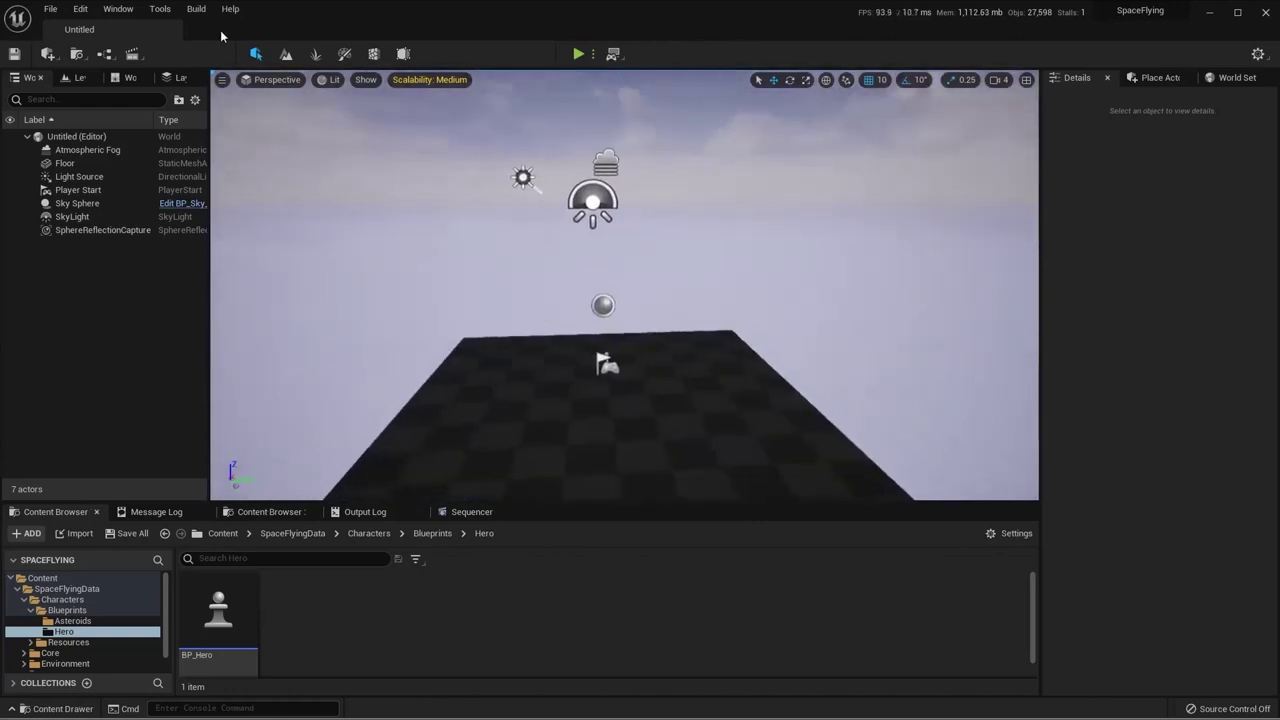
Step: Open Project Settings at Maps & Modes and check the Editor Startup Map options
left_click(79, 11)
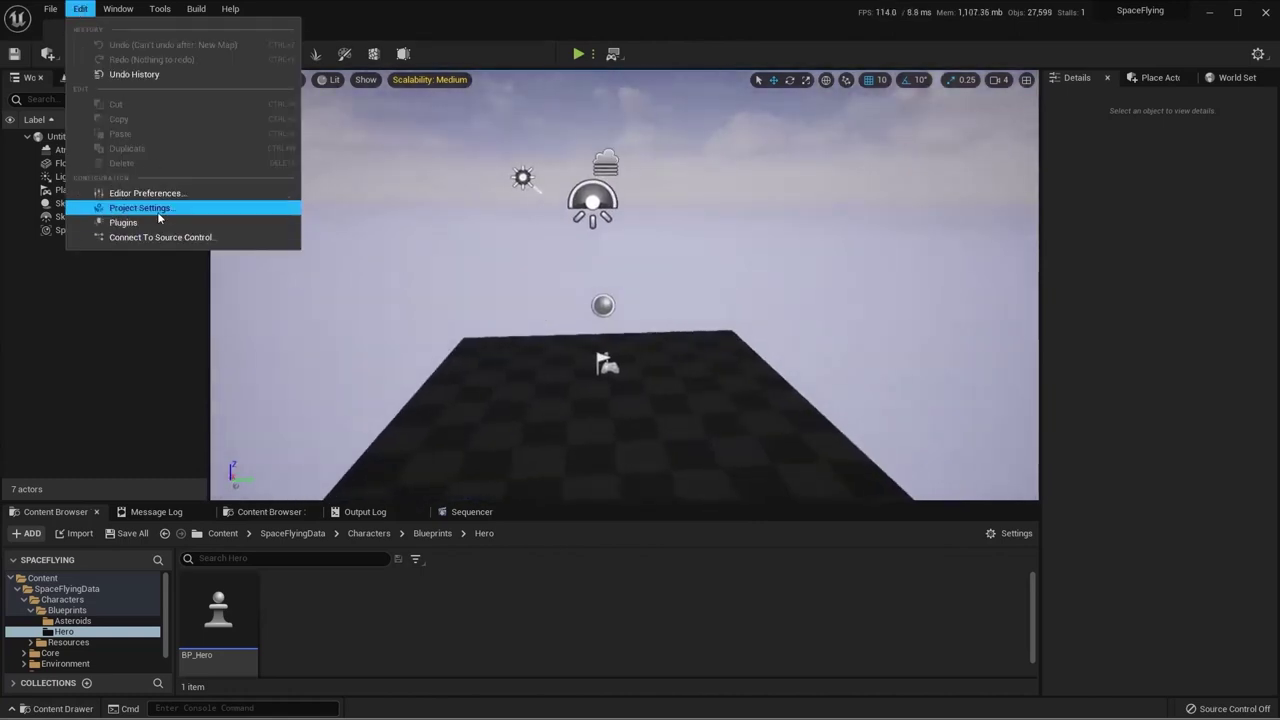
left_click(157, 209)
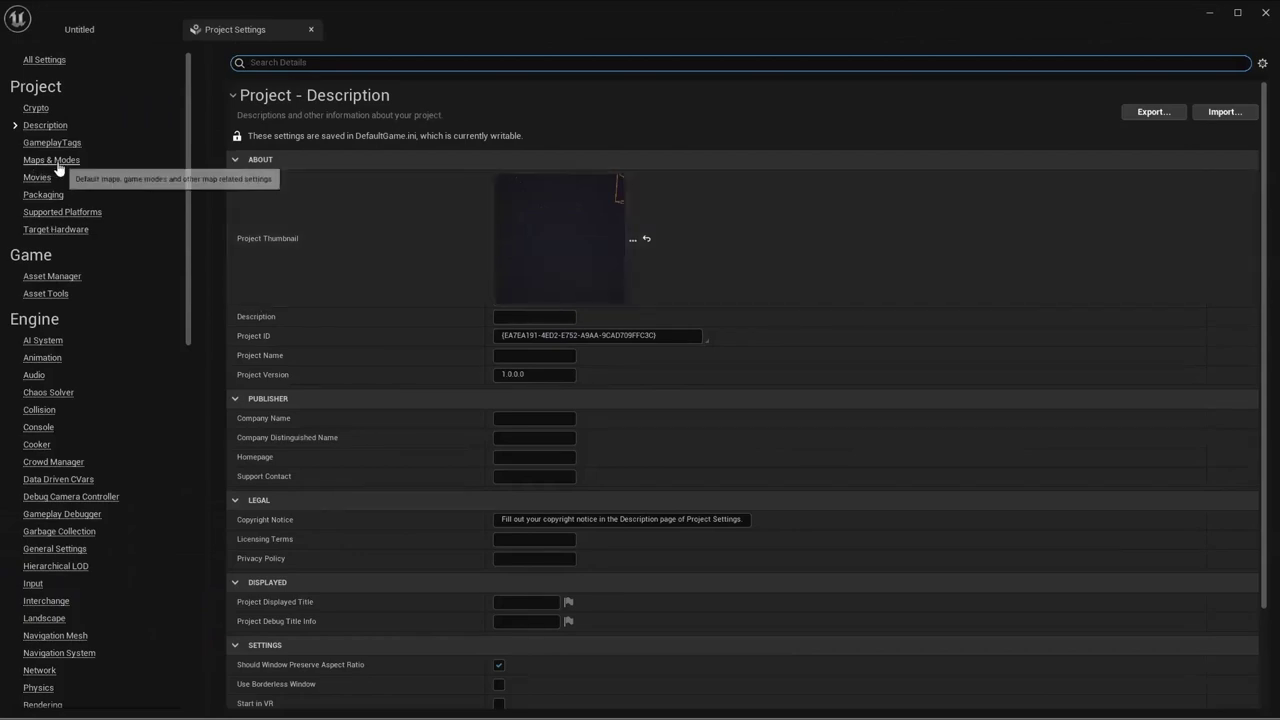
left_click(55, 163)
left_click(600, 262)
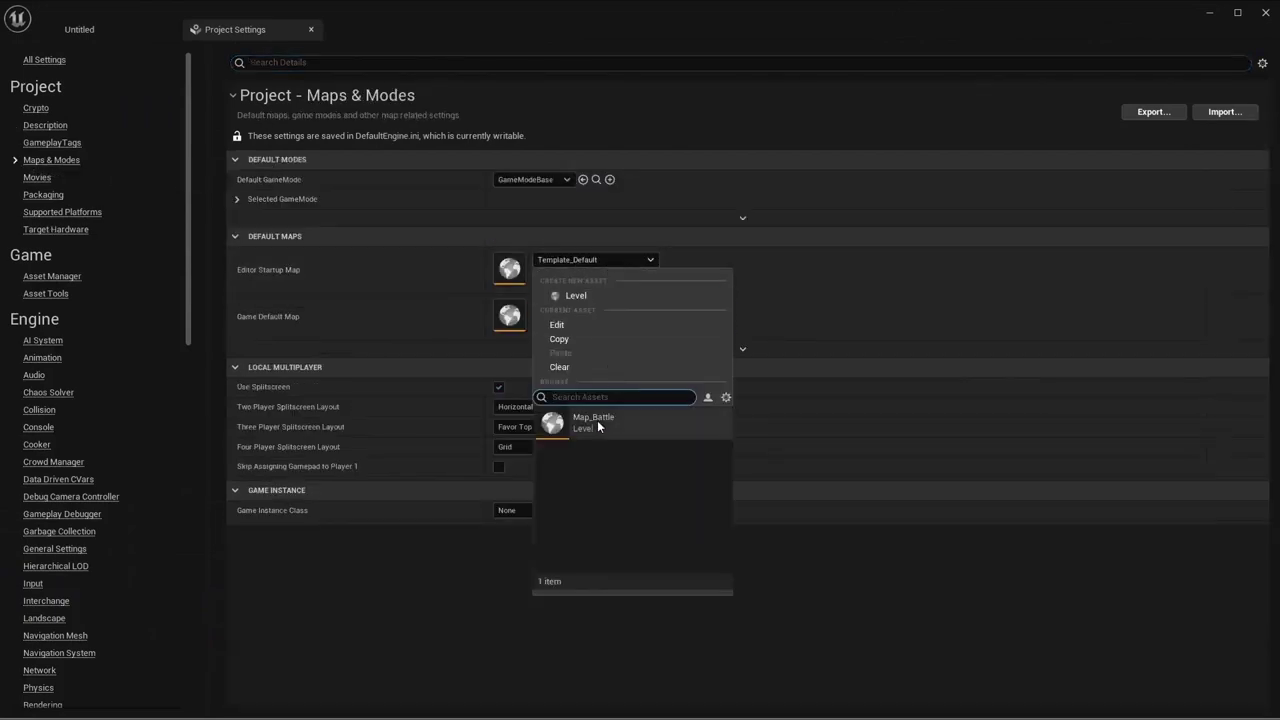
mouse_move(598, 427)
key("Escape")
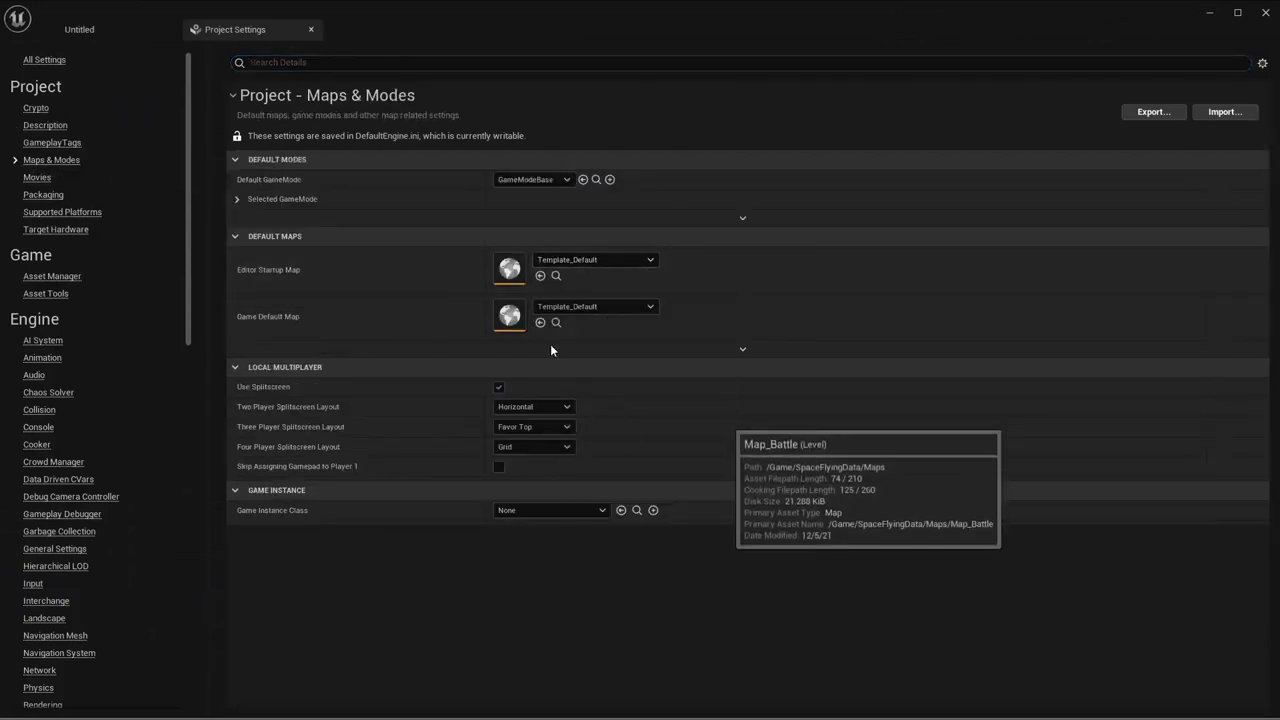
Step: Set the Game Default Map to Map_Battle and leave the default game mode unchanged
left_click(573, 306)
left_click(624, 461)
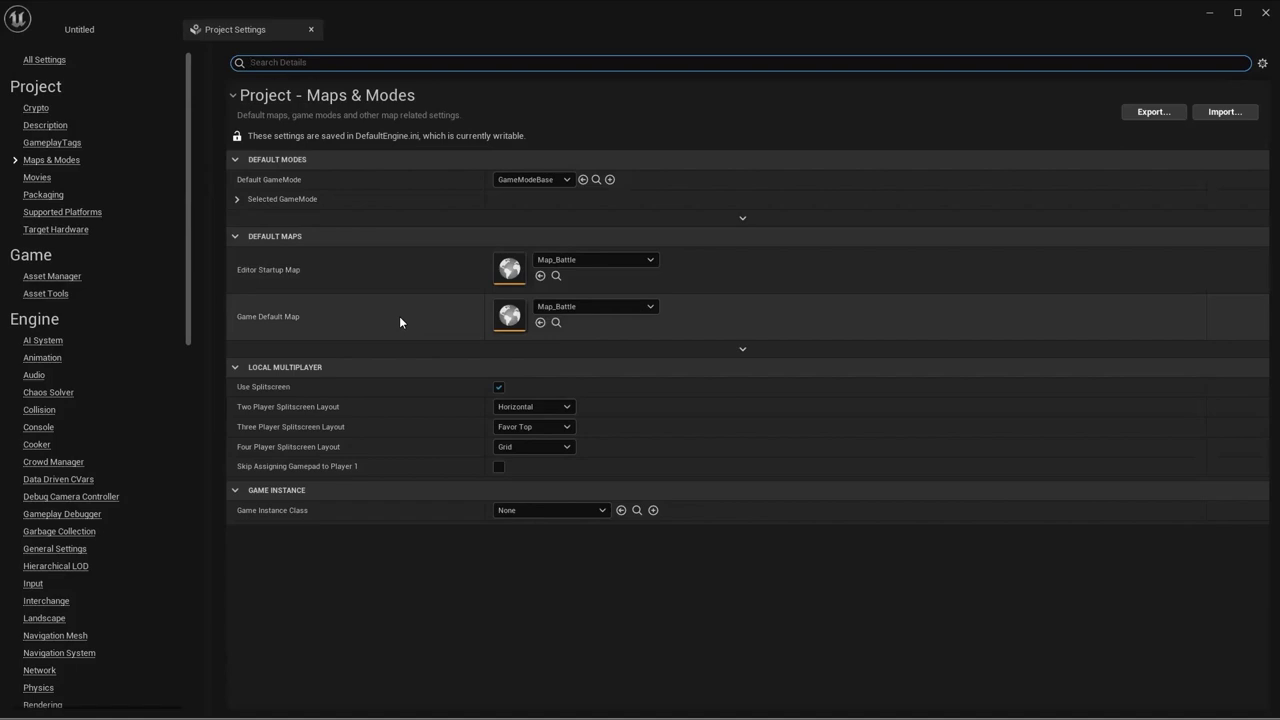
left_click(372, 317)
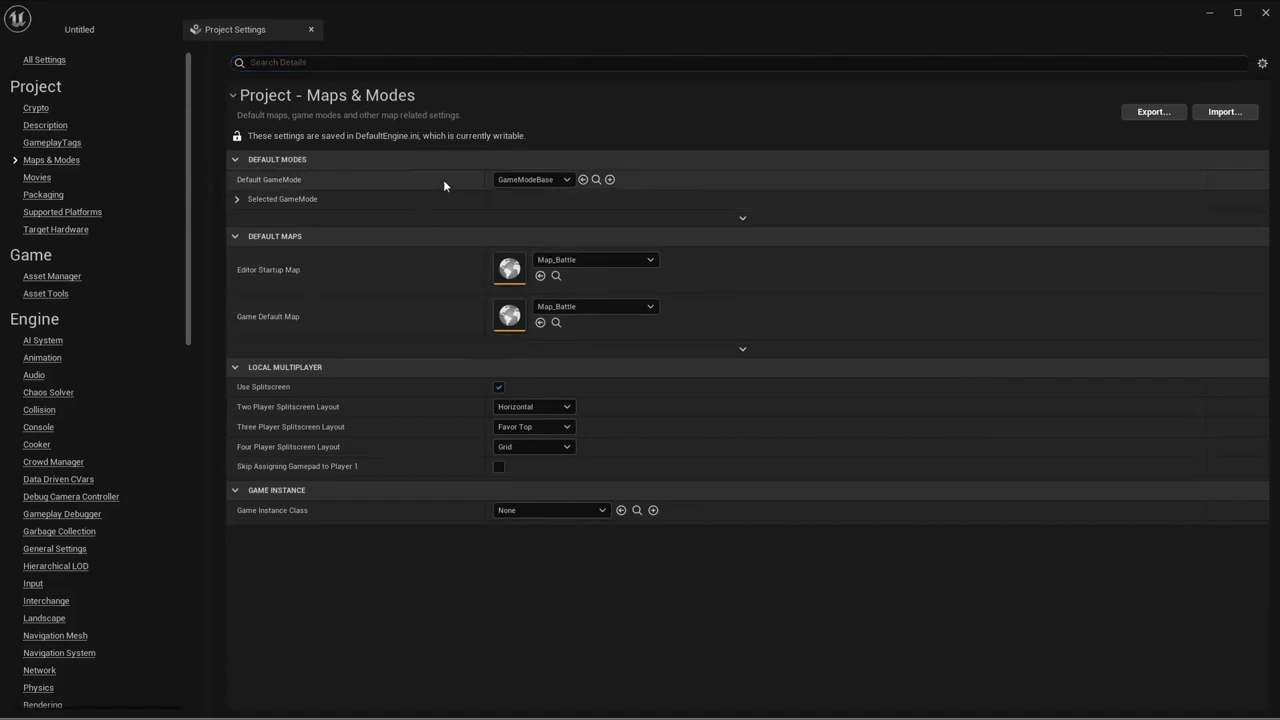
left_click(550, 180)
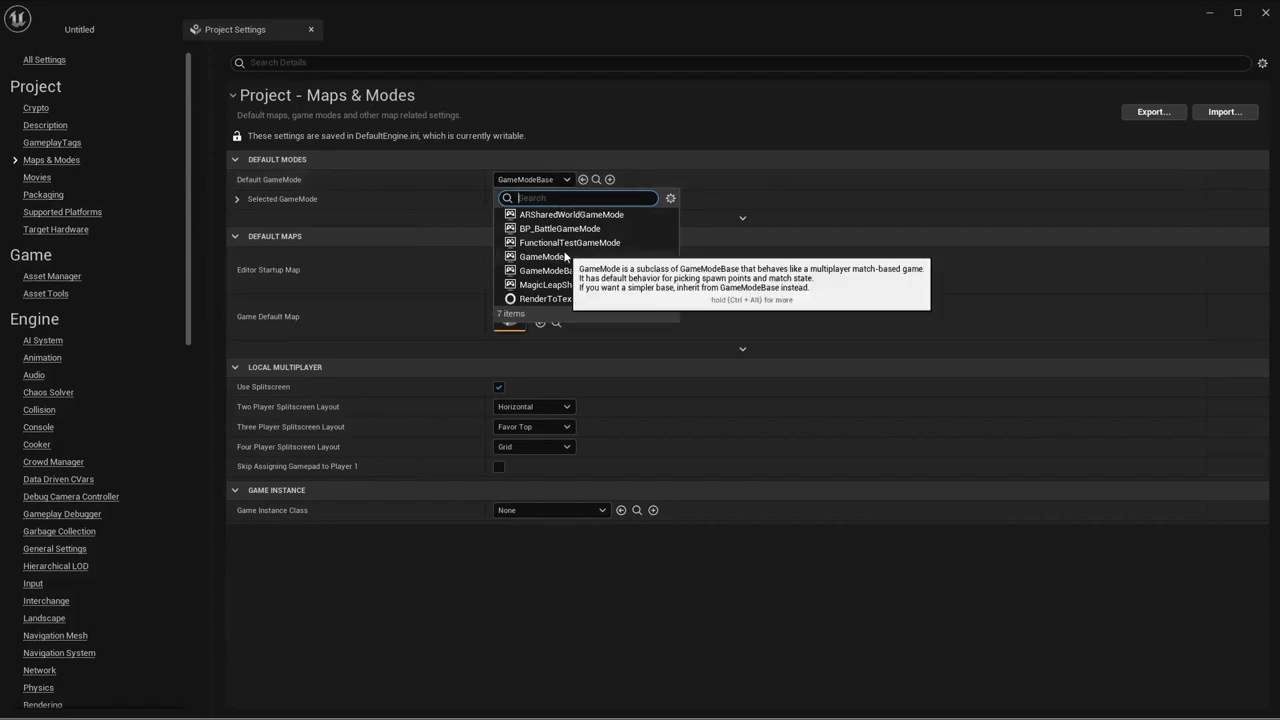
left_click(409, 315)
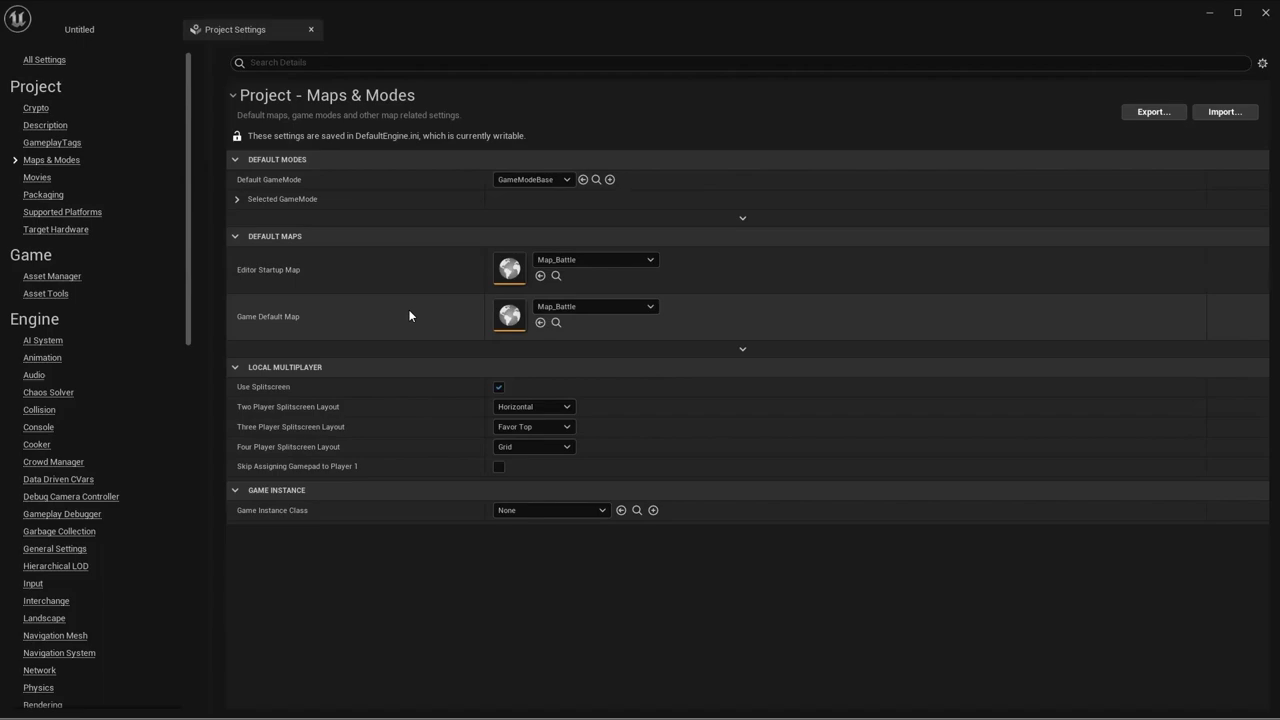
Step: Close Project Settings and open the Map_Battle level from the Content Browser
left_click(556, 322)
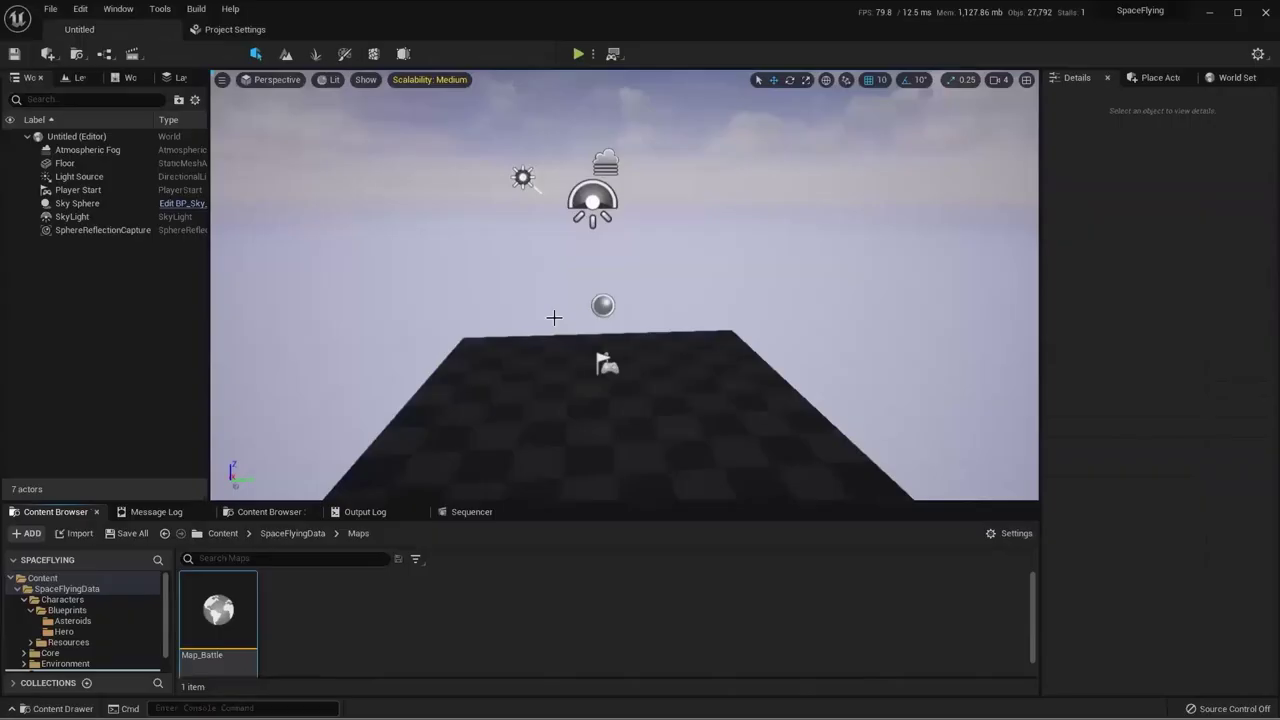
double_click(220, 610)
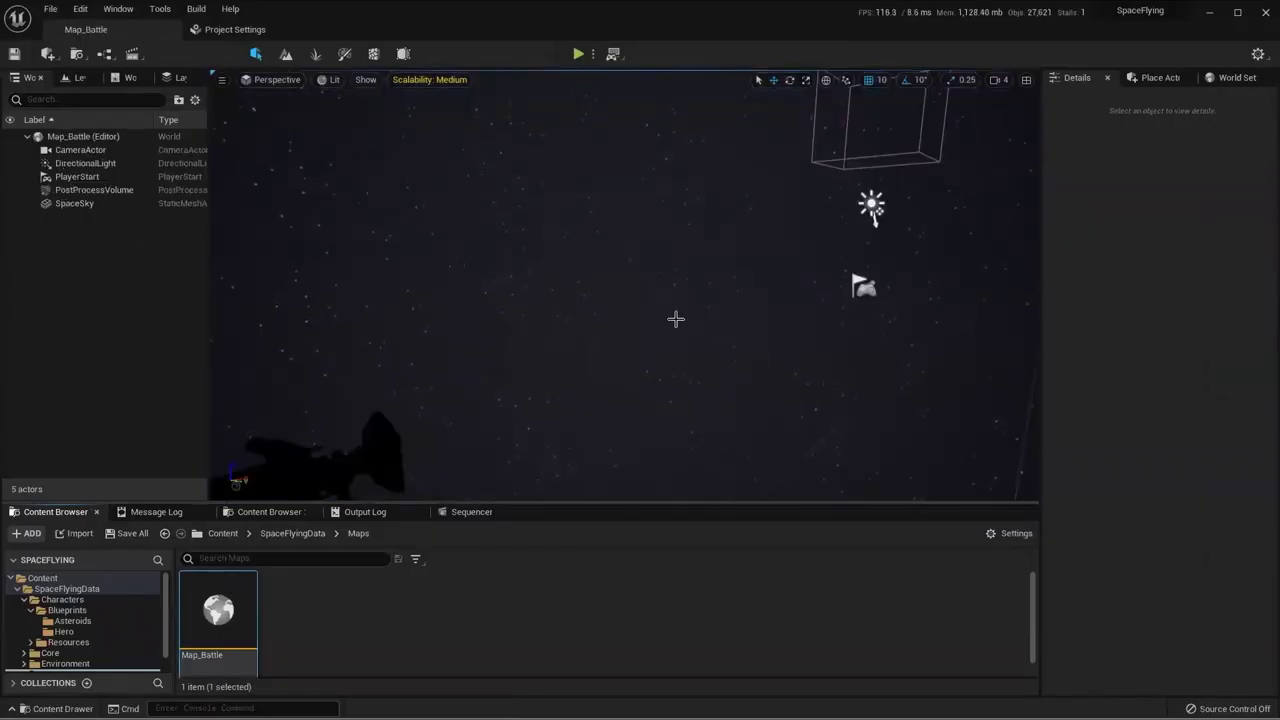
right_click_drag(600, 300, 632, 329)
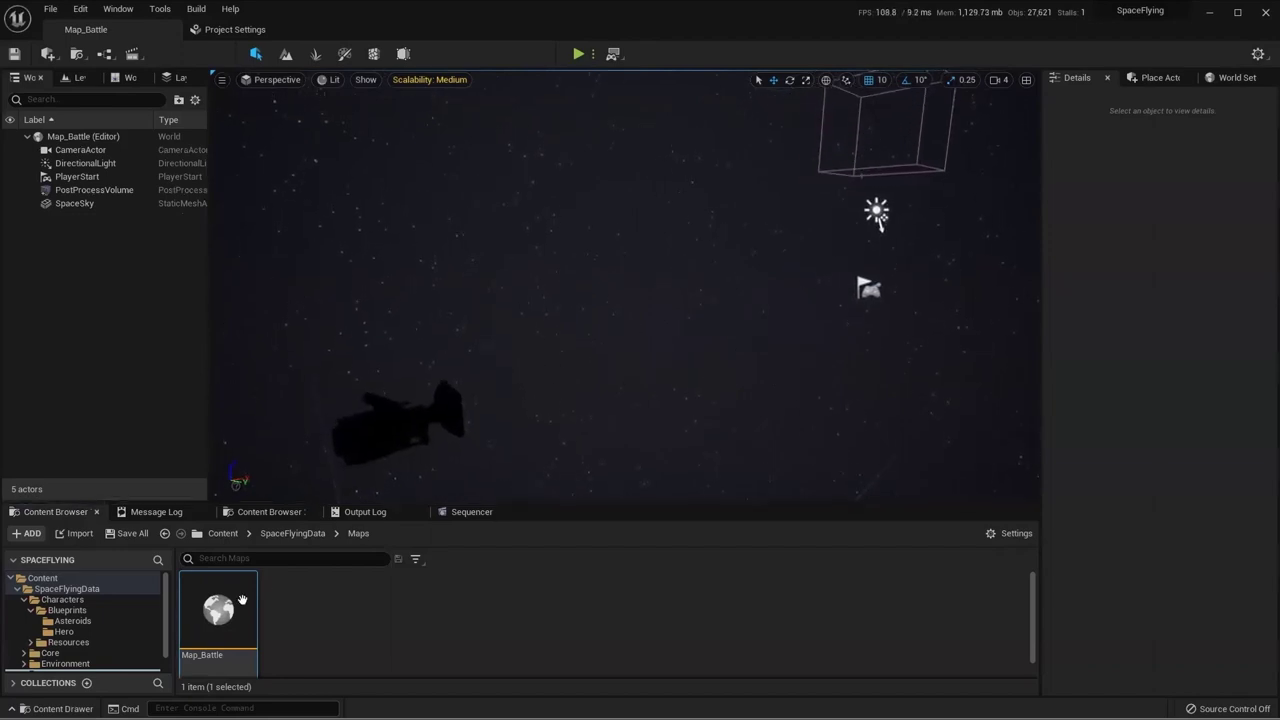
Step: Browse to Characters > Blueprints > Hero and open the BP_Hero blueprint
left_click(62, 599)
double_click(241, 630)
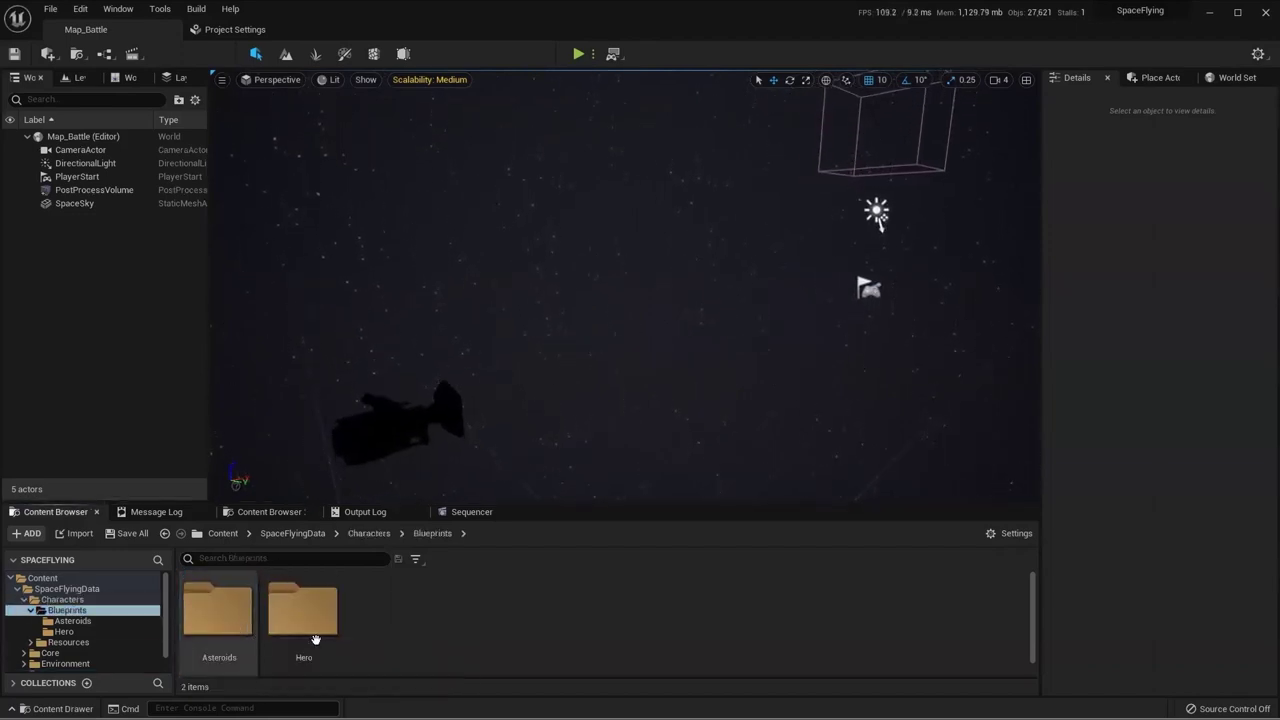
double_click(309, 617)
left_click(243, 620)
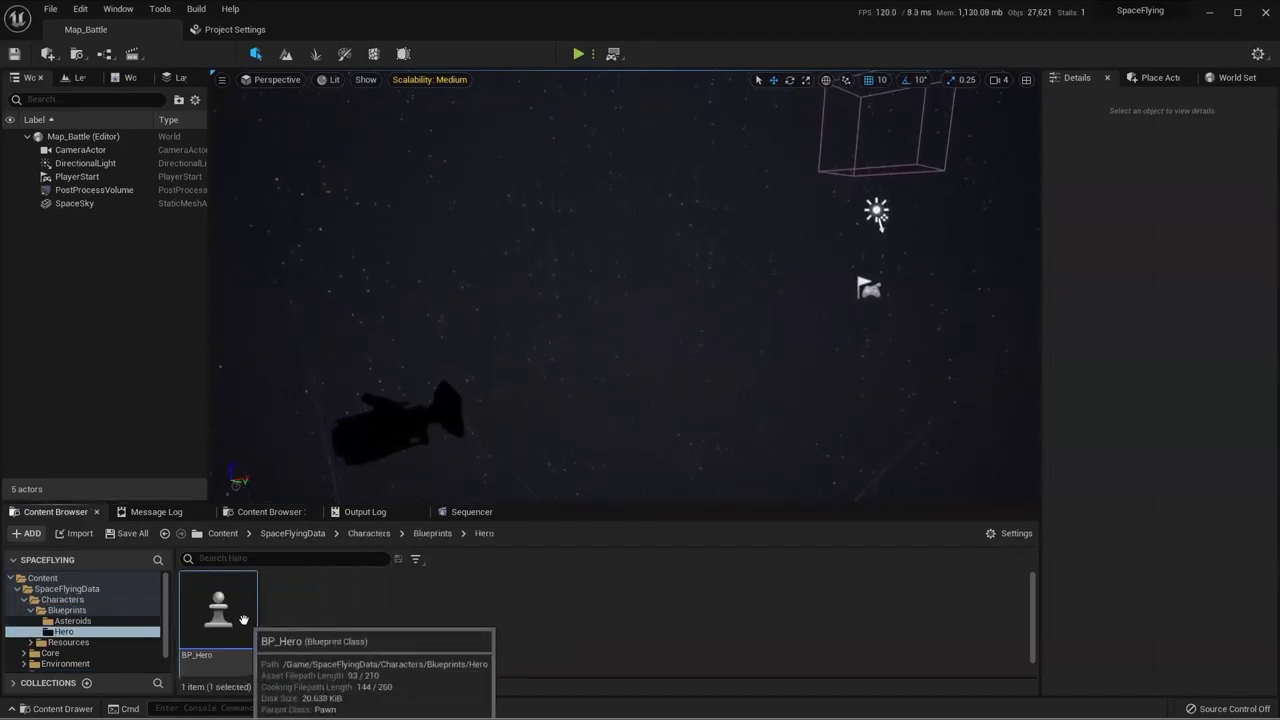
double_click(243, 617)
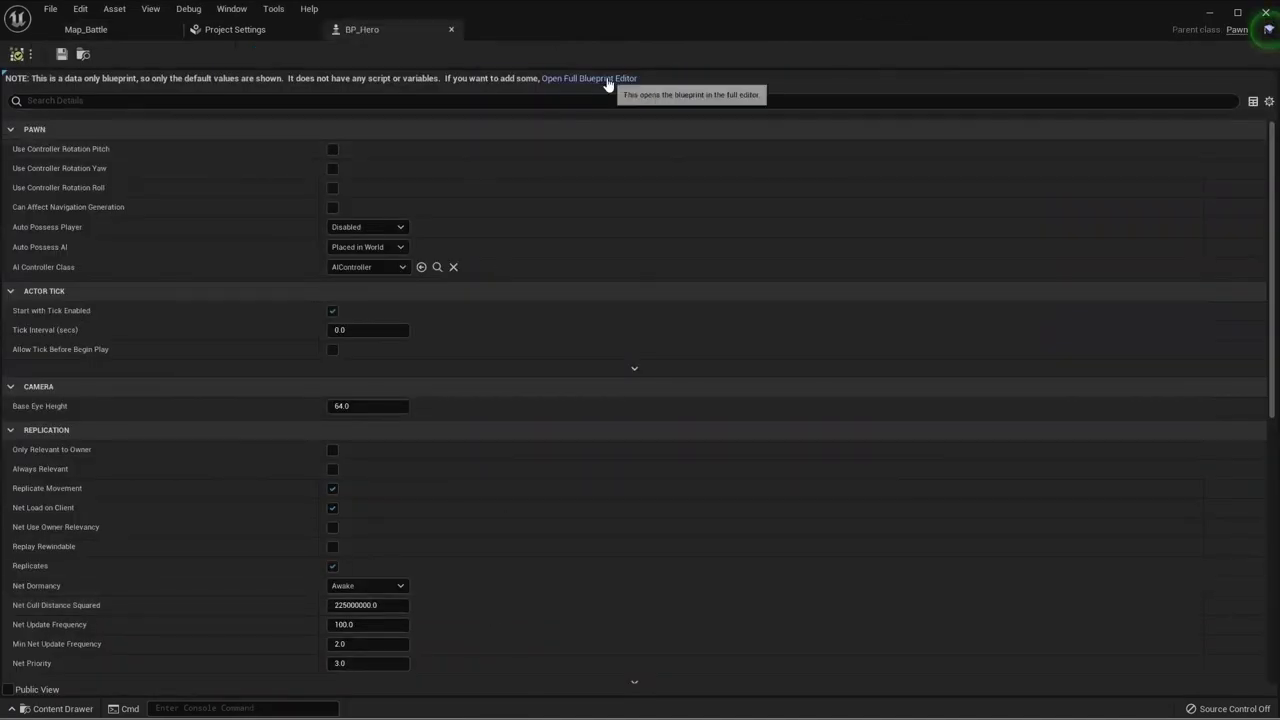
Step: Open BP_Hero in the full Blueprint Editor, recentre the Event Graph, and show the Viewport
left_click(600, 78)
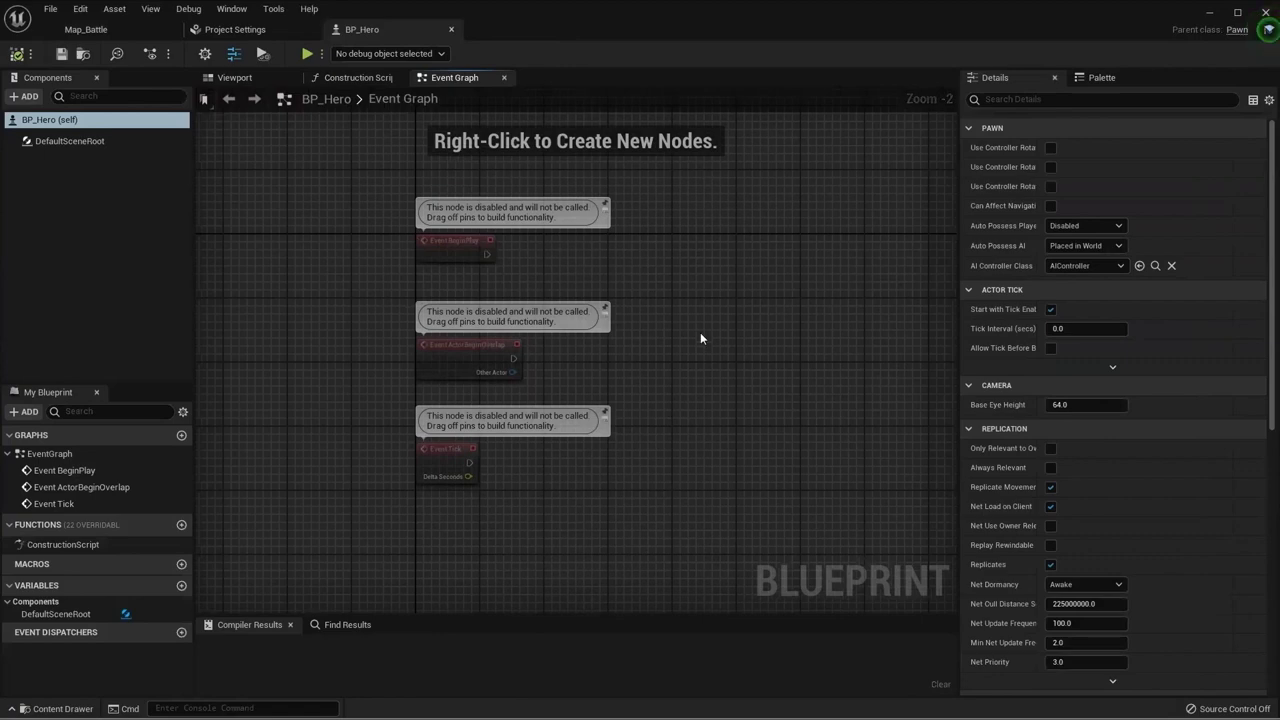
right_click_drag(691, 323, 660, 350)
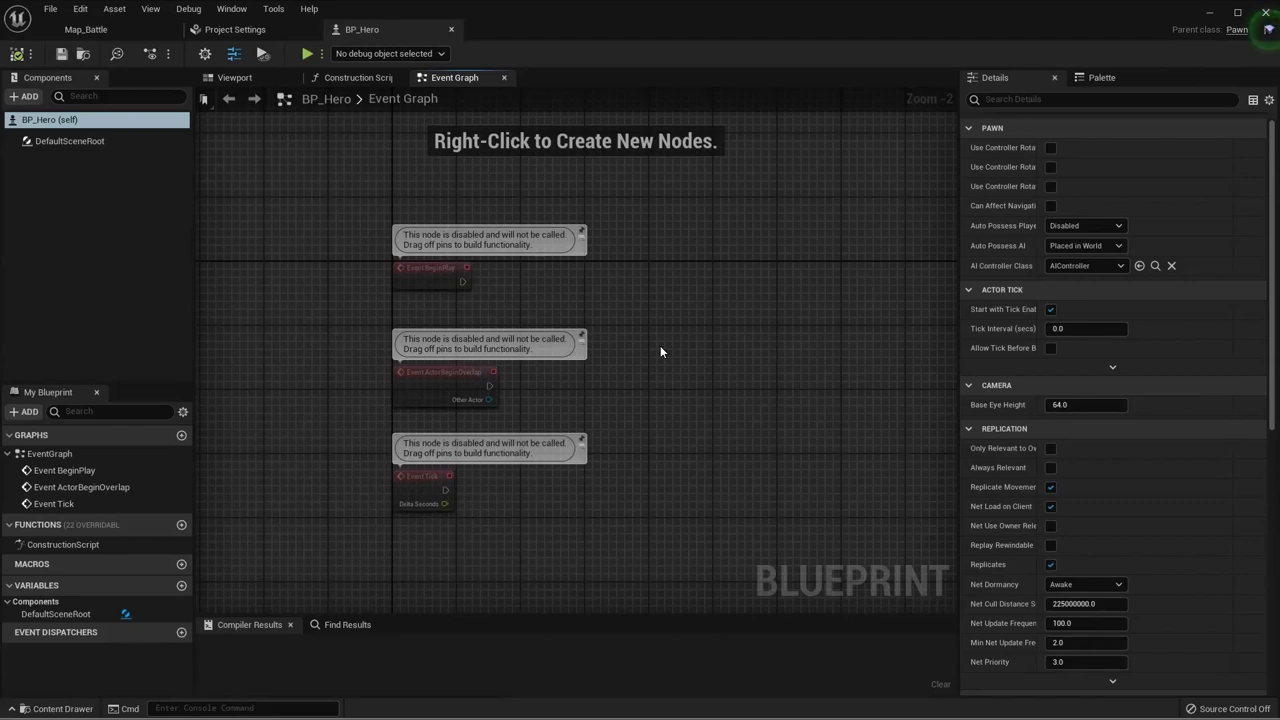
key("Home")
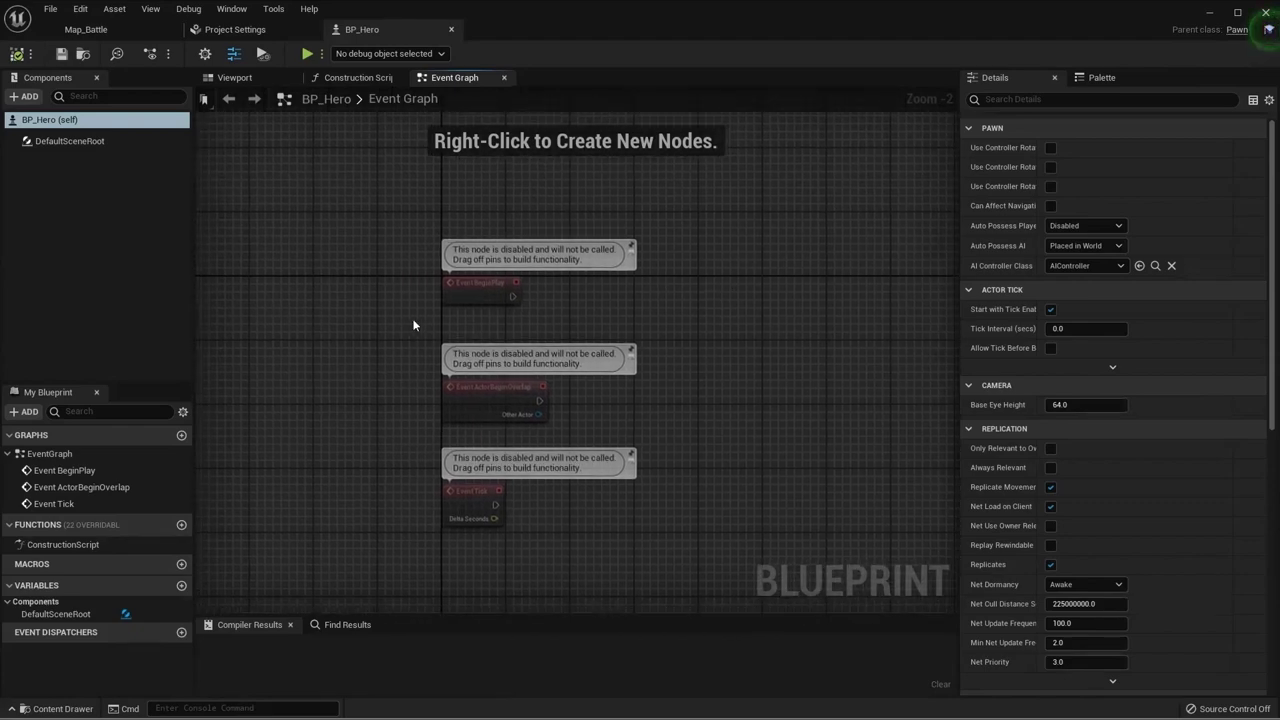
left_click(234, 77)
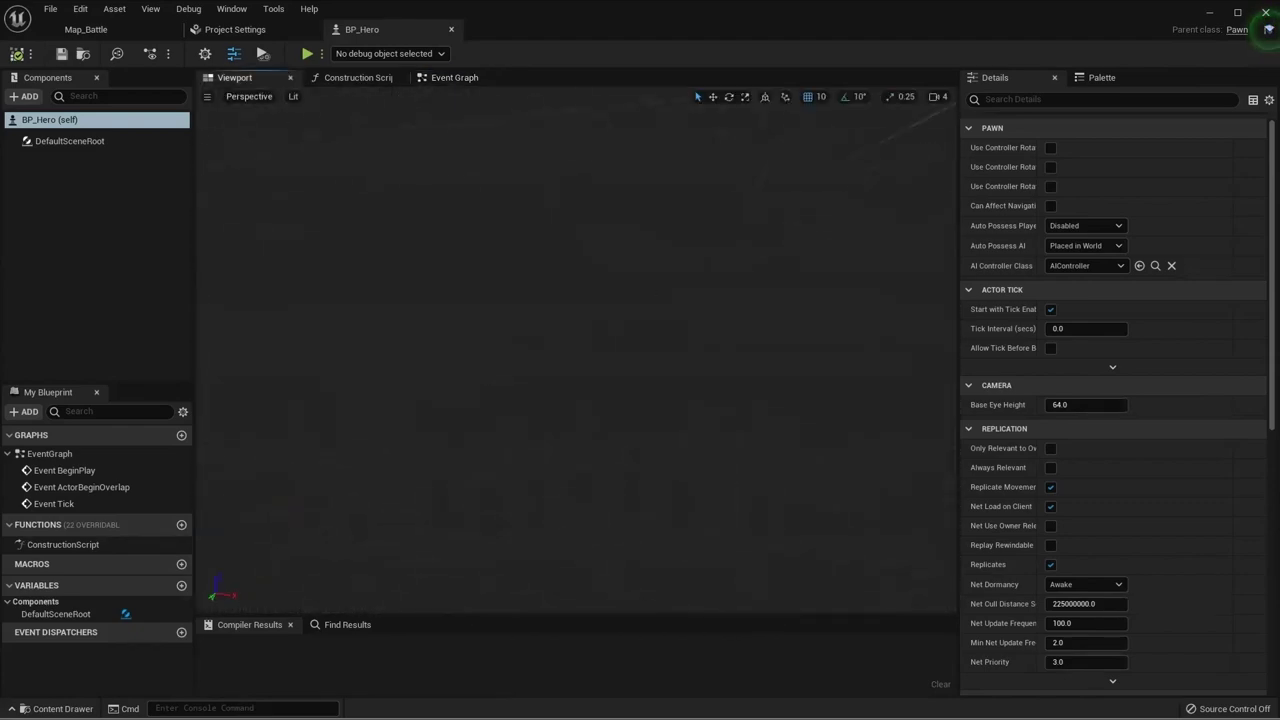
Step: Add a Sphere component, drag it over DefaultSceneRoot to make it root, and rename it SphereBody
left_click(65, 205)
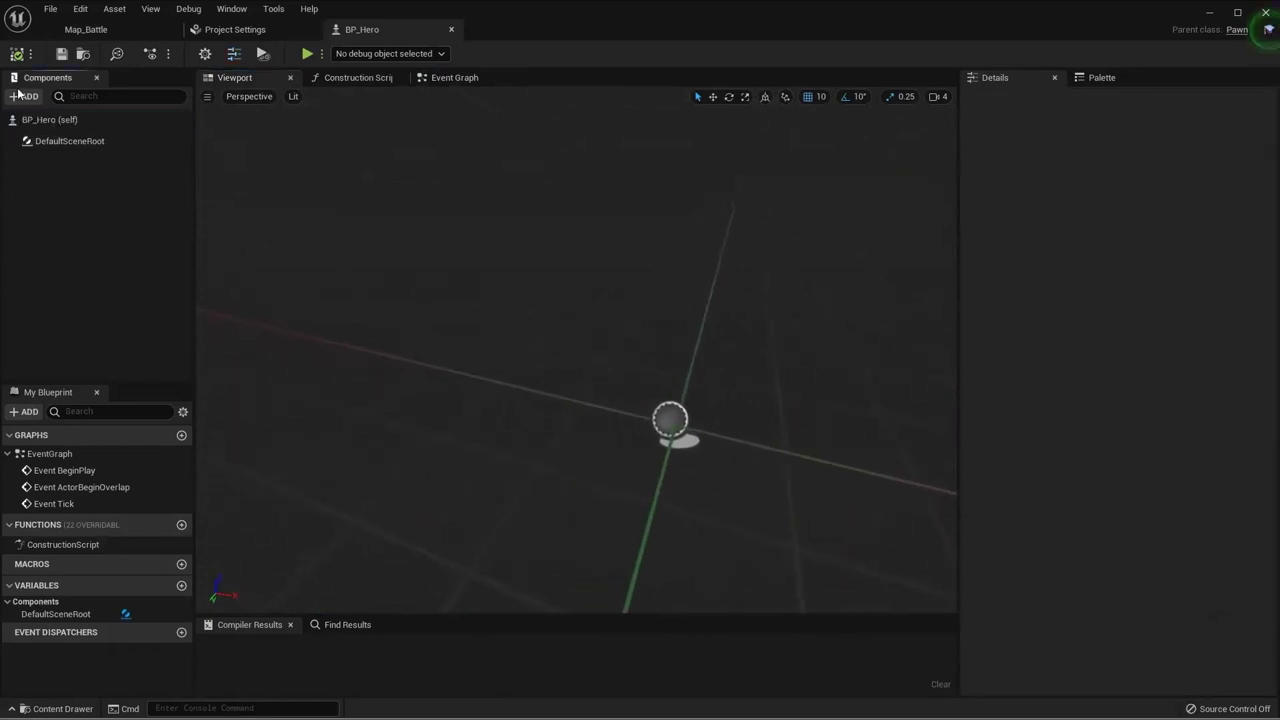
left_click(22, 97)
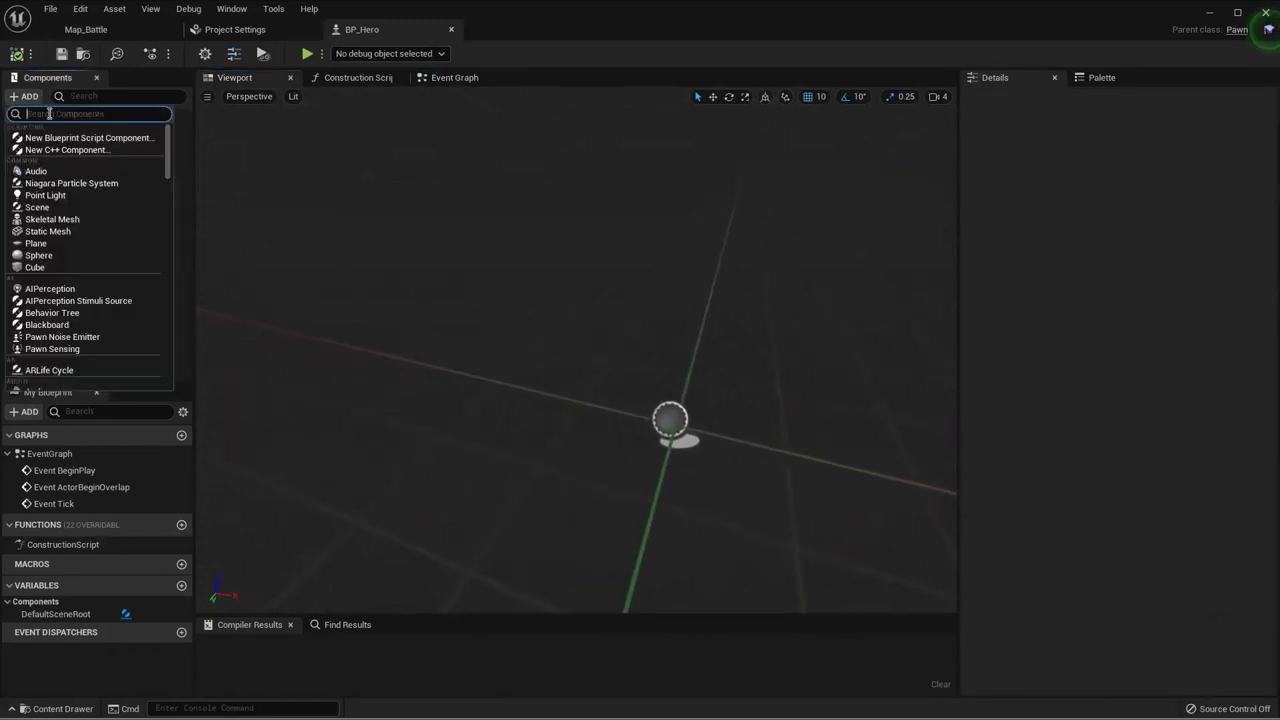
type("move")
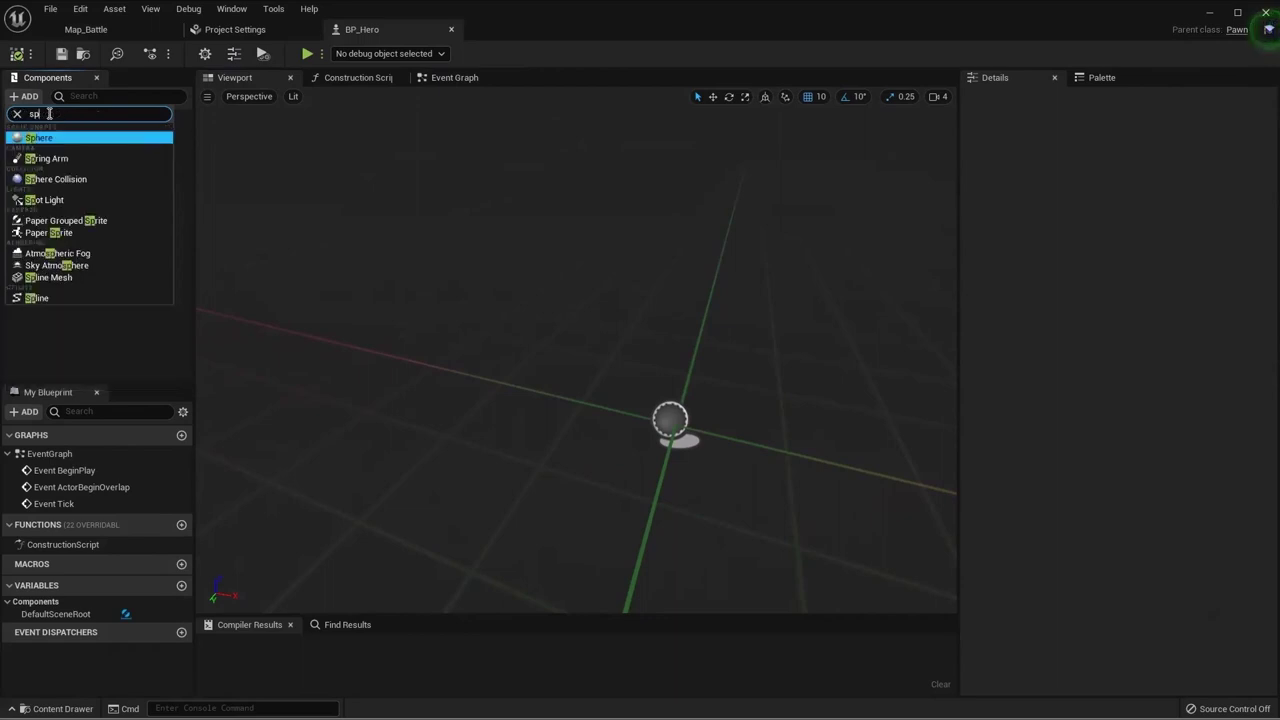
left_click(93, 210)
left_click_drag(93, 210, 52, 148)
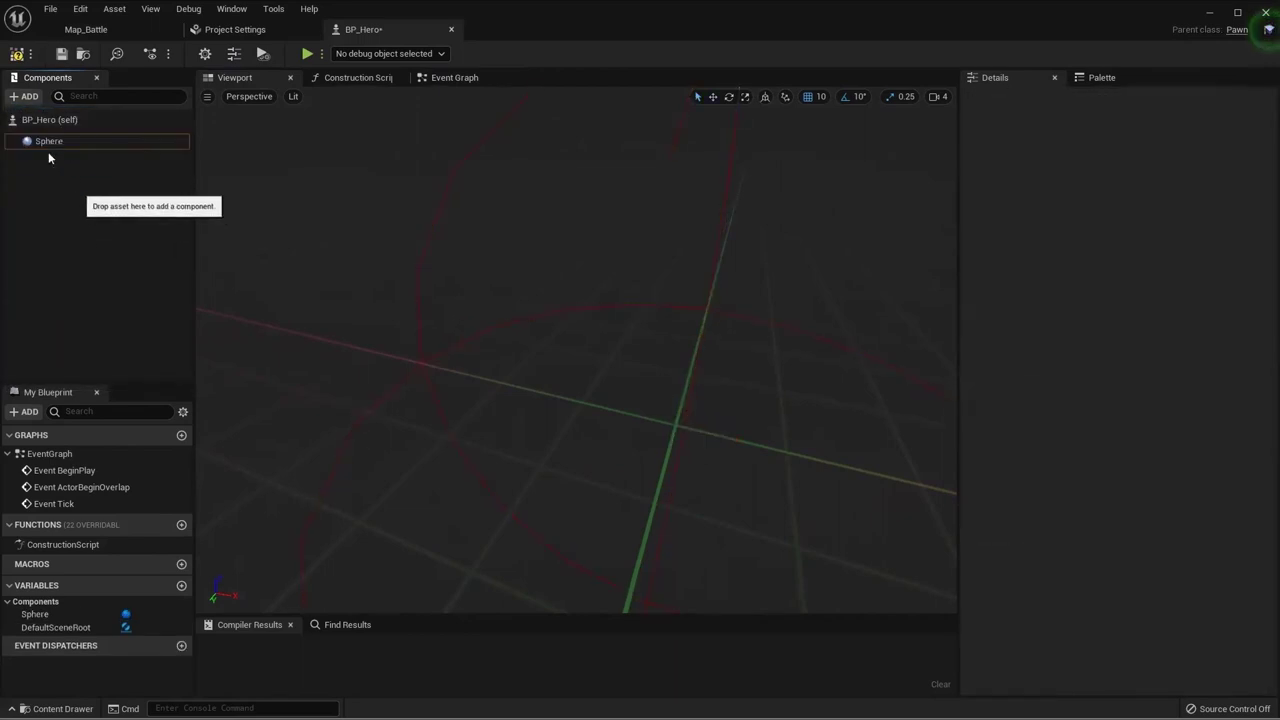
double_click(48, 147)
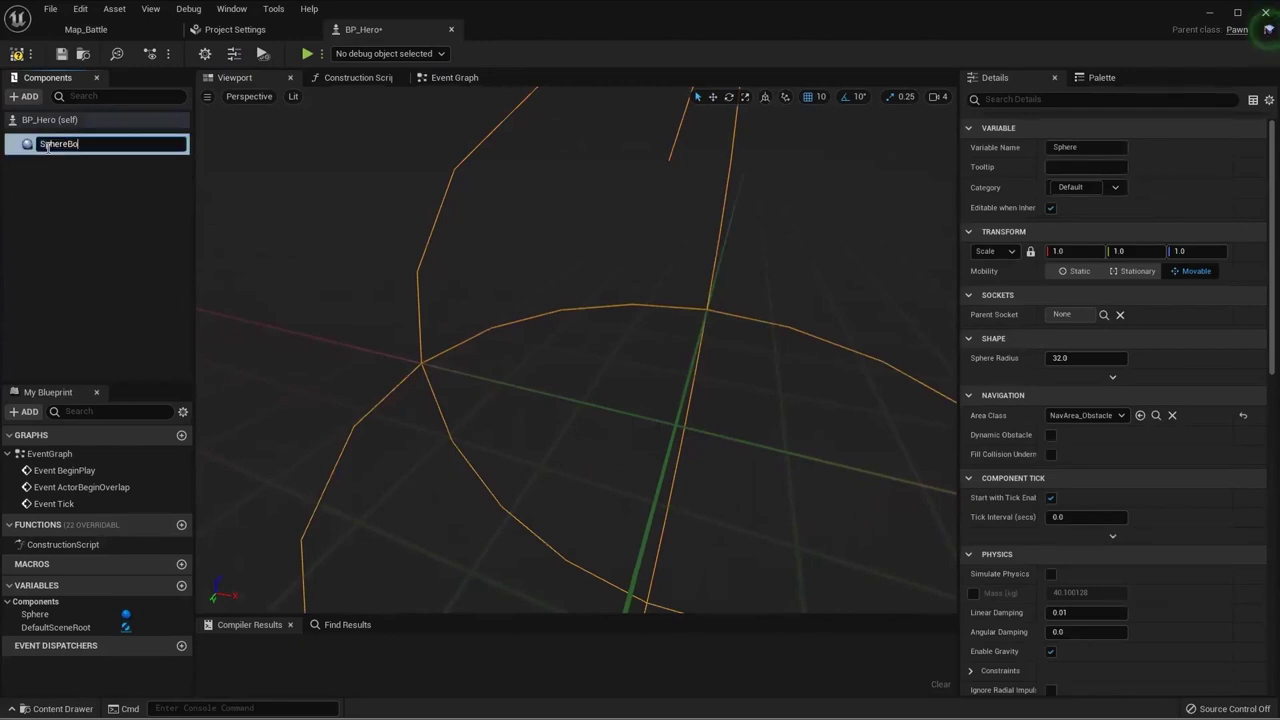
key("Return")
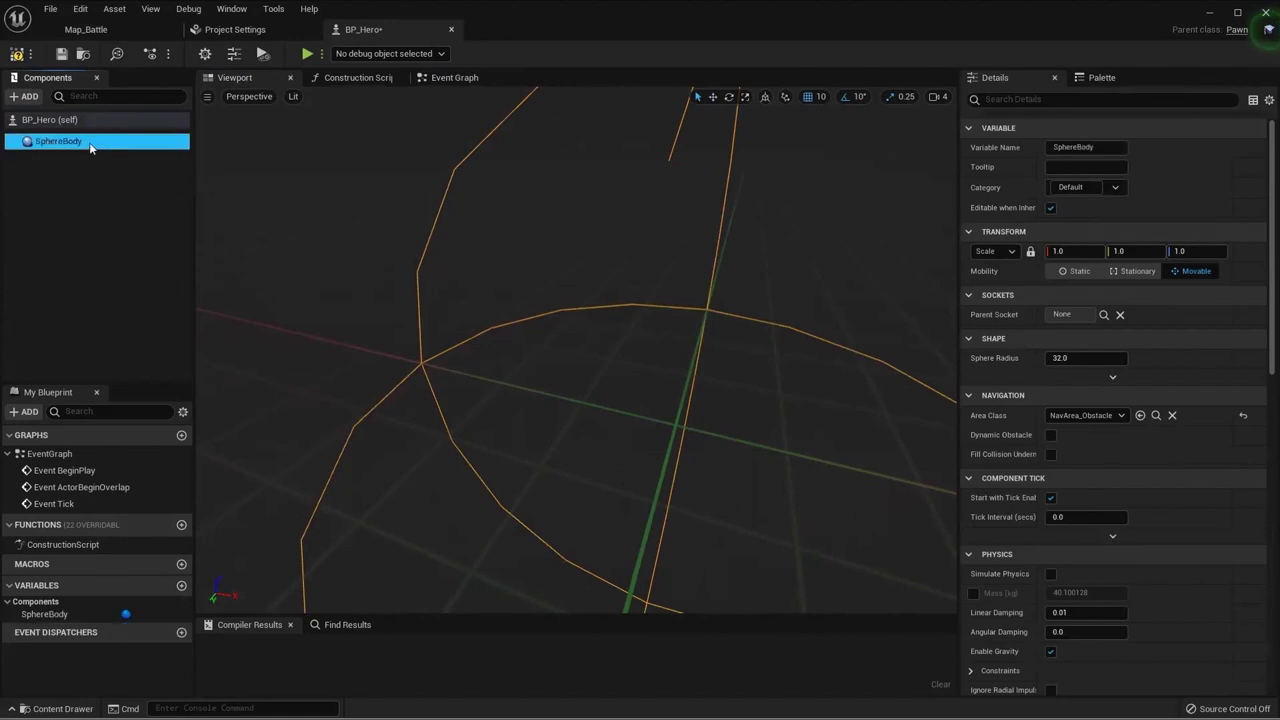
mouse_move(282, 241)
left_mouse_down()
mouse_move(270, 300)
mouse_move(270, 250)
left_mouse_up()
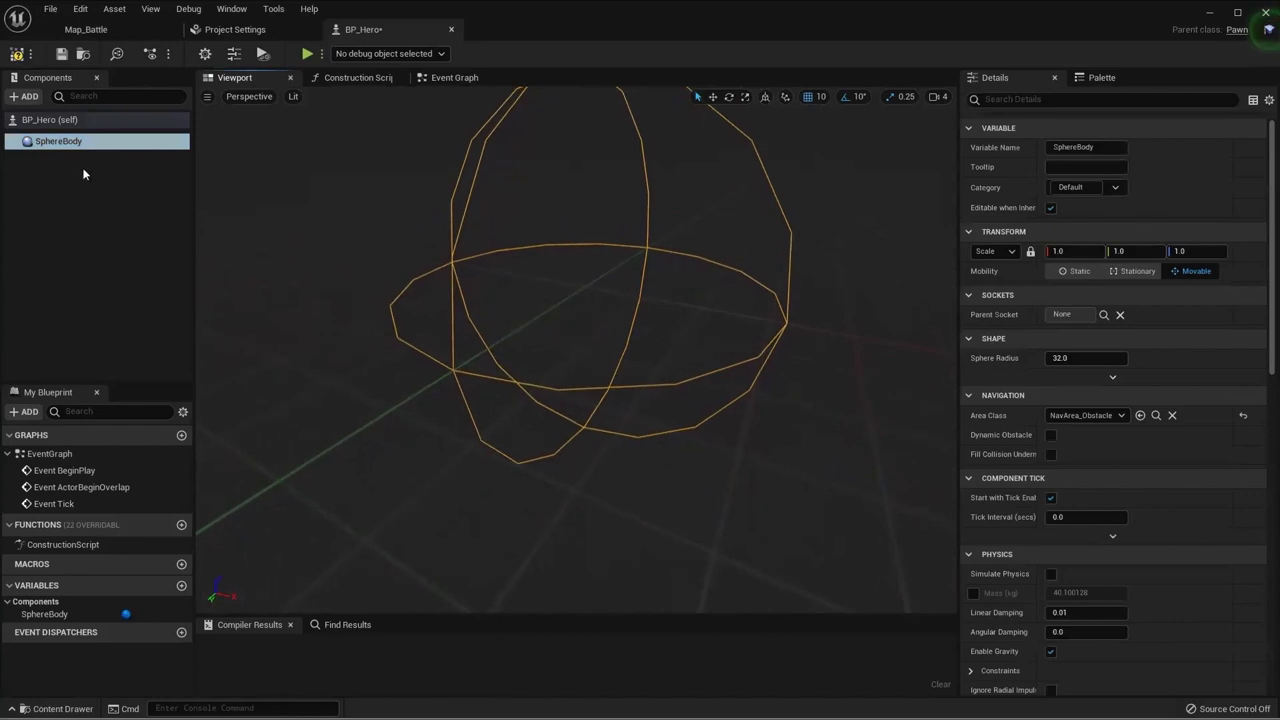
Step: Add a Paper Sprite component named PS_Body under SphereBody
left_click(26, 96)
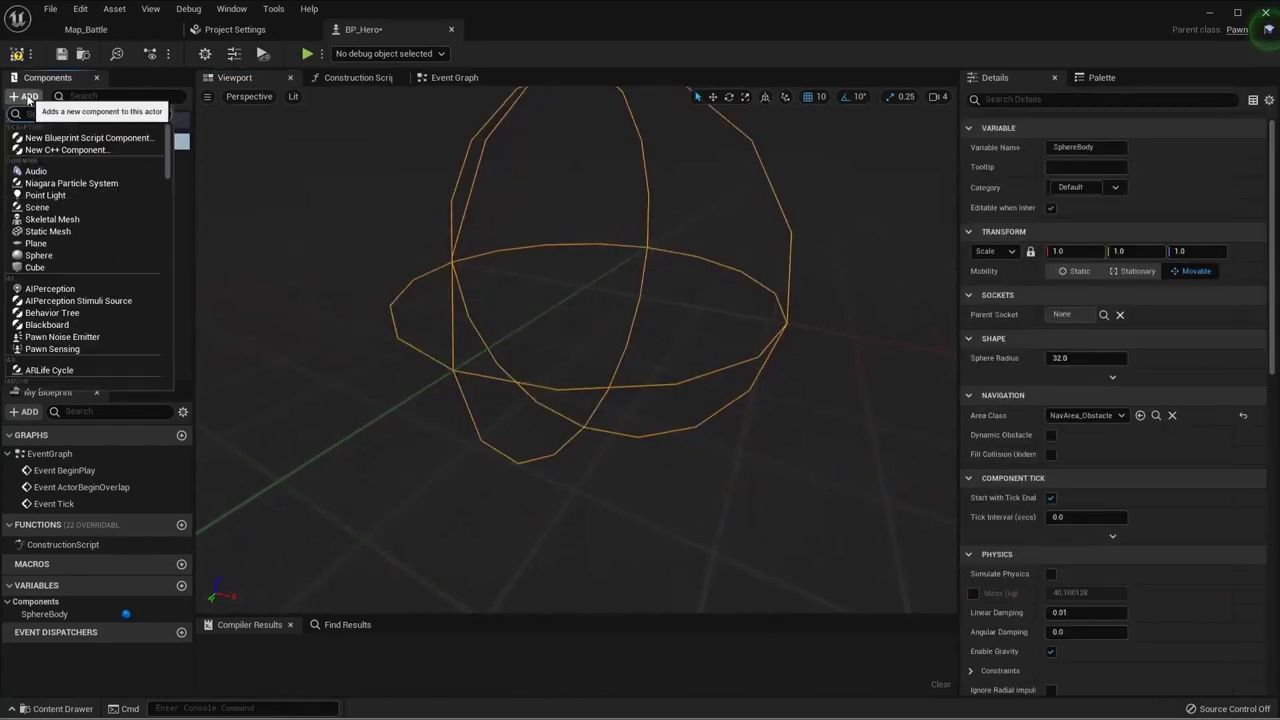
type("spri")
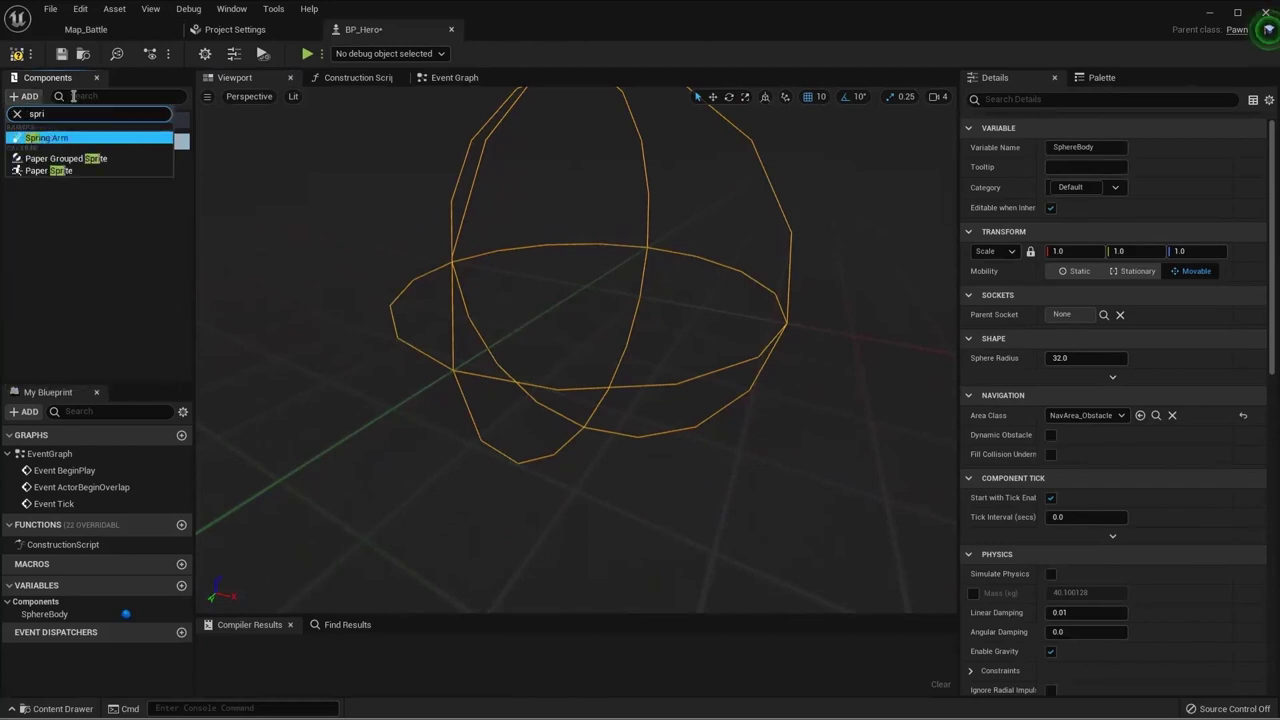
left_click(76, 172)
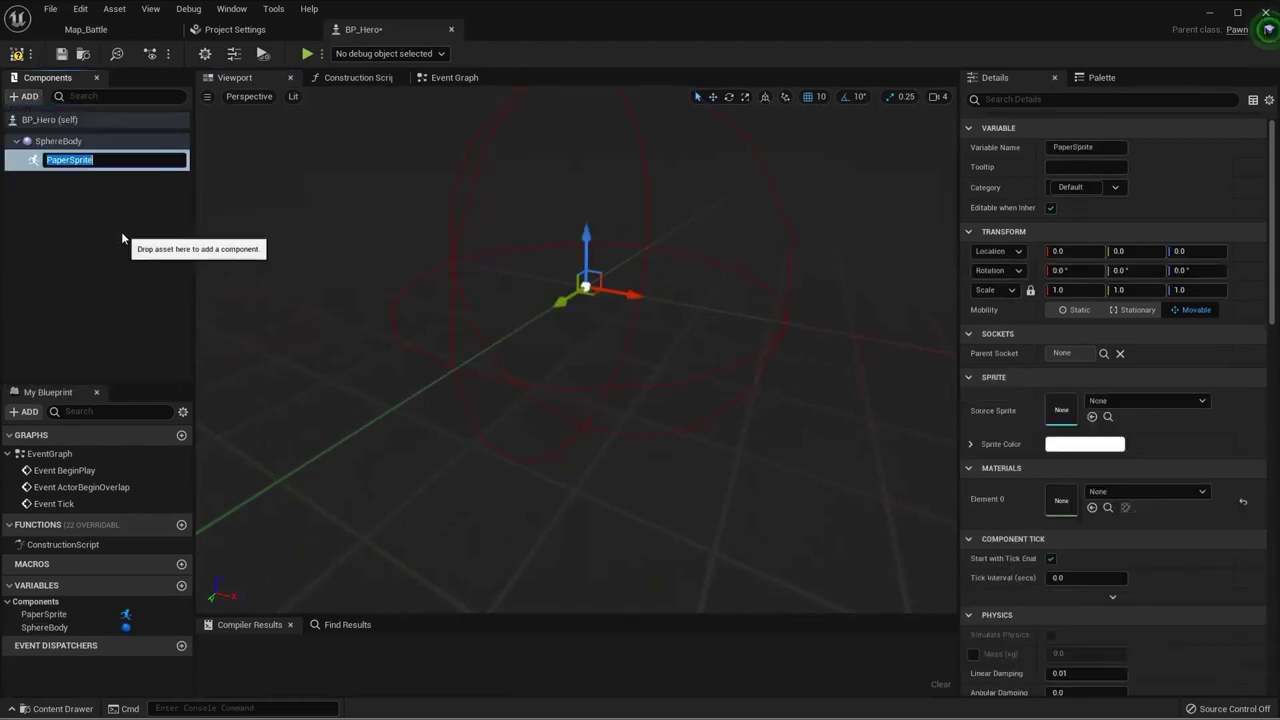
type("PS_")
type("Body")
key("Return")
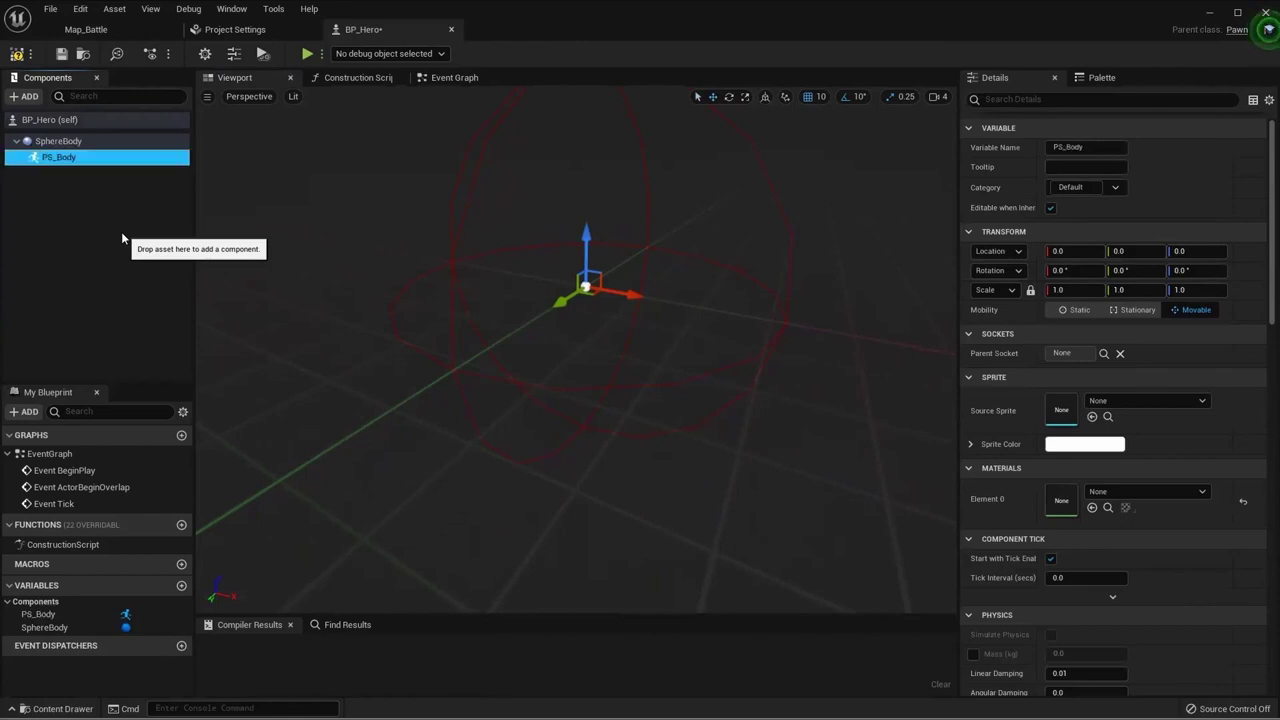
double_click(137, 158)
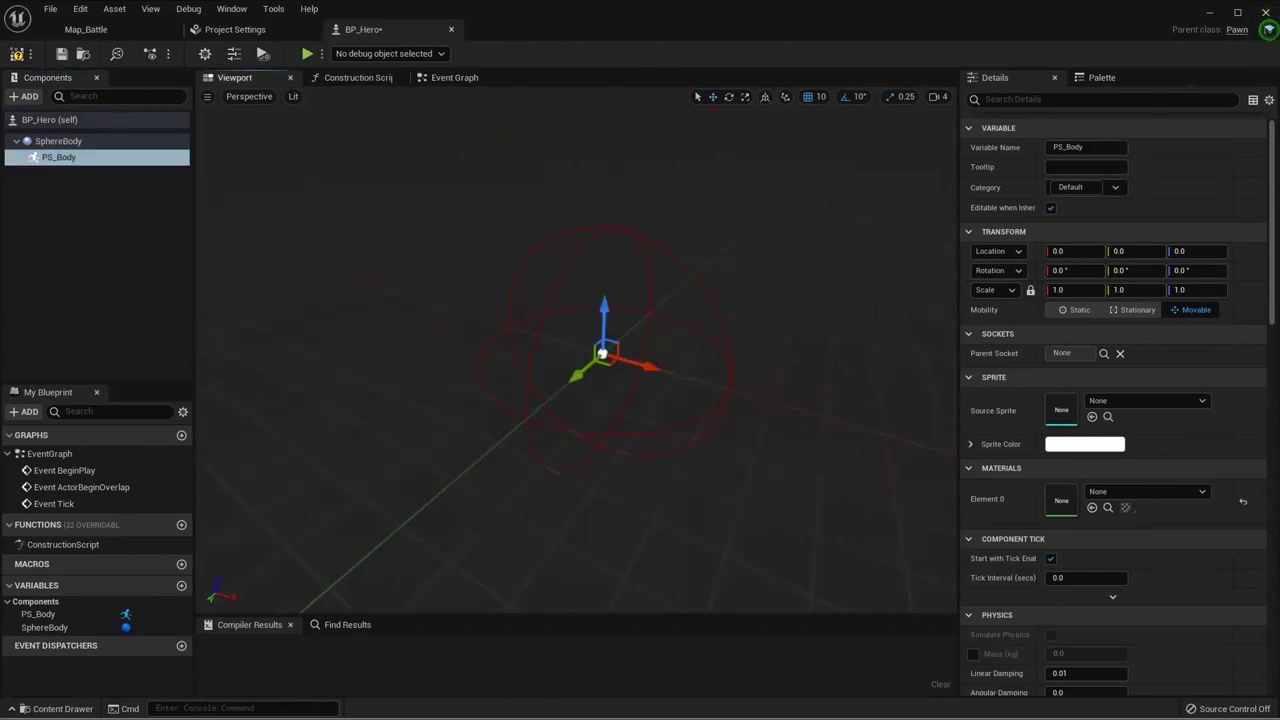
Step: Set SphereBody's Sphere Radius to 48
left_click(76, 141)
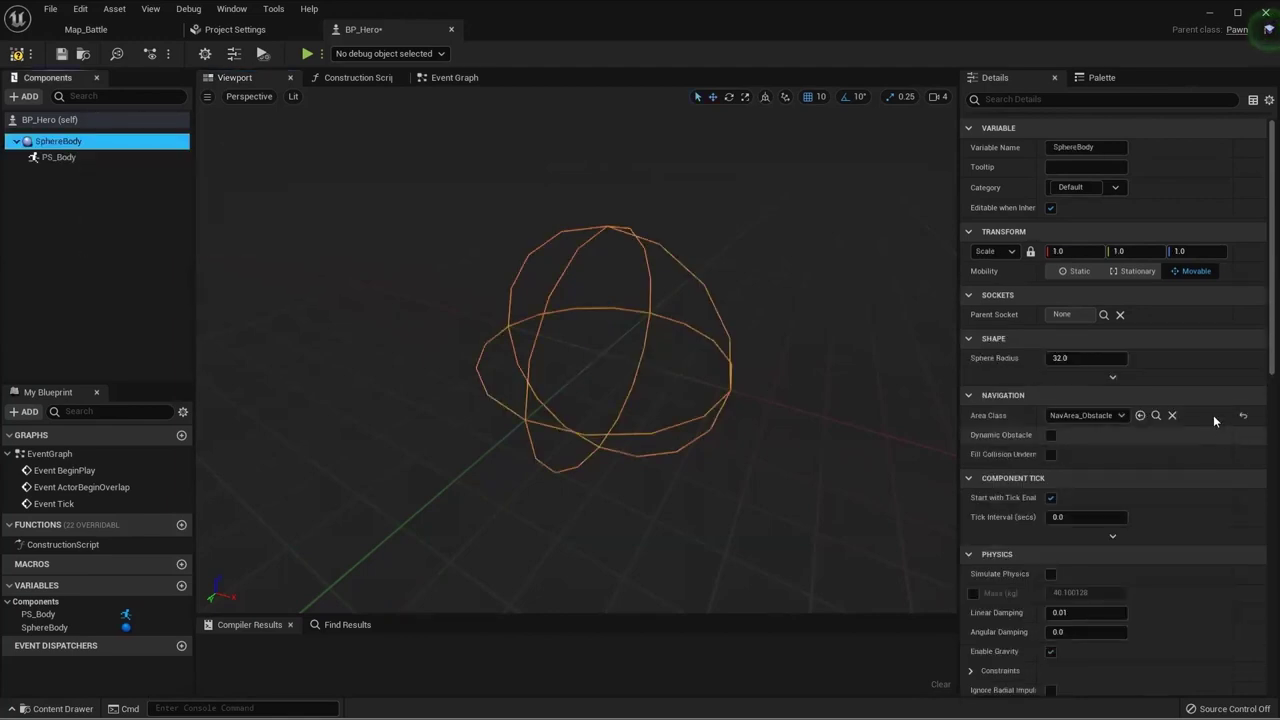
left_click(1064, 359)
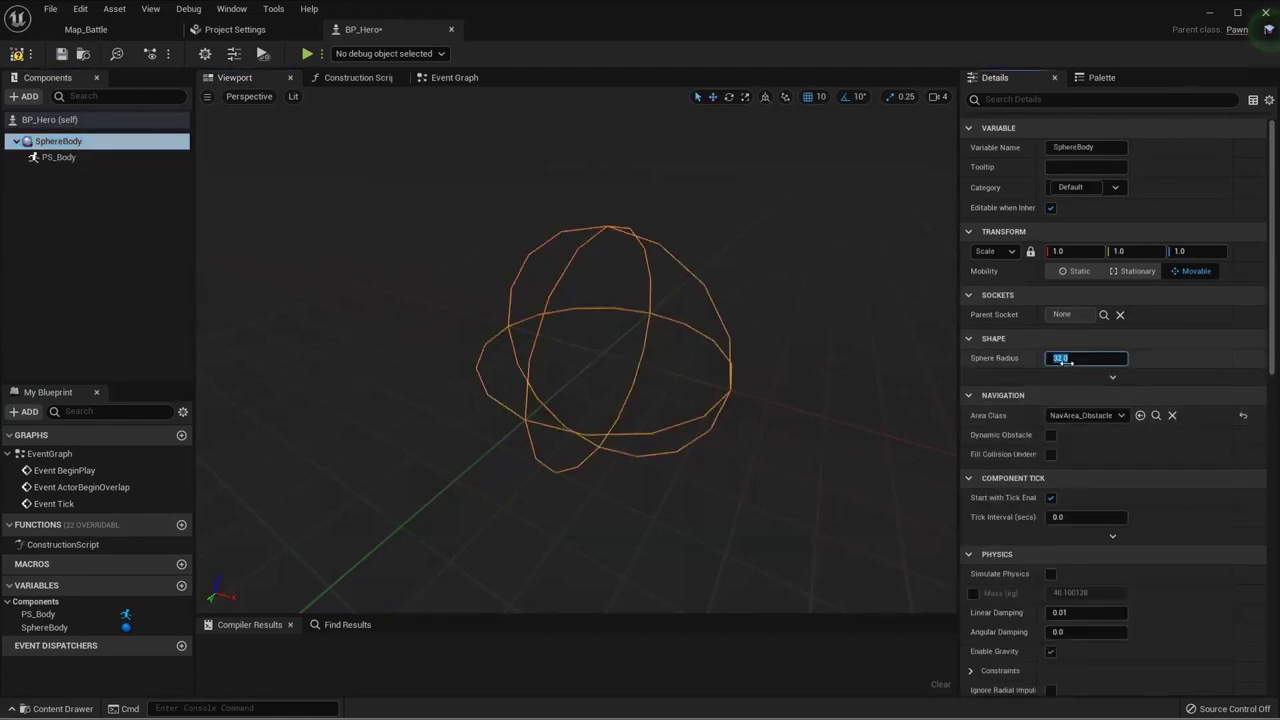
type("48")
key("Return")
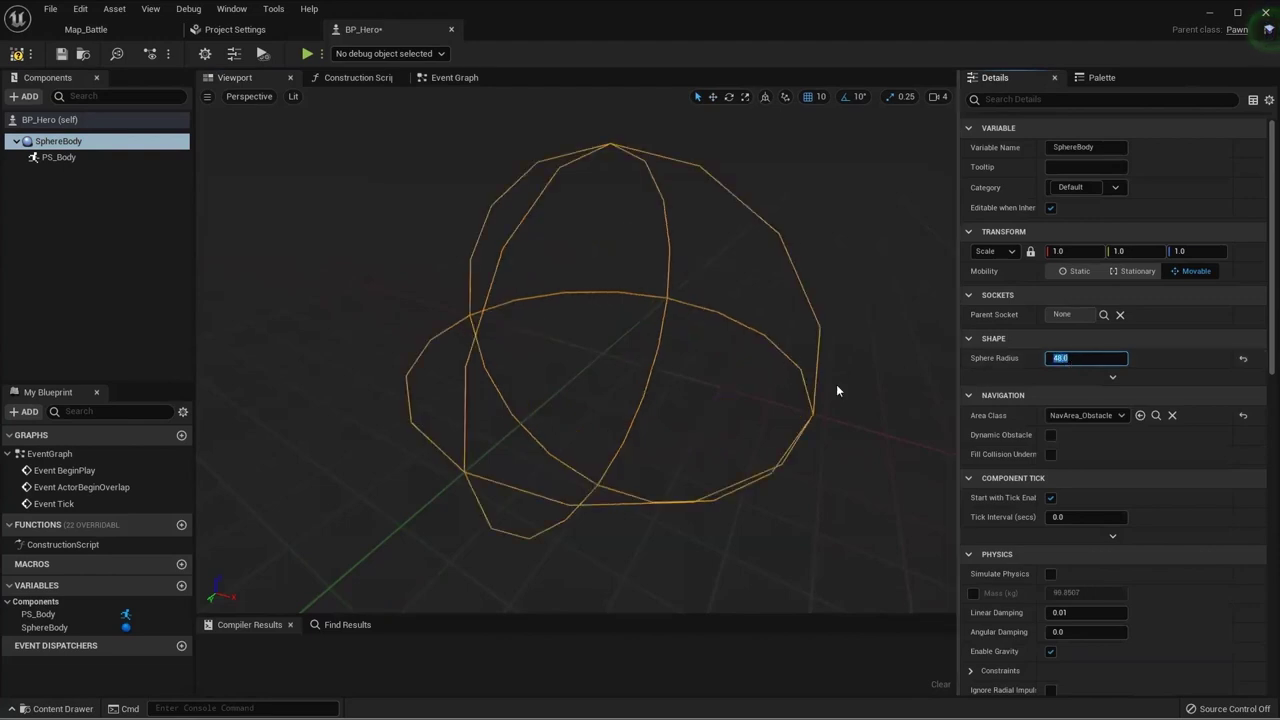
left_click(101, 221)
Step: Assign playerShip1_green_Sprite as PS_Body's Source Sprite
left_click(66, 157)
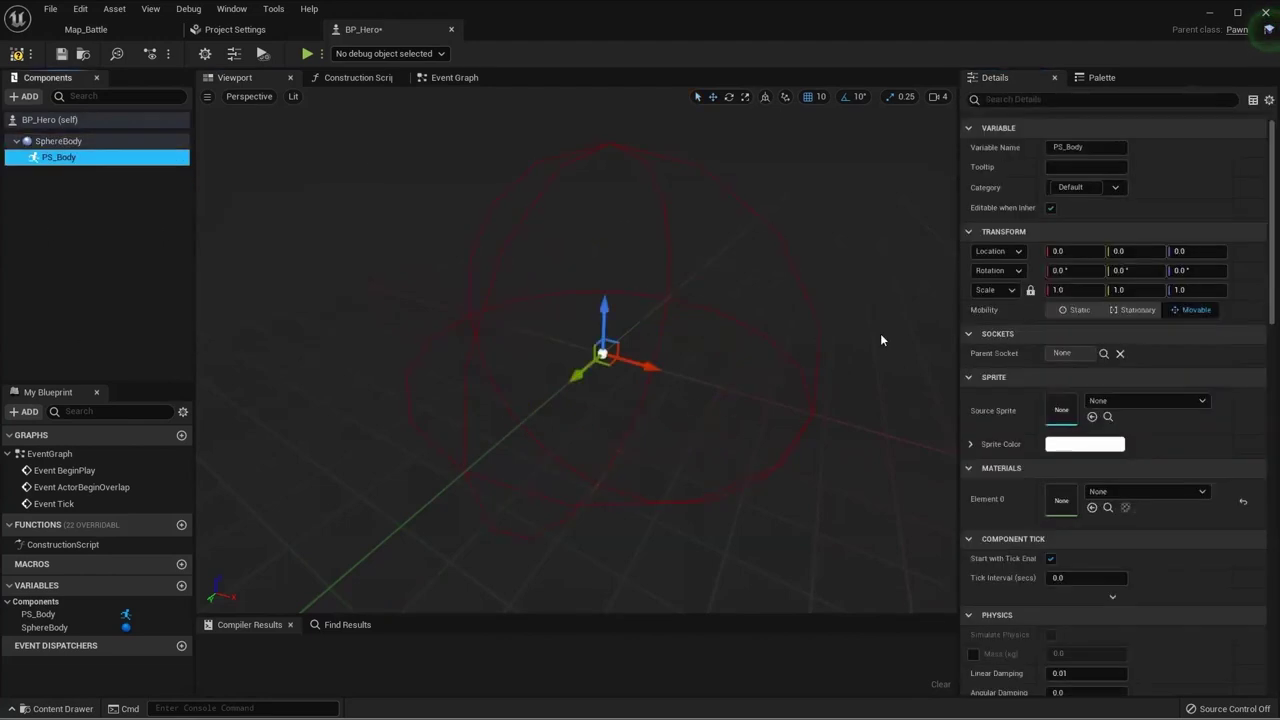
left_click(1130, 401)
scroll(1240, 580, "down", 1)
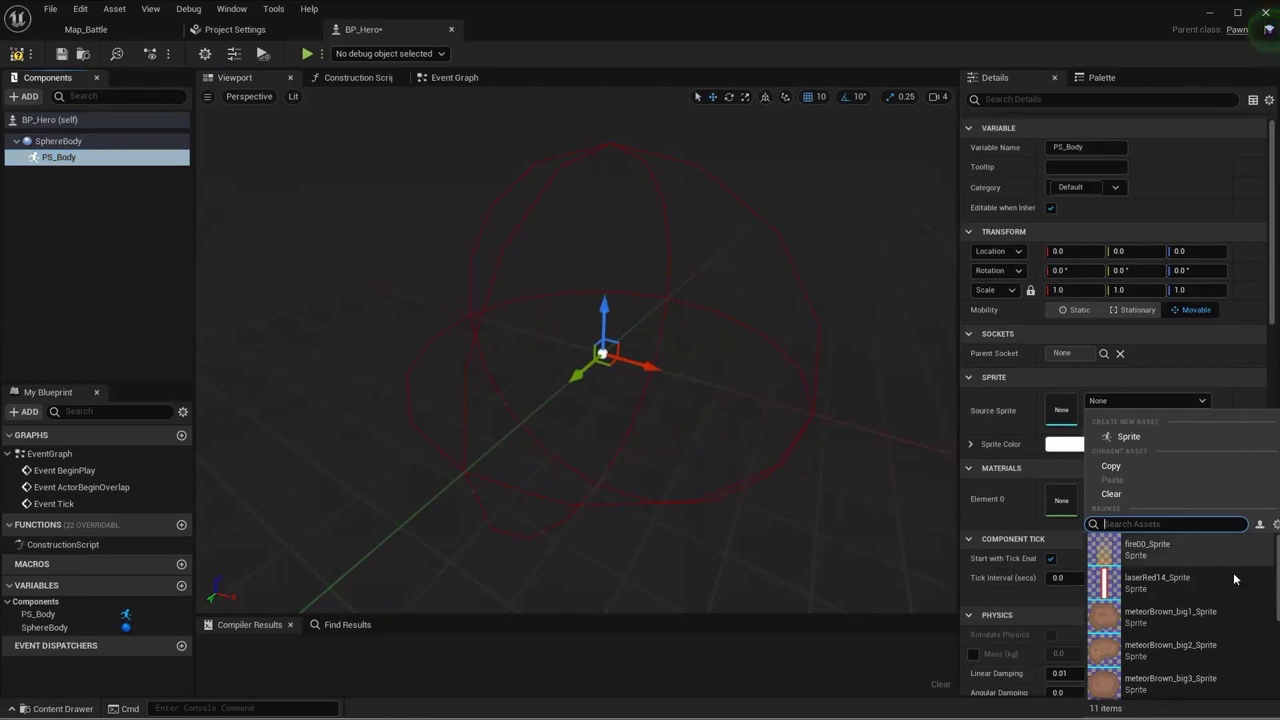
scroll(1221, 577, "down", 2)
scroll(1198, 572, "down", 1)
scroll(1198, 572, "down", 2)
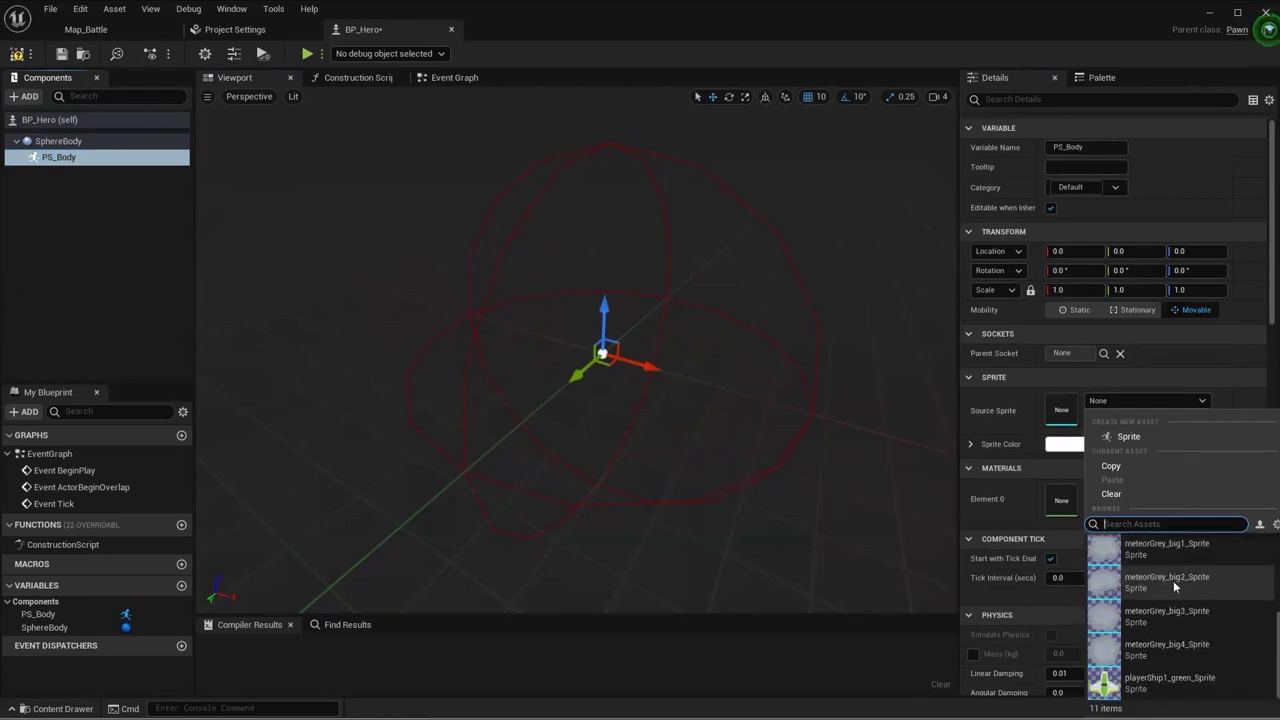
left_click(1131, 690)
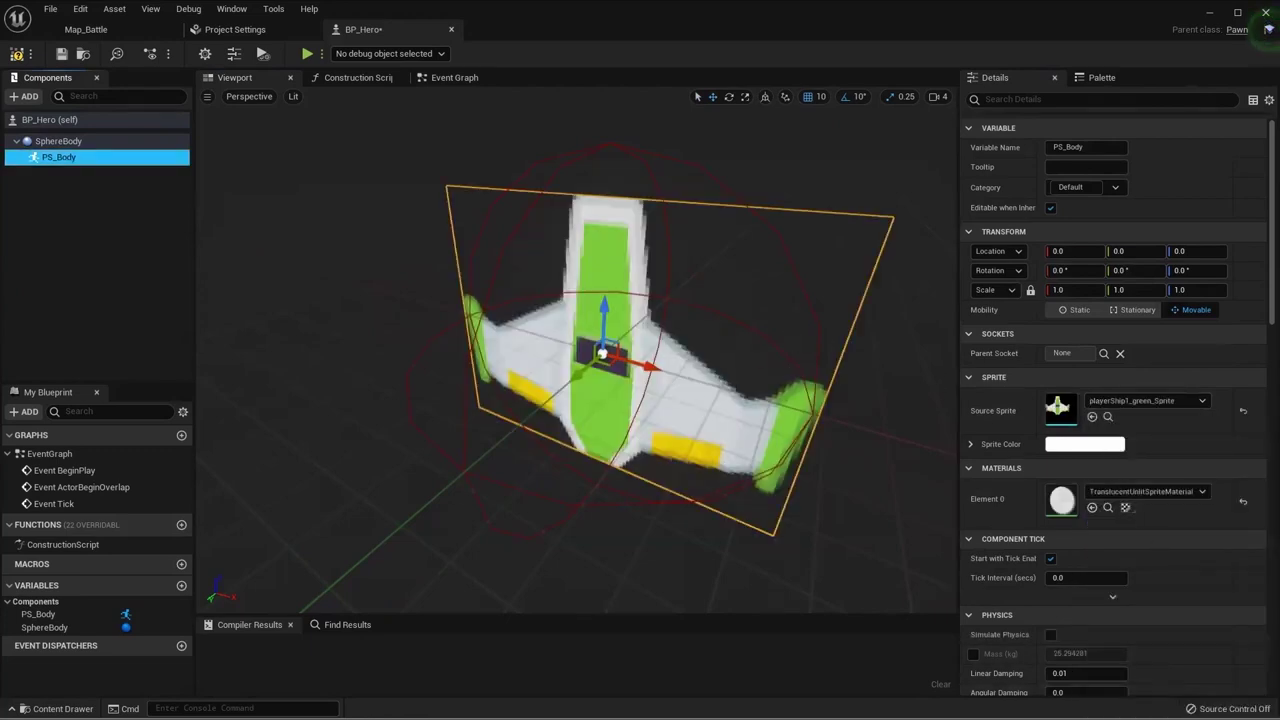
Step: Orbit the viewport to inspect the green ship from several angles
left_click_drag(600, 400, 585, 400)
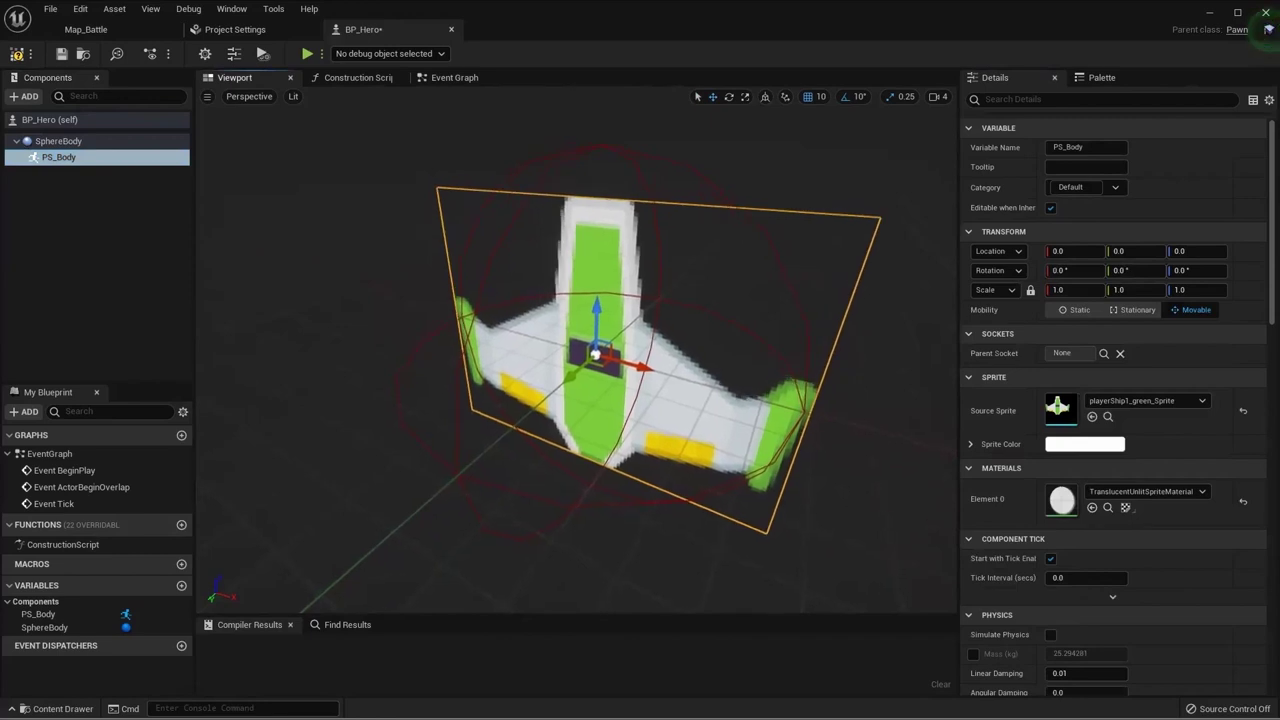
mouse_move(595, 355)
left_mouse_down("alt")
mouse_move(620, 367)
mouse_move(268, 590)
left_mouse_up("alt")
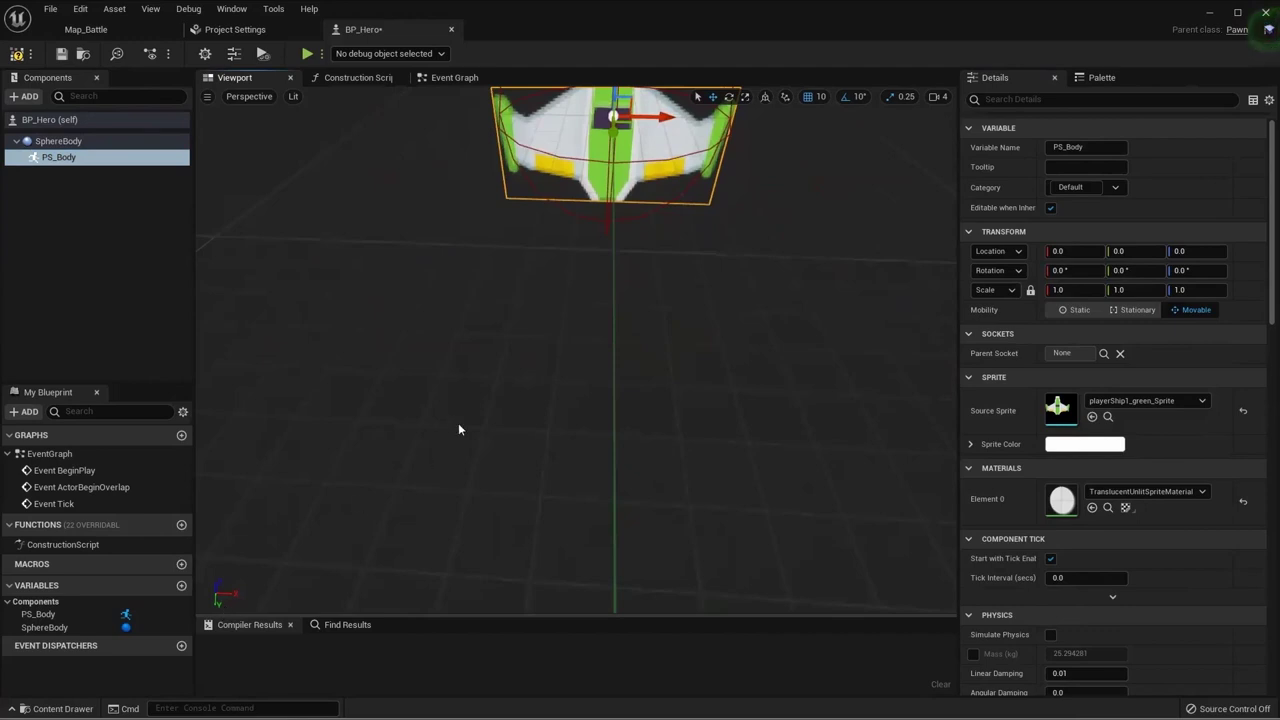
mouse_move(458, 423)
left_mouse_down("alt")
mouse_move(520, 330)
mouse_move(600, 330)
left_mouse_up("alt")
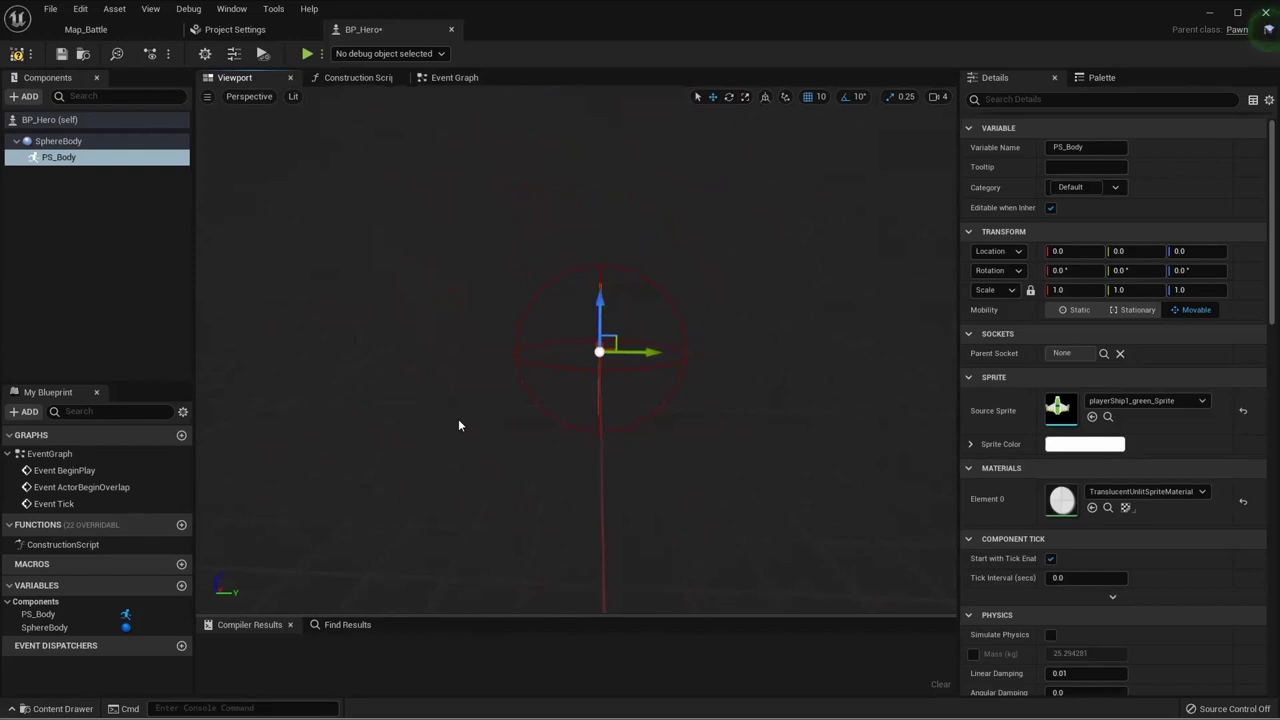
left_click_drag(491, 344, 474, 310, "alt")
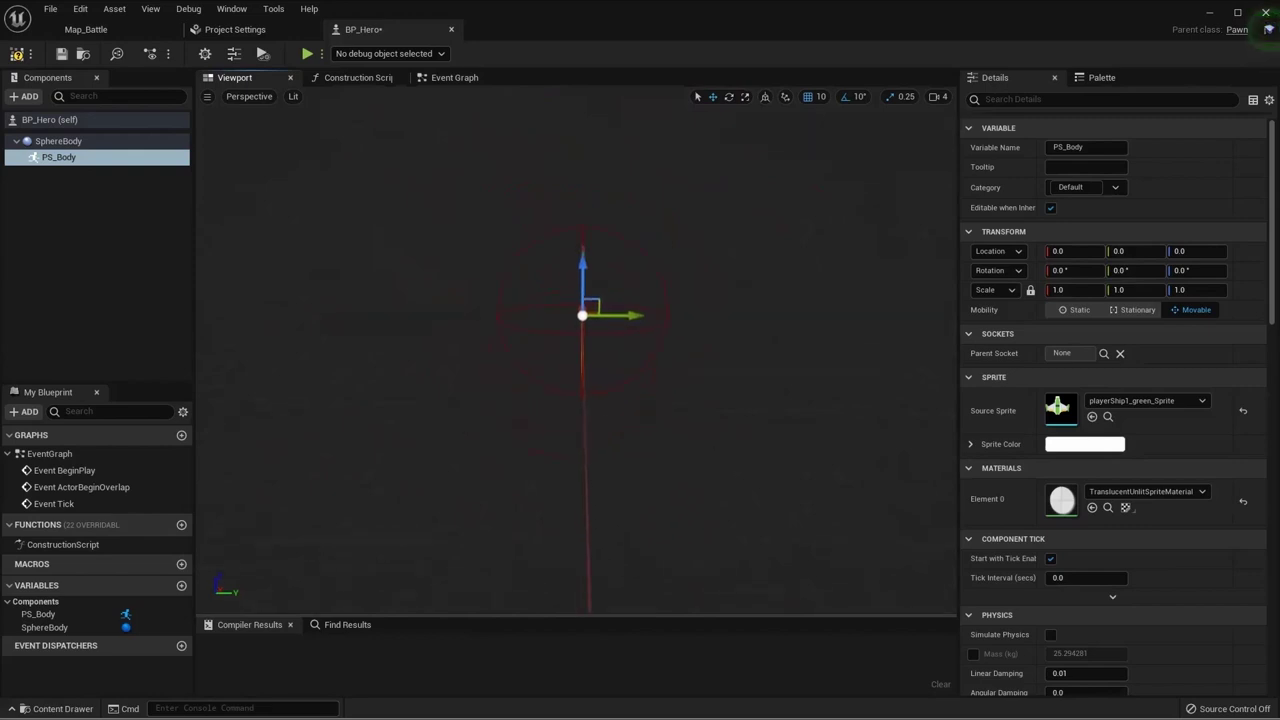
left_click_drag(733, 437, 790, 430, "alt")
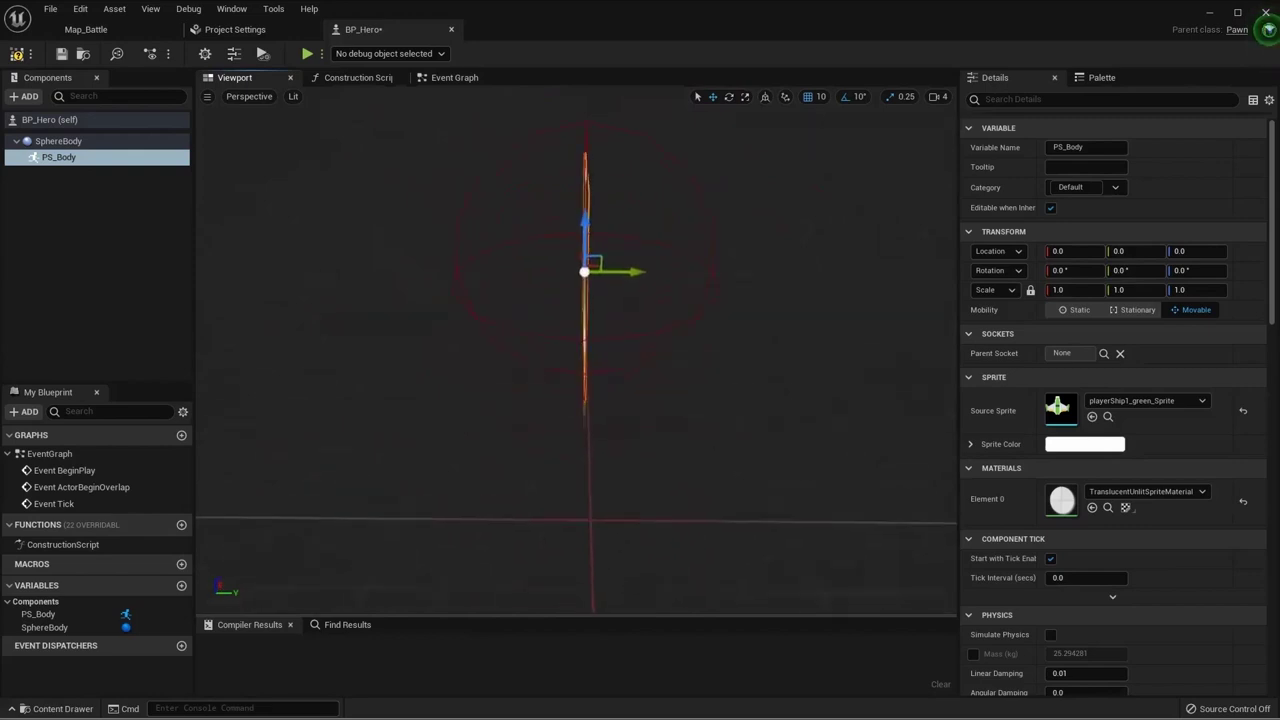
Step: Rotate PS_Body to 90° around Z
left_click(1193, 272)
type("0")
key("Return")
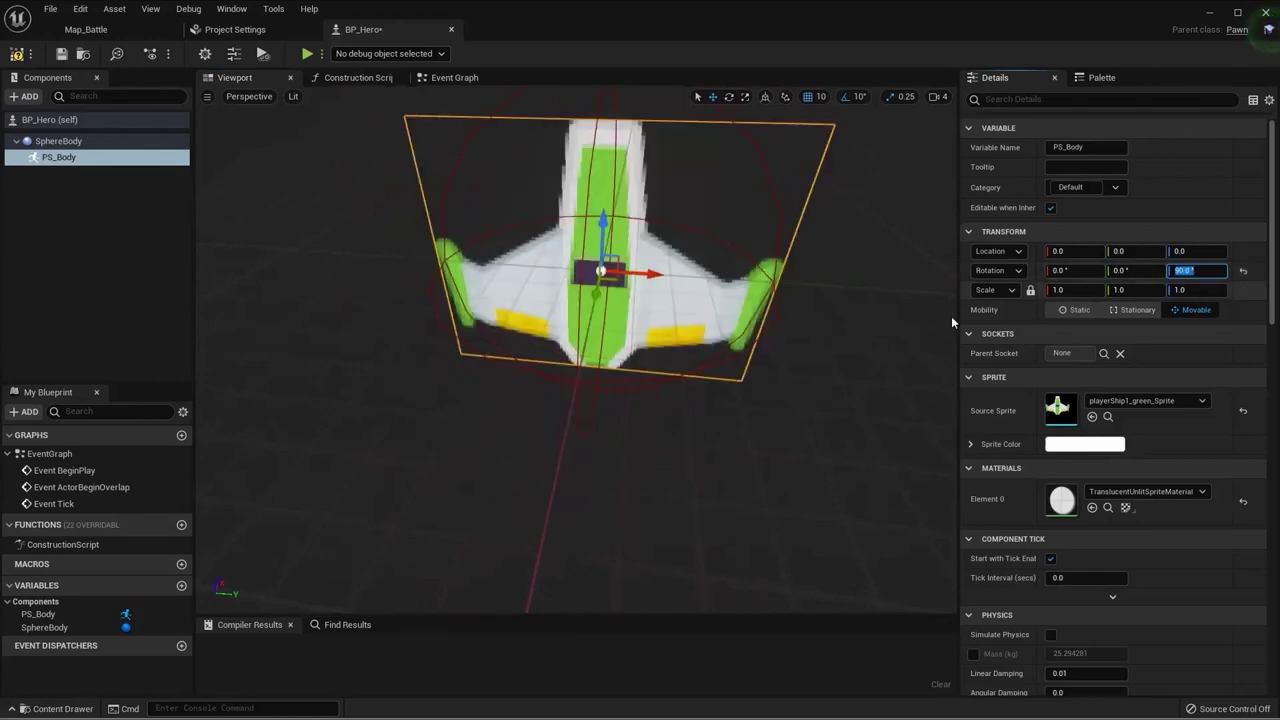
mouse_move(556, 358)
left_mouse_down()
mouse_move(566, 430)
mouse_move(620, 400)
left_mouse_up()
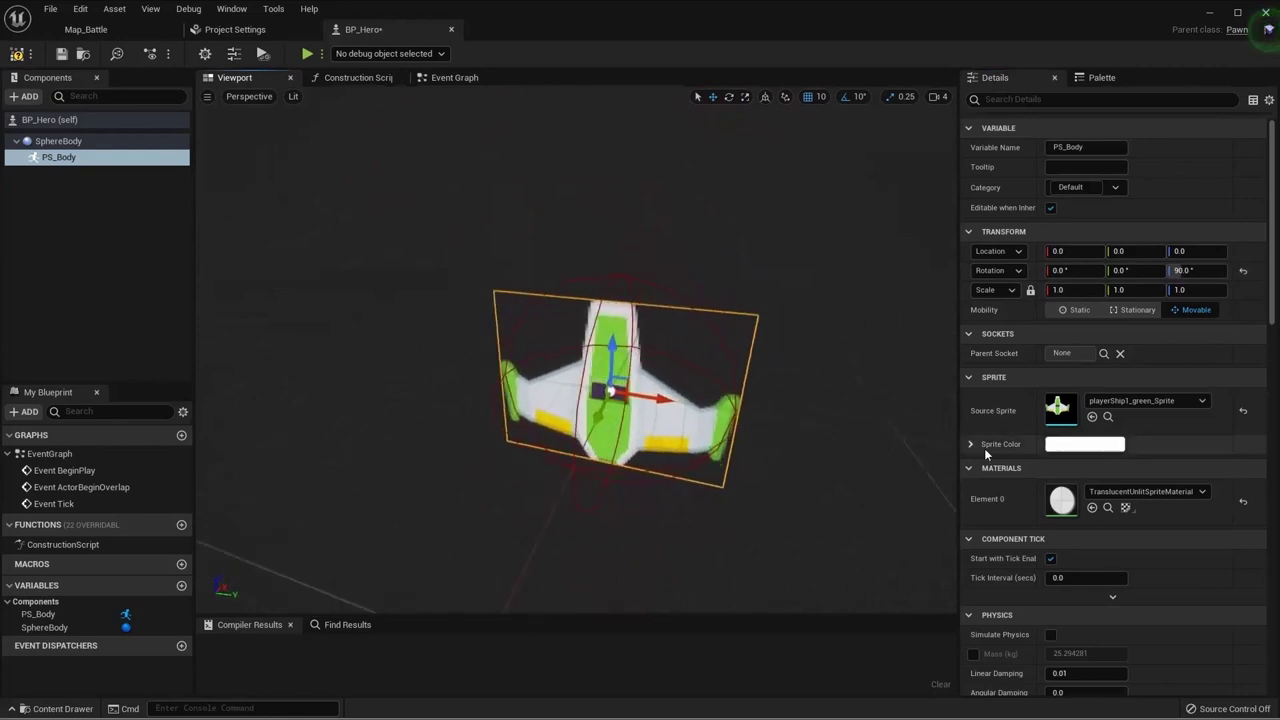
Step: Set PS_Body's collision preset to NoCollision, then compile and save BP_Hero
scroll(1130, 540, "down", 5)
scroll(1121, 548, "down", 4)
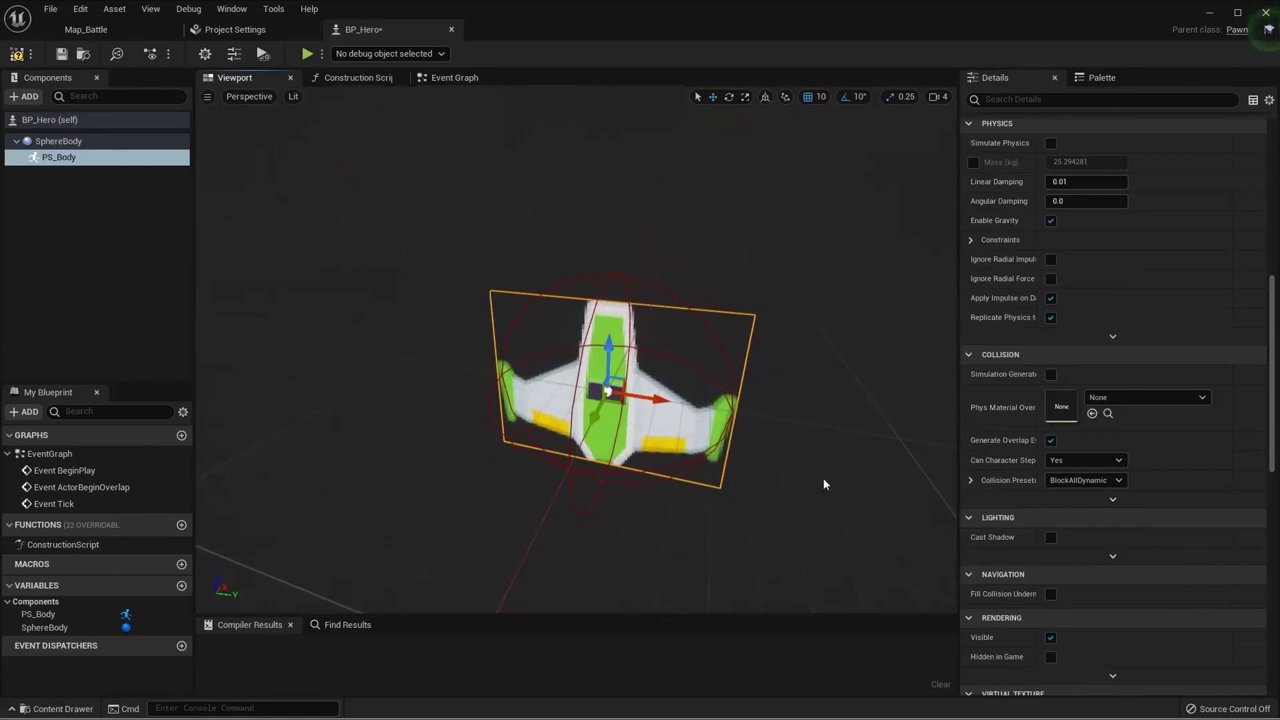
left_click(1098, 481)
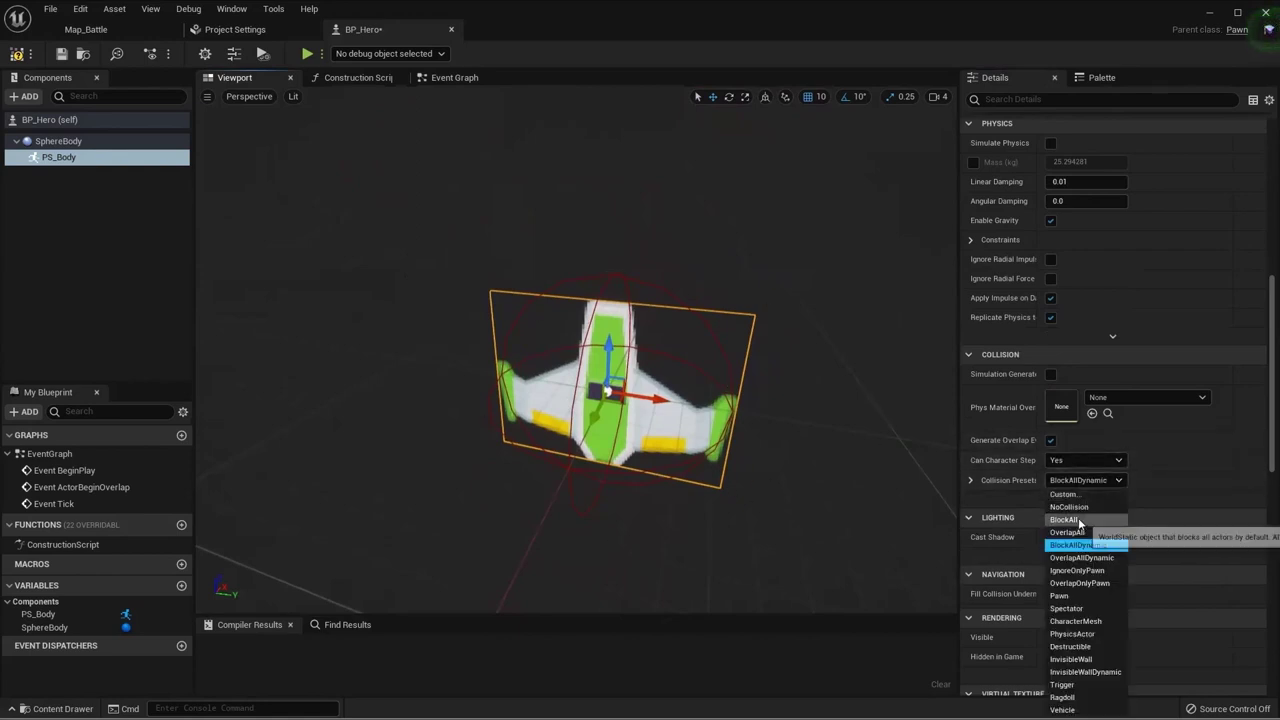
left_click(1070, 507)
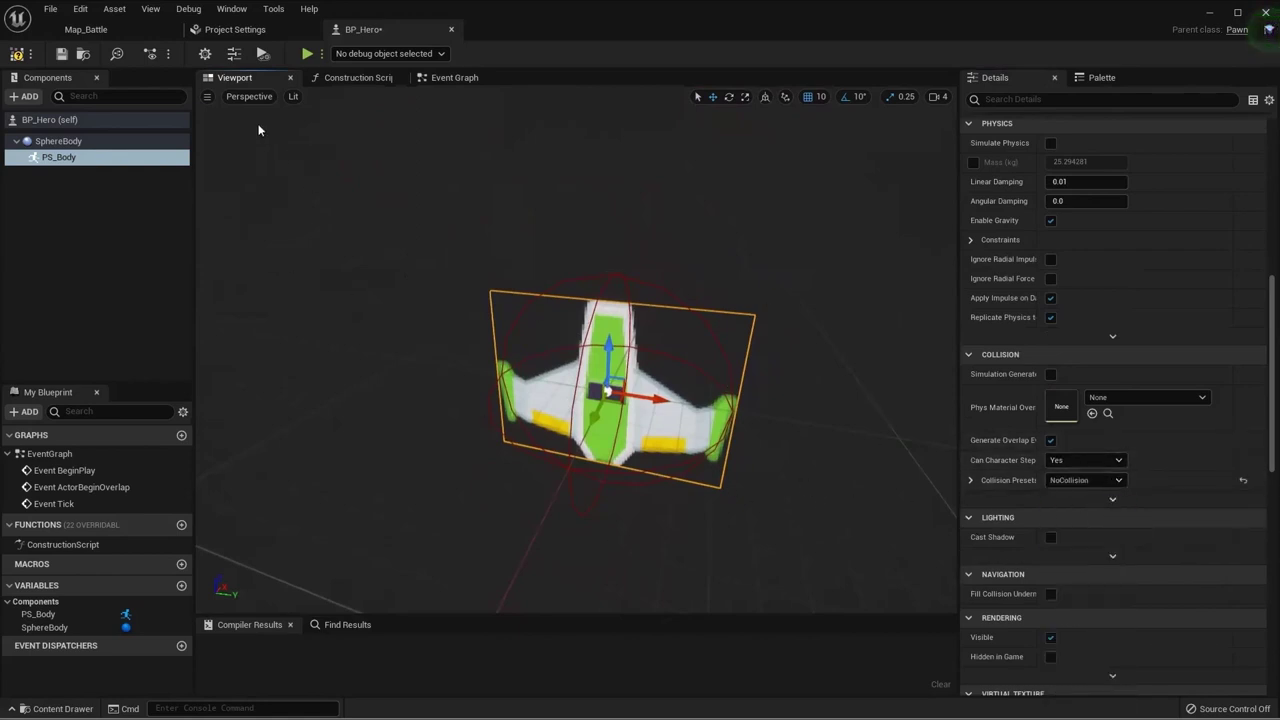
left_click(16, 53)
left_click(61, 53)
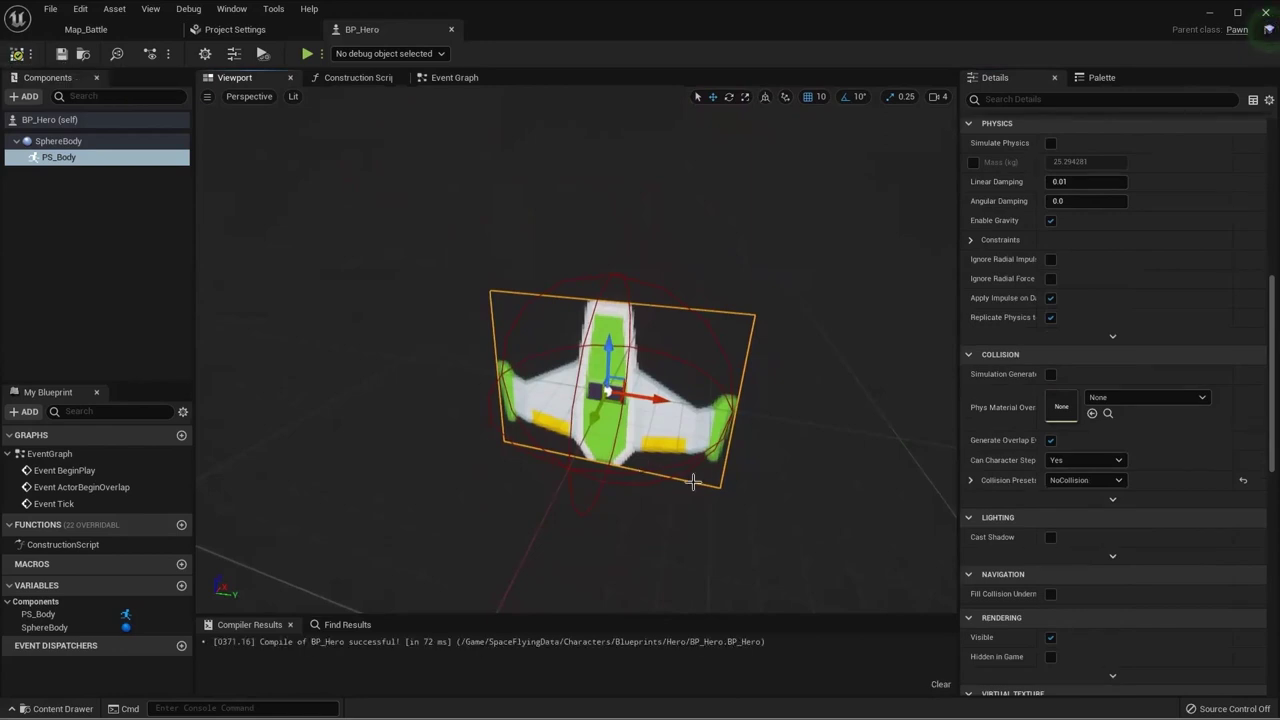
left_click_drag(693, 482, 700, 500)
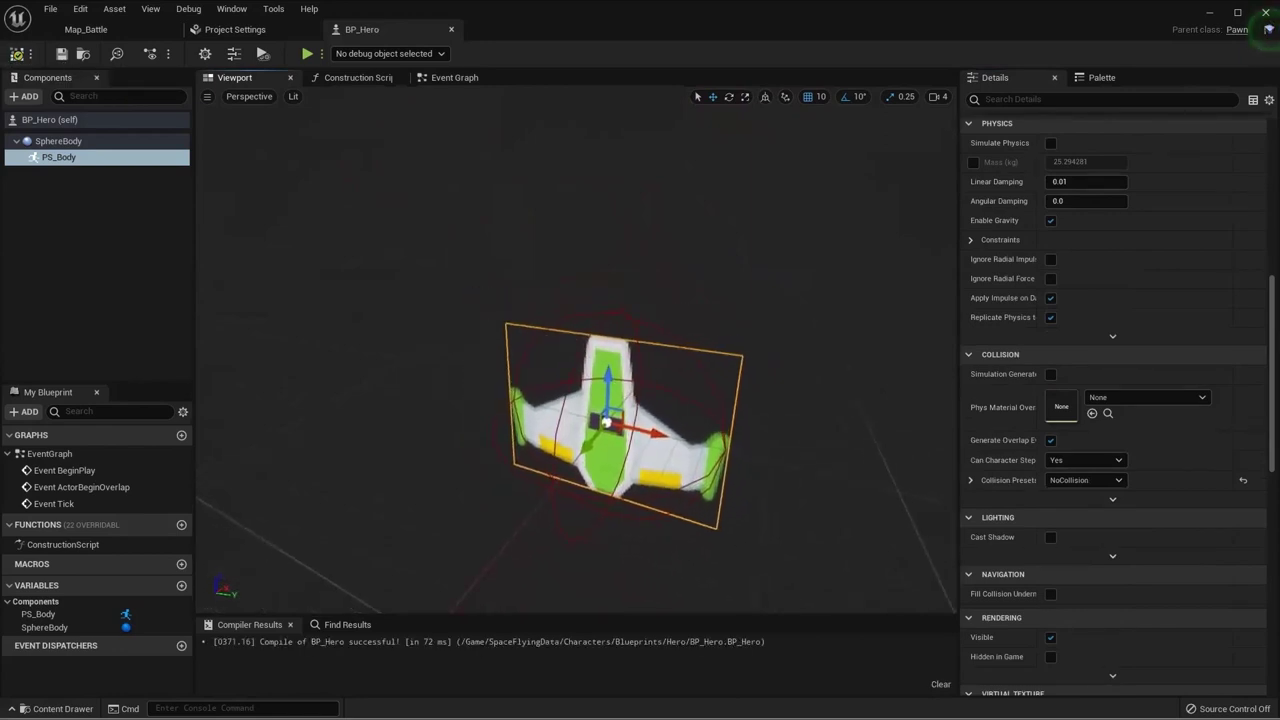
left_click_drag(781, 468, 740, 460)
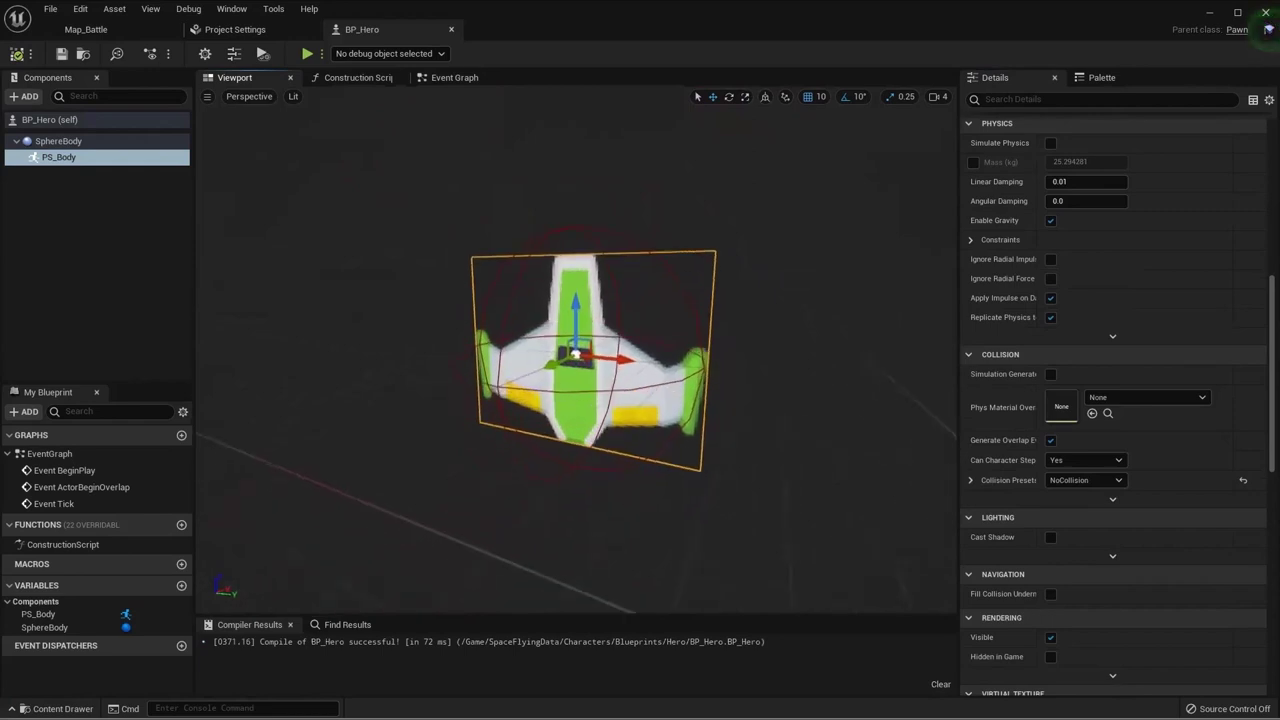
Step: Add a Paper Sprite under SphereBody named PS_Fire_01 and duplicate it as PS_Fire_02
left_click(76, 212)
left_click(62, 141)
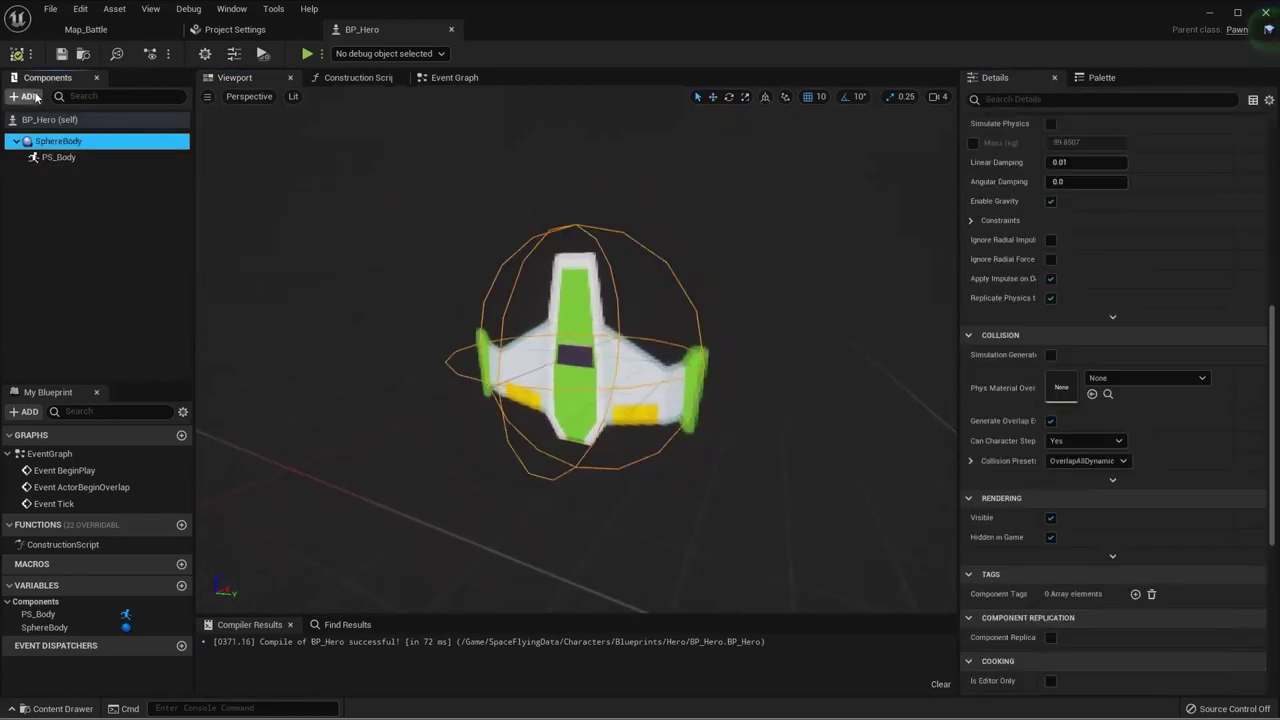
left_click(30, 97)
type("spri")
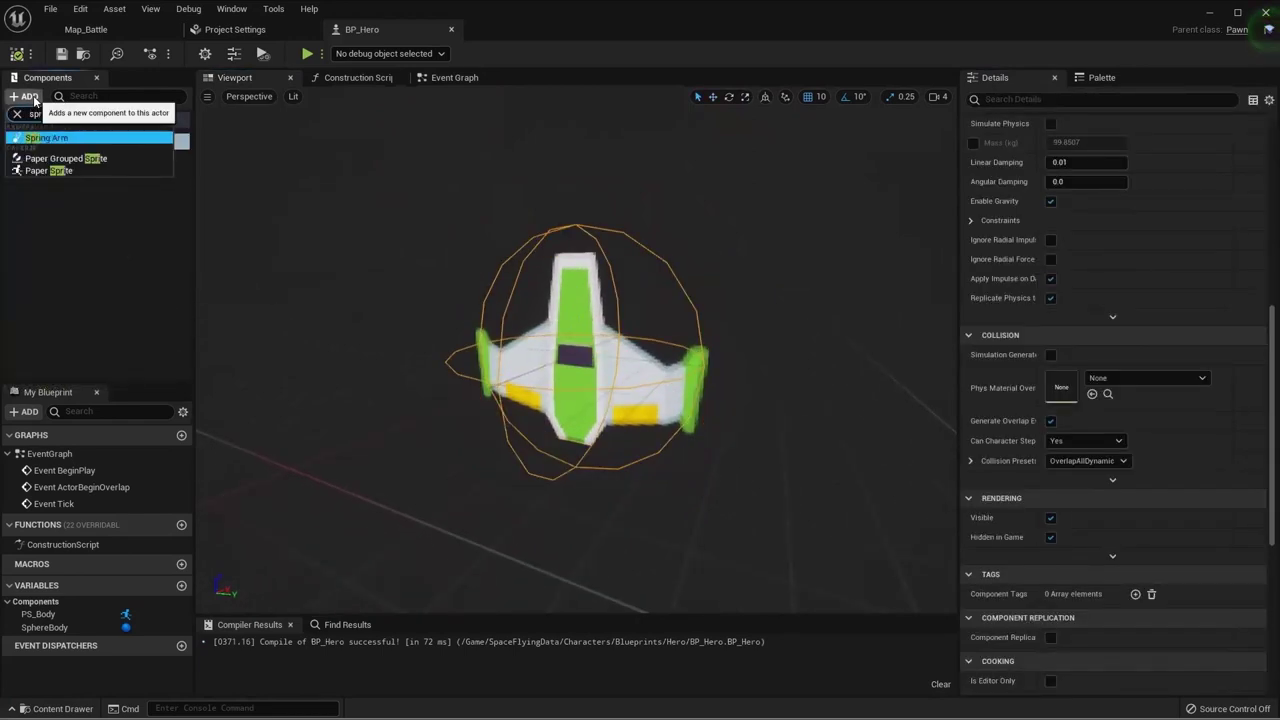
left_click(60, 171)
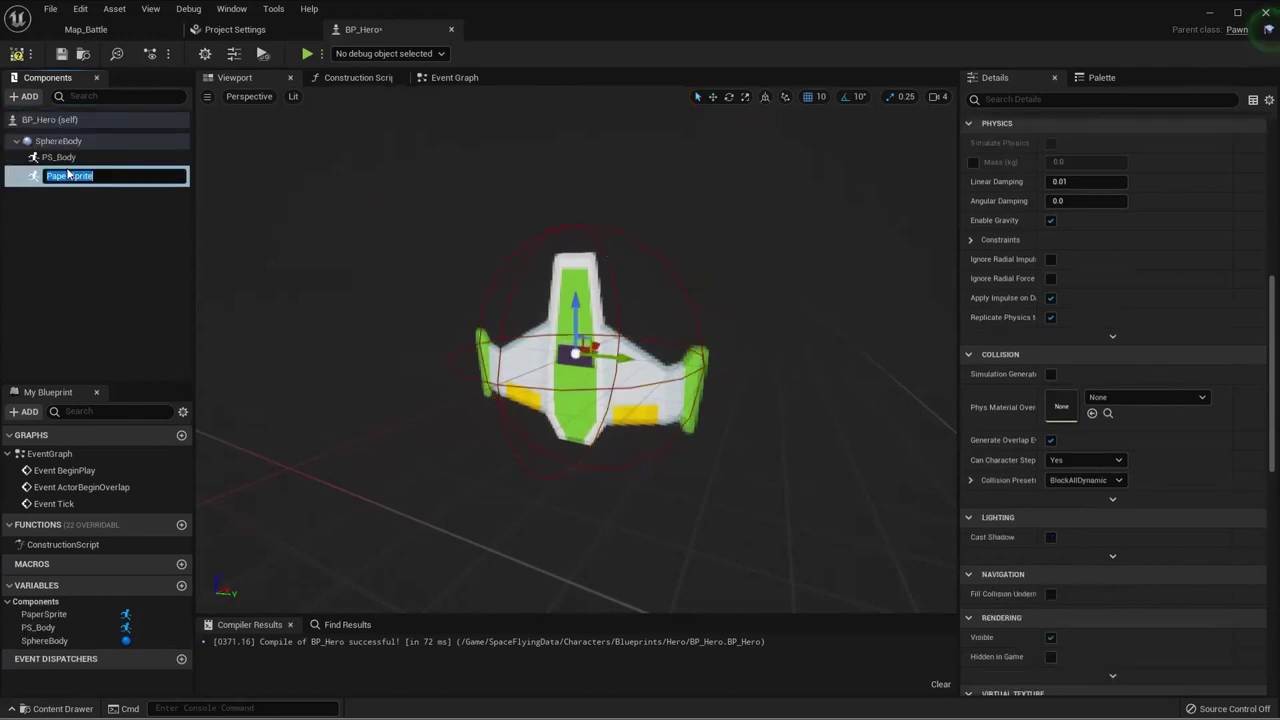
type("PS_F")
type("ire")
key("Return")
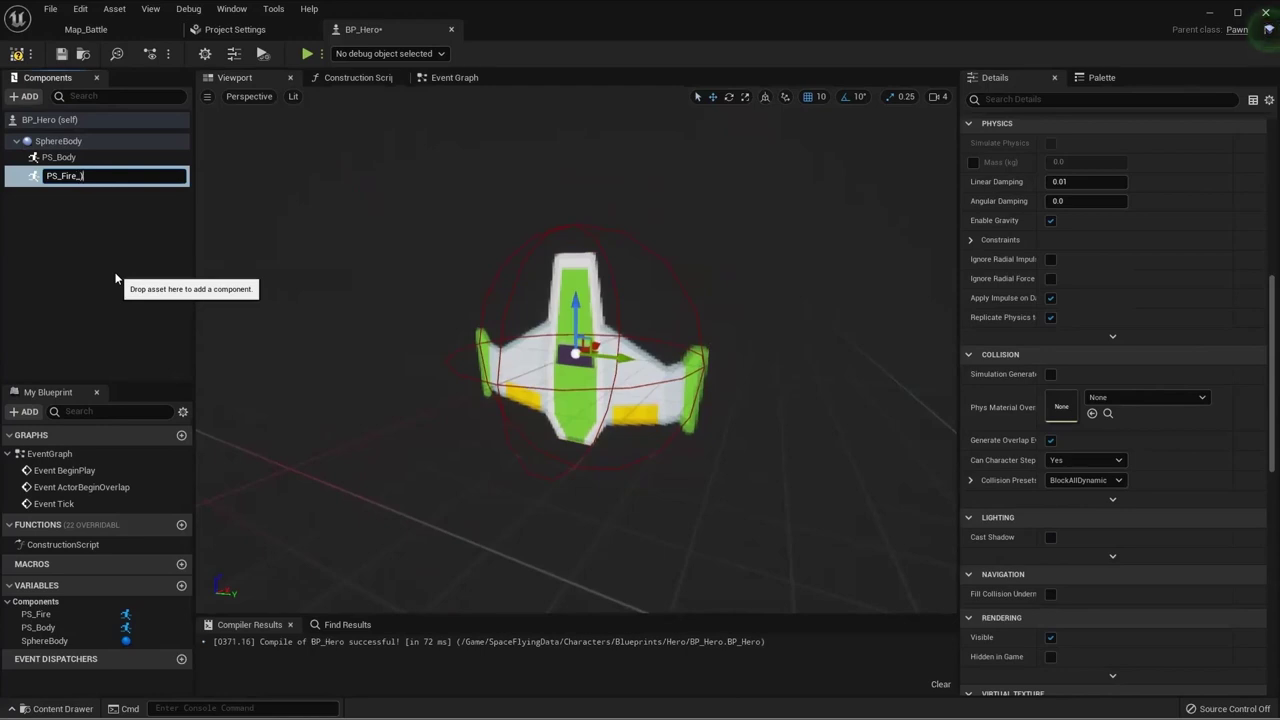
type("01")
key("Return")
key("ctrl+d")
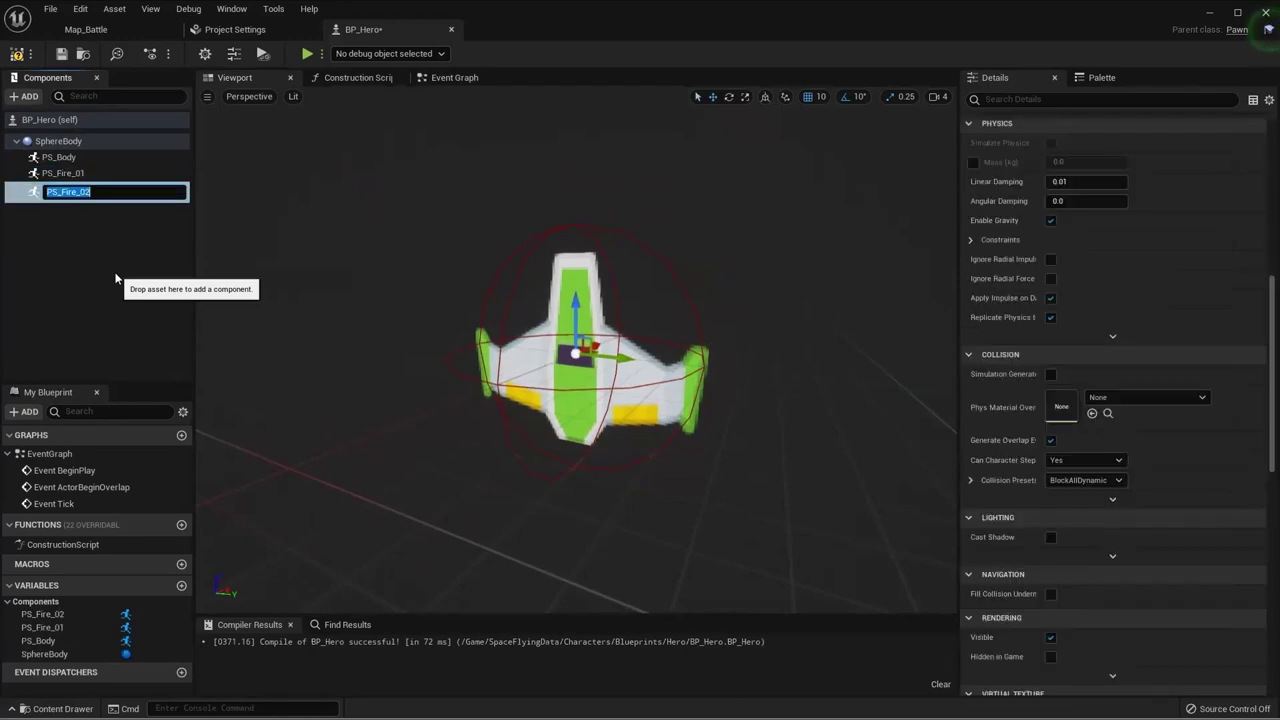
key("Return")
Step: Set both PS_Fire_01 and PS_Fire_02 collision presets to NoCollision
left_click(108, 174, "shift")
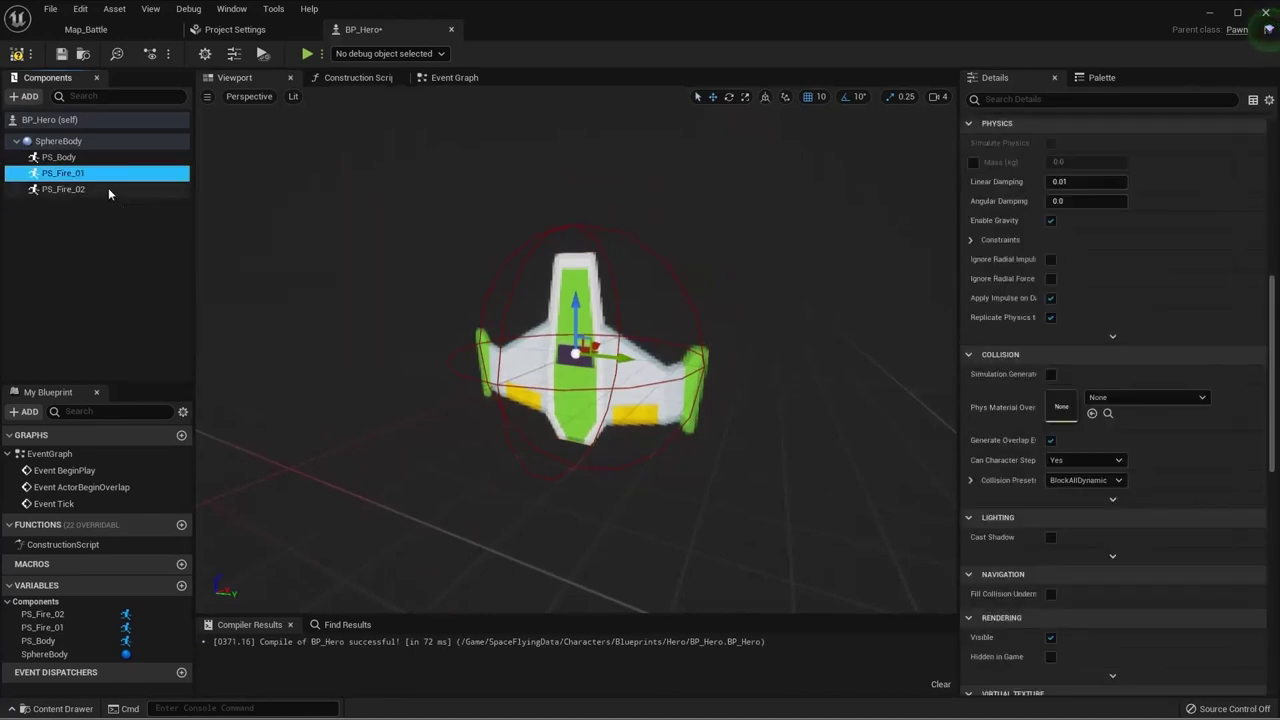
scroll(1082, 542, "down", 5)
scroll(1093, 505, "up", 3)
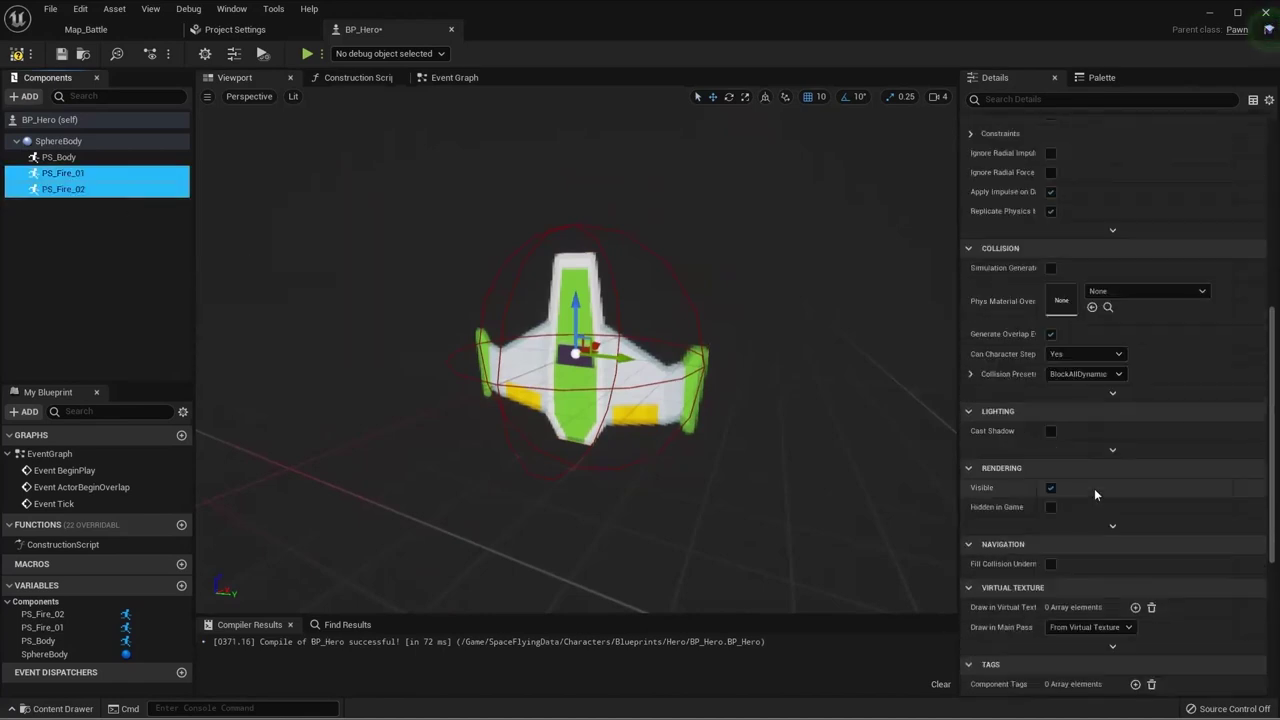
scroll(1095, 475, "up", 1)
left_click(1091, 461)
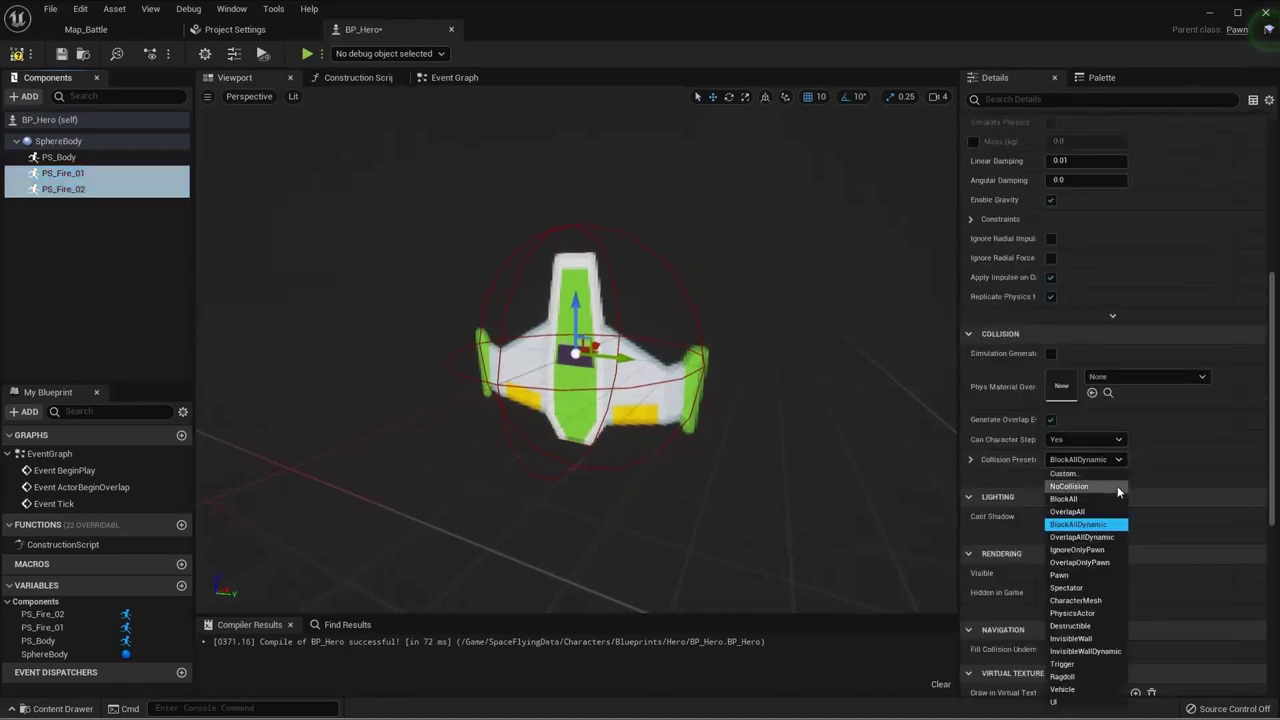
left_click(1078, 521)
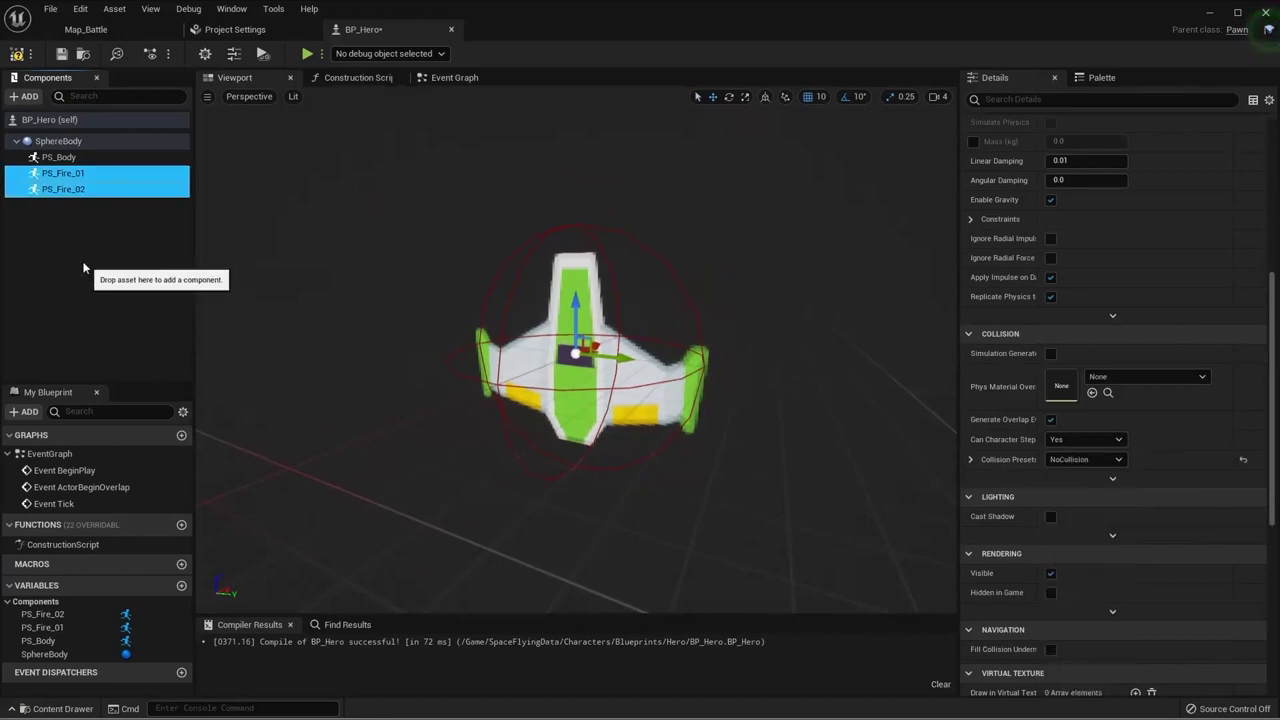
left_click(92, 174)
left_click(88, 190, "ctrl")
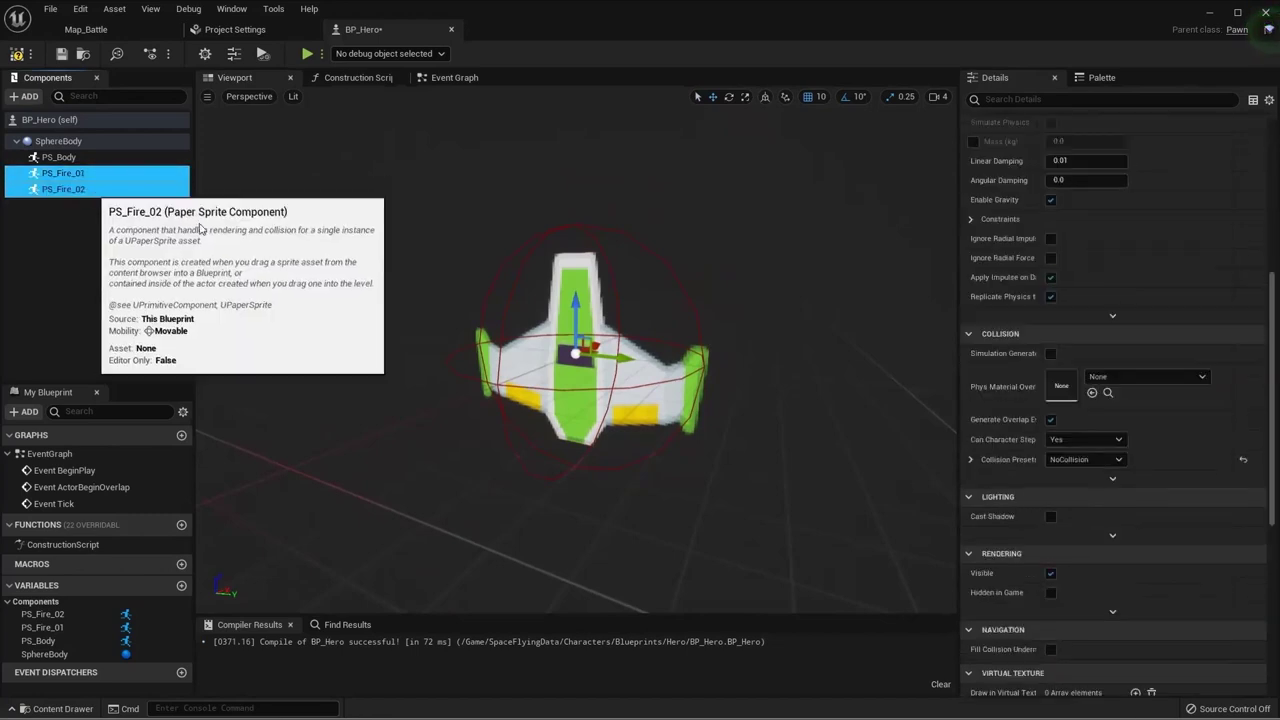
Step: Assign fire00_Sprite as the source sprite of both fire components
scroll(1165, 322, "up", 1)
scroll(1125, 256, "up", 2)
left_click(1143, 272)
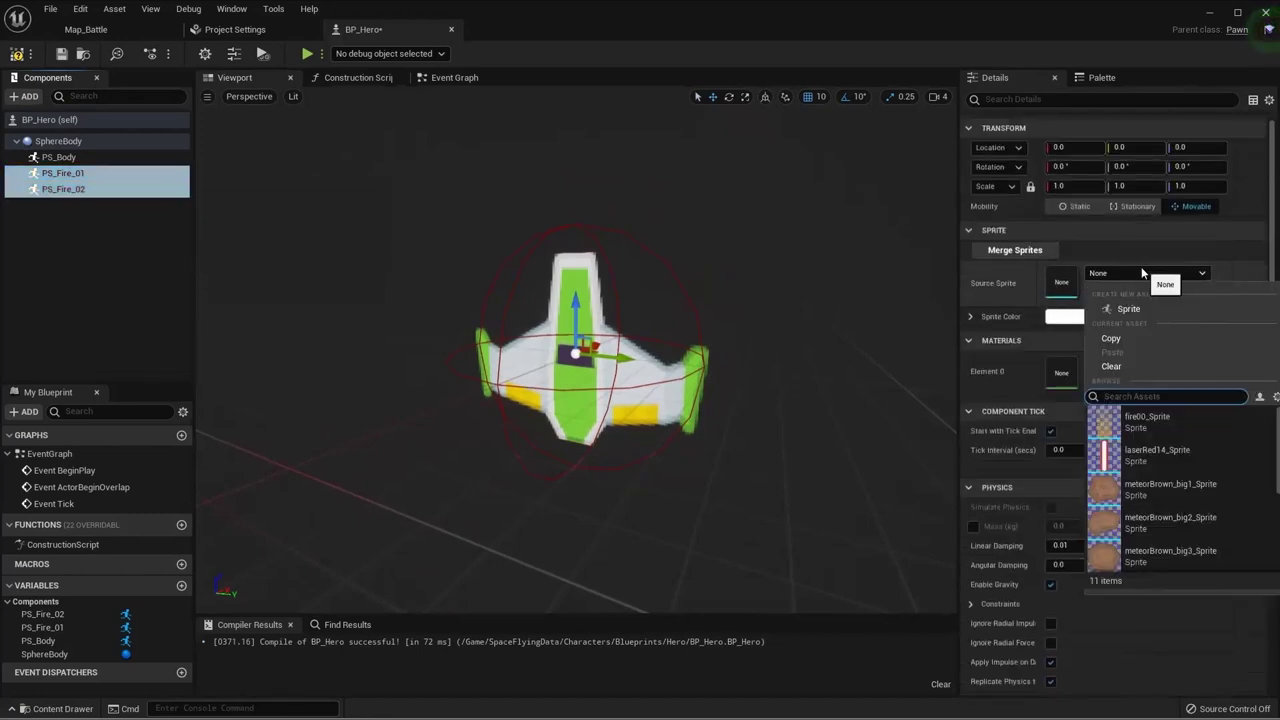
type("fire")
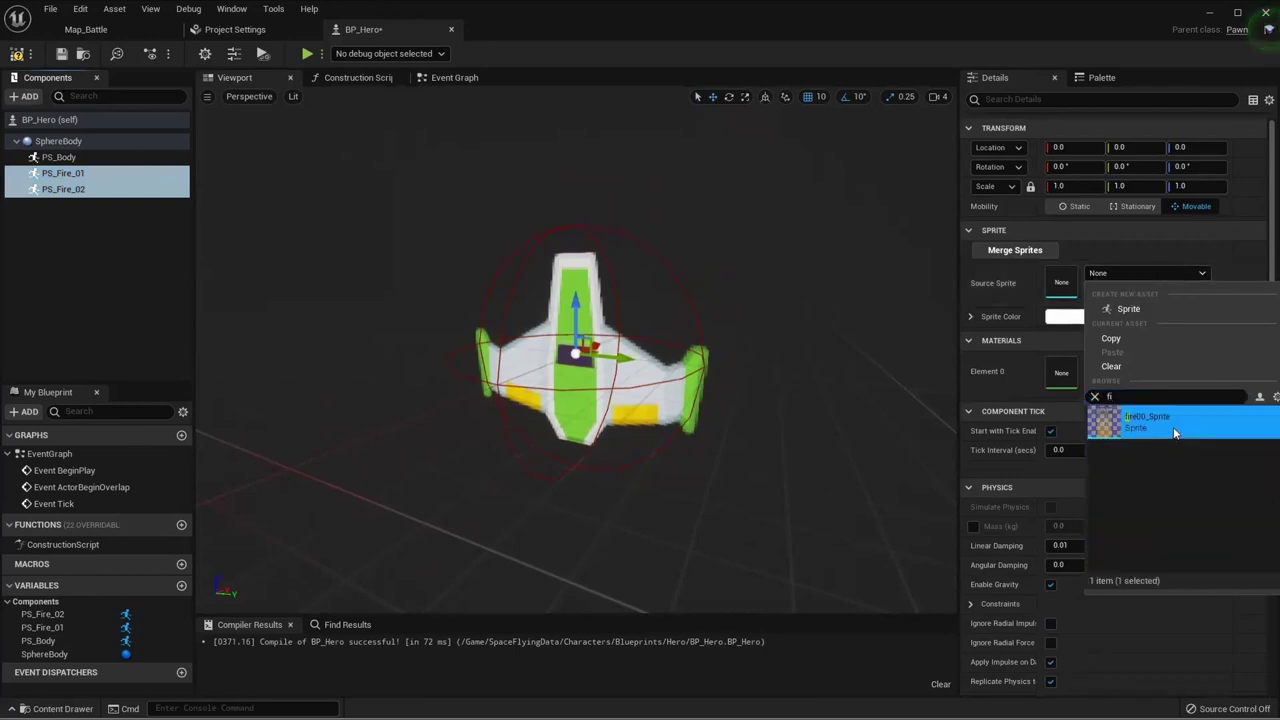
left_click(1173, 427)
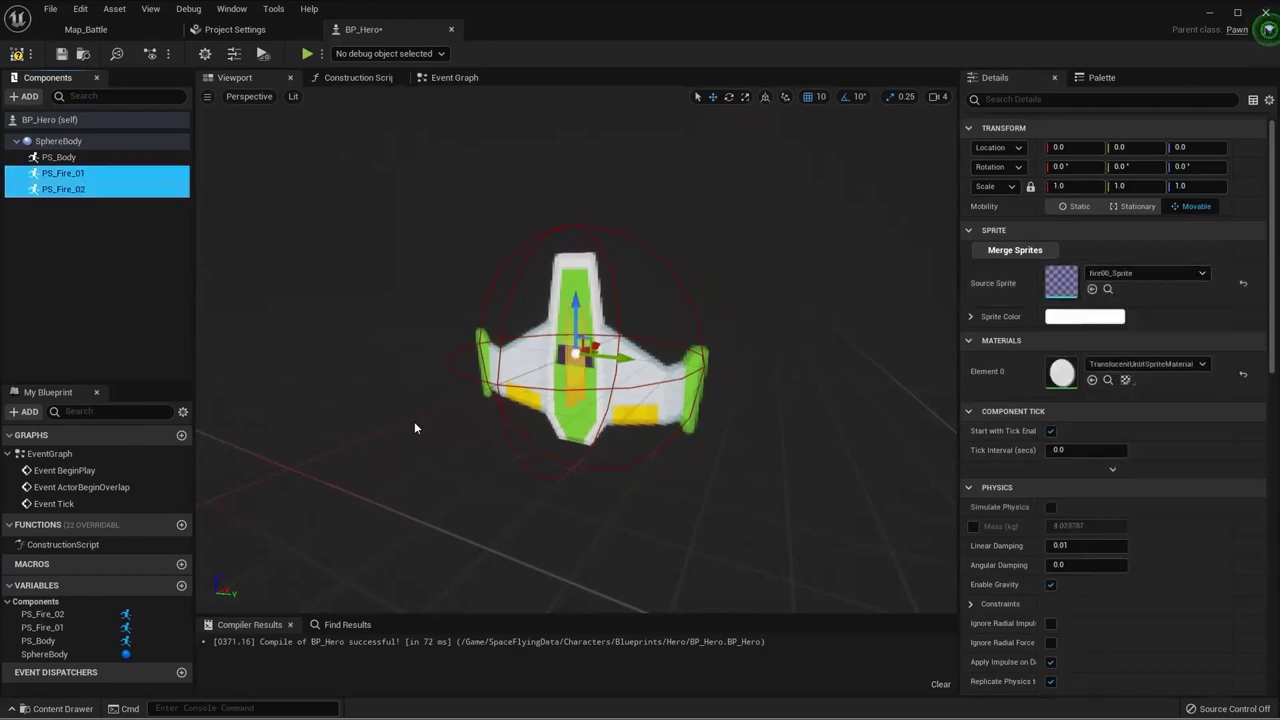
Step: Set both fire sprites' Z rotation to 90, then select PS_Fire_01 alone
left_click(1196, 166)
left_click(1211, 167)
type("90")
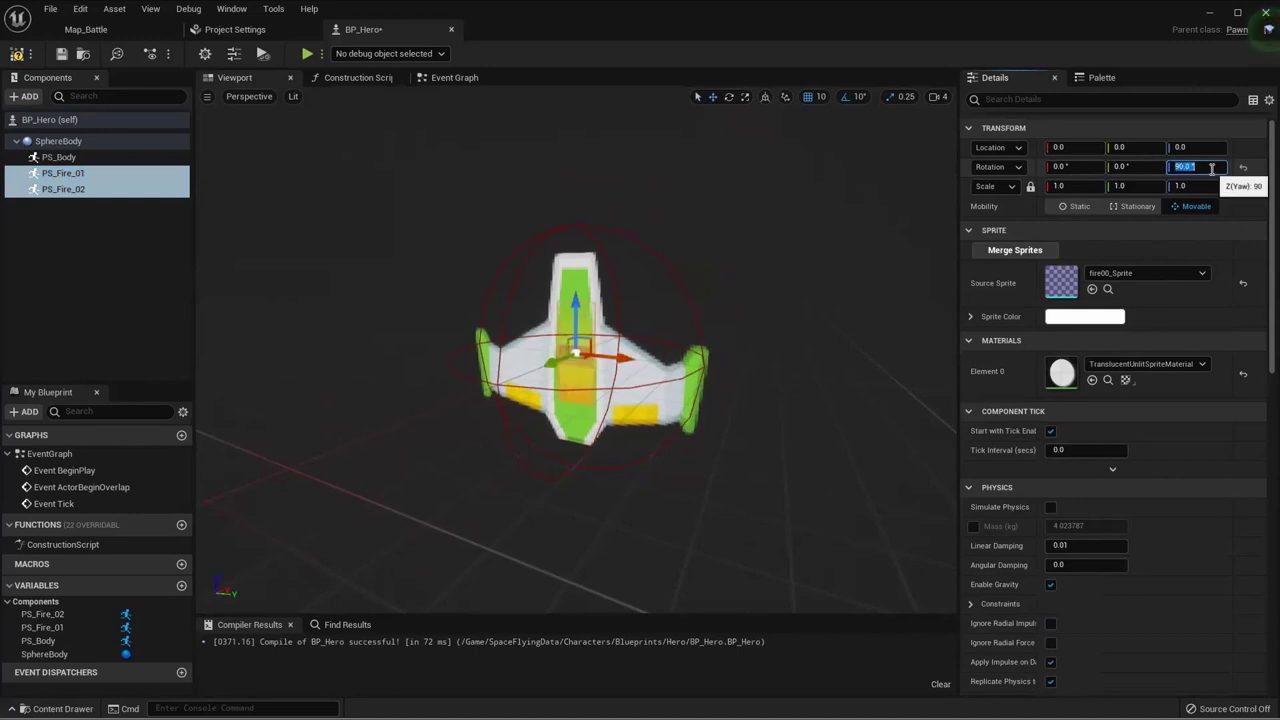
left_click(113, 247)
left_click(103, 177)
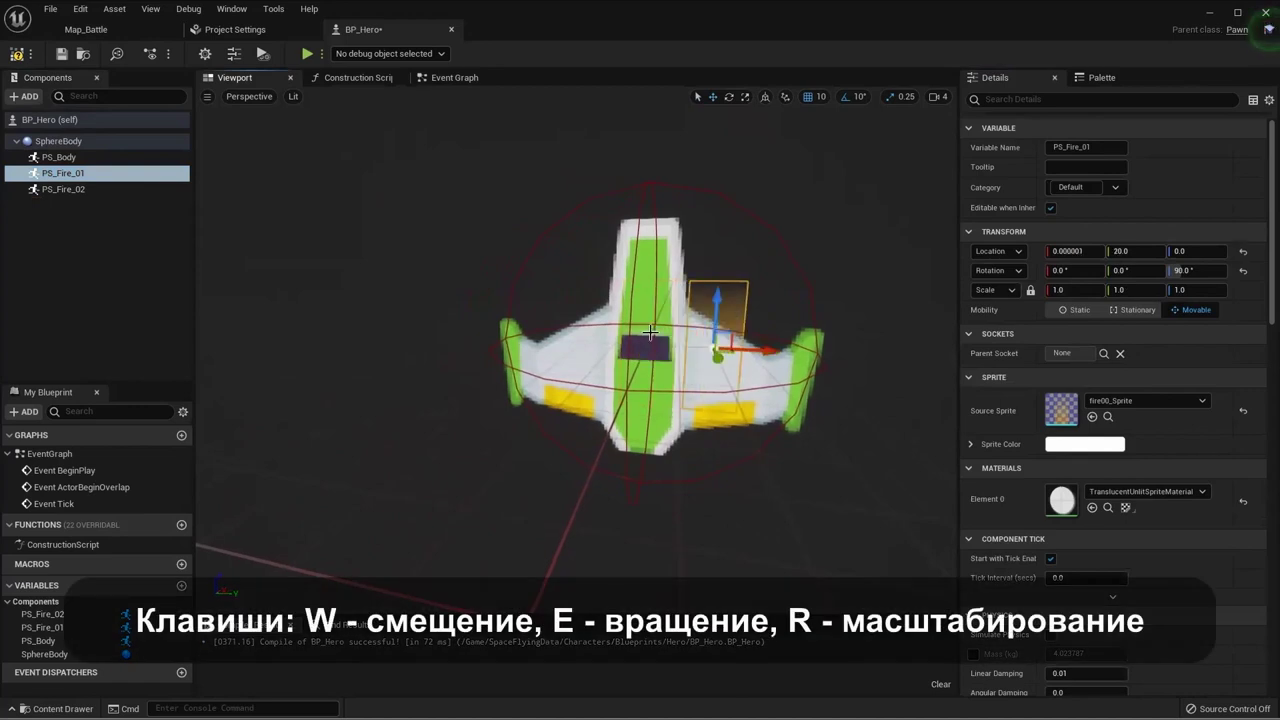
Step: Flip the flame sprites 180° and drag them below the ship, PS_Fire_02 under the left wing
left_click(63, 189)
mouse_move(692, 347)
left_mouse_down()
mouse_move(414, 304)
mouse_move(320, 340)
left_mouse_up()
key("e")
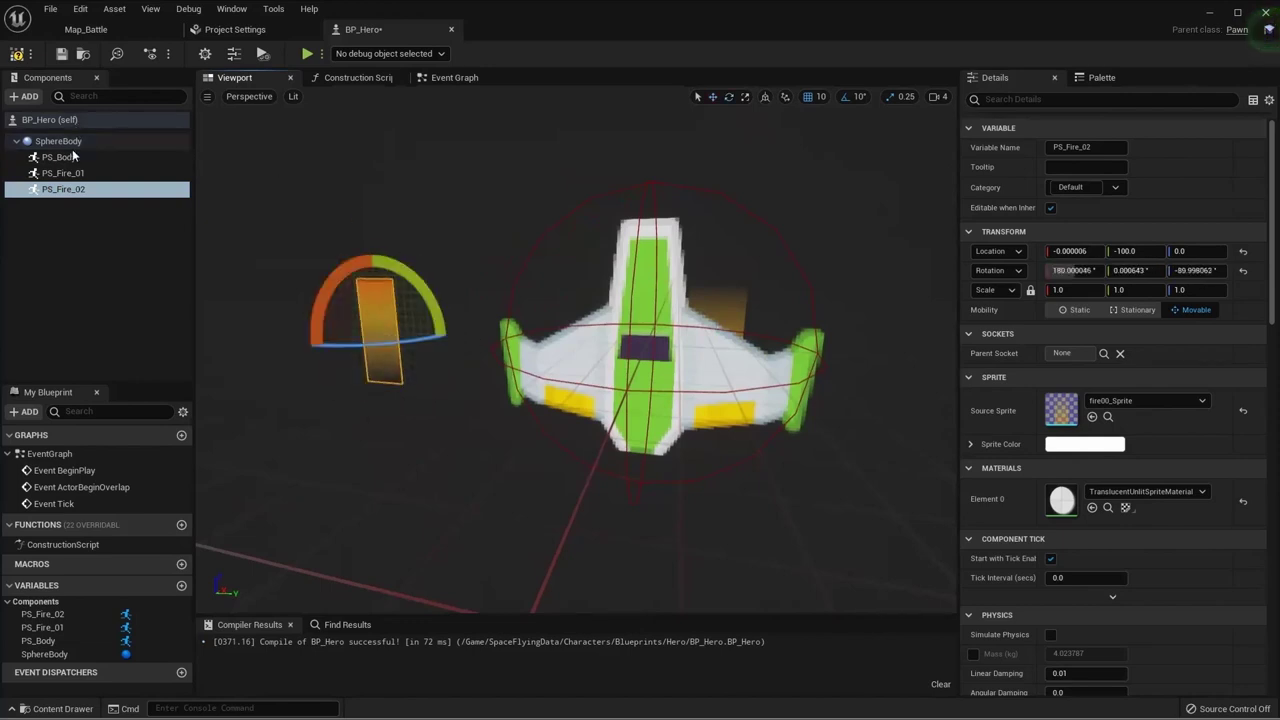
left_click(594, 265)
left_click_drag(705, 278, 883, 277)
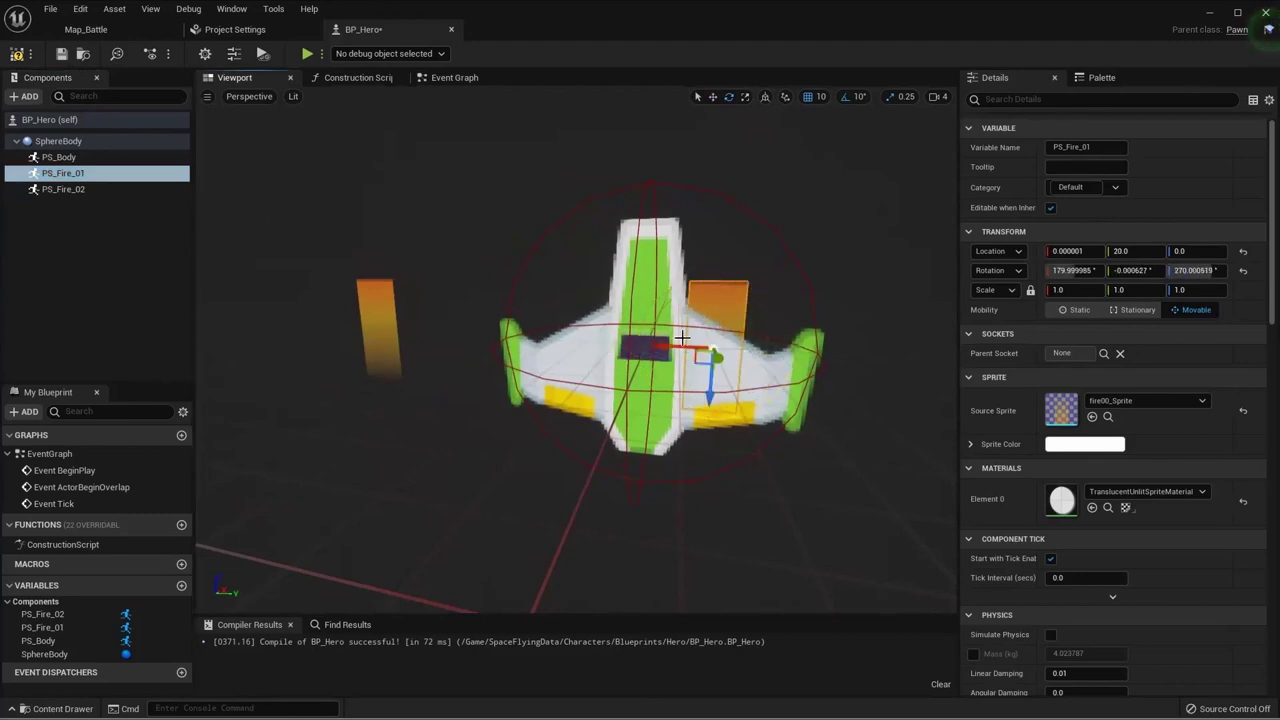
key("w")
left_click_drag(690, 372, 704, 484)
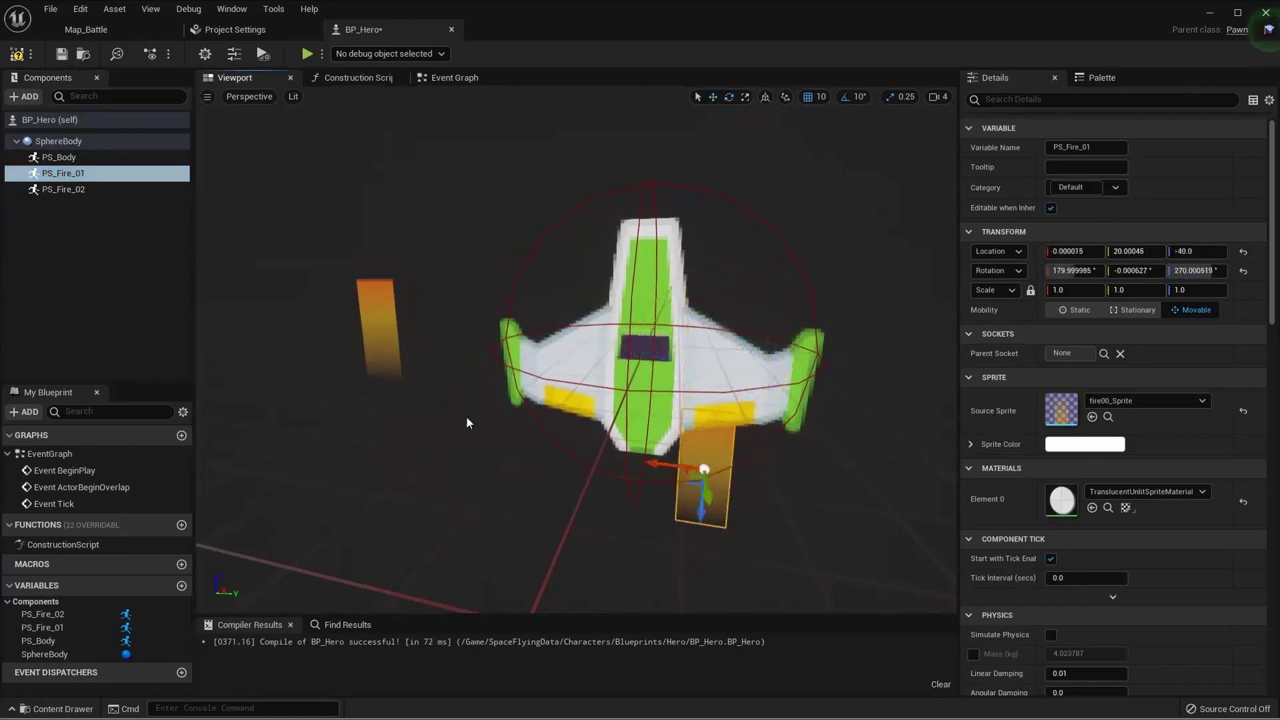
left_click(89, 189)
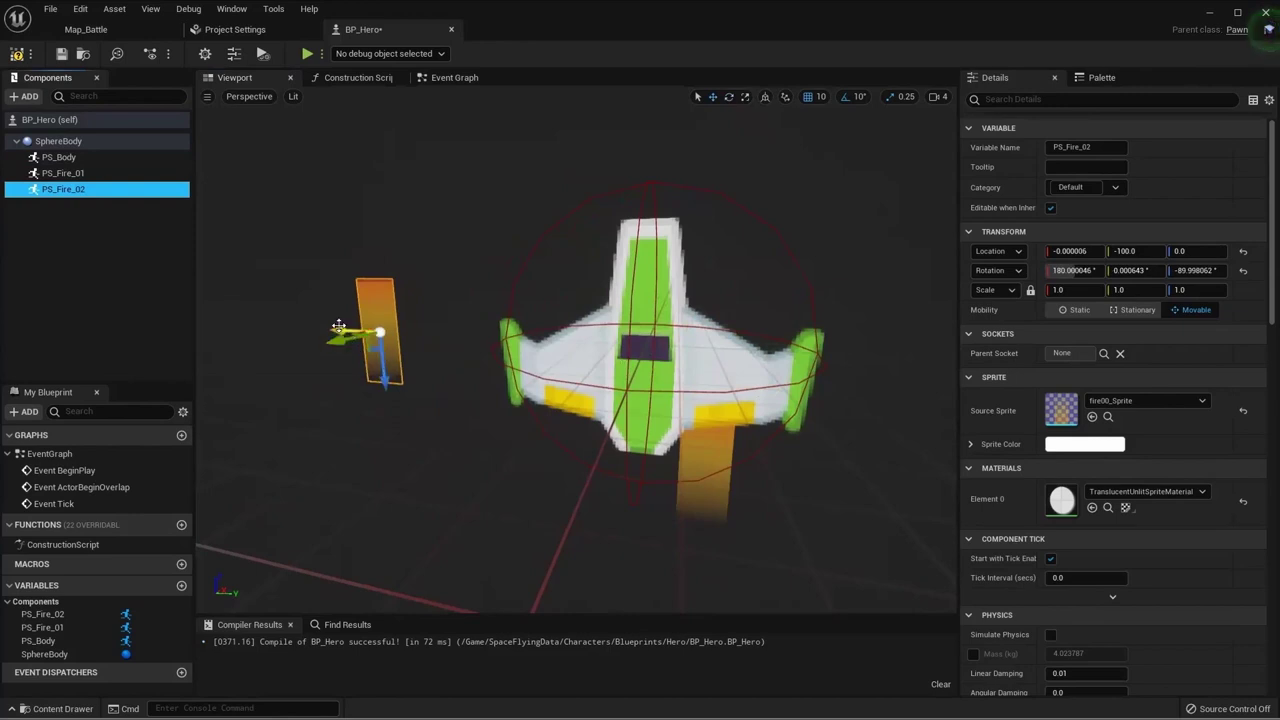
mouse_move(340, 340)
left_mouse_down()
mouse_move(563, 402)
mouse_move(602, 484)
left_mouse_up()
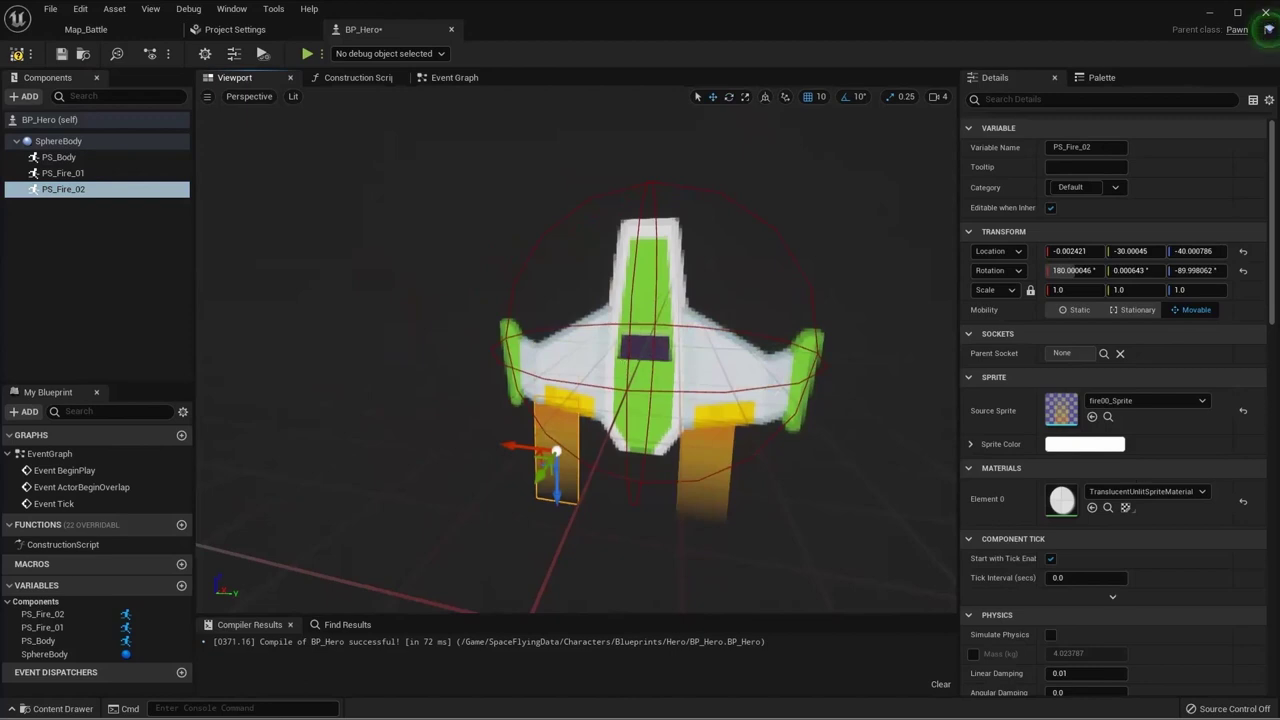
Step: Place PS_Fire_02 at location 0.1, -25, -40 with rotation 180, 0, -90
left_click(1089, 256)
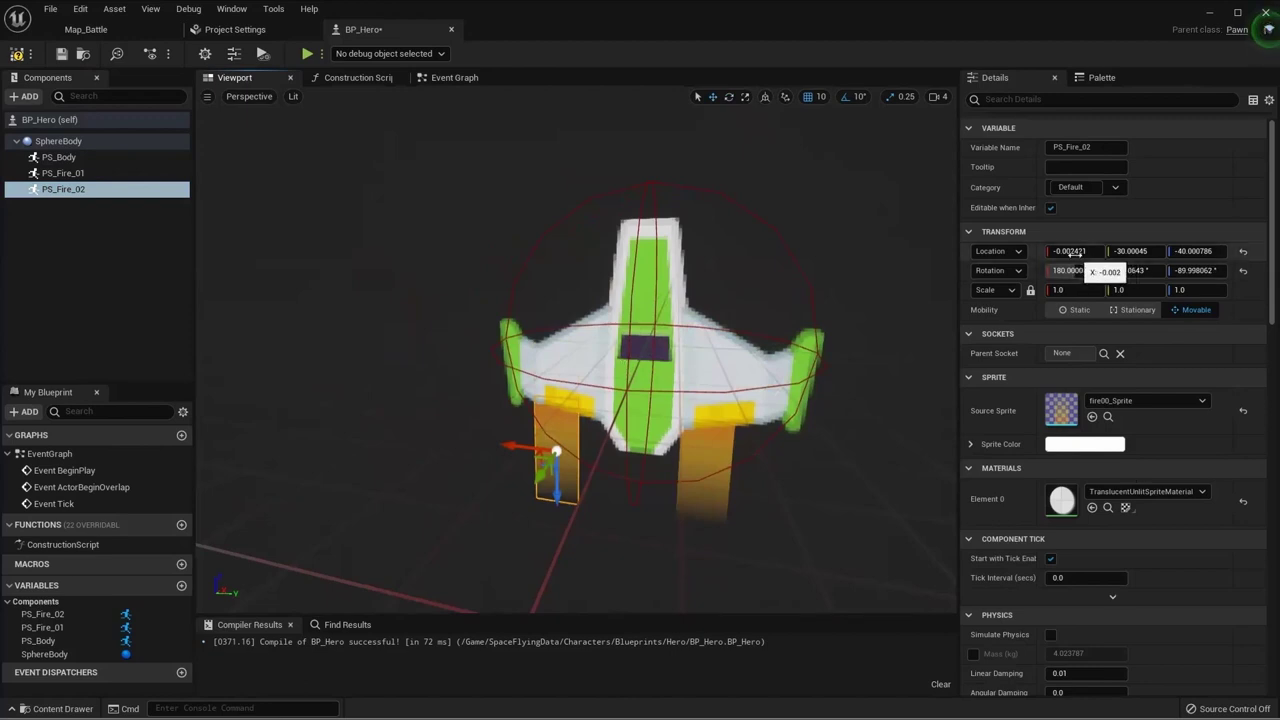
type("0.1")
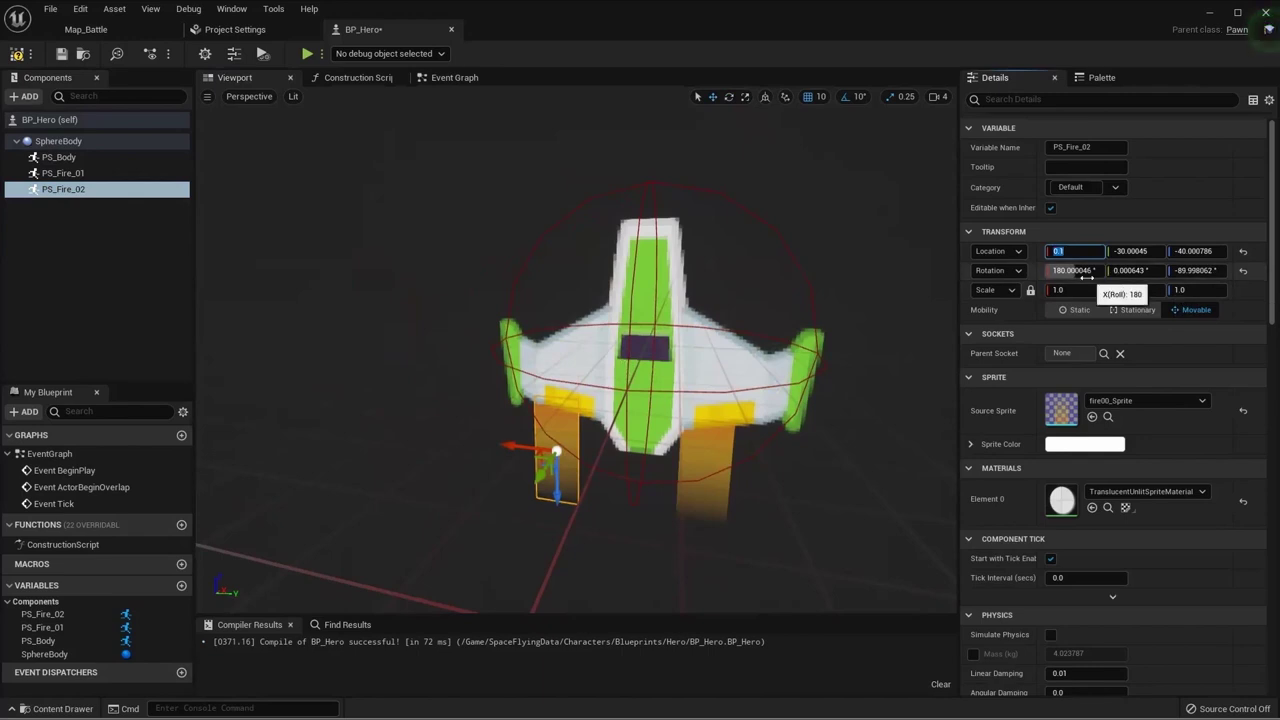
left_click(1148, 251)
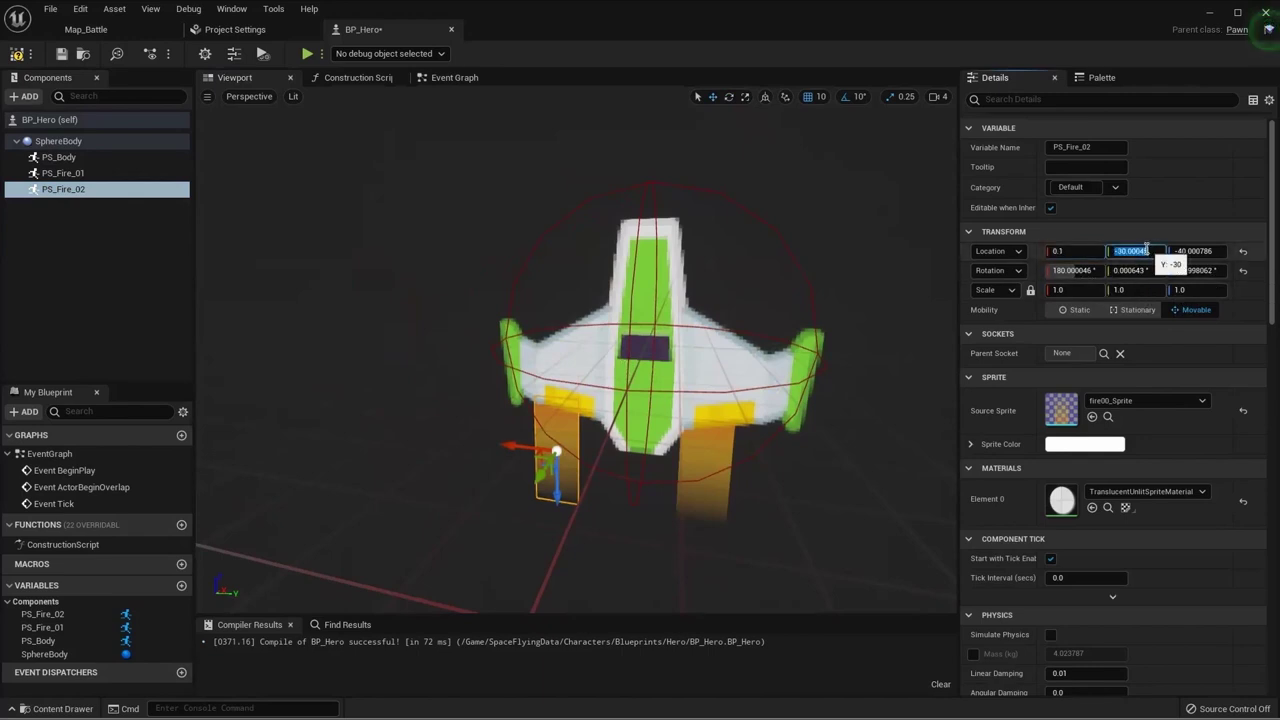
type("-")
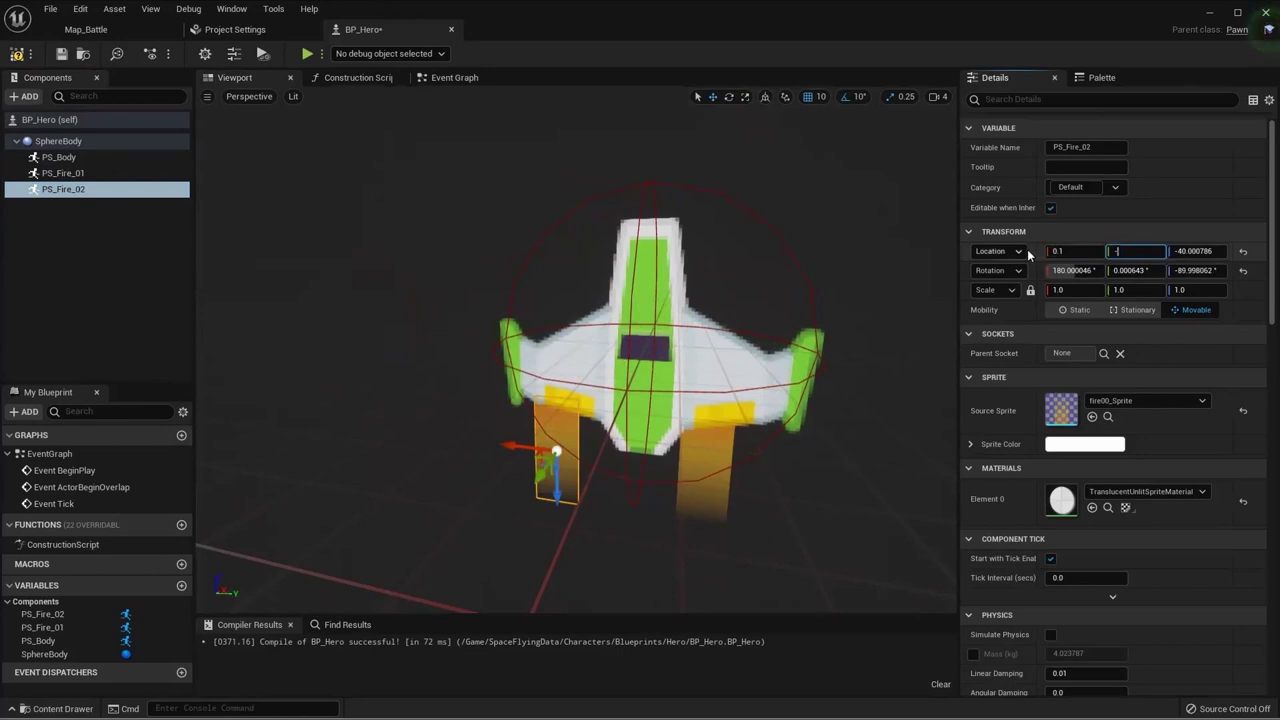
type("25")
key("Return")
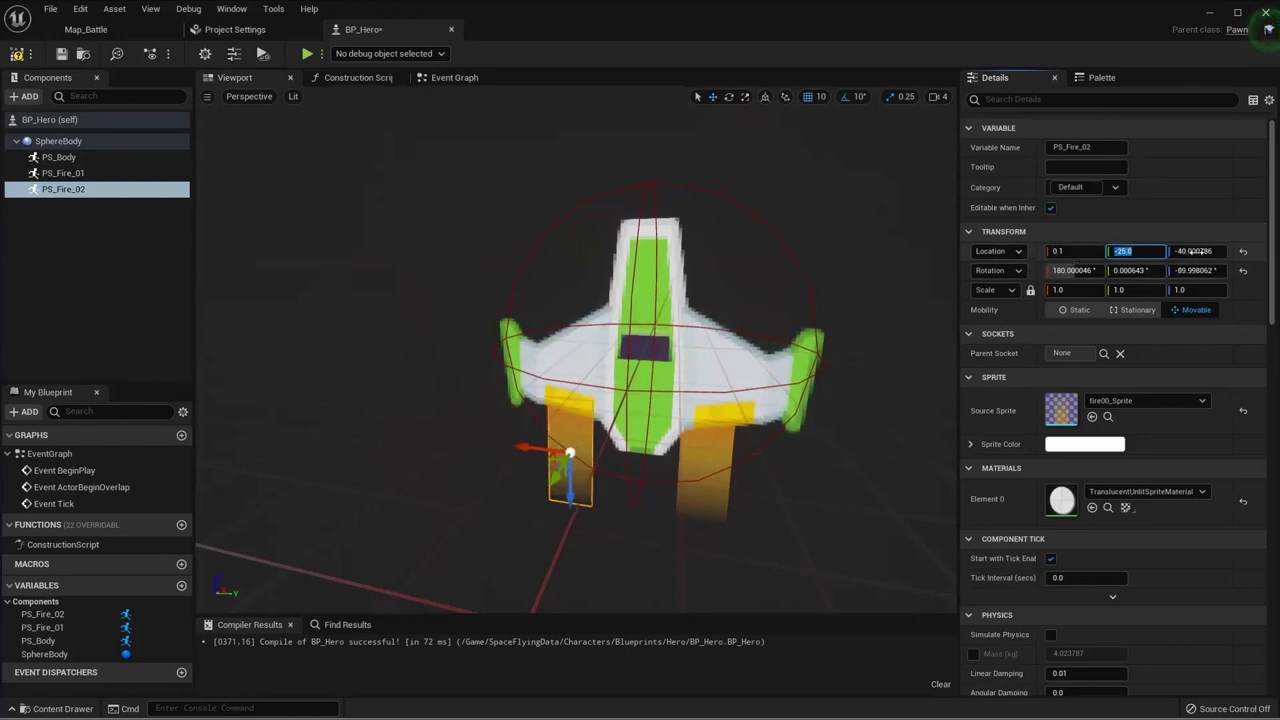
key("Tab")
type("-40")
key("Return")
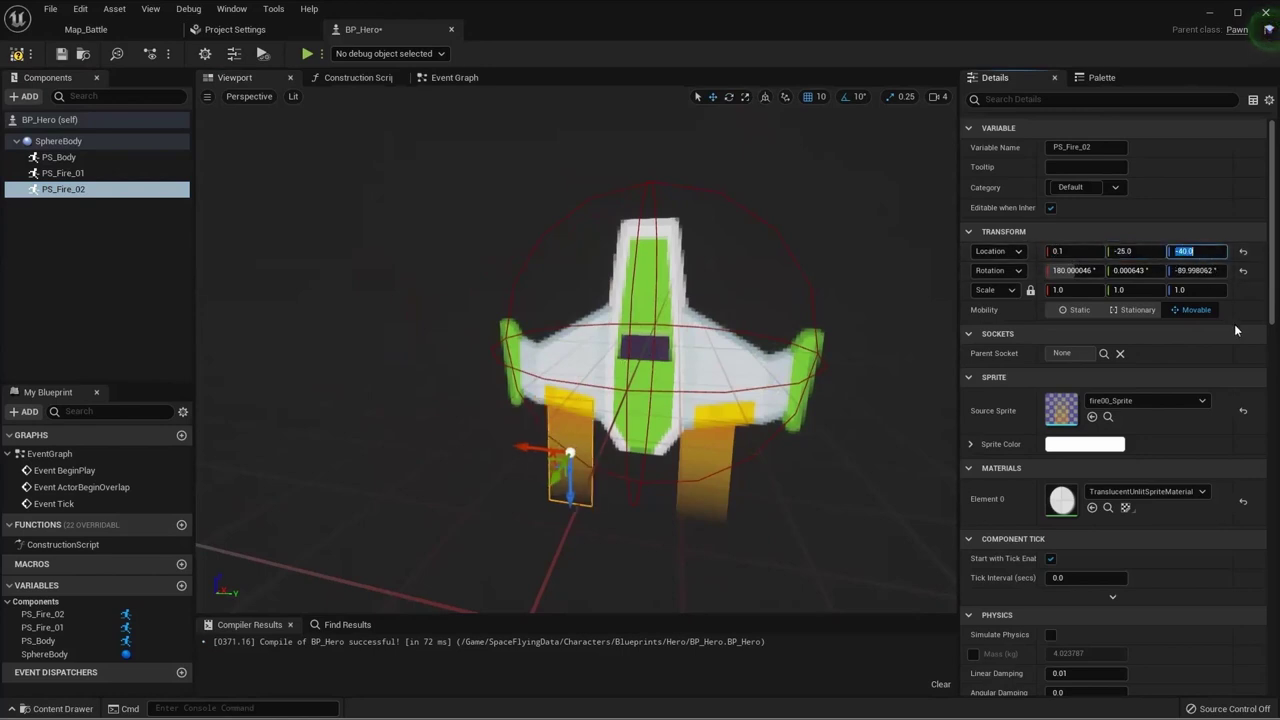
left_click(1195, 272)
type("-90.0")
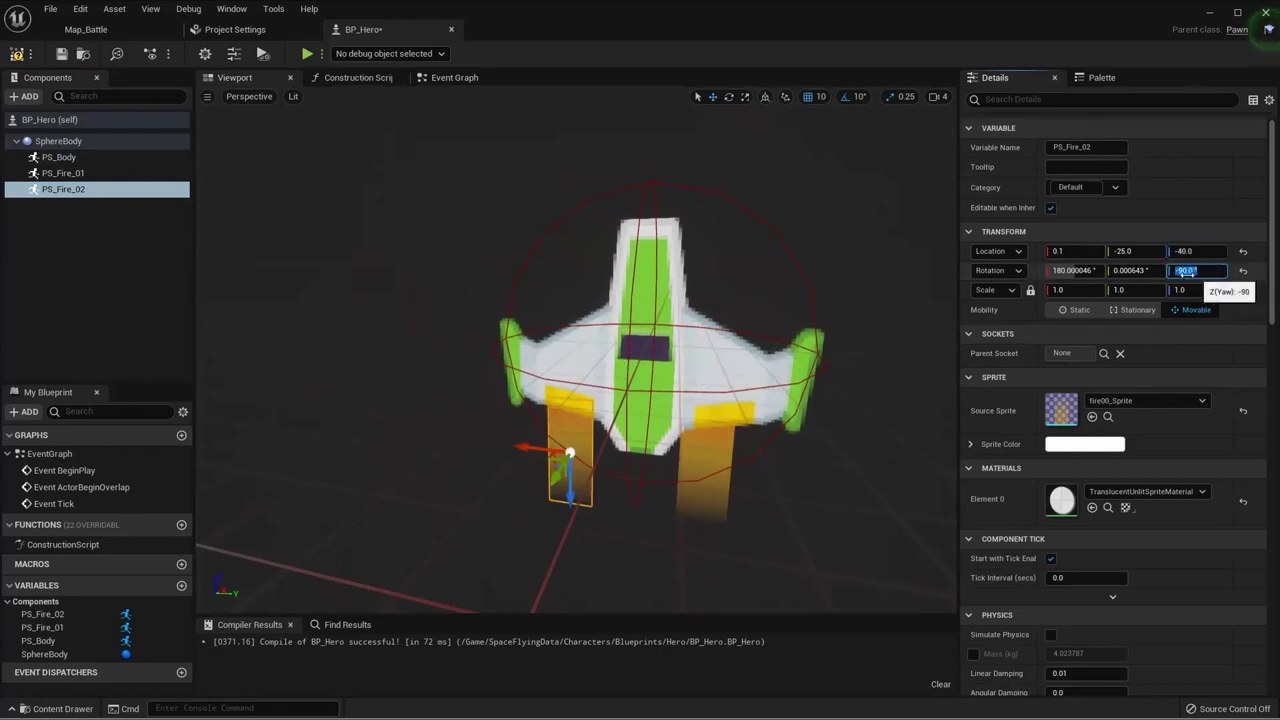
left_click(1130, 270)
type("0")
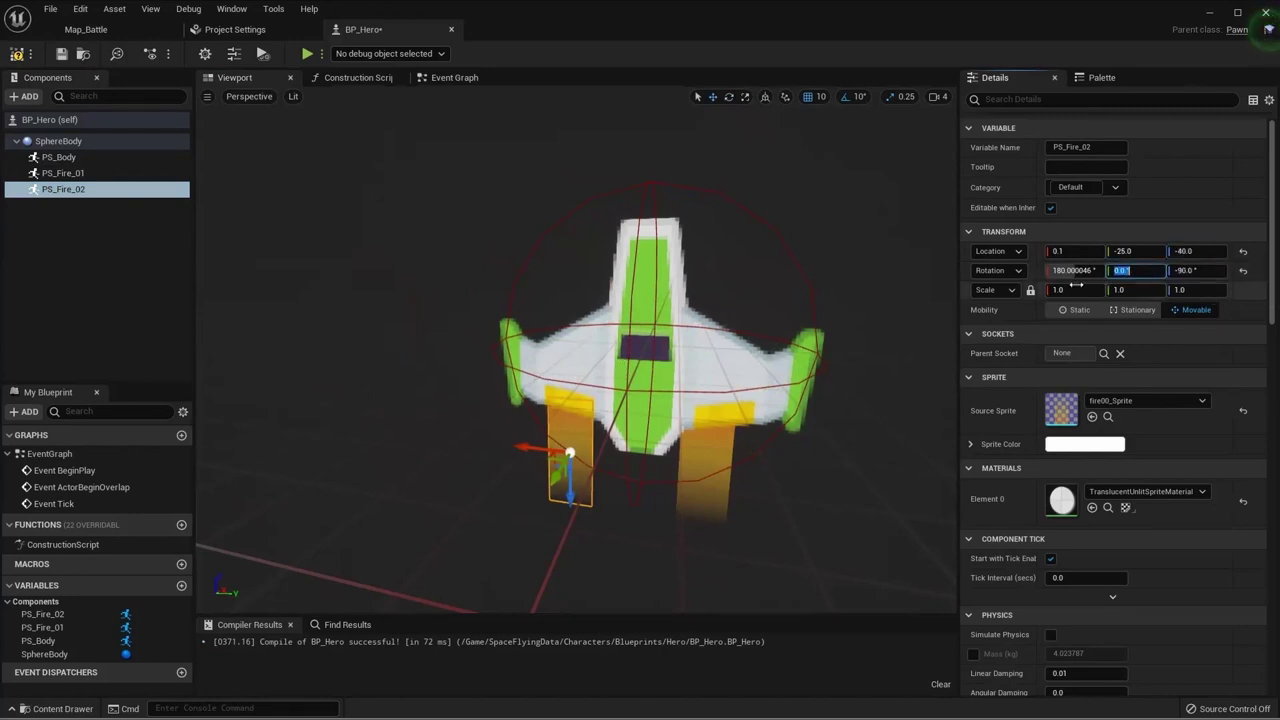
key("Return")
left_click(1085, 270)
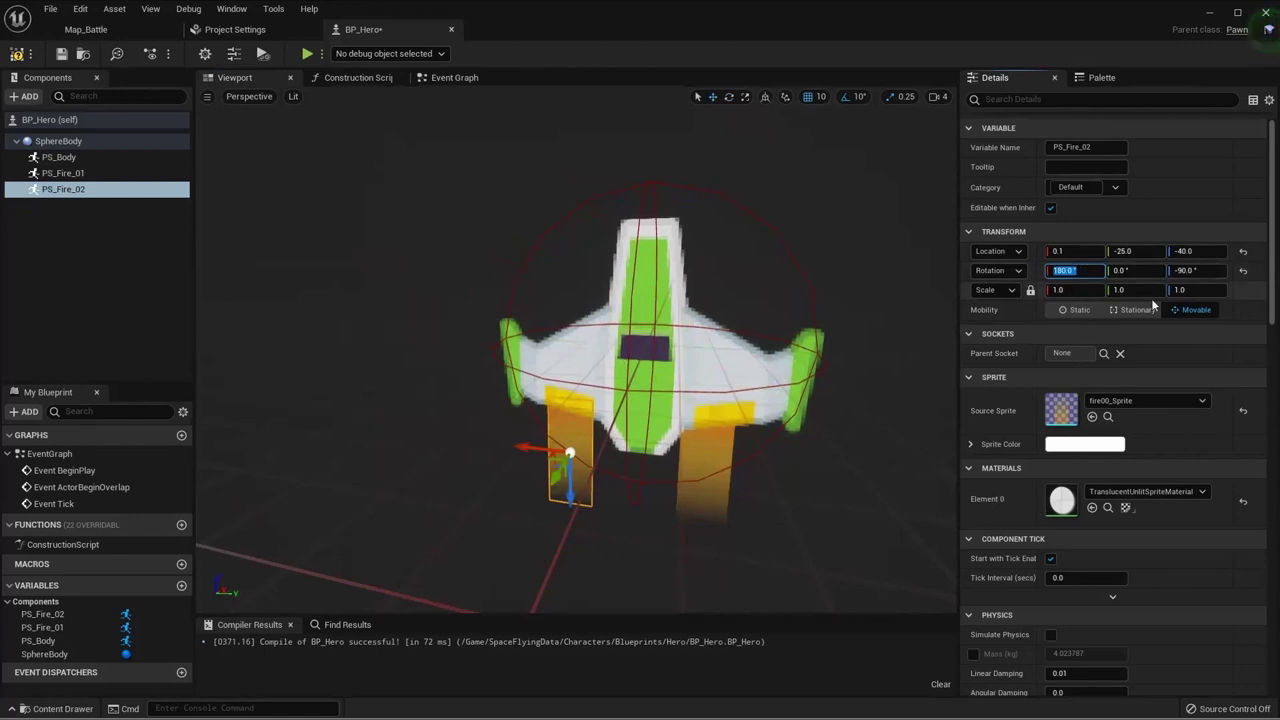
Step: Place PS_Fire_01 at location 0.1, 25, -40 with rotation 180, 0, 90
left_click(72, 174)
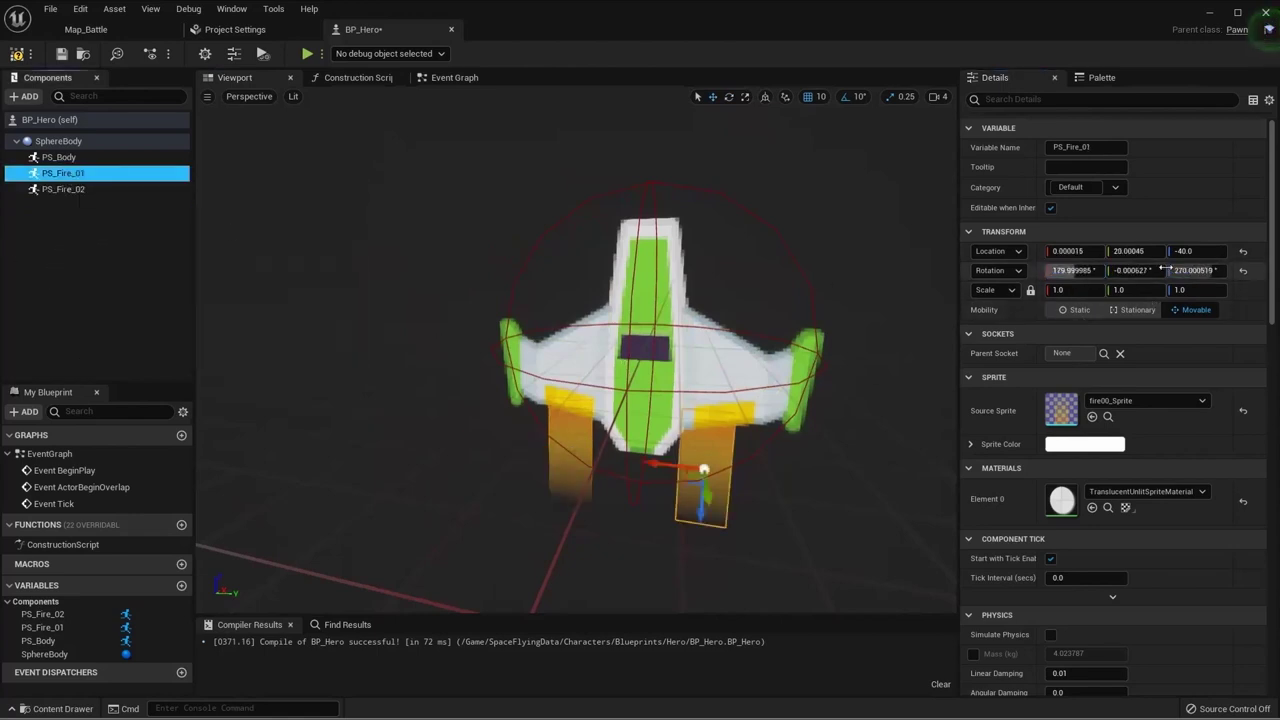
left_click(1090, 251)
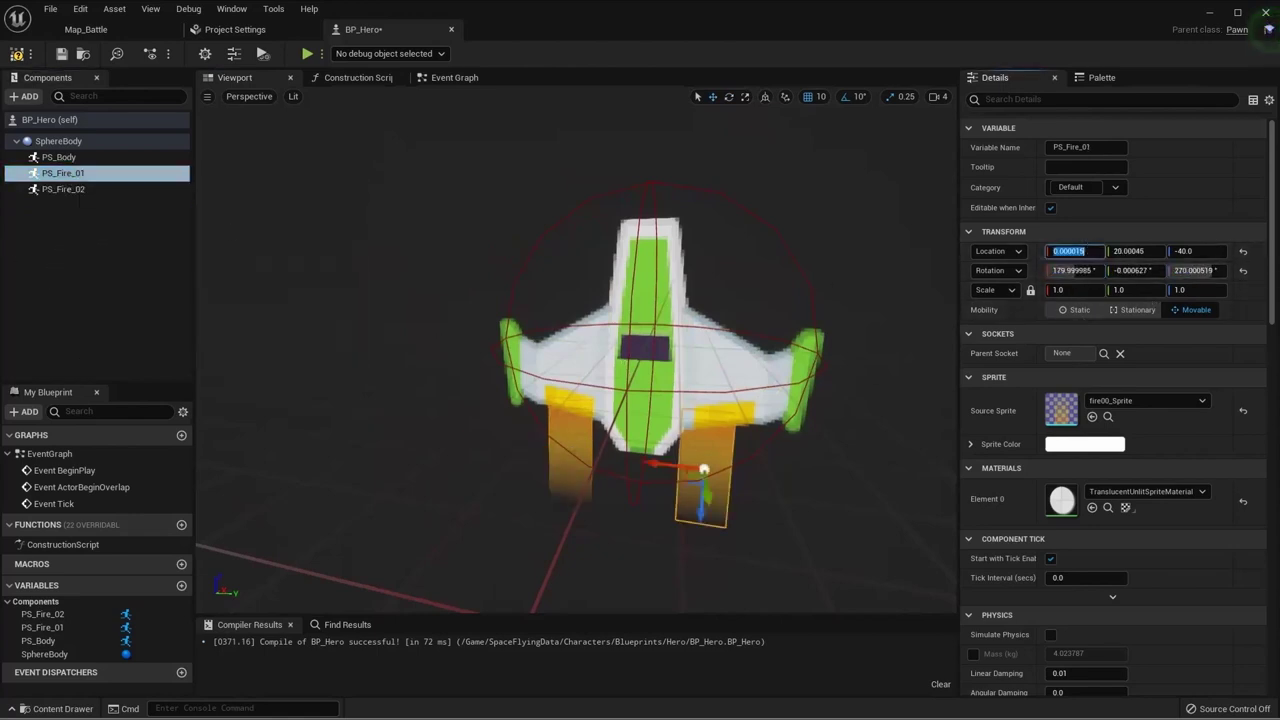
type("1")
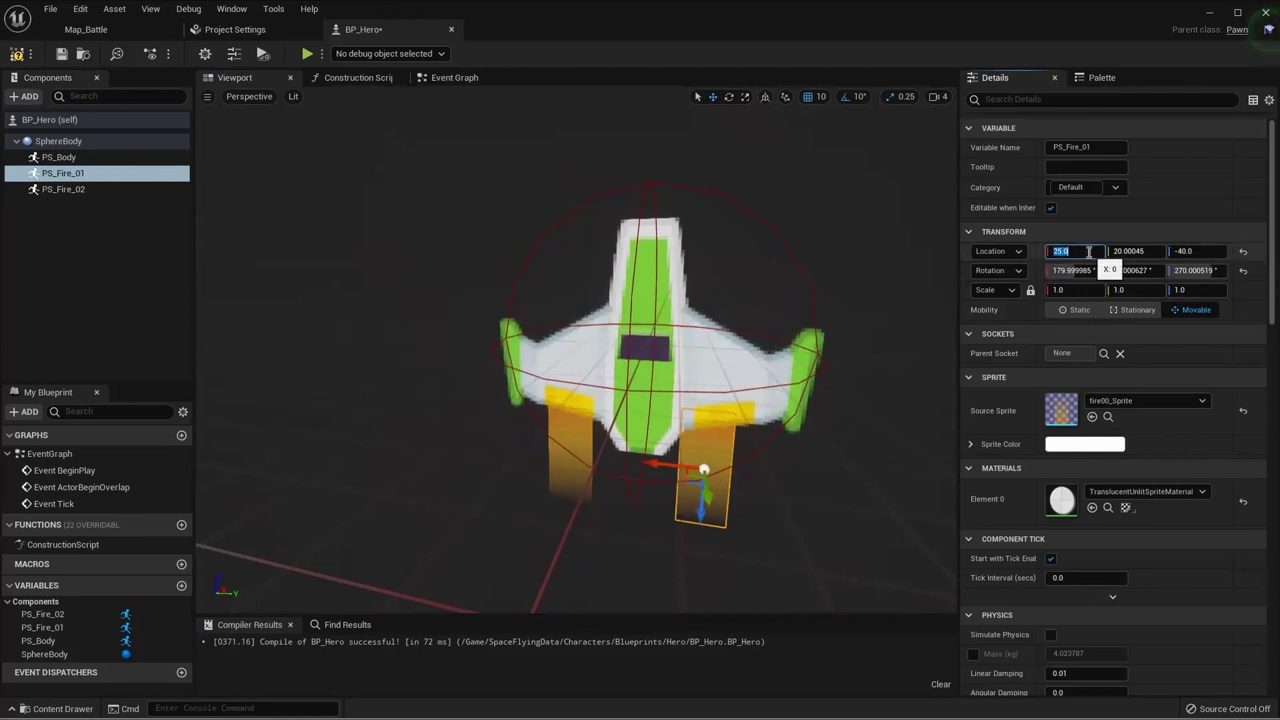
type(".1")
key("Tab")
type("25")
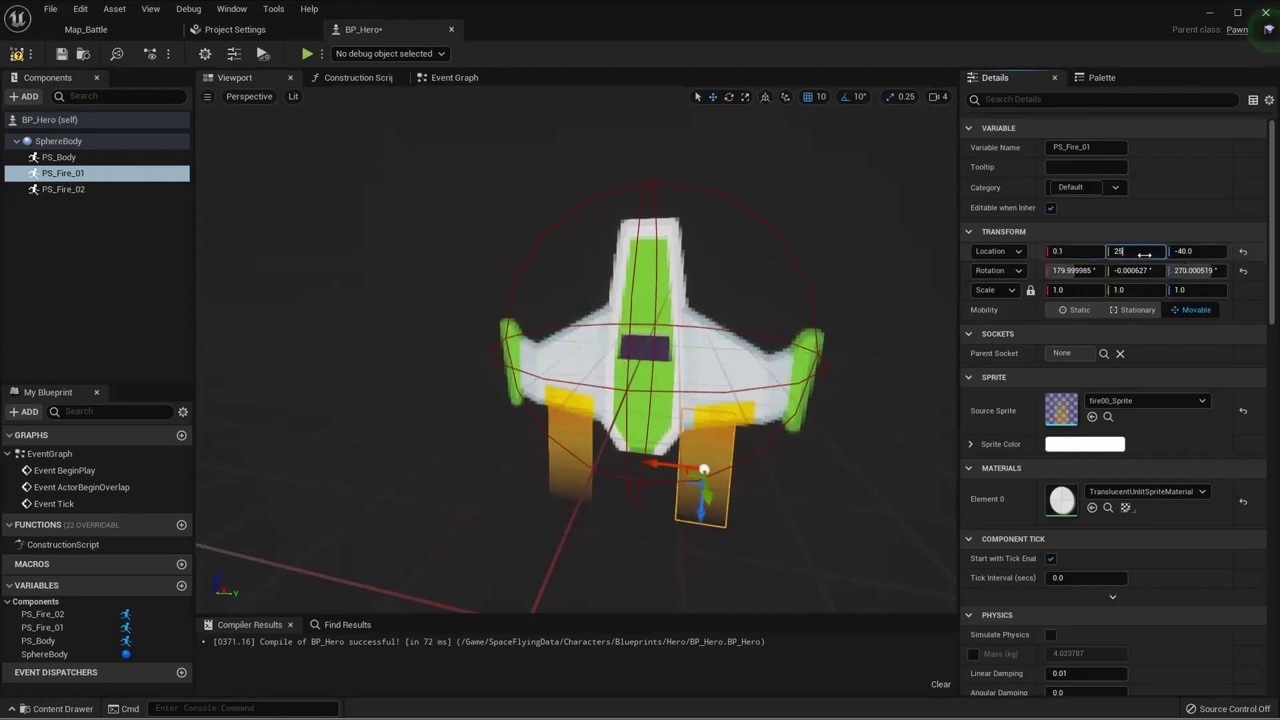
key("Return")
left_click(1200, 254)
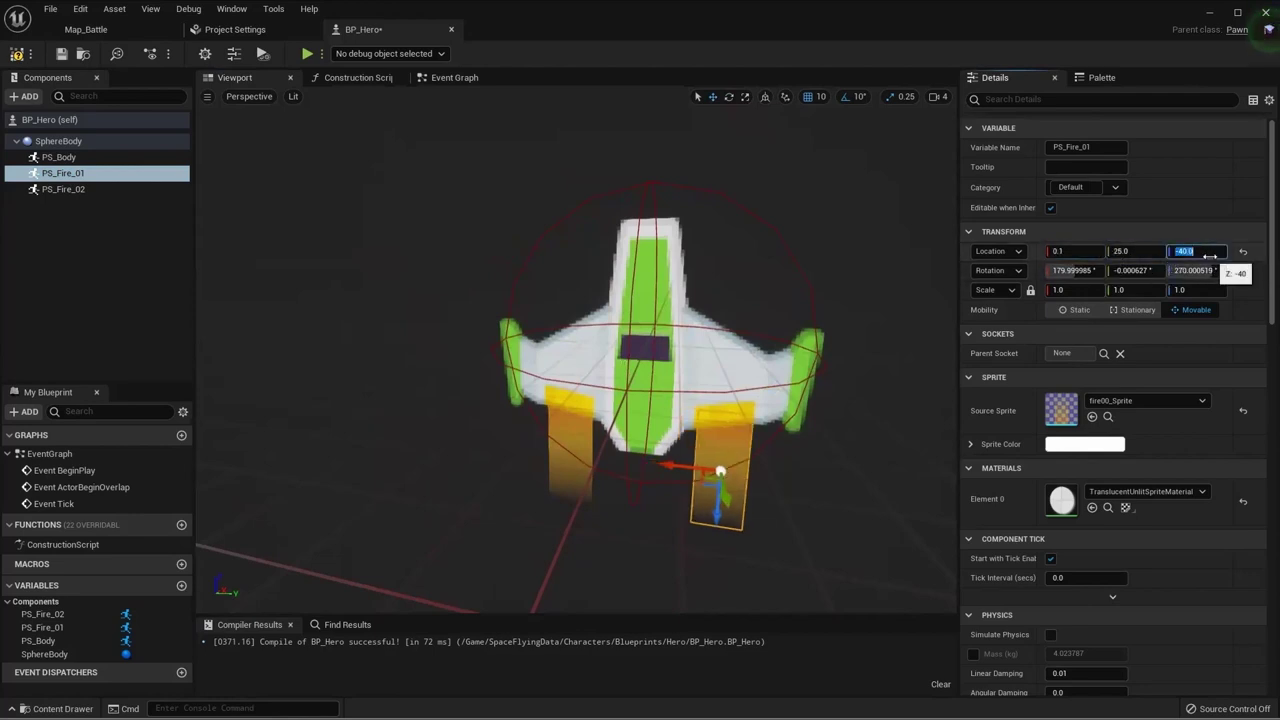
left_click(1204, 271)
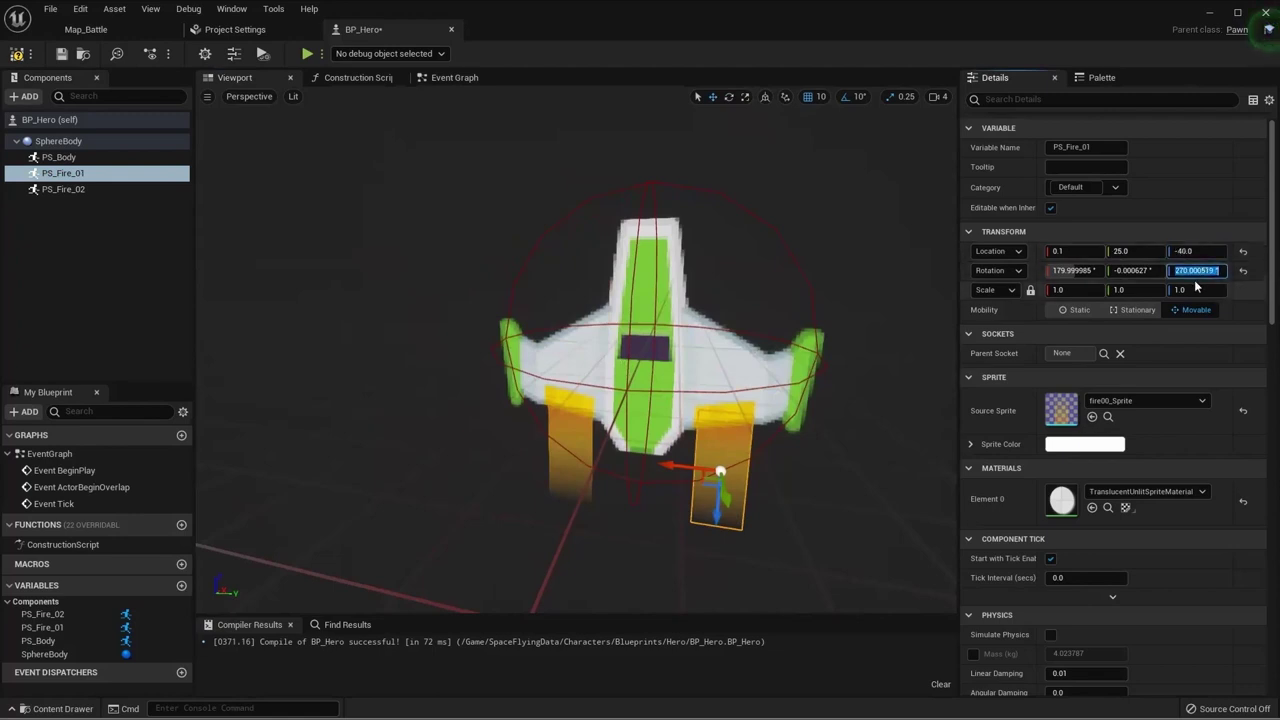
type("0")
key("Return")
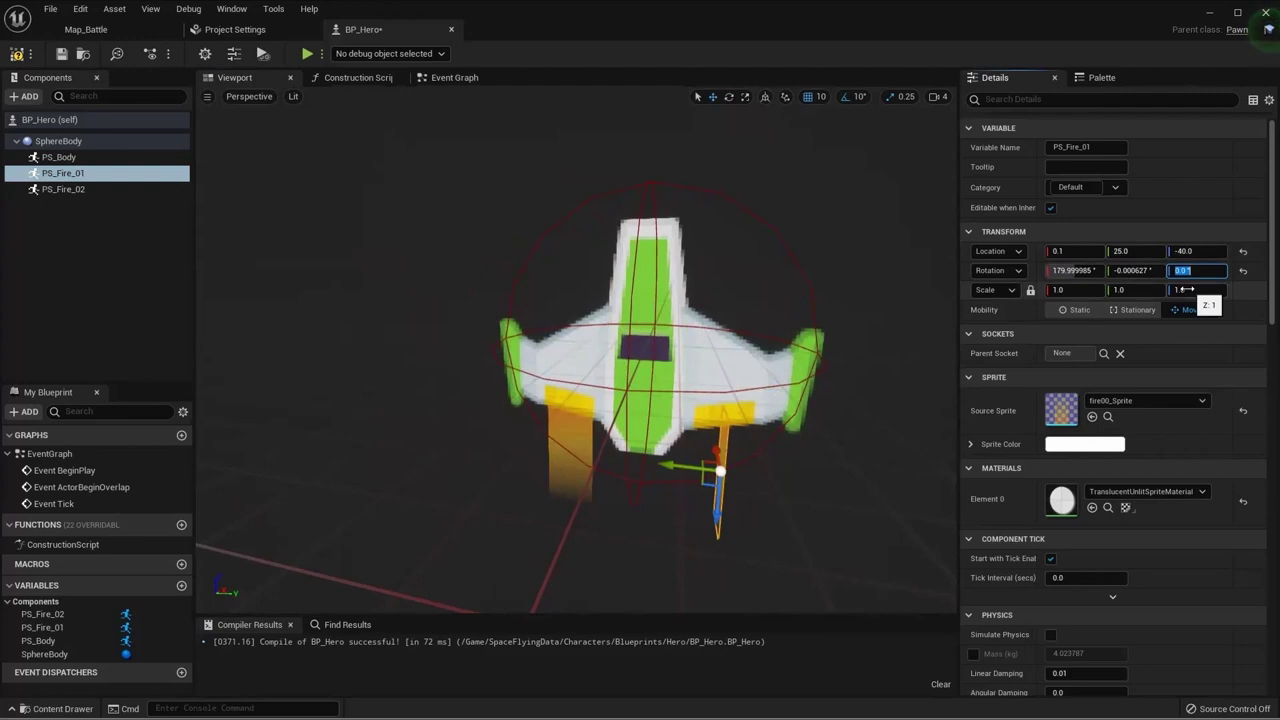
type("90")
key("Return")
left_click(1135, 271)
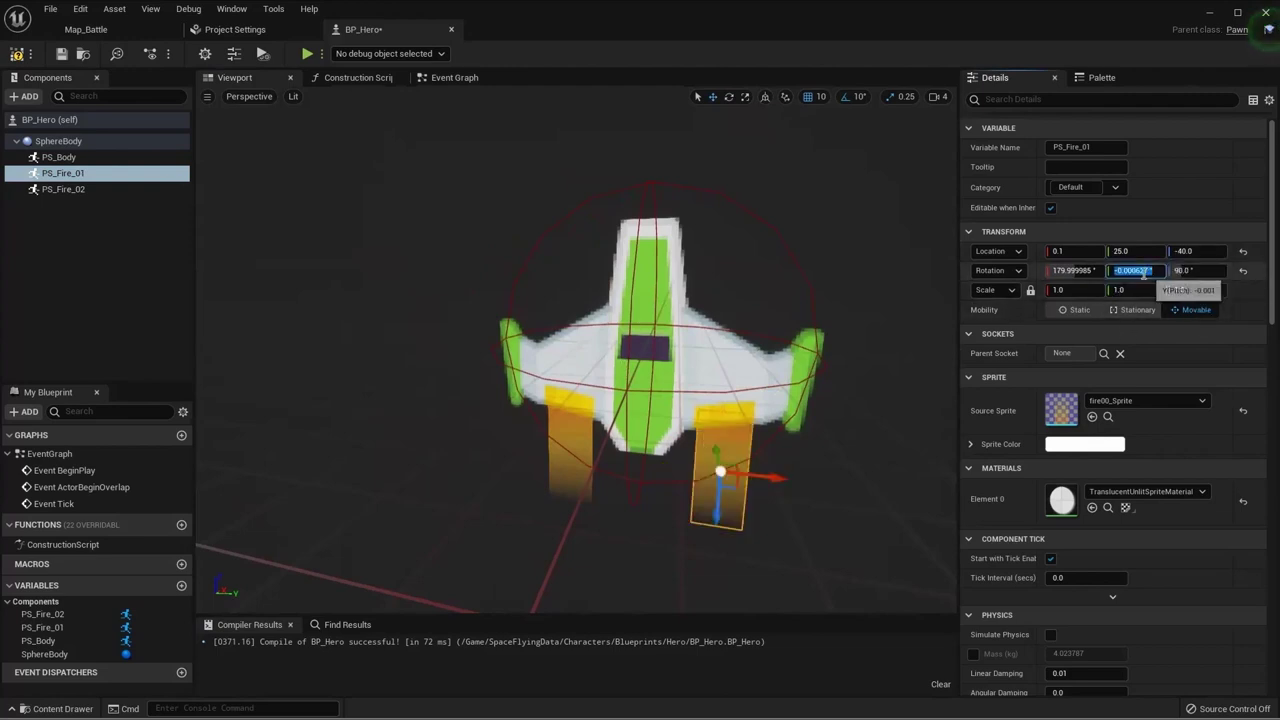
type("0")
left_click(1077, 271)
type("1")
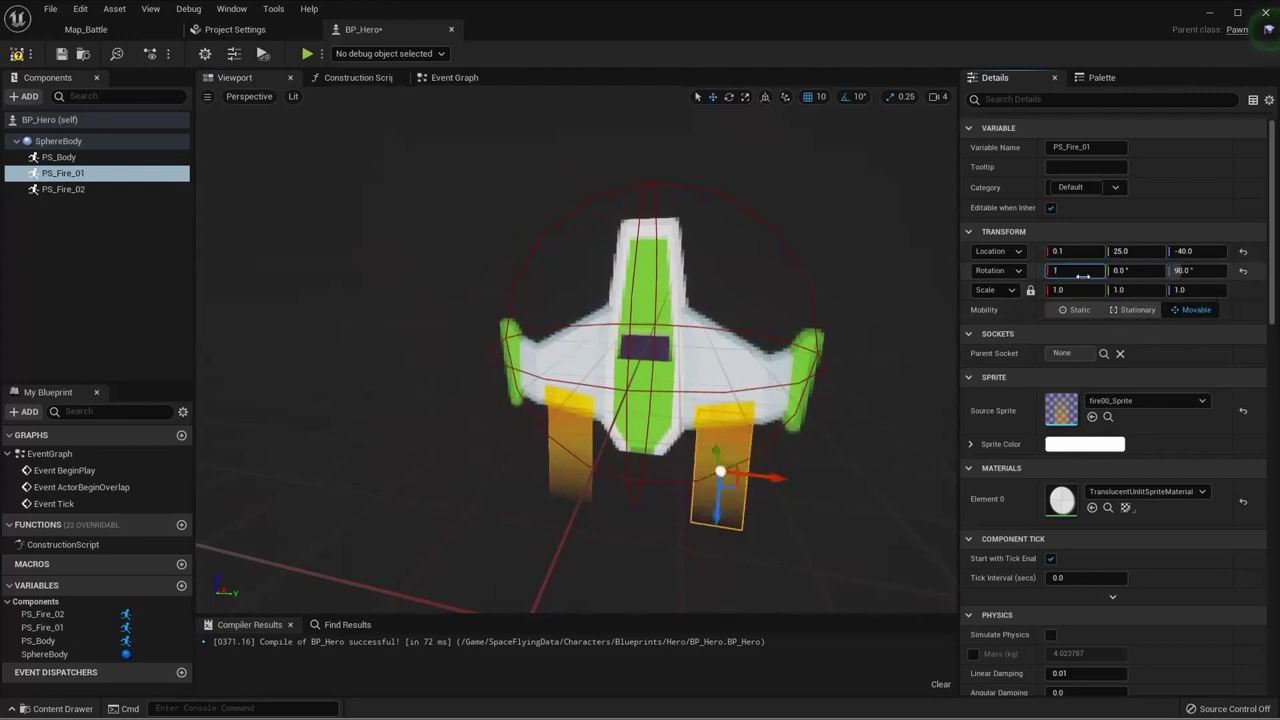
type("80")
key("Return")
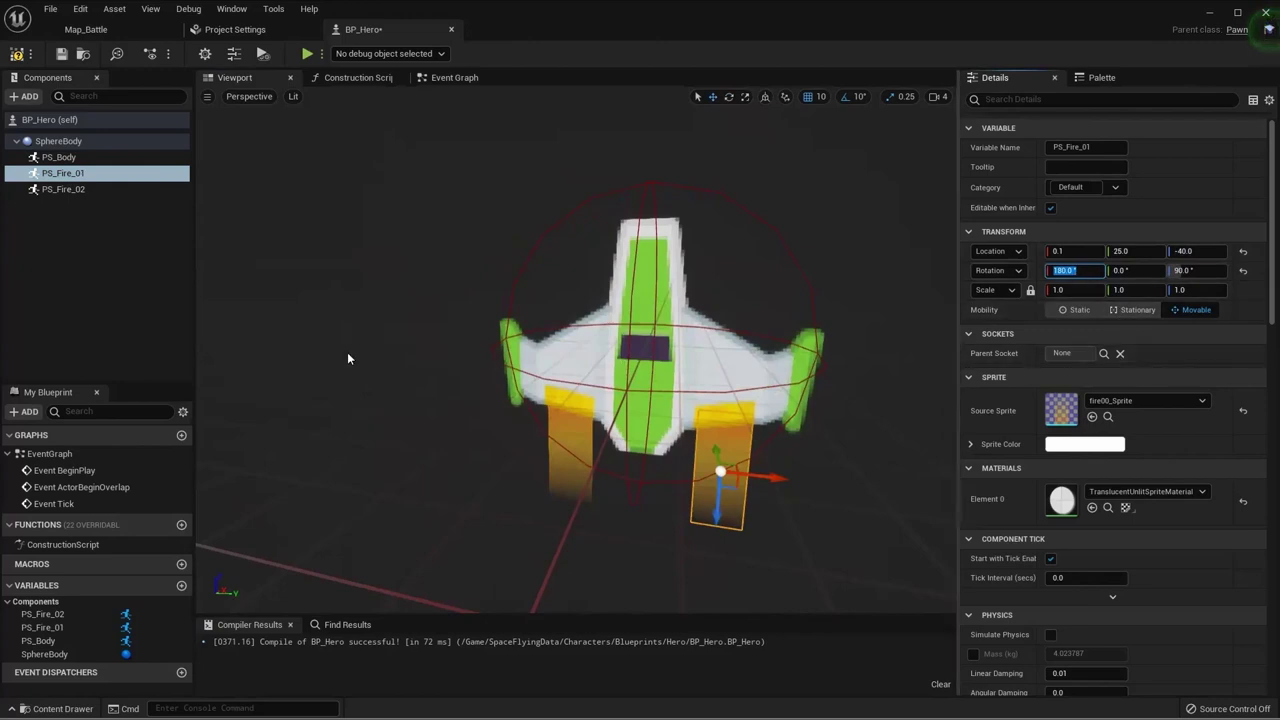
left_click(73, 270)
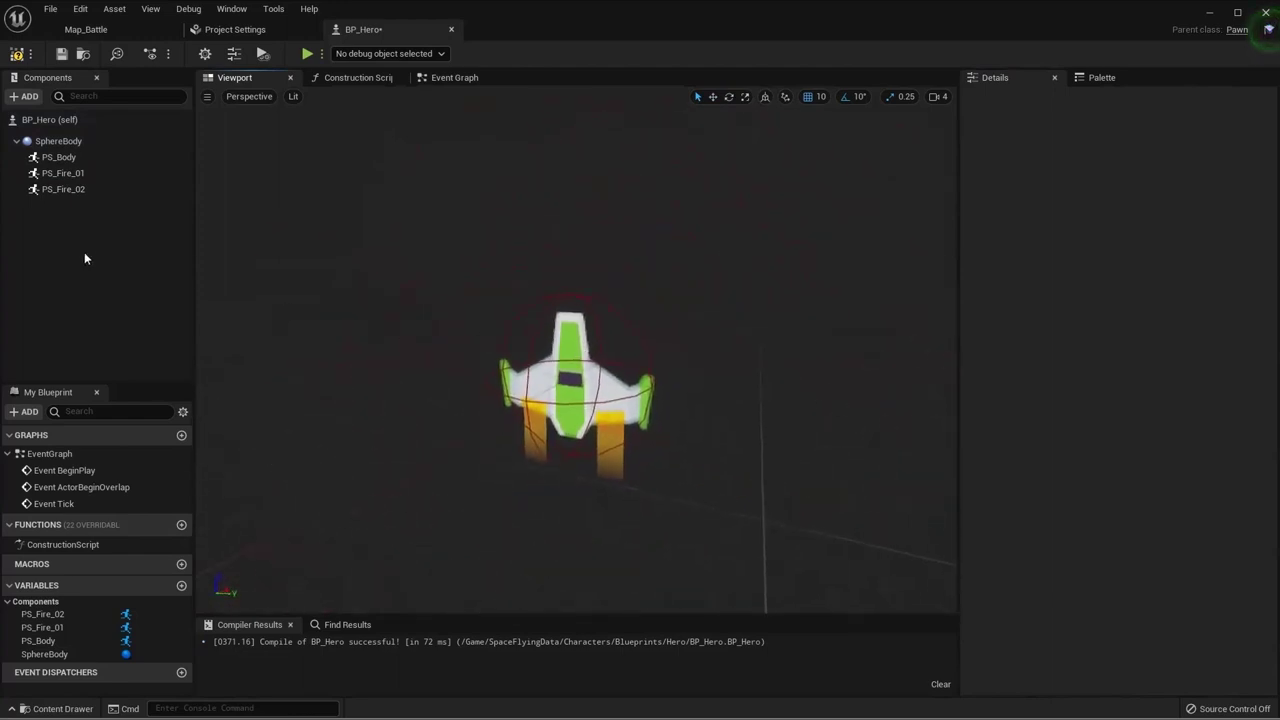
Step: Clear the component selection, then compile and save BP_Hero
left_click(80, 158)
left_click(80, 192, "shift")
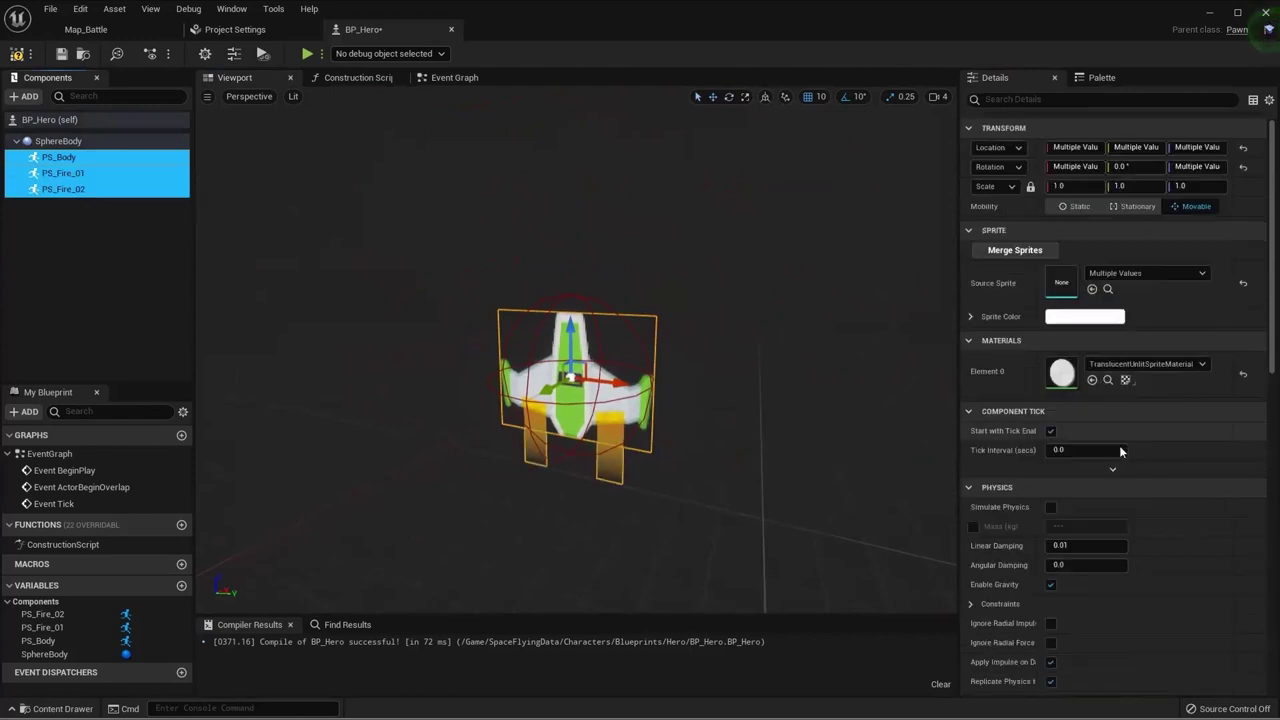
scroll(1121, 490, "down", 4)
scroll(1123, 533, "down", 2)
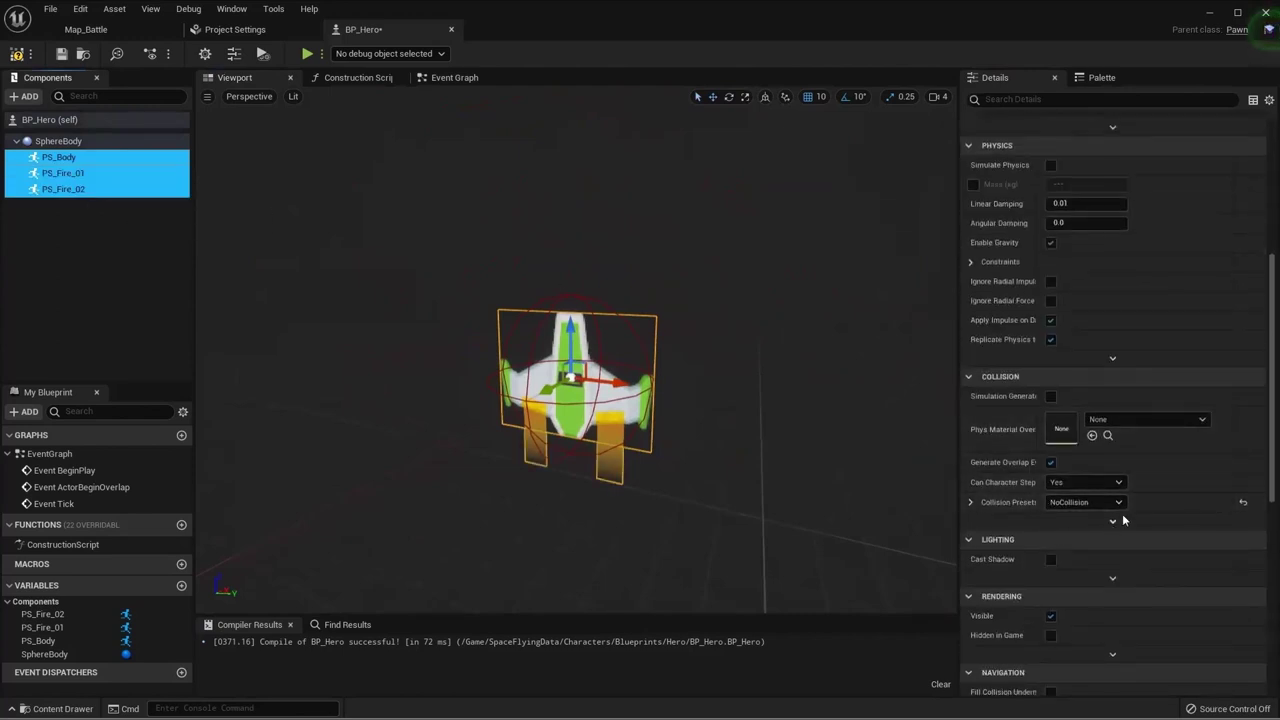
left_click(75, 280)
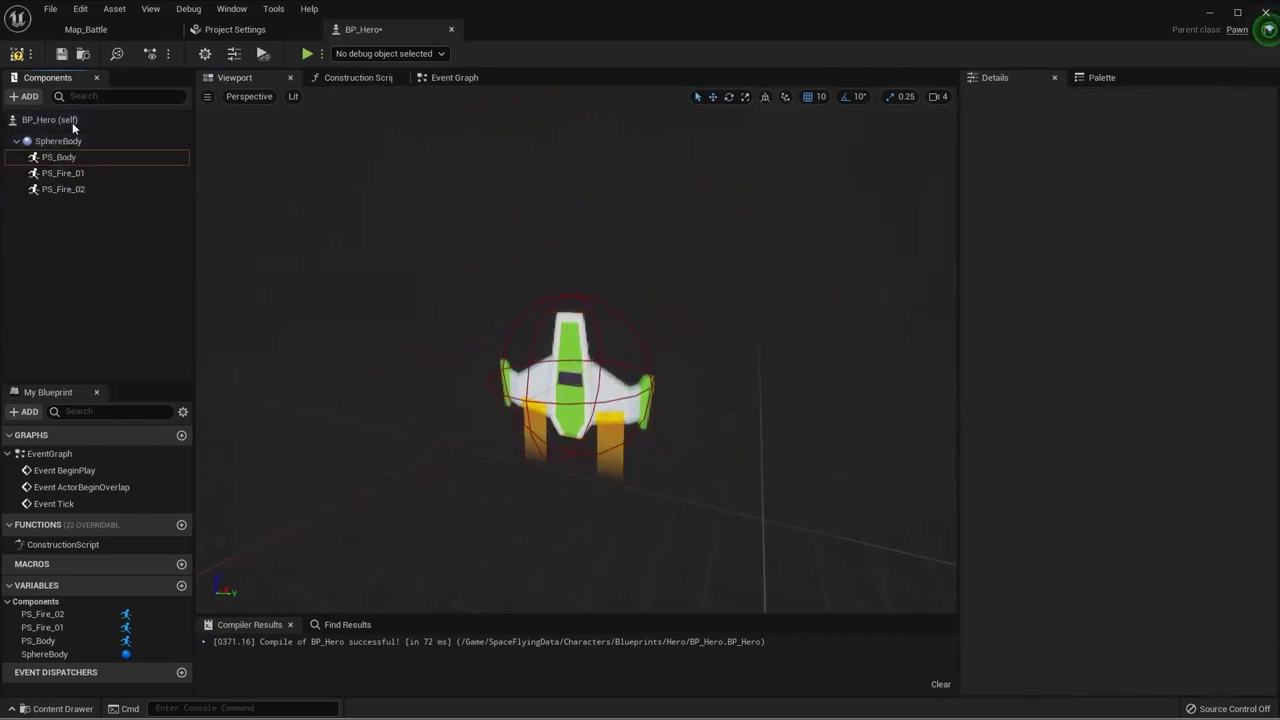
left_click(16, 53)
left_click(61, 53)
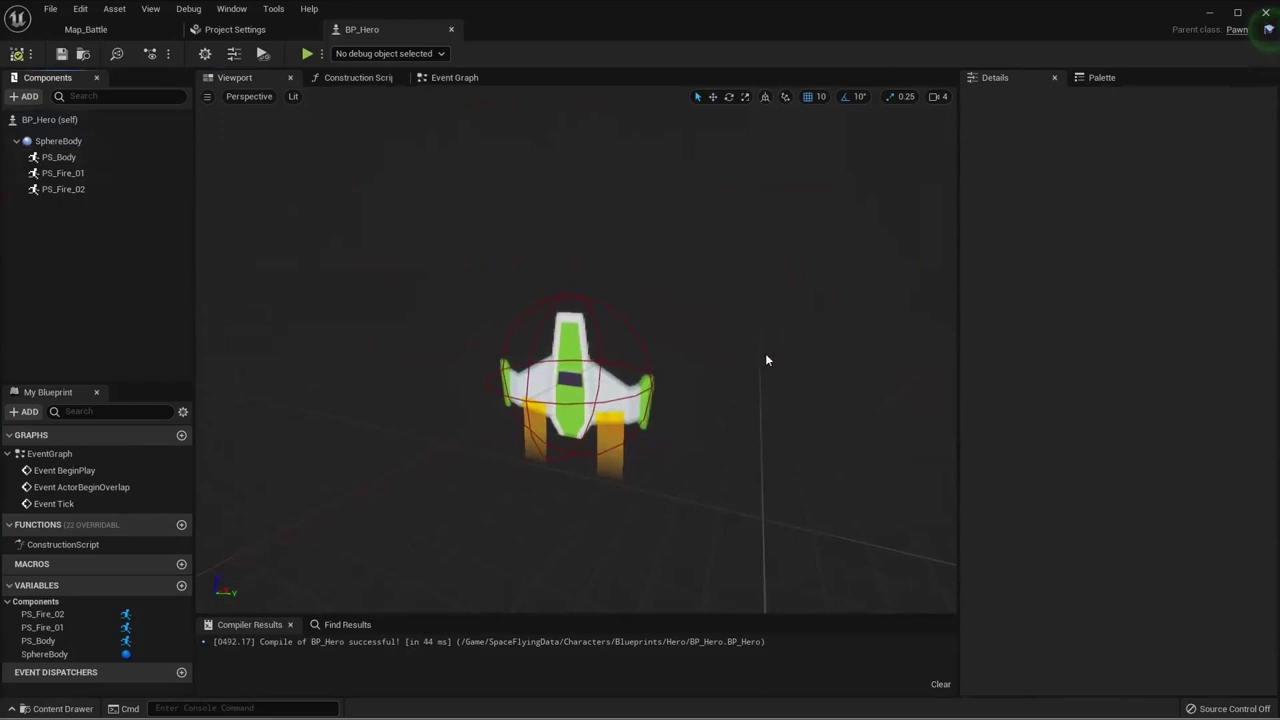
Step: Orbit the viewport around the ship and select the PS_Body component
left_click_drag(765, 353, 765, 353)
left_click_drag(454, 90, 454, 90)
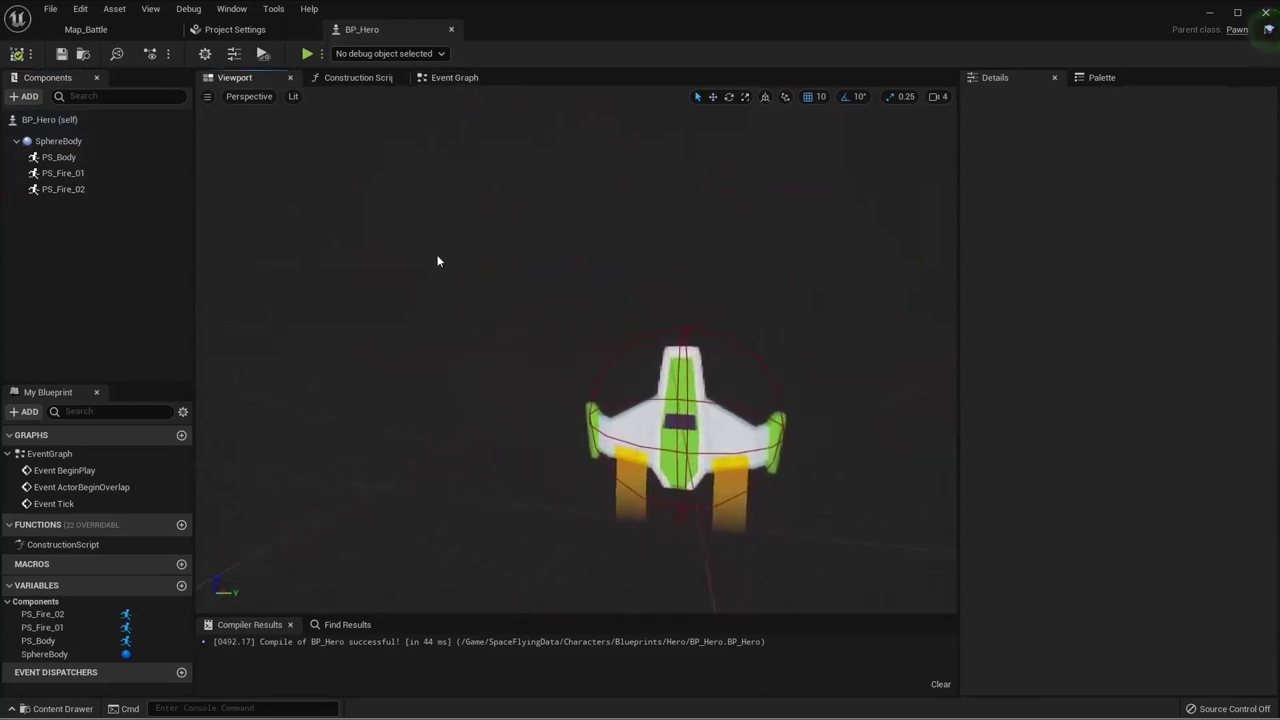
left_click_drag(437, 261, 820, 362)
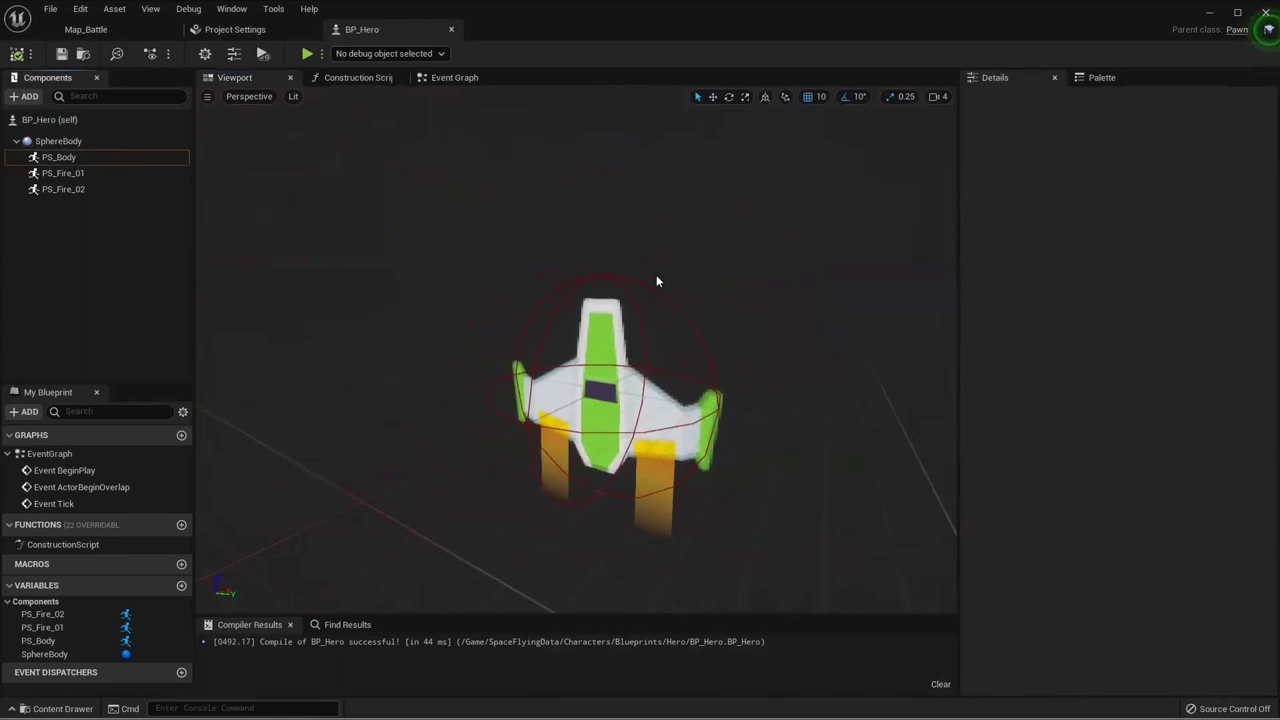
left_click(112, 158)
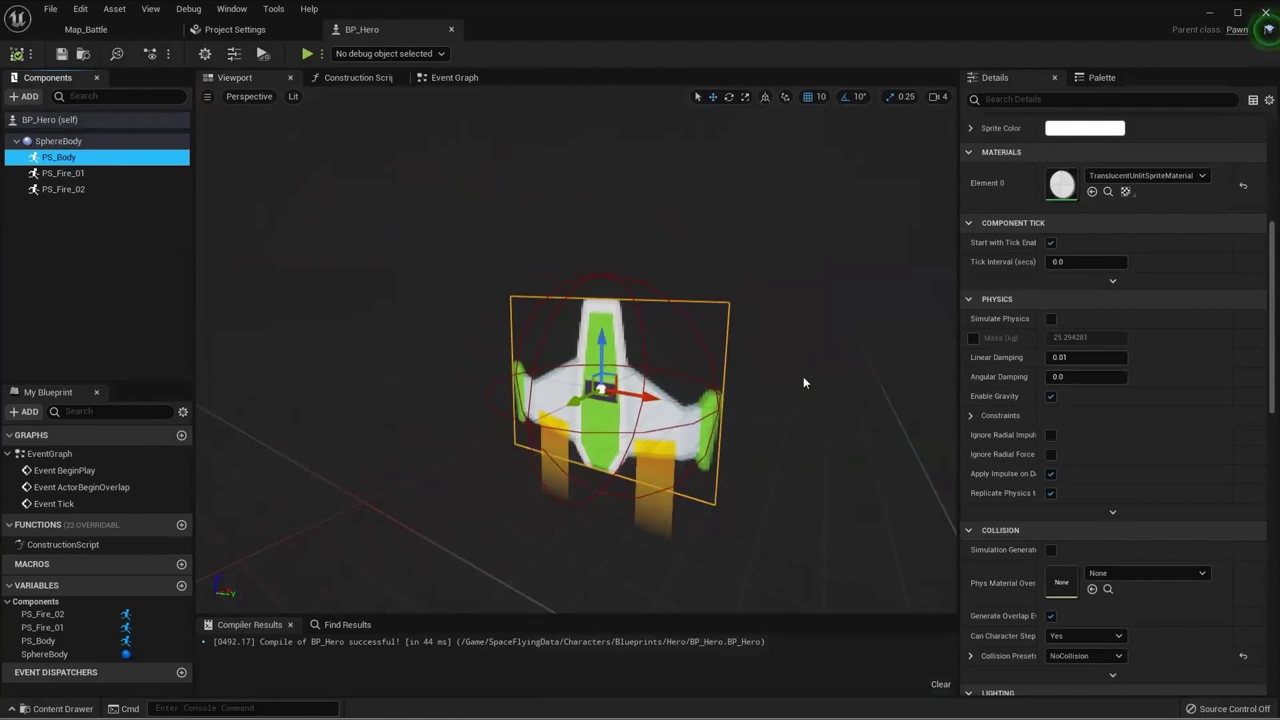
Step: Filter Details by 'trans', set Translucency Sort Priority to 1, and compile BP_Hero
left_click(1094, 100)
type("tra")
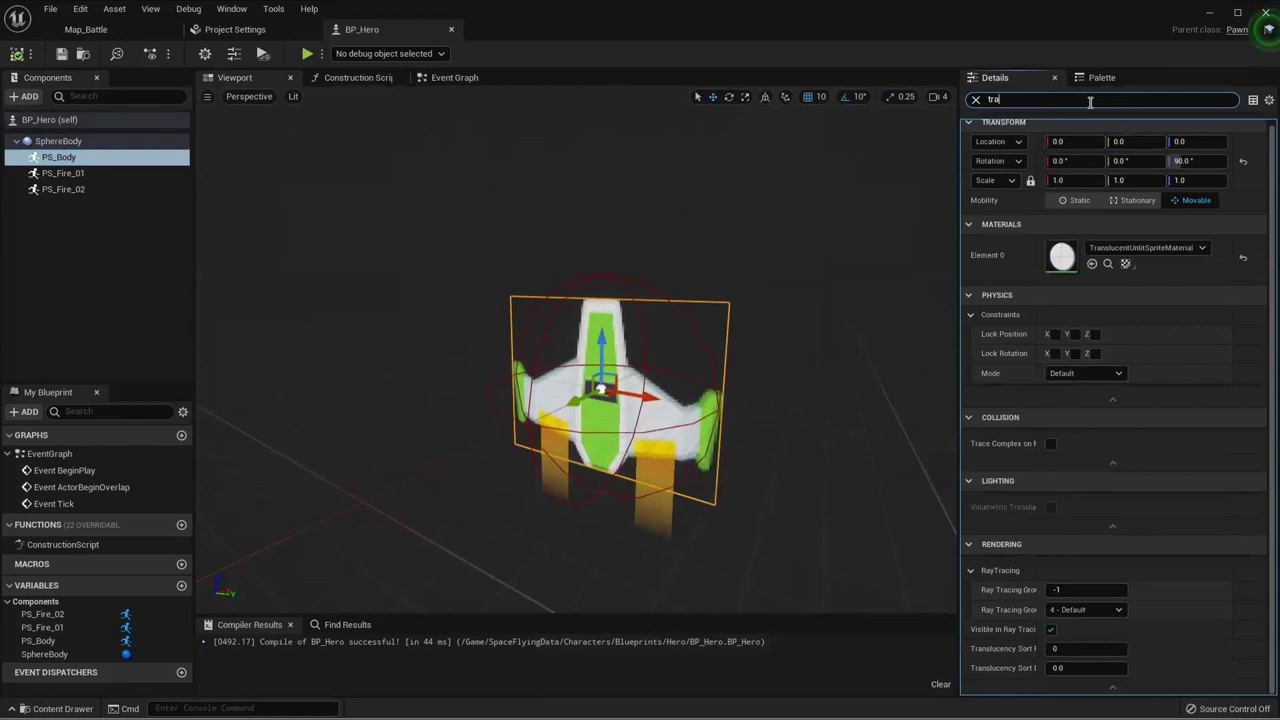
type("ns")
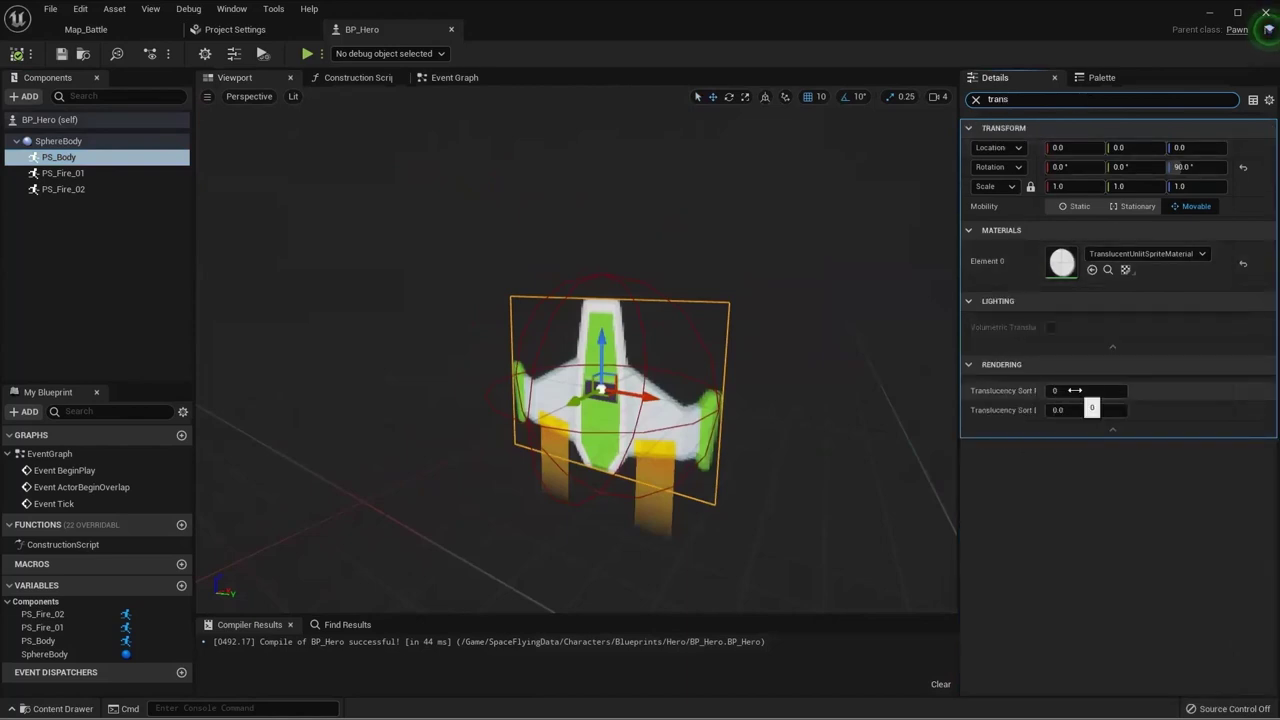
left_click(1074, 390)
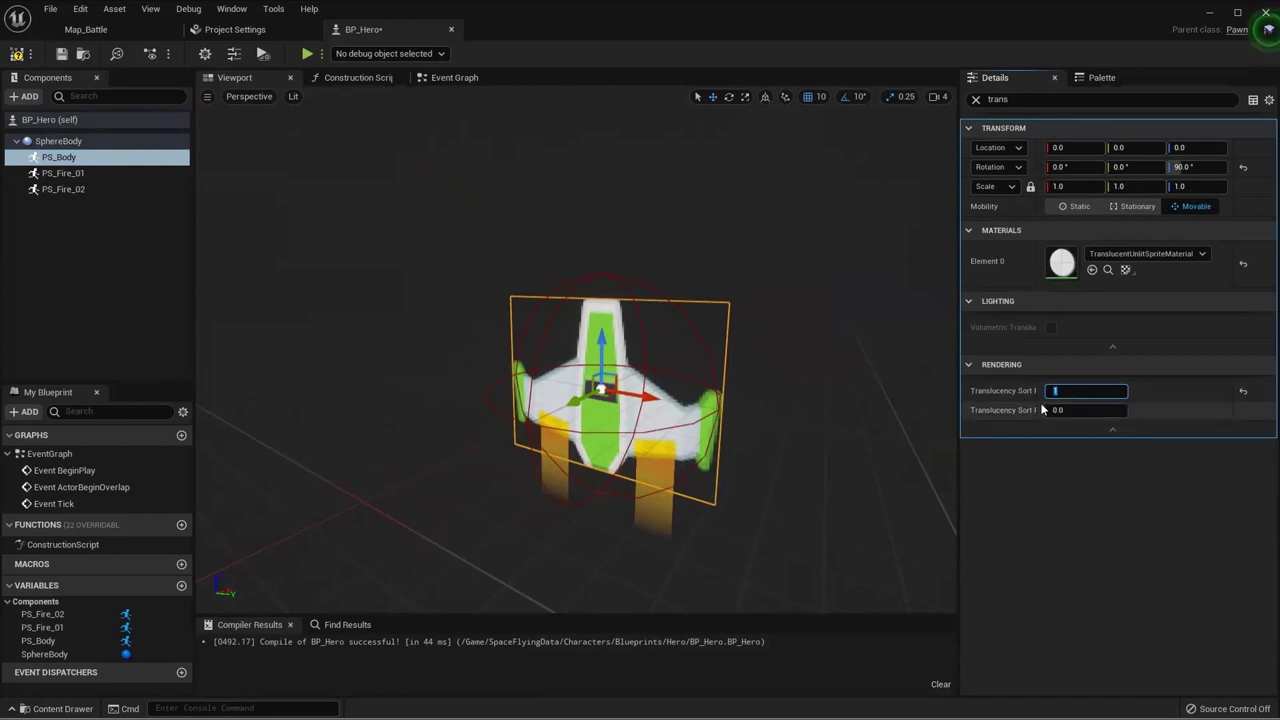
left_click_drag(1044, 405, 1054, 402)
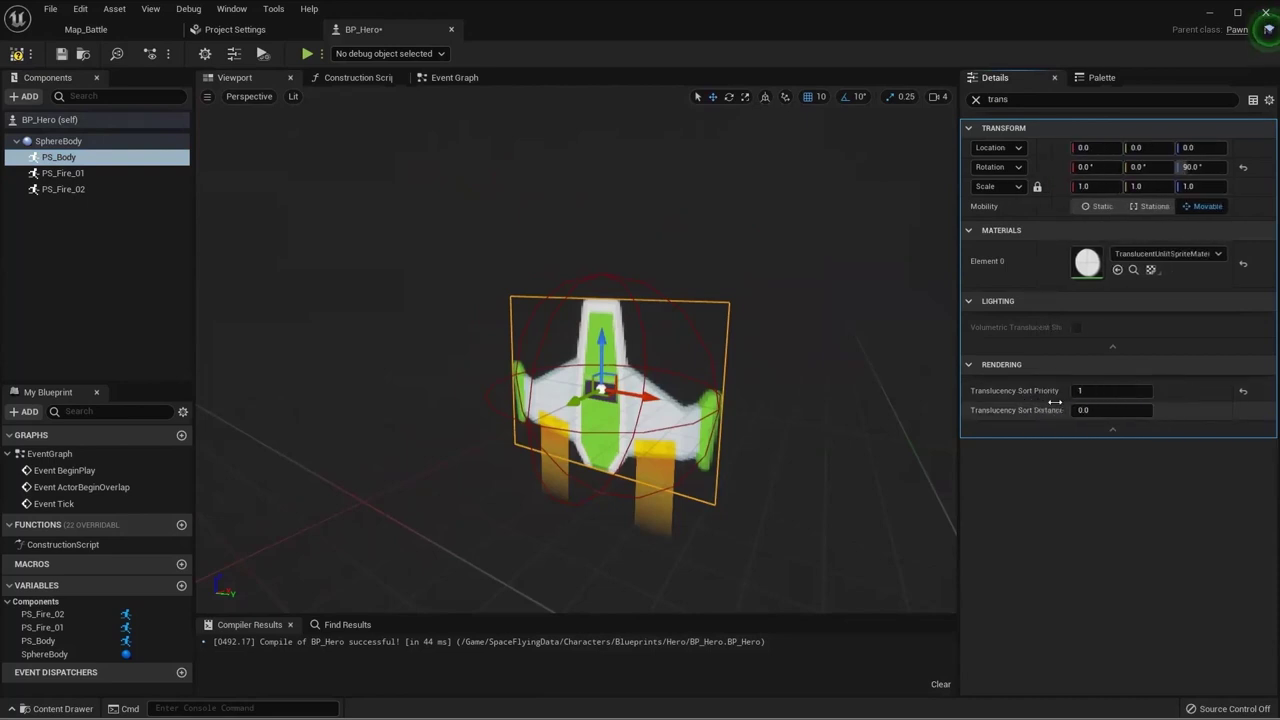
left_click_drag(1054, 402, 1032, 402)
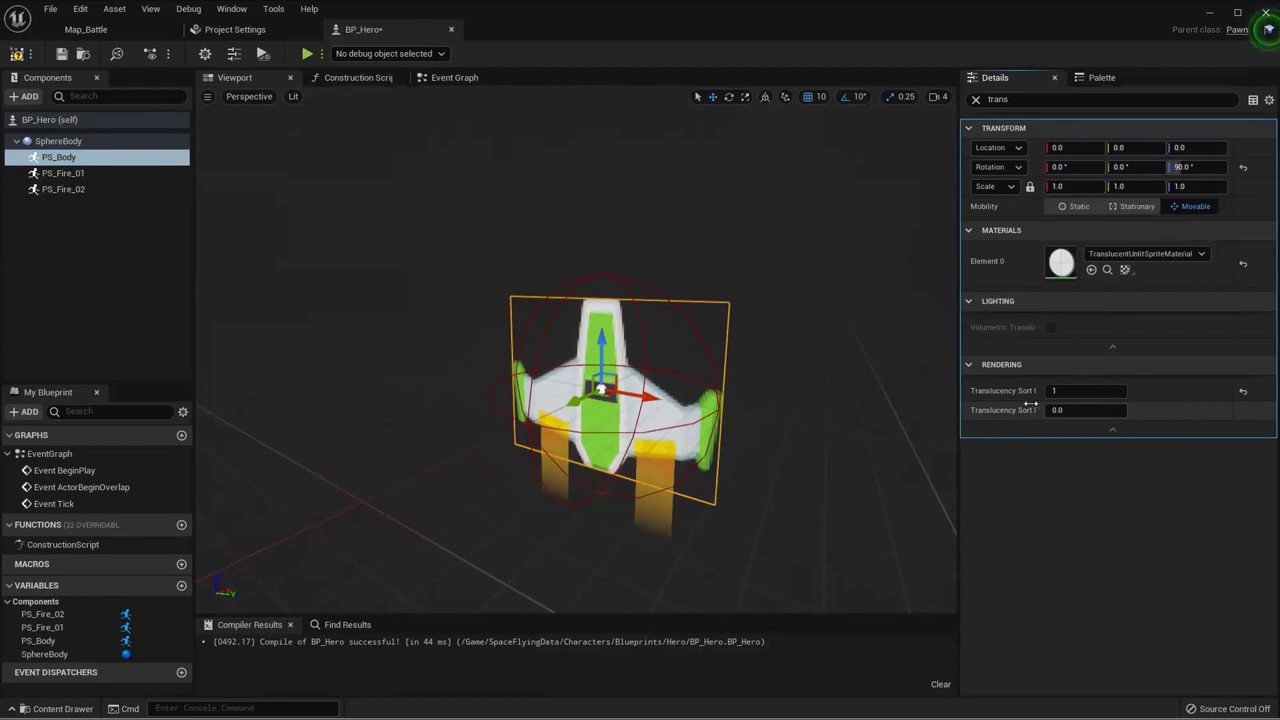
left_click(24, 55)
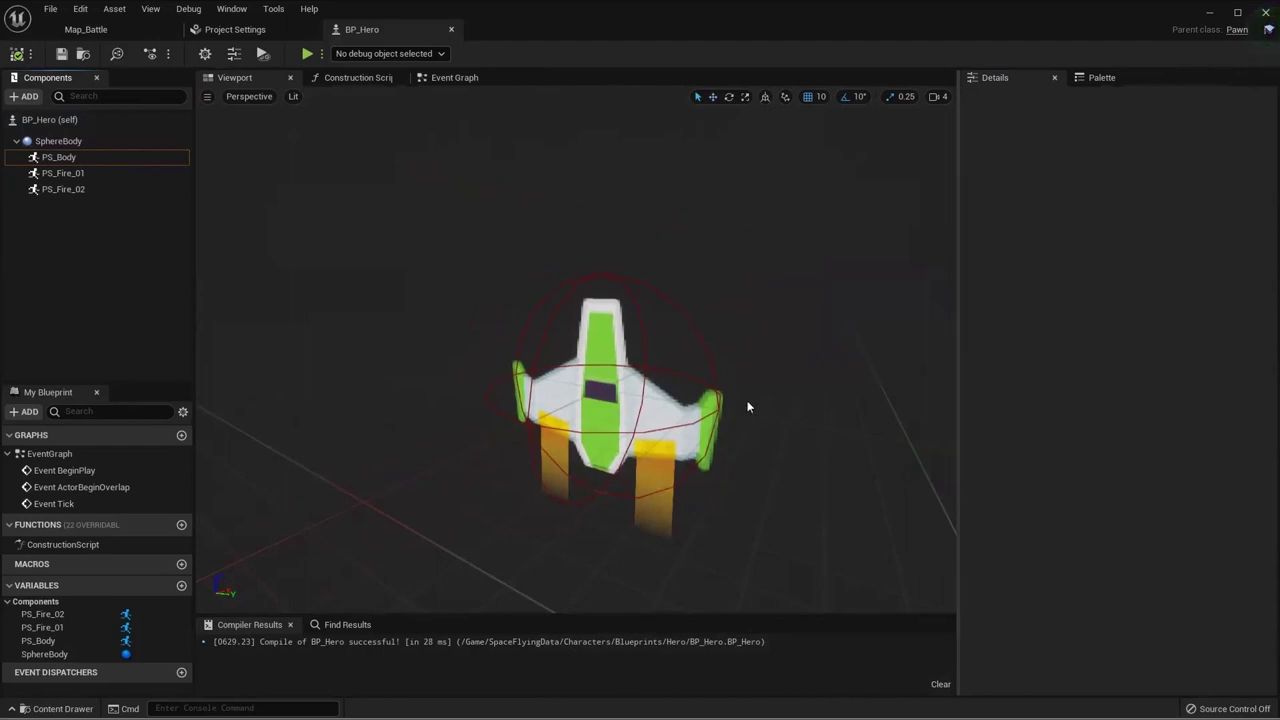
left_click(126, 38)
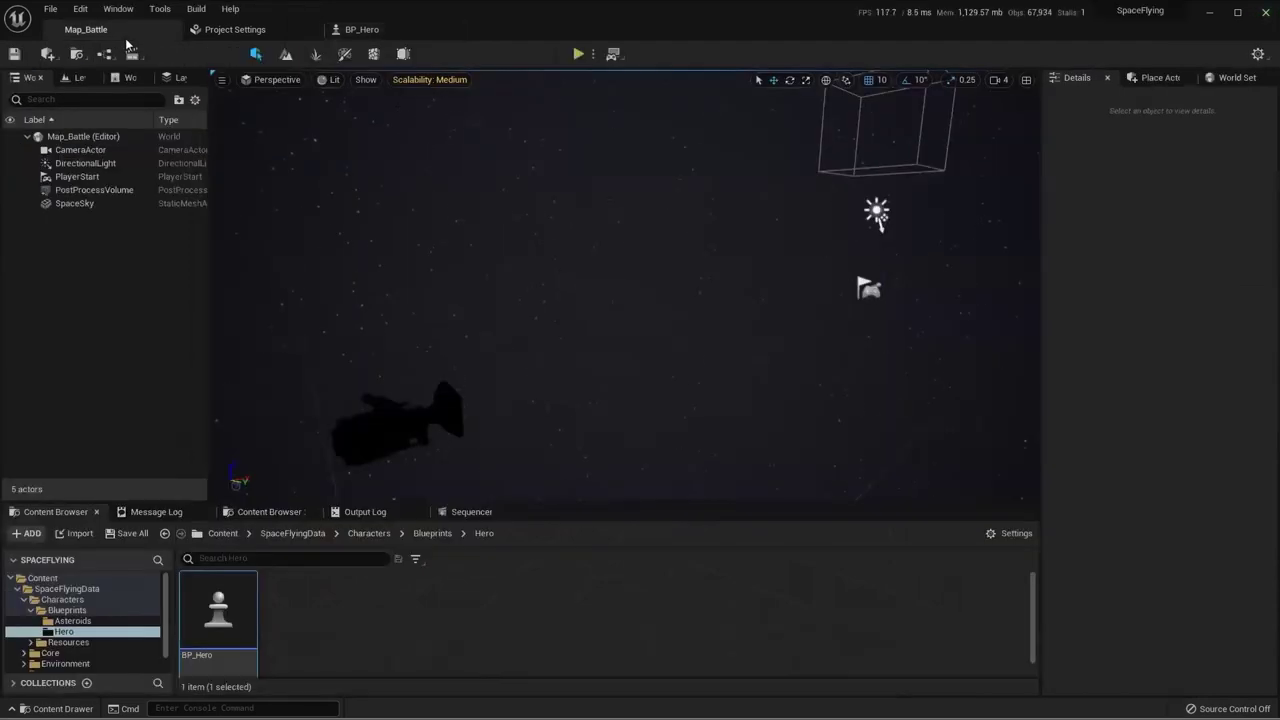
left_click(578, 54)
left_click(622, 297)
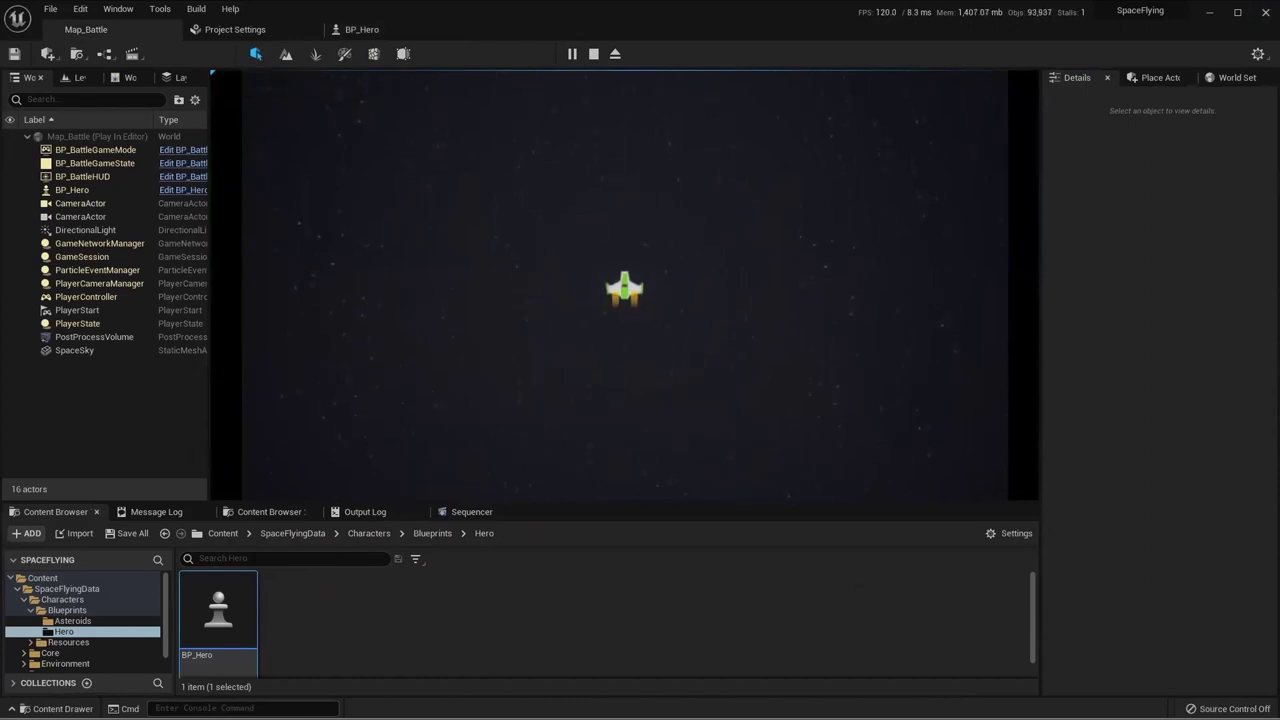
key("Escape")
left_click(361, 29)
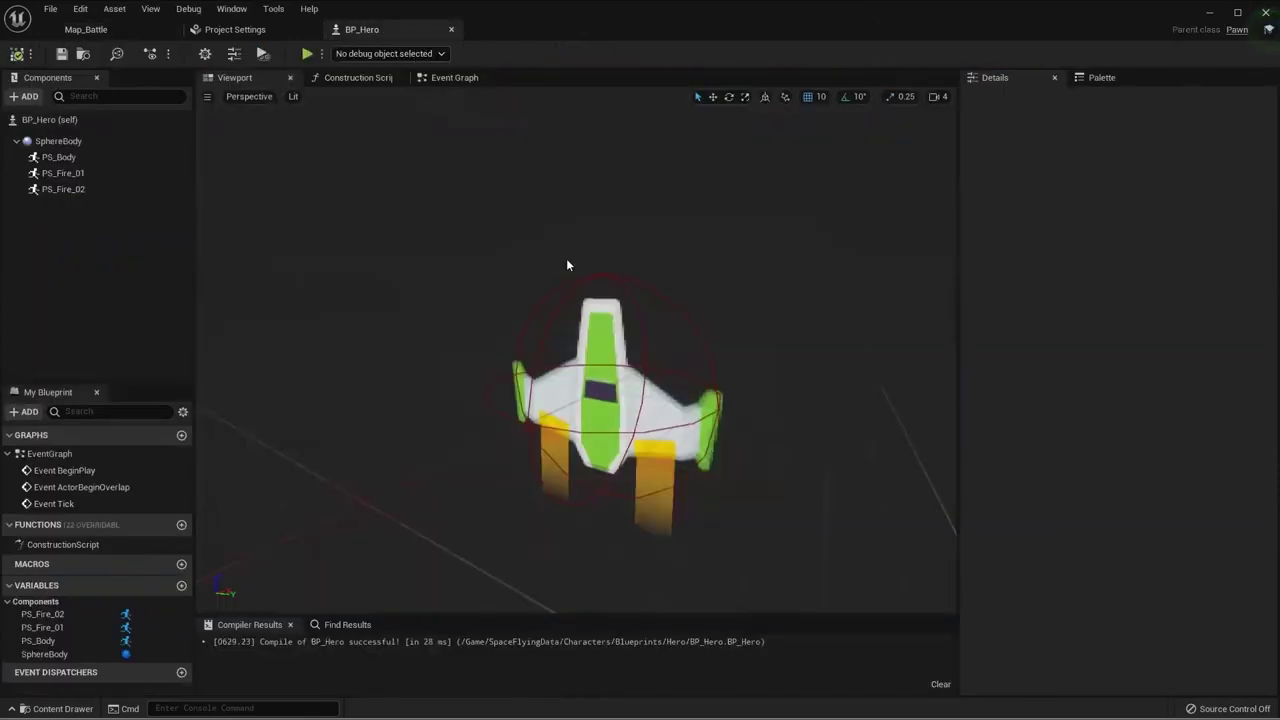
Step: Delete the disabled ActorBeginOverlap and Tick event nodes from BP_Hero's Event Graph
left_click(425, 82)
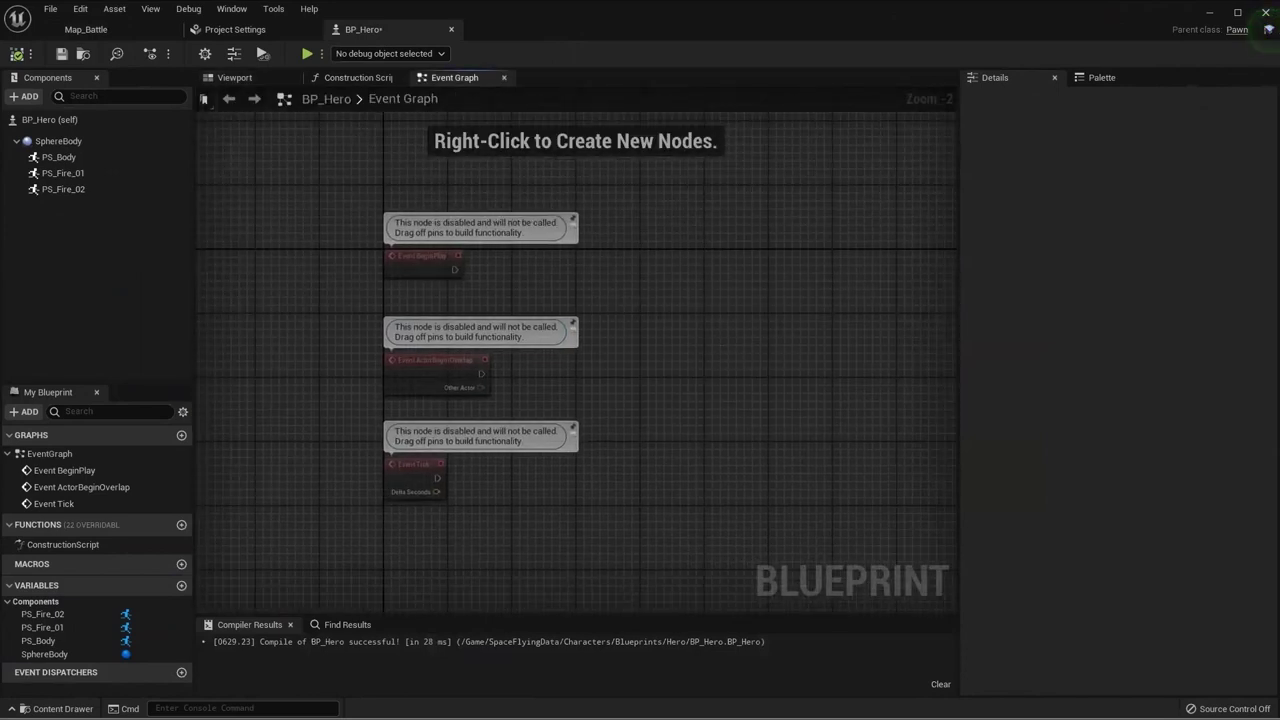
right_click_drag(701, 357, 732, 365)
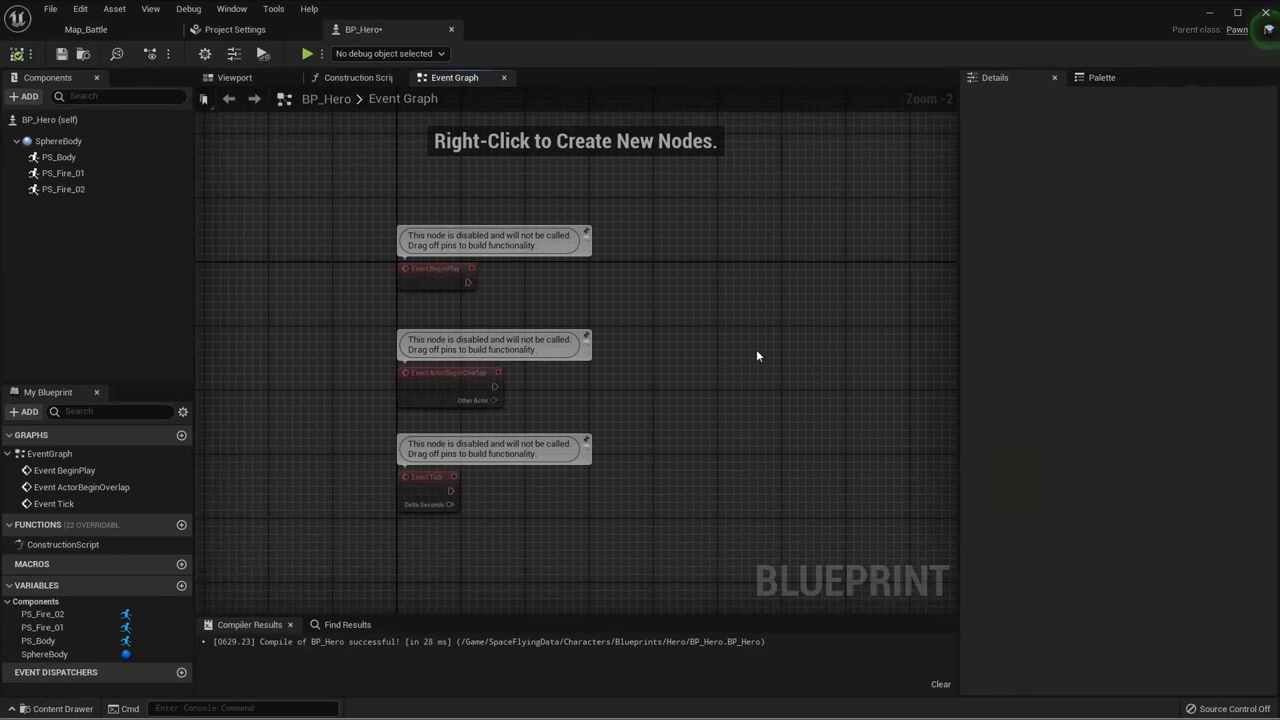
right_click_drag(756, 355, 829, 330)
mouse_move(347, 345)
left_mouse_down()
mouse_move(684, 532)
mouse_move(425, 351)
left_mouse_up()
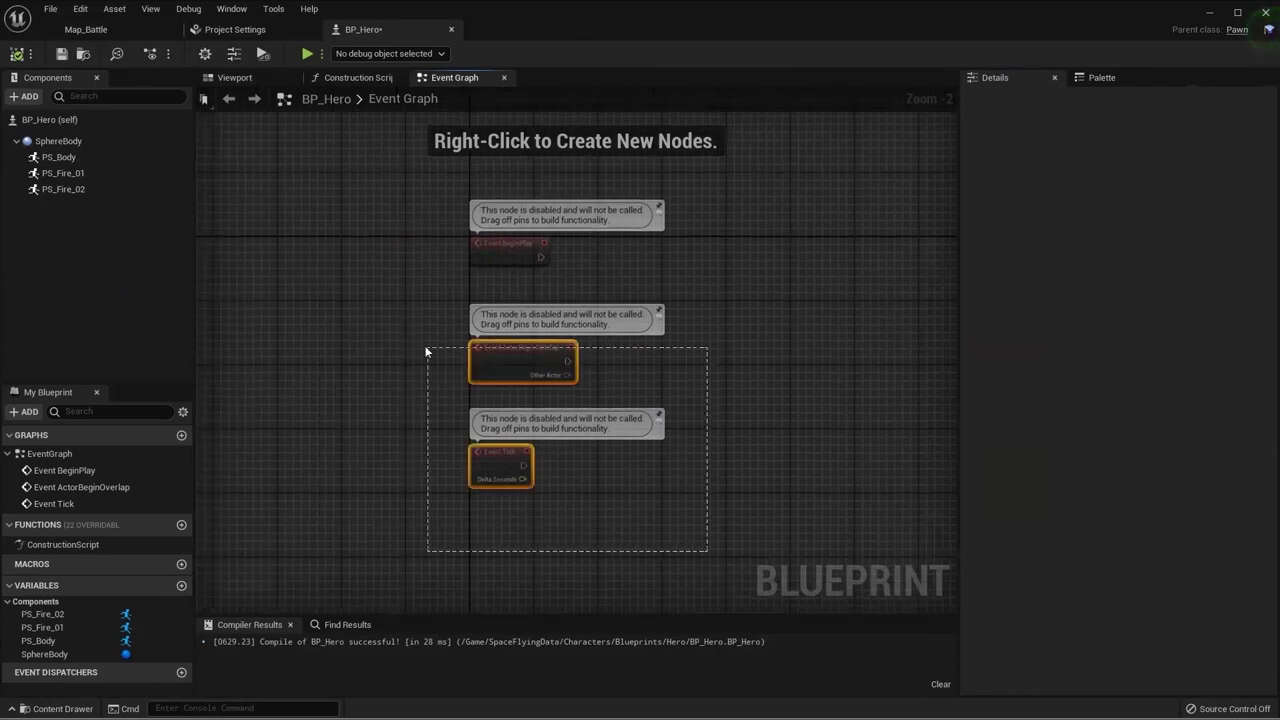
key("Delete")
scroll(637, 394, "up", 2)
left_click(425, 333)
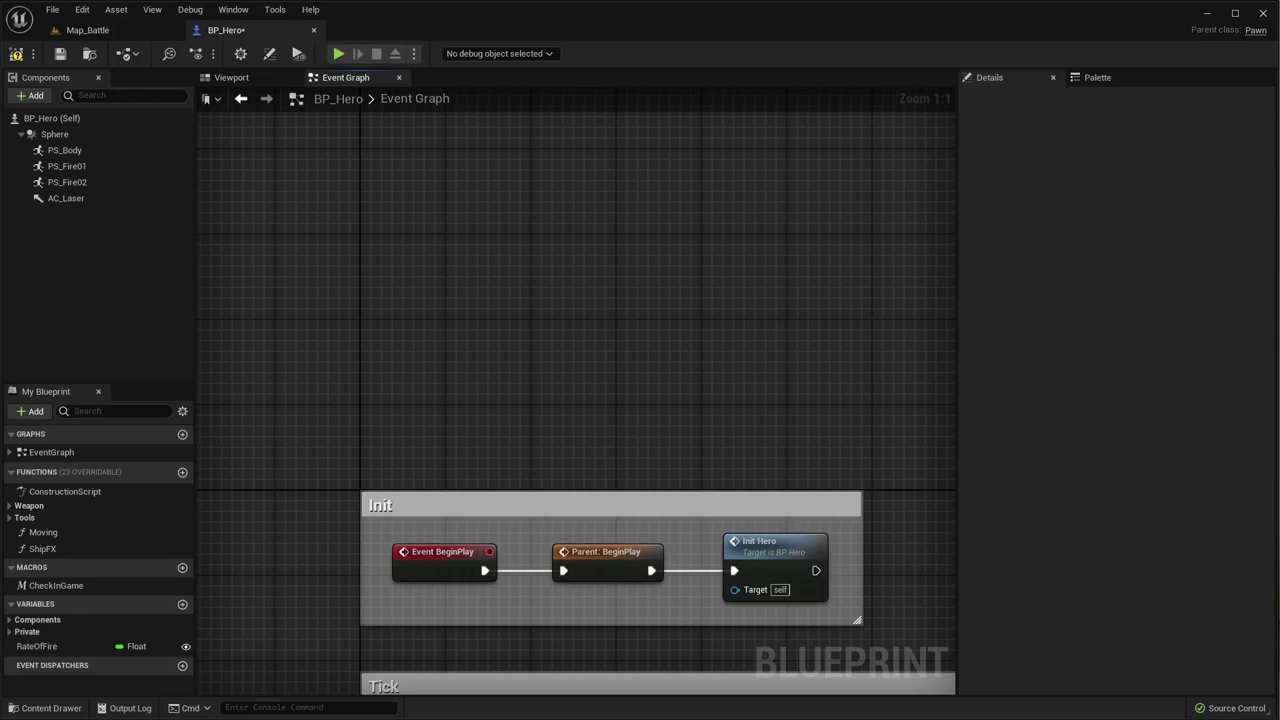
right_click_drag(433, 377, 406, 371)
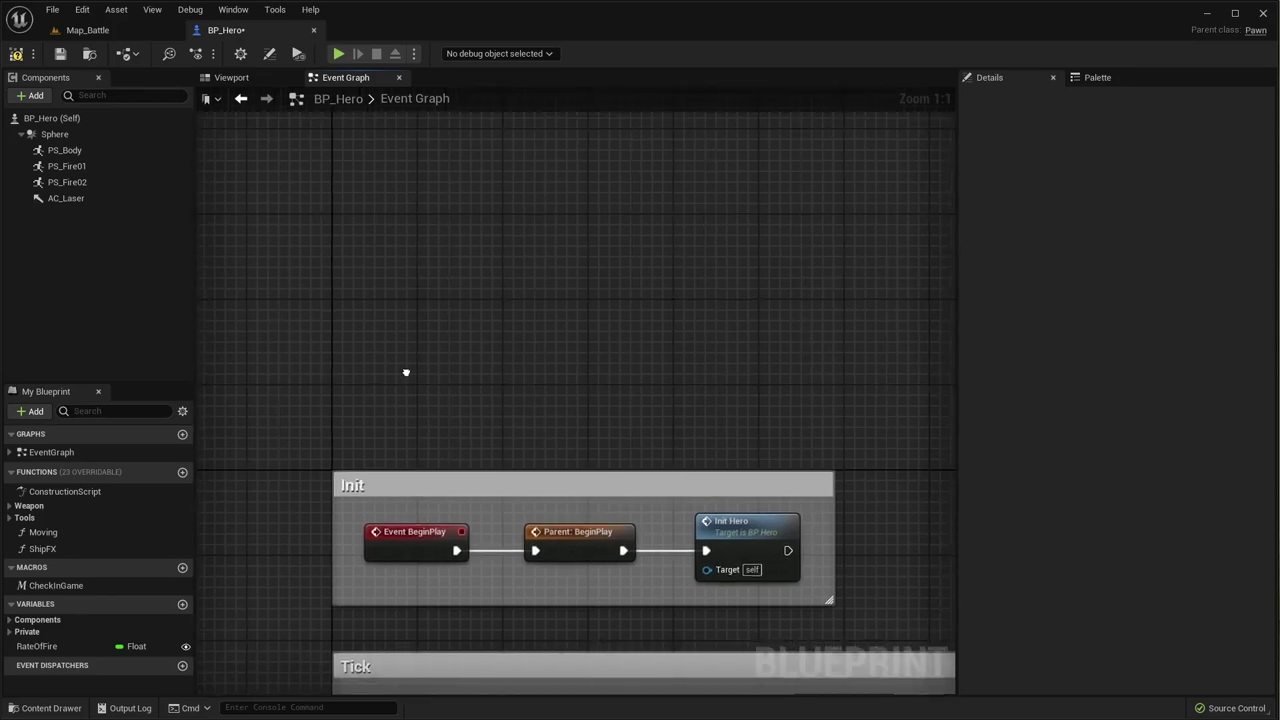
right_click(466, 382)
left_click(538, 281)
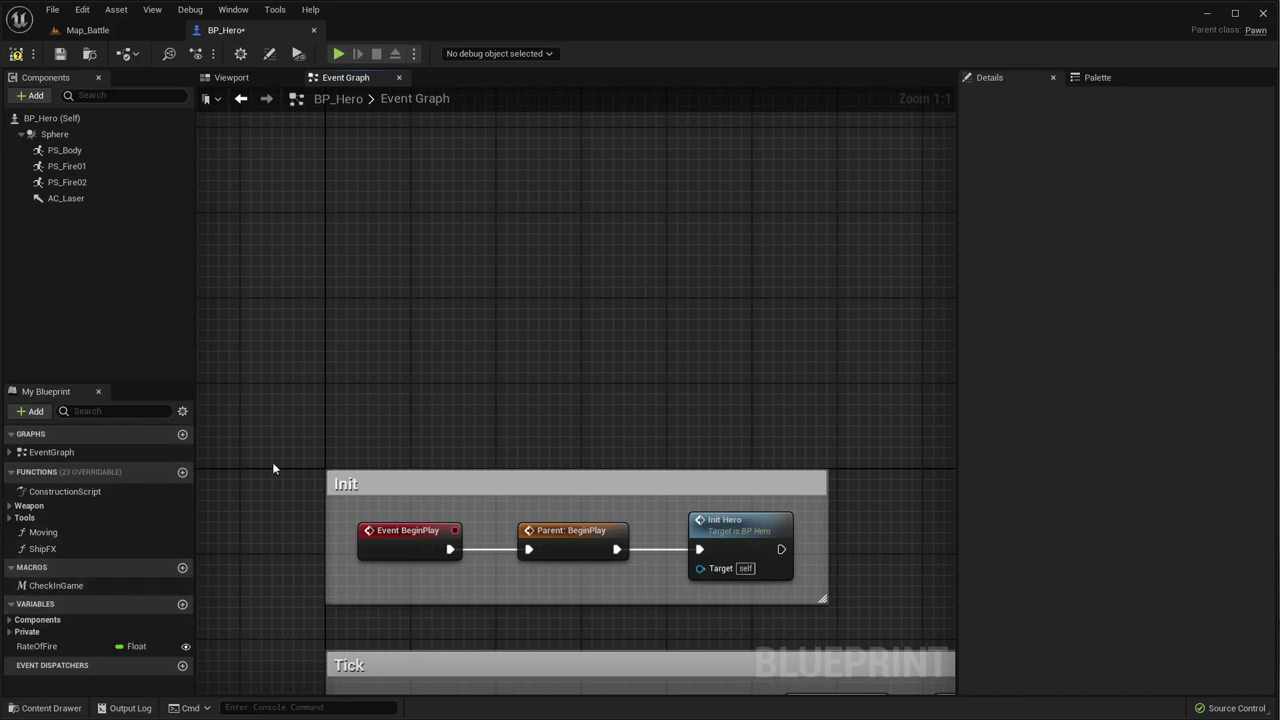
left_click(183, 478)
left_click(181, 480)
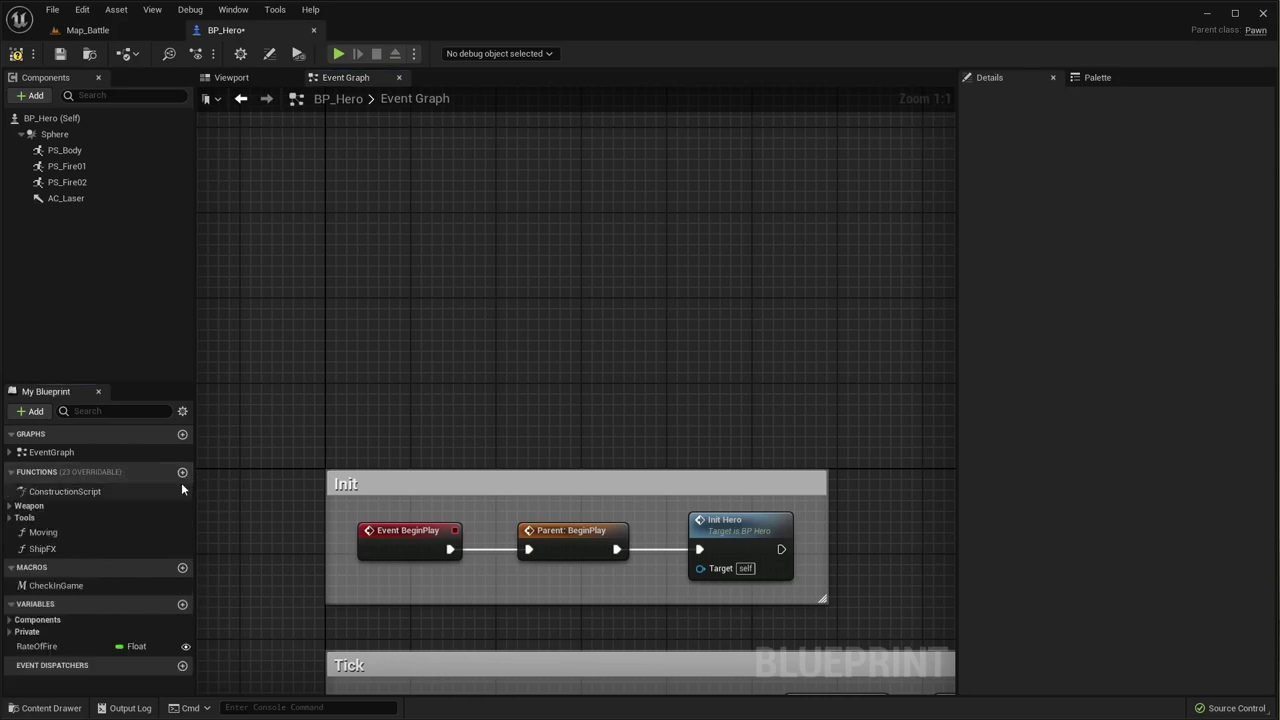
left_click(182, 473)
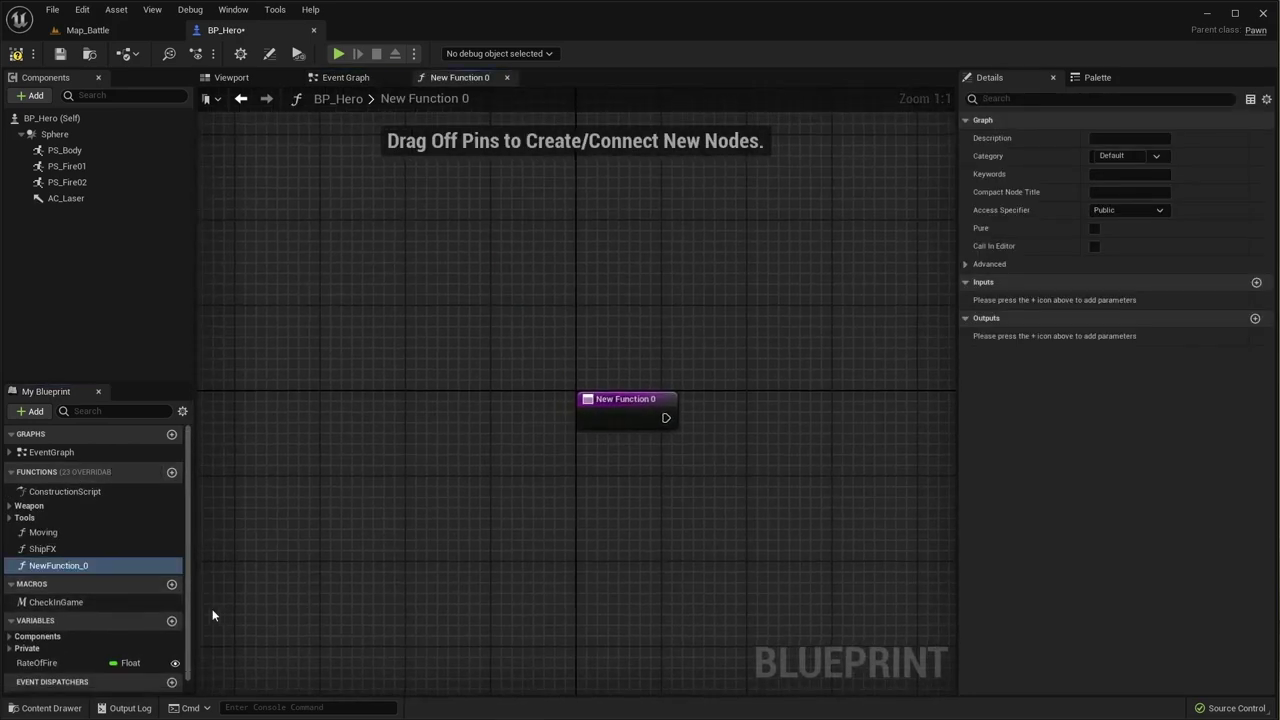
left_click(171, 589)
key("Return")
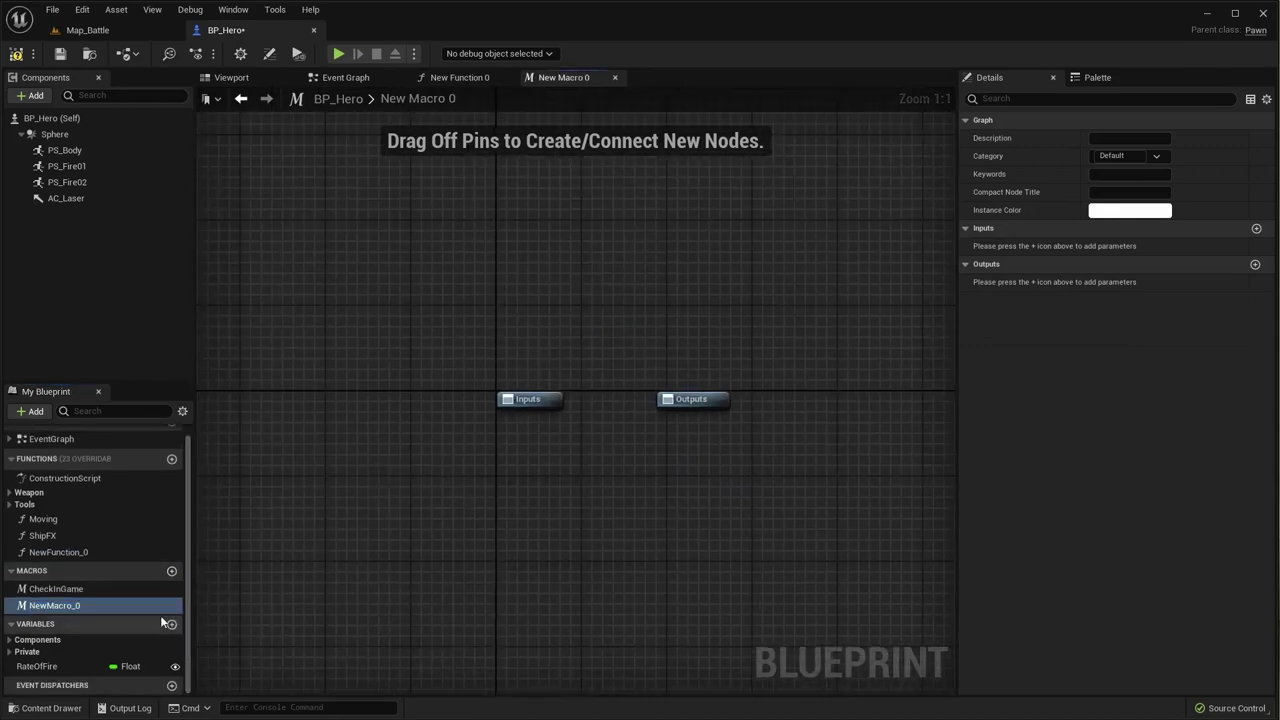
left_click(171, 624)
scroll(116, 553, "up", 2)
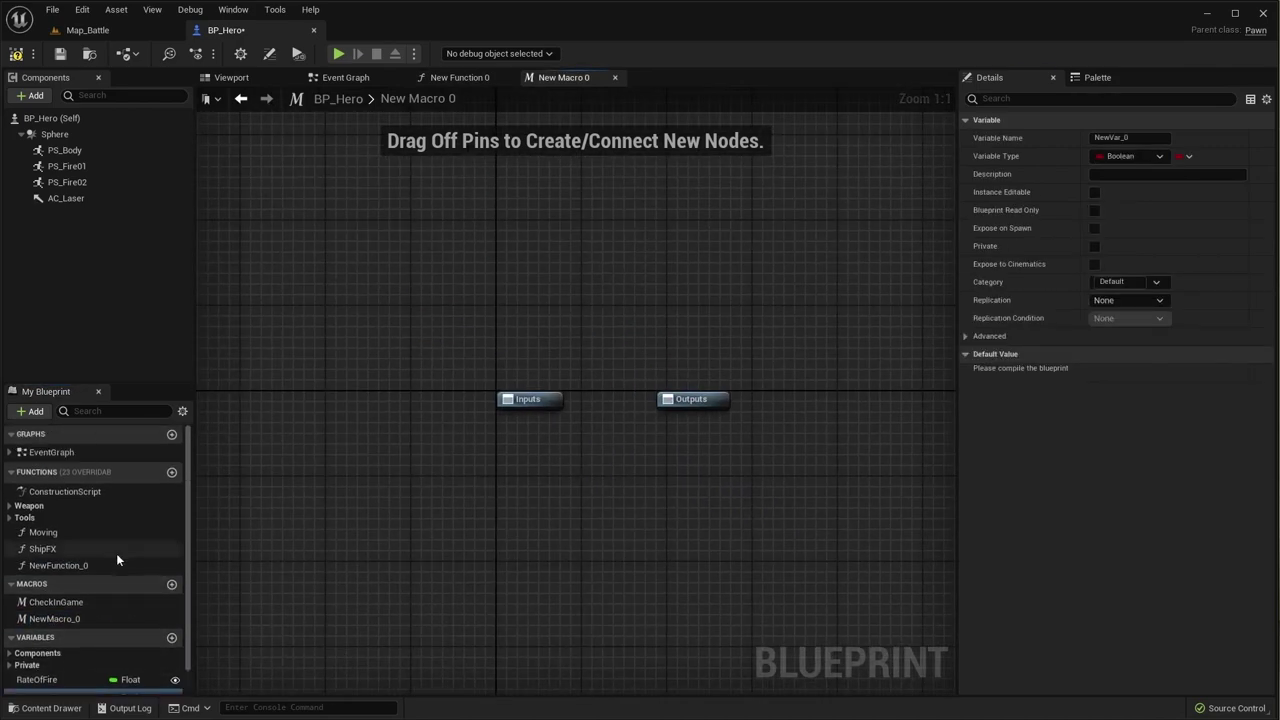
left_click(510, 78)
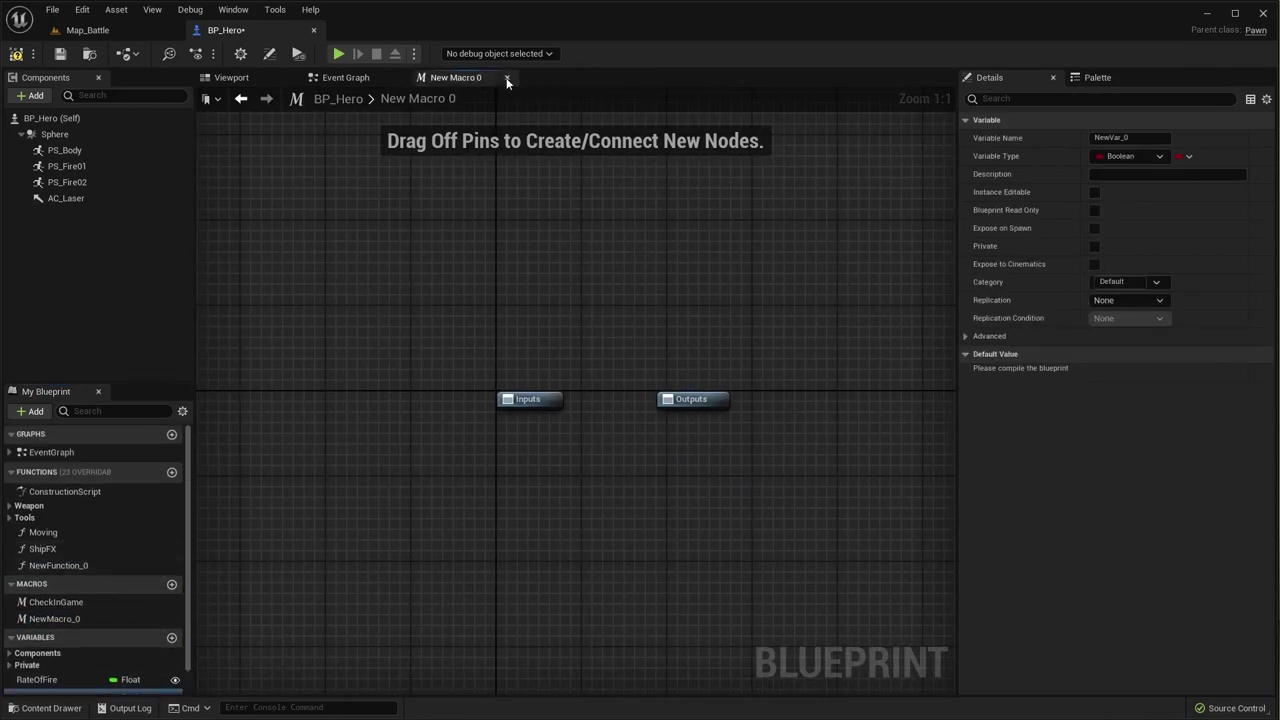
left_click(510, 78)
left_click(83, 568)
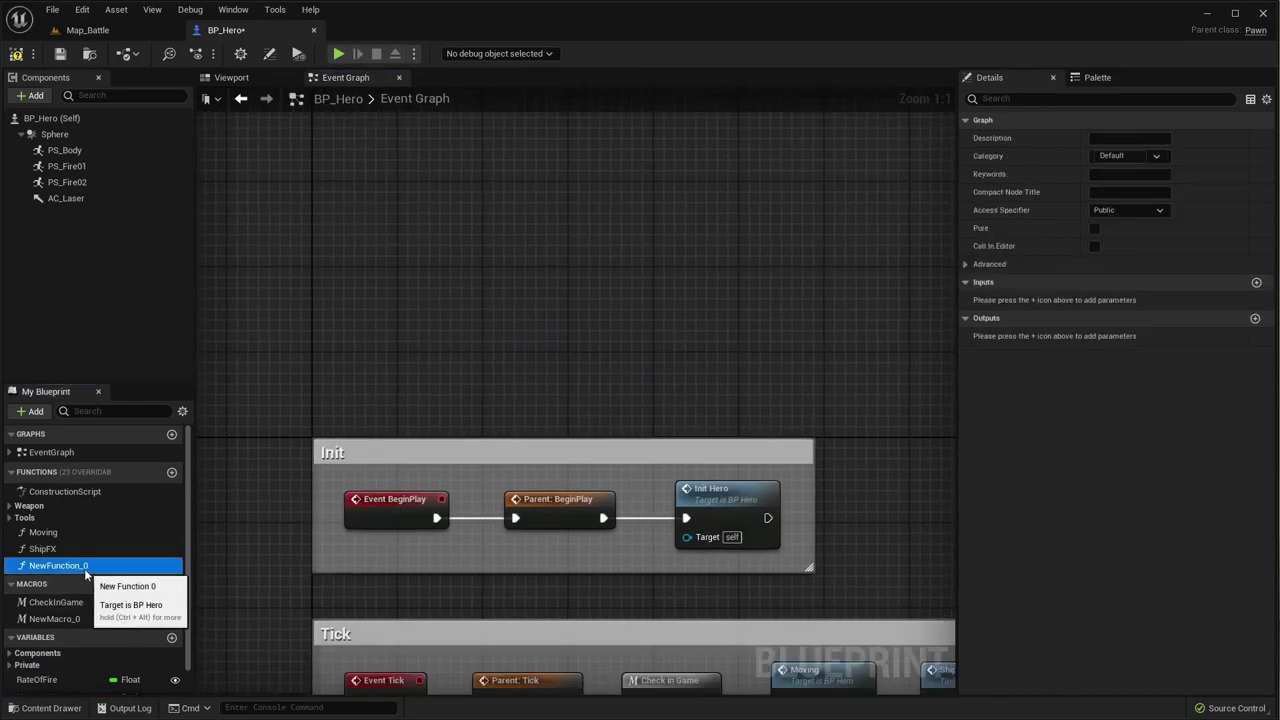
key("Delete")
left_click(100, 604)
key("Delete")
left_click(60, 663)
key("Delete")
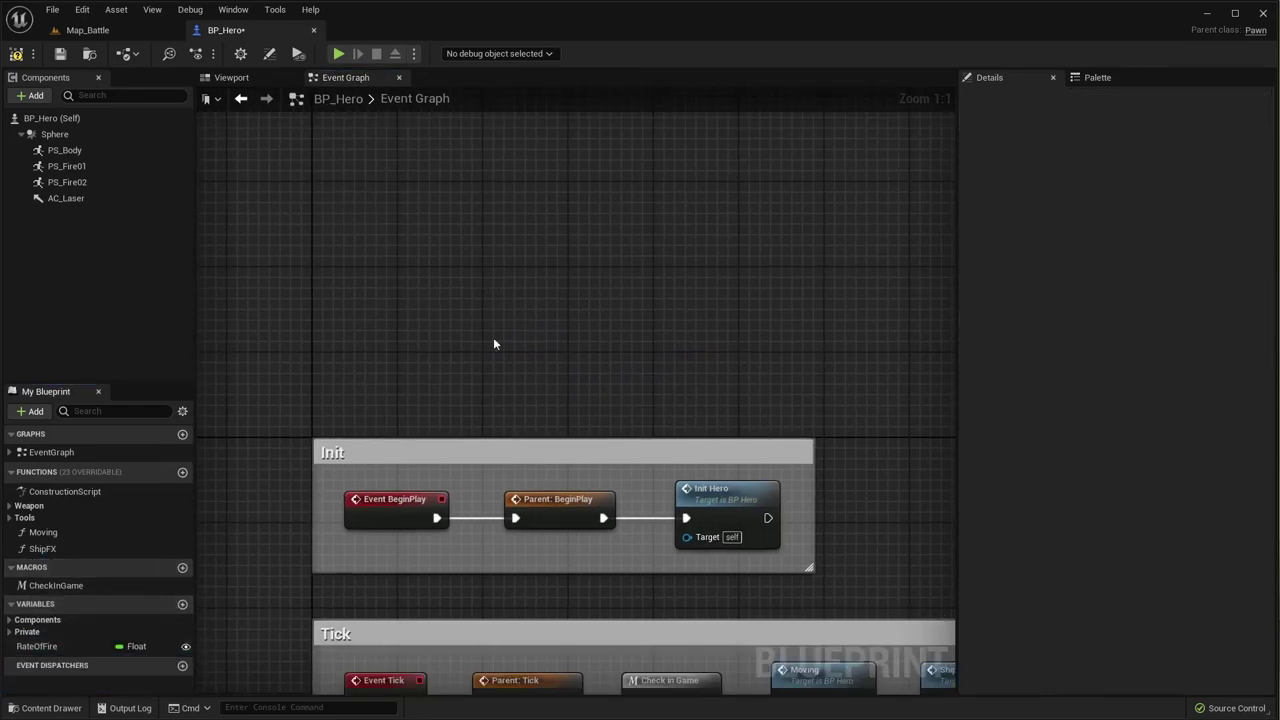
mouse_move(528, 344)
right_mouse_down()
mouse_move(496, 318)
mouse_move(594, 367)
right_mouse_up()
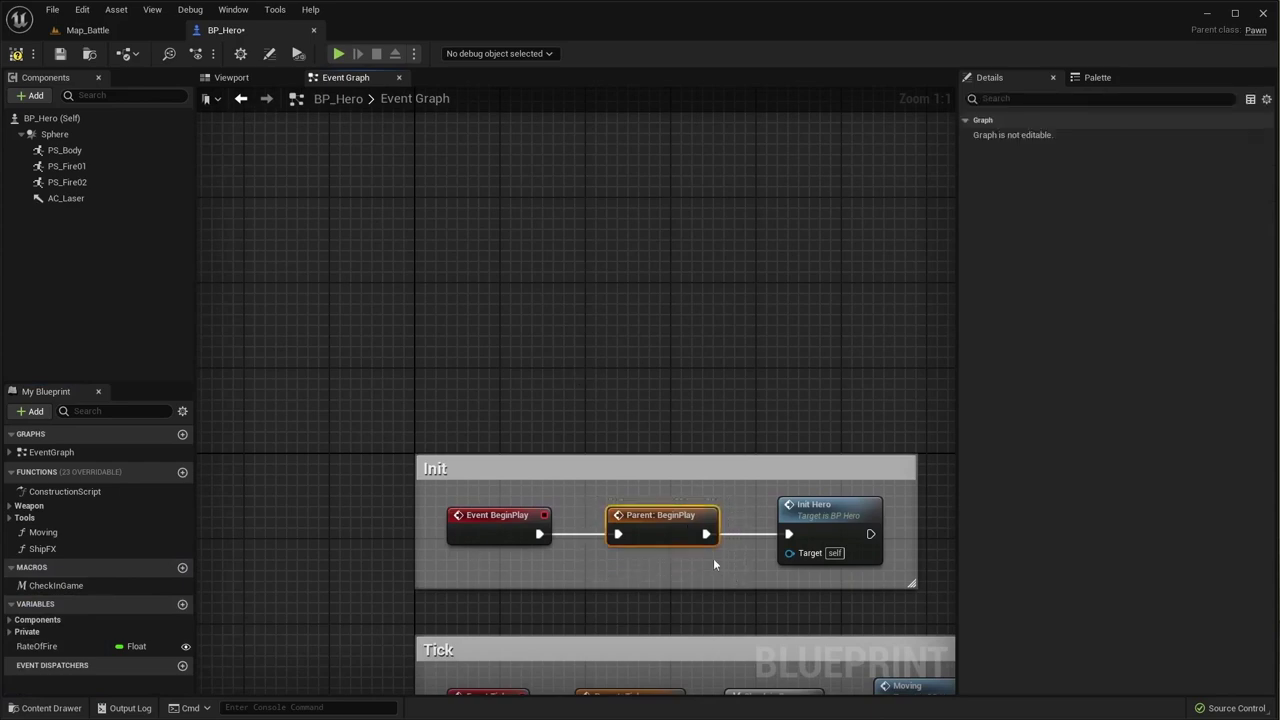
right_click_drag(709, 562, 693, 567)
left_click_drag(579, 519, 705, 575)
left_click(538, 560)
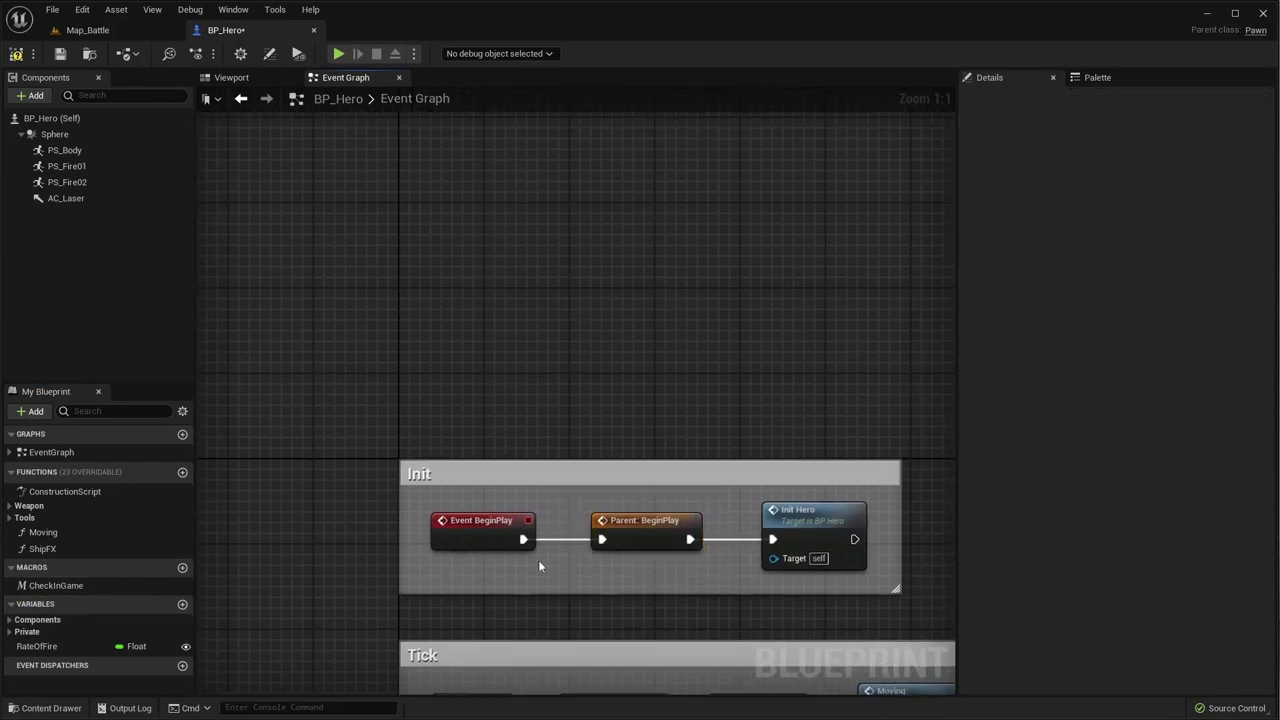
mouse_move(481, 530)
left_mouse_down()
mouse_move(674, 573)
mouse_move(650, 585)
mouse_move(494, 284)
left_mouse_up()
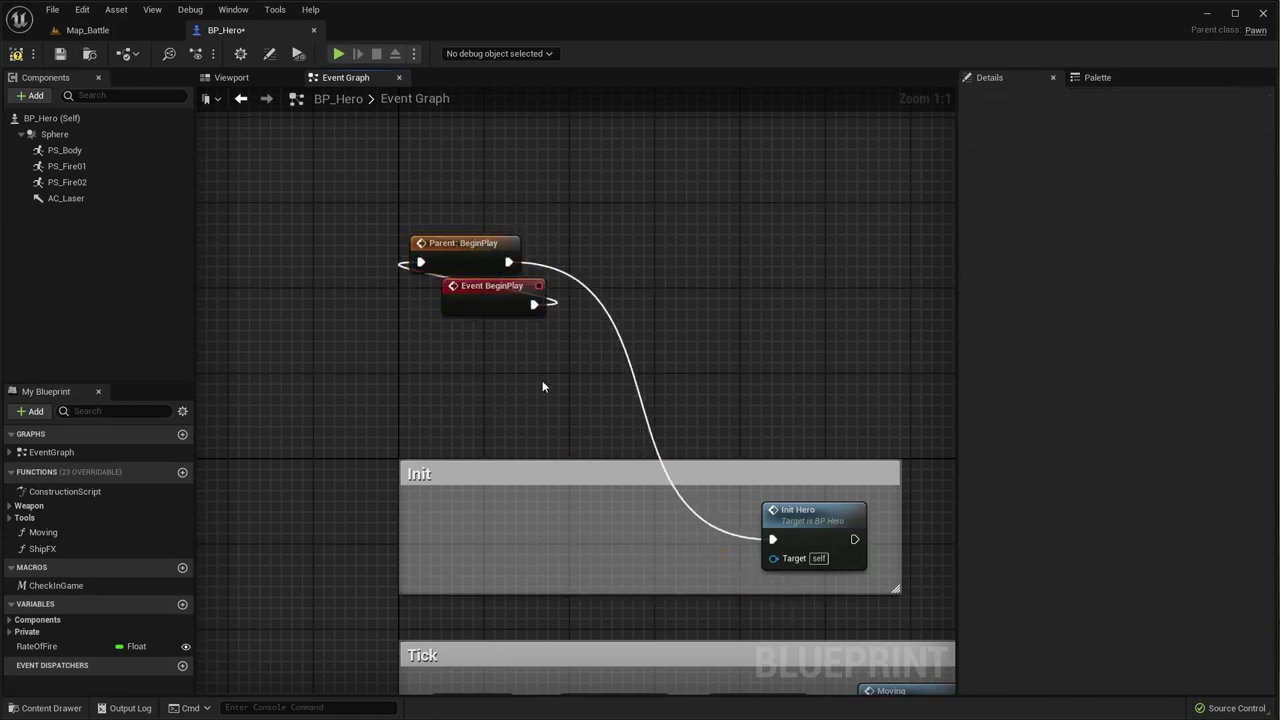
left_click(508, 260, "alt")
mouse_move(566, 383)
right_mouse_down()
mouse_move(663, 645)
mouse_move(651, 650)
right_mouse_up()
left_click_drag(571, 578, 397, 522)
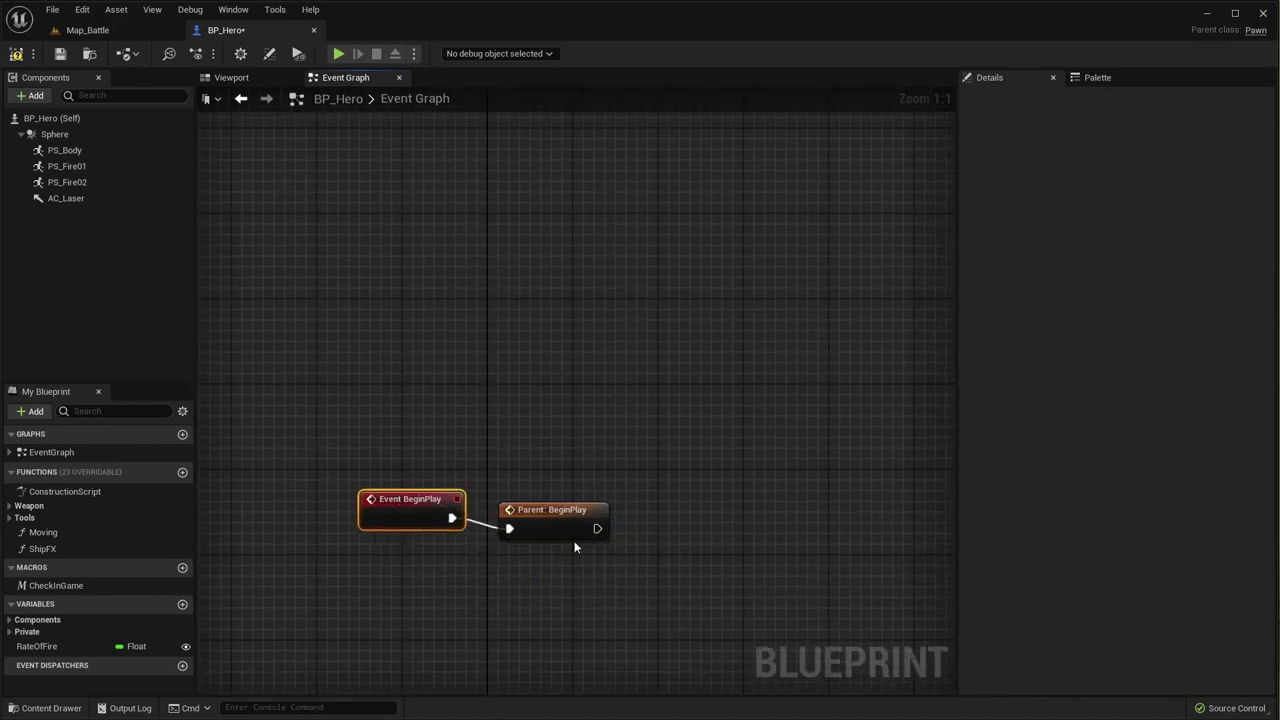
left_click_drag(566, 535, 574, 520)
mouse_move(622, 594)
left_mouse_down()
mouse_move(364, 480)
mouse_move(578, 406)
mouse_move(536, 415)
left_mouse_up()
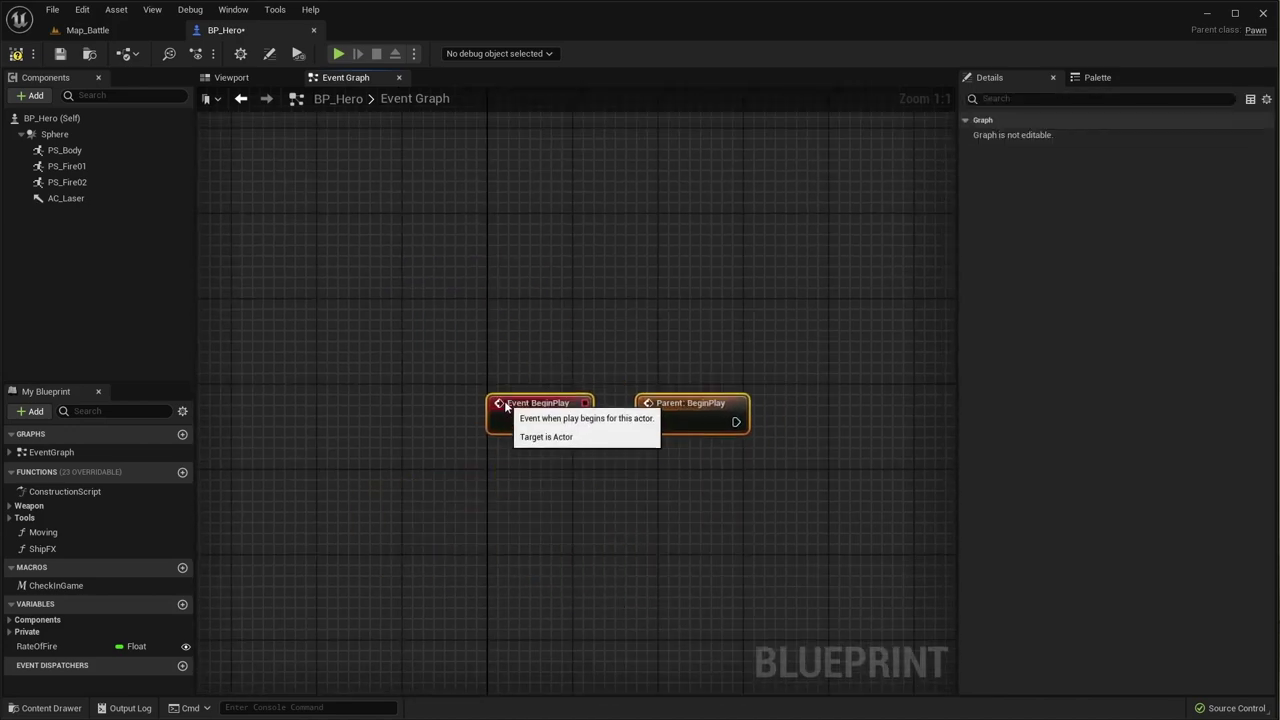
left_click(580, 509)
right_click_drag(655, 500, 594, 541)
left_click_drag(394, 400, 551, 534)
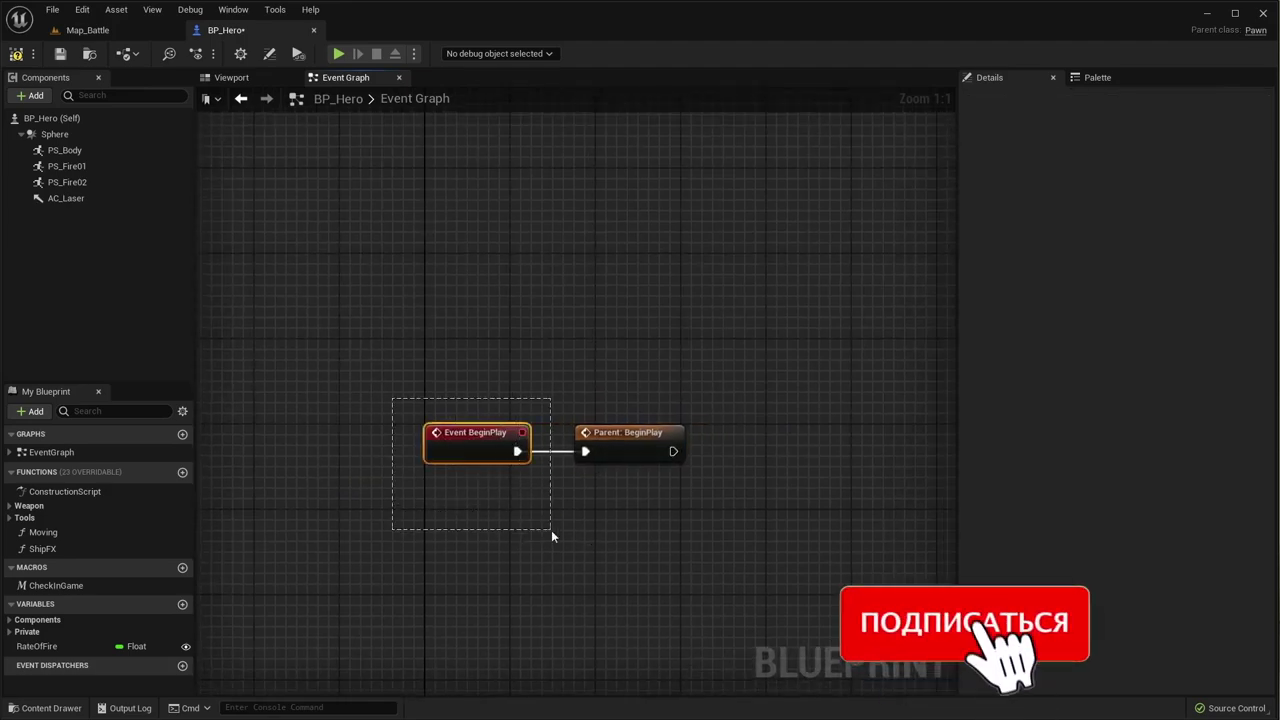
left_click(599, 538)
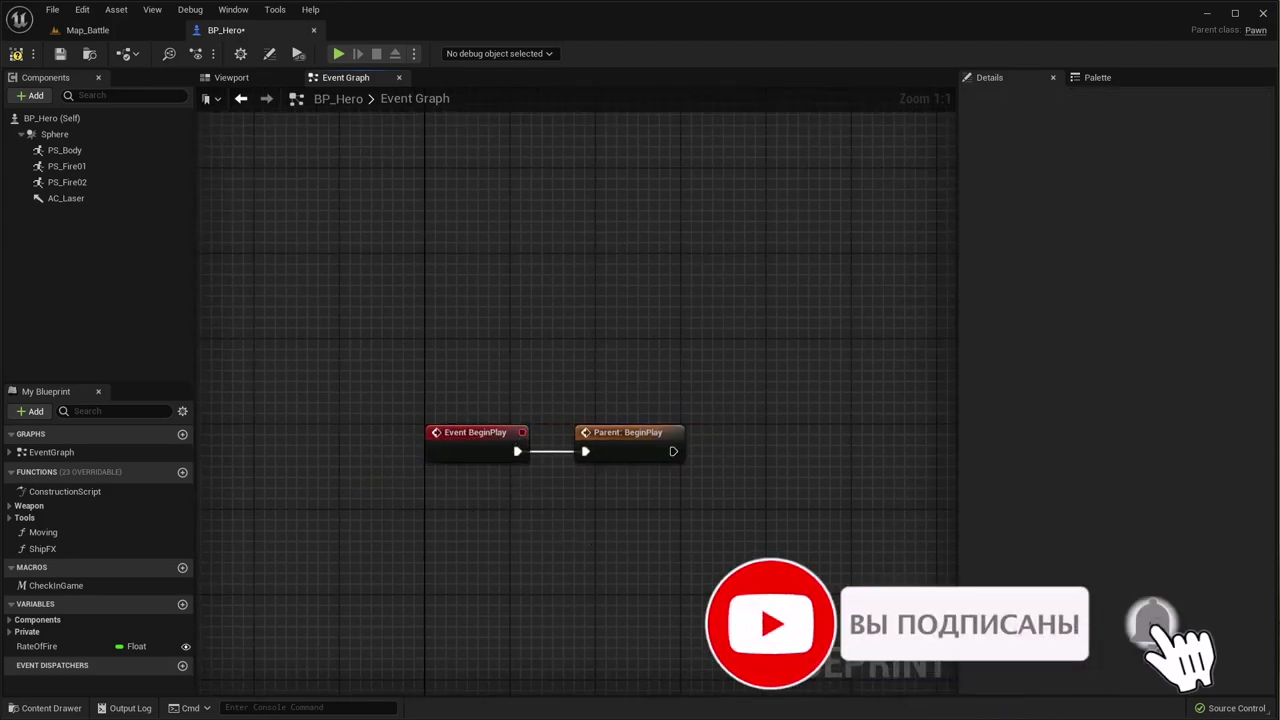
right_click_drag(672, 556, 644, 556)
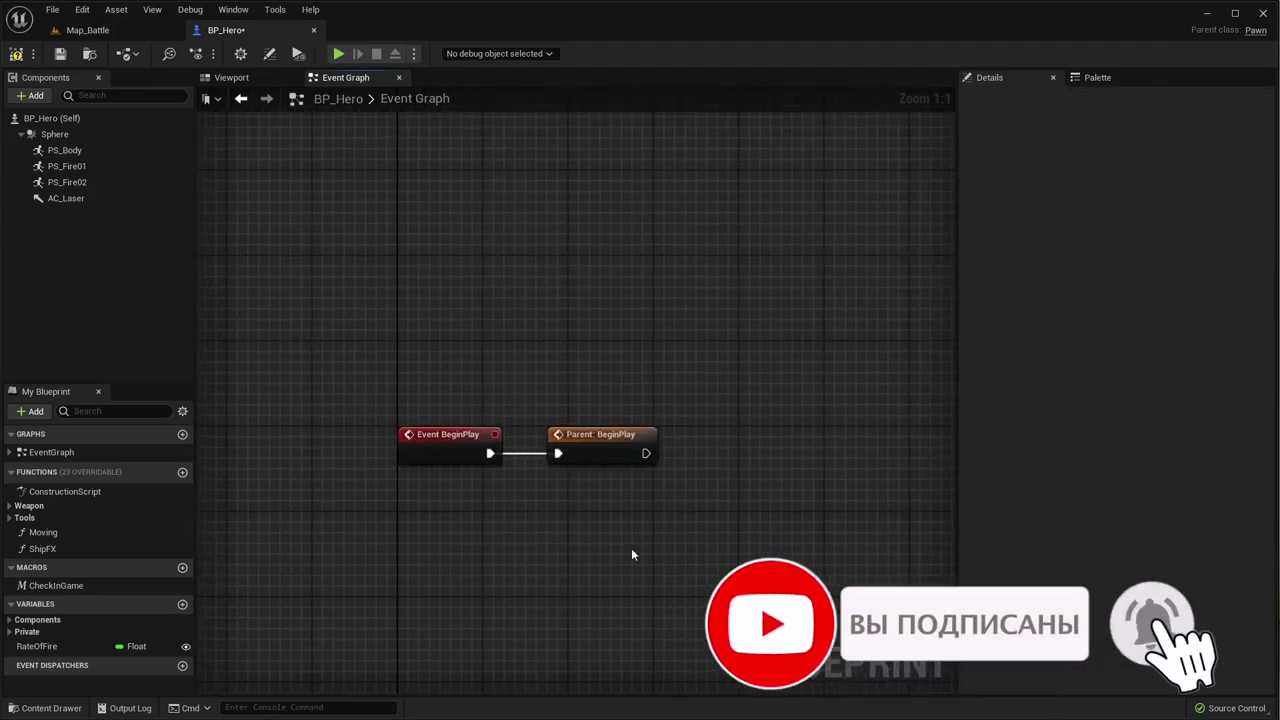
left_click_drag(698, 581, 622, 436)
mouse_move(345, 362)
left_mouse_down()
mouse_move(536, 592)
mouse_move(523, 583)
left_mouse_up()
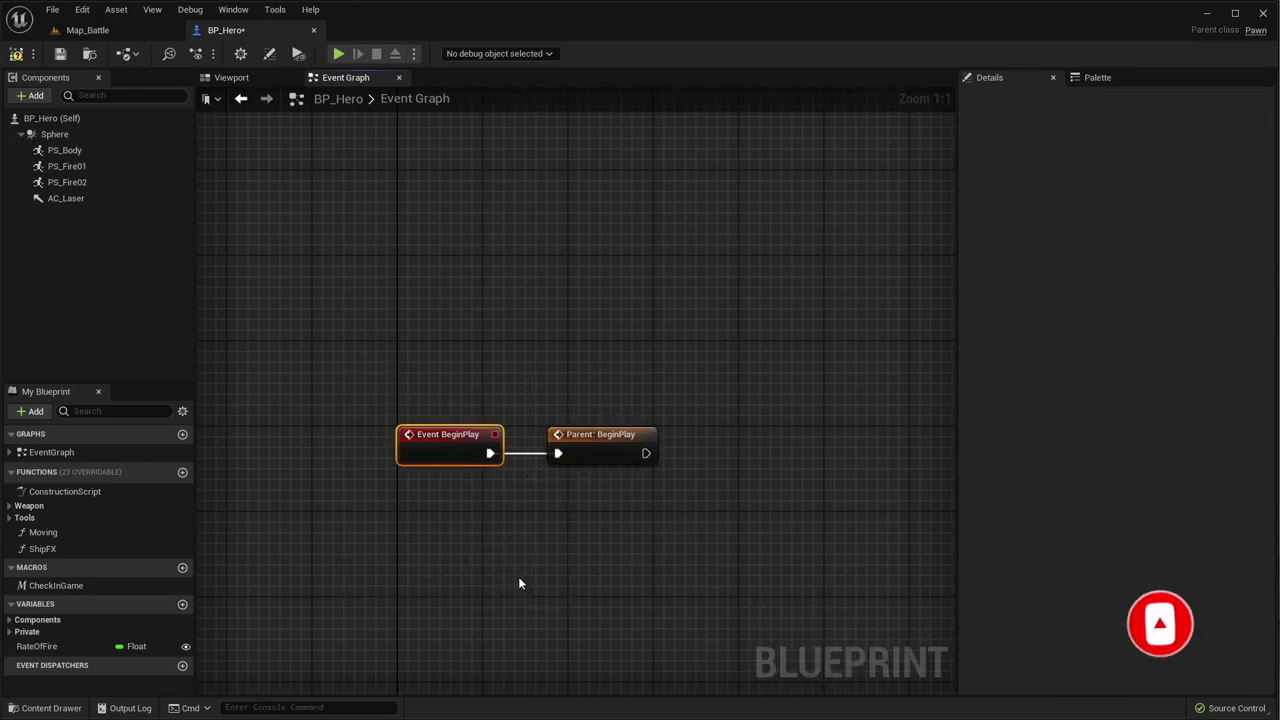
left_click(519, 580)
left_click_drag(330, 382, 525, 560)
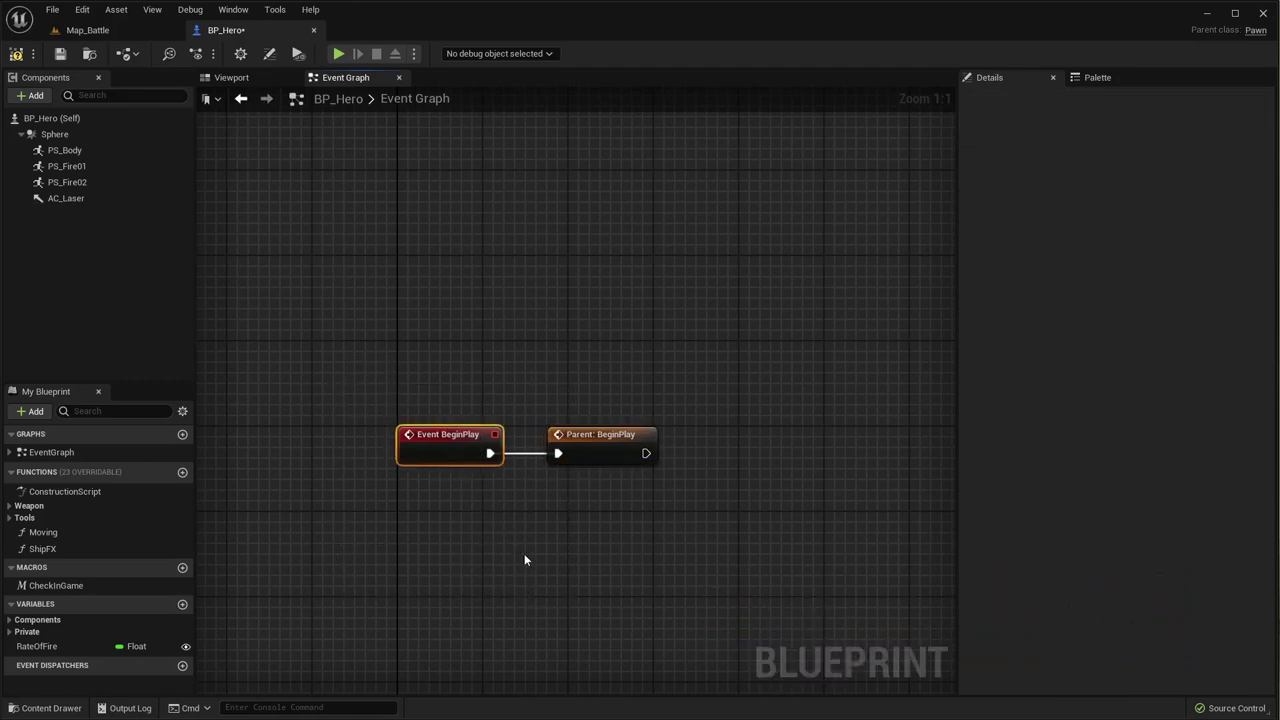
left_click(525, 560)
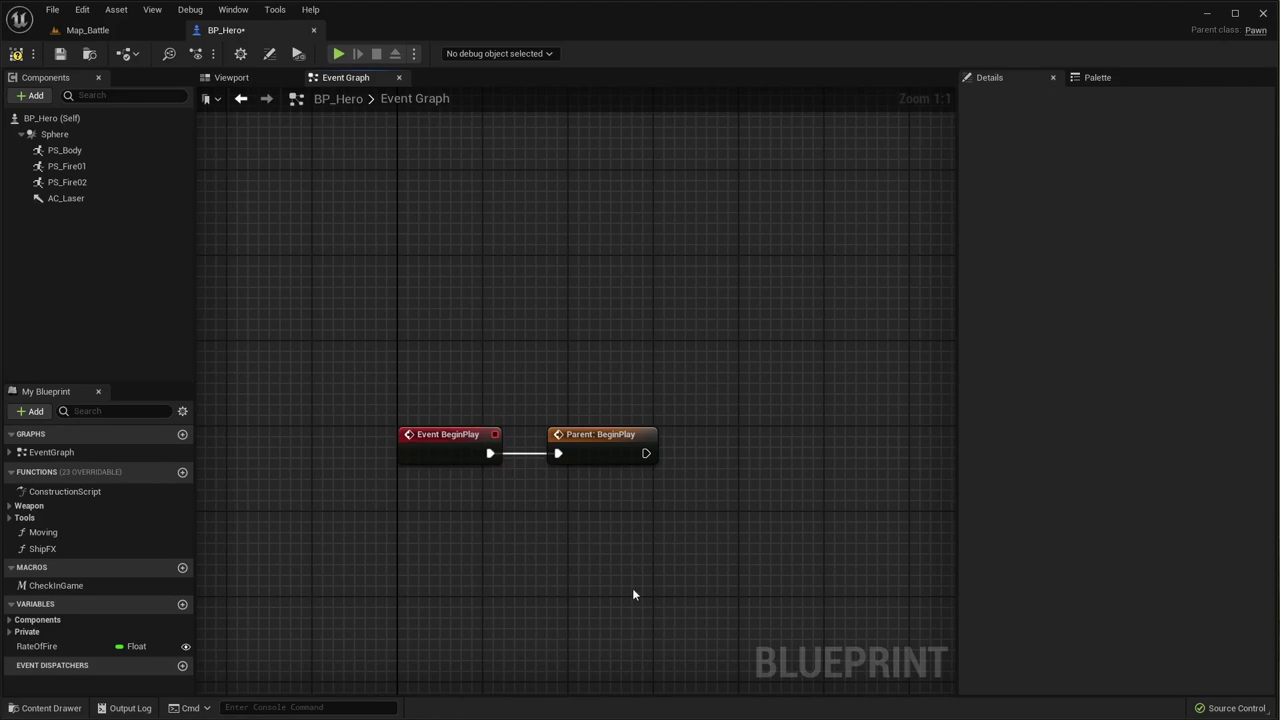
left_click_drag(521, 393, 721, 508)
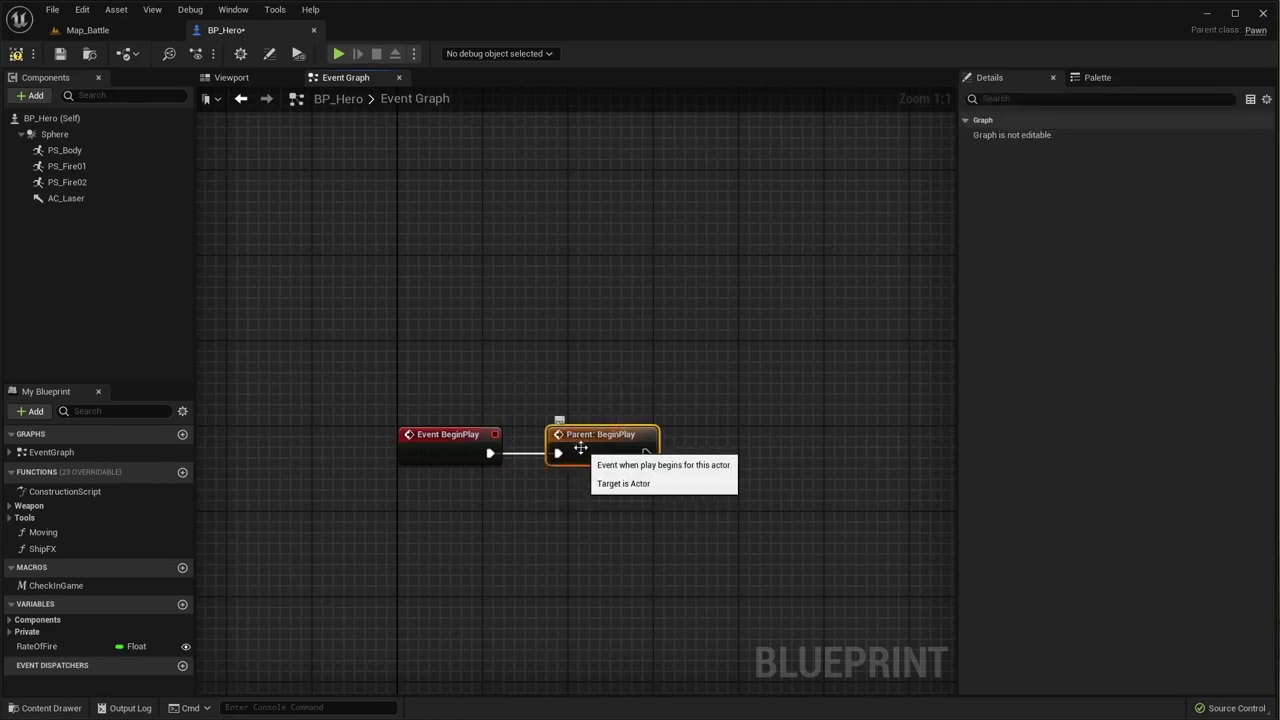
left_click(682, 520)
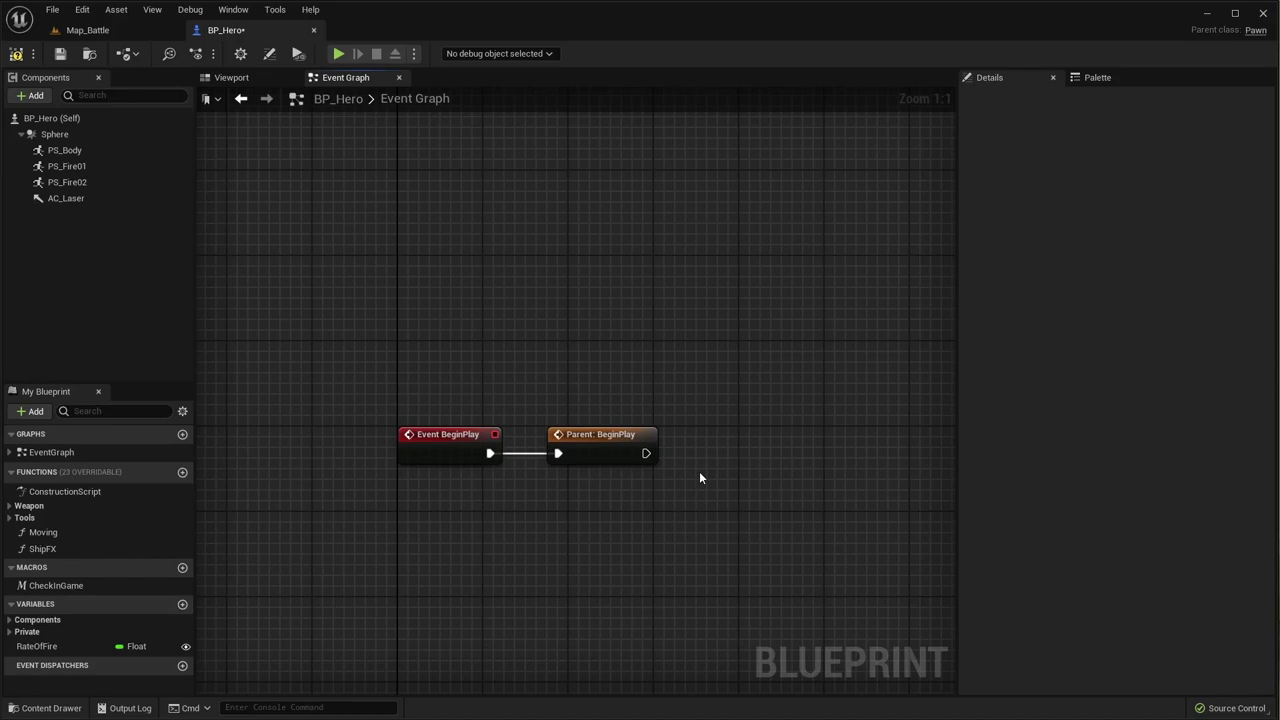
left_click_drag(720, 549, 536, 386)
left_click(608, 366)
left_click_drag(518, 393, 713, 534)
Step: Pull Parent: BeginPlay away from Event BeginPlay and delete it
left_click(707, 538)
left_click(558, 454, "alt")
left_click_drag(563, 454, 553, 657)
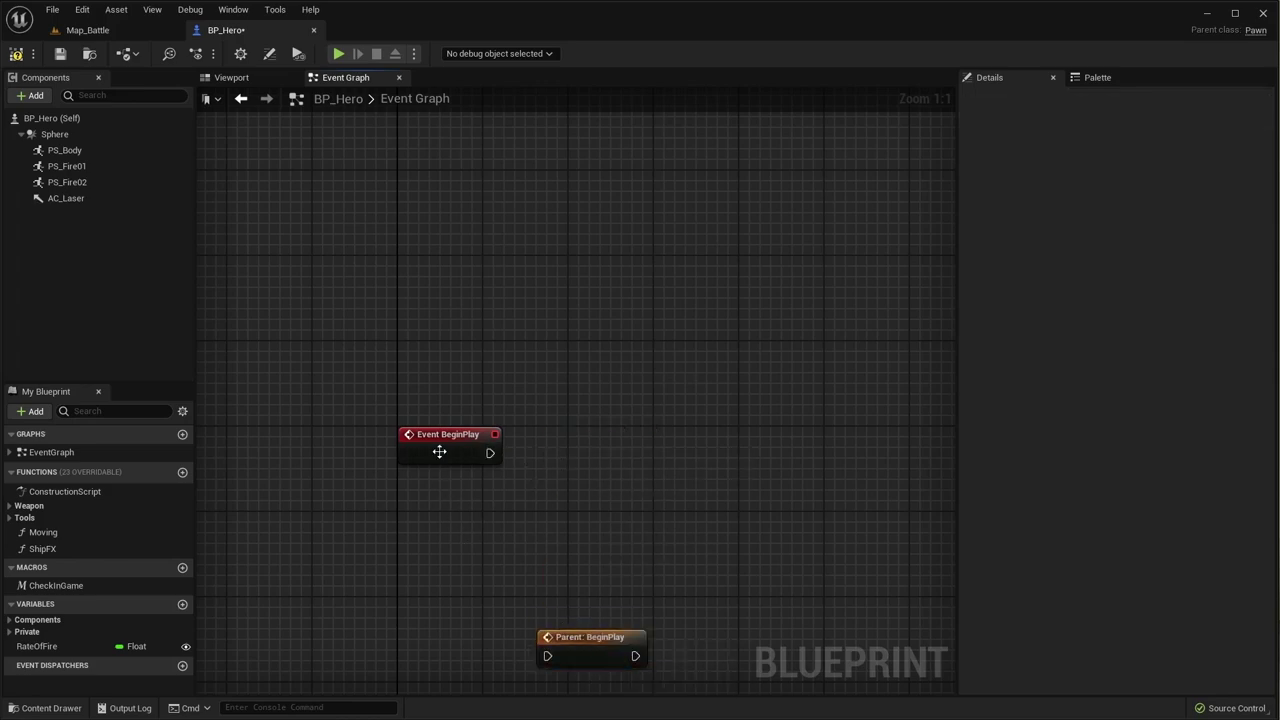
right_click(439, 449)
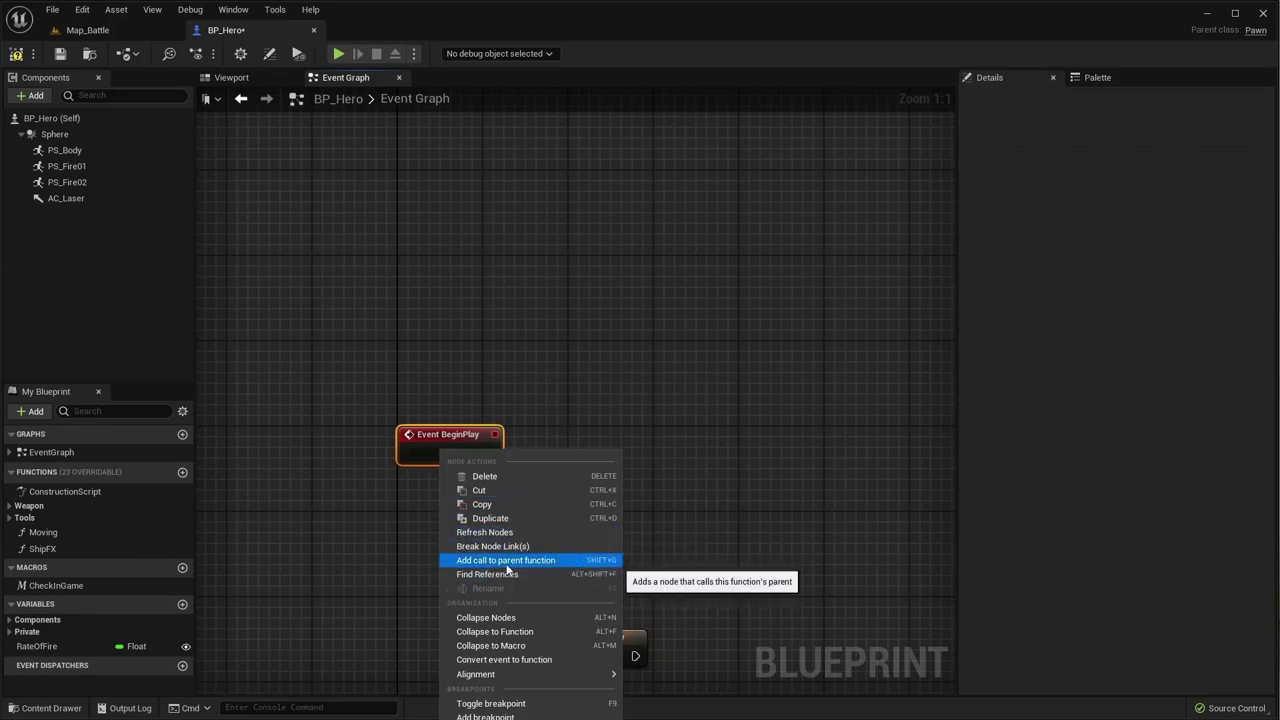
key("Escape")
left_click(605, 650)
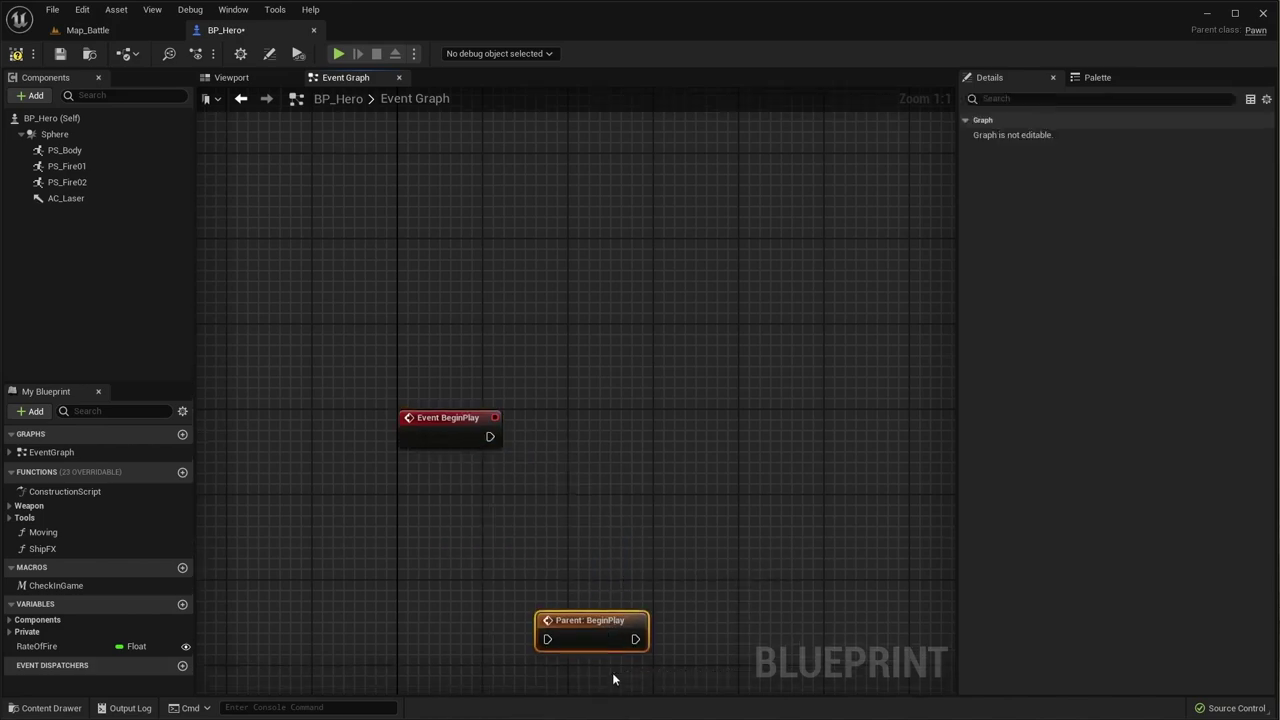
key("Delete")
Step: Re-add a Parent: BeginPlay call wired to Event BeginPlay, then delete both nodes
right_click(446, 455)
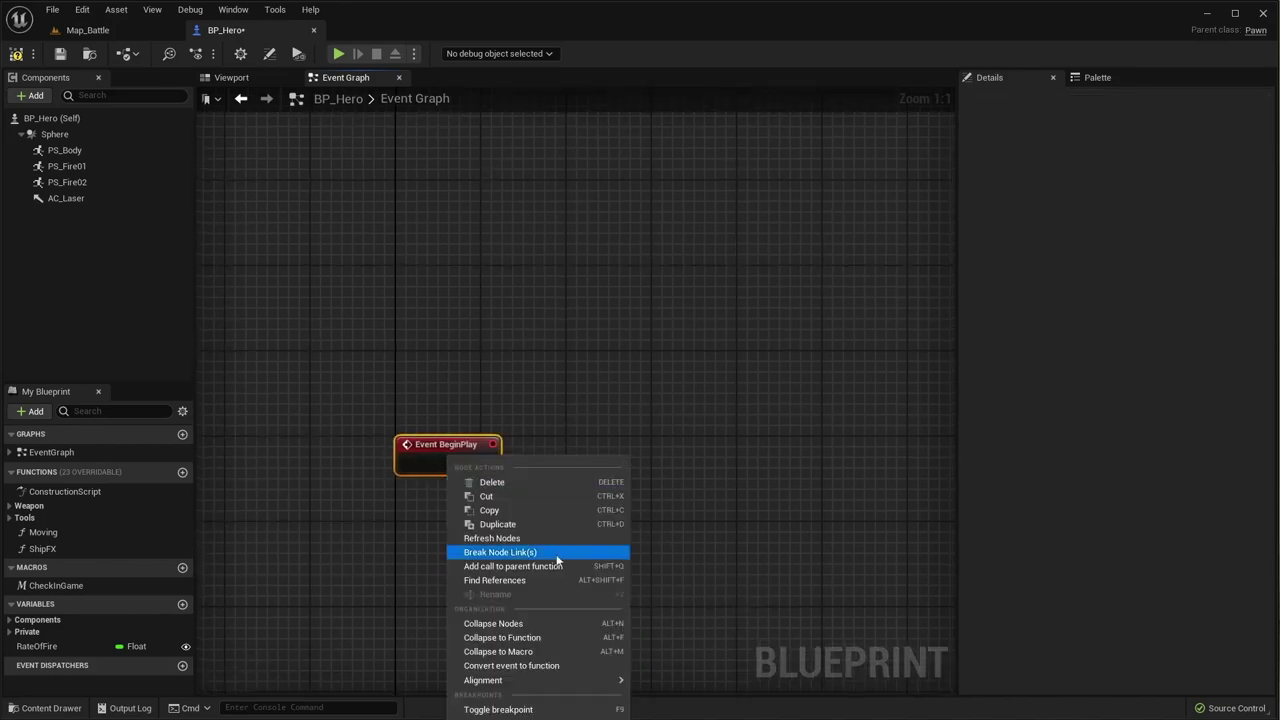
left_click(521, 565)
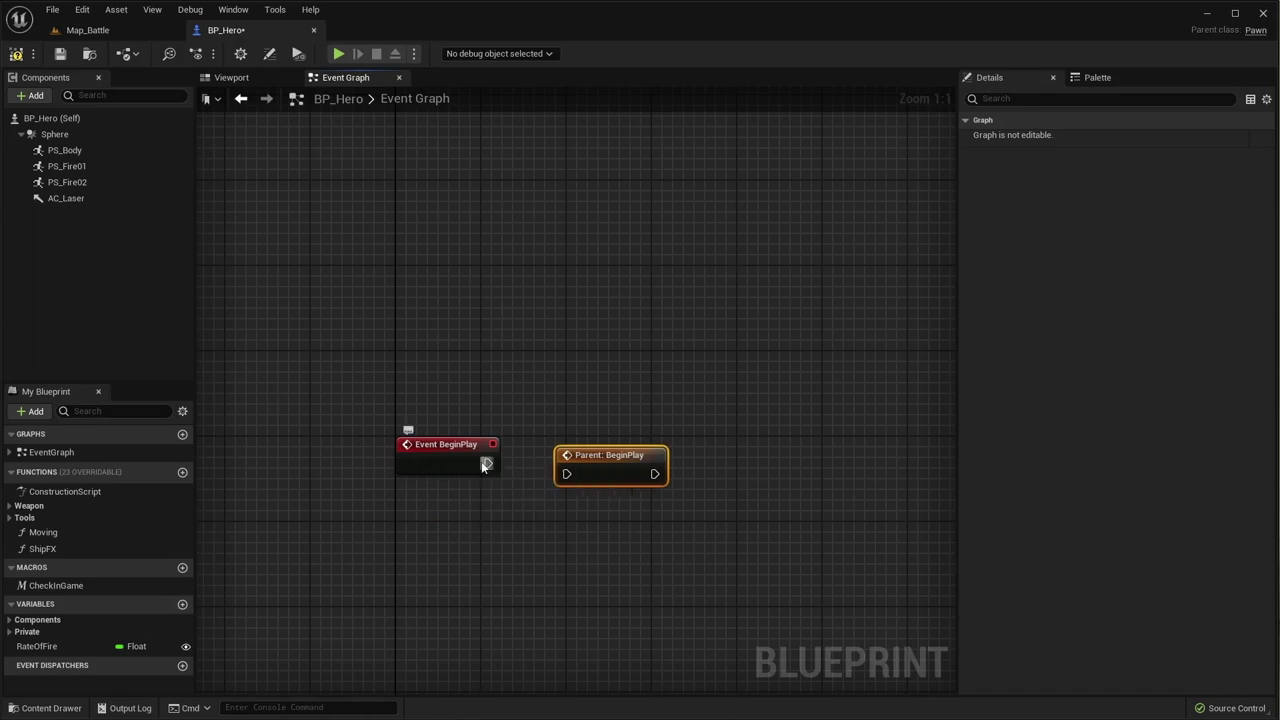
left_click_drag(488, 463, 609, 465)
left_click(630, 575)
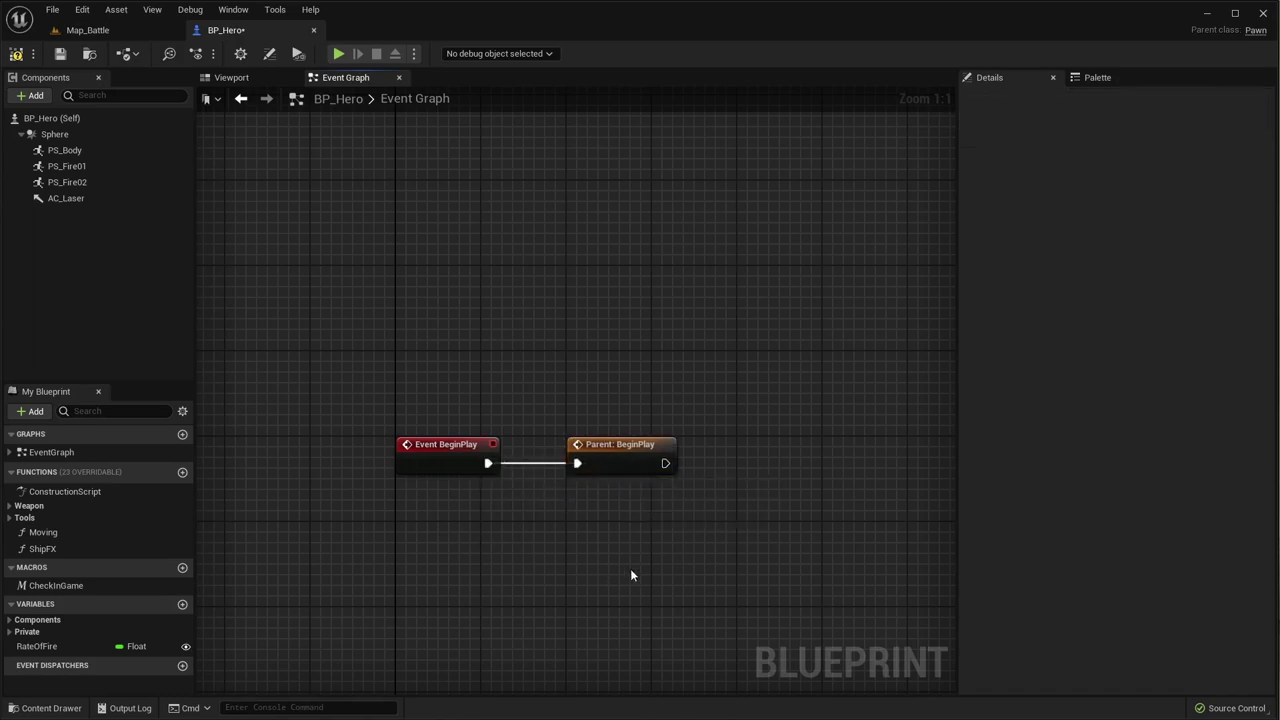
left_click_drag(636, 564, 491, 403)
key("Delete")
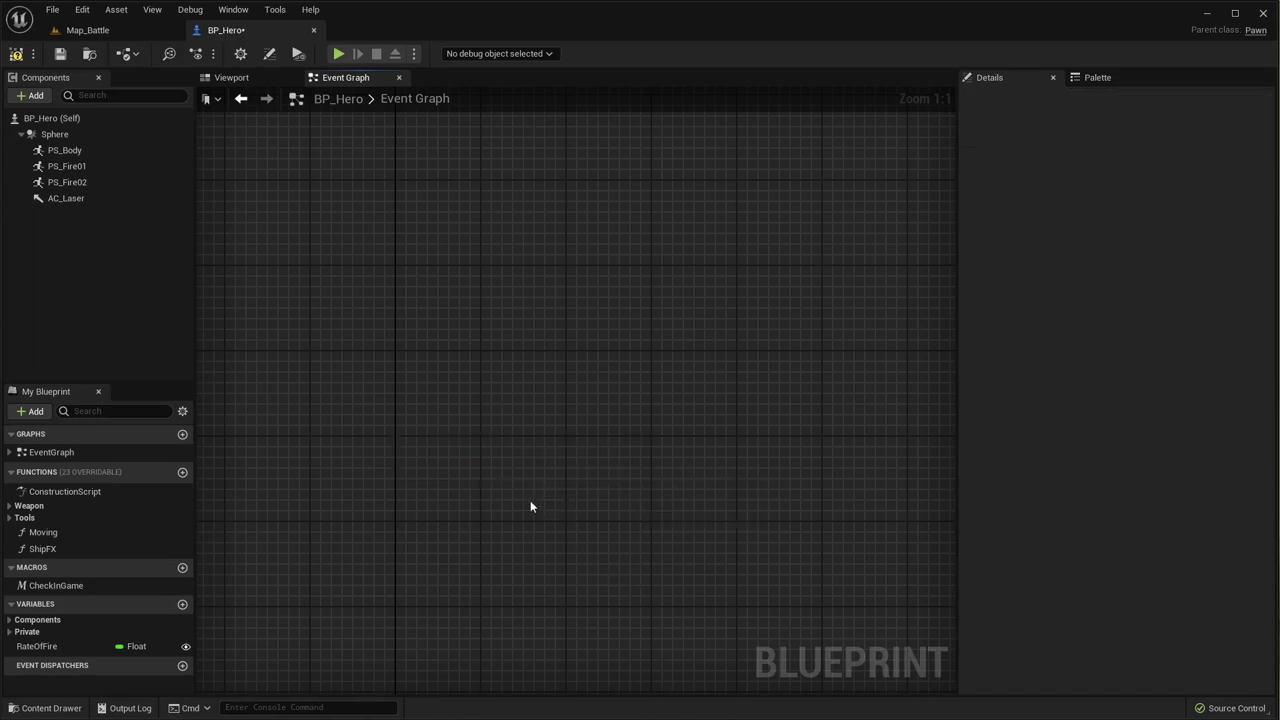
right_click(530, 499)
key("Escape")
mouse_move(546, 482)
right_mouse_down()
mouse_move(558, 486)
mouse_move(528, 477)
mouse_move(581, 441)
right_mouse_up()
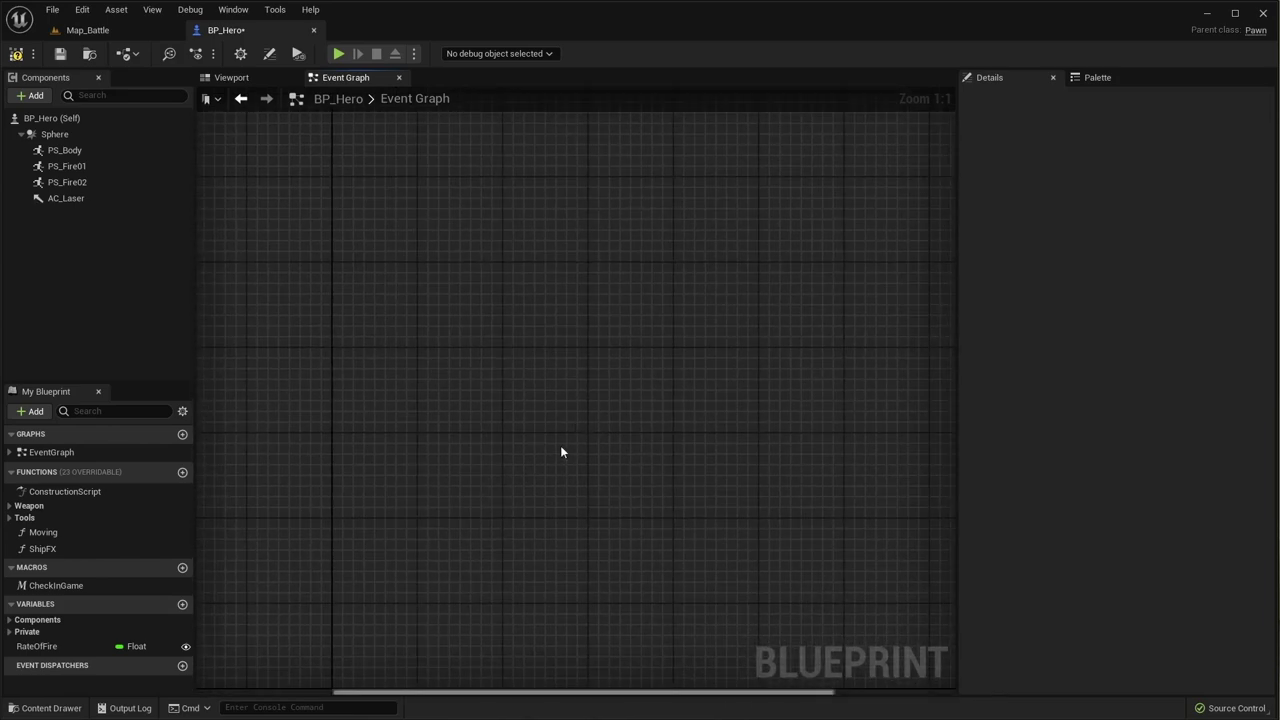
mouse_move(483, 489)
right_mouse_down()
mouse_move(511, 495)
mouse_move(498, 508)
right_mouse_up()
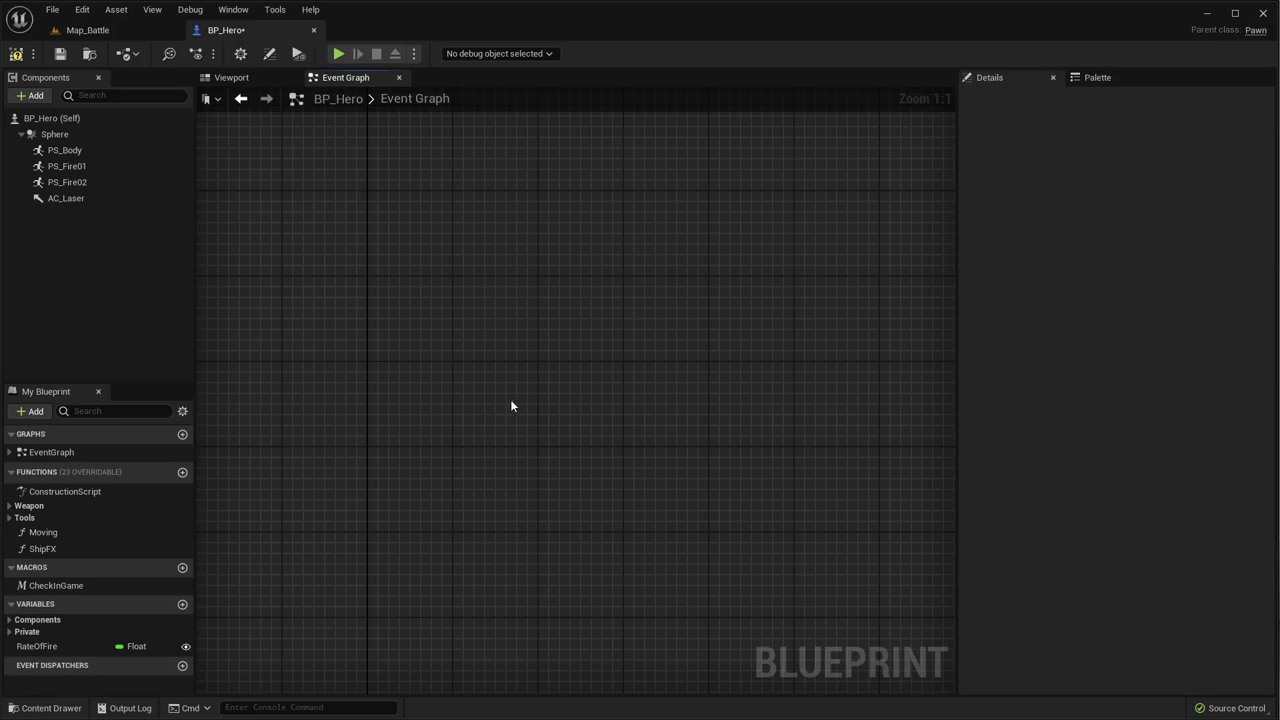
key("ctrl+v")
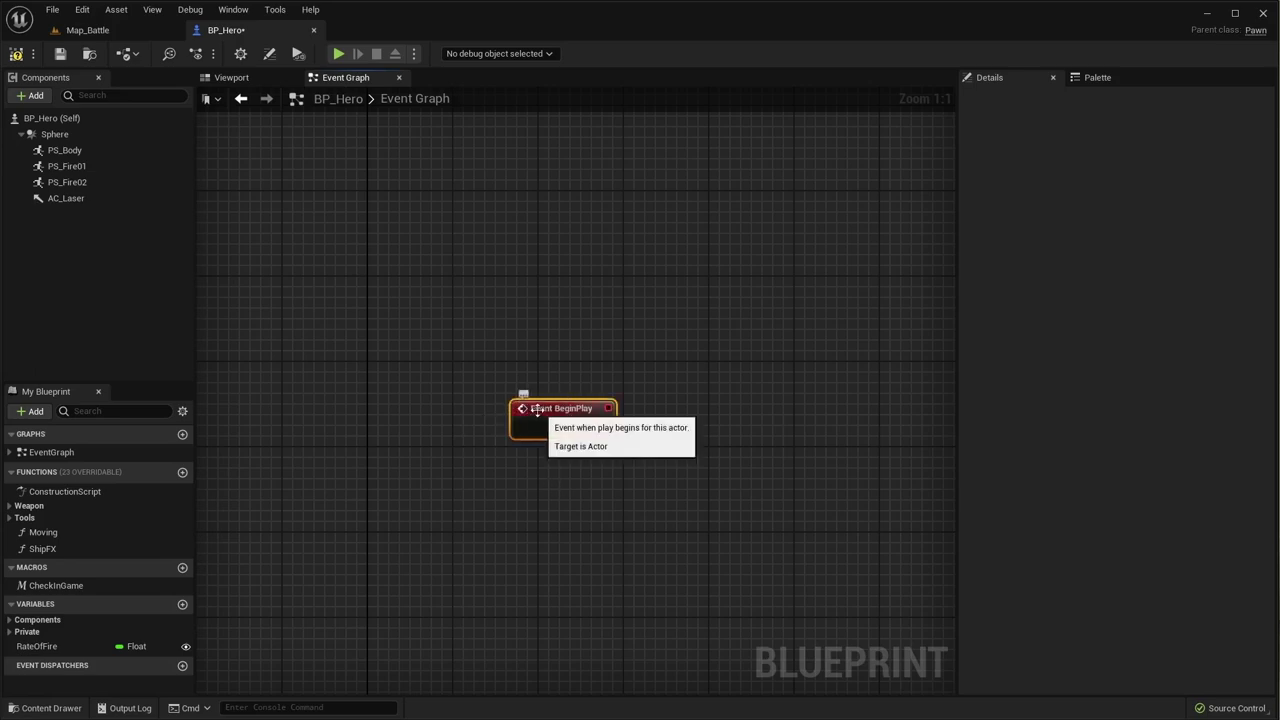
left_click_drag(537, 411, 395, 372)
left_click(492, 481)
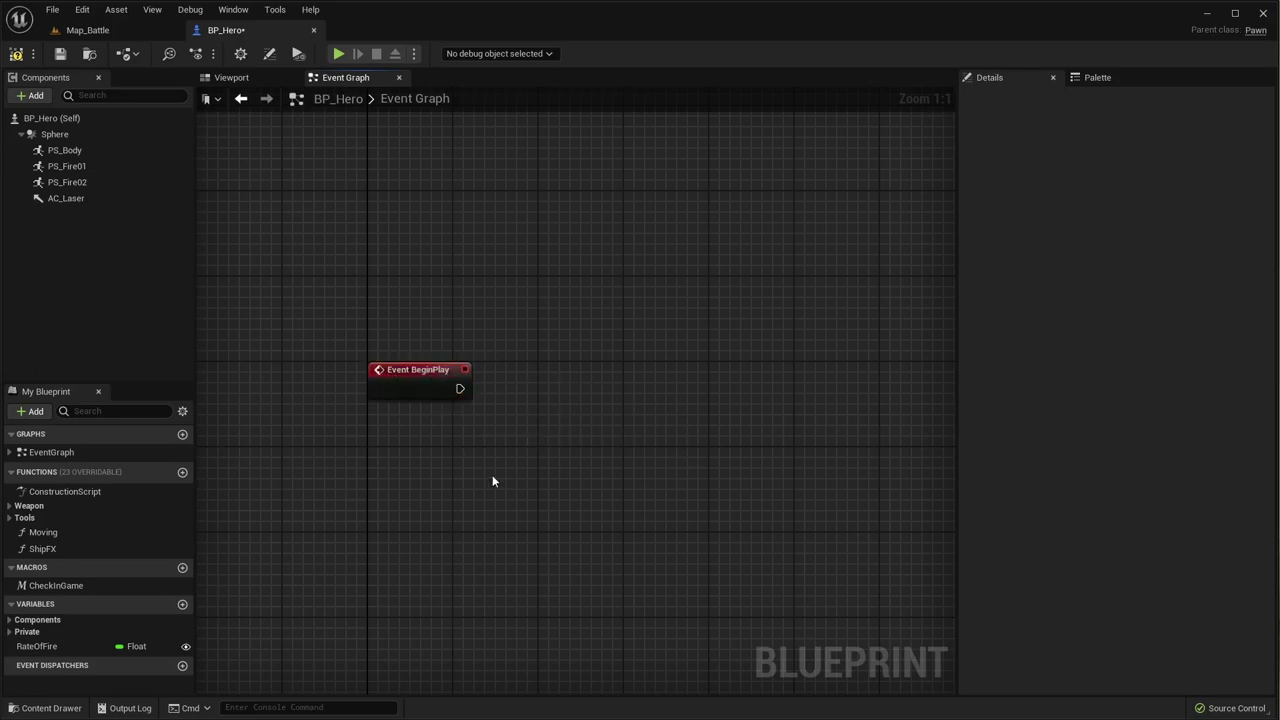
key("ctrl+v")
right_click_drag(700, 527, 640, 520)
left_click(623, 555)
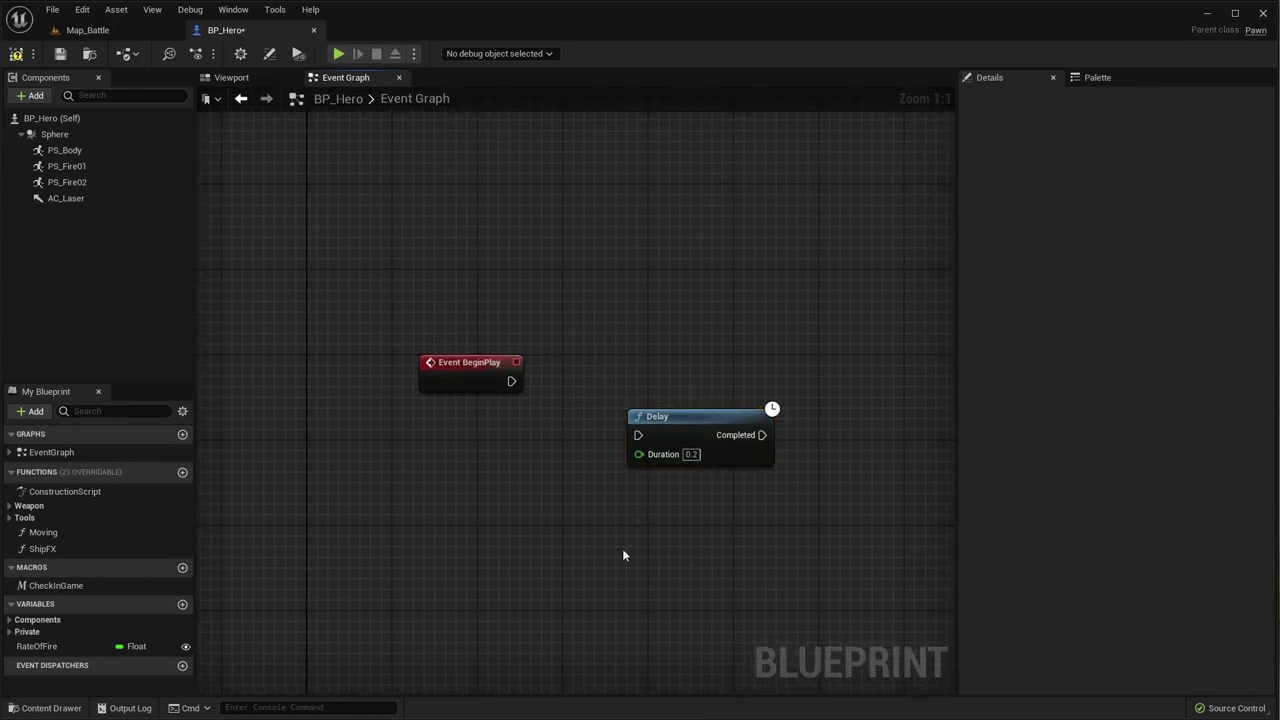
key("ctrl+v")
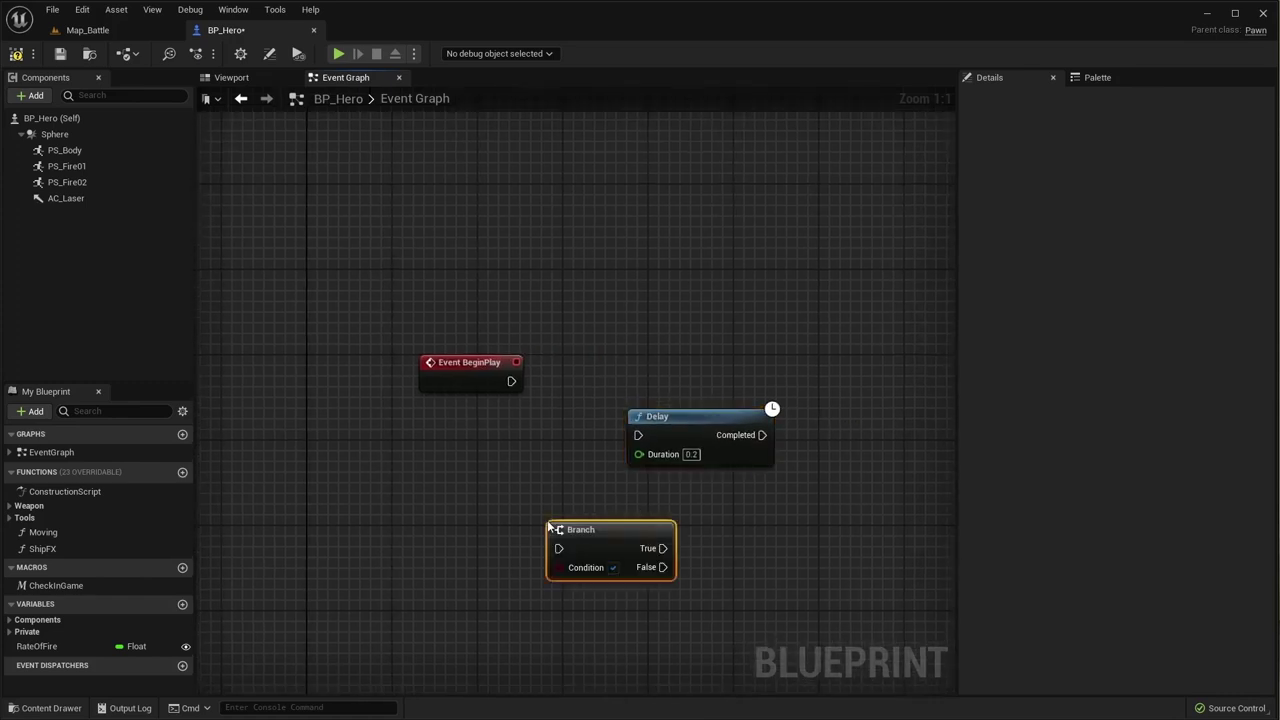
right_click_drag(565, 522, 465, 531)
left_click(447, 523)
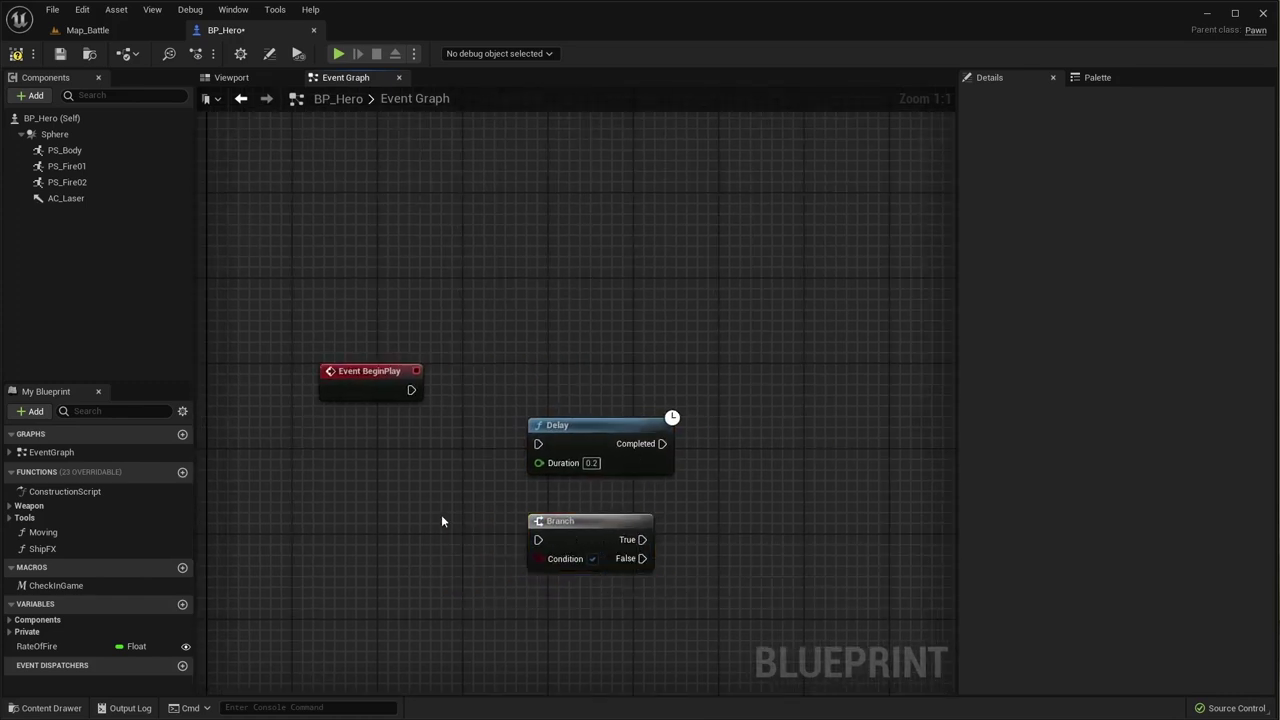
key("ctrl+v")
left_click_drag(609, 280, 652, 242)
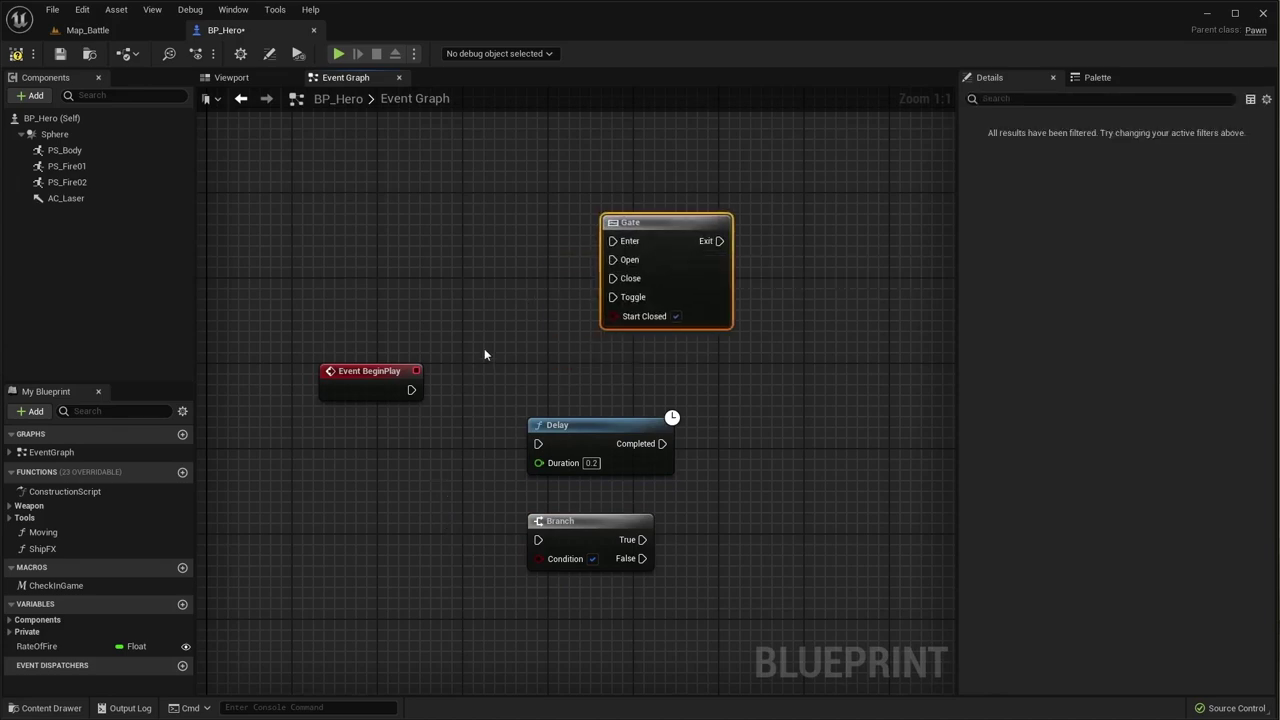
right_click_drag(484, 354, 549, 326)
left_click_drag(374, 196, 870, 590)
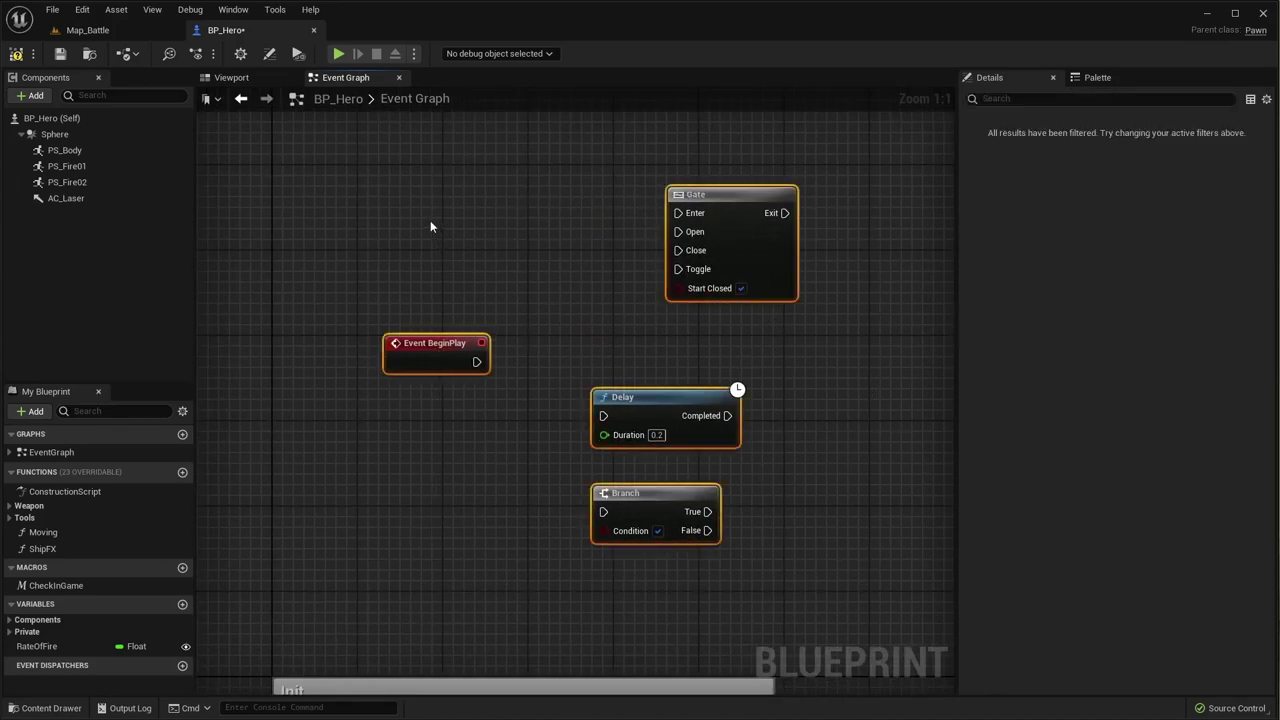
left_click_drag(428, 192, 768, 506)
key("Delete")
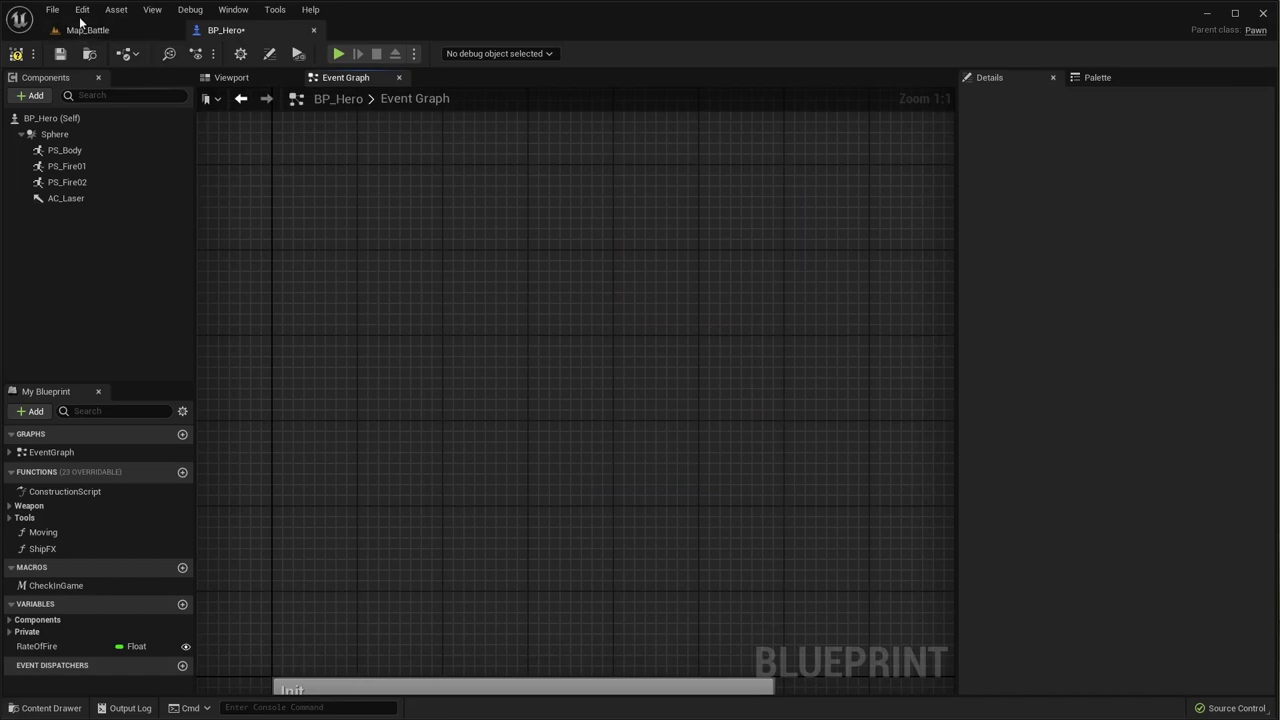
Step: Open Editor Preferences' Keyboard Shortcuts and scroll down to the Blueprint Editor bindings
left_click(82, 10)
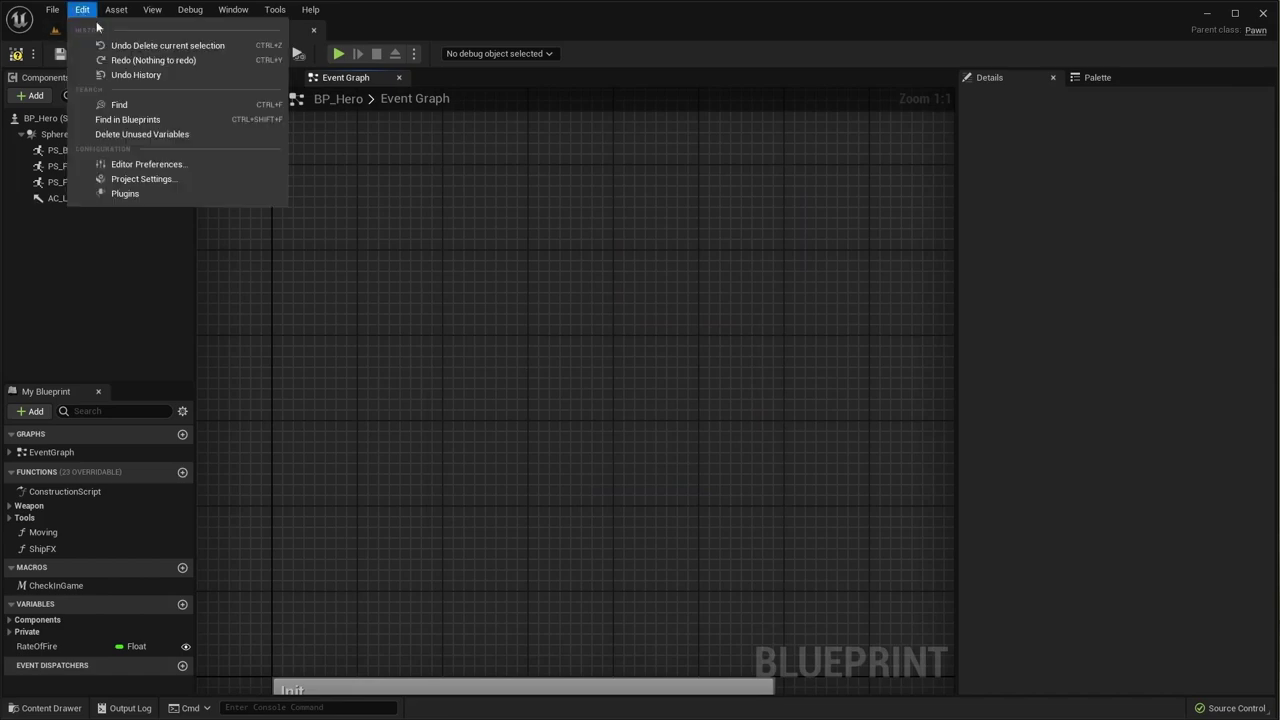
left_click(175, 170)
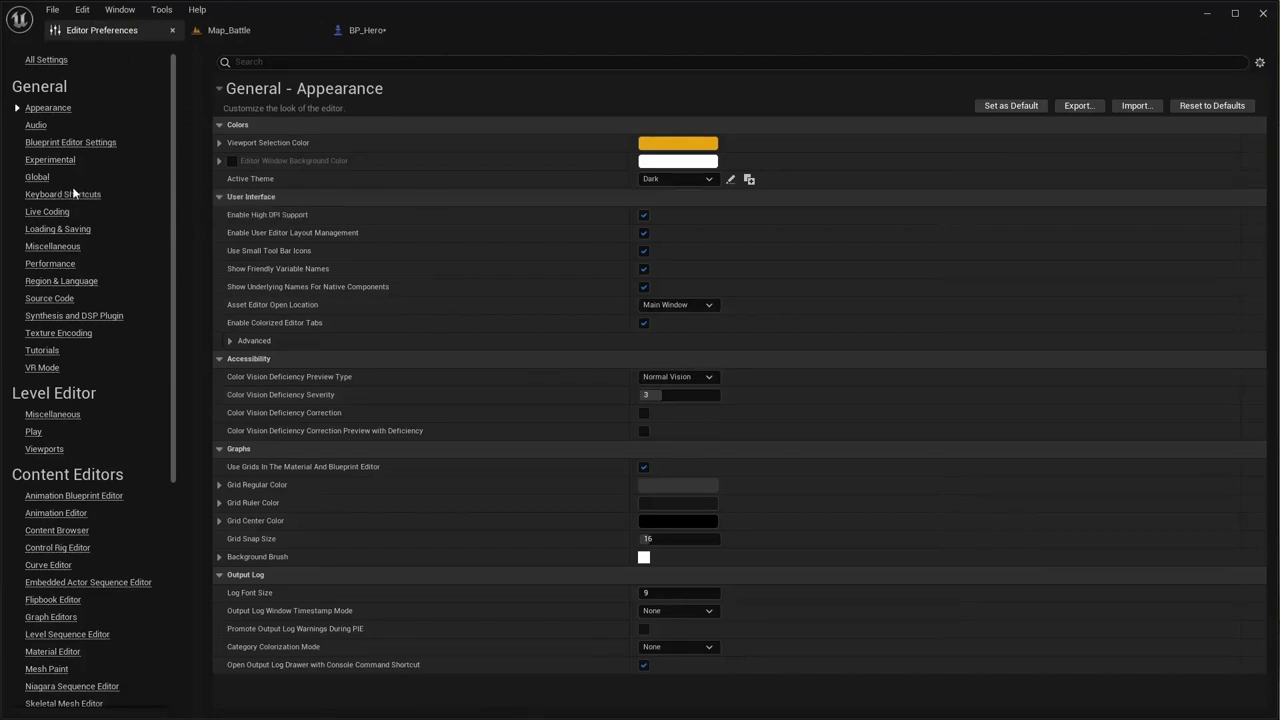
left_click(80, 198)
scroll(698, 215, "down", 1)
scroll(695, 260, "down", 2)
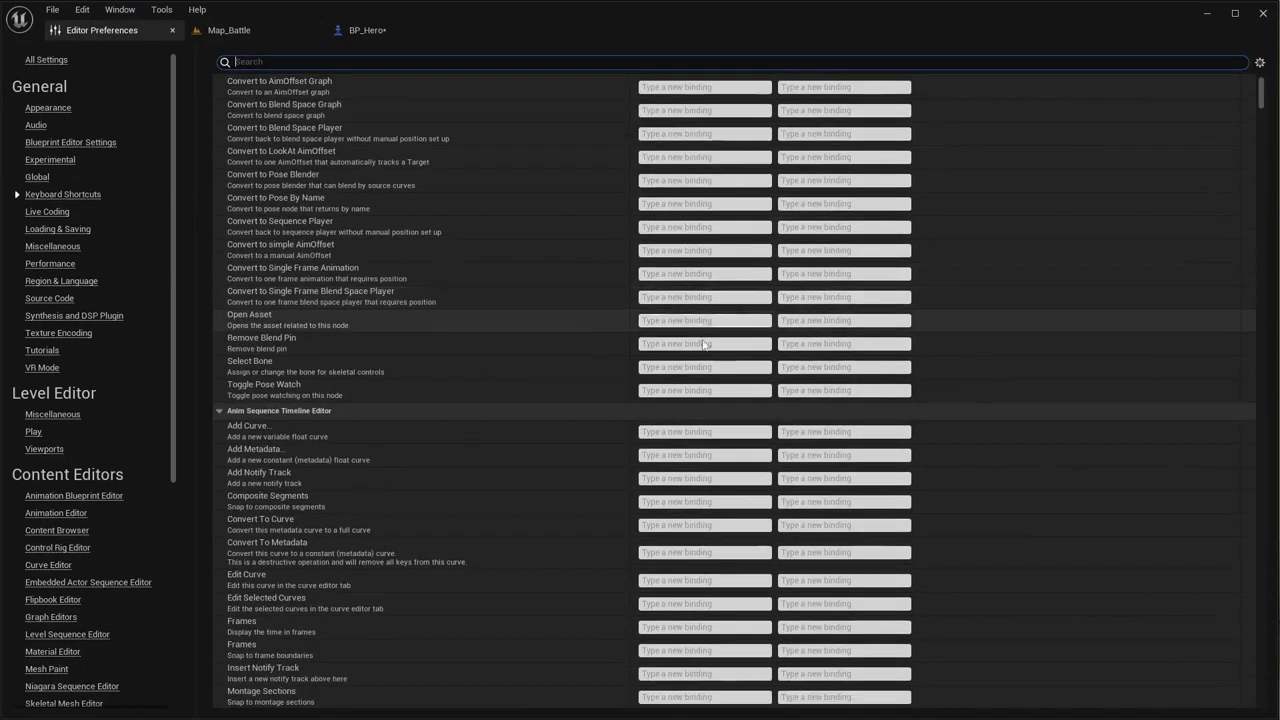
scroll(688, 330, "down", 5)
scroll(680, 410, "down", 3)
scroll(680, 432, "down", 5)
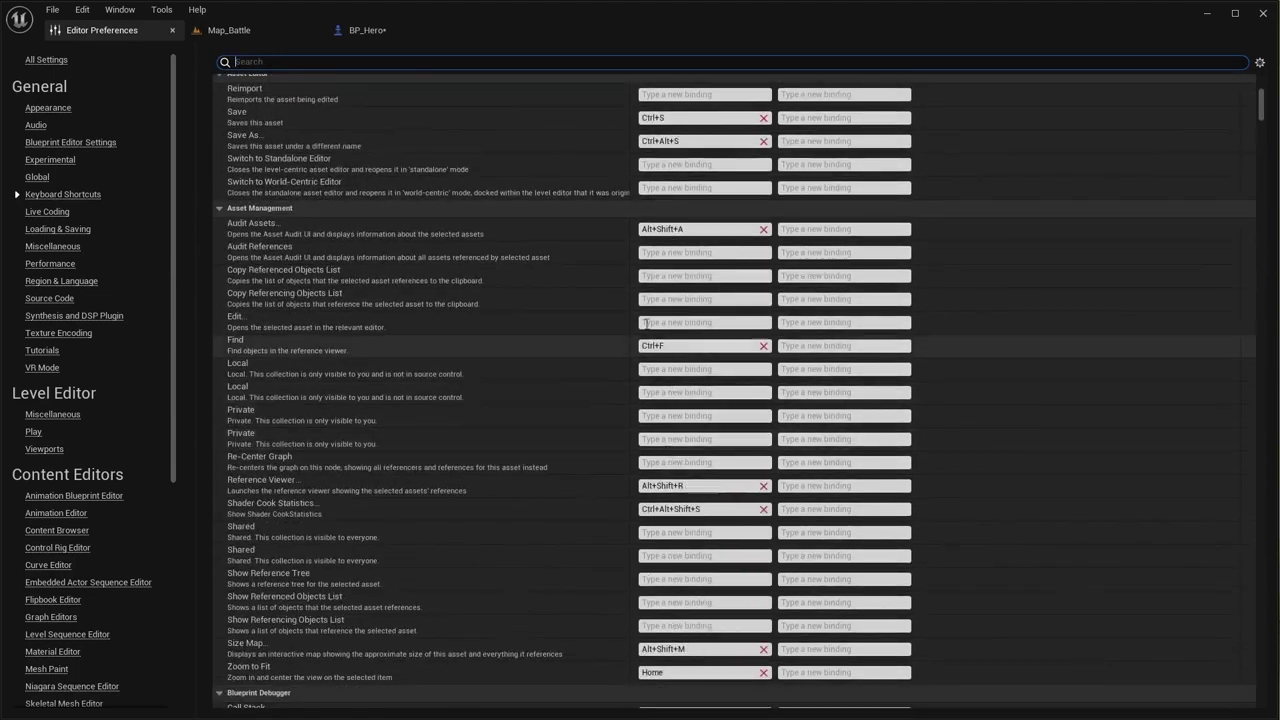
scroll(740, 476, "down", 5)
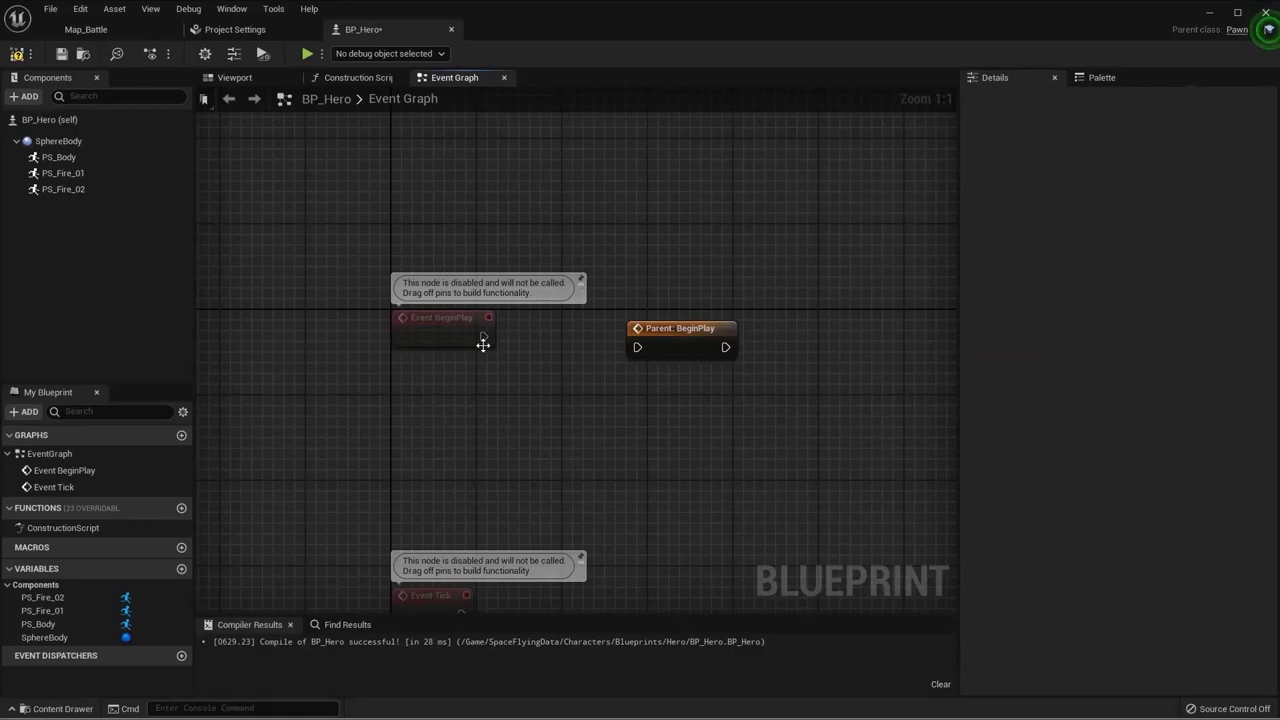
mouse_move(484, 336)
left_mouse_down()
mouse_move(637, 347)
mouse_move(595, 333)
left_mouse_up()
left_click(596, 384)
right_click_drag(597, 389, 581, 342)
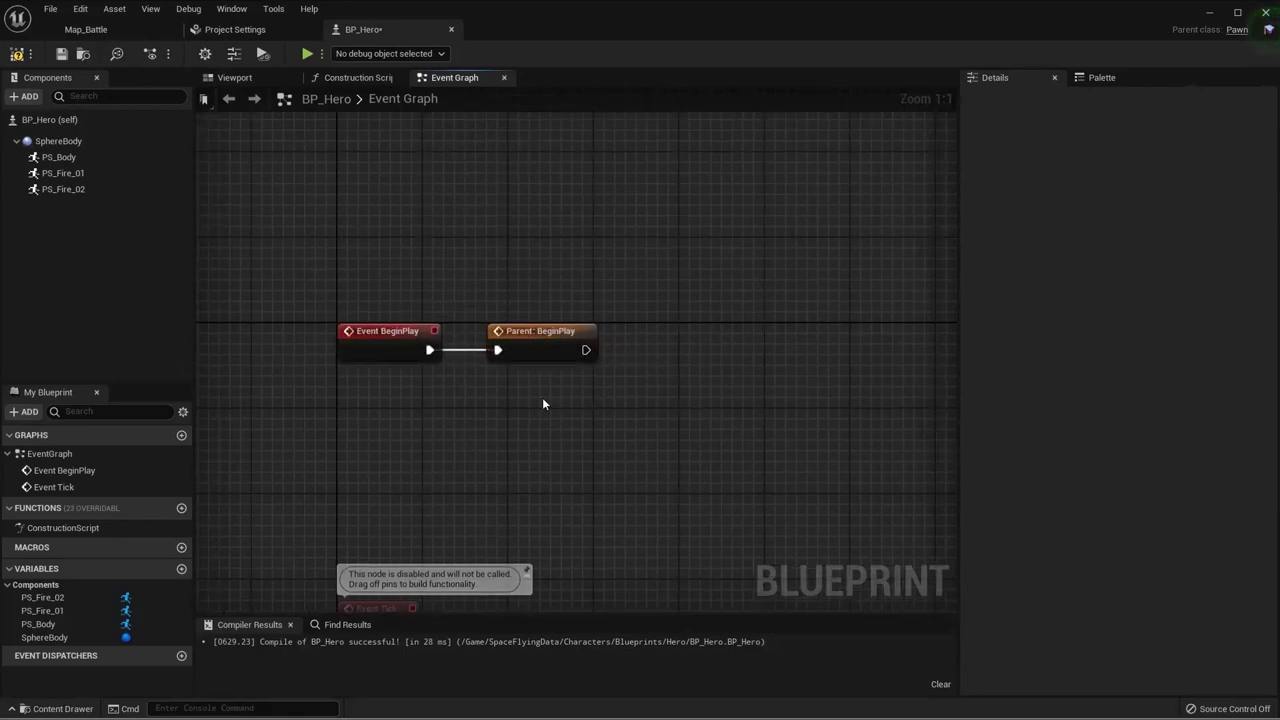
left_click_drag(265, 207, 500, 366)
right_click_drag(286, 466, 360, 374)
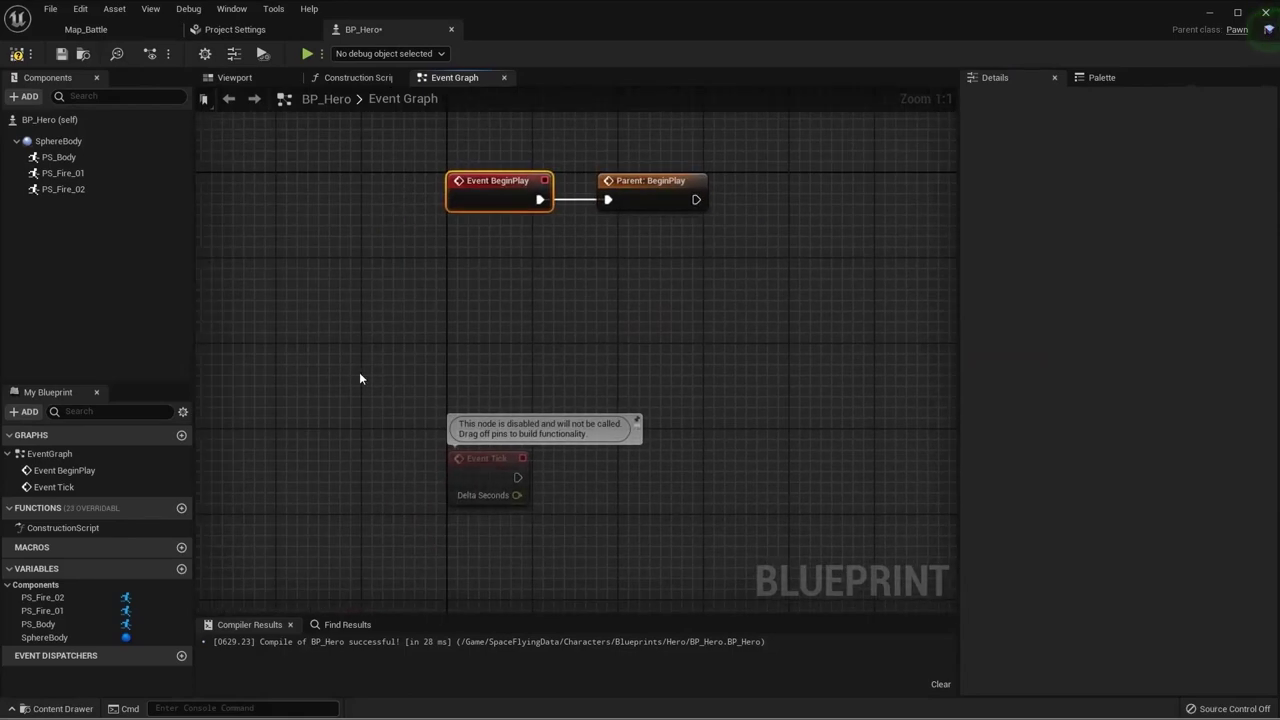
left_click(490, 470)
right_click_drag(396, 258, 402, 318)
left_click_drag(402, 318, 620, 423)
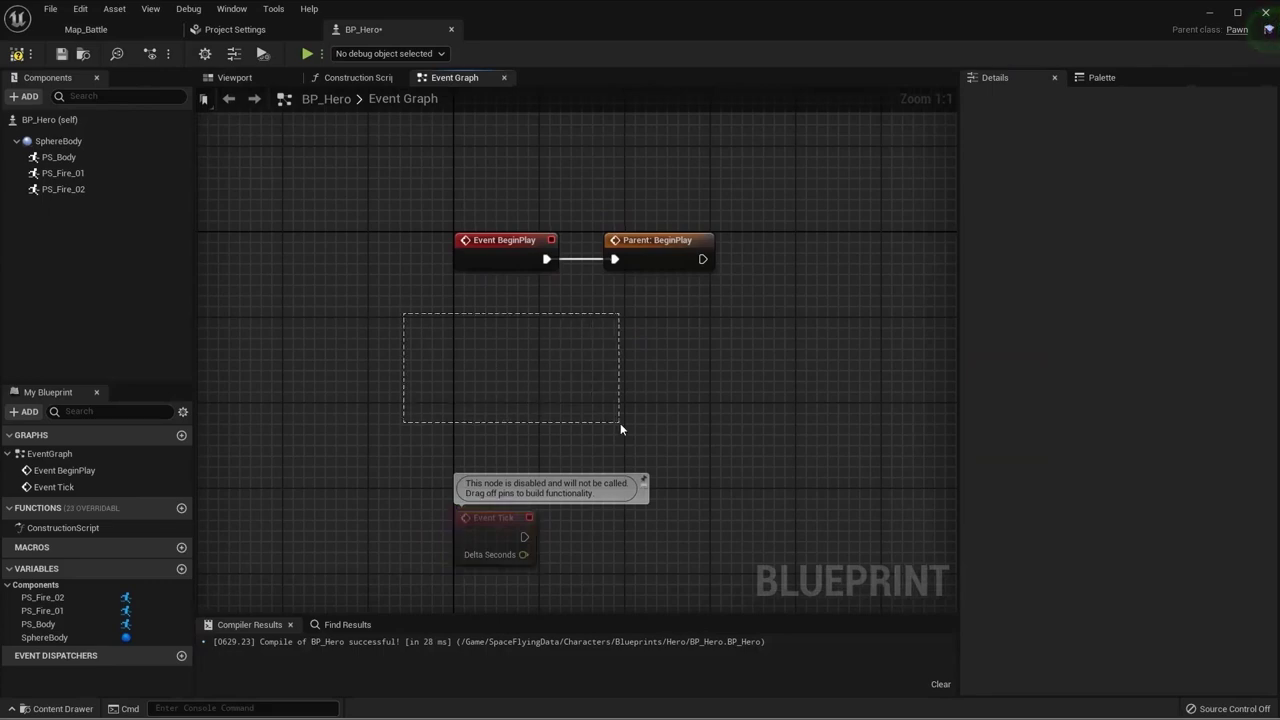
right_click_drag(618, 422, 540, 423)
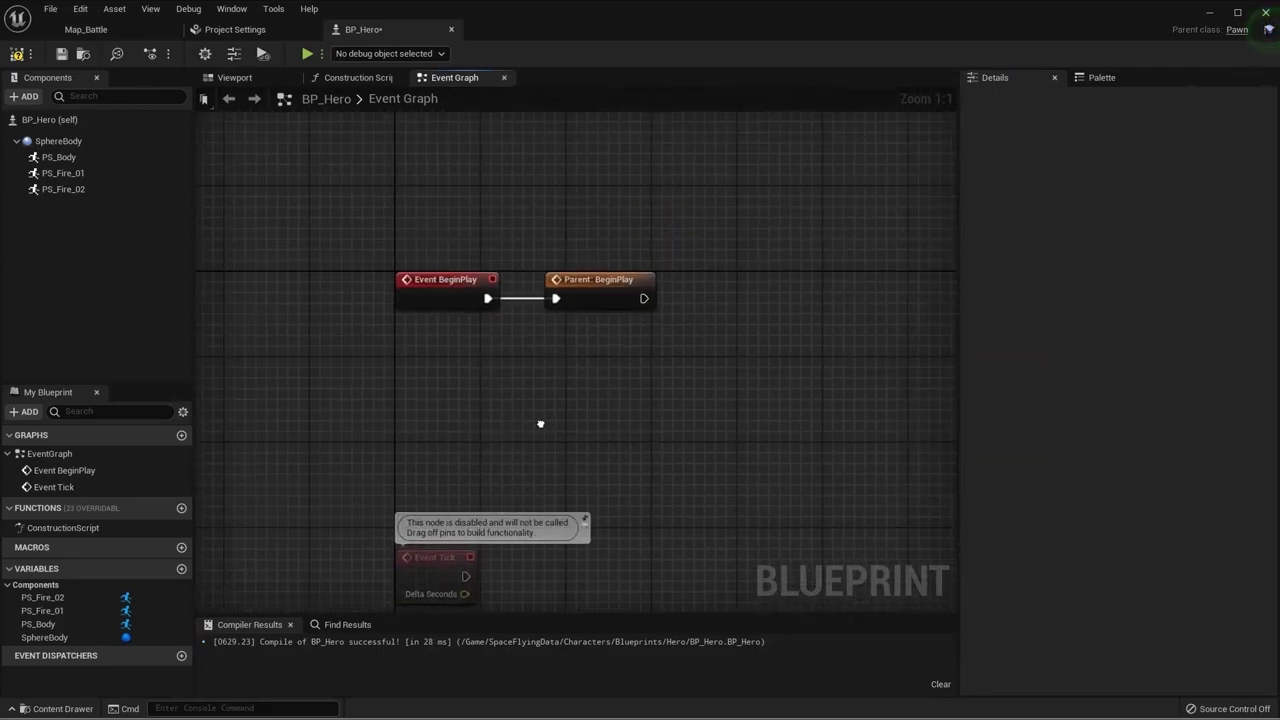
left_click_drag(320, 199, 536, 397)
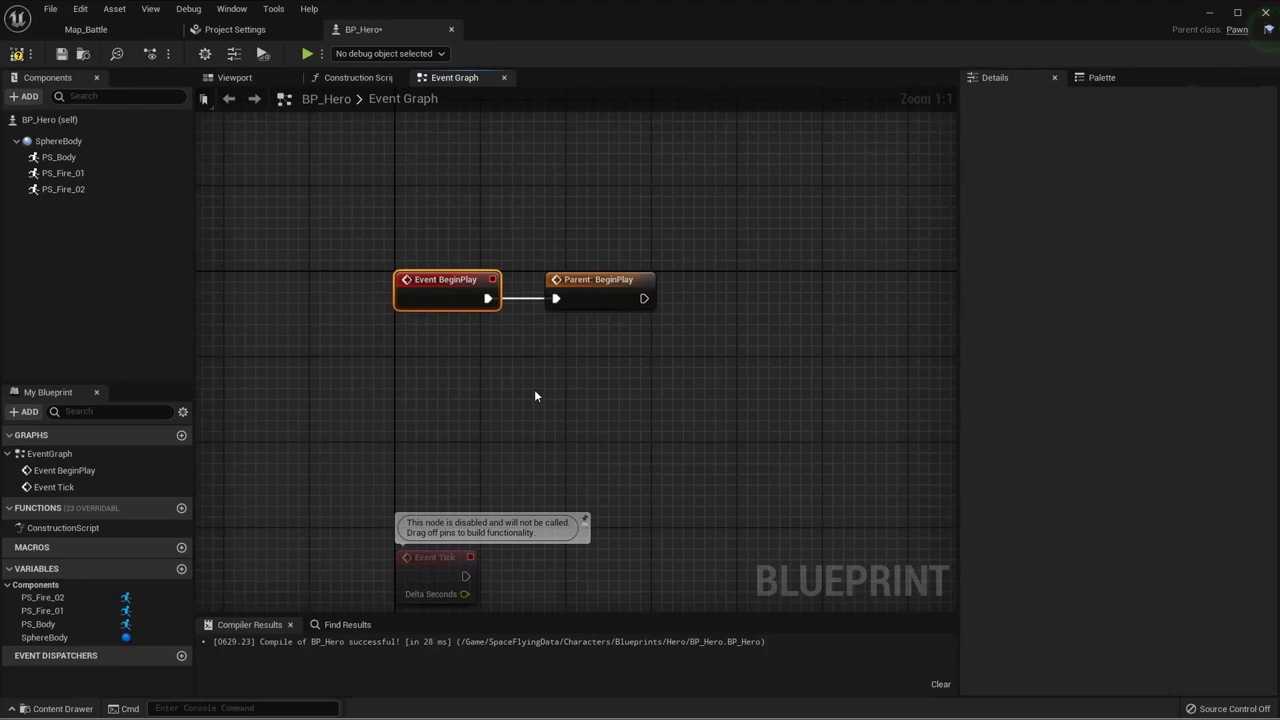
left_click_drag(550, 324, 569, 331)
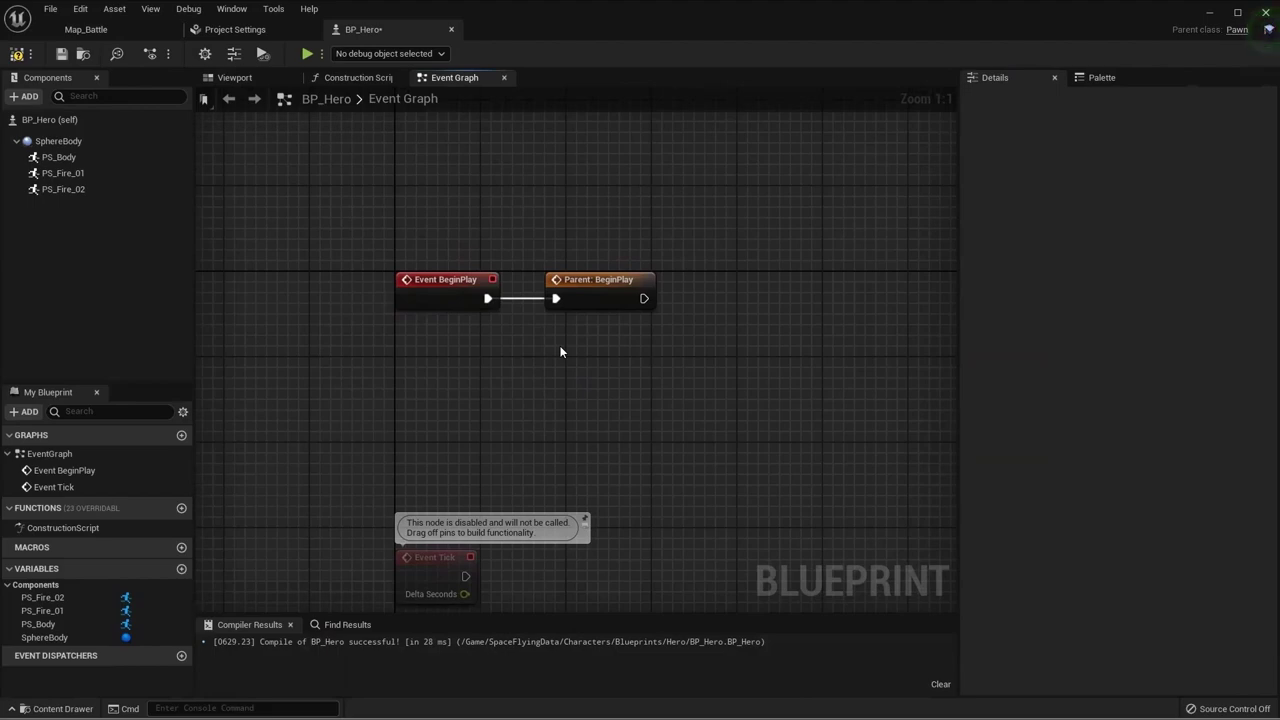
right_click_drag(560, 351, 451, 348)
left_click_drag(248, 206, 627, 371)
left_click(634, 357)
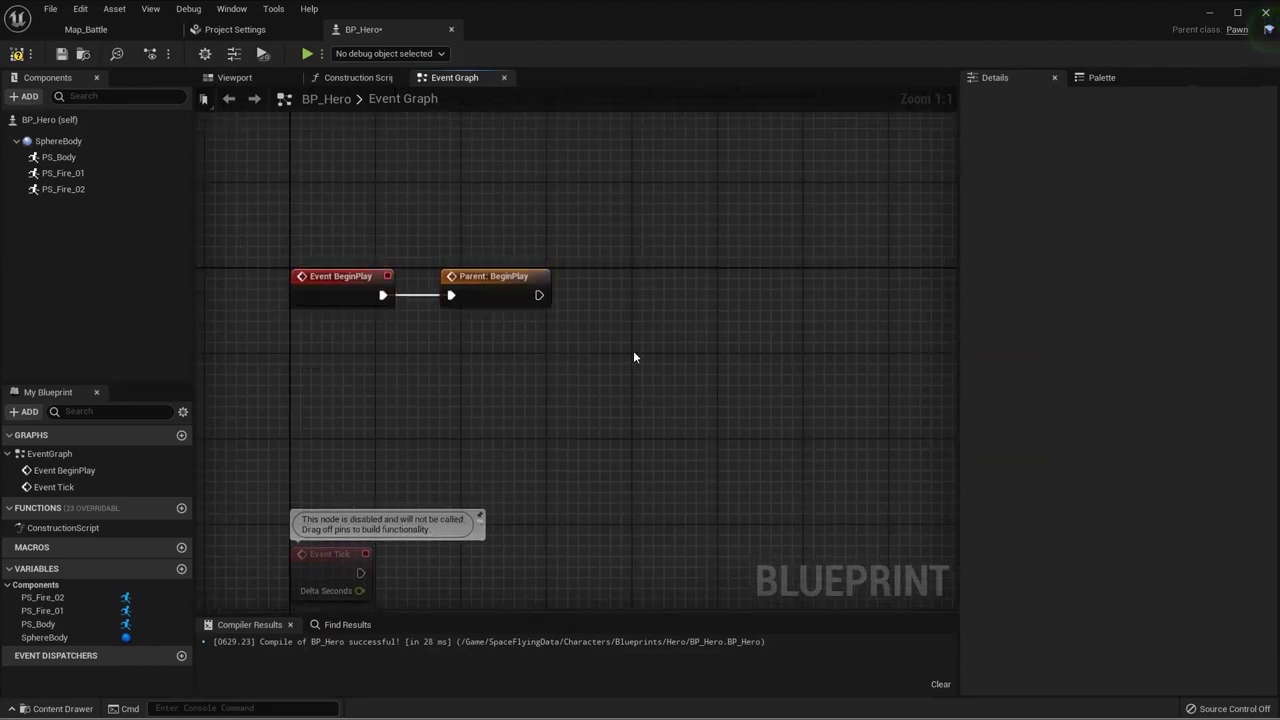
mouse_move(634, 357)
right_mouse_down()
mouse_move(523, 371)
mouse_move(683, 335)
right_mouse_up()
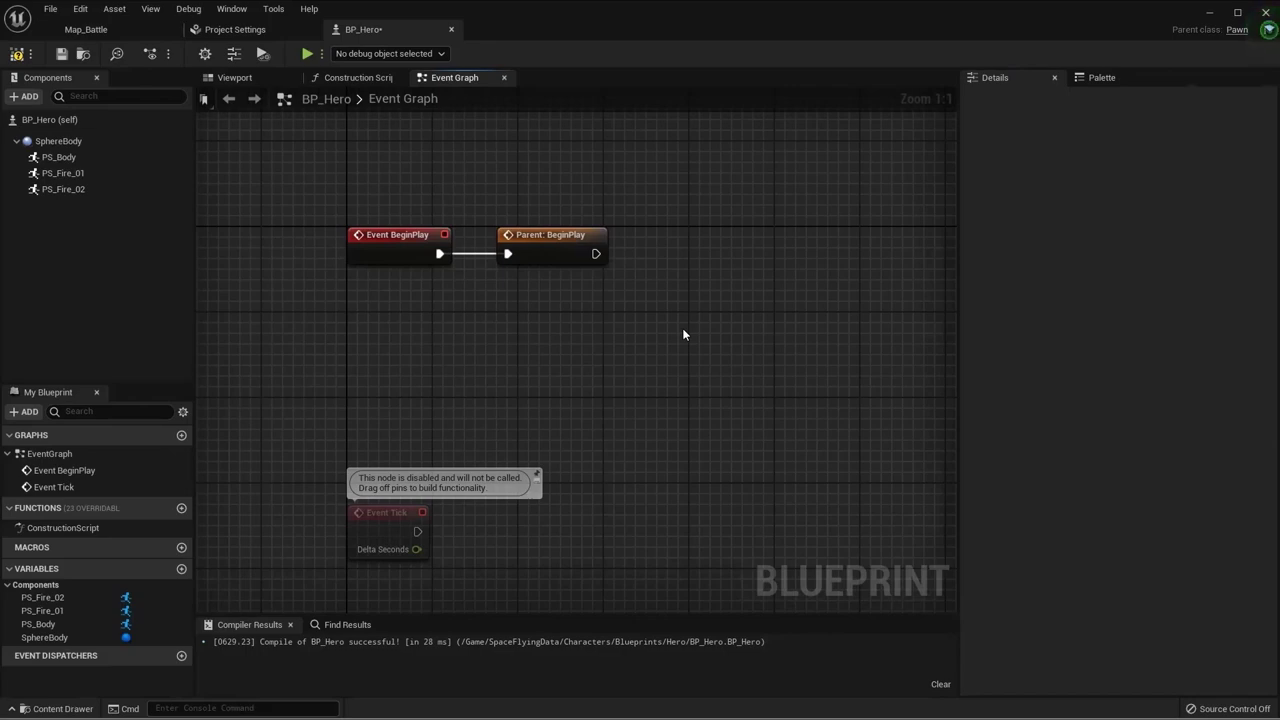
Step: Name the new function InitHero and wire its call after Parent: BeginPlay
right_click_drag(684, 335, 589, 404)
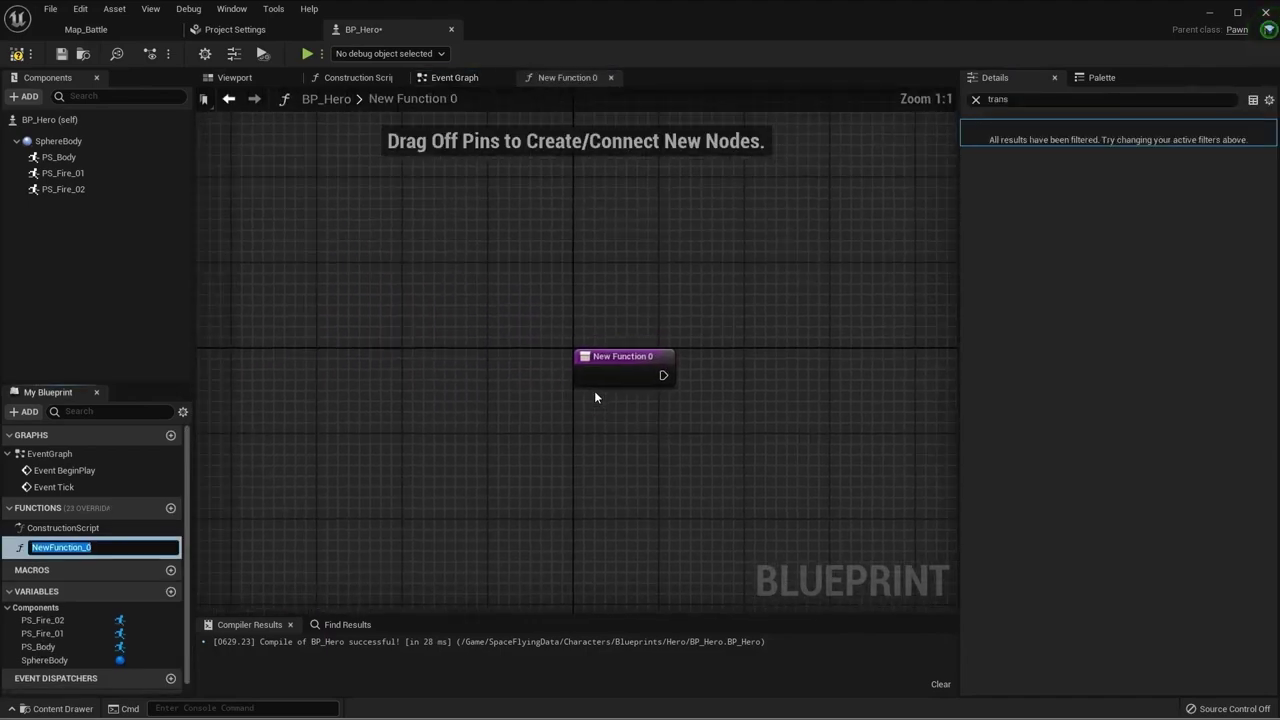
type("Init")
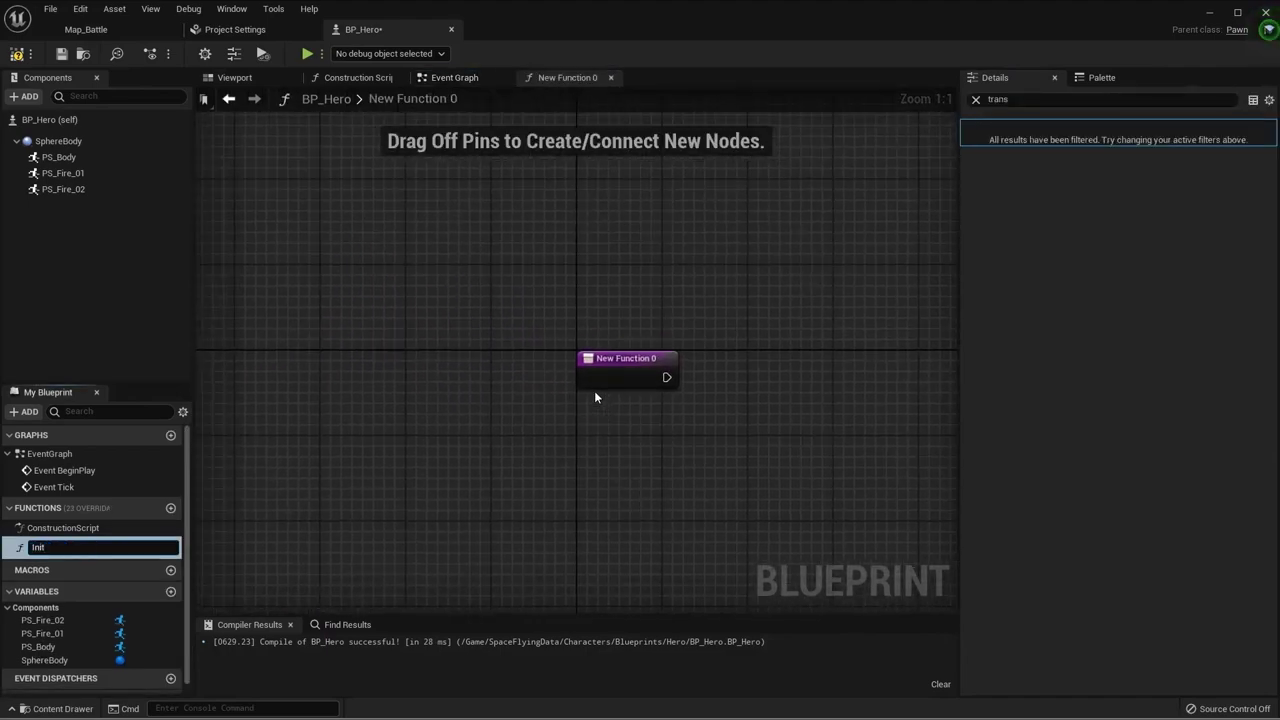
type("Hero")
key("Return")
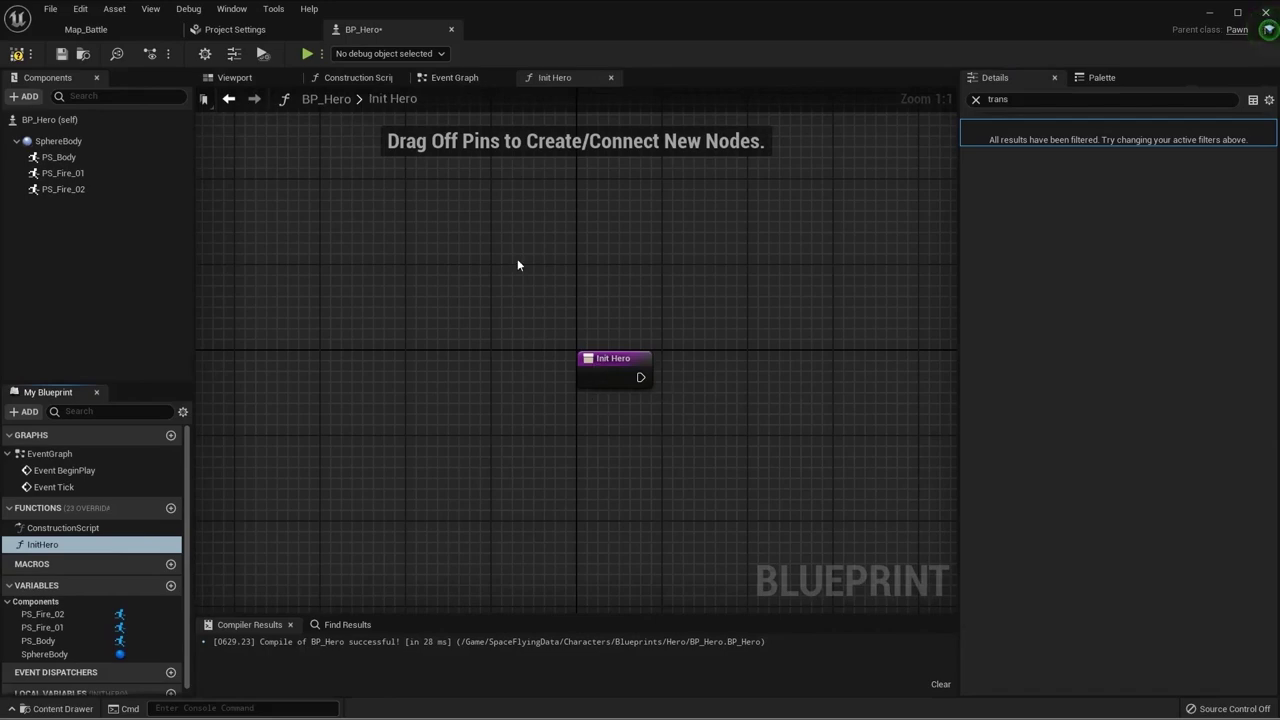
left_click(468, 77)
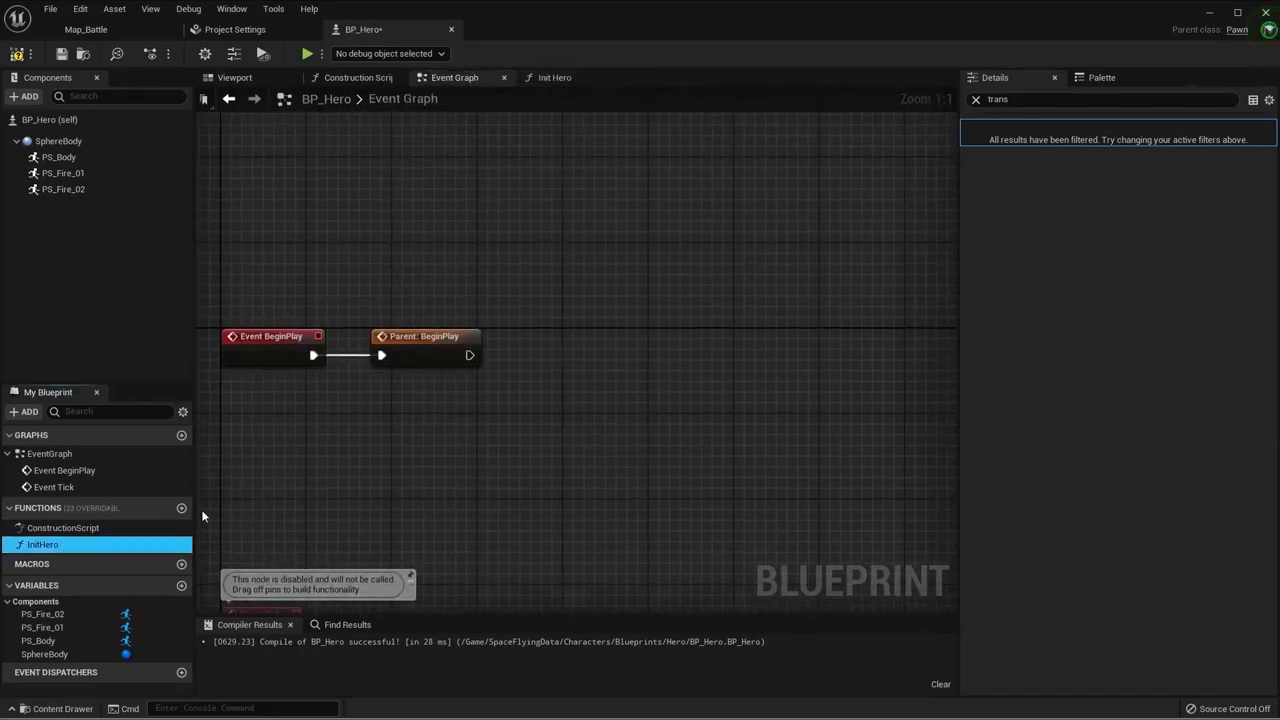
left_click_drag(42, 544, 645, 335)
mouse_move(469, 355)
left_mouse_down()
mouse_move(653, 365)
mouse_move(614, 344)
left_mouse_up()
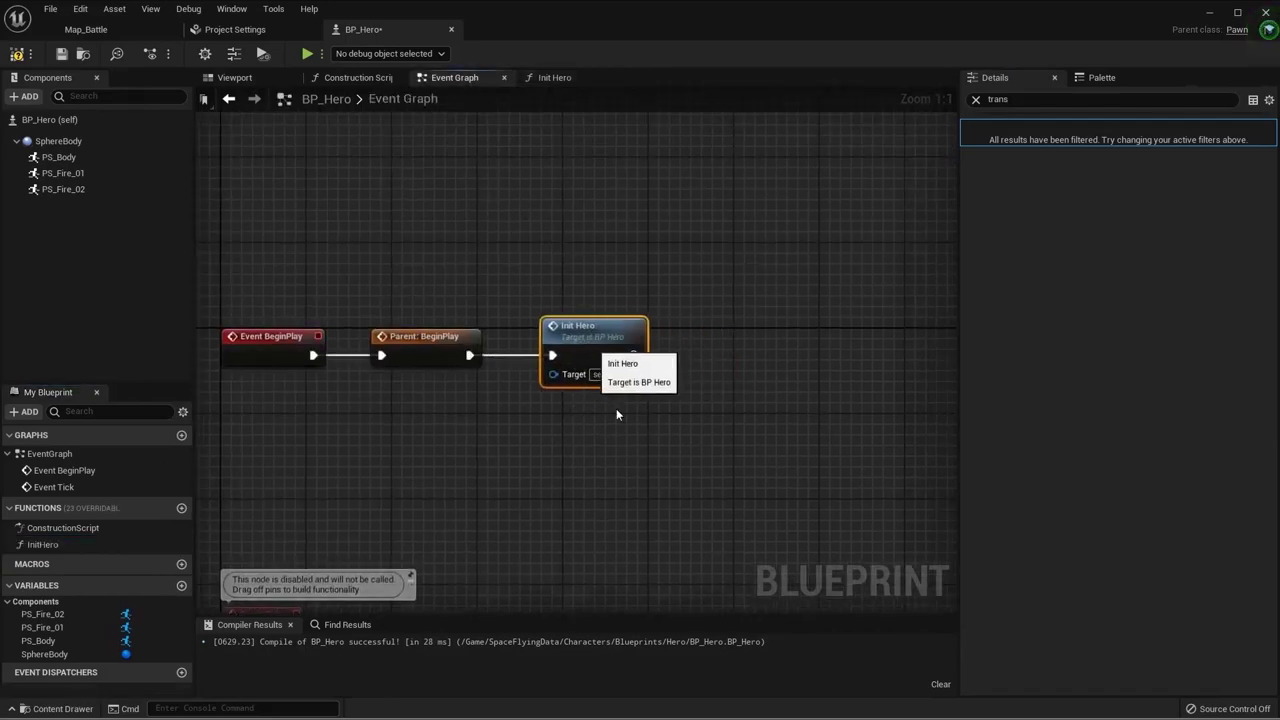
key("Home")
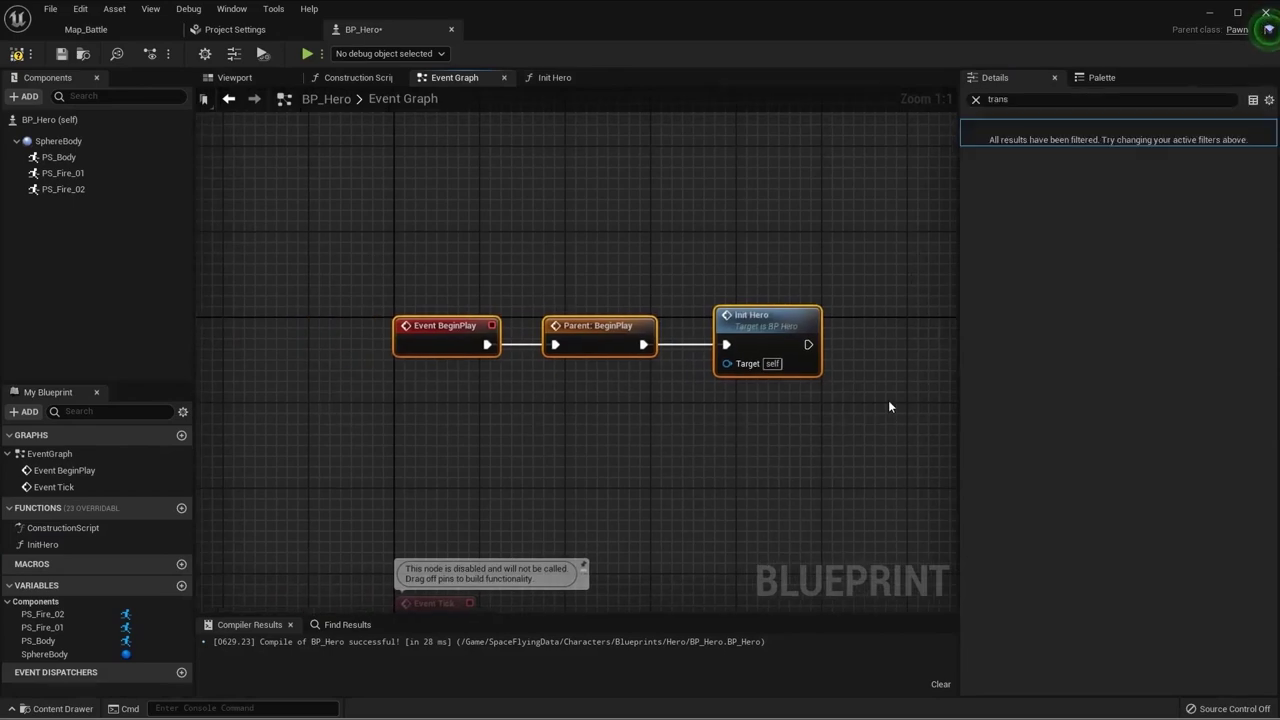
right_click_drag(865, 397, 770, 389)
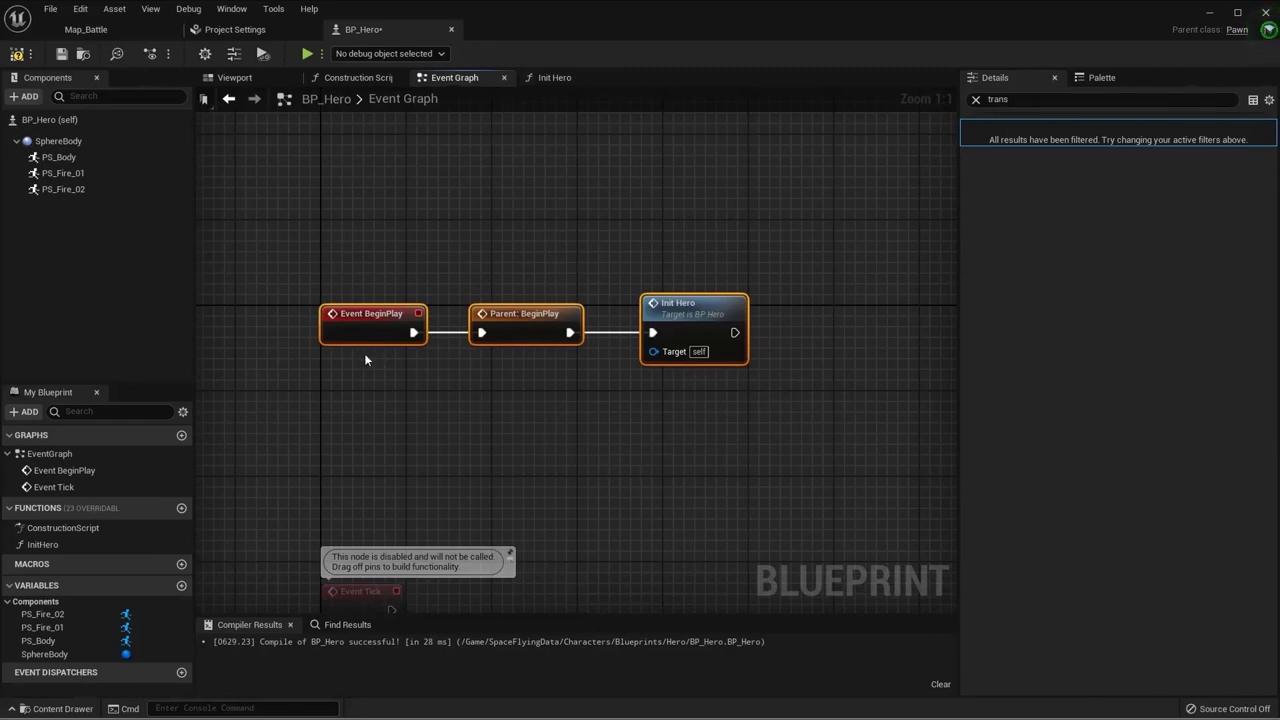
right_click(369, 325)
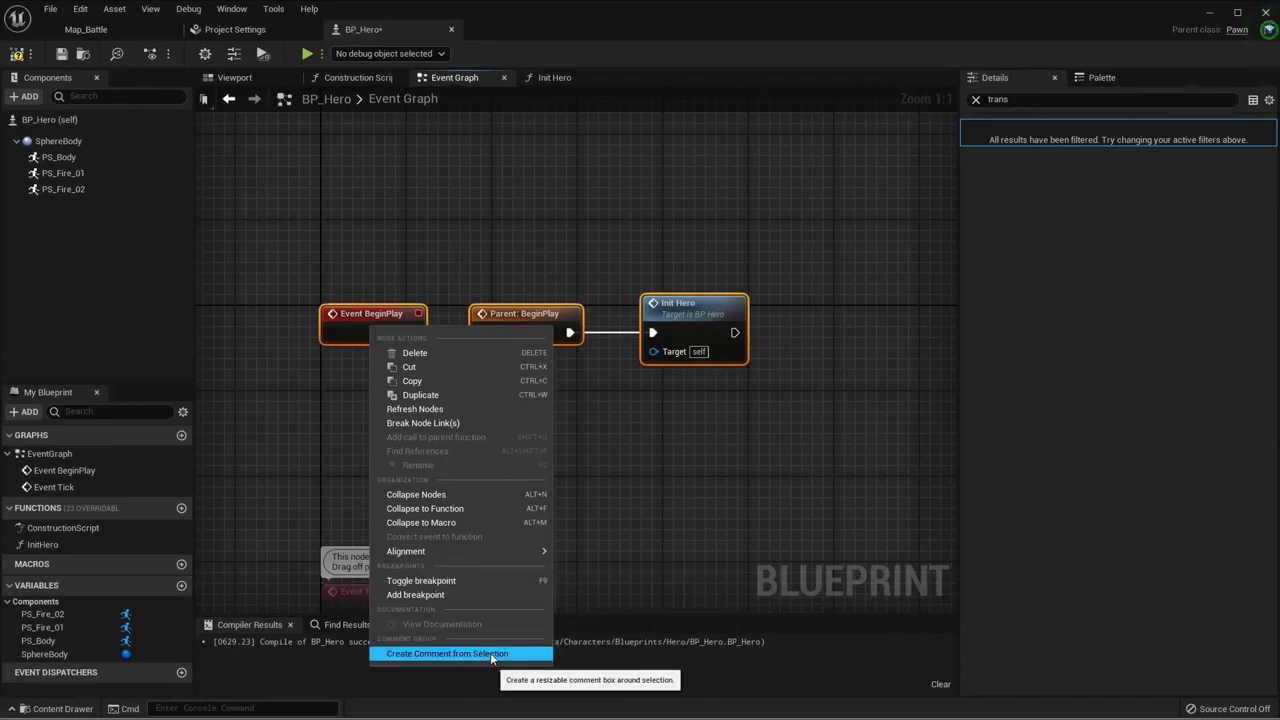
Step: Wrap the three BeginPlay nodes in a comment titled 'Init' and reposition it
left_click(453, 655)
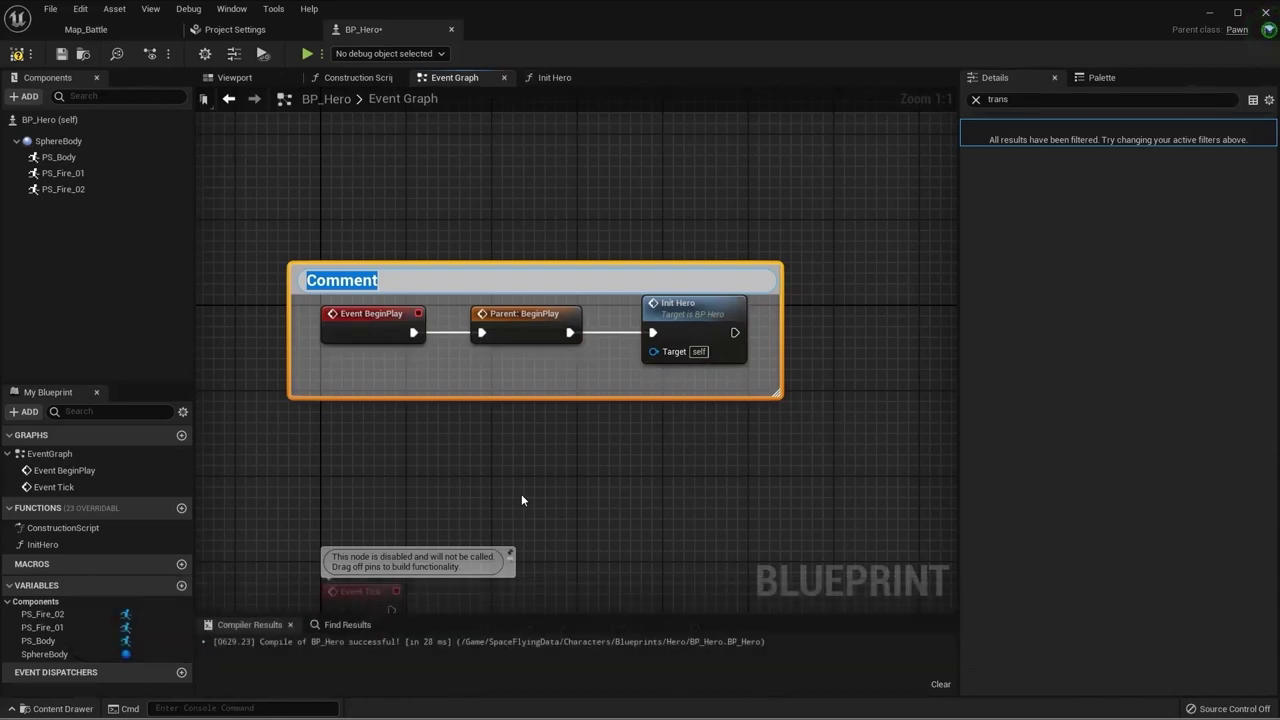
type("Init")
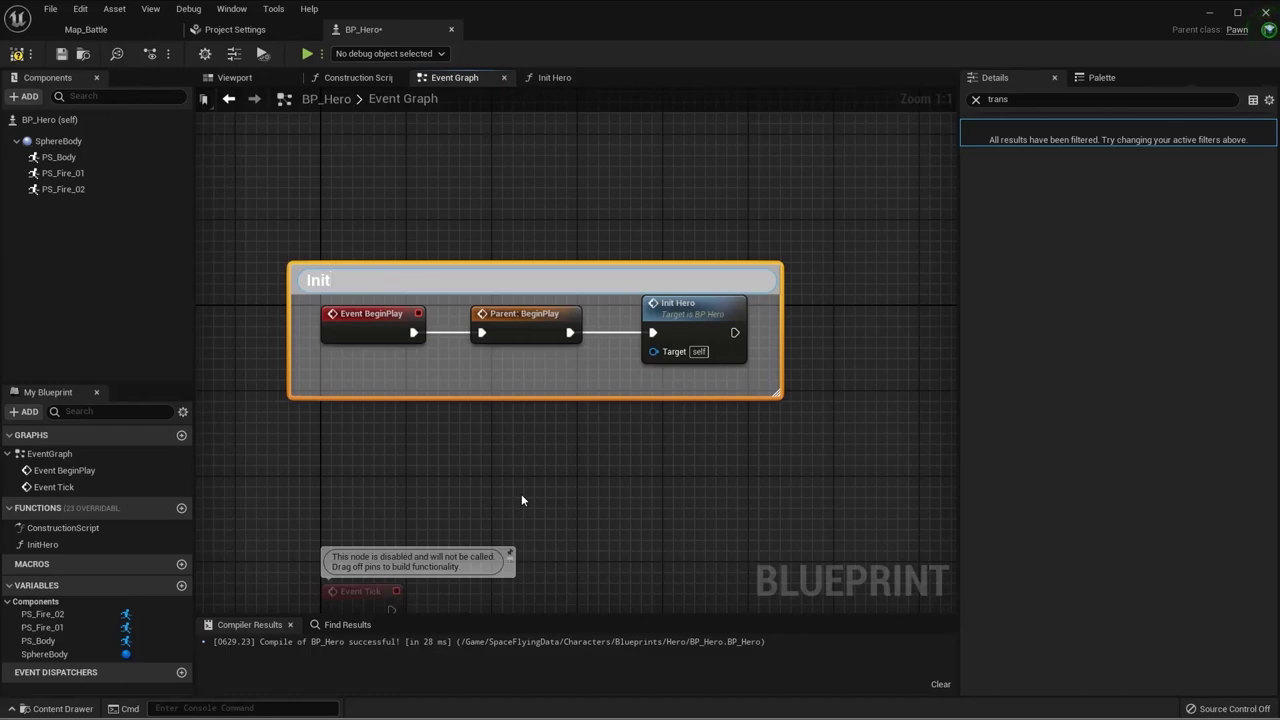
key("Return")
mouse_move(748, 481)
left_mouse_down()
mouse_move(377, 289)
mouse_move(405, 325)
left_mouse_up()
left_click(377, 257)
right_click_drag(377, 257, 537, 297)
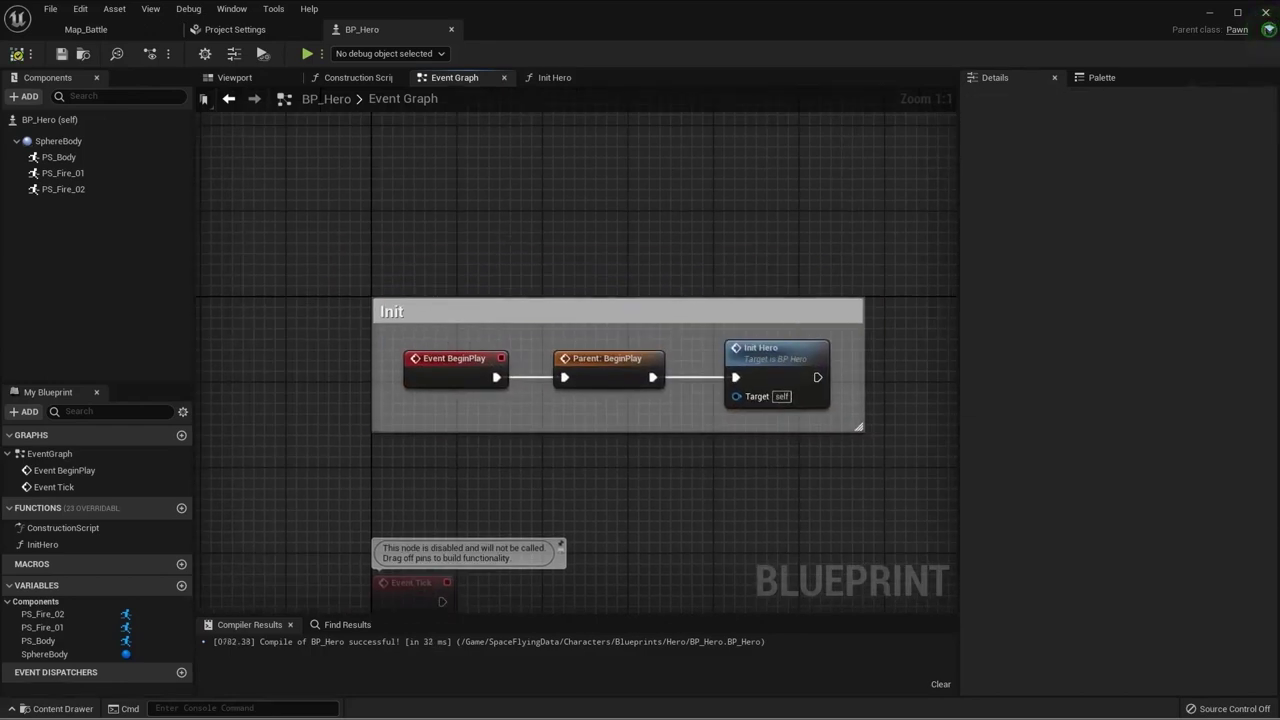
right_click_drag(643, 457, 700, 294)
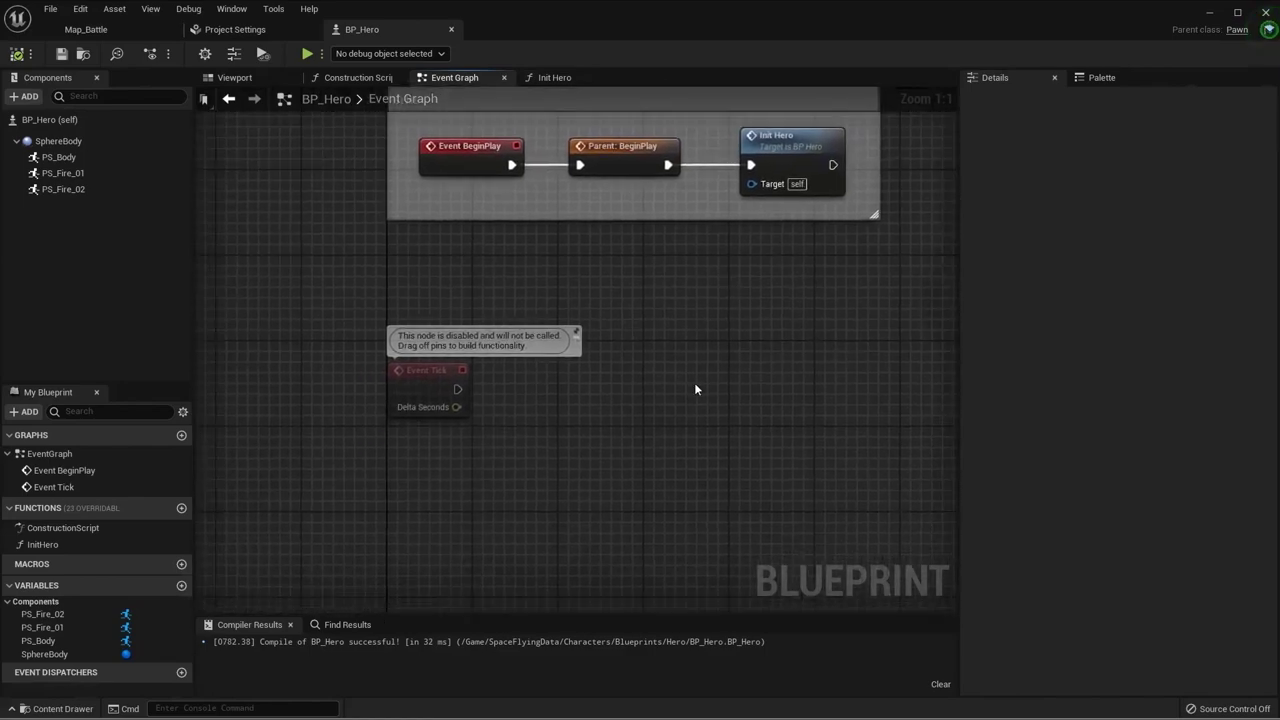
left_click_drag(336, 294, 565, 489)
left_click(569, 481)
left_click_drag(323, 281, 591, 522)
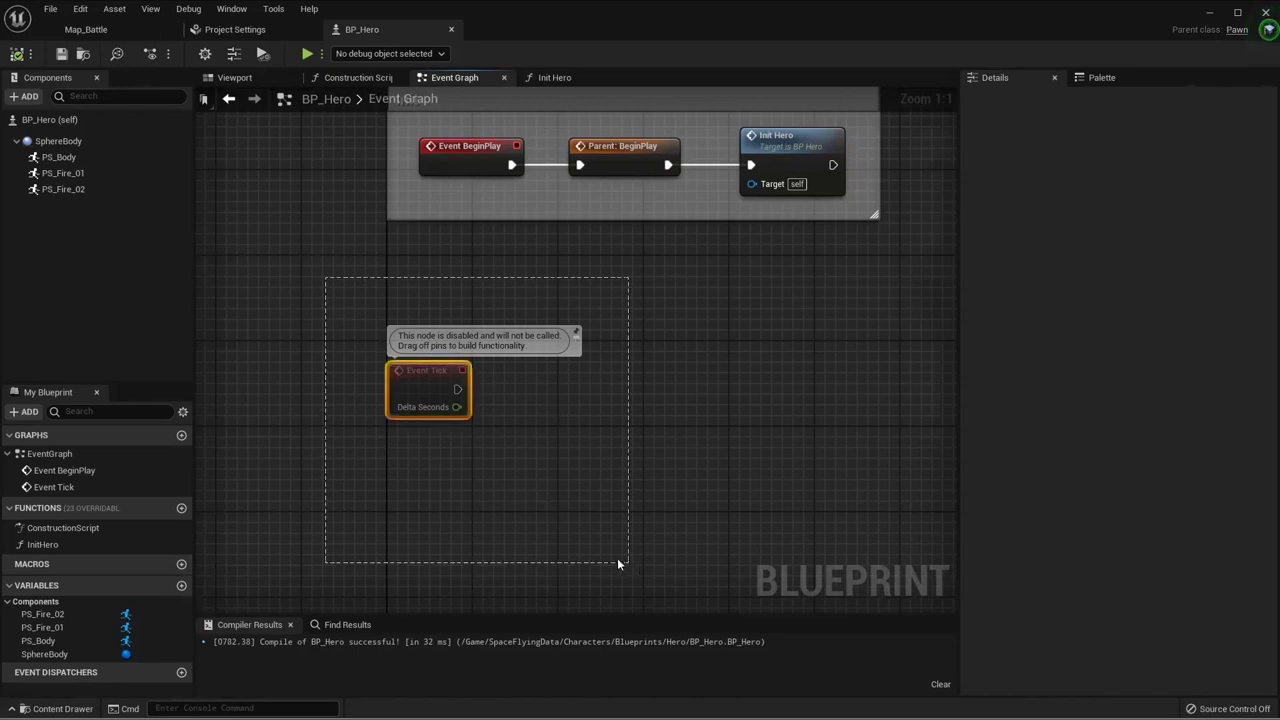
left_click(593, 495)
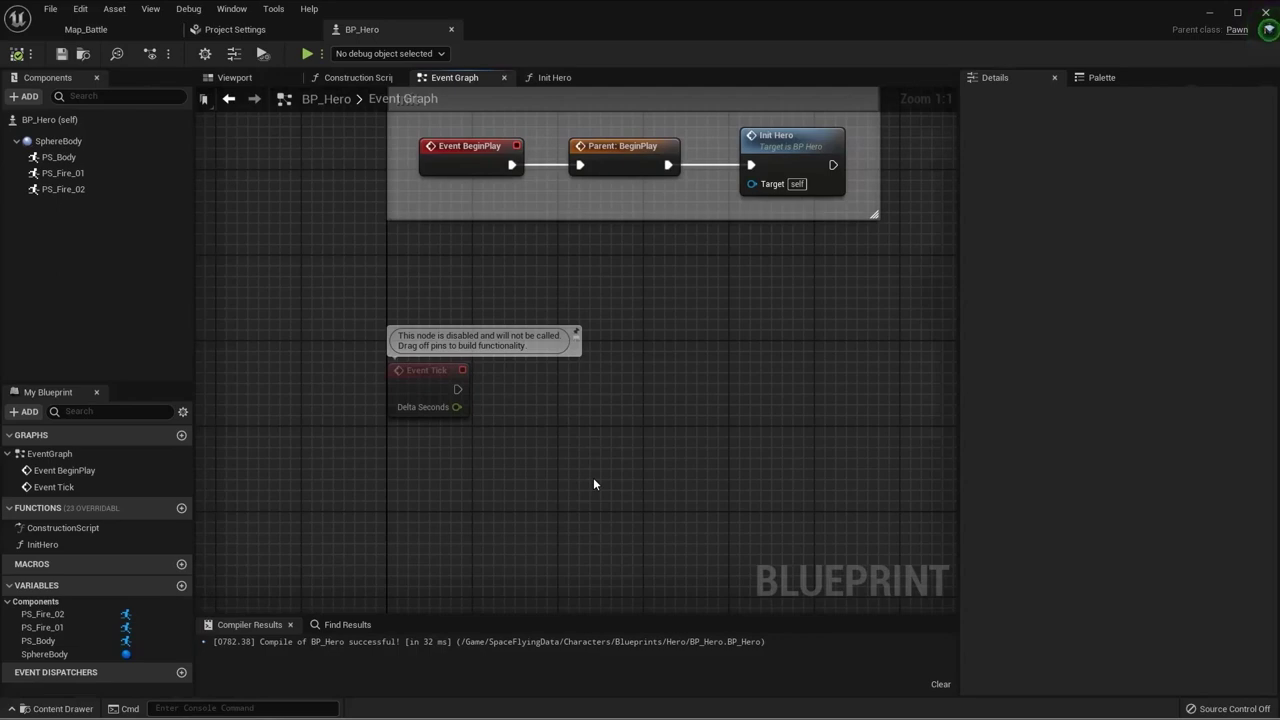
mouse_move(456, 407)
left_mouse_down()
mouse_move(553, 441)
mouse_move(456, 407)
left_mouse_up()
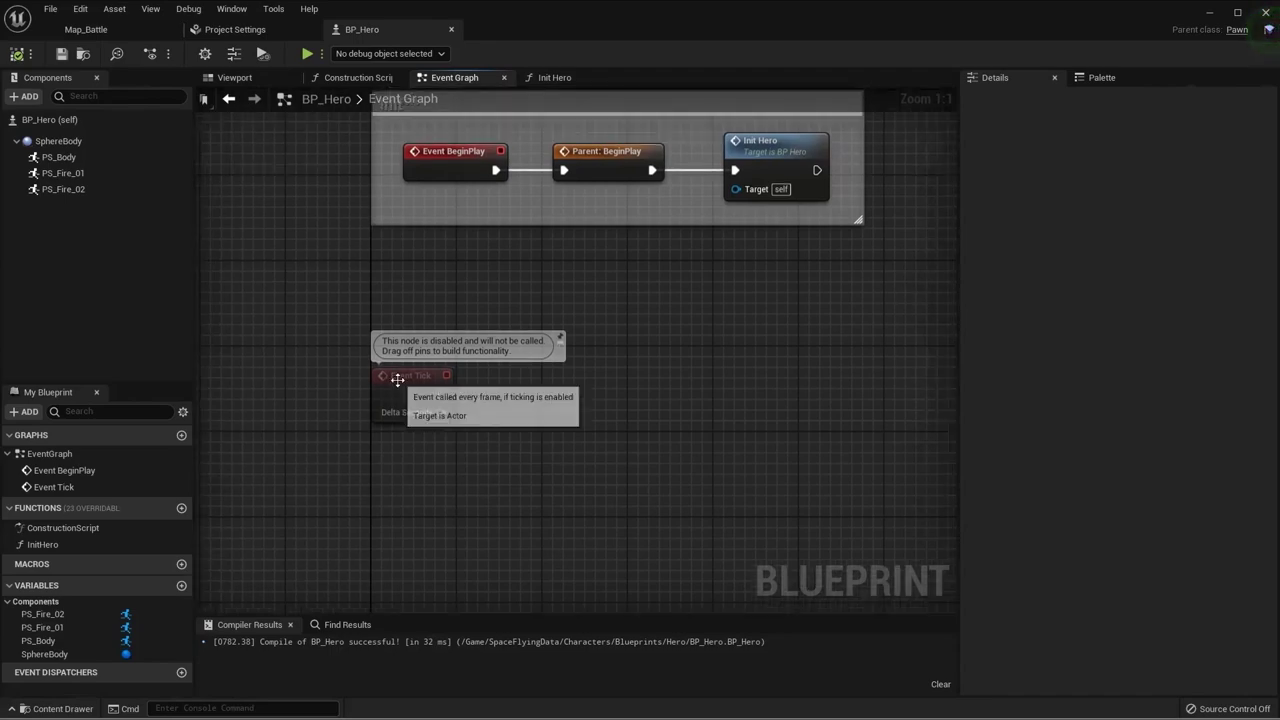
Step: Add a Parent: Tick call after Event Tick, wiring execution and Delta Seconds into it
left_click(400, 378)
right_click(400, 378)
left_click(451, 471)
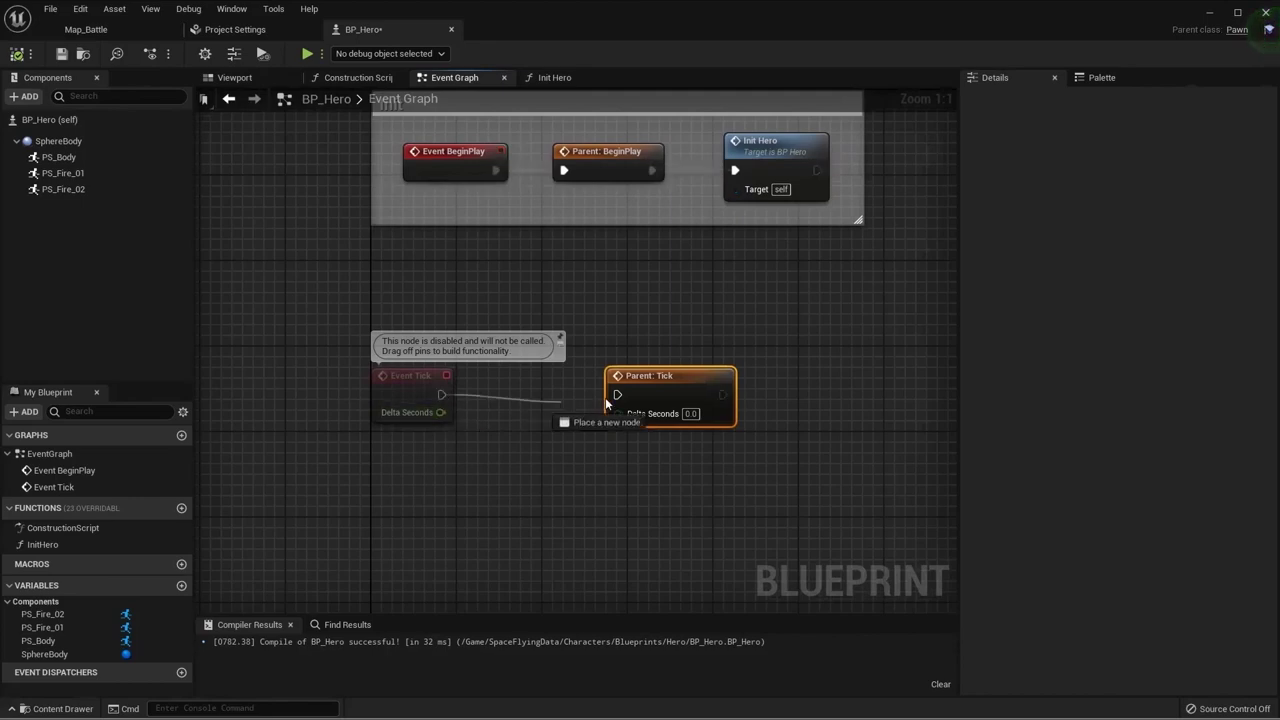
mouse_move(441, 395)
left_mouse_down()
mouse_move(617, 395)
mouse_move(430, 416)
left_mouse_up()
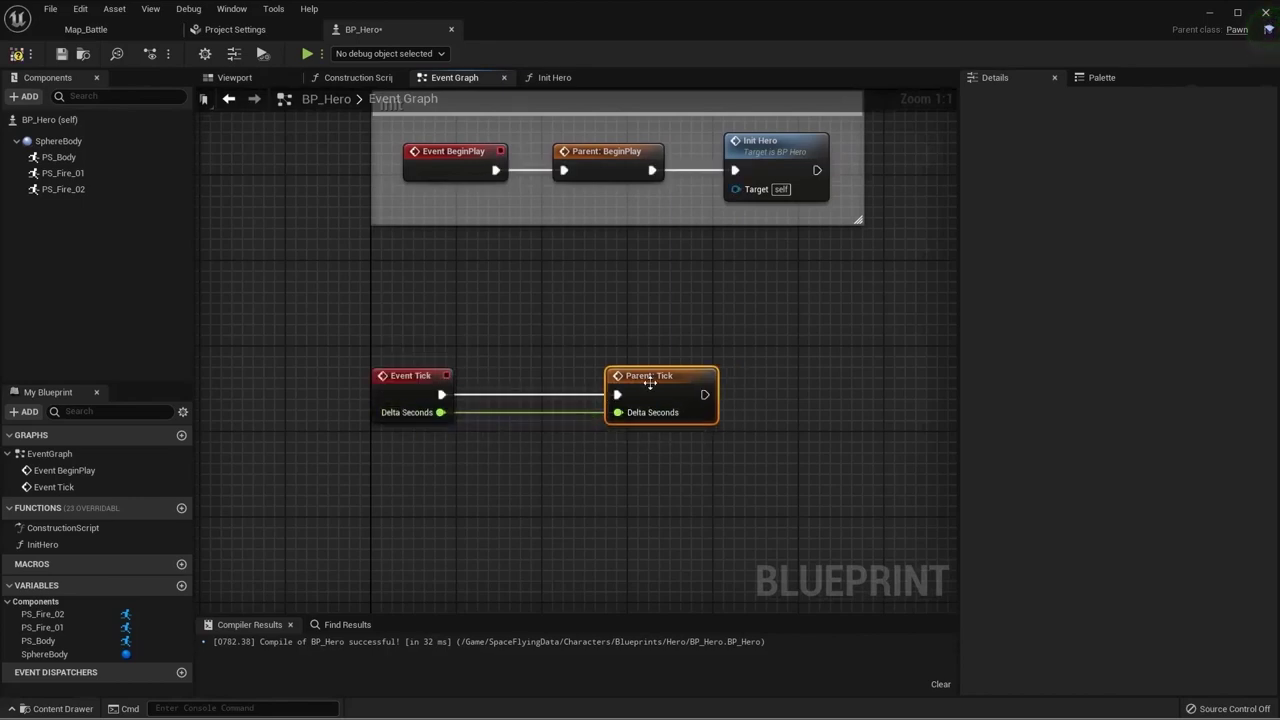
left_click_drag(650, 376, 545, 380)
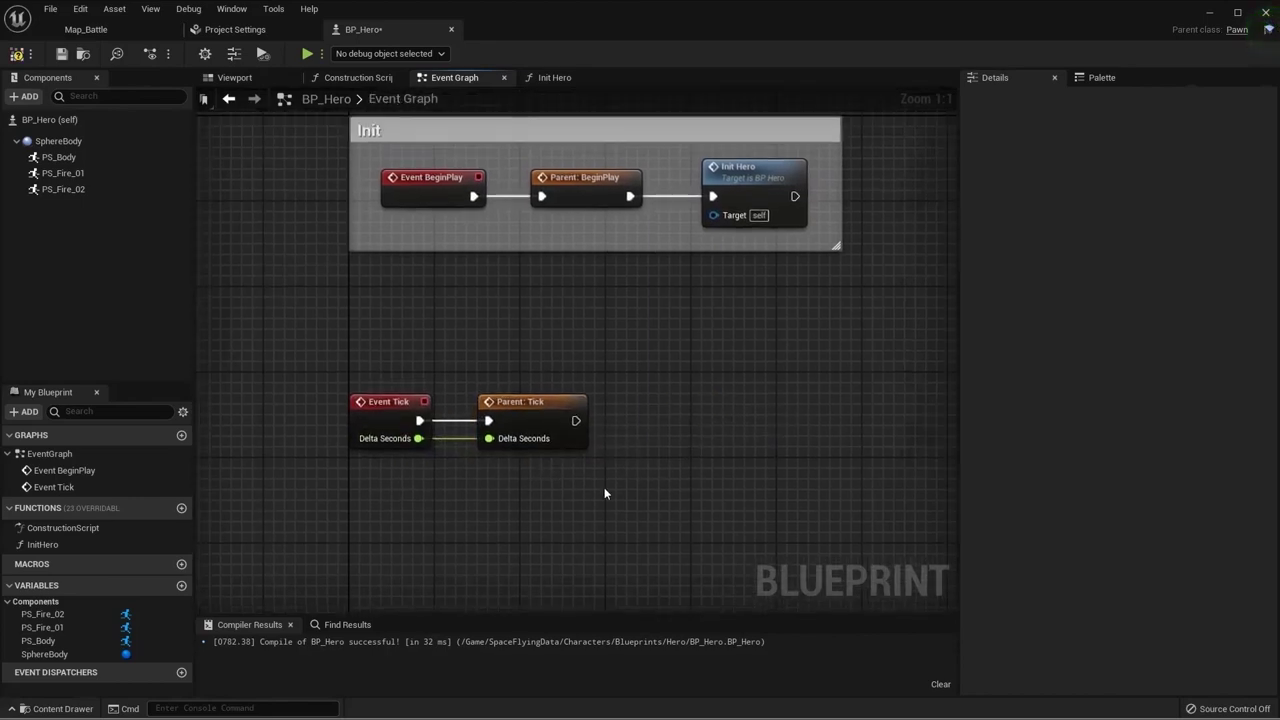
right_click_drag(559, 452, 474, 392)
left_click_drag(295, 347, 681, 505)
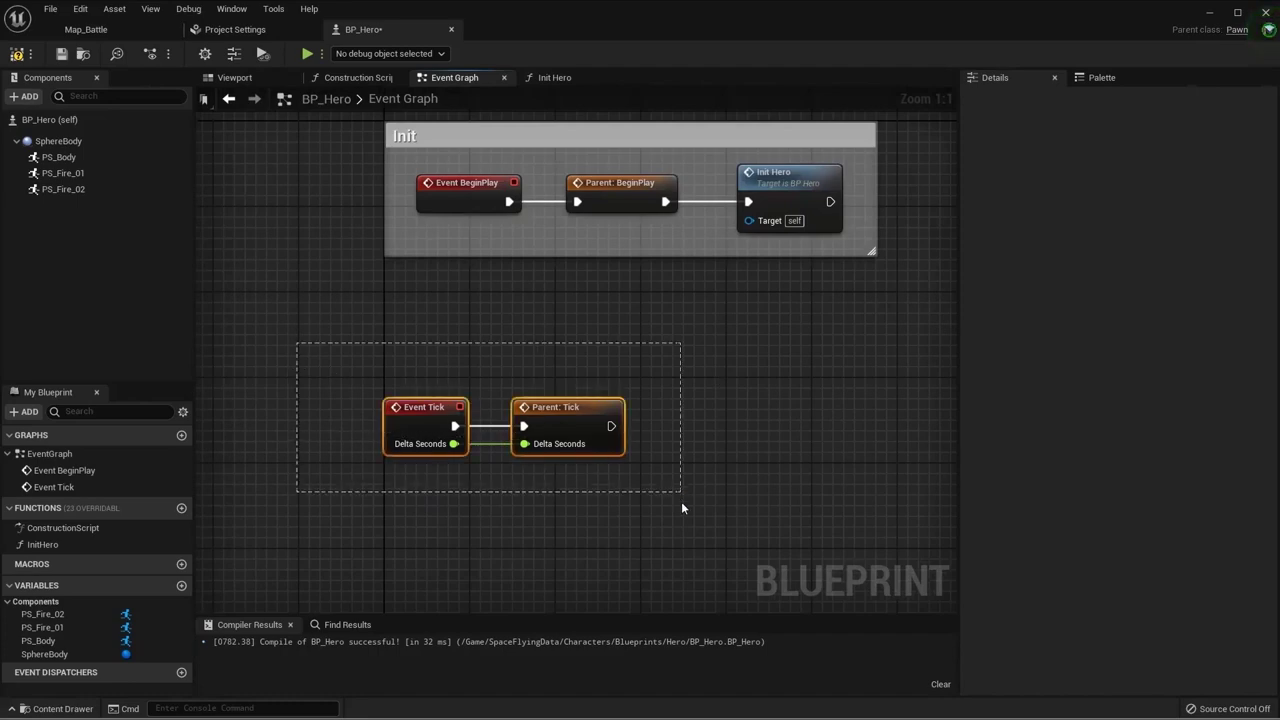
left_click(682, 521)
right_click_drag(686, 515, 646, 516)
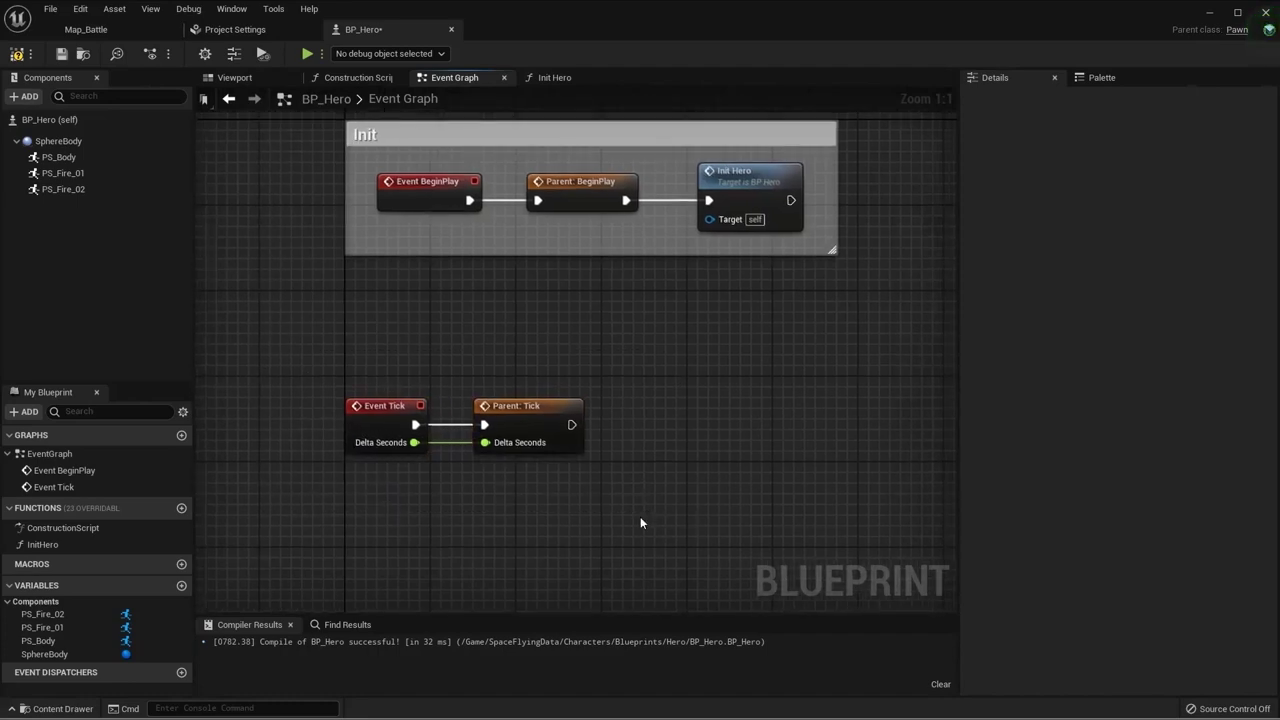
left_click_drag(645, 513, 319, 374)
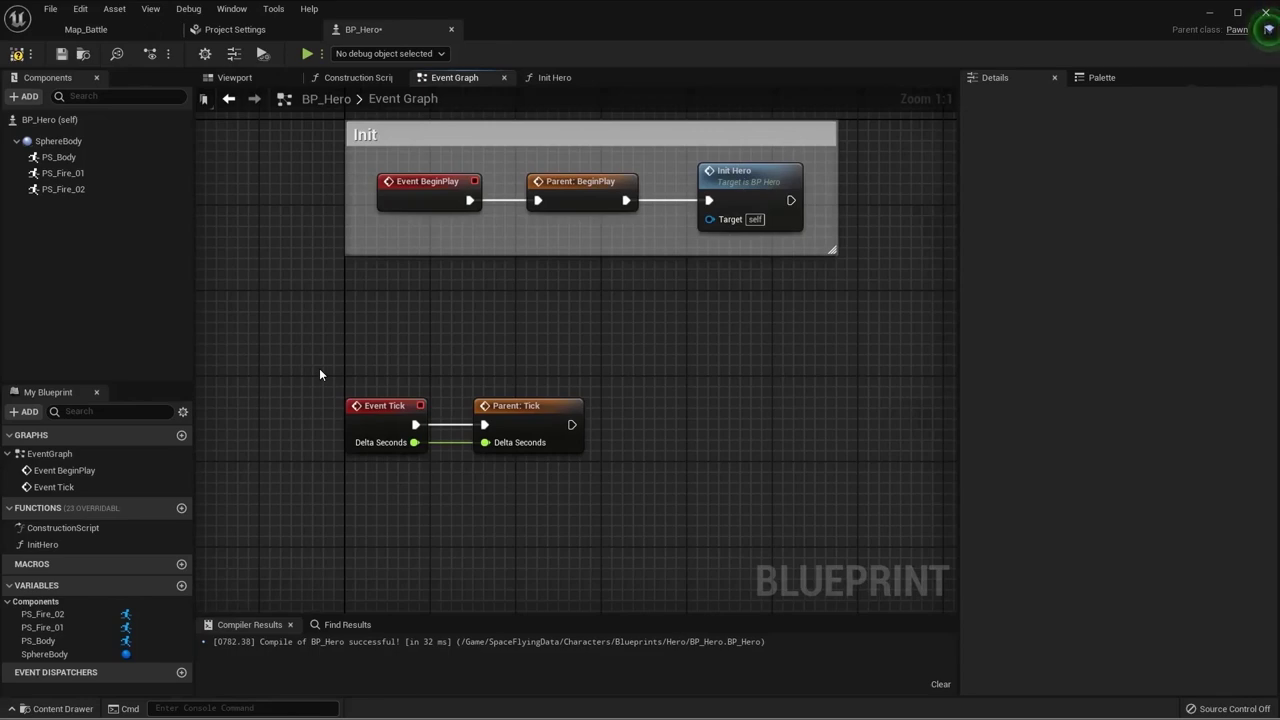
Step: Create a Moving function and place its call after Parent: Tick in the Event Graph
right_click_drag(319, 374, 395, 388)
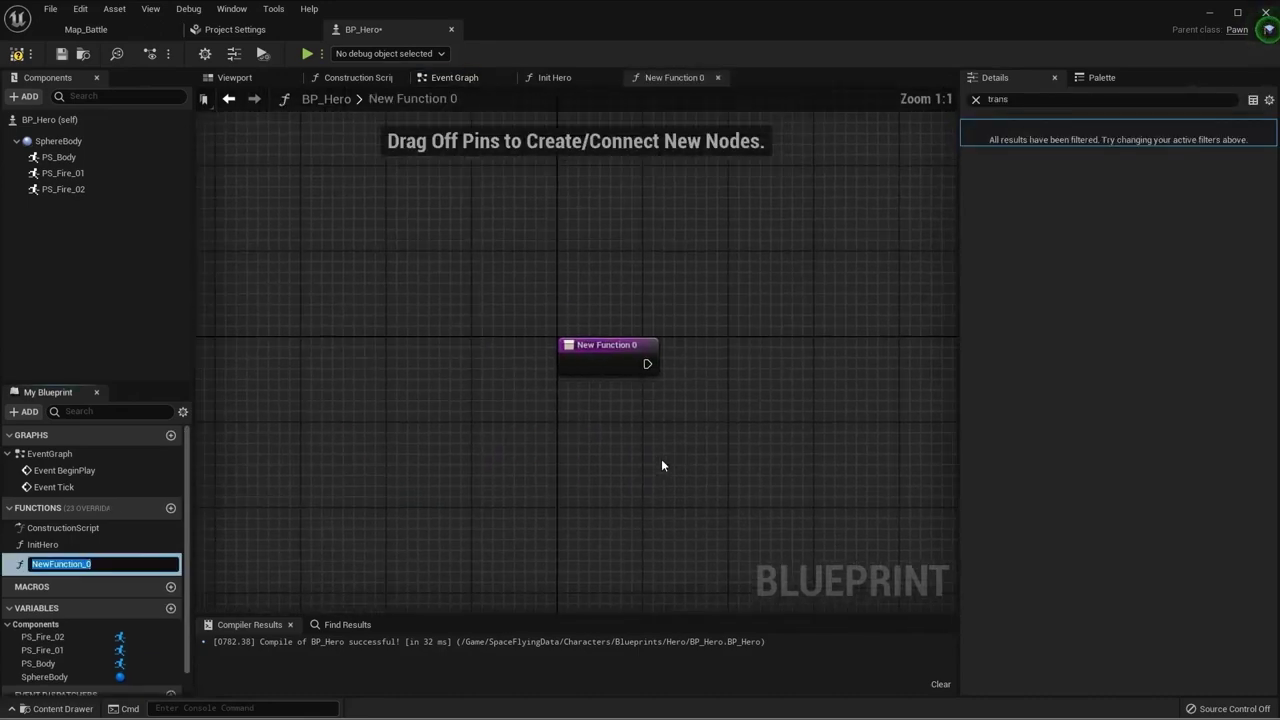
type("Mov")
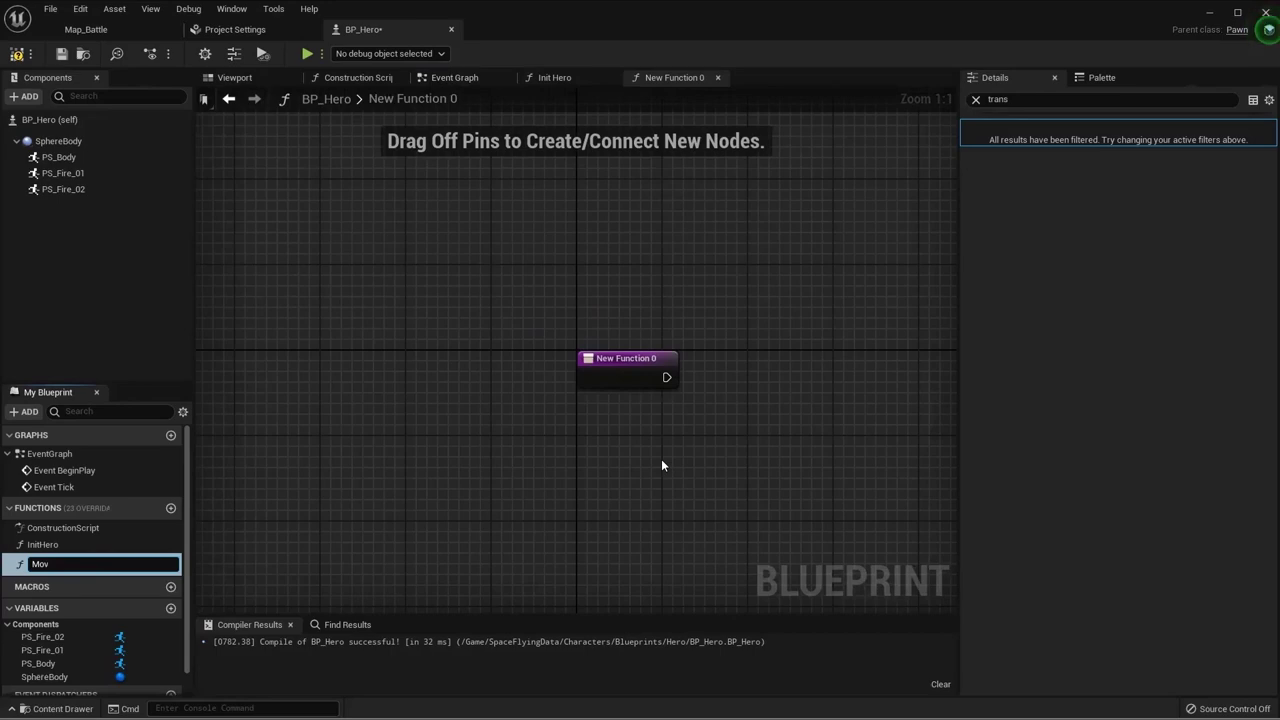
type("ing")
key("Return")
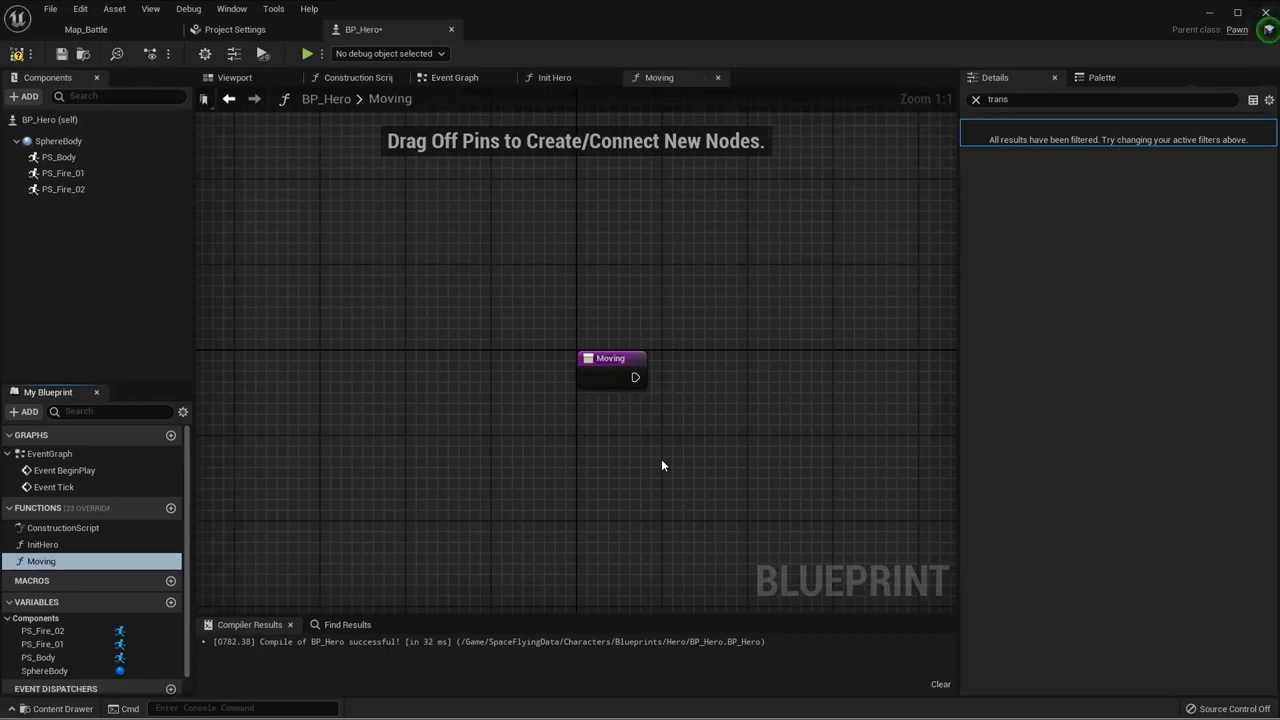
left_click(610, 77)
left_click(610, 77)
left_click_drag(41, 561, 688, 342)
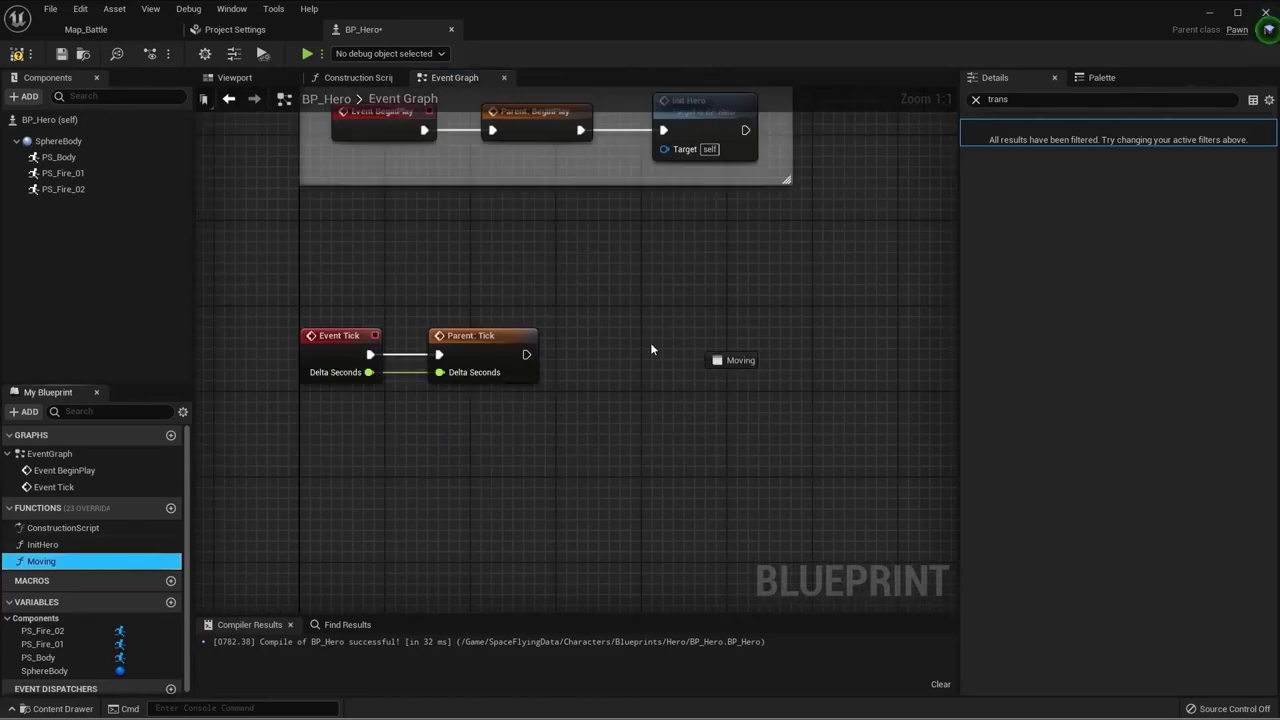
mouse_move(526, 354)
left_mouse_down()
mouse_move(755, 407)
mouse_move(617, 337)
mouse_move(575, 337)
left_mouse_up()
key("Escape")
Step: Group the tick chain in a comment titled 'Tick' and resize it to fit
left_click_drag(700, 400, 291, 261)
type("c")
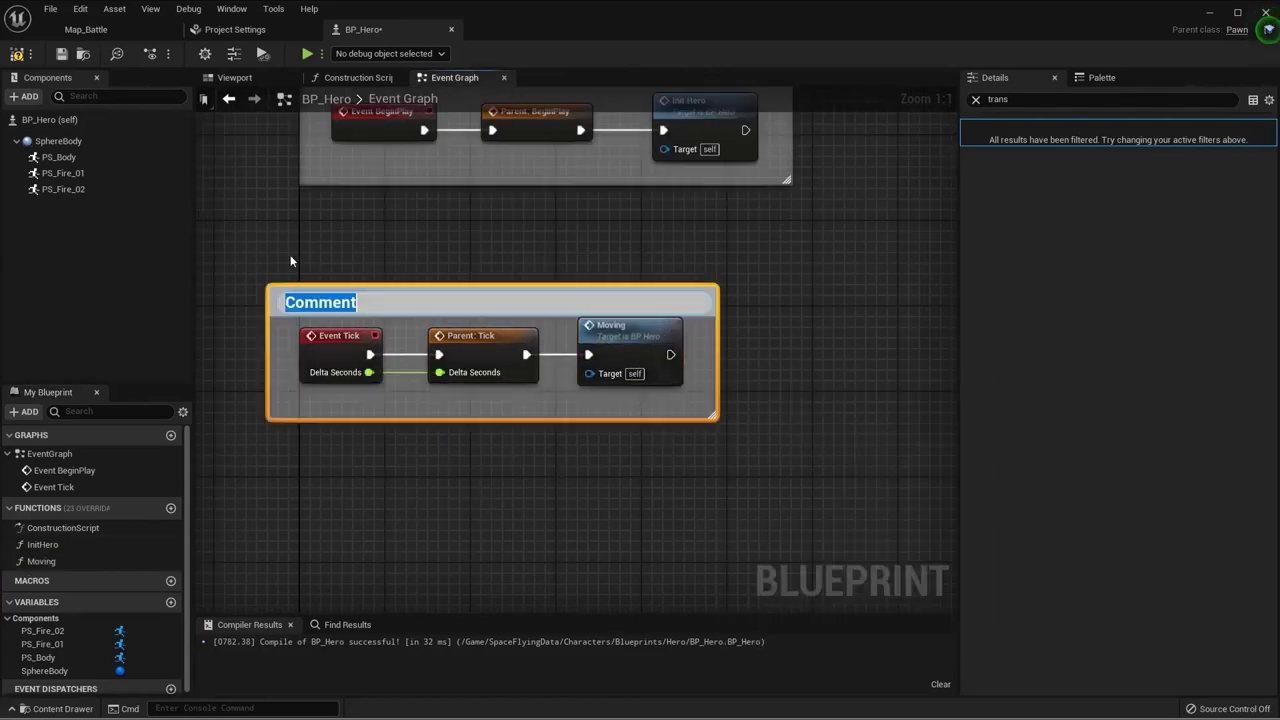
type("Tick")
mouse_move(854, 530)
left_mouse_down()
mouse_move(361, 368)
mouse_move(350, 378)
left_mouse_up()
left_click(414, 463)
key("Home")
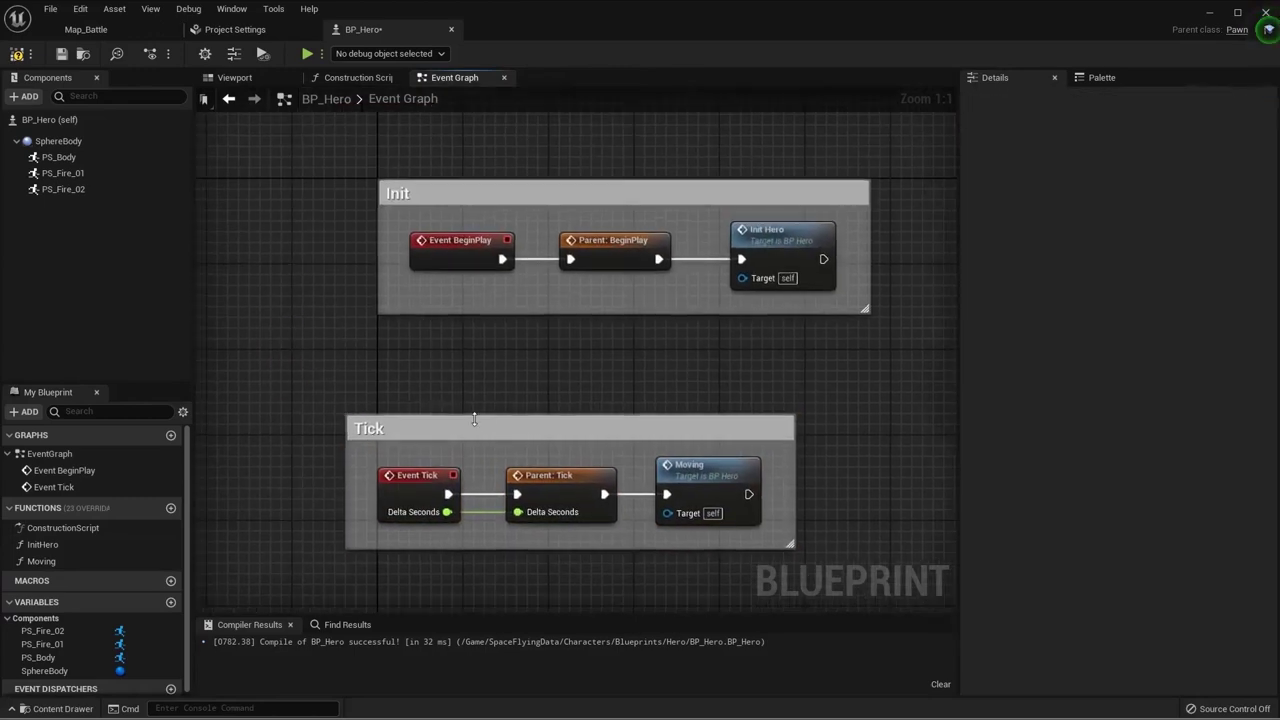
mouse_move(474, 418)
left_mouse_down()
mouse_move(517, 377)
mouse_move(517, 409)
mouse_move(546, 367)
left_mouse_up()
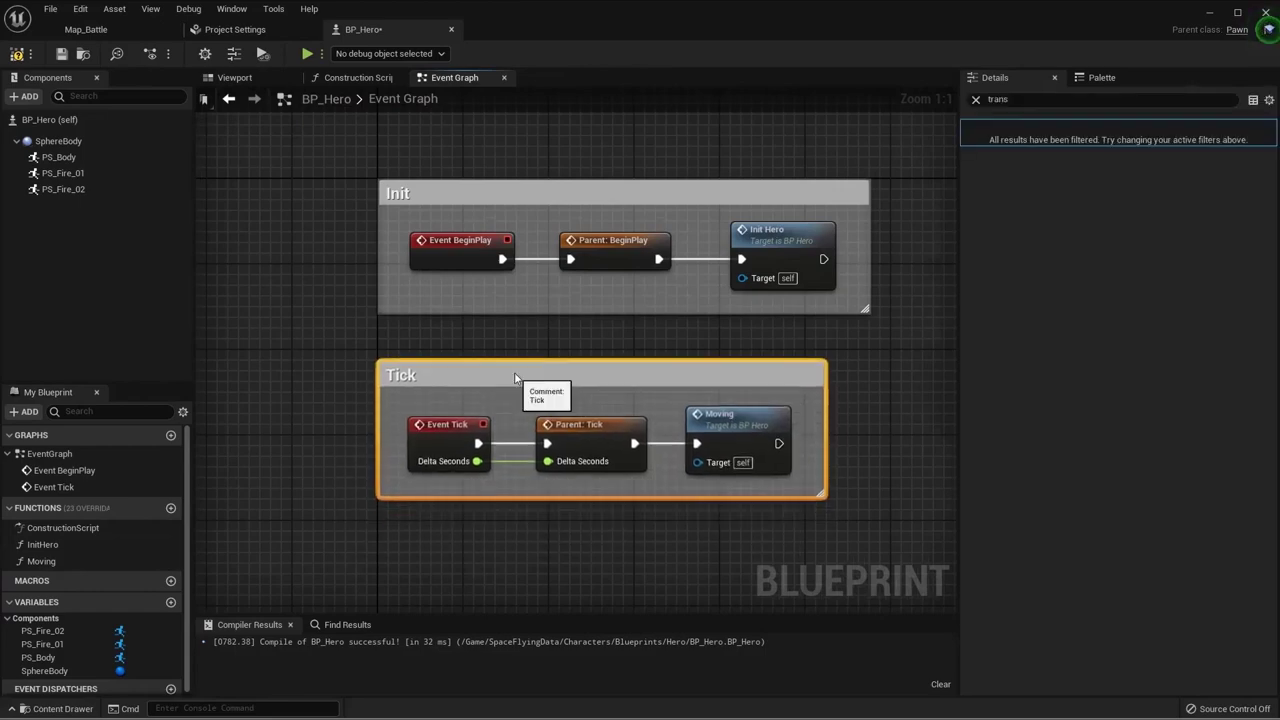
left_click(585, 544)
right_click_drag(585, 544, 530, 495)
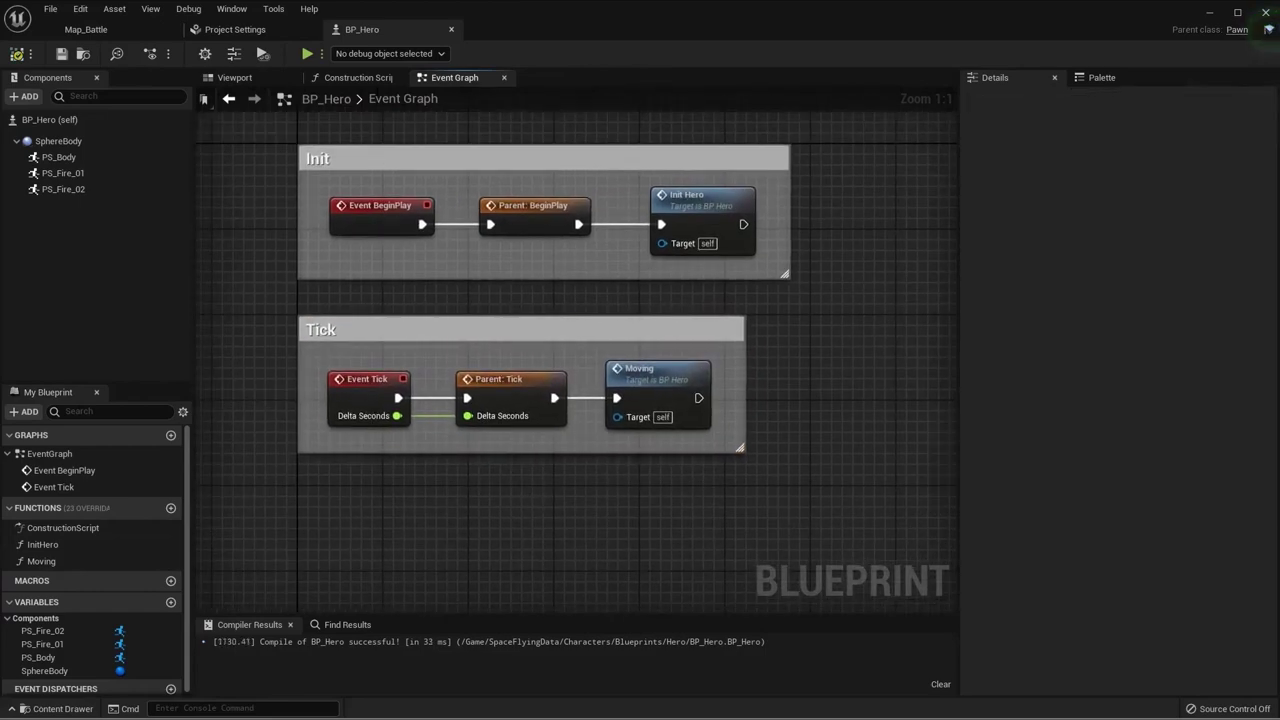
double_click(685, 383)
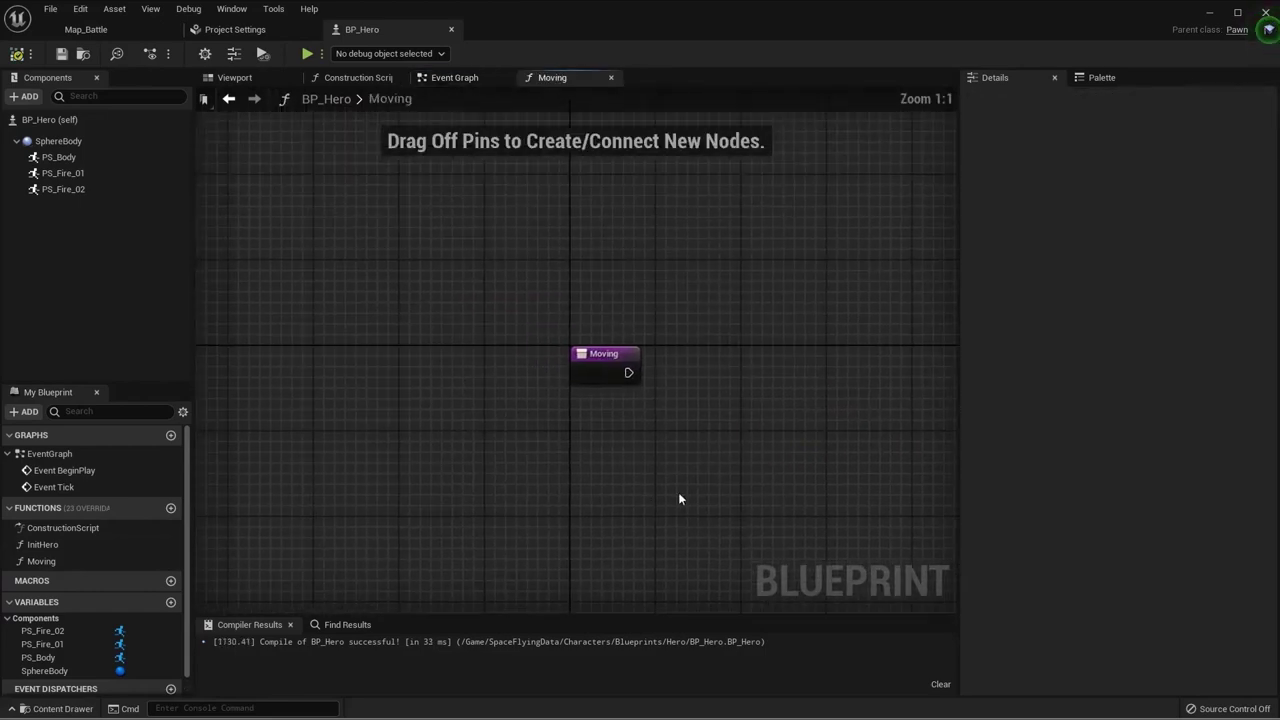
right_click_drag(500, 430, 446, 423)
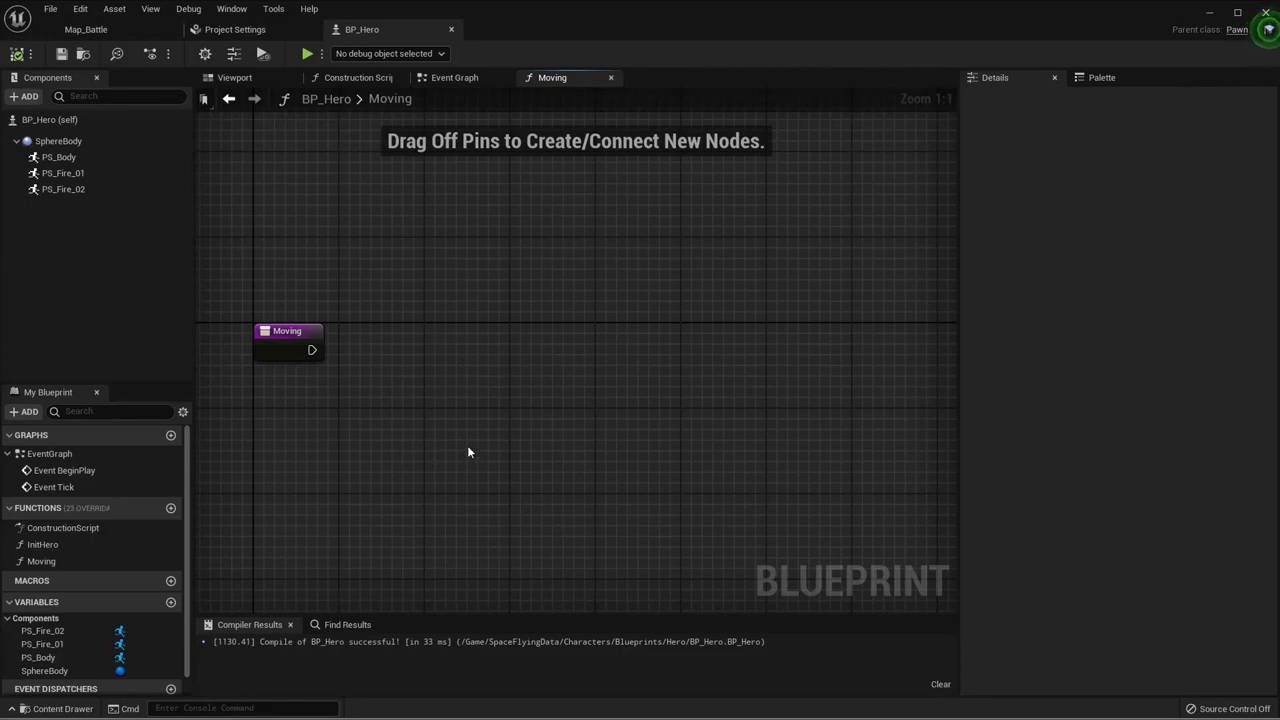
Step: Add a Get Player Controller node and place it below the Moving entry
right_click(457, 404)
type("p")
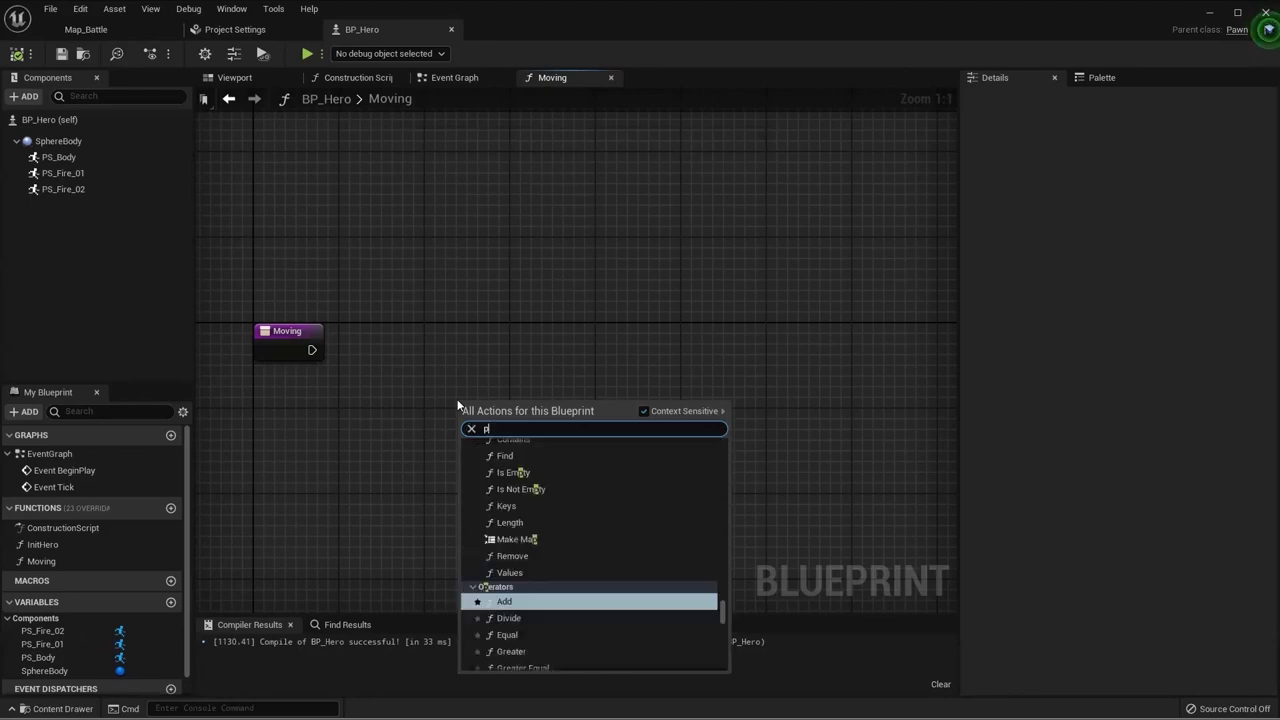
type("laye contr")
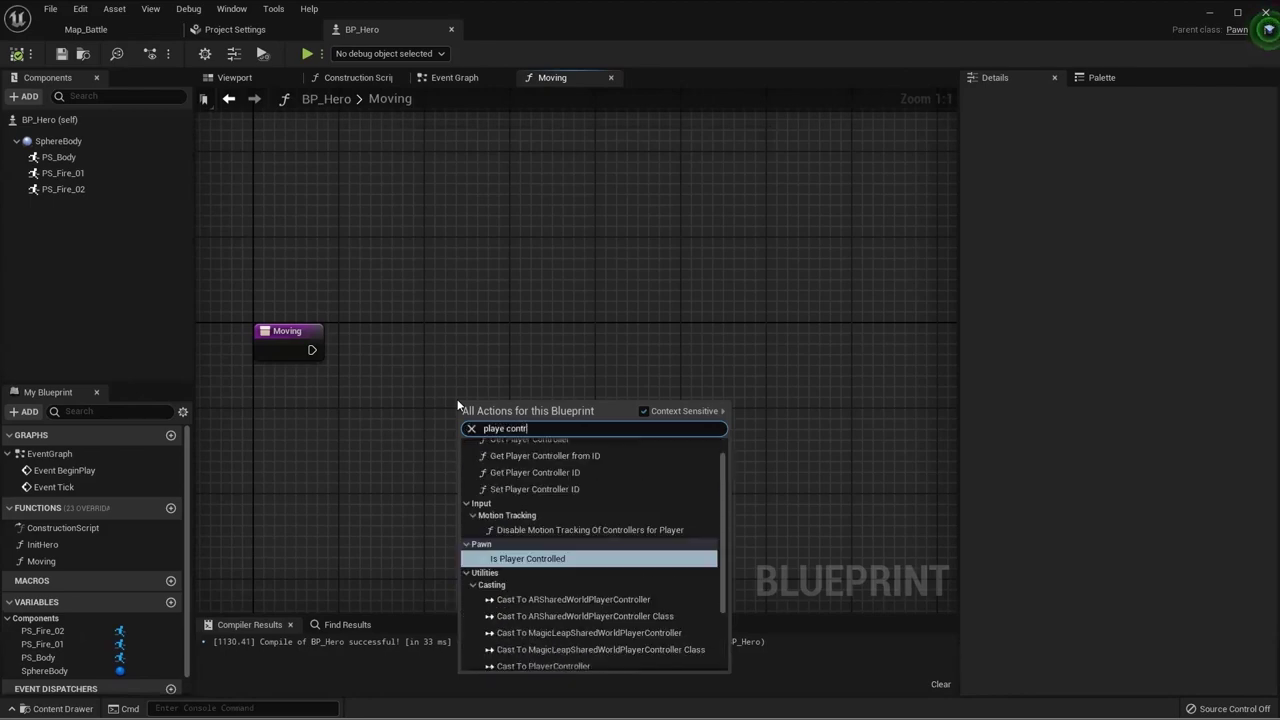
scroll(542, 549, "up", 1)
left_click(540, 459)
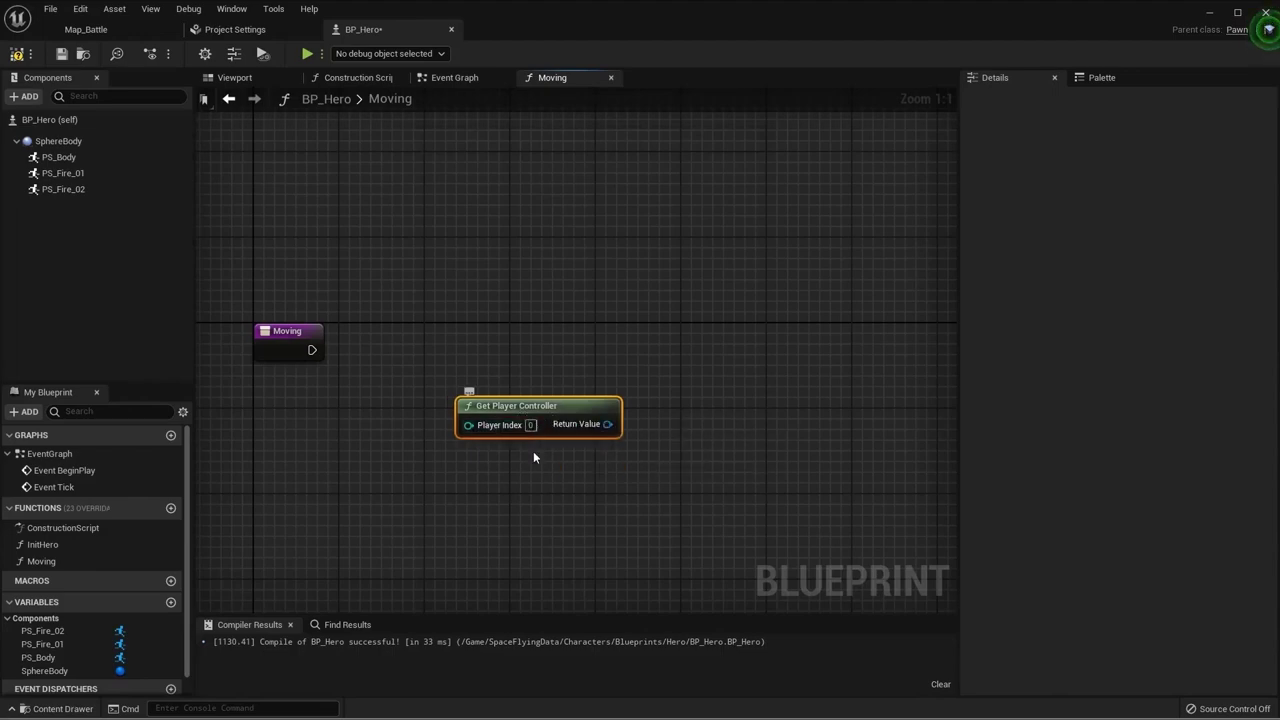
left_click_drag(514, 409, 311, 420)
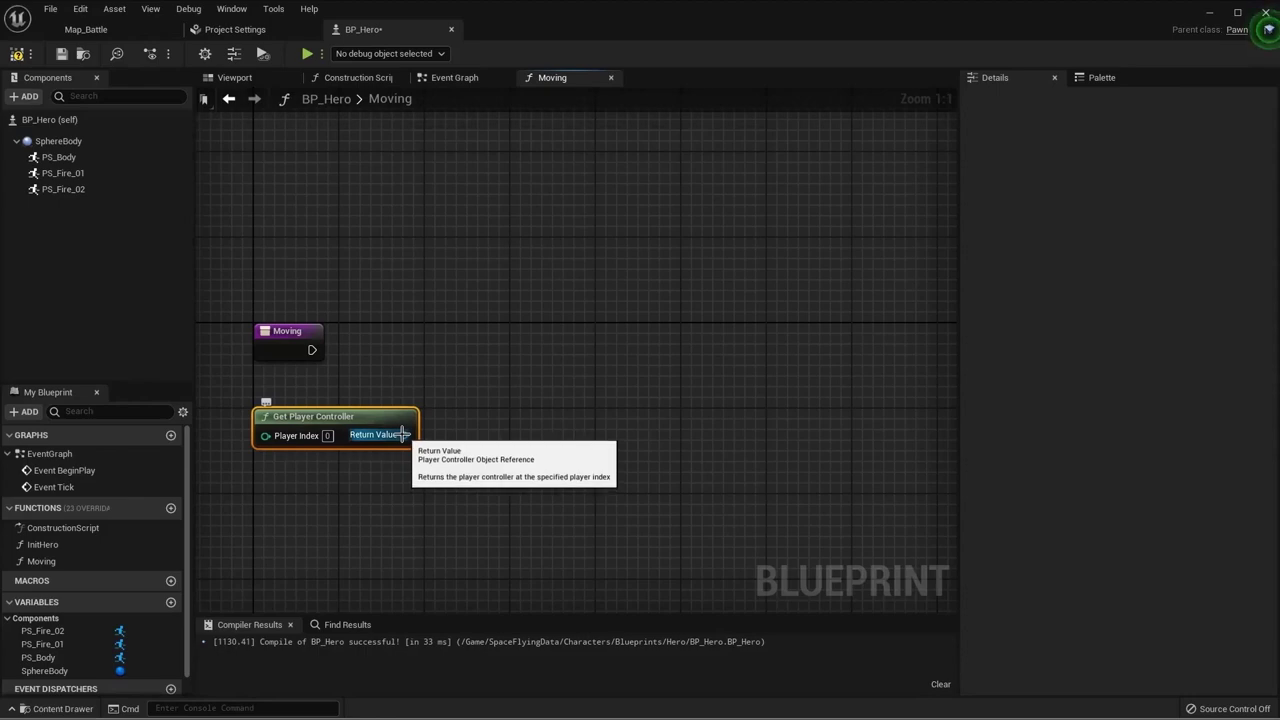
Step: Add a ConvertMouseLocationToWorldSpace node driven by the player controller's Return Value
left_click_drag(402, 434, 598, 374)
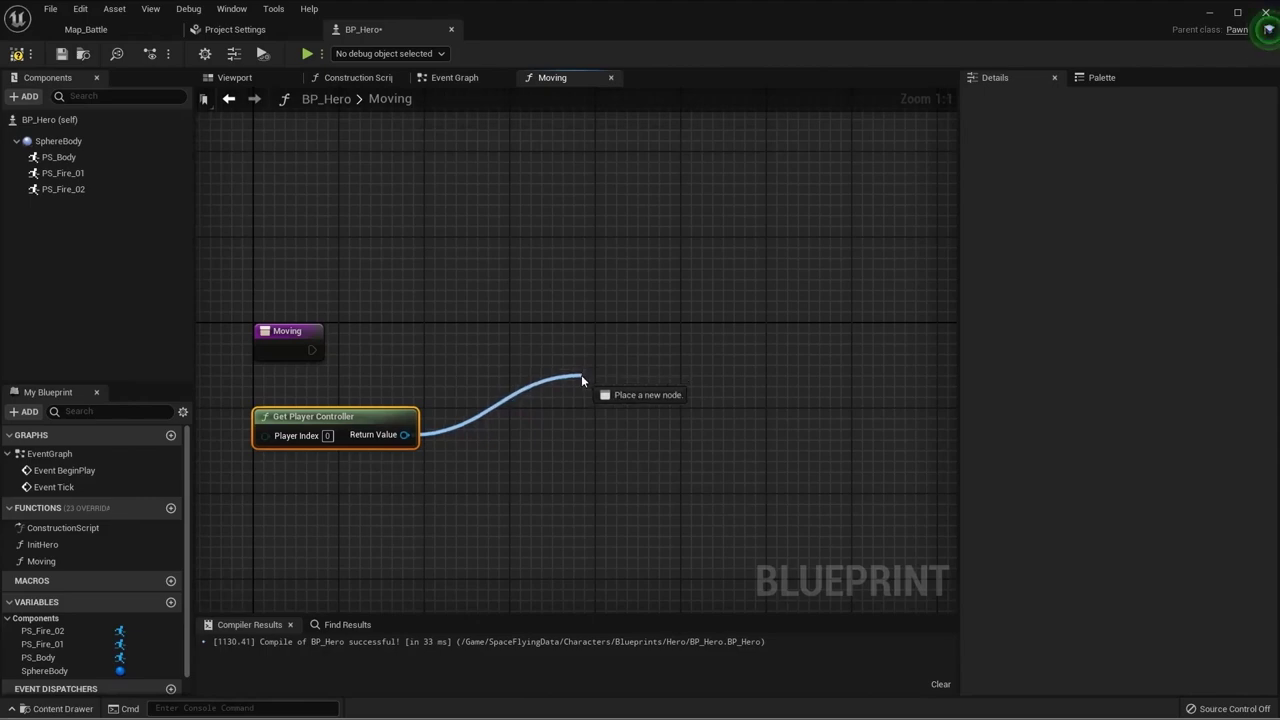
left_click_drag(597, 369, 582, 365)
type("conve")
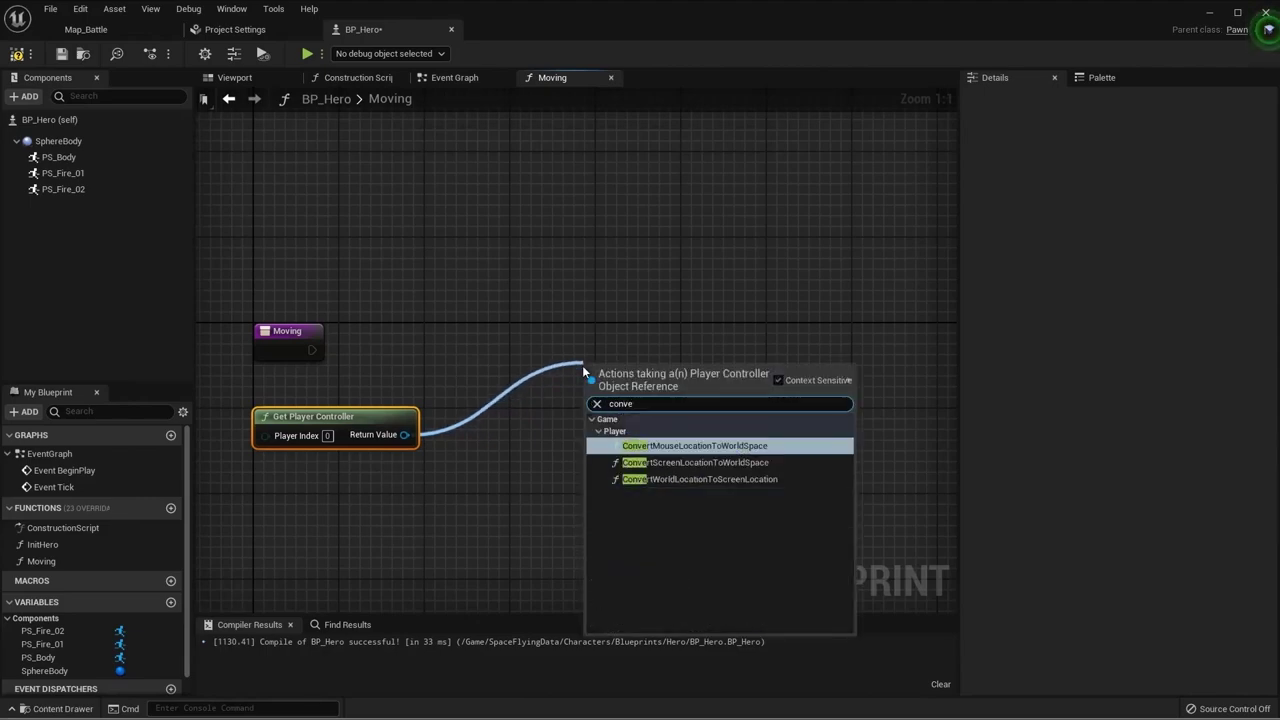
left_click(796, 445)
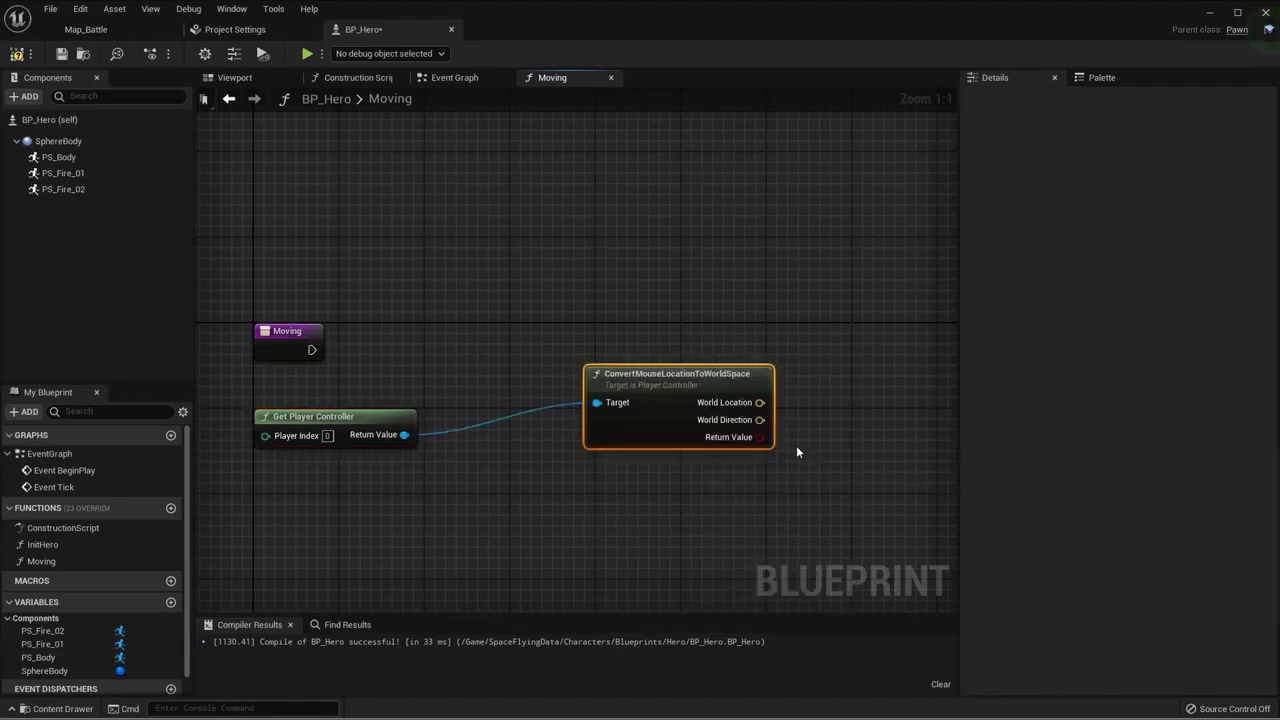
left_click_drag(640, 449, 505, 464)
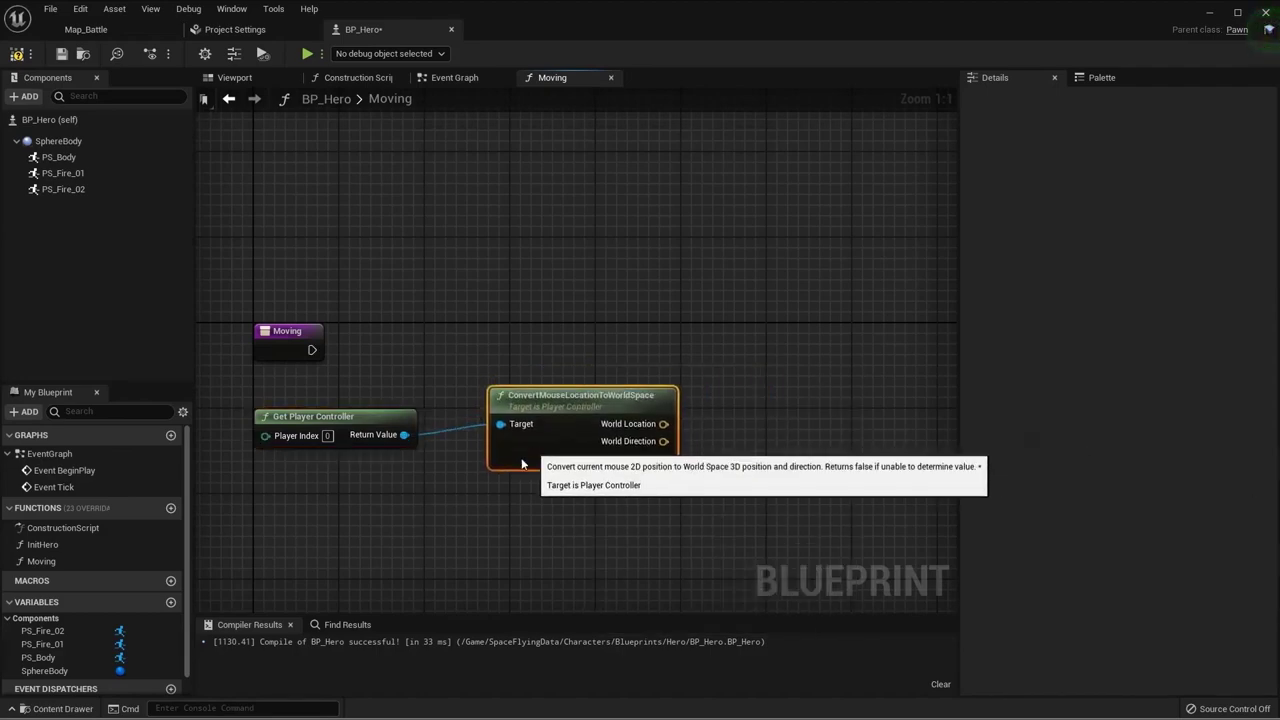
left_click(511, 360)
mouse_move(418, 365)
left_mouse_down()
mouse_move(536, 428)
mouse_move(532, 367)
left_mouse_up()
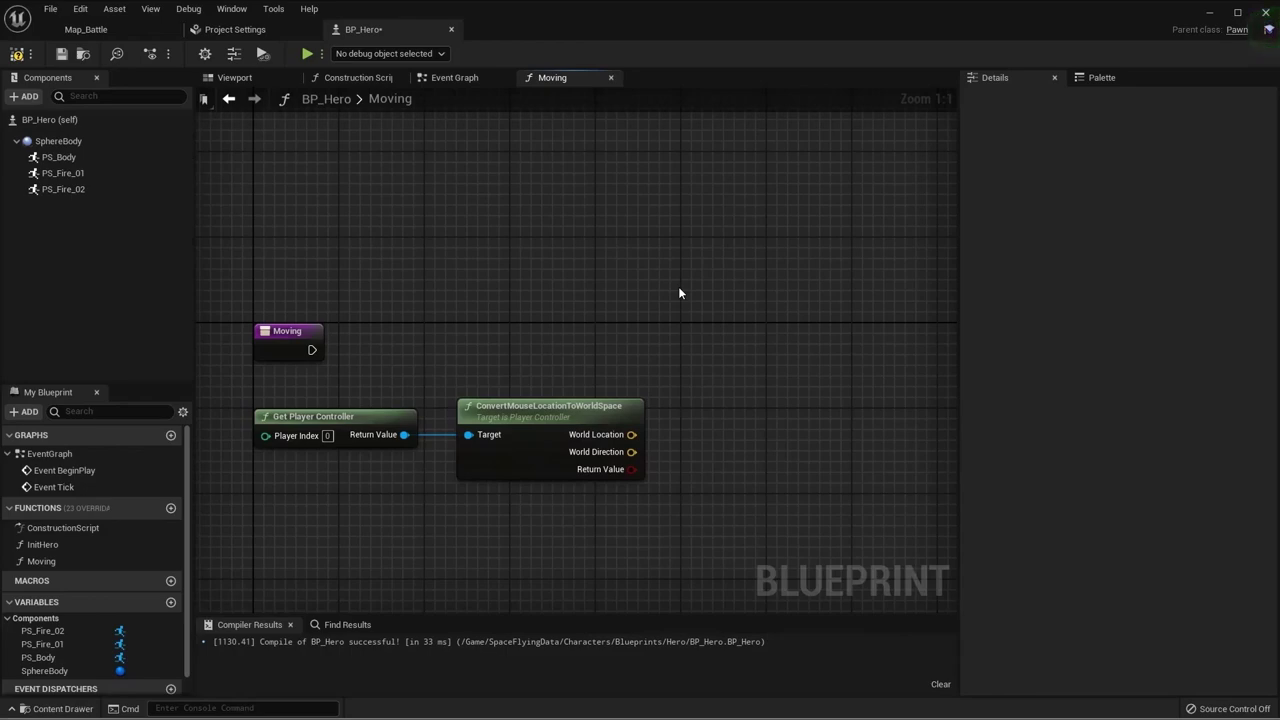
Step: Move the Get Player Controller and Convert nodes together further left
right_click_drag(678, 293, 728, 329)
left_click_drag(662, 547, 311, 428)
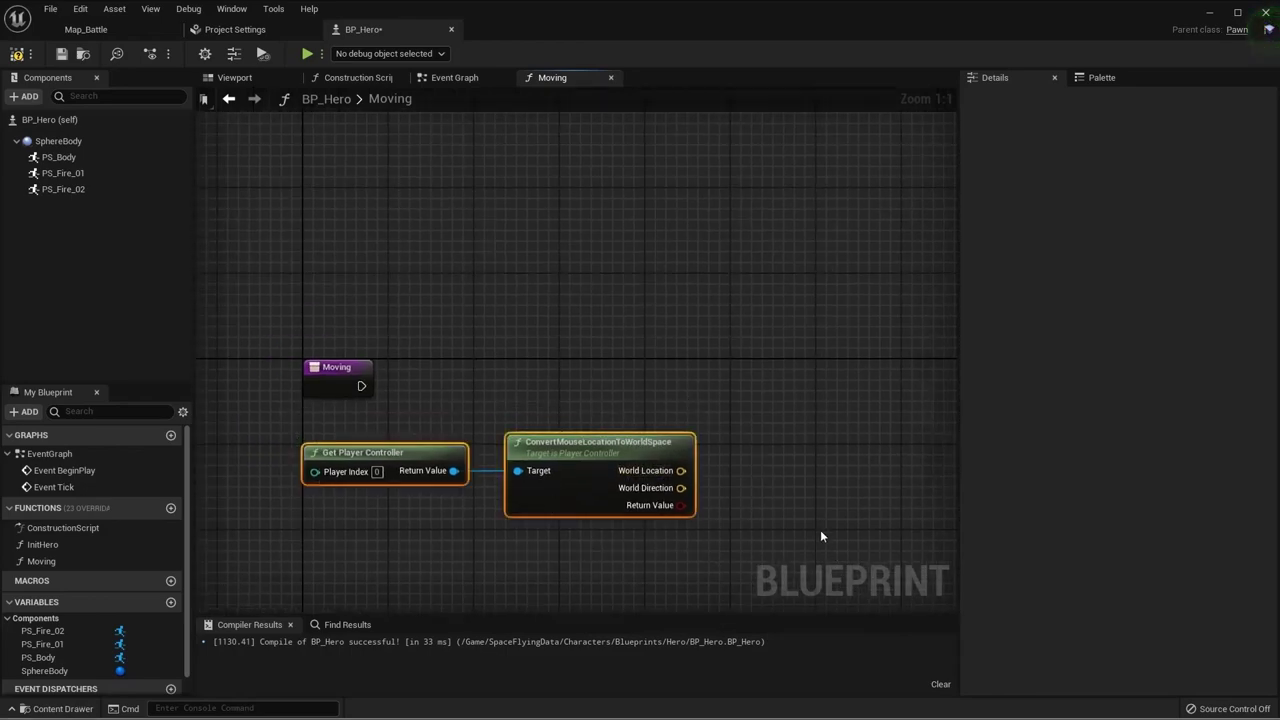
right_click_drag(829, 529, 789, 492)
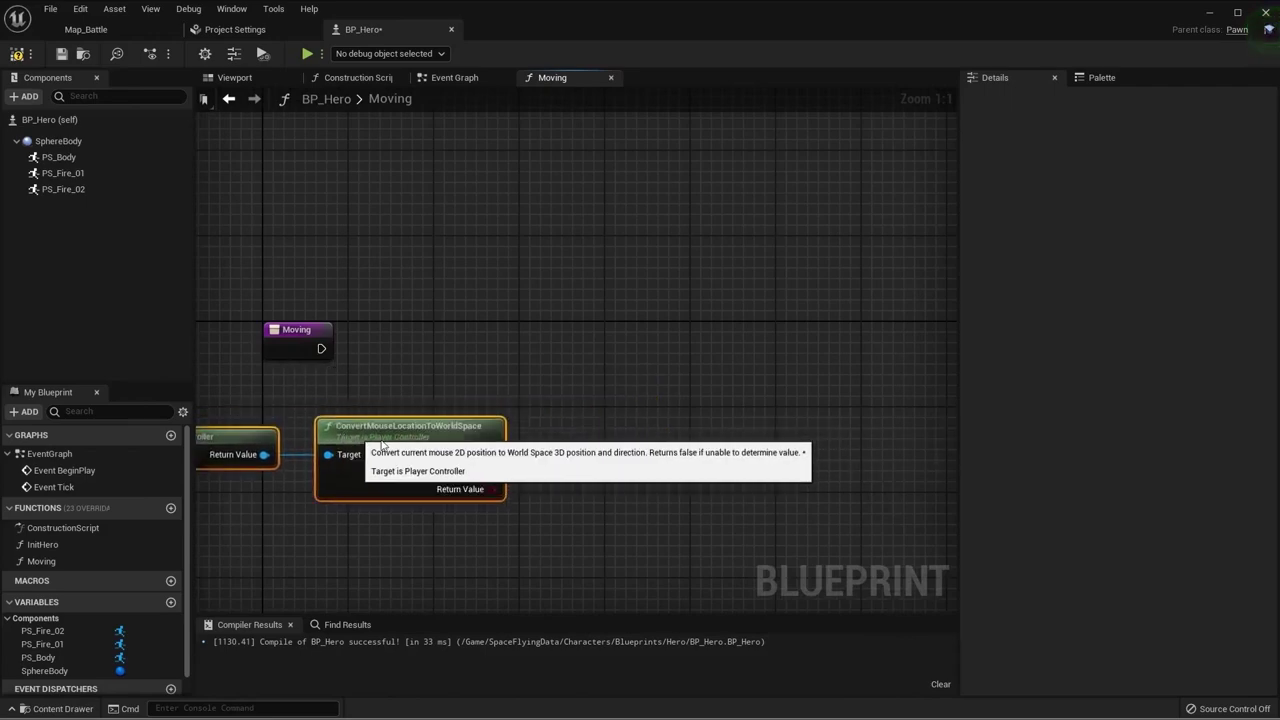
left_click_drag(467, 430, 369, 441)
left_click(680, 403)
right_click_drag(701, 433, 624, 406)
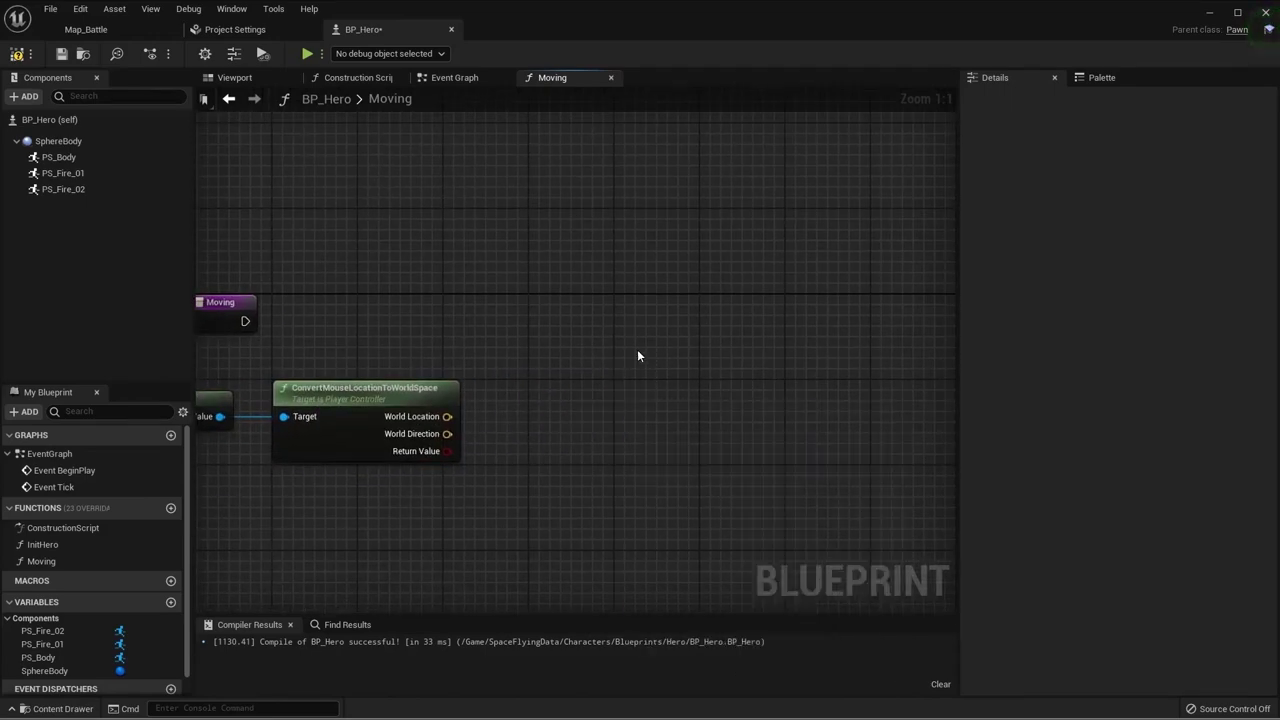
Step: Add a Branch on the conversion's Return Value, fed by Moving's exec output
left_click_drag(447, 451, 607, 483)
type("bran")
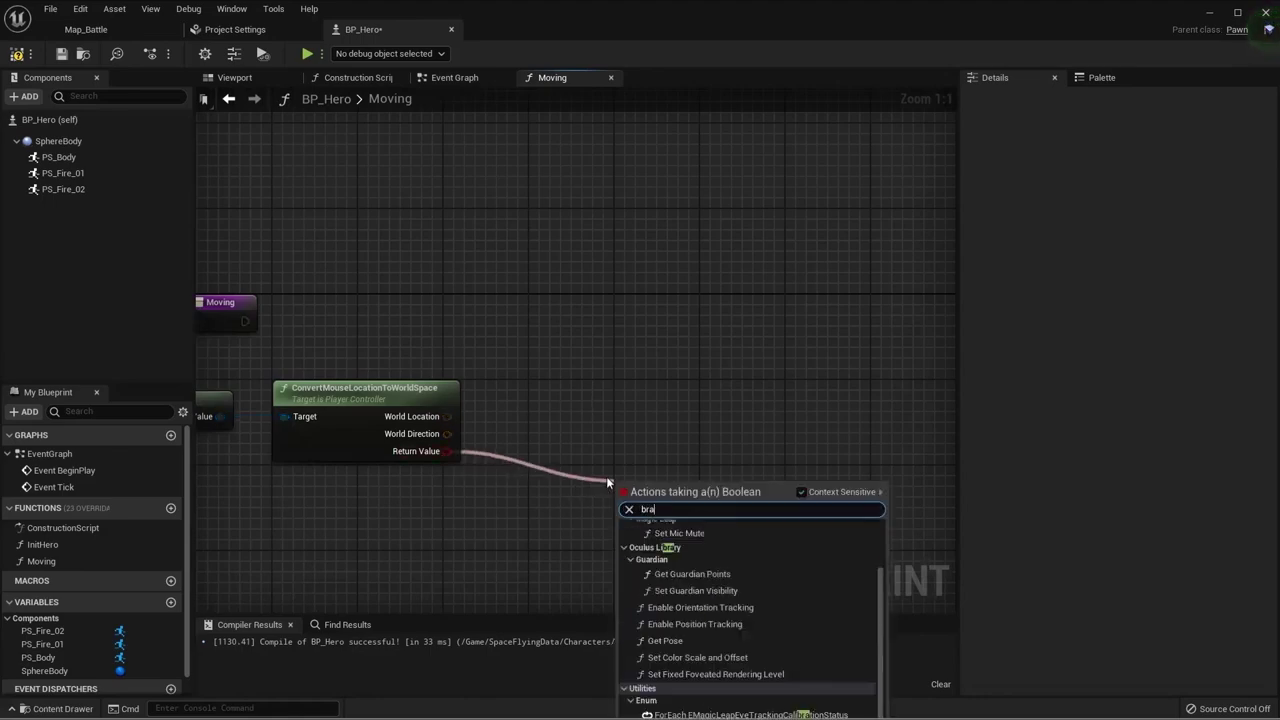
left_click(668, 552)
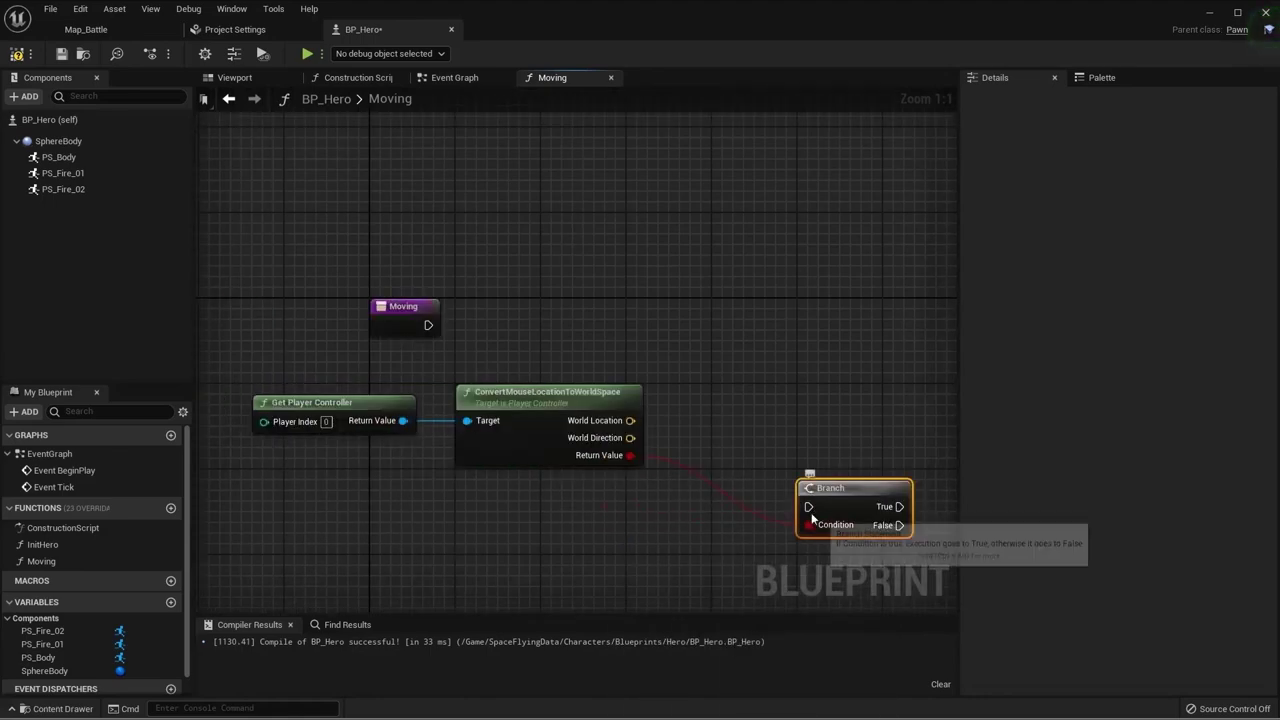
left_click_drag(808, 507, 428, 326)
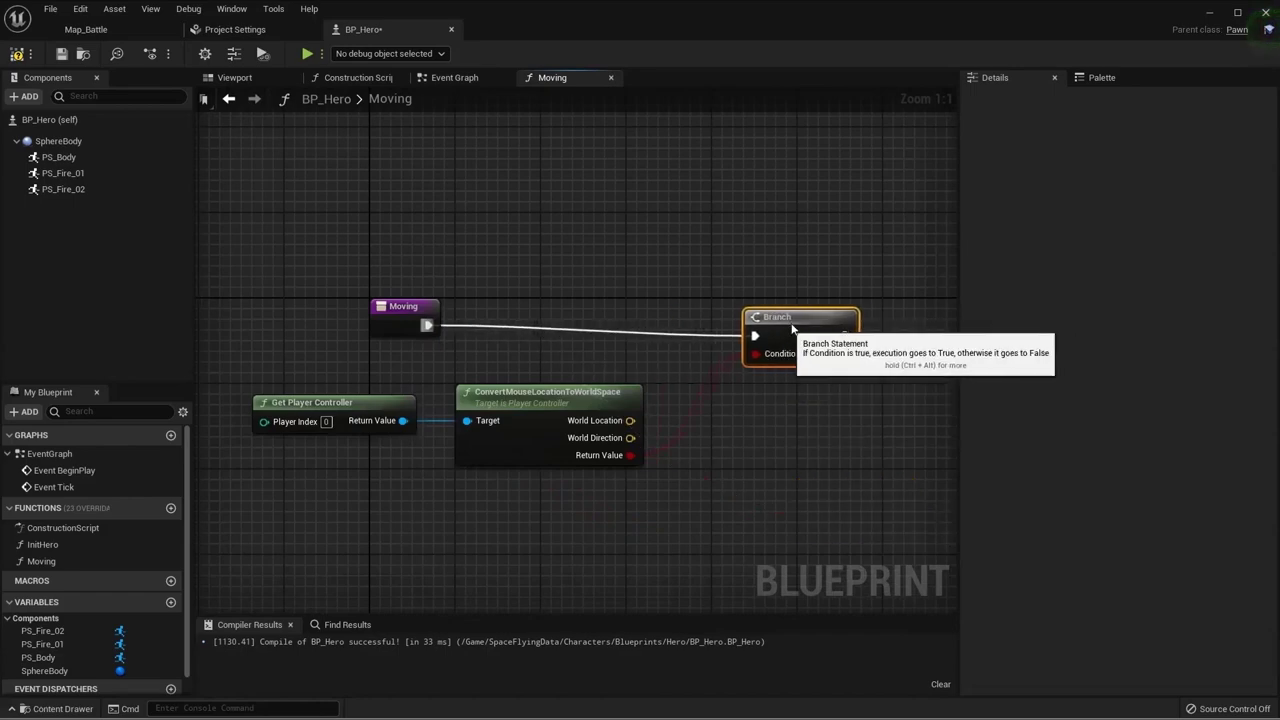
left_click_drag(830, 488, 799, 306)
Step: Rearrange the Branch and converter nodes, and pull wires from the Branch outputs
left_click_drag(642, 538, 400, 400)
left_click_drag(520, 452, 434, 420)
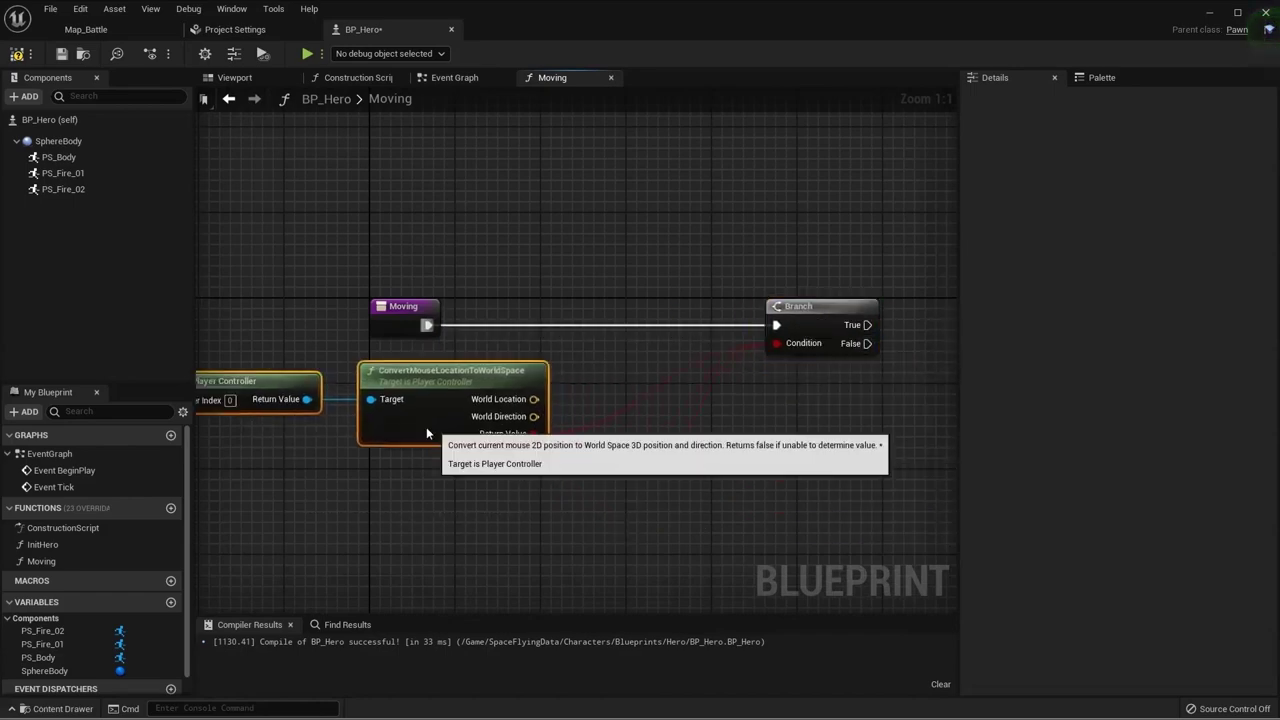
left_click_drag(813, 326, 688, 318)
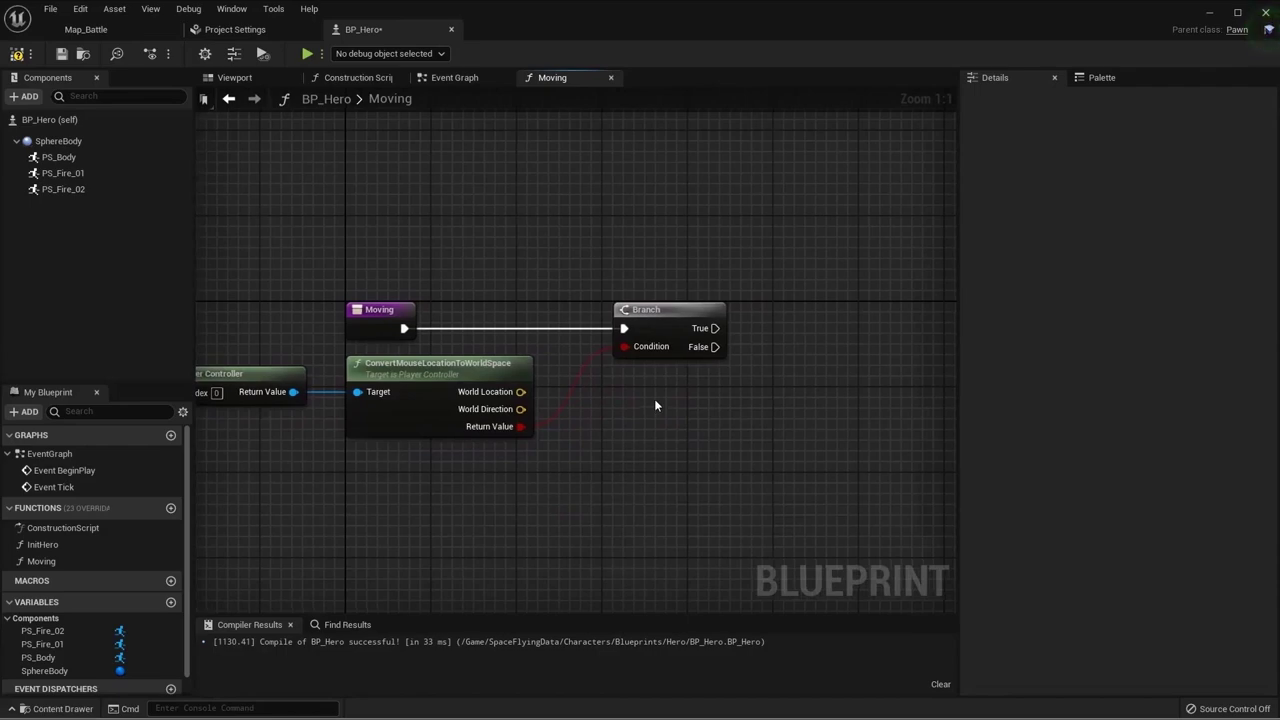
right_click_drag(656, 405, 573, 405)
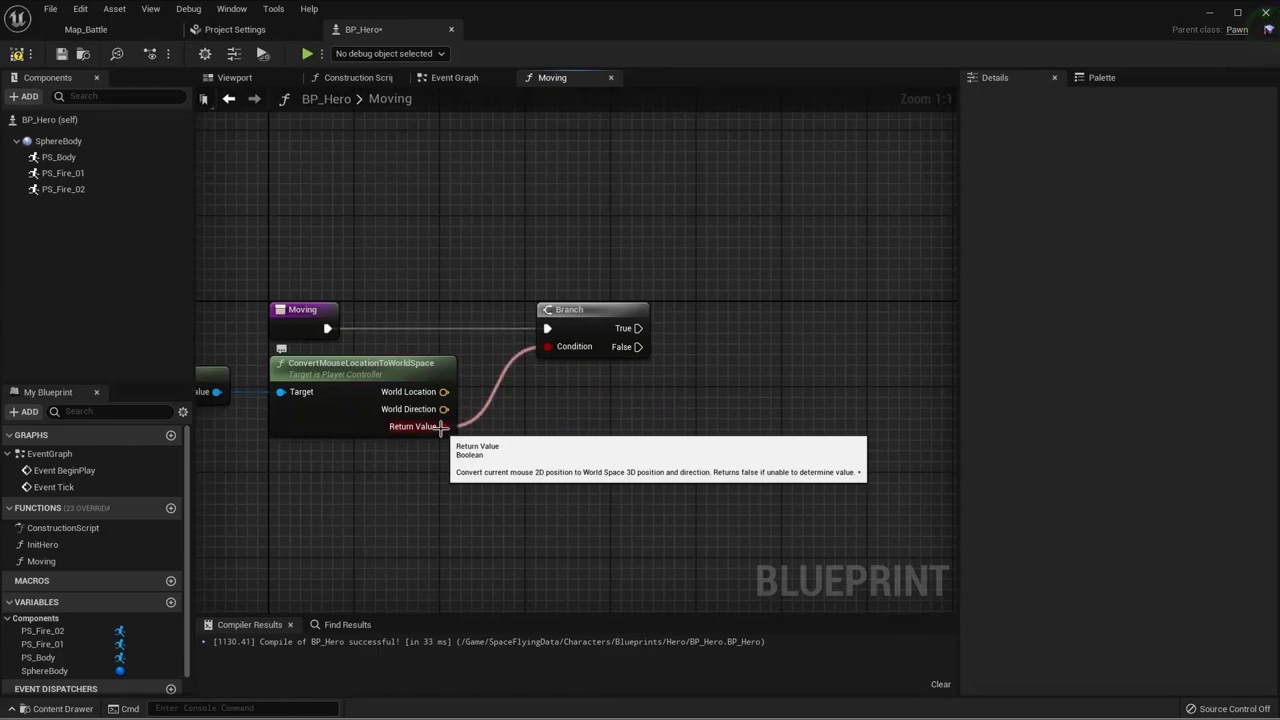
left_click_drag(595, 310, 755, 135)
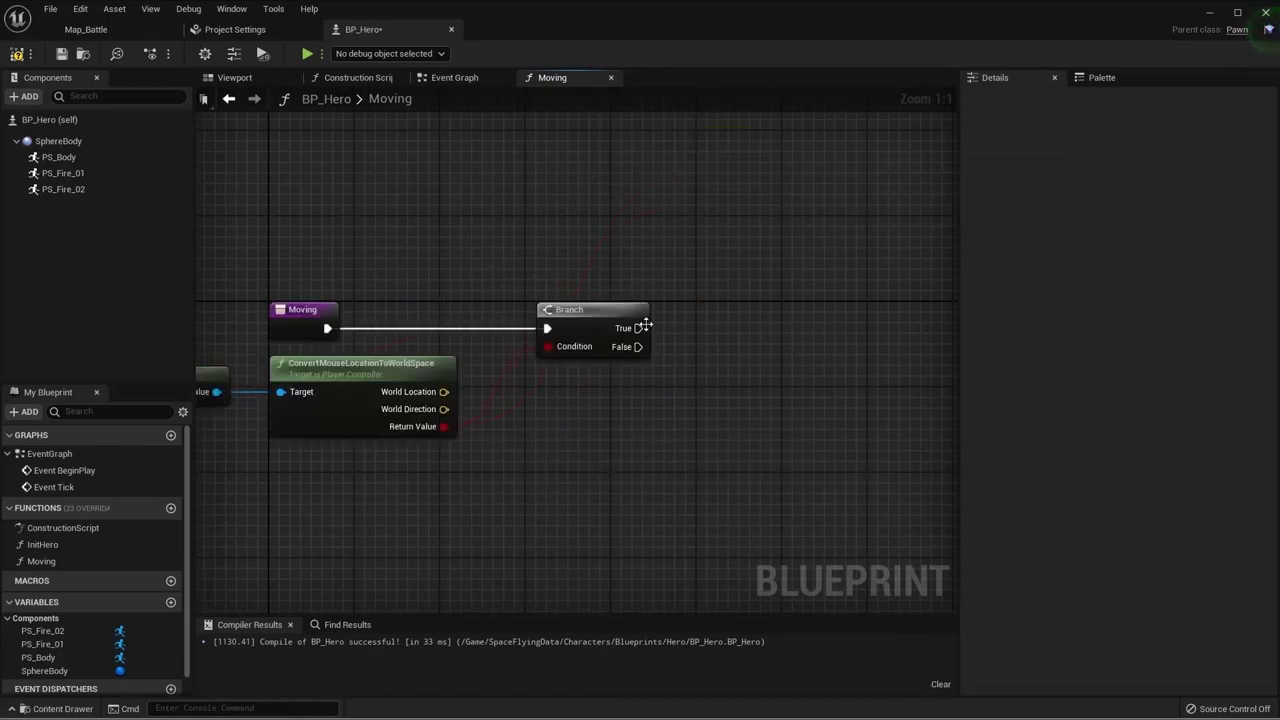
left_click_drag(638, 328, 824, 217)
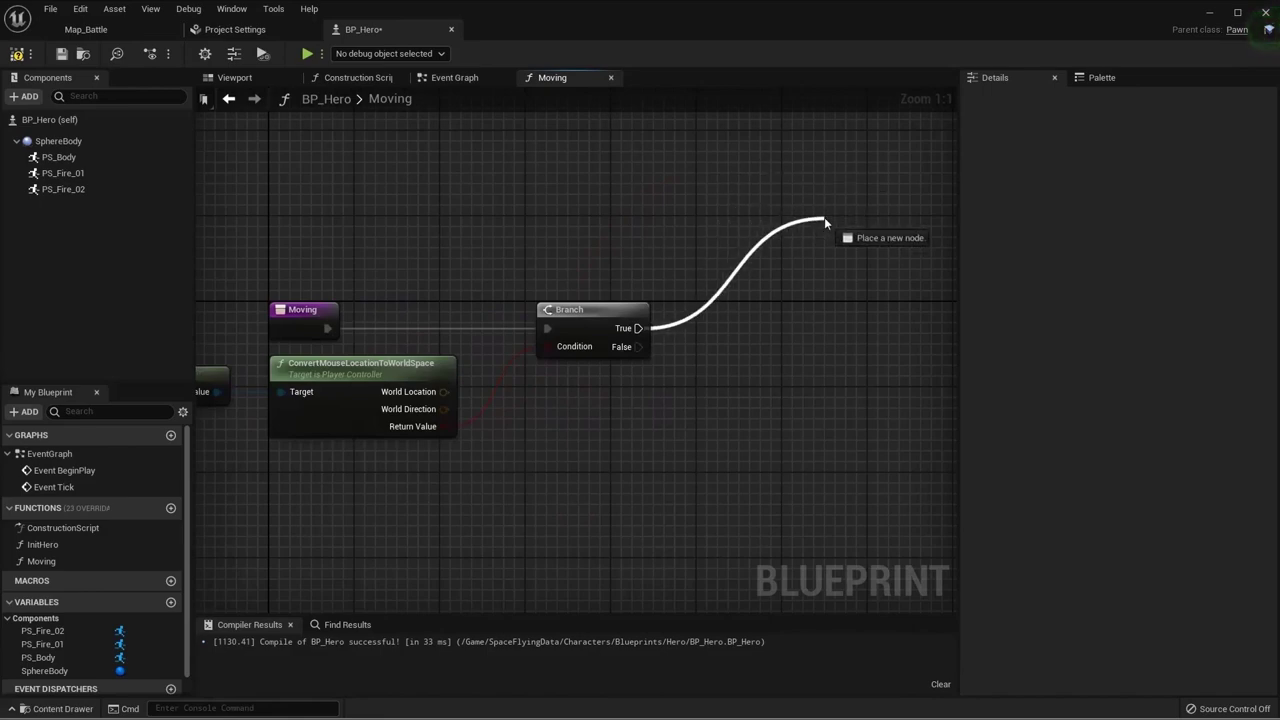
right_click_drag(740, 368, 604, 373)
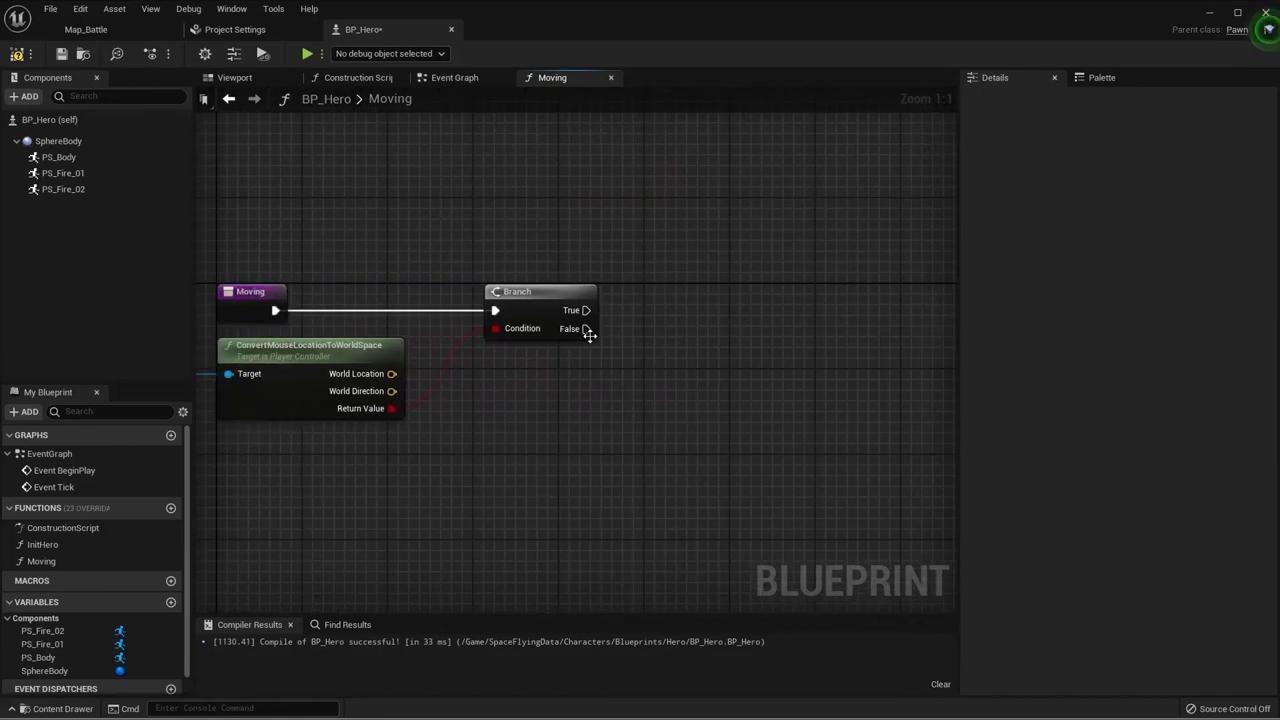
left_click_drag(586, 329, 785, 448)
right_click_drag(710, 413, 754, 411)
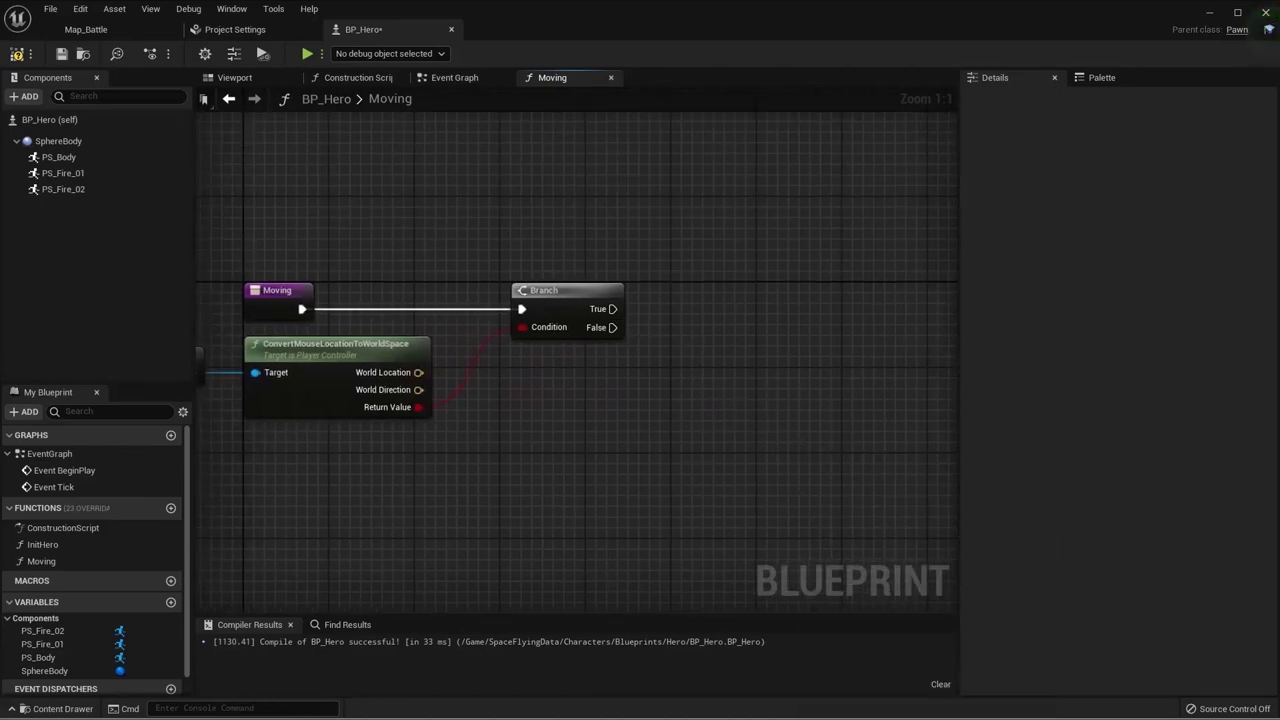
Step: Add a Make Literal Float node below the Convert node
right_click_drag(514, 436, 557, 423)
right_click(557, 417)
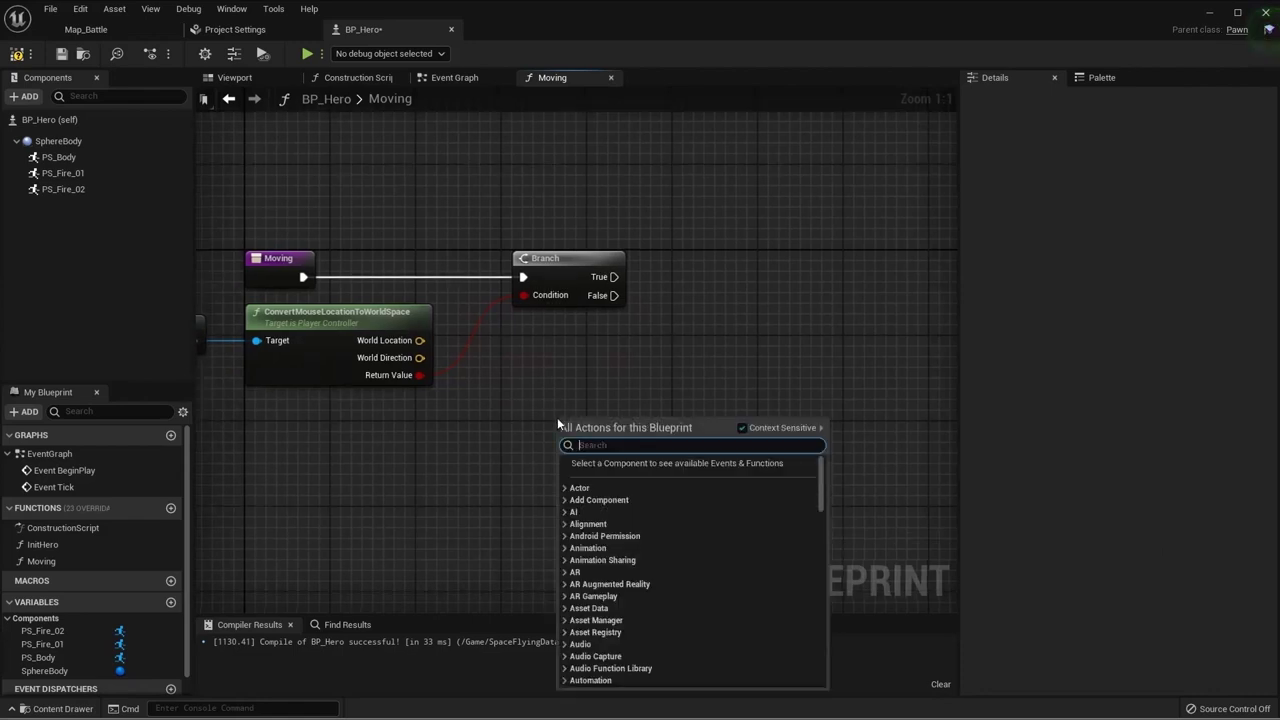
type("make liter")
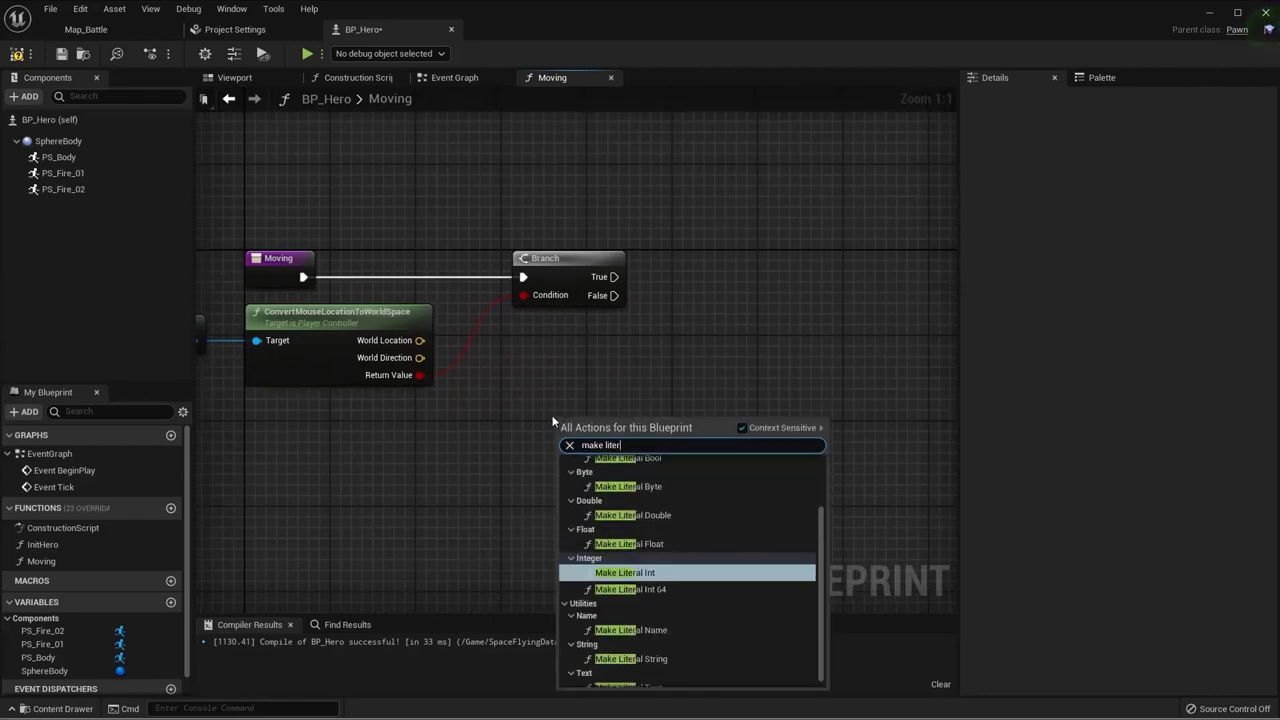
type(" floa")
left_click(641, 489)
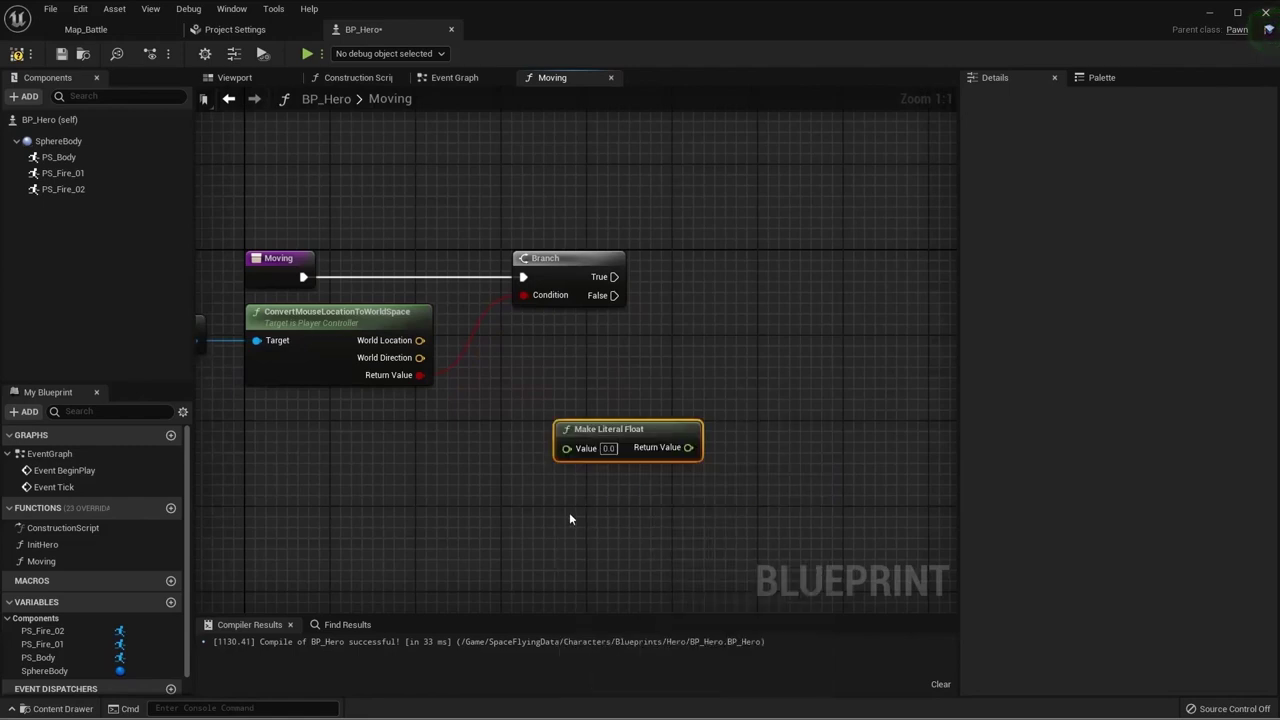
right_click_drag(569, 512, 650, 486)
left_click_drag(680, 405, 437, 415)
Step: Multiply World Location by the literal float using a vector-times-float Multiply node
left_click_drag(524, 432, 672, 442)
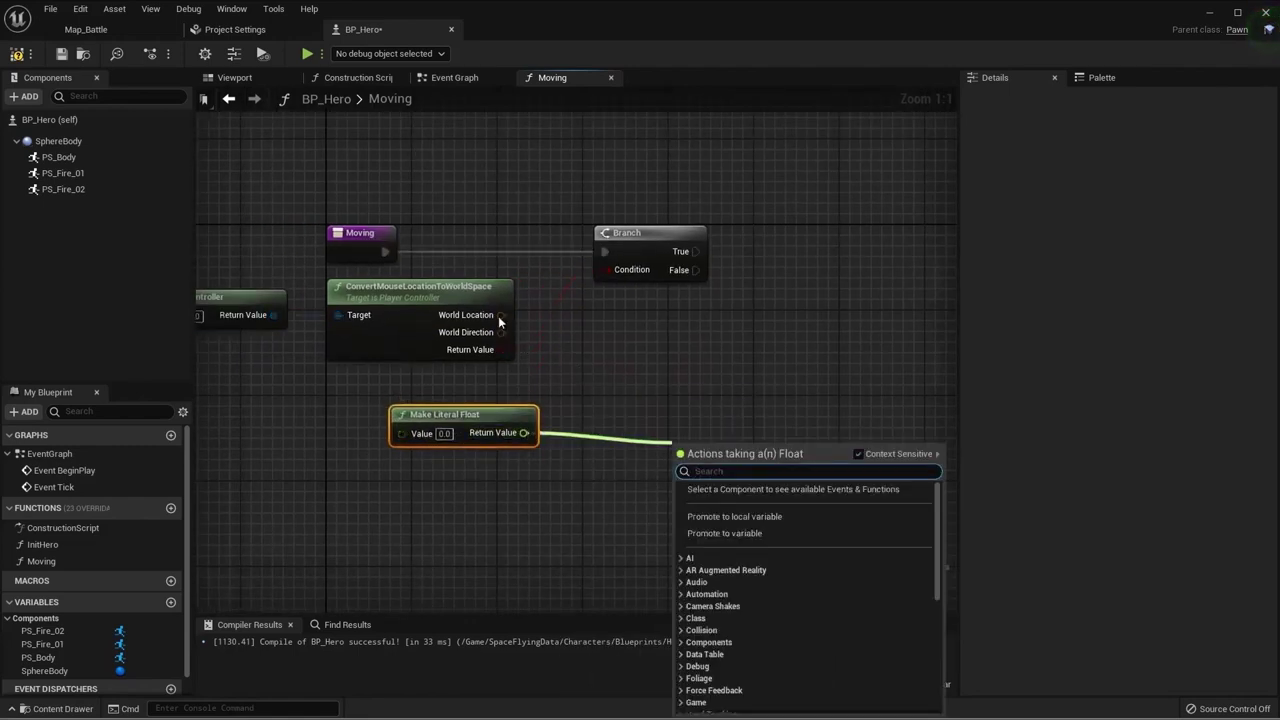
left_click_drag(501, 315, 636, 377)
type("make array")
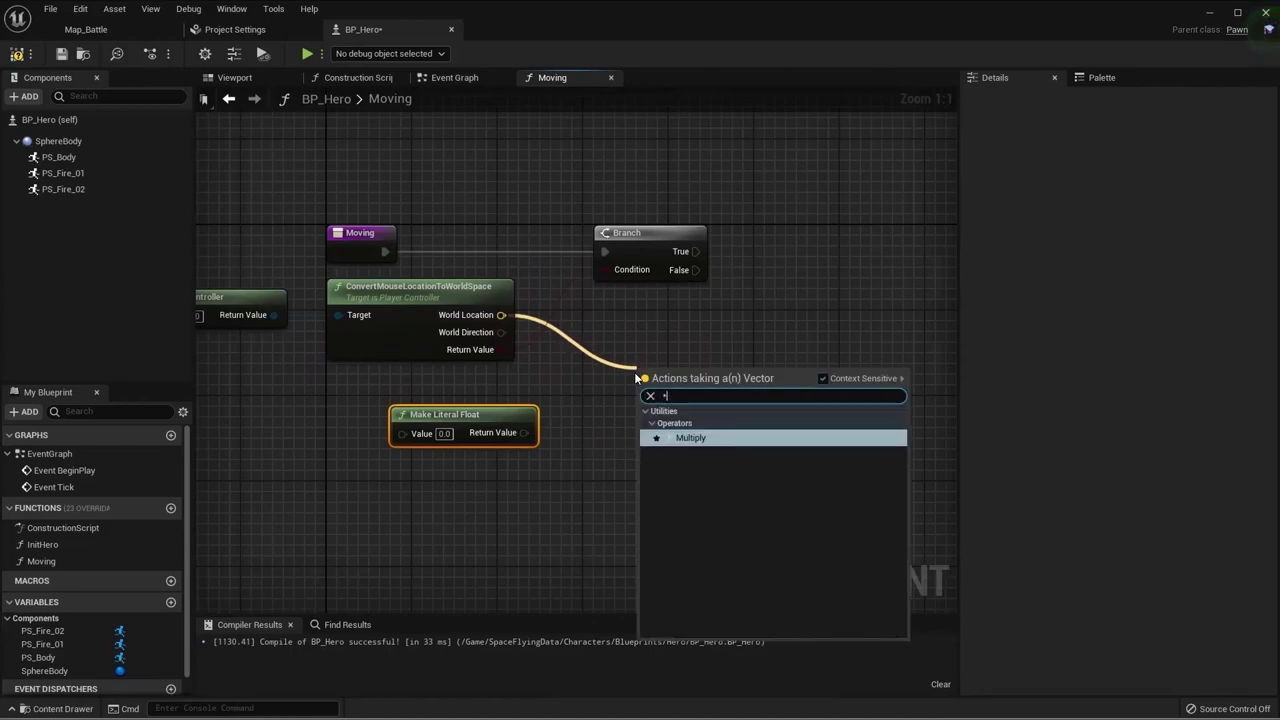
left_click(730, 436)
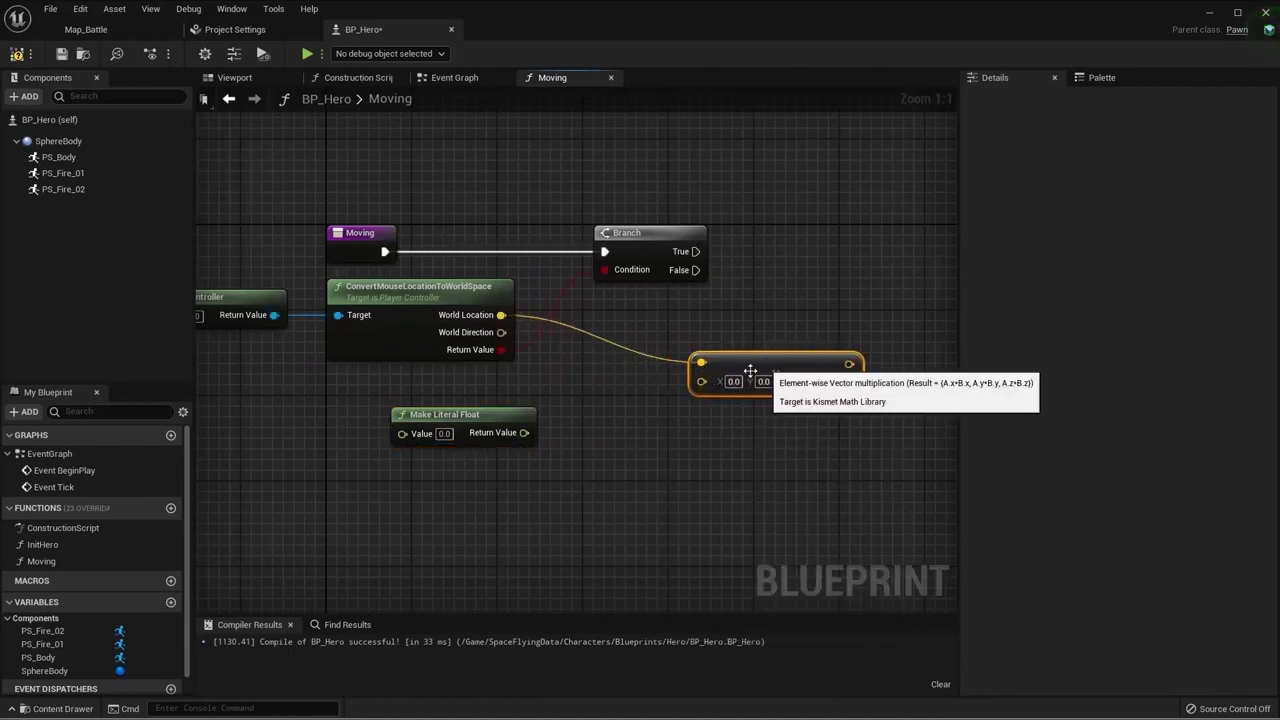
left_click_drag(728, 372, 782, 361)
right_click(700, 385)
mouse_move(776, 584)
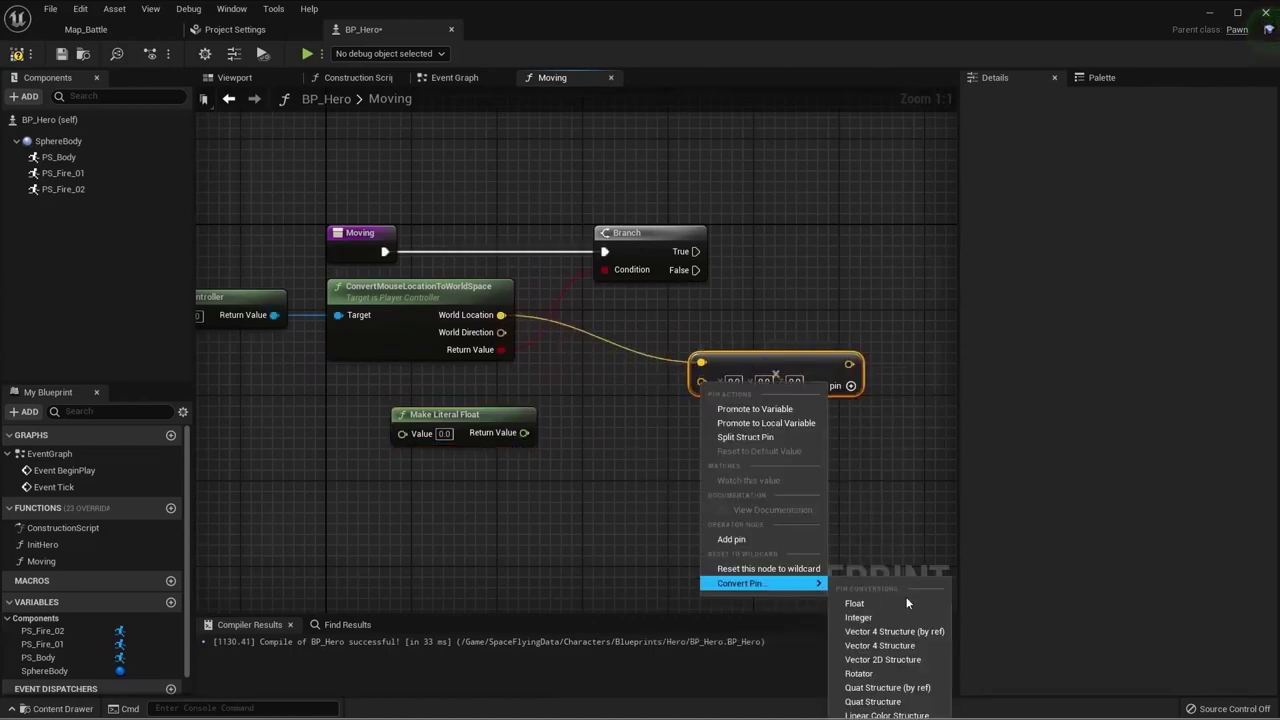
left_click(855, 603)
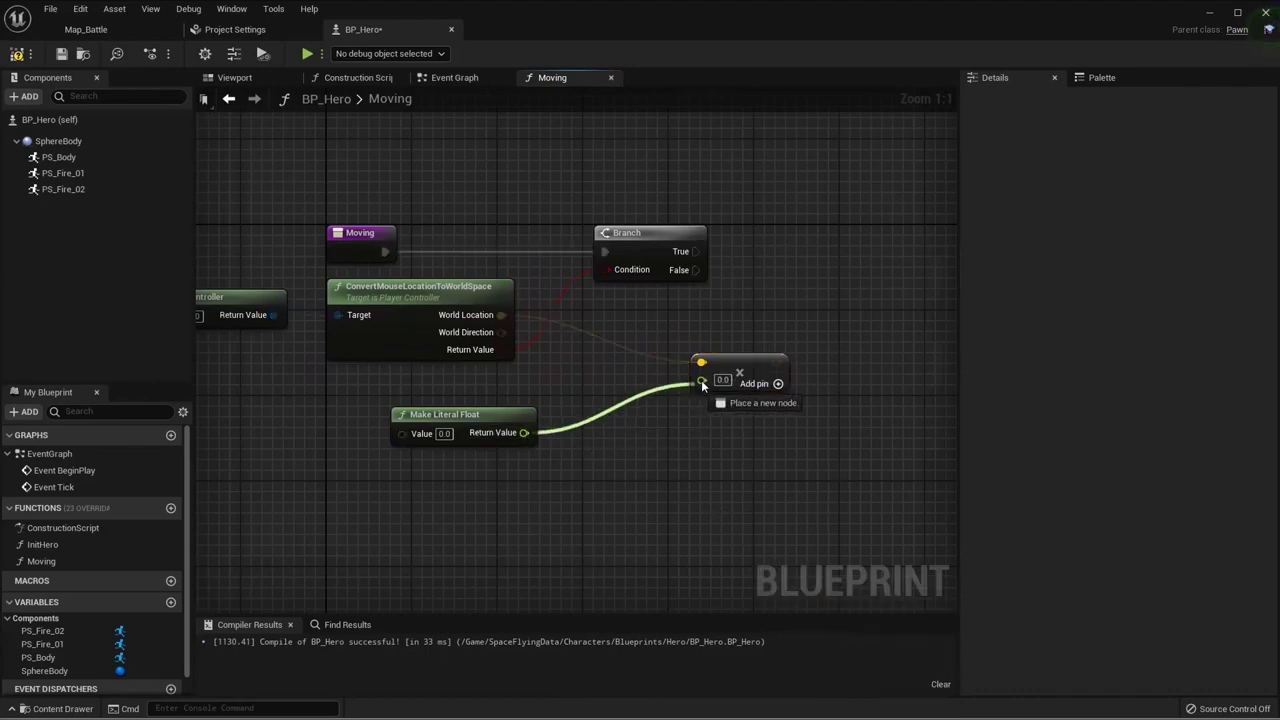
left_click_drag(523, 434, 701, 380)
left_click_drag(445, 415, 411, 383)
left_click_drag(735, 372, 628, 361)
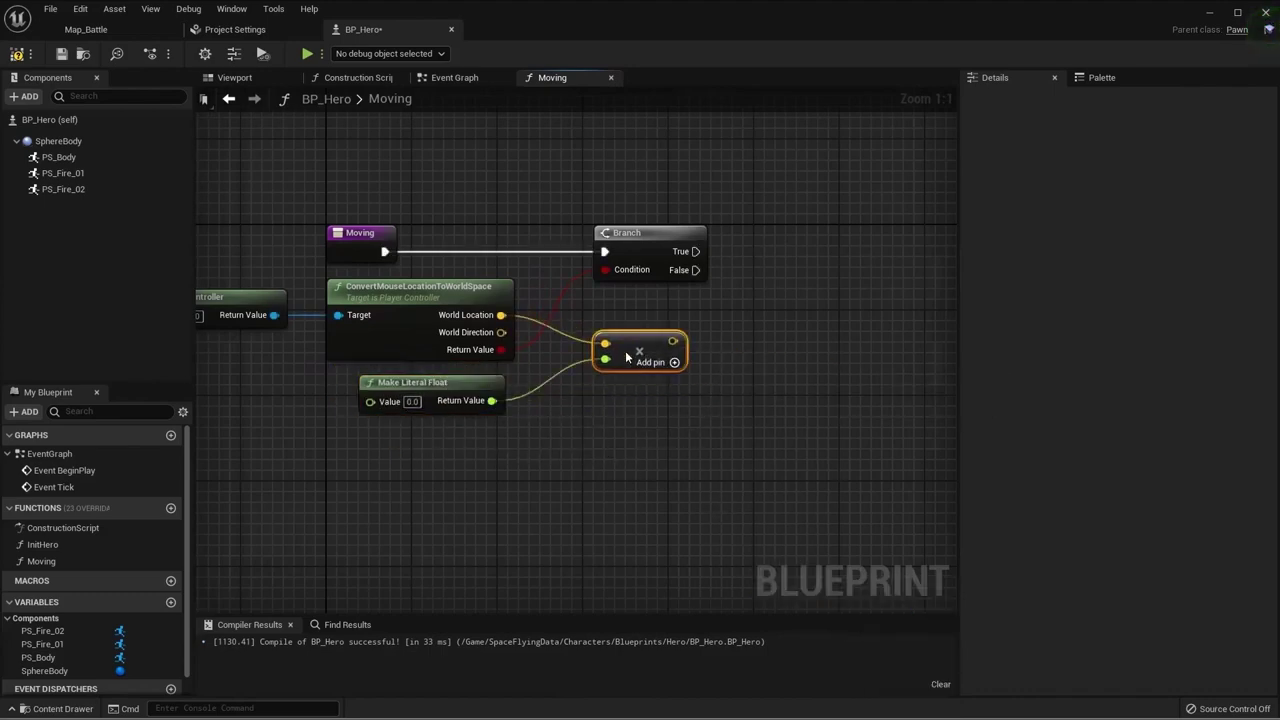
Step: Set the Make Literal Float value to 100.0
left_click(516, 406)
type("100")
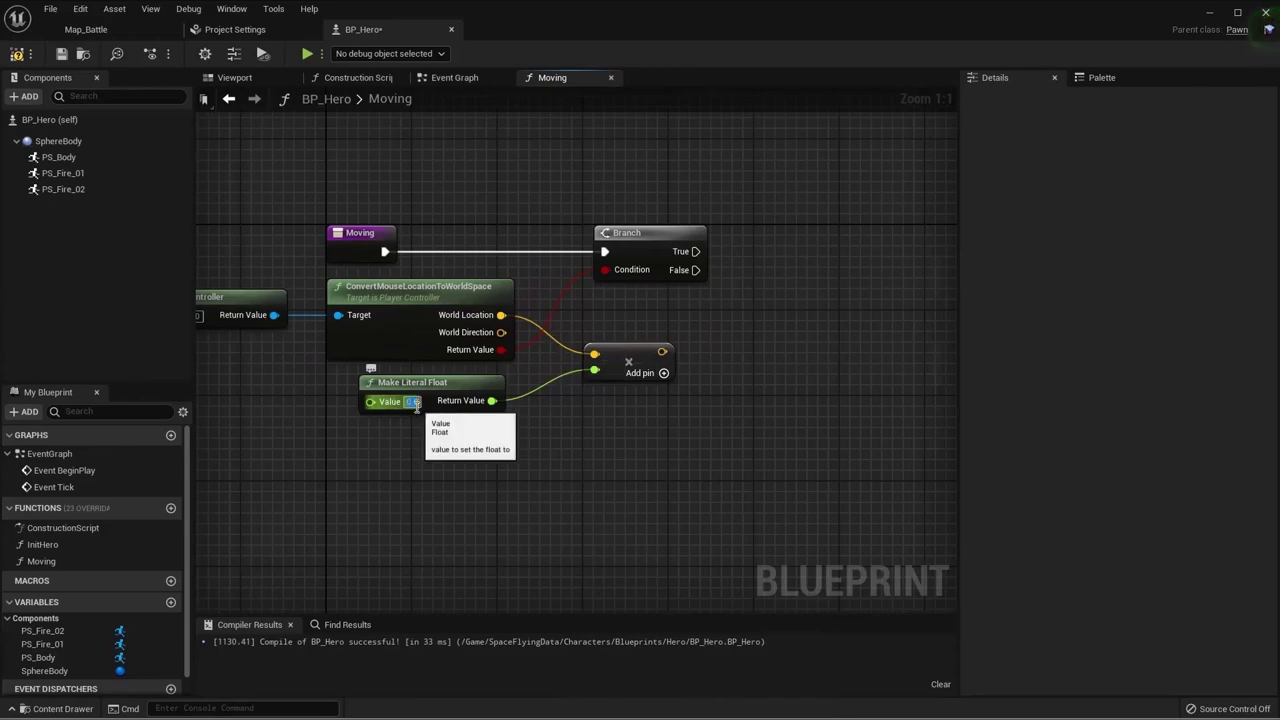
key("Return")
right_click_drag(652, 461, 632, 495)
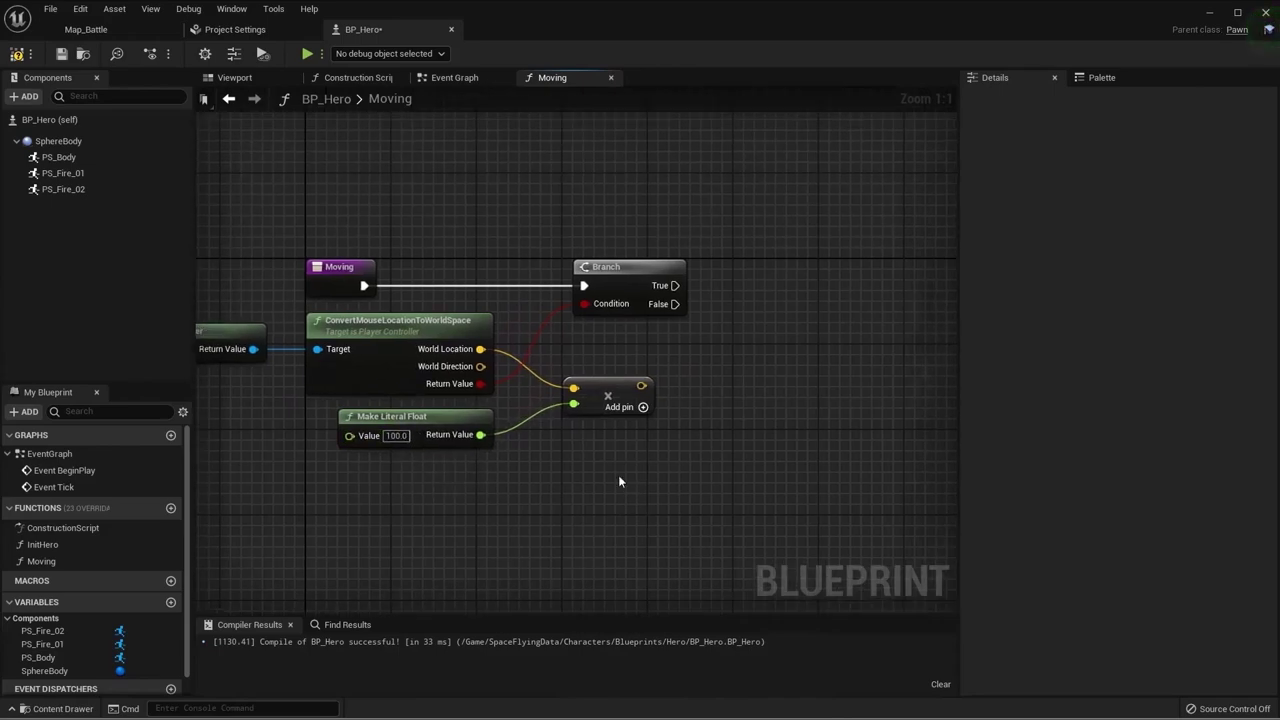
left_click(449, 420)
right_click_drag(812, 512, 665, 526)
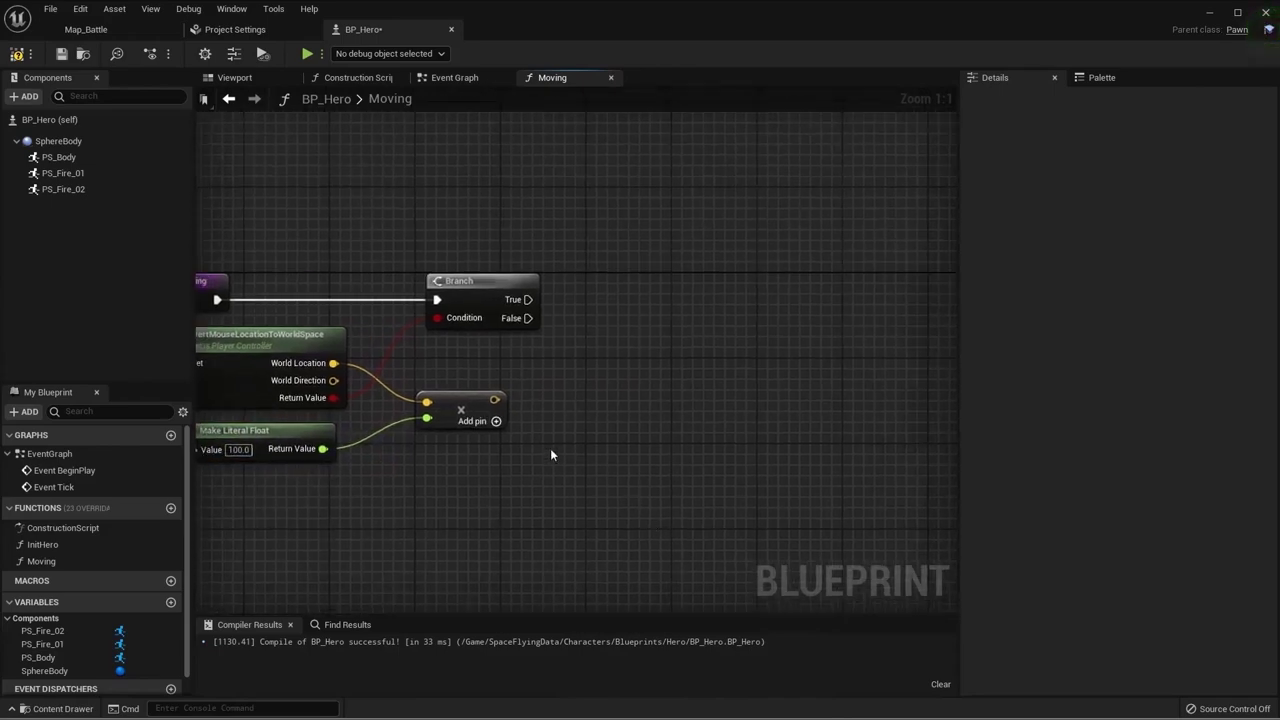
mouse_move(494, 399)
left_mouse_down()
mouse_move(589, 418)
mouse_move(602, 389)
left_mouse_up()
Step: Add a Break Vector node on the scaled World Location
type("break vec")
left_click(637, 460)
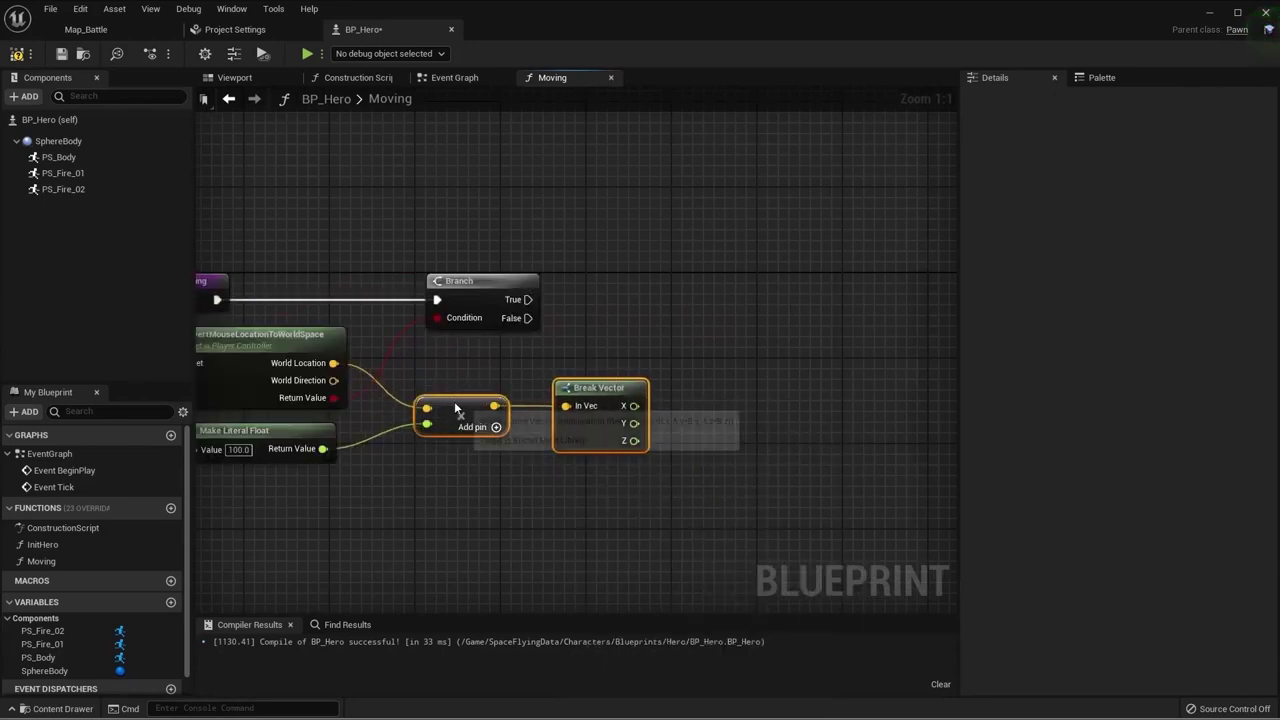
left_click(585, 423)
right_click_drag(746, 468, 700, 458)
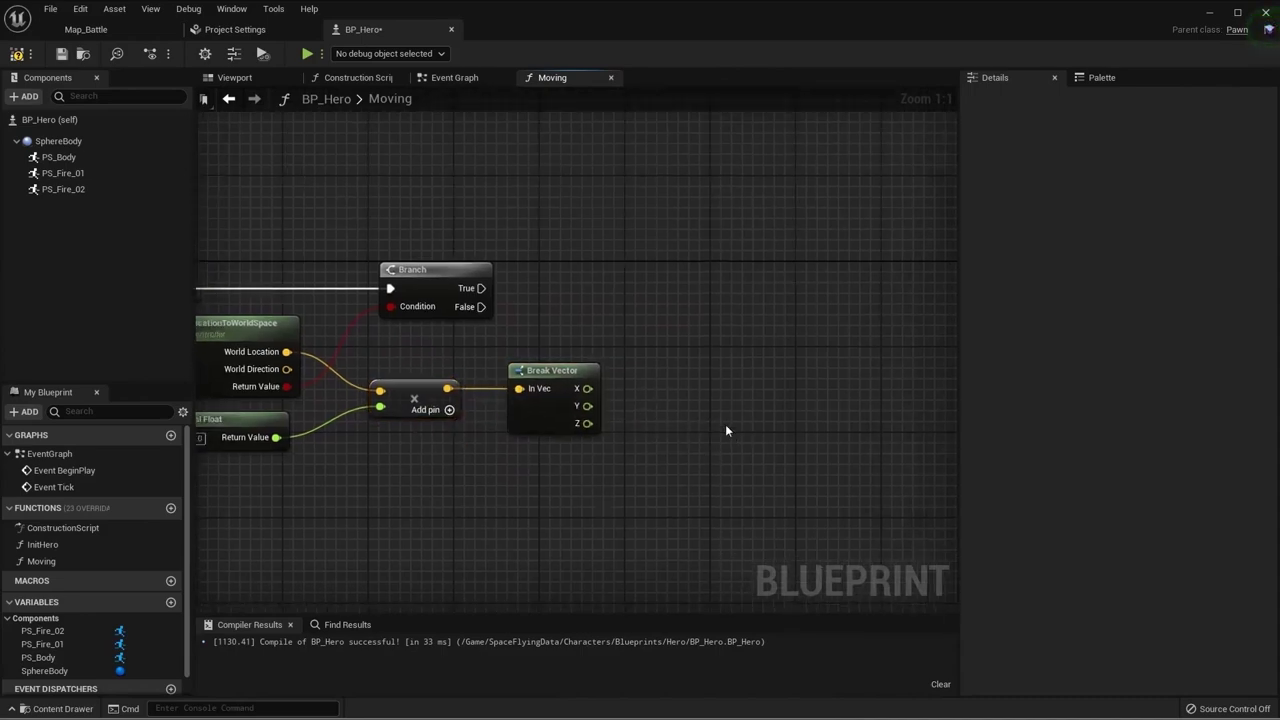
Step: Clamp Break Vector's Y with a Clamp (float) node and Z with a duplicate
left_click_drag(587, 405, 700, 387)
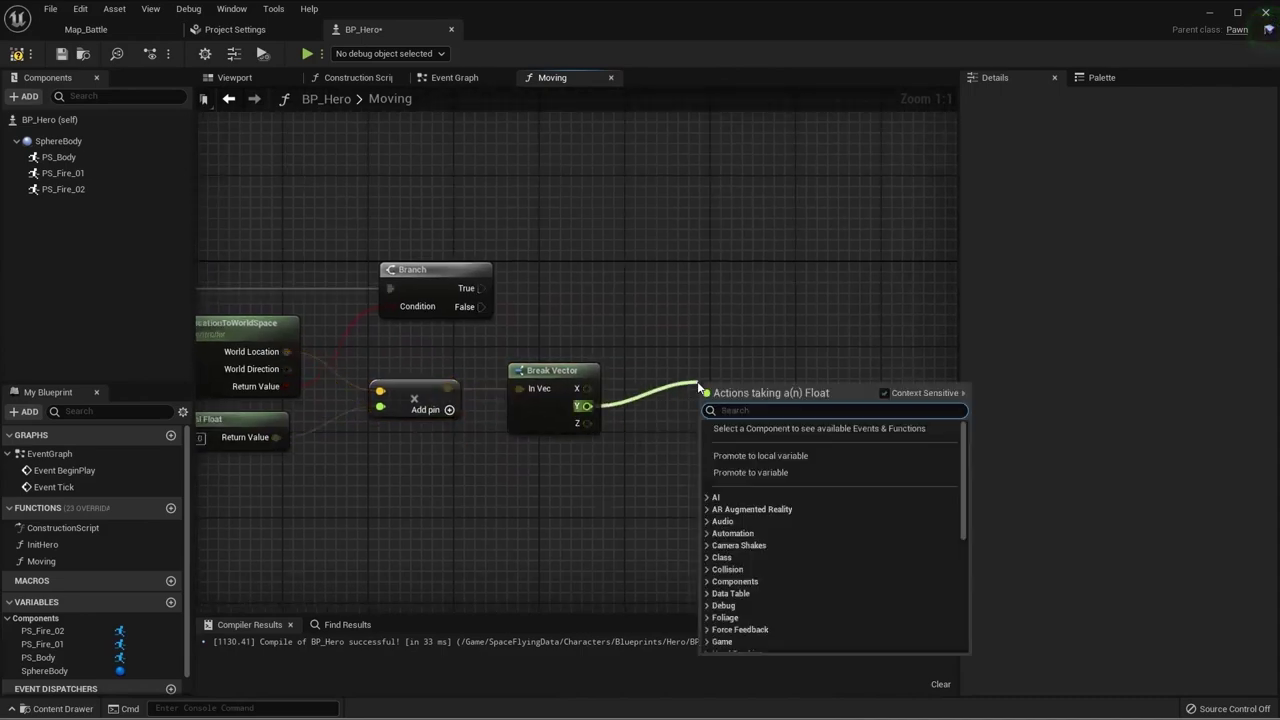
type("clamp")
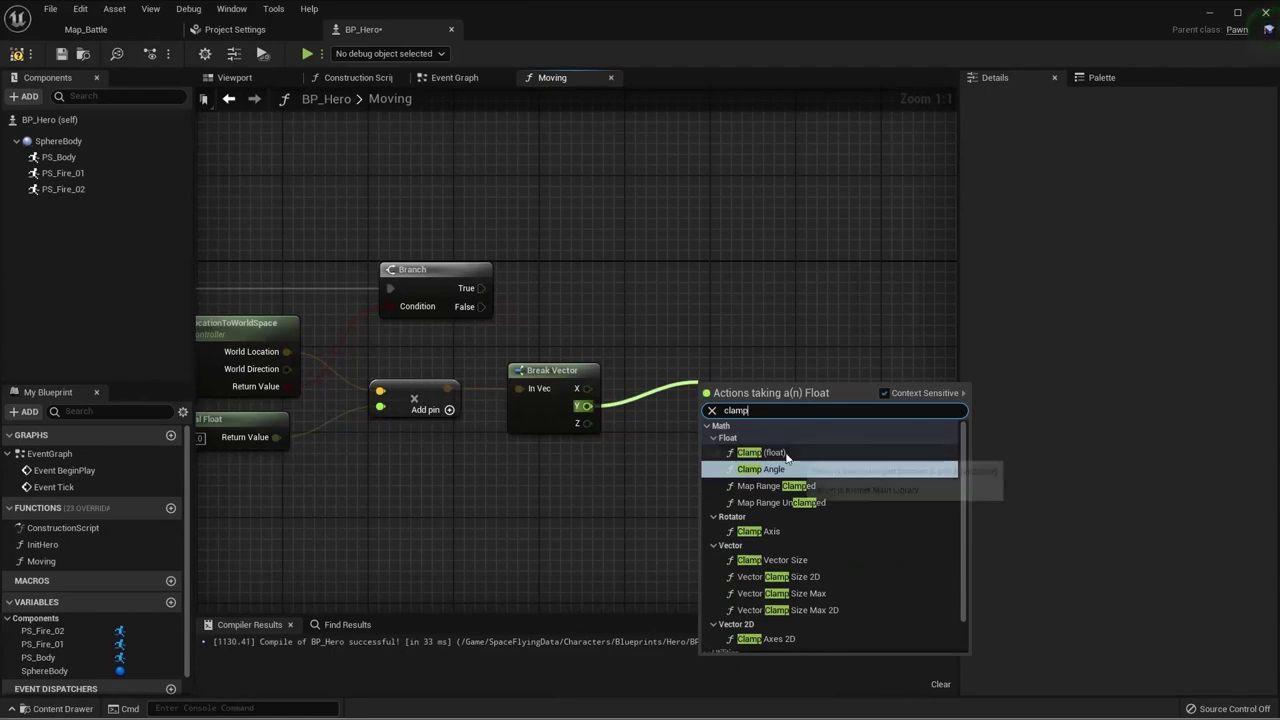
left_click(768, 465)
left_click_drag(720, 336, 720, 326)
key("ctrl+c")
key("ctrl+v")
mouse_move(587, 423)
left_mouse_down()
mouse_move(722, 501)
mouse_move(701, 412)
left_mouse_up()
left_click(757, 364, "shift")
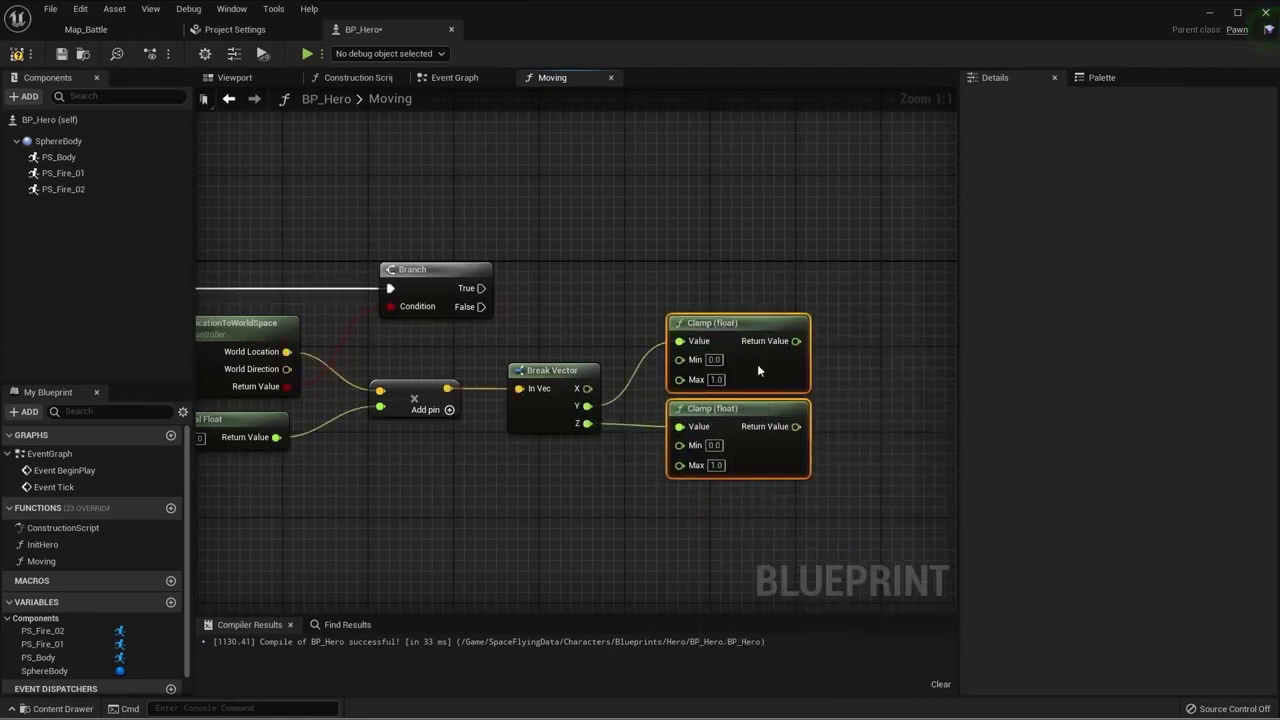
left_click_drag(757, 364, 753, 396)
left_click(652, 477)
right_click_drag(652, 477, 610, 472)
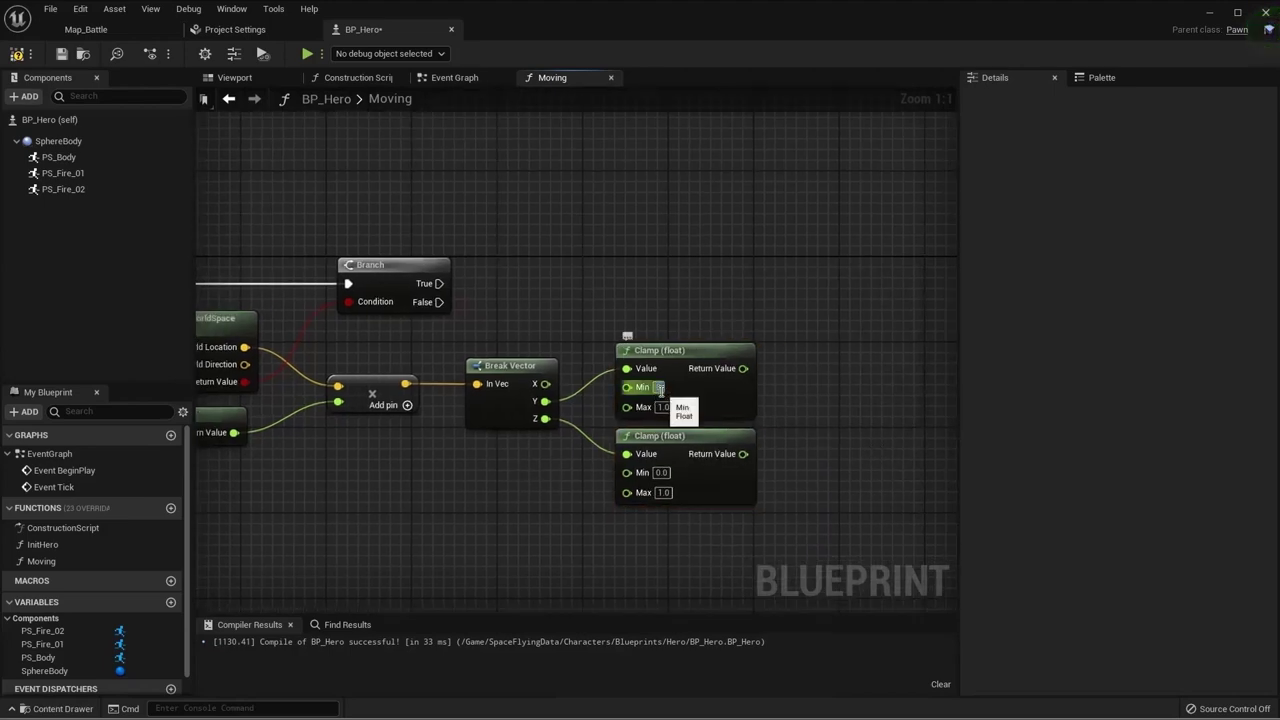
Step: Set the Y Clamp to -1000/1000 and the Z Clamp to -600/600
type("-1000")
key("Tab")
type("1")
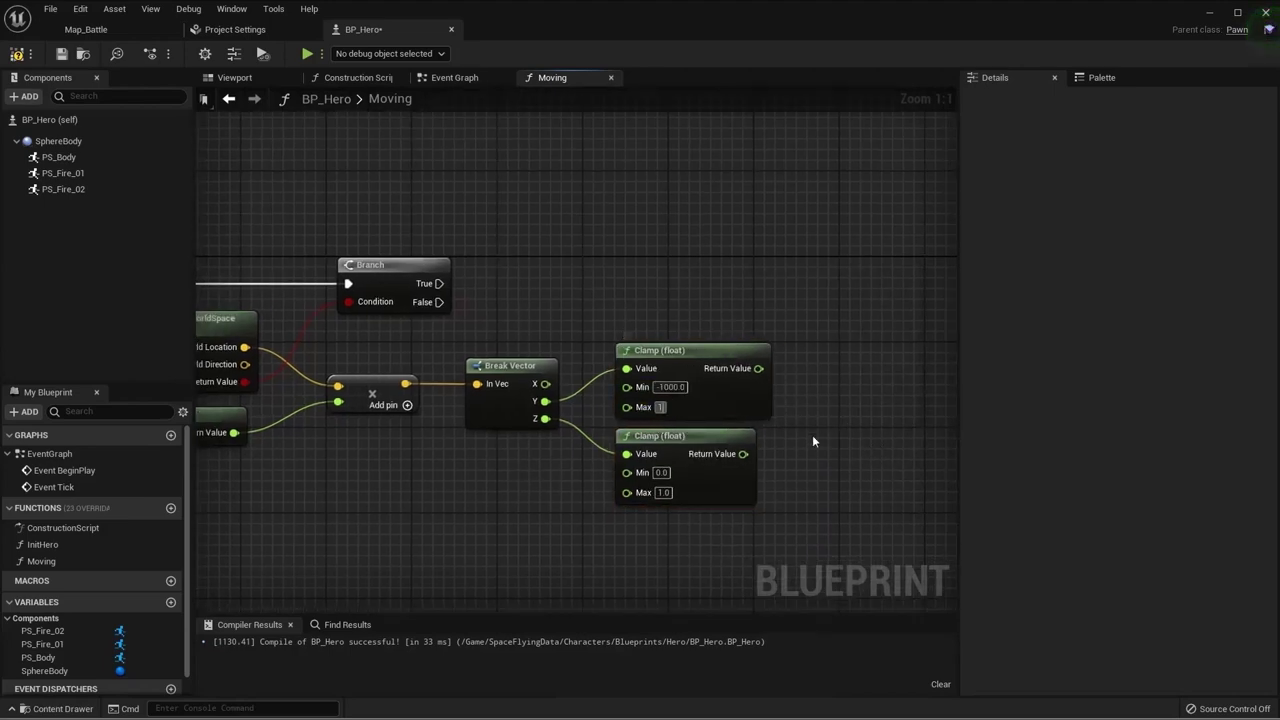
type("000")
key("Return")
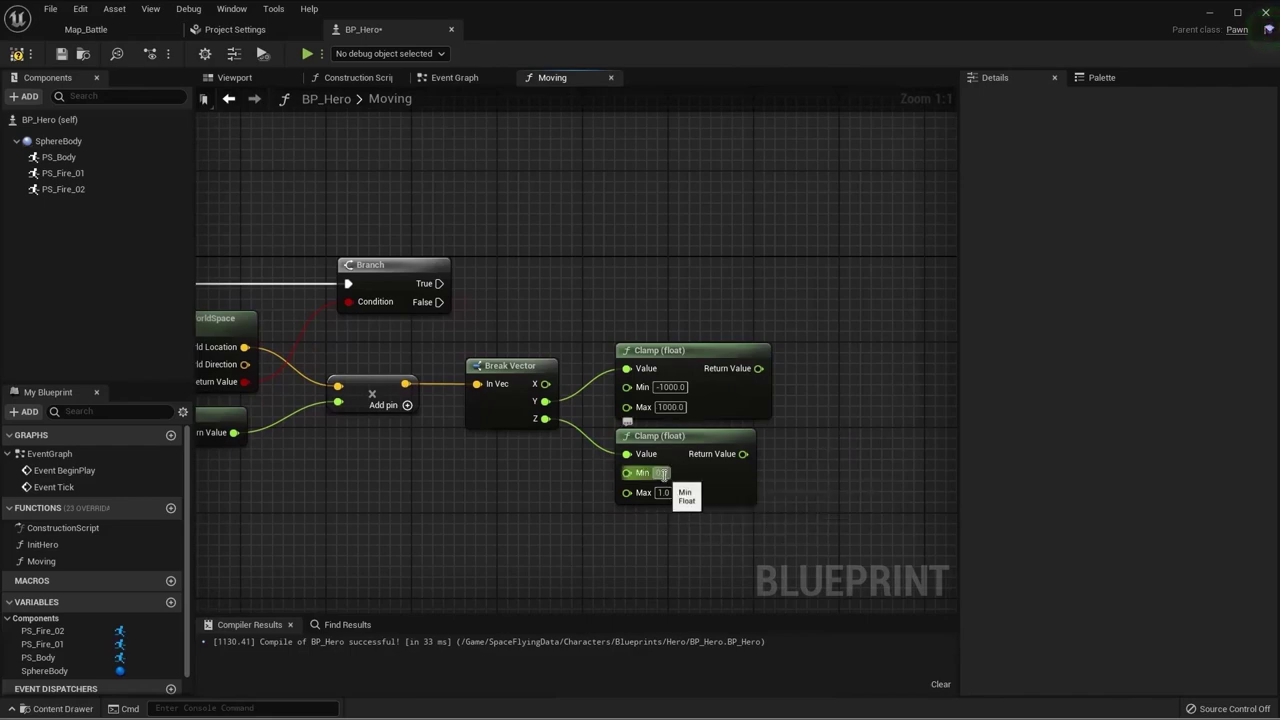
left_click(661, 474)
type("-600")
key("Return")
left_click(663, 492)
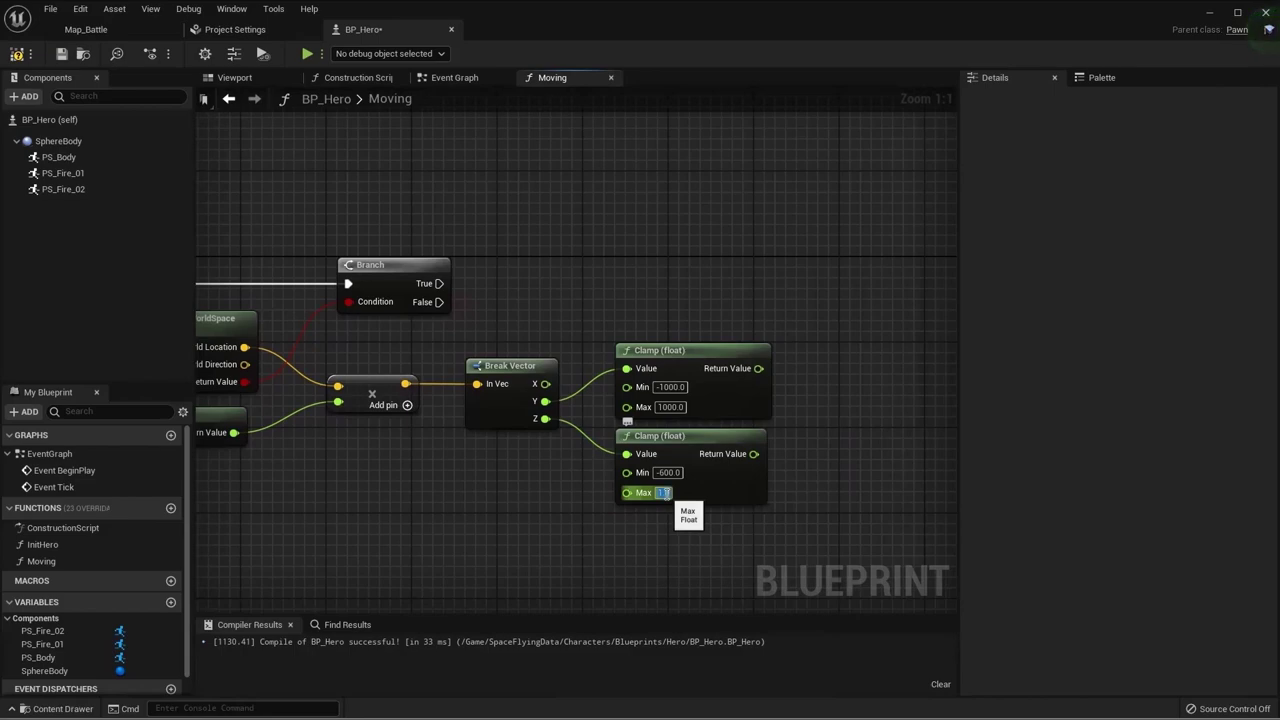
type("600")
key("Return")
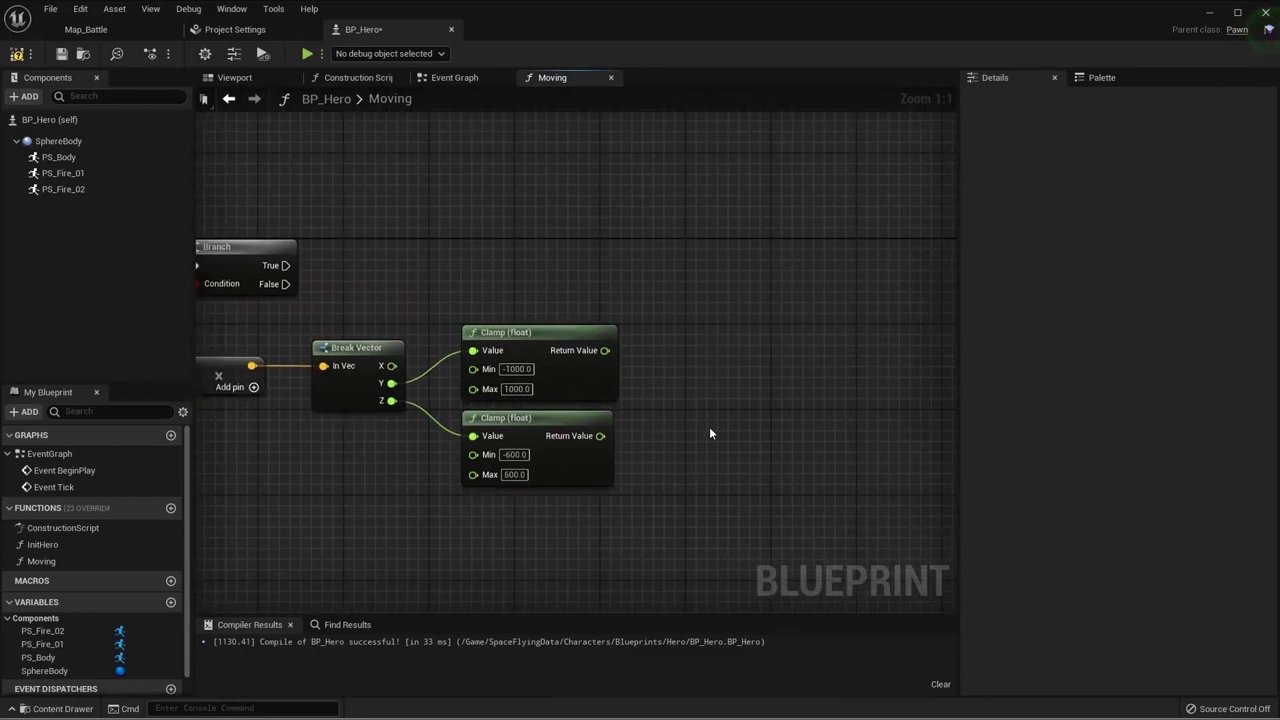
Step: Promote the Multiply output to a TargetPos variable and place its SET node after the Clamps
right_click_drag(709, 426, 929, 468)
left_click_drag(458, 405, 668, 237)
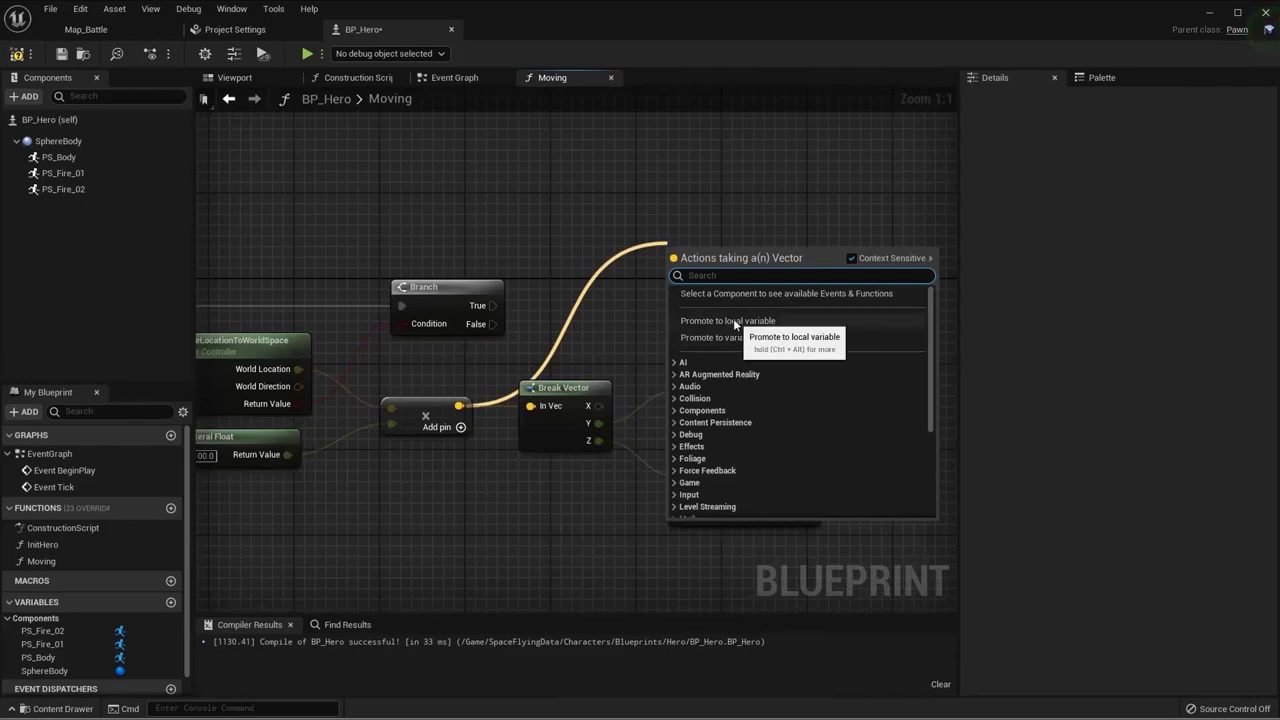
left_click(727, 338)
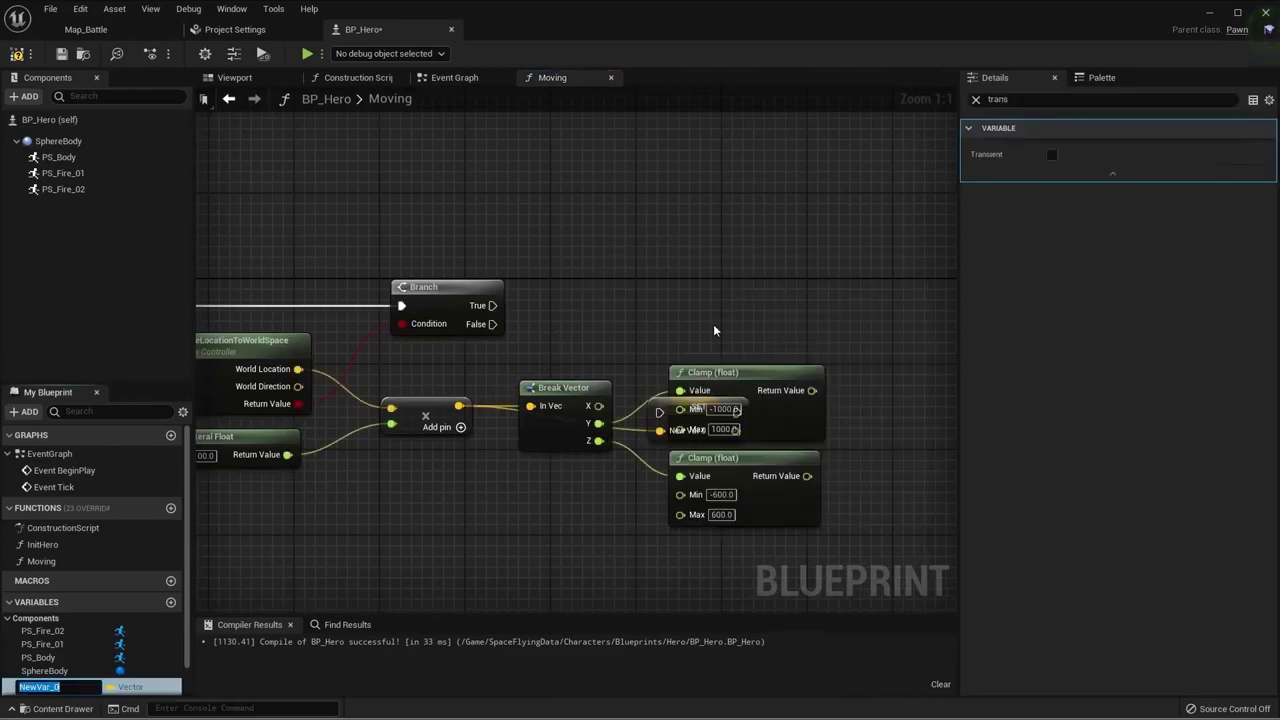
type("T")
key("BackSpace")
key("BackSpace")
key("BackSpace")
key("BackSpace")
type("Ta")
type("rgetPo")
type("s")
key("Return")
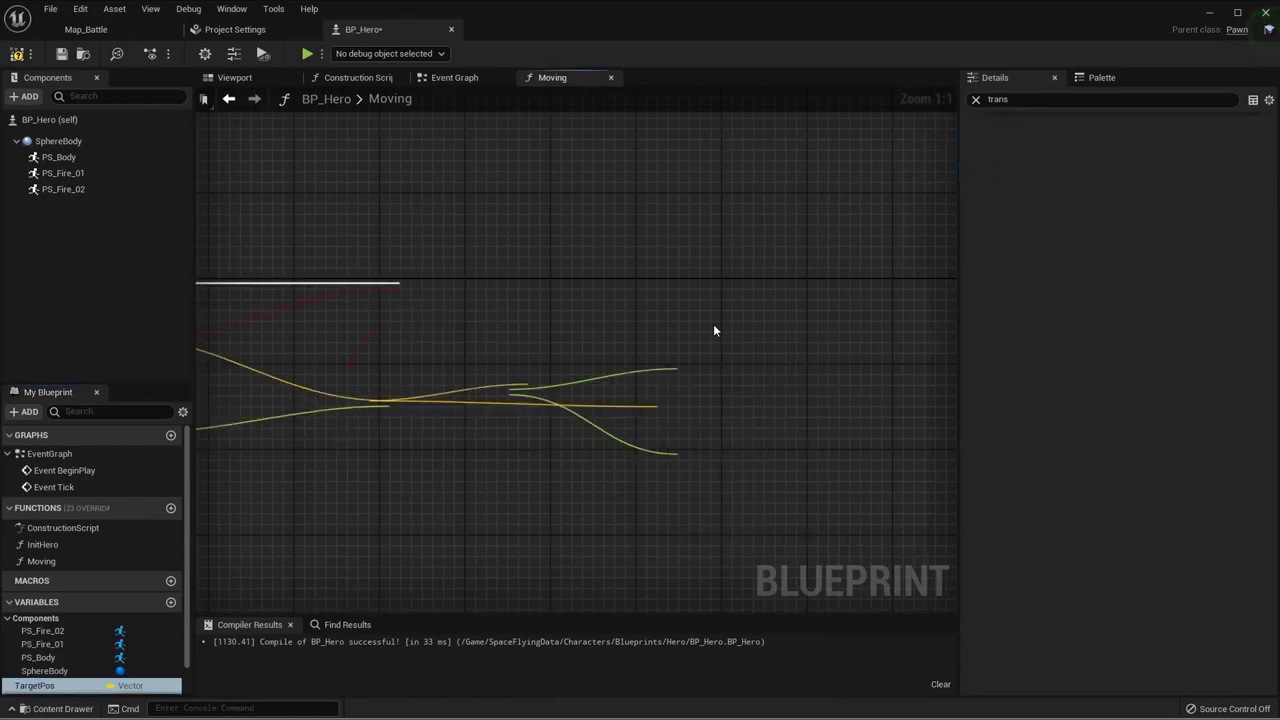
left_click_drag(700, 412, 690, 274)
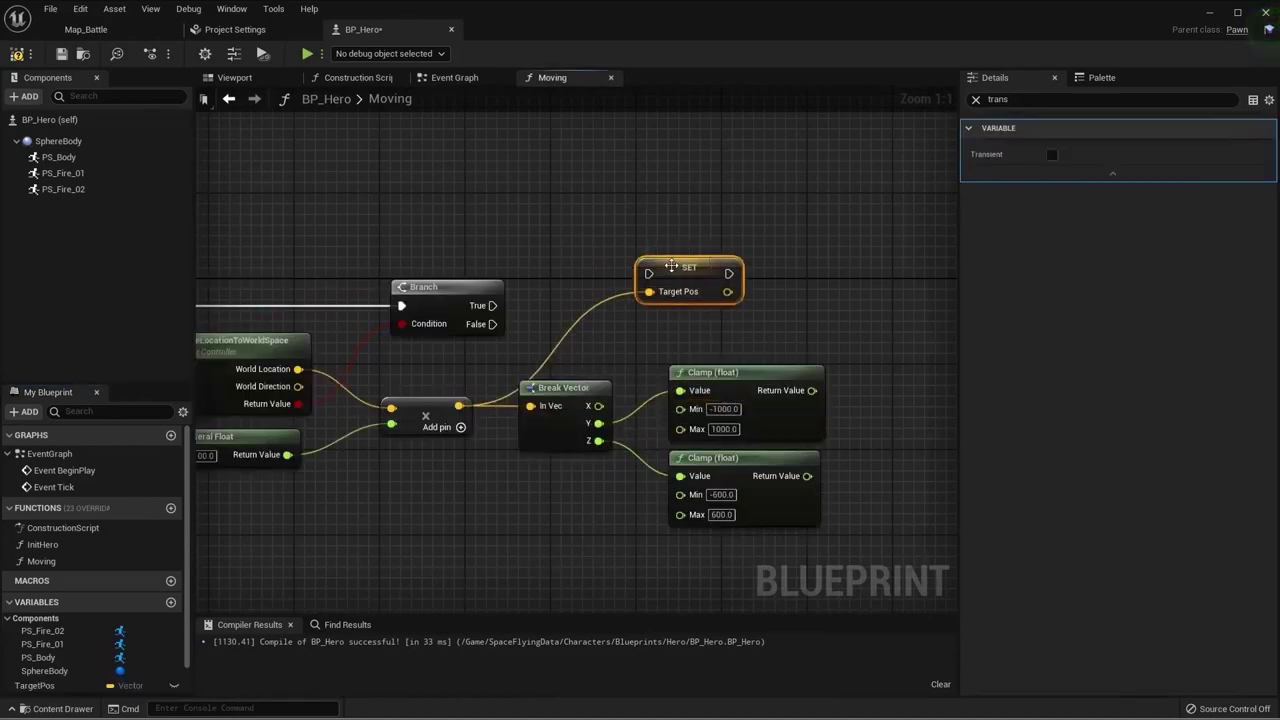
key("ctrl+x")
right_click_drag(806, 348, 550, 290)
key("ctrl+v")
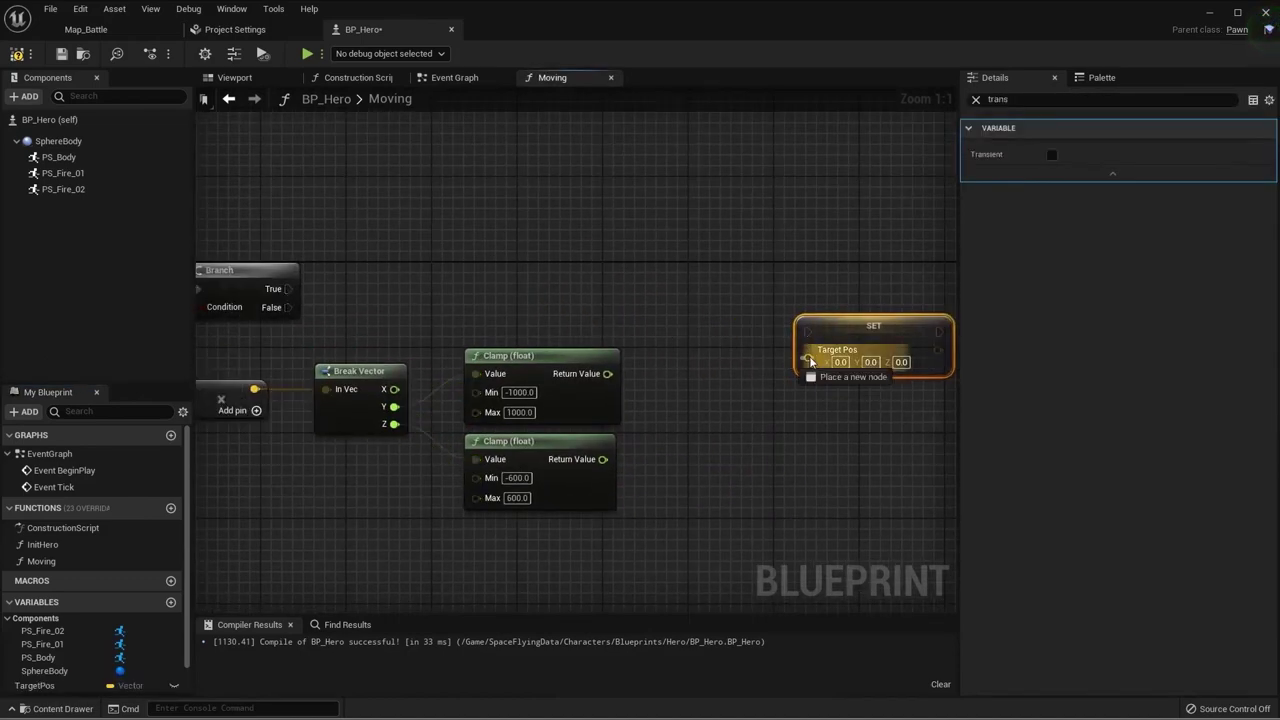
Step: Feed Target Pos from a Make Vector built from the Y and Z Clamp results
left_click_drag(808, 357, 765, 397)
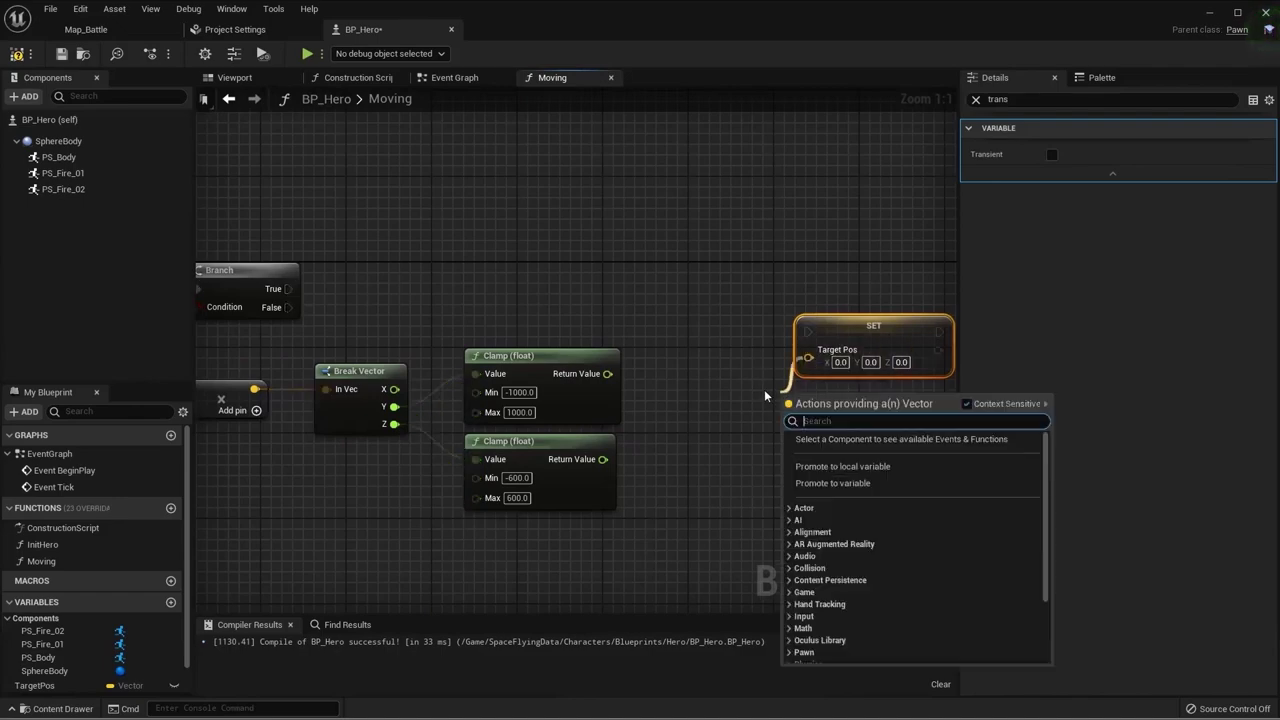
type("make")
key("Return")
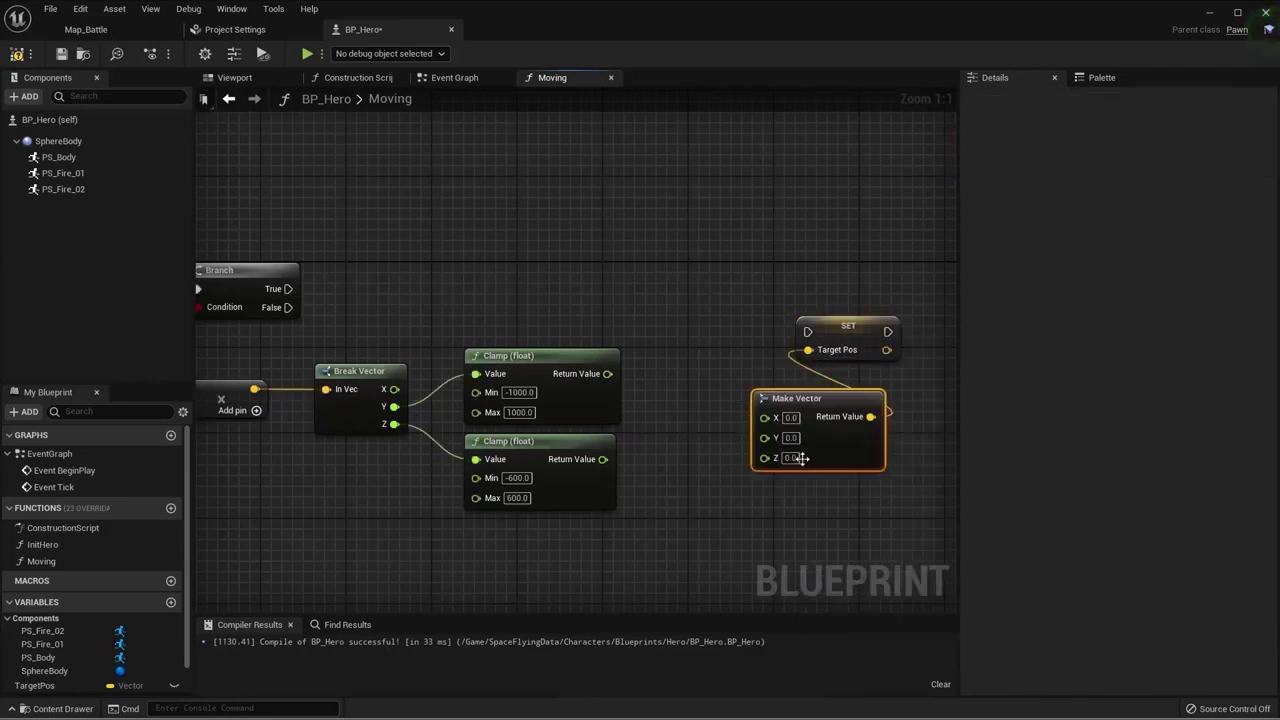
left_click_drag(774, 438, 606, 375)
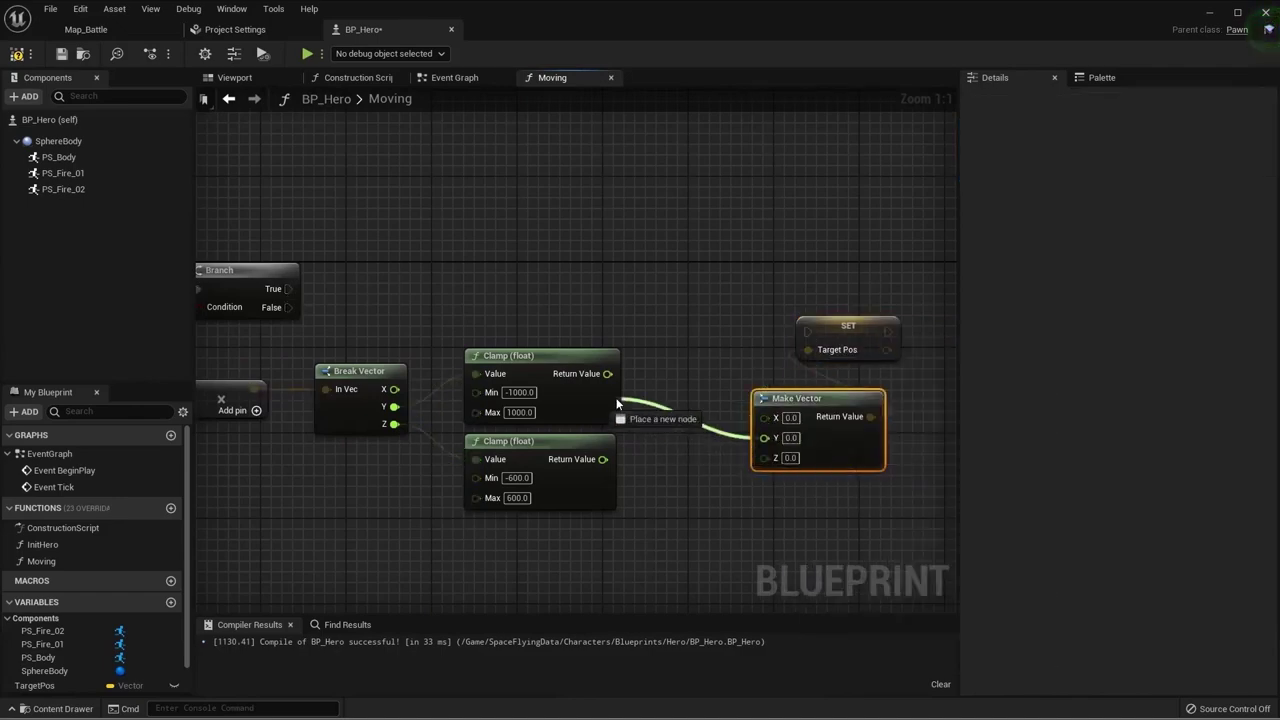
left_click_drag(604, 459, 764, 455)
left_click_drag(800, 398, 725, 366)
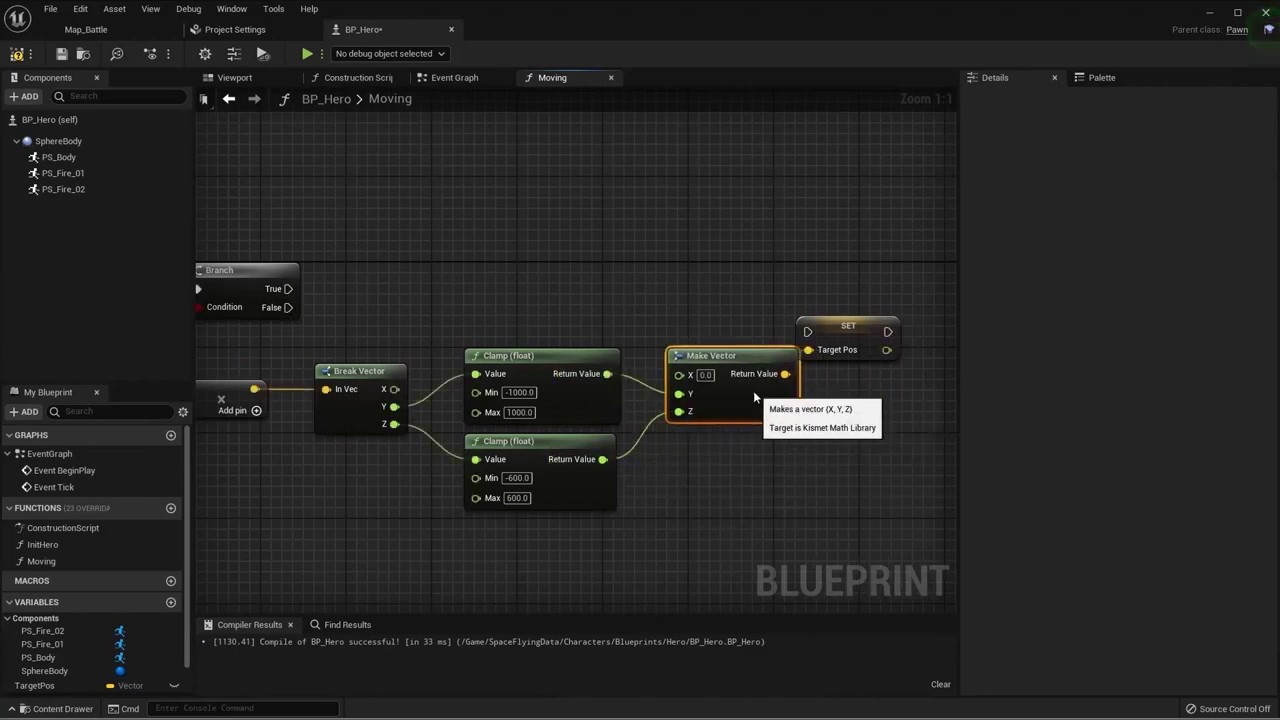
Step: Wire the Branch True output into SET Target Pos and tidy the chain
left_click_drag(808, 331, 288, 288)
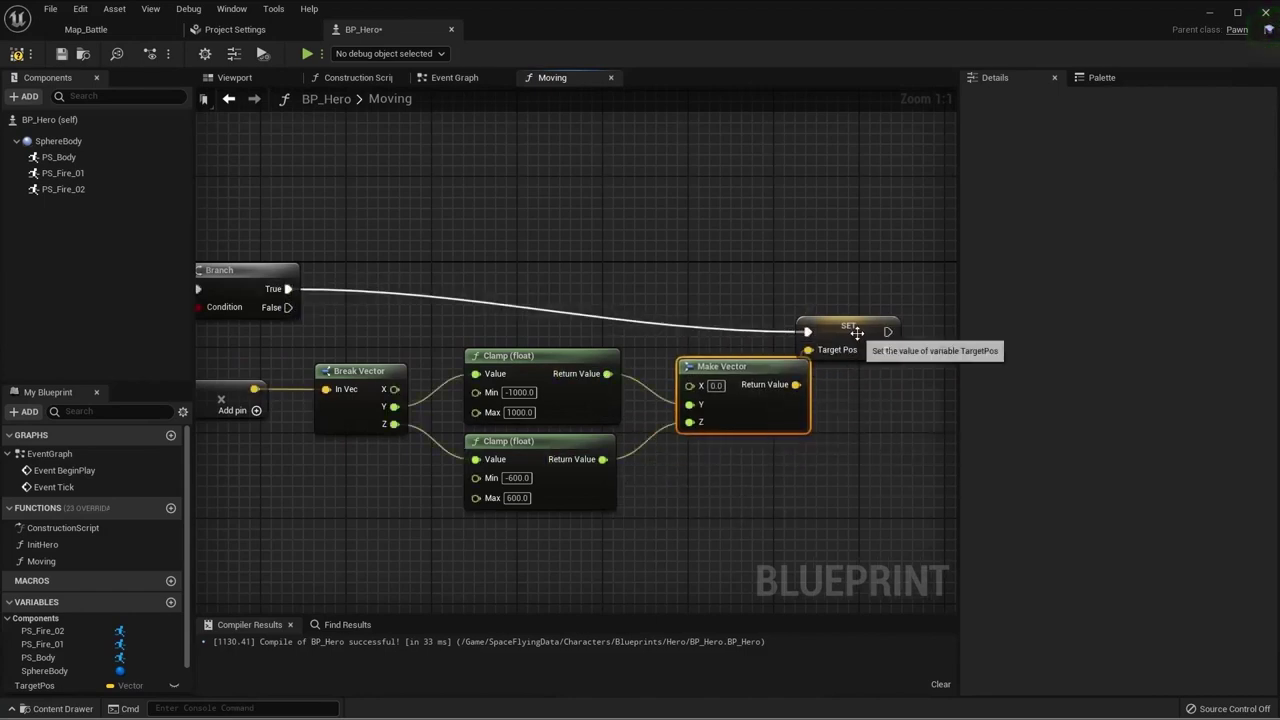
left_click_drag(868, 343, 835, 297)
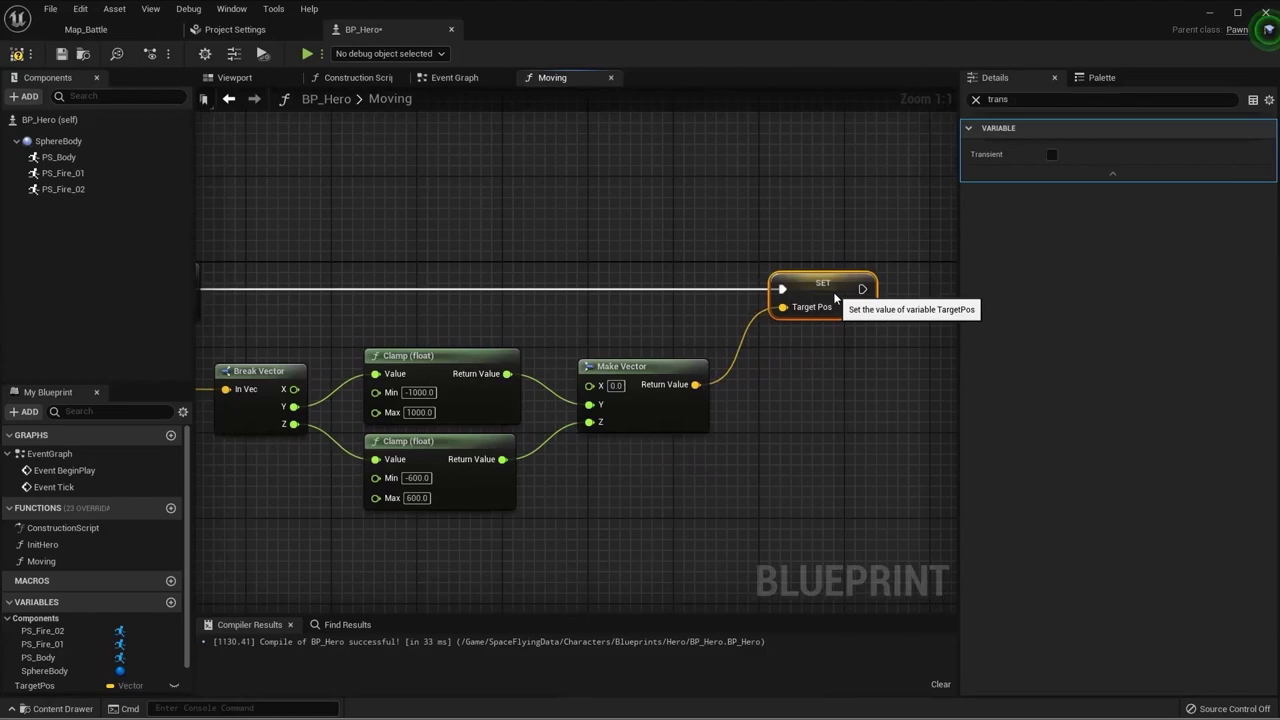
left_click(816, 333)
right_click_drag(816, 333, 807, 333)
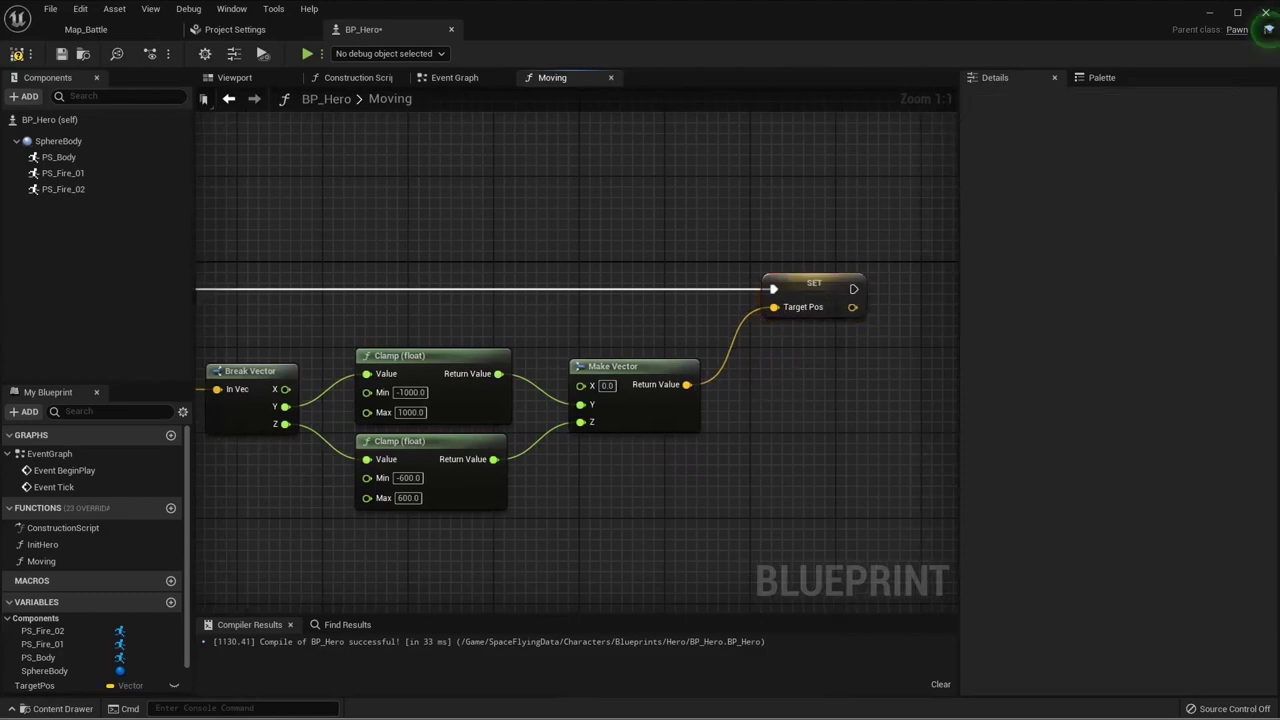
right_click_drag(934, 375, 827, 382)
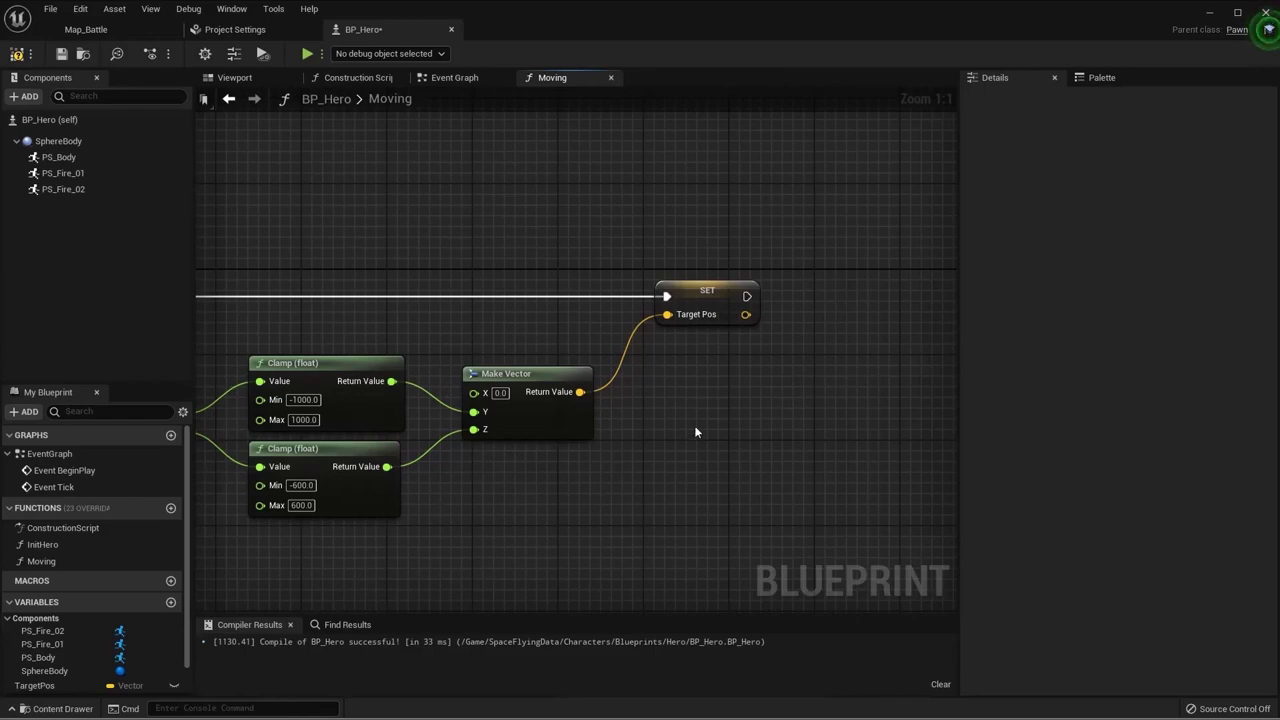
Step: Add a SetActorLocation node to the Moving graph and move it up and right
right_click_drag(694, 429, 529, 400)
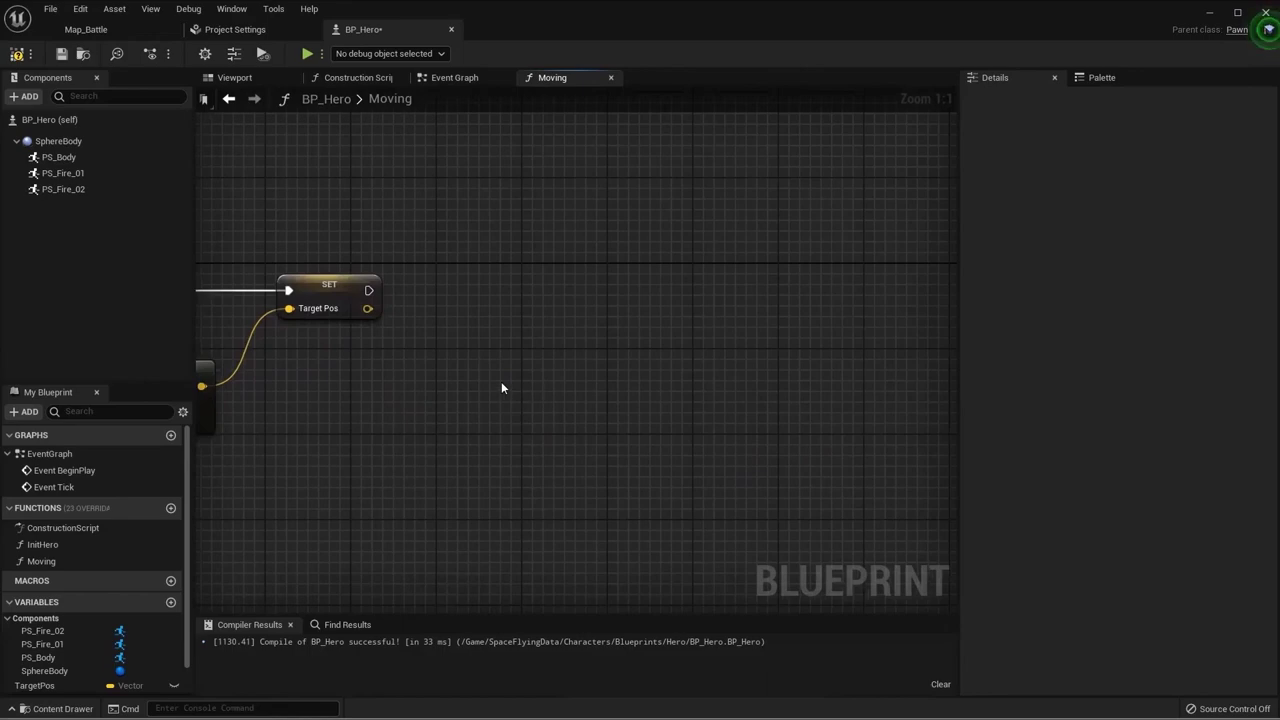
right_click(502, 386)
type("set acto")
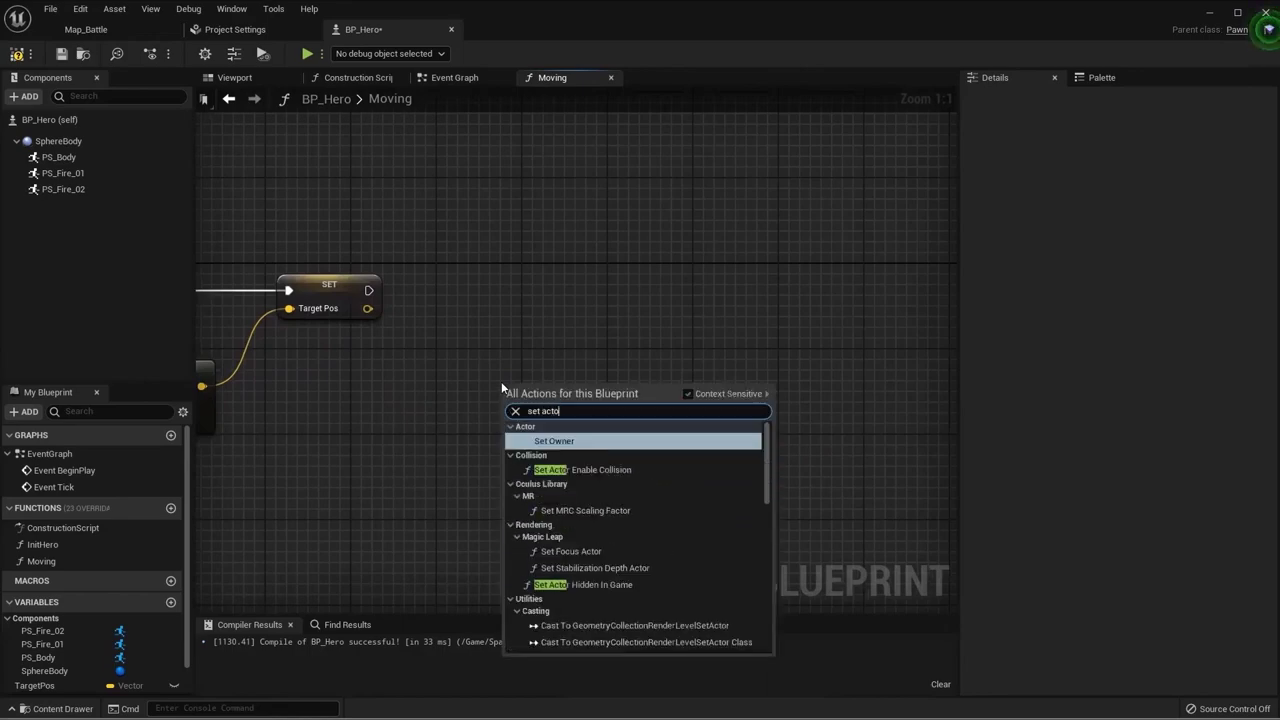
type("r location")
key("Return")
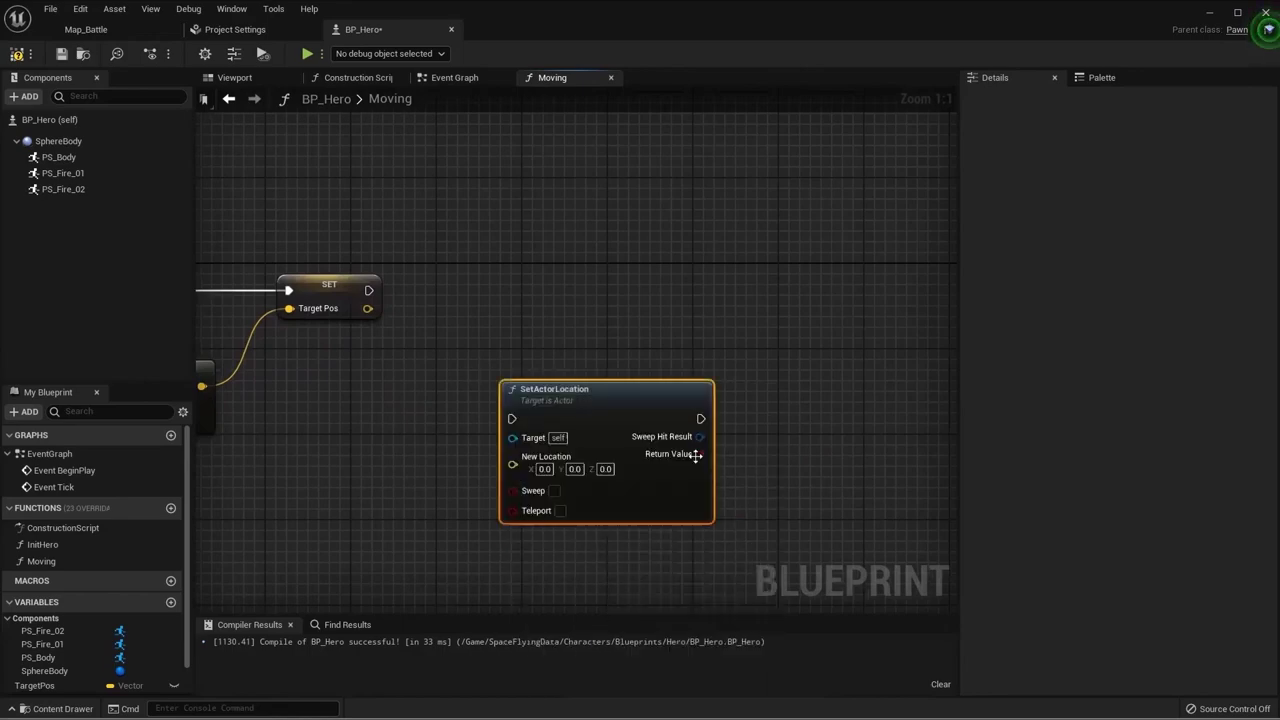
left_click_drag(582, 393, 742, 265)
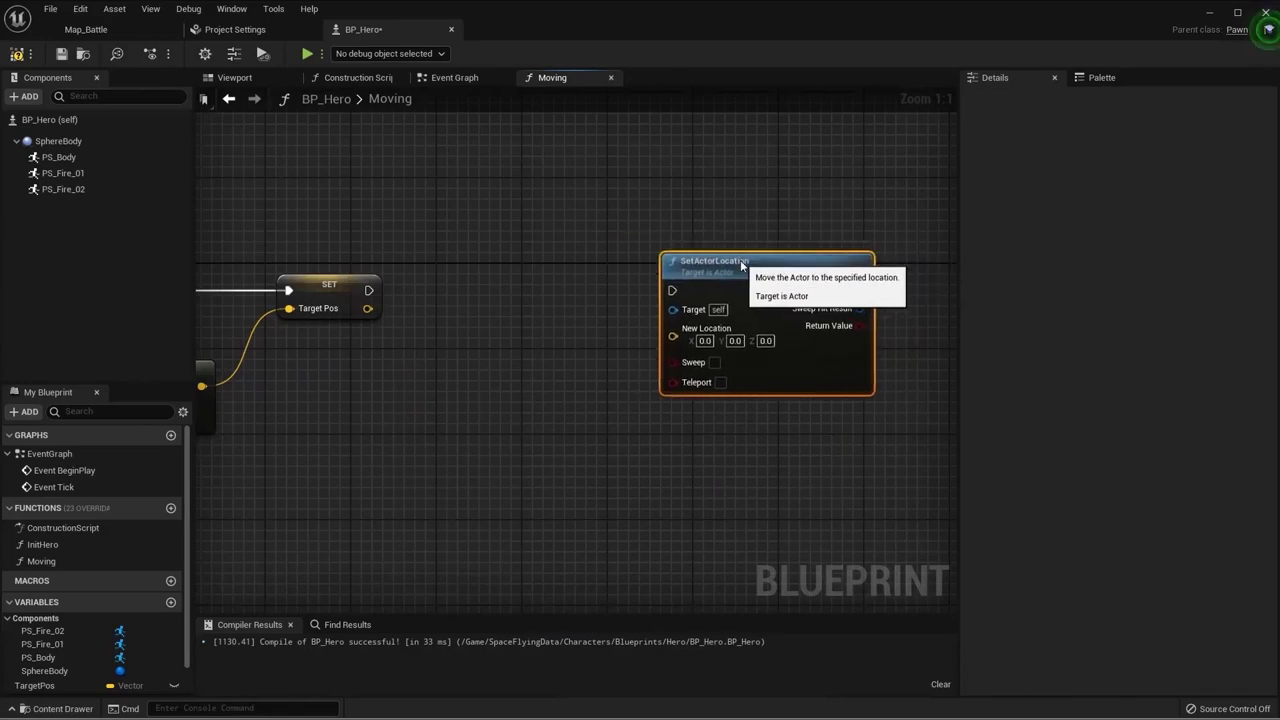
left_click(467, 388)
Step: Add a GetActorLocation node to the Moving graph
right_click_drag(630, 297, 666, 259)
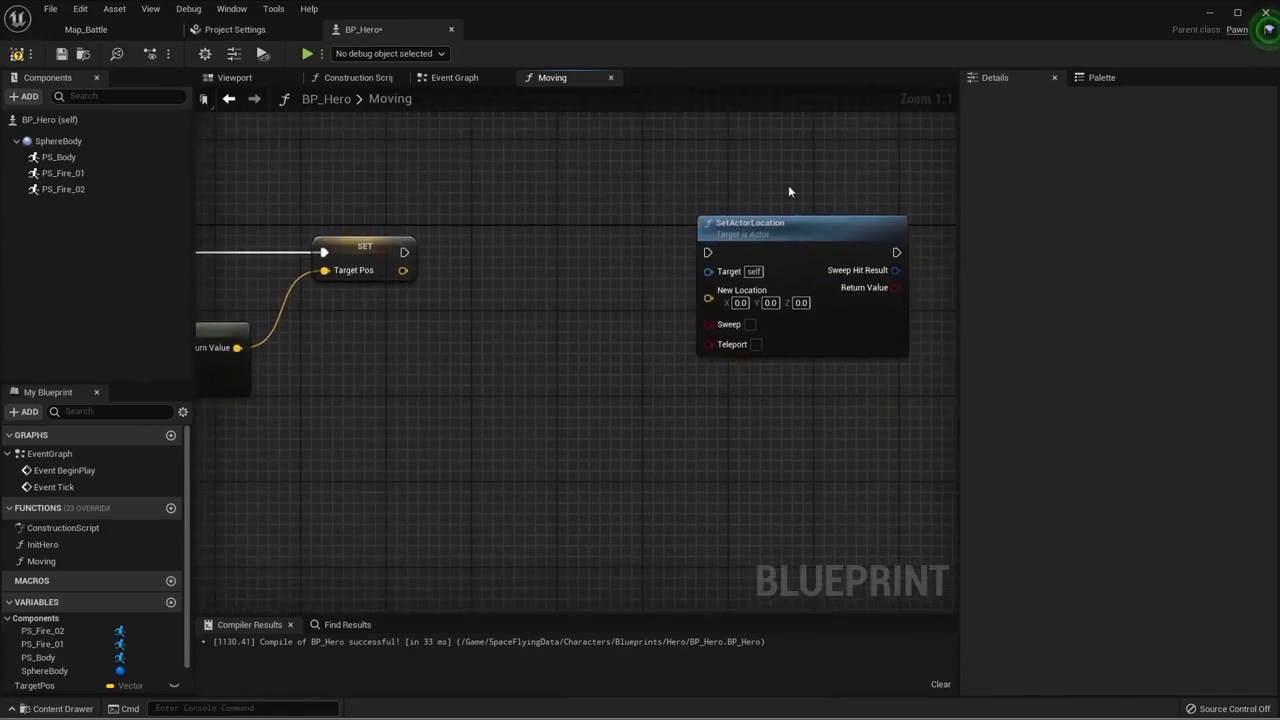
right_click_drag(610, 301, 586, 333)
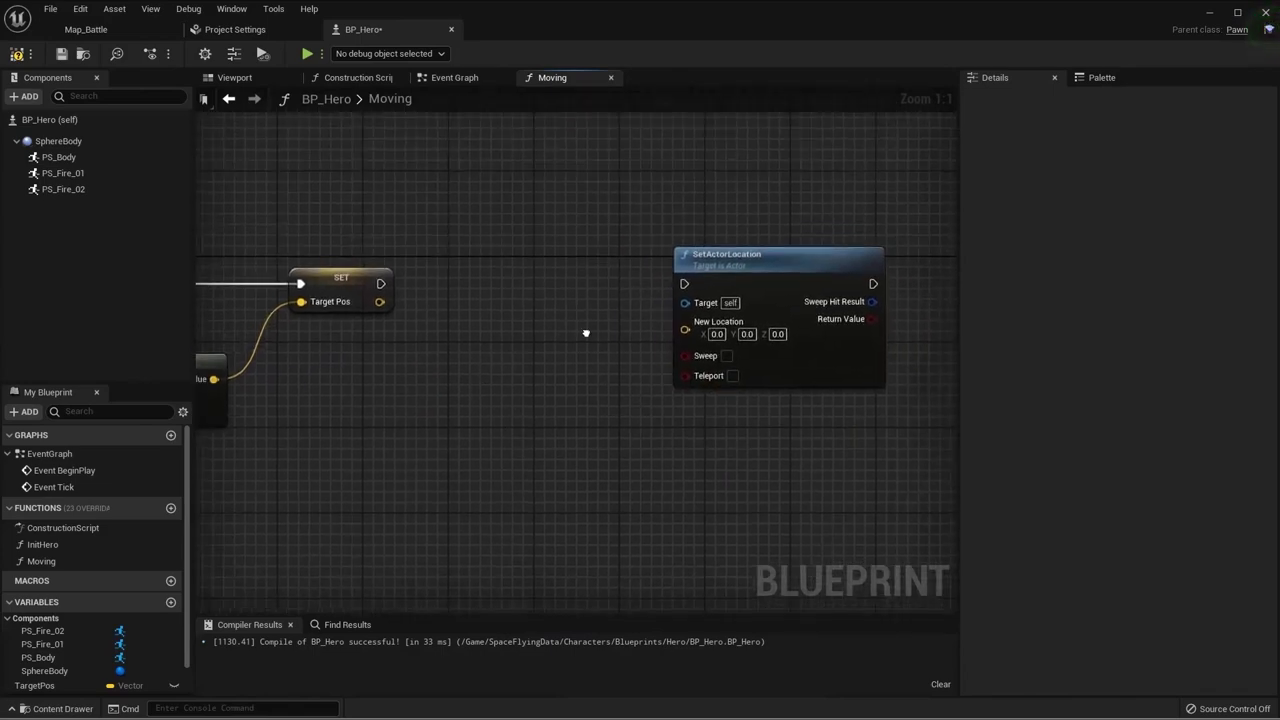
right_click(414, 433)
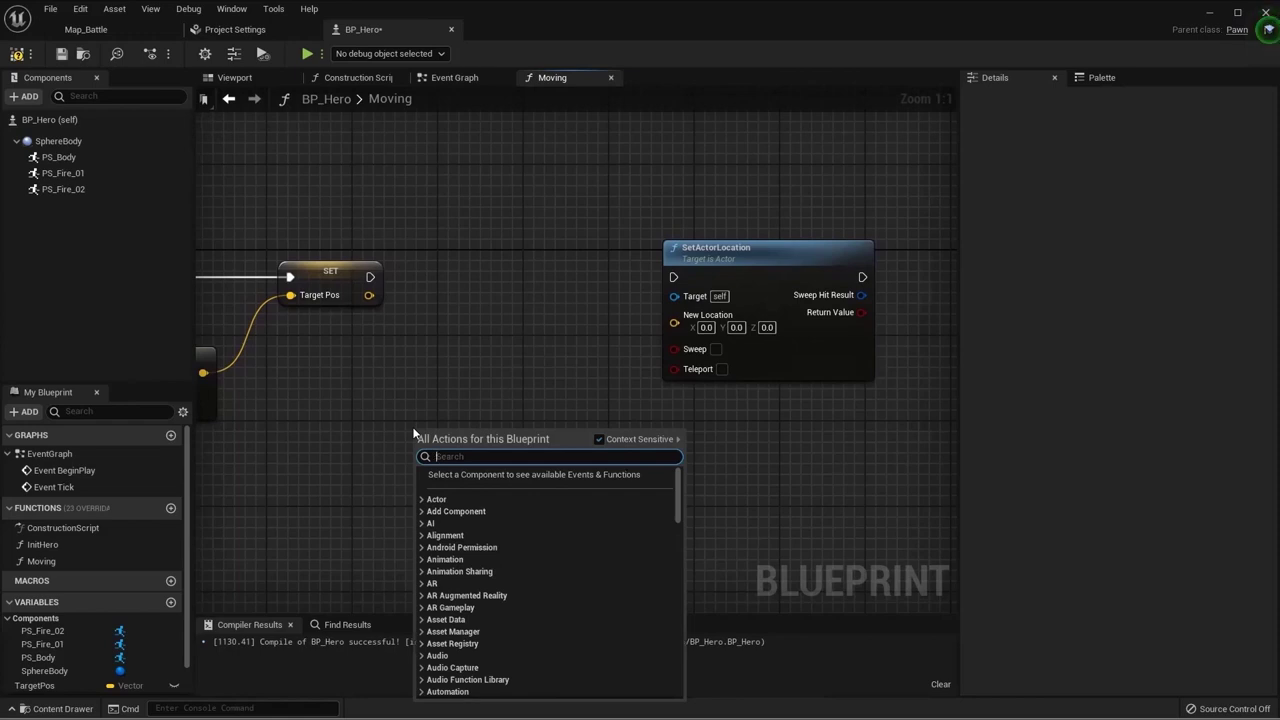
type("get")
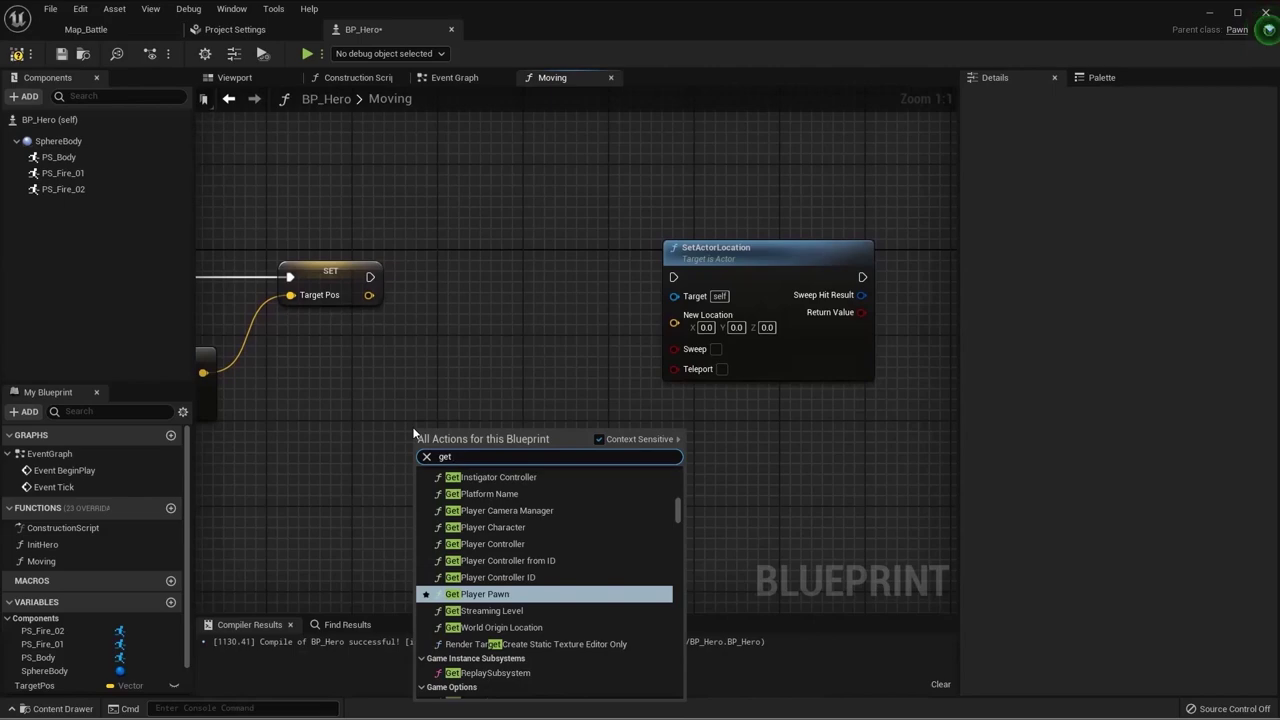
type(" actor loca")
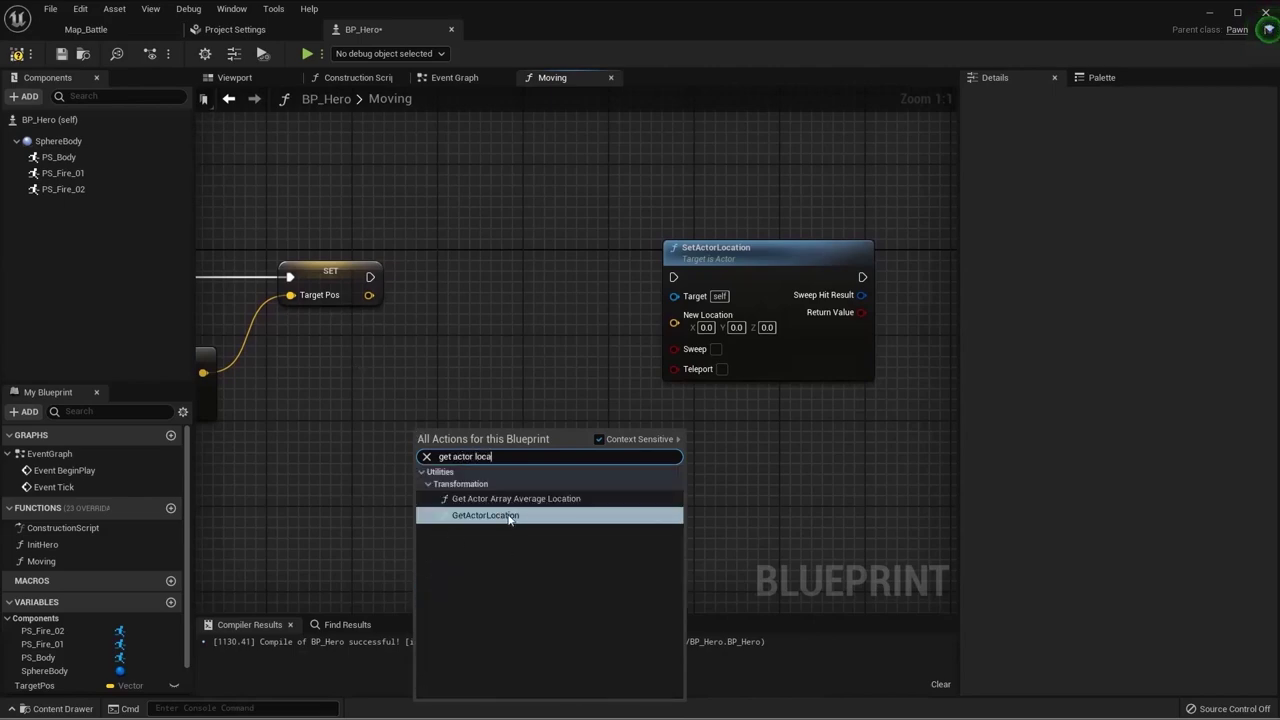
left_click(511, 516)
mouse_move(600, 472)
right_mouse_down()
mouse_move(540, 383)
mouse_move(646, 459)
right_mouse_up()
Step: Drop a Target Pos getter into the graph below GetActorLocation
scroll(58, 685, "down", 2)
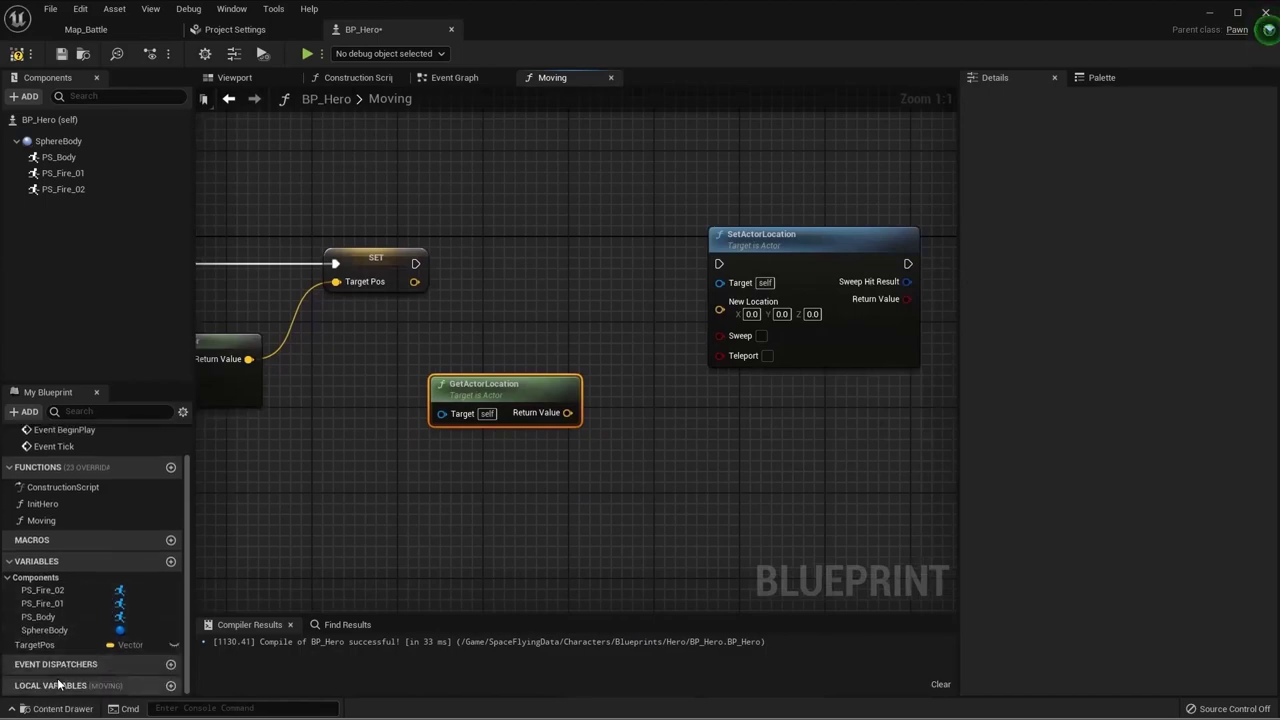
left_click_drag(35, 645, 495, 455, "ctrl")
right_click_drag(479, 370, 437, 419)
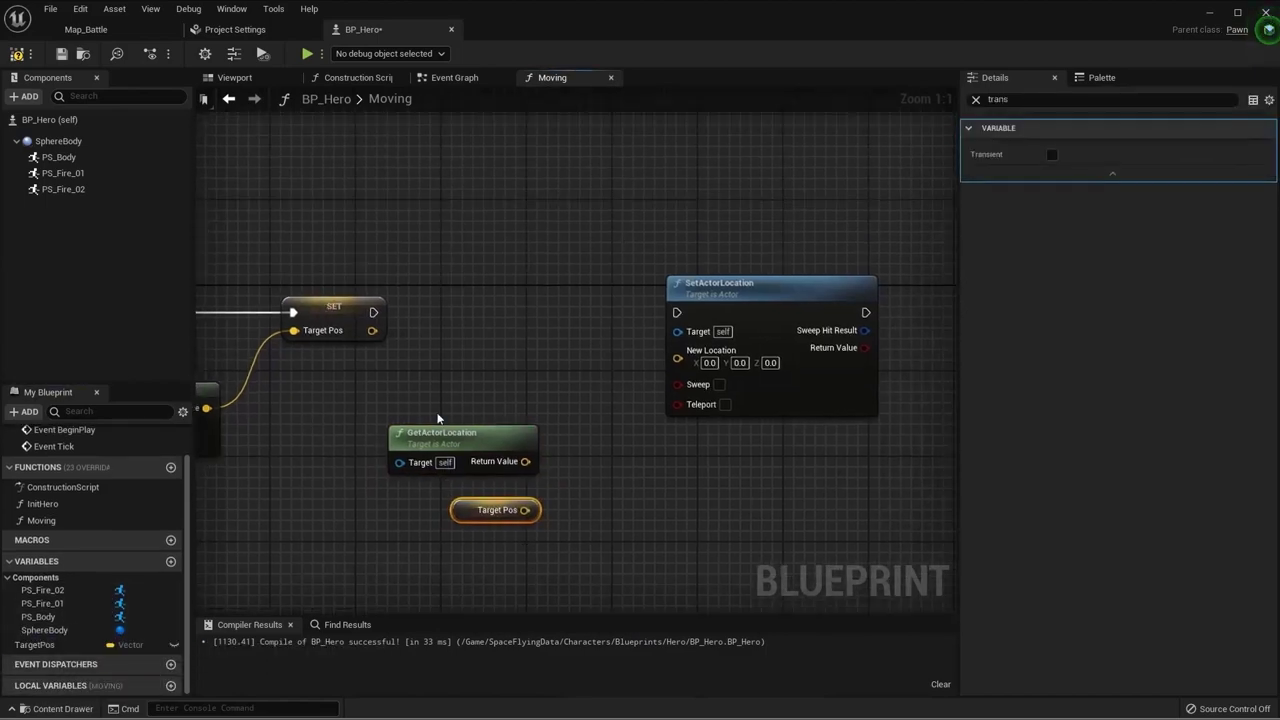
left_click_drag(440, 432, 408, 411)
left_click_drag(475, 508, 453, 518)
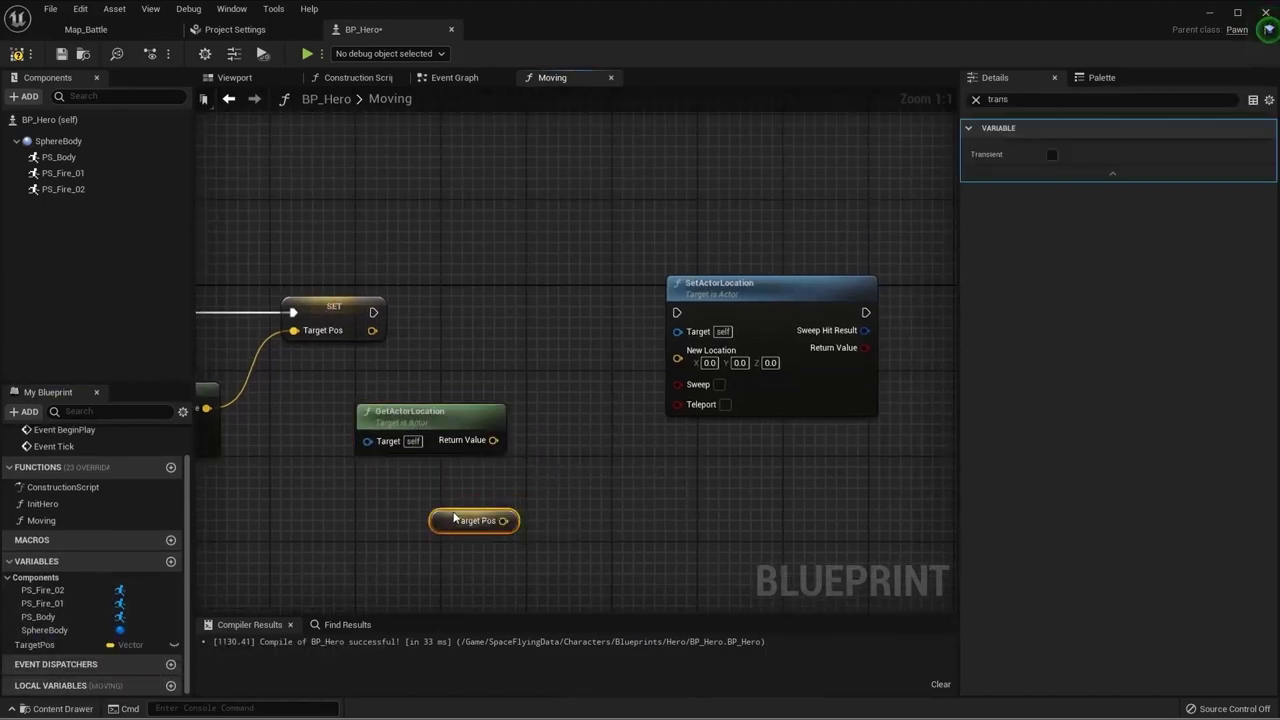
Step: Mark the TargetPos variable Private and file it under a 'Private' category
left_click(125, 645)
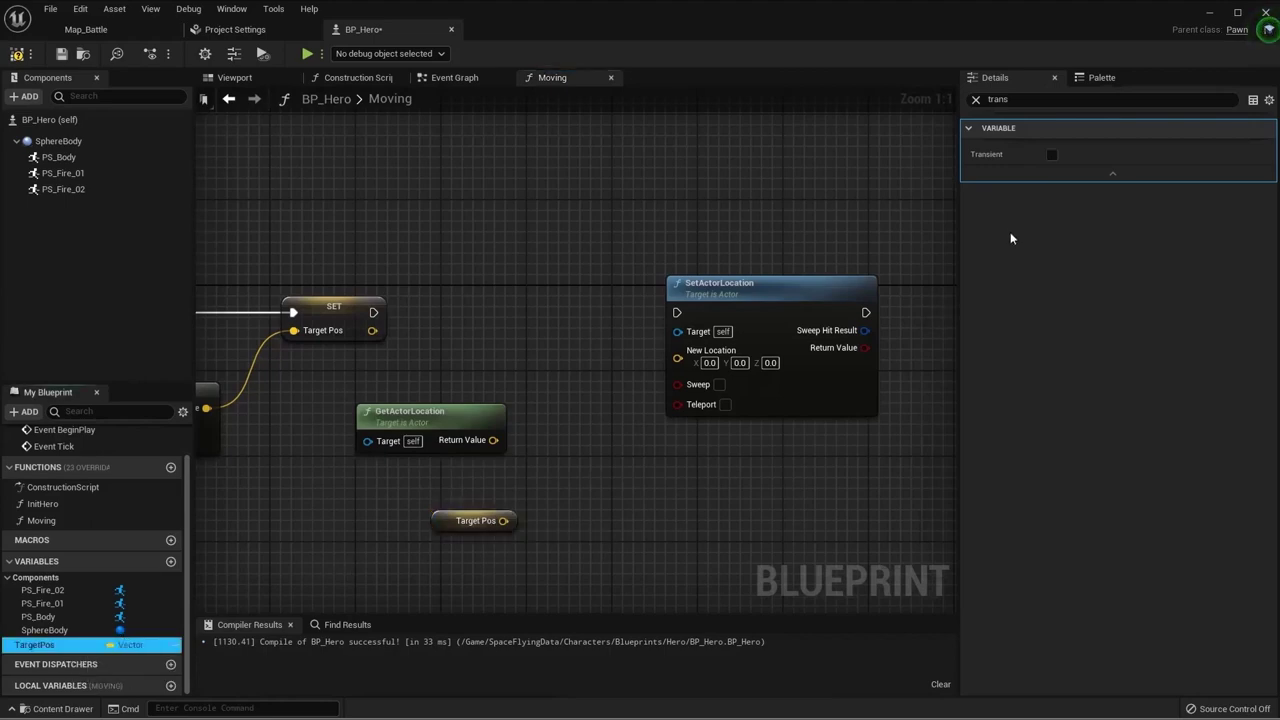
left_click(976, 99)
left_click(975, 125)
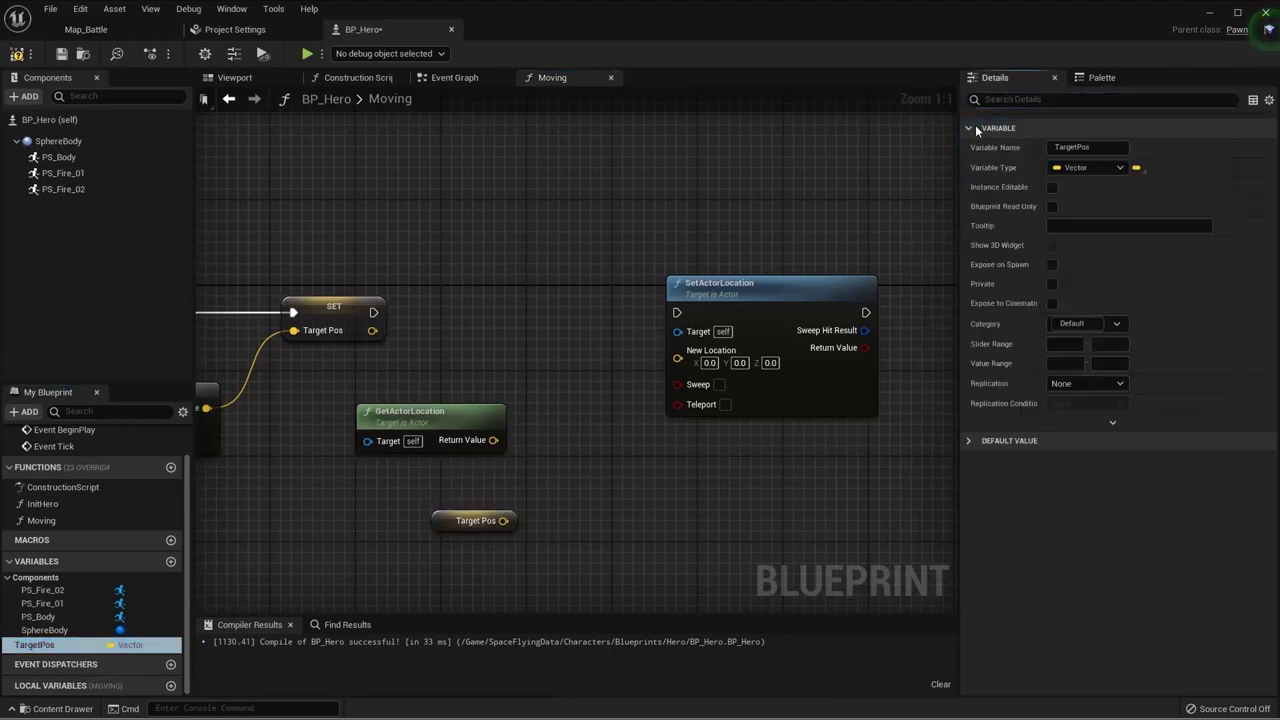
left_click(1052, 284)
left_click(1070, 323)
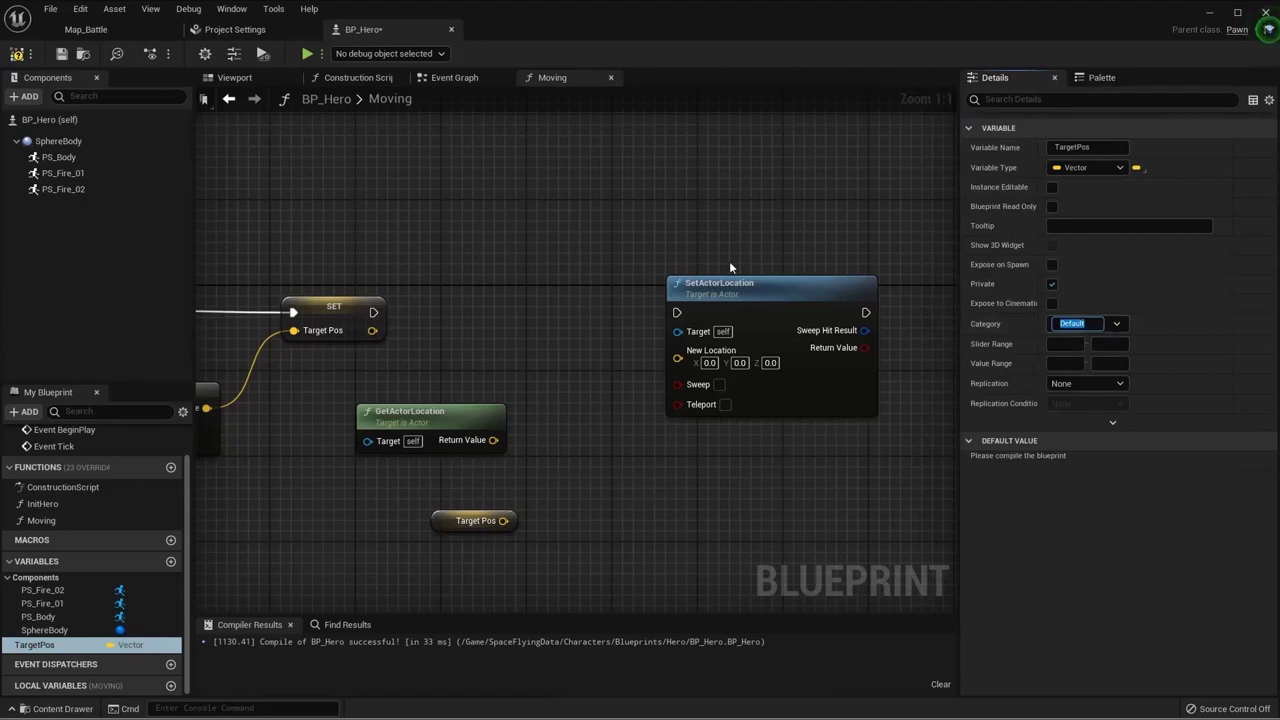
type("F")
type("vate")
key("Return")
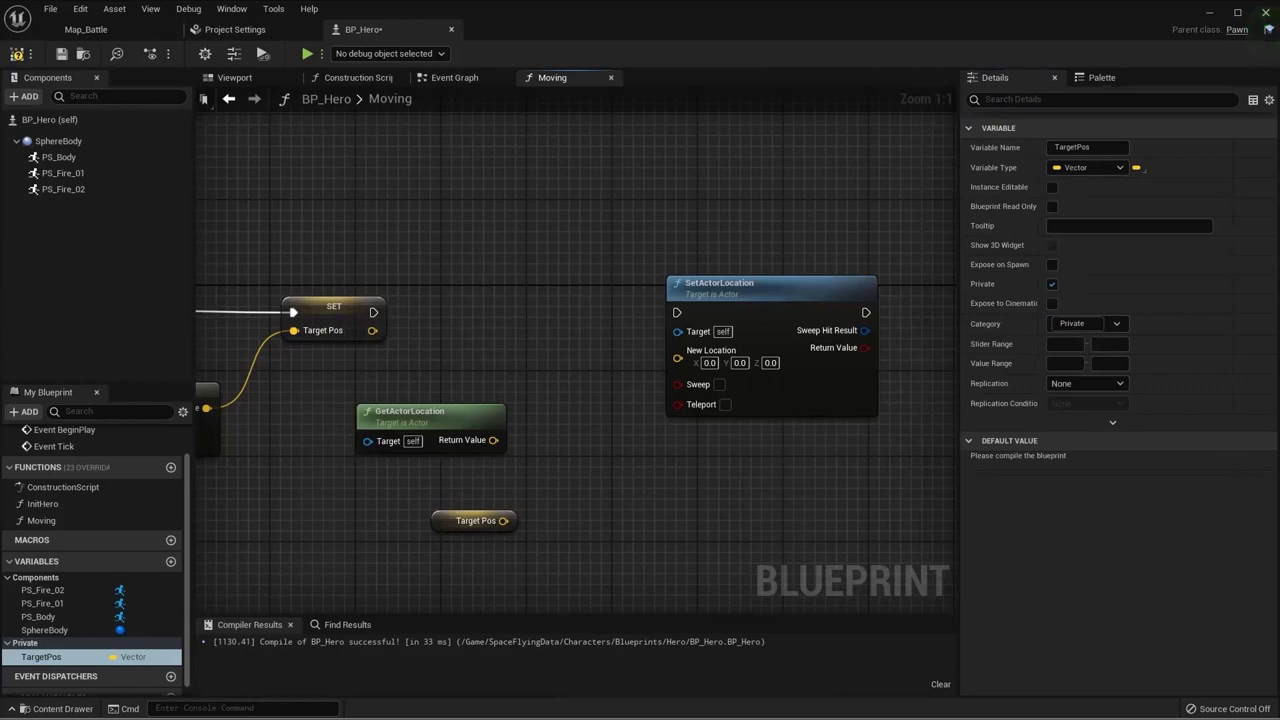
Step: Add a VInterp To node fed by GetActorLocation, with Target Pos wired to Target
left_click_drag(493, 440, 586, 474)
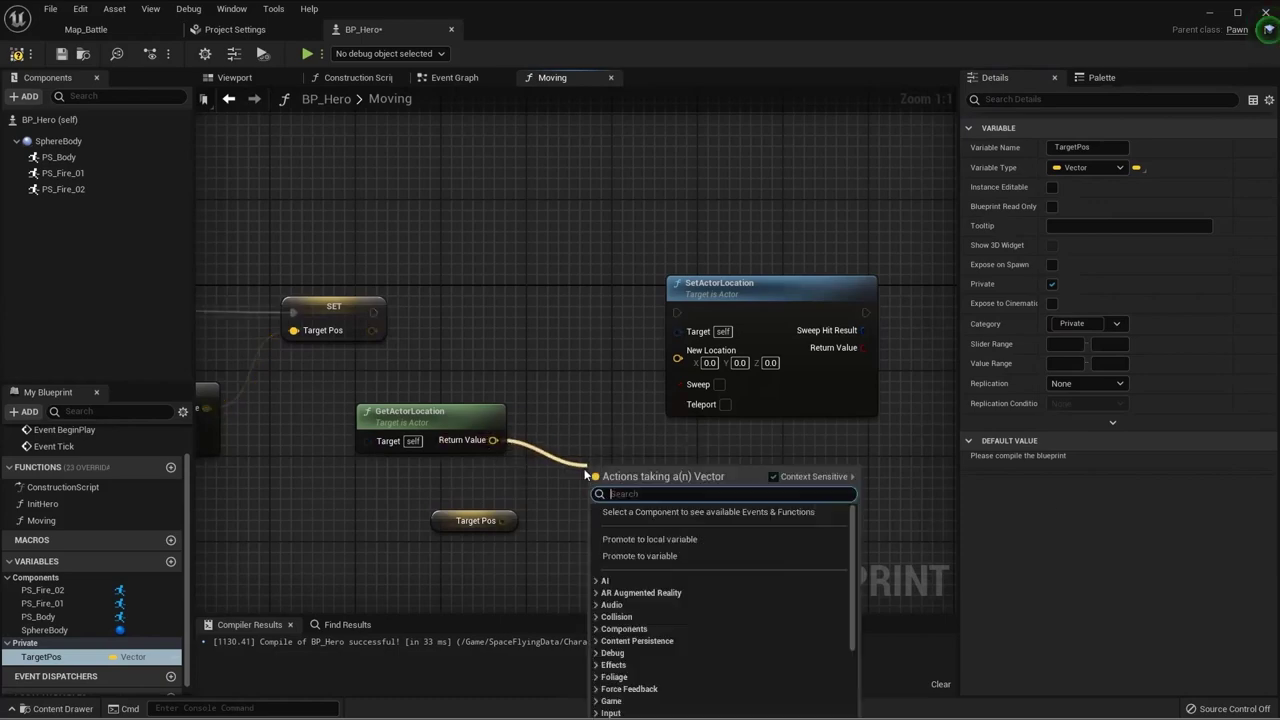
left_click_drag(493, 440, 557, 469)
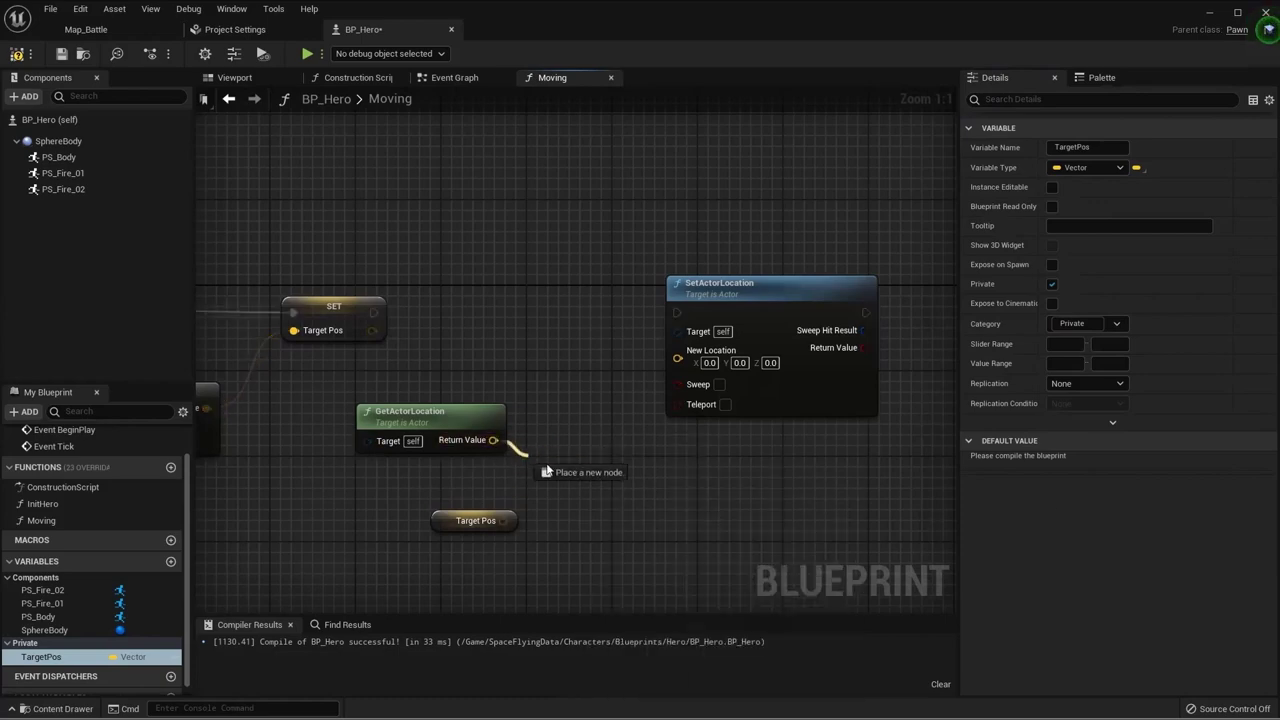
type("vinter")
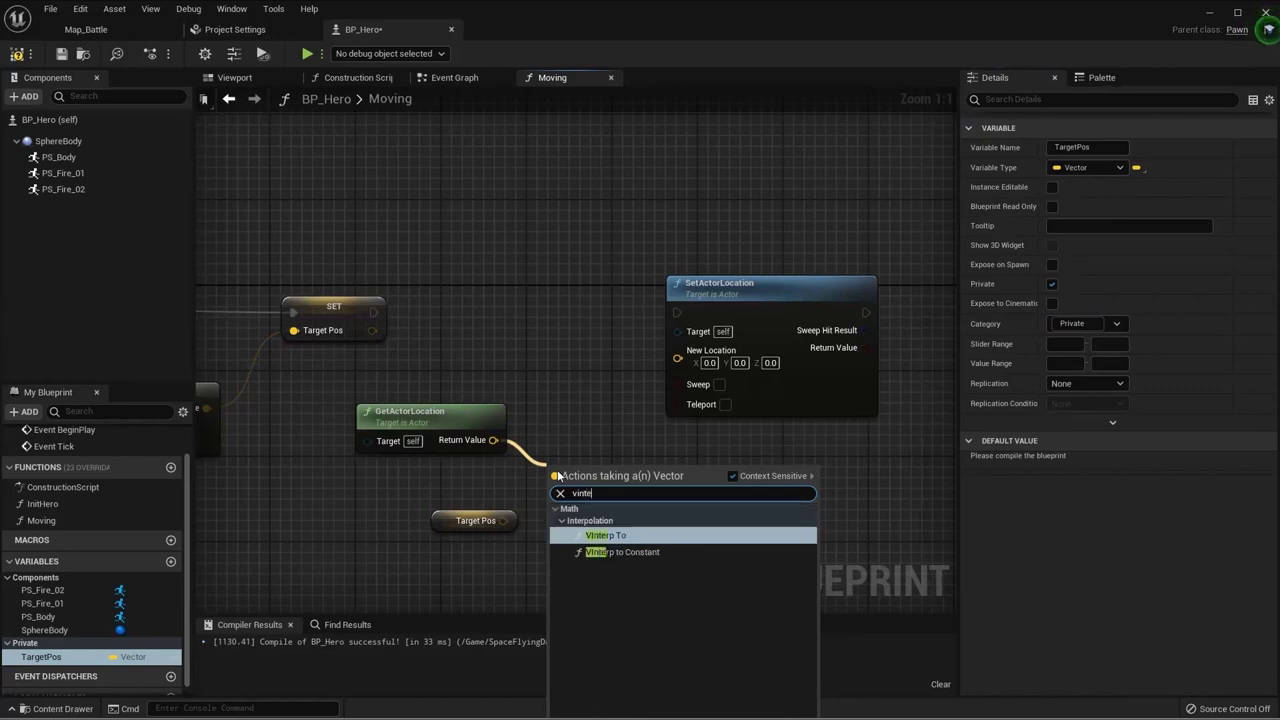
left_click(612, 537)
left_click_drag(510, 520, 563, 511)
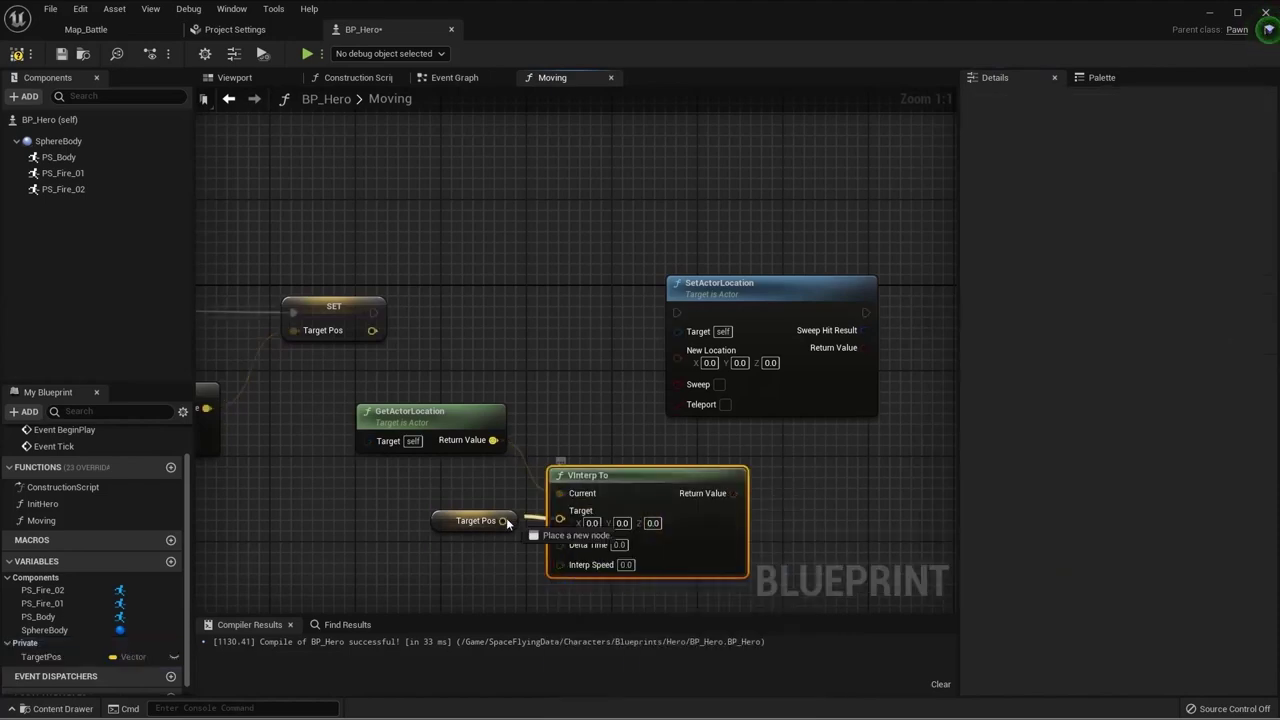
left_click_drag(466, 524, 450, 467)
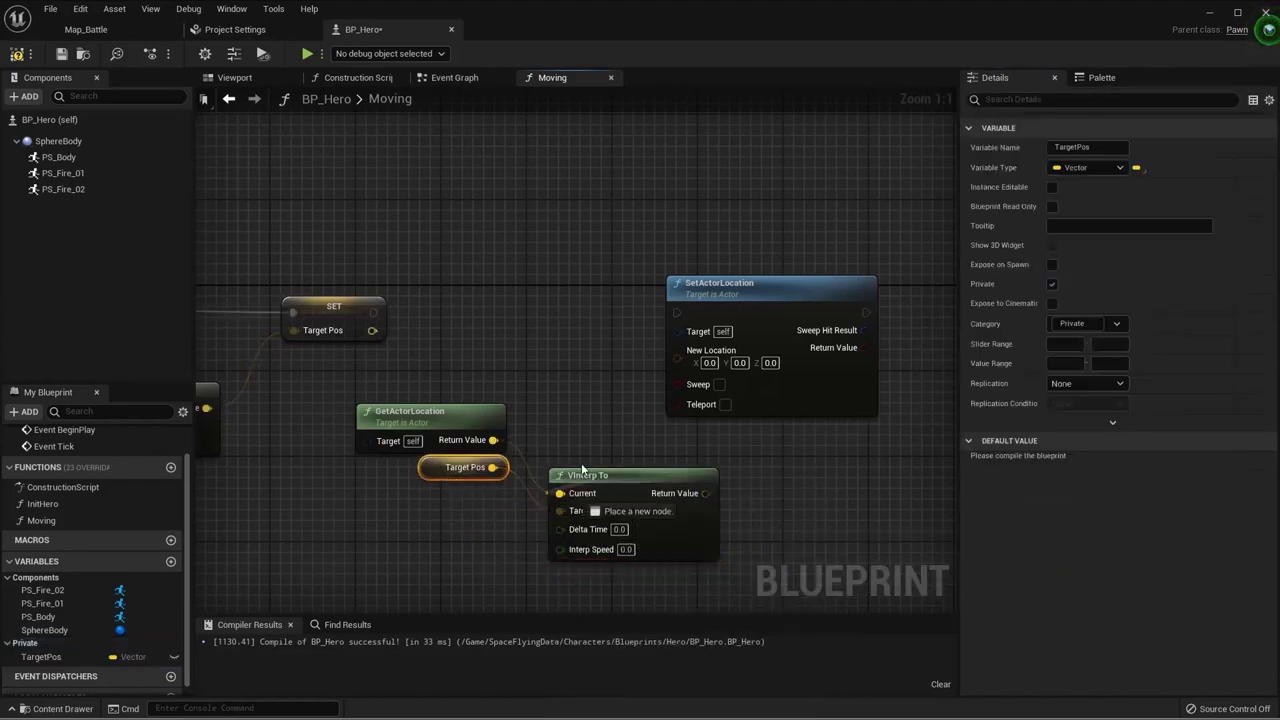
left_click_drag(575, 475, 567, 426)
left_click(567, 443)
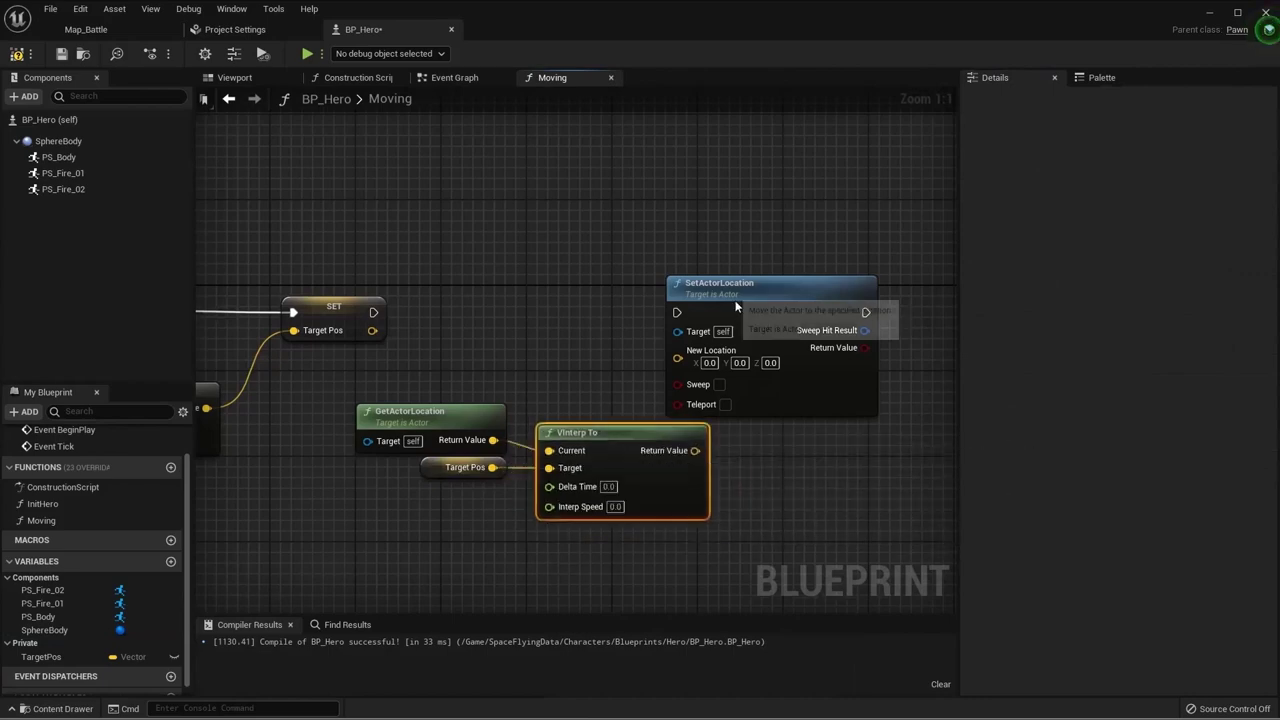
Step: Wire VInterp To into SetActorLocation's New Location and run it after the SET node
left_click_drag(735, 300, 938, 407)
mouse_move(415, 348)
left_mouse_down()
mouse_move(667, 500)
mouse_move(774, 457)
left_mouse_up()
right_click_drag(857, 436, 765, 416)
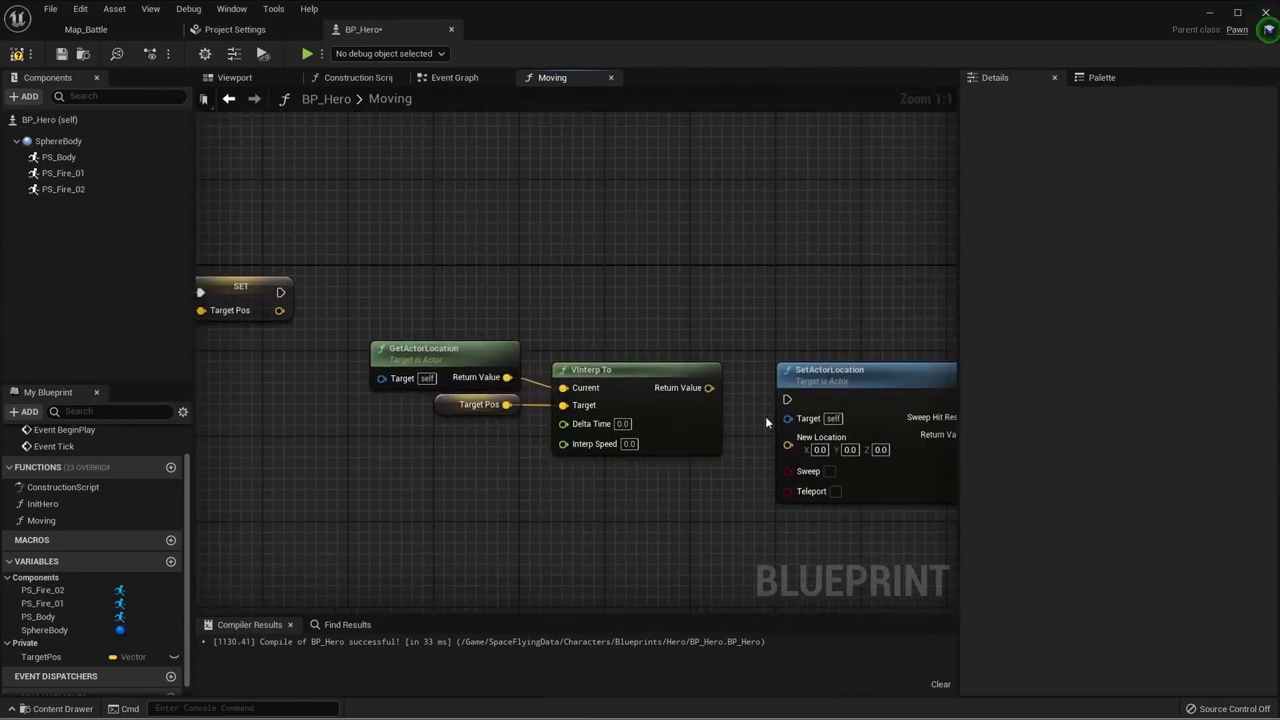
left_click_drag(787, 445, 712, 392)
mouse_move(280, 292)
left_mouse_down()
mouse_move(787, 399)
mouse_move(885, 290)
left_mouse_up()
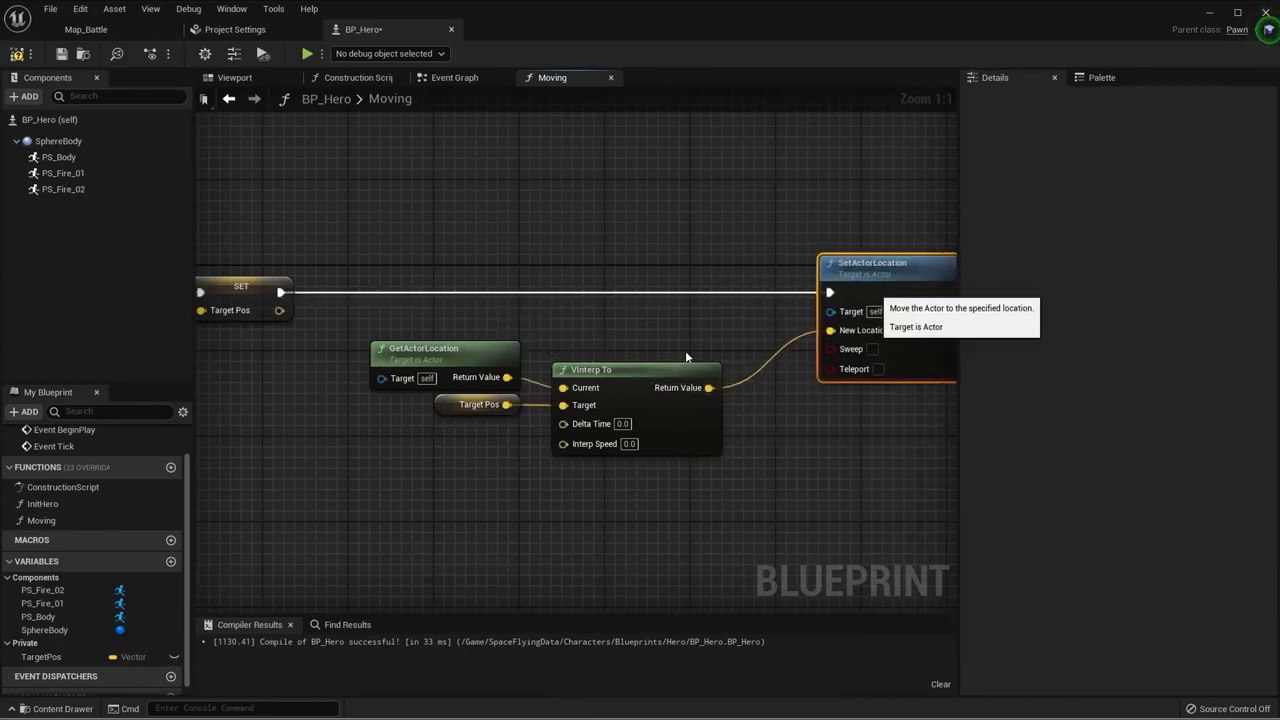
mouse_move(360, 335)
left_mouse_down()
mouse_move(700, 434)
mouse_move(773, 391)
left_mouse_up()
left_click(540, 477)
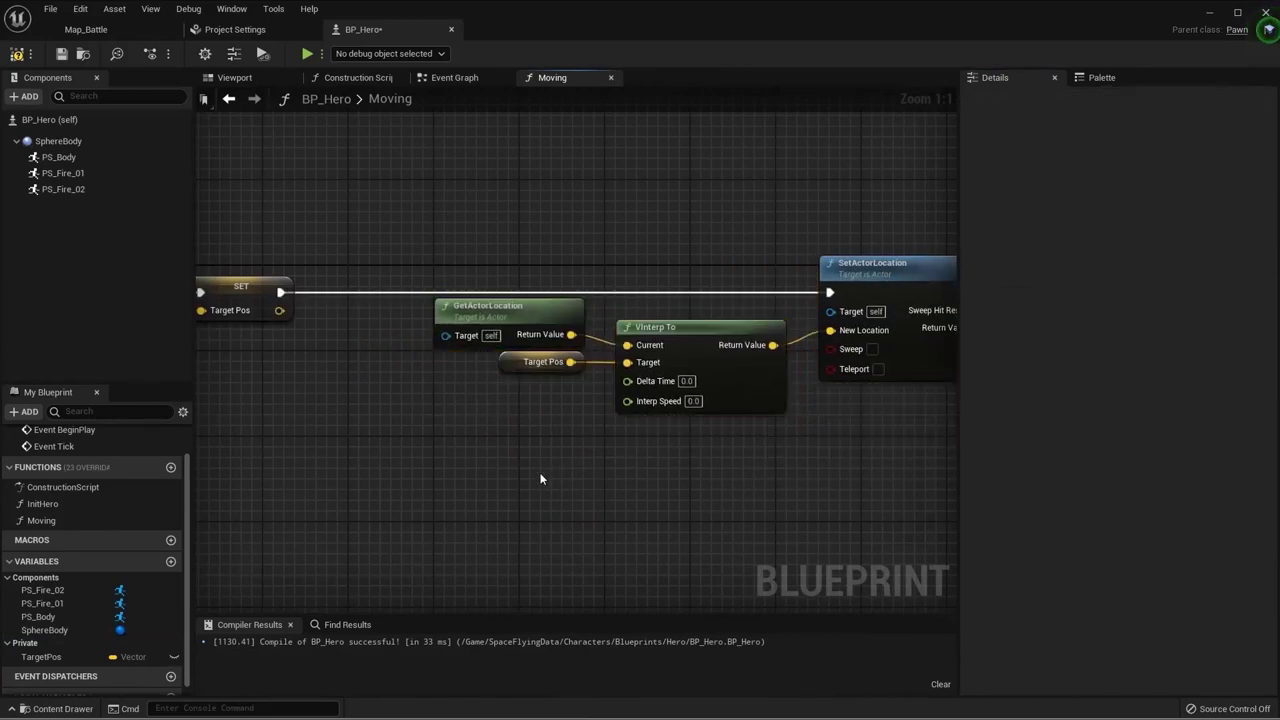
right_click_drag(540, 477, 497, 471)
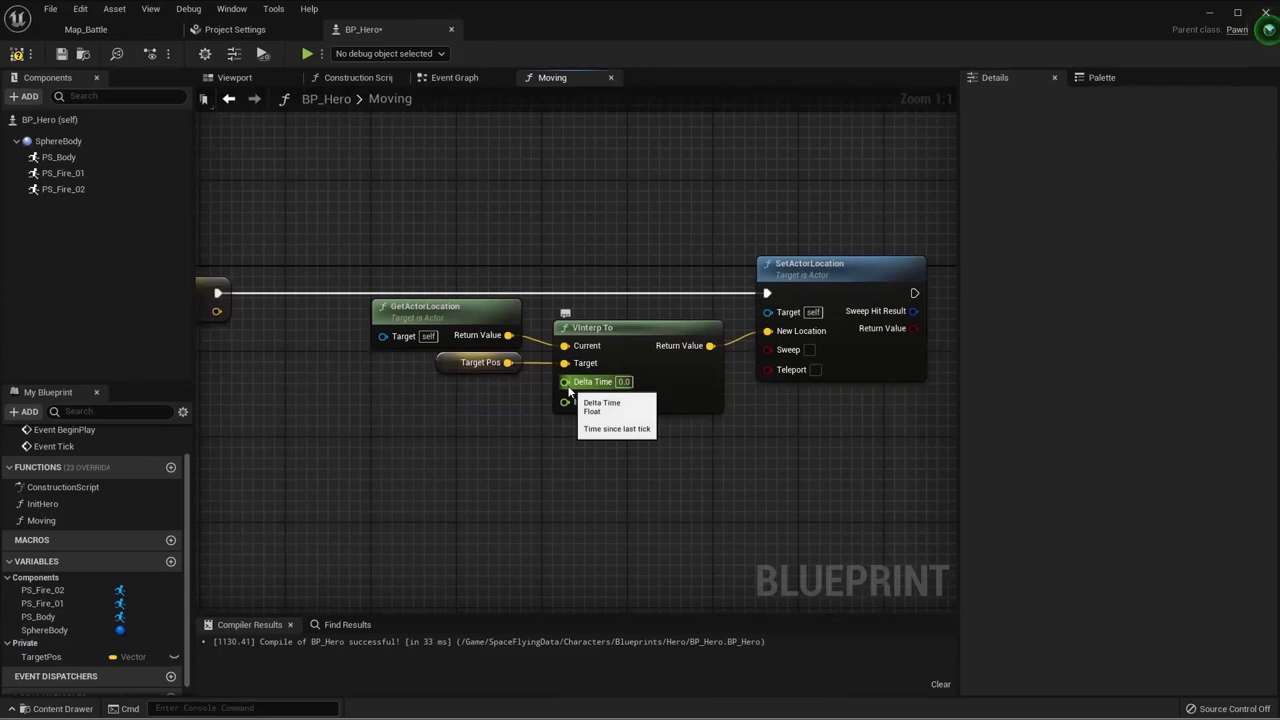
Step: Feed Get World Delta Seconds into VInterp To's Delta Time
left_click_drag(566, 384, 404, 441)
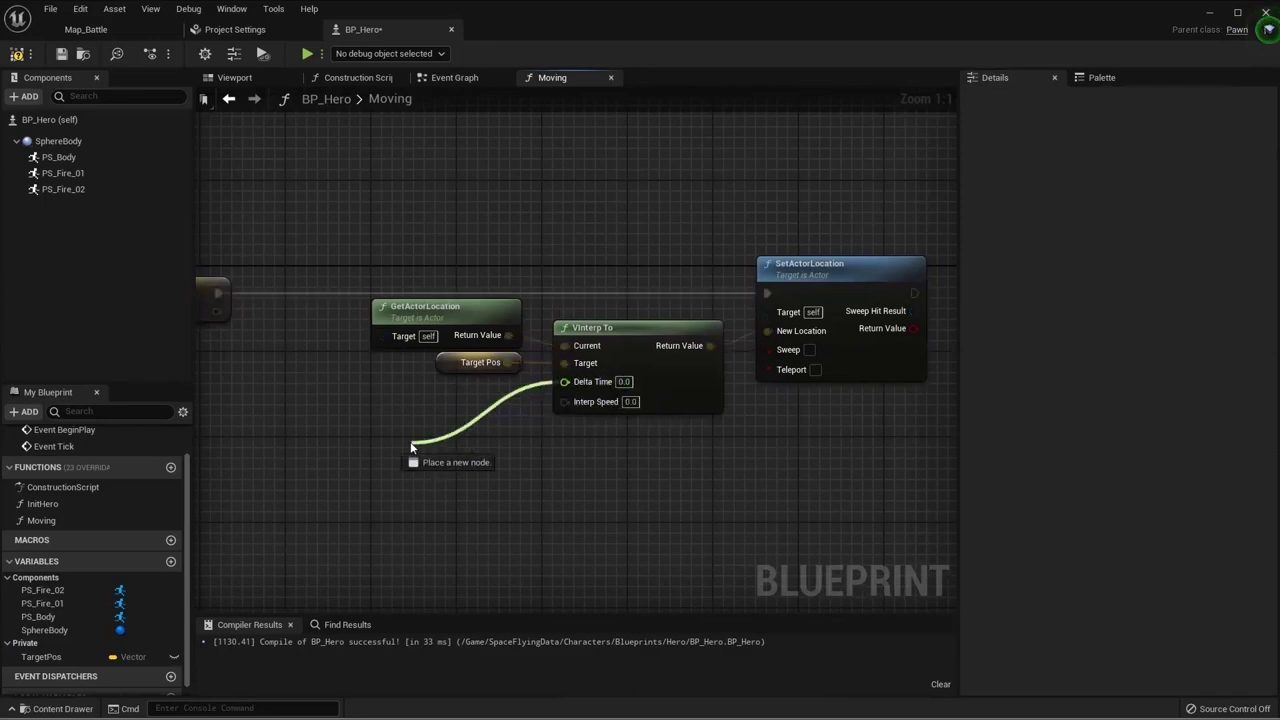
type("delta sec")
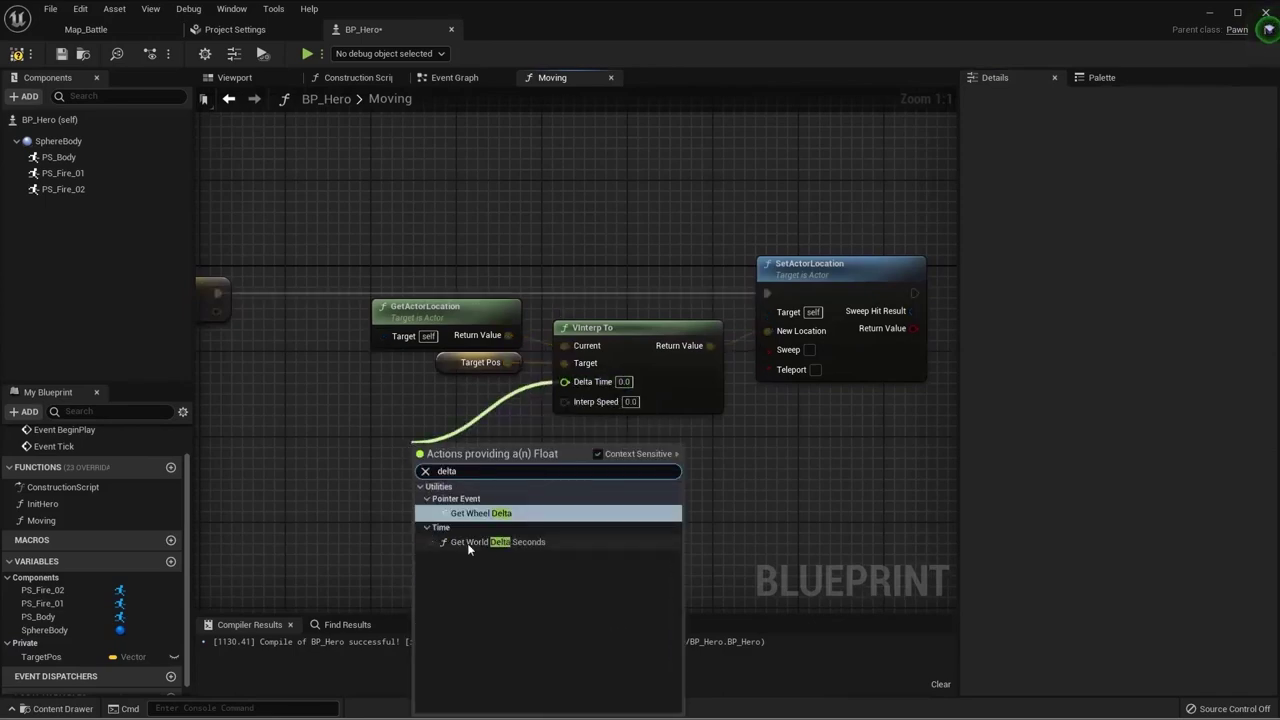
left_click(467, 543)
left_click_drag(470, 450, 441, 386)
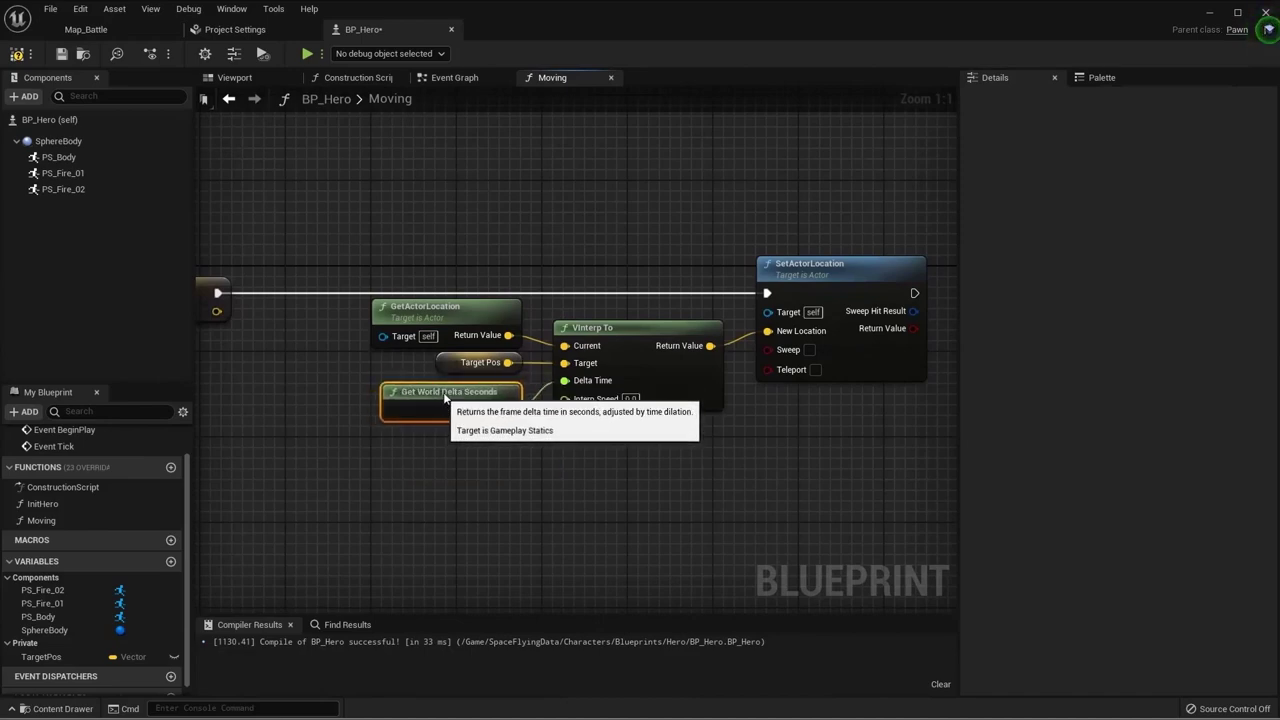
Step: Set Interp Speed to 8.0 and shift the location-update nodes left
left_click(629, 399)
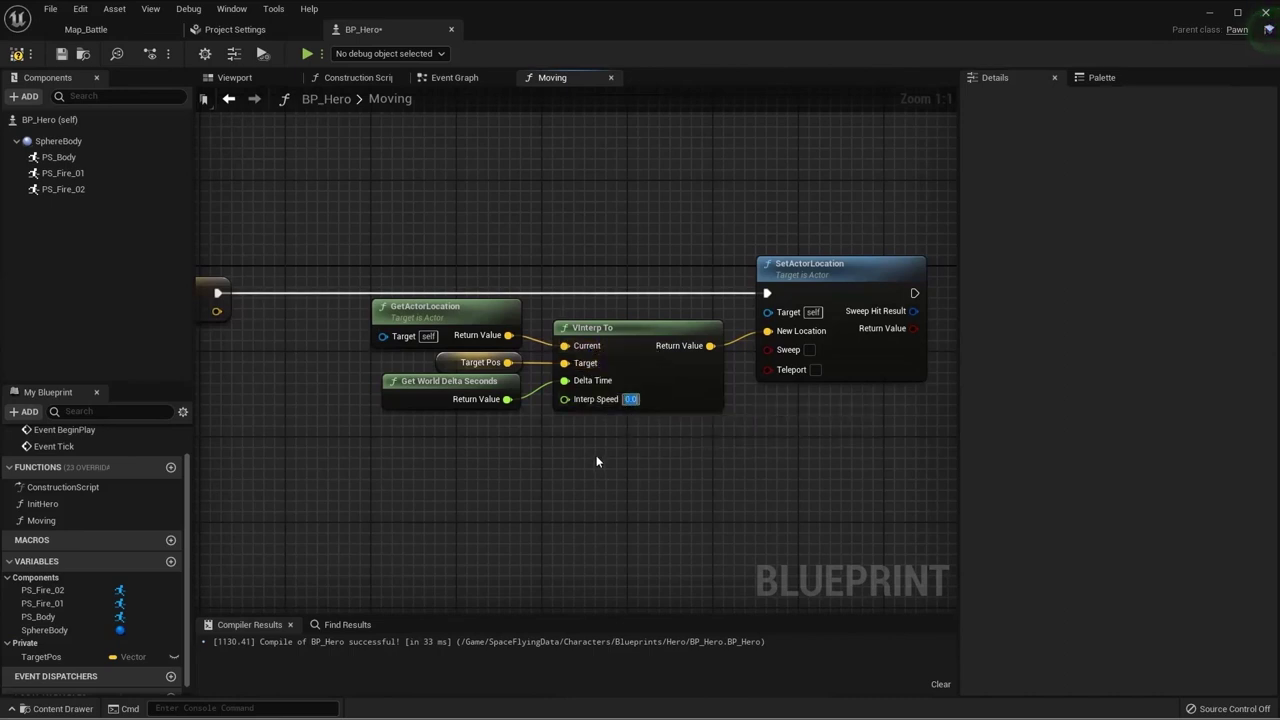
type("8")
key("Return")
mouse_move(363, 510)
left_mouse_down()
mouse_move(641, 302)
mouse_move(635, 328)
left_mouse_up()
left_click_drag(371, 206, 866, 491)
Step: Nudge the selected location nodes further left and zoom out the Moving graph
left_click_drag(636, 400, 614, 400)
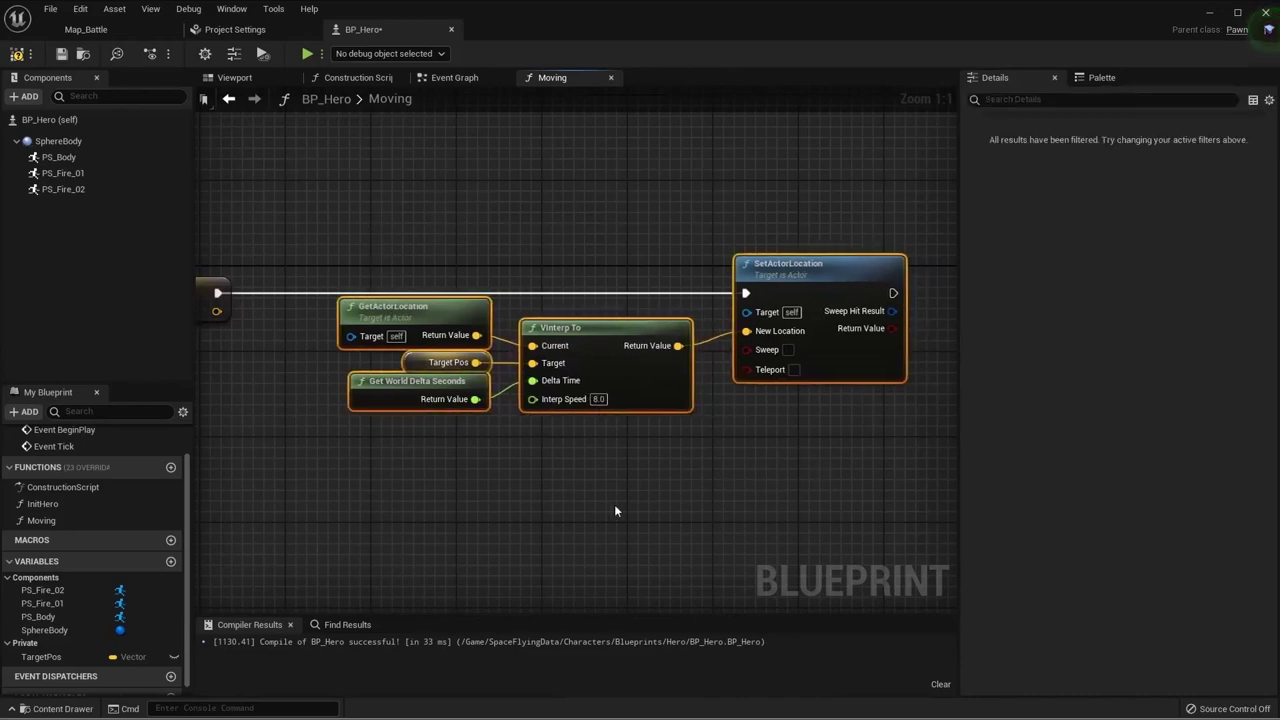
left_click(615, 510)
scroll(684, 478, "down", 2)
scroll(538, 500, "down", 2)
scroll(648, 480, "down", 1)
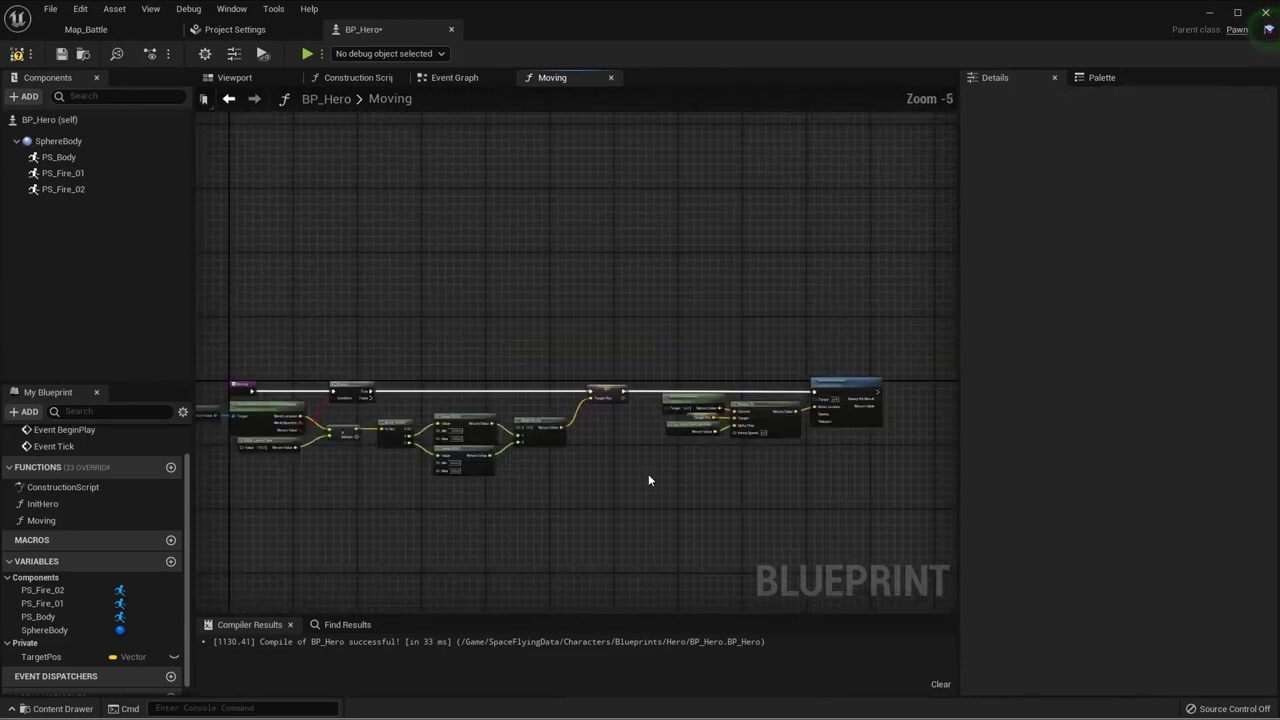
scroll(648, 473, "down", 1)
scroll(661, 469, "up", 1)
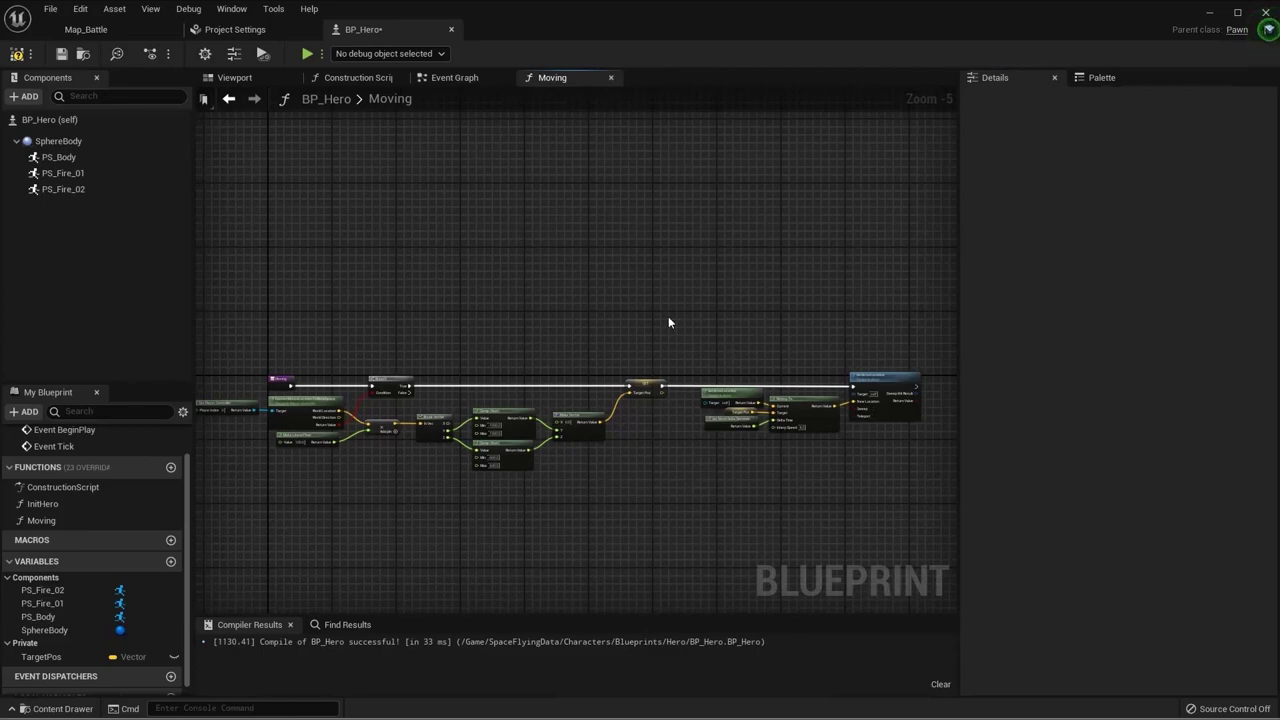
Step: Move the SetActorLocation node group below and to the right of the main chain
left_click_drag(669, 322, 930, 442)
left_click_drag(885, 378, 668, 174)
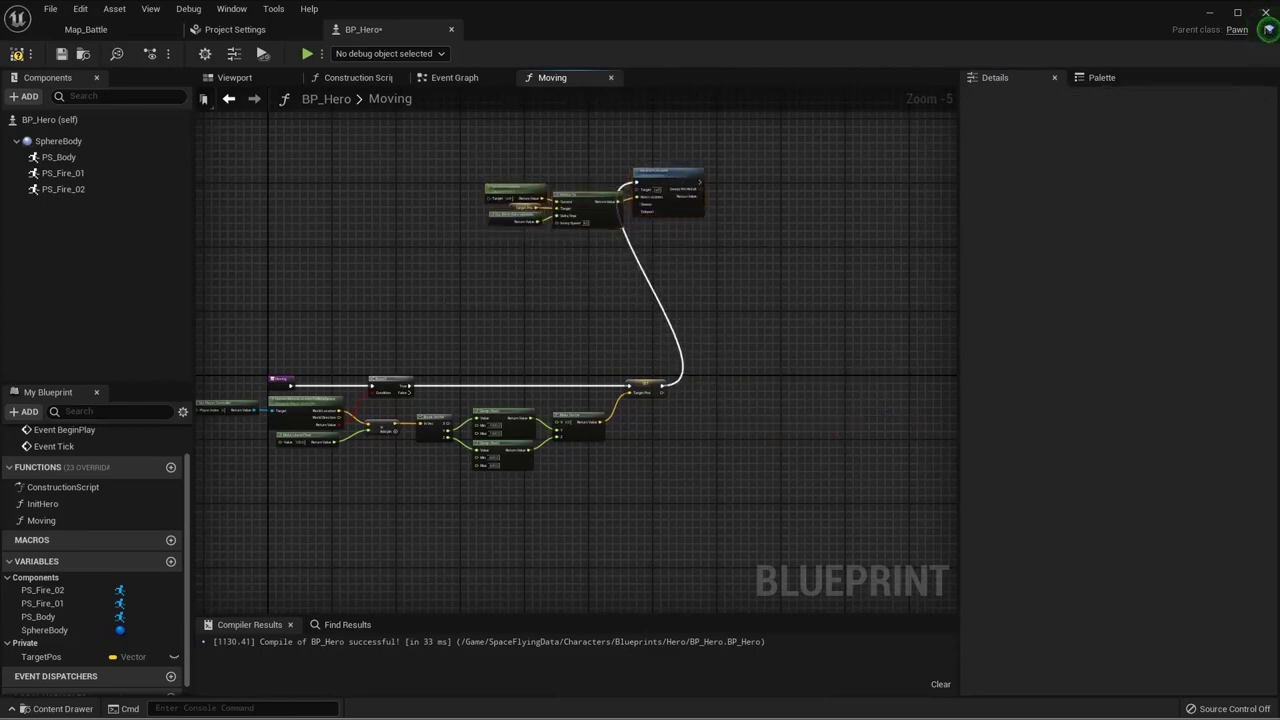
right_click_drag(404, 378, 484, 502)
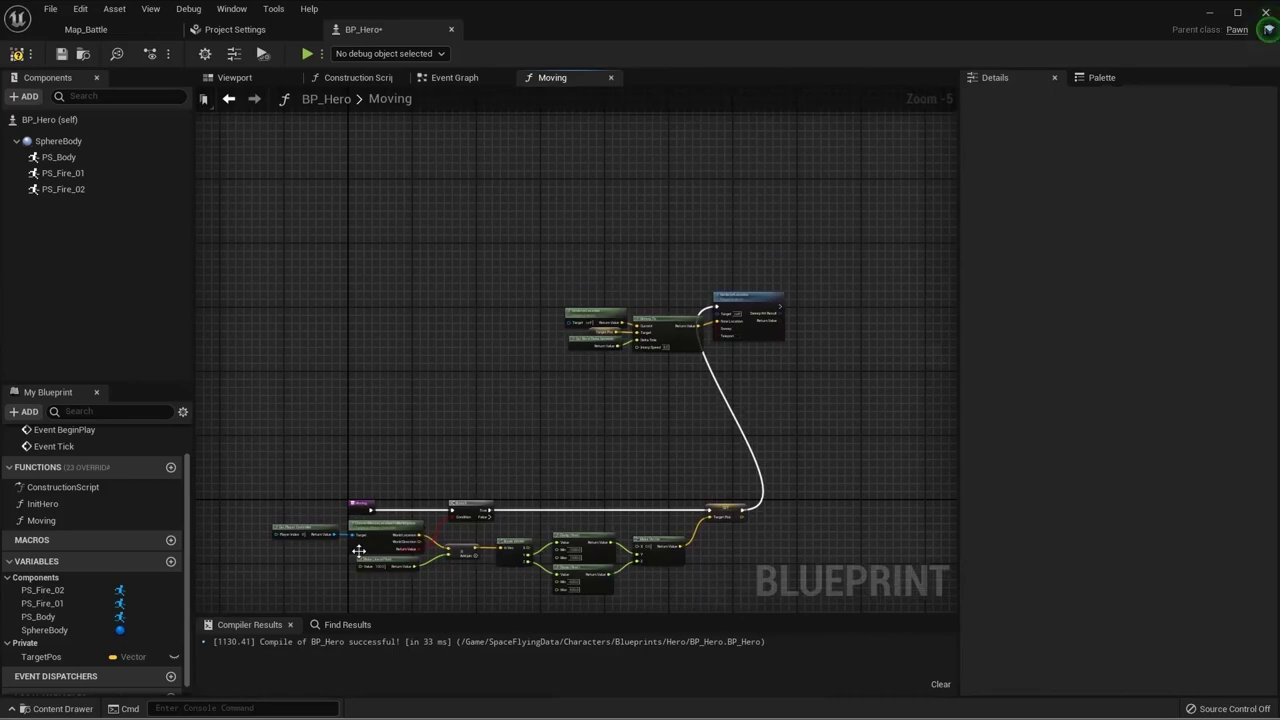
mouse_move(486, 516)
left_mouse_down()
mouse_move(717, 318)
mouse_move(716, 305)
left_mouse_up()
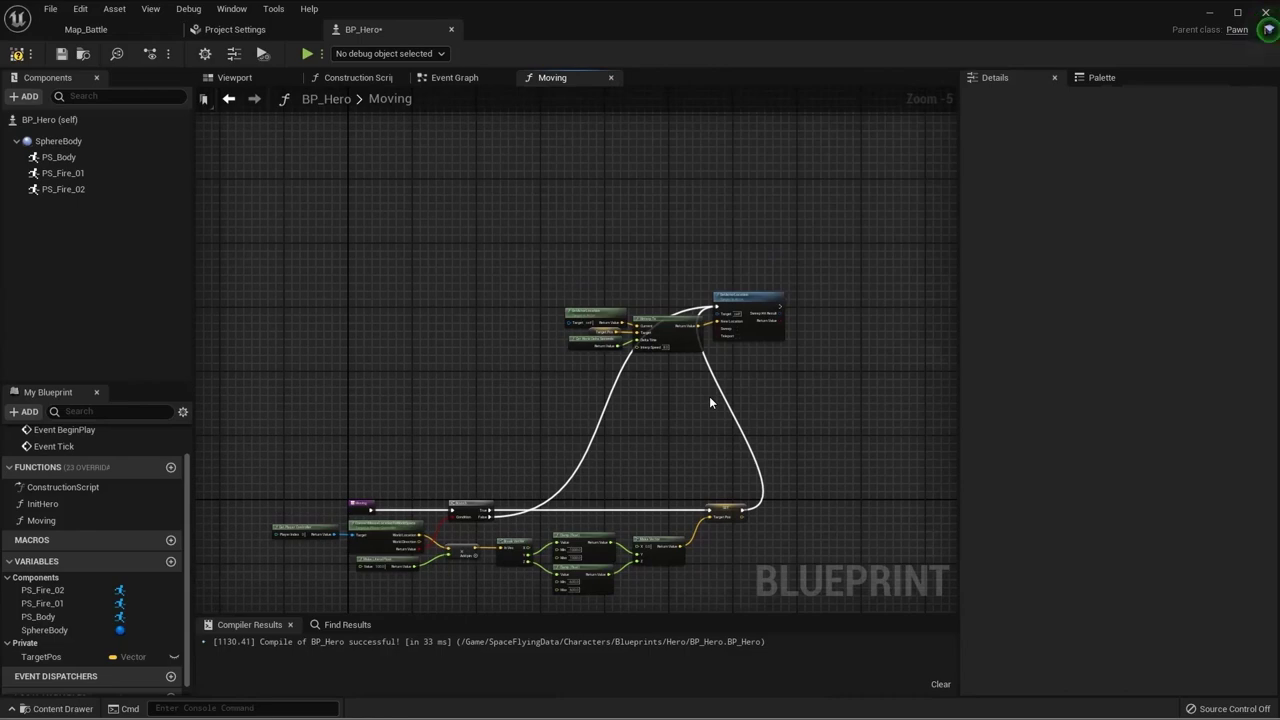
left_click_drag(546, 217, 790, 355)
left_click_drag(740, 320, 811, 367)
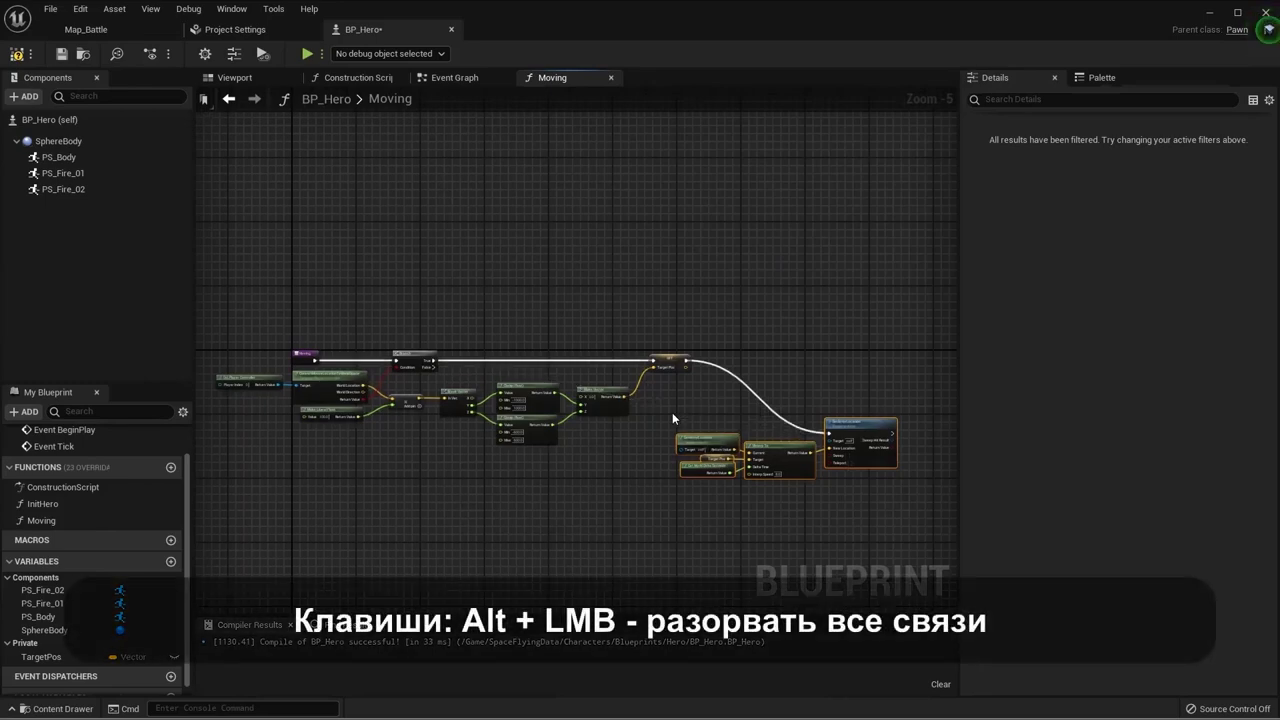
Step: Move the Moving function's entry node further left
scroll(560, 395, "up", 4)
scroll(728, 406, "down", 4)
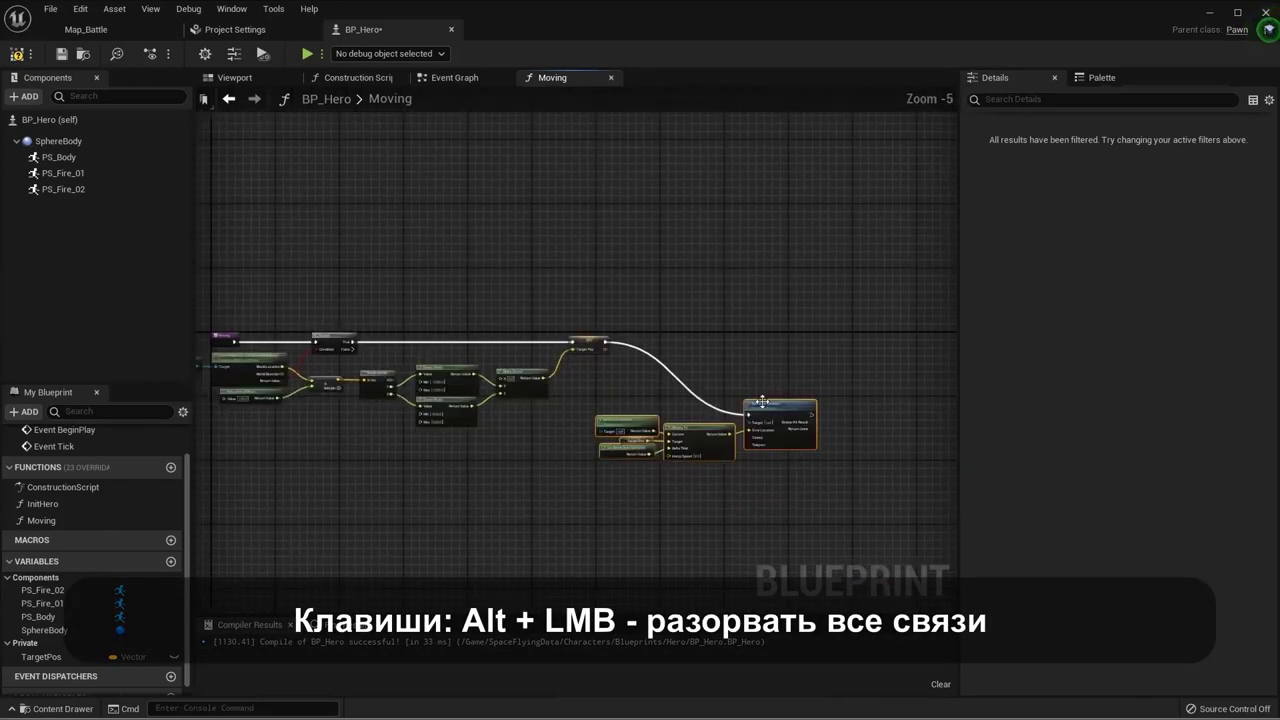
scroll(613, 425, "up", 4)
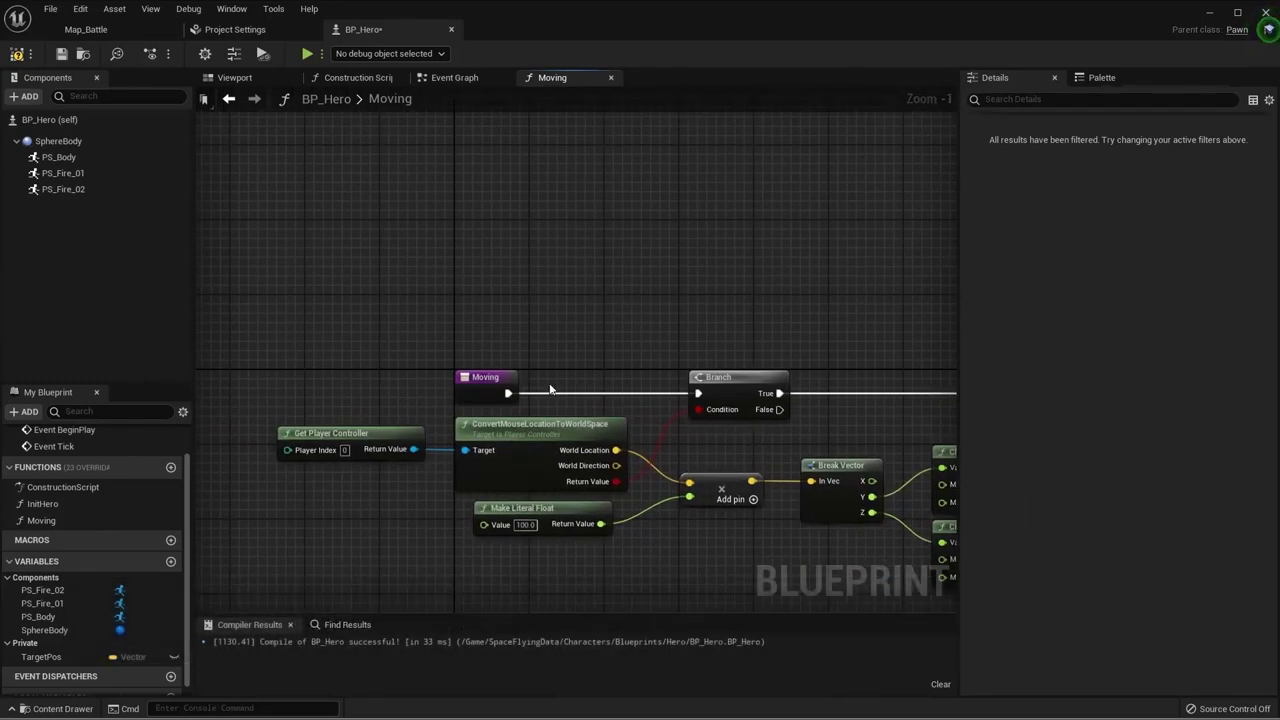
left_click_drag(485, 380, 255, 363)
right_click_drag(255, 363, 520, 375)
left_click_drag(500, 372, 370, 382)
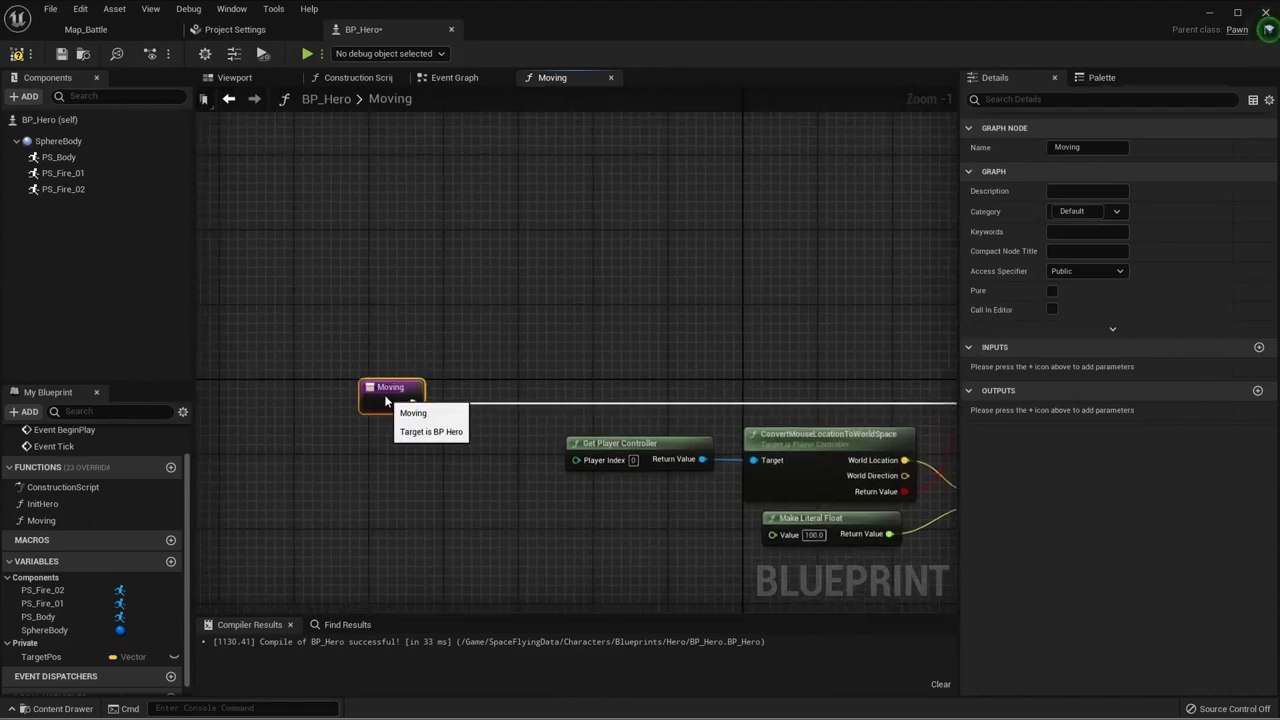
scroll(457, 437, "down", 3)
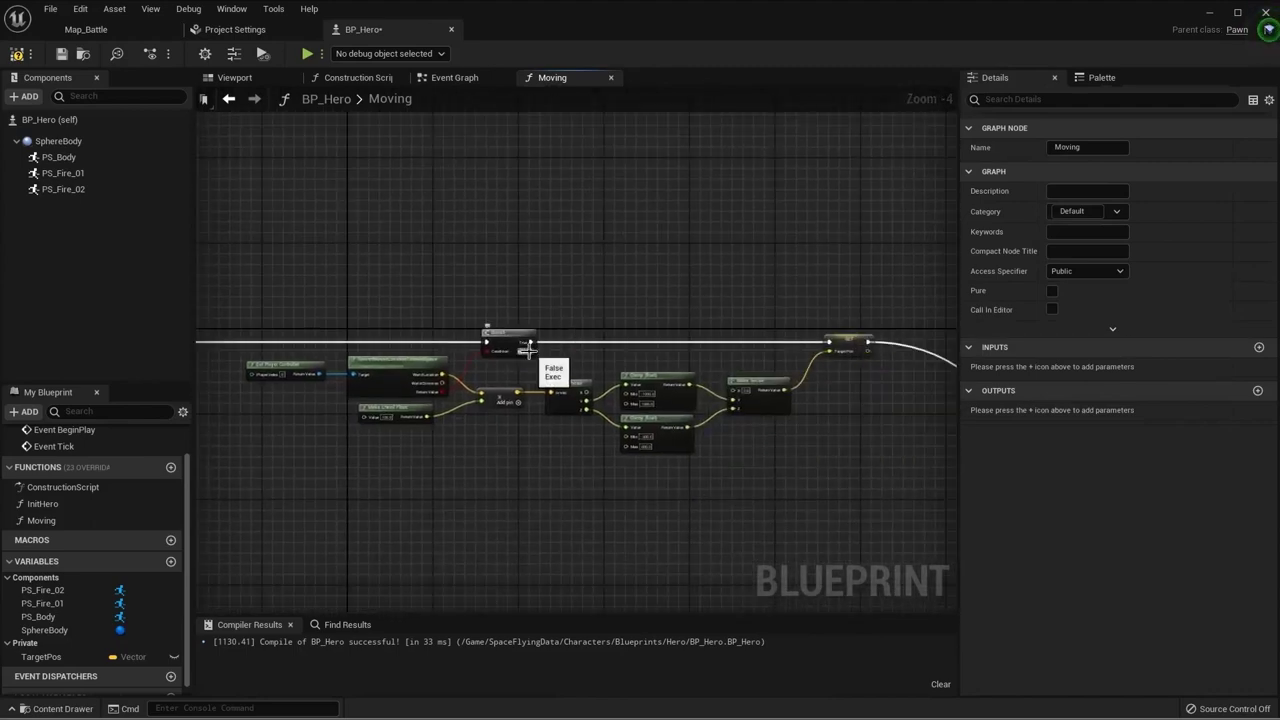
Step: Connect Branch False to SetActorLocation, lifting the wire with a reroute point above the nodes
left_click_drag(527, 348, 720, 538)
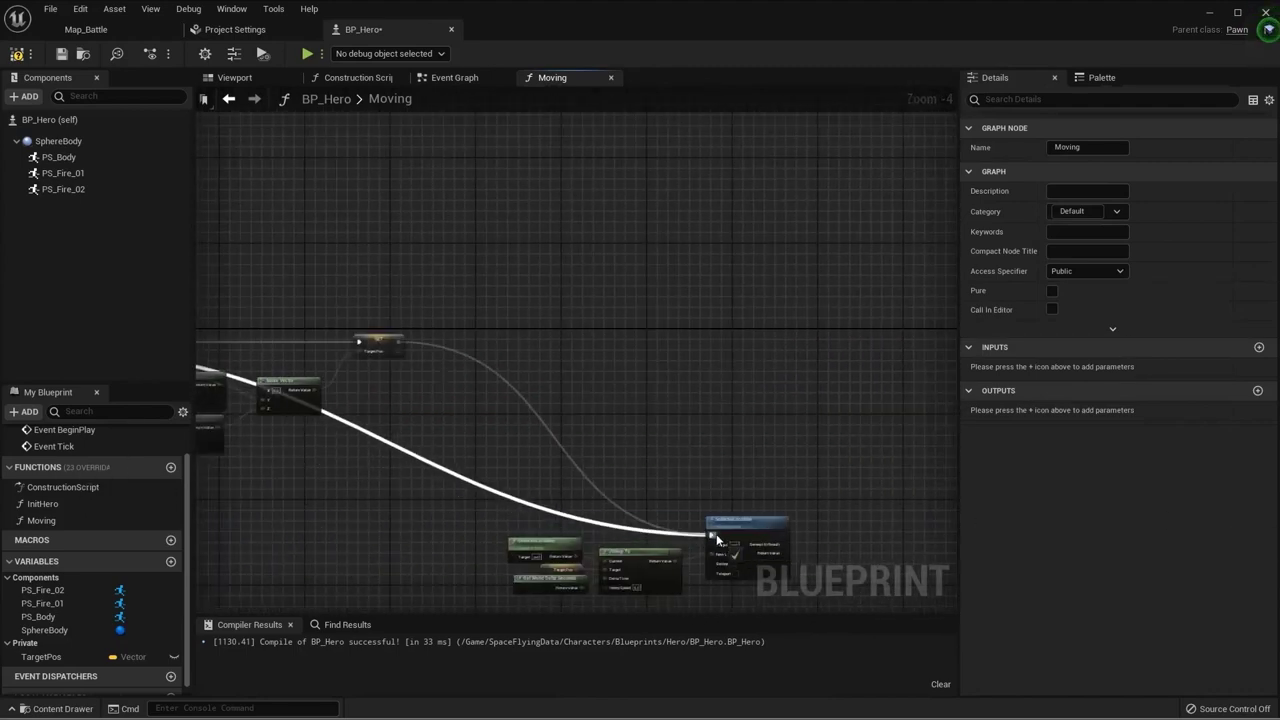
scroll(725, 334, "up", 4)
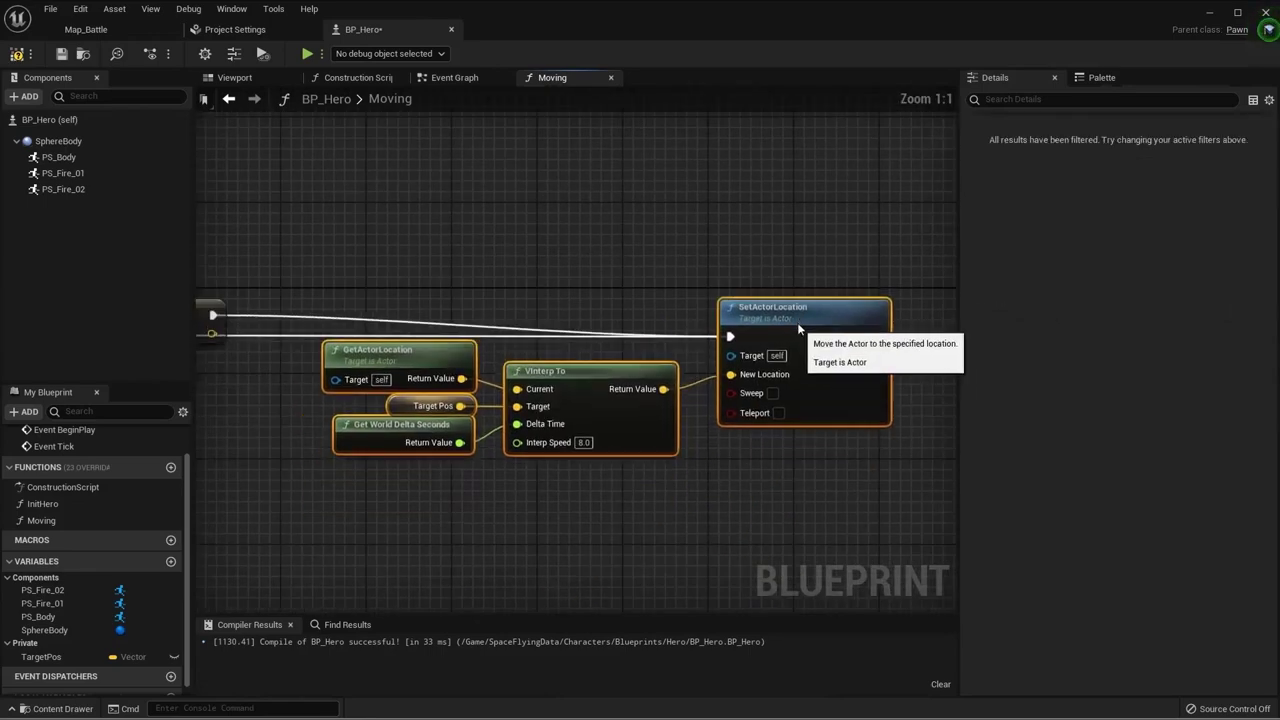
right_click_drag(221, 334, 654, 432)
double_click(688, 428)
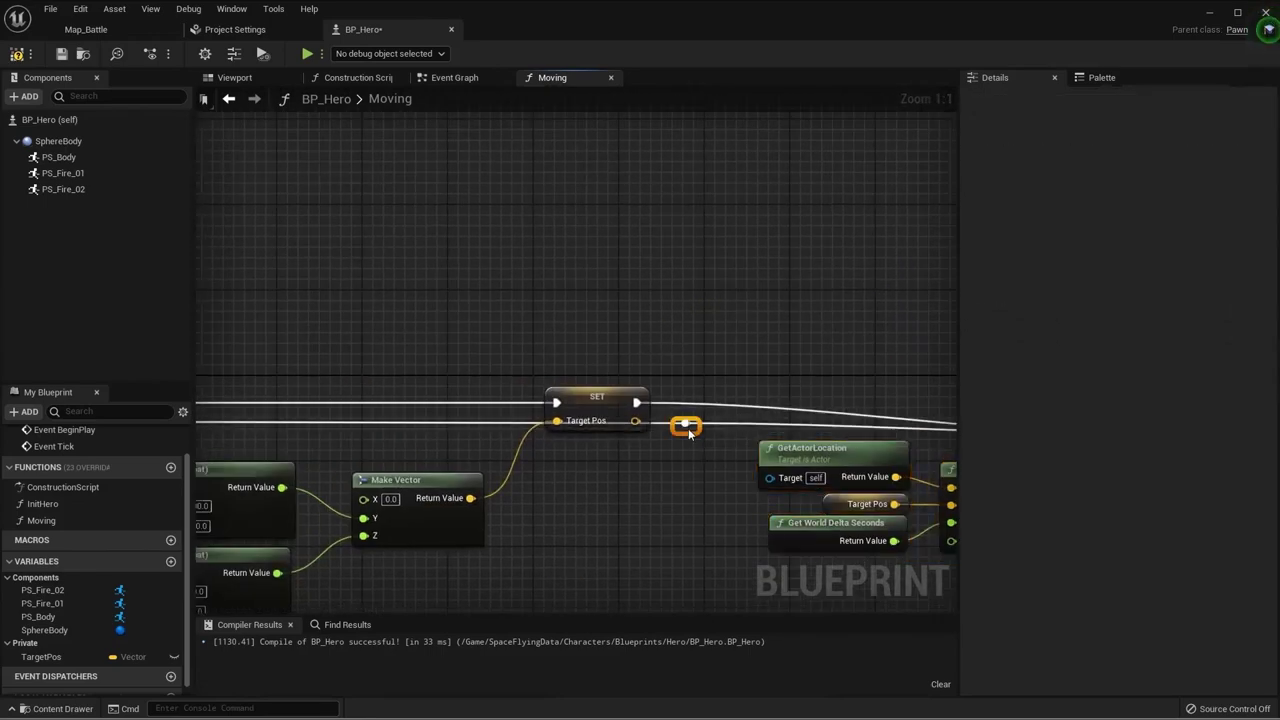
left_click_drag(688, 428, 405, 205)
scroll(395, 300, "down", 2)
left_click_drag(390, 312, 720, 445)
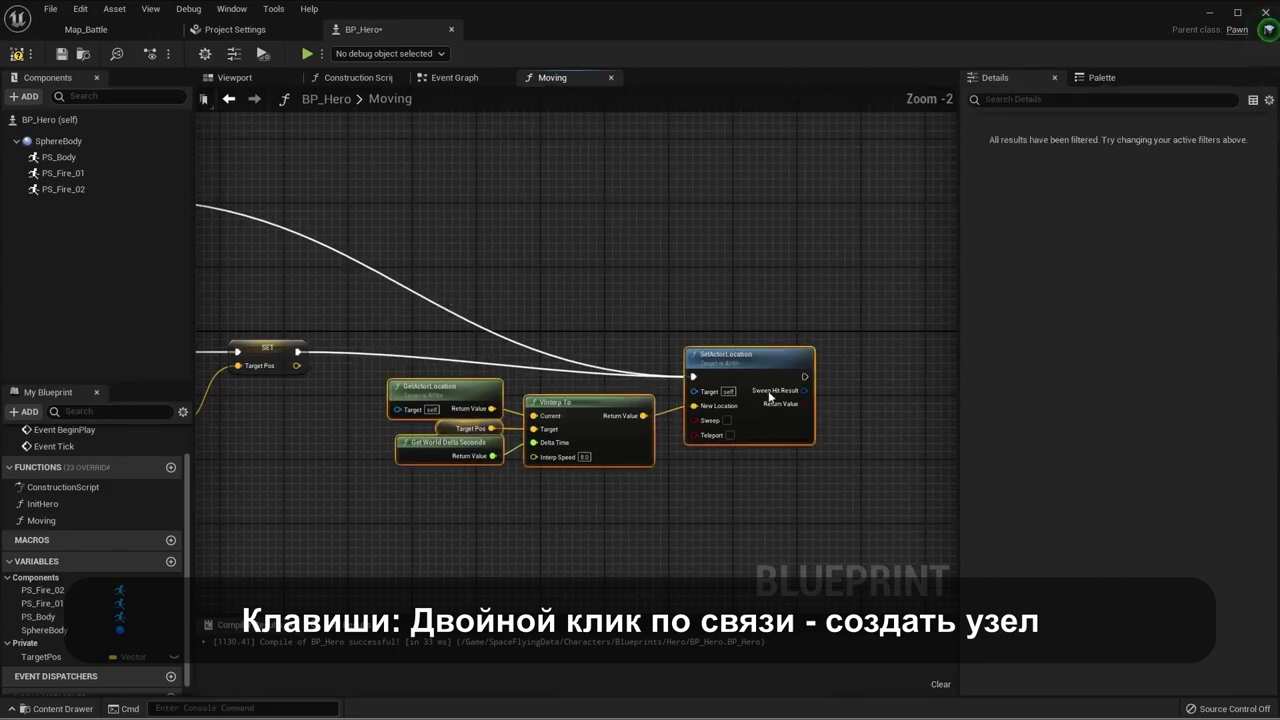
left_click_drag(732, 379, 707, 354)
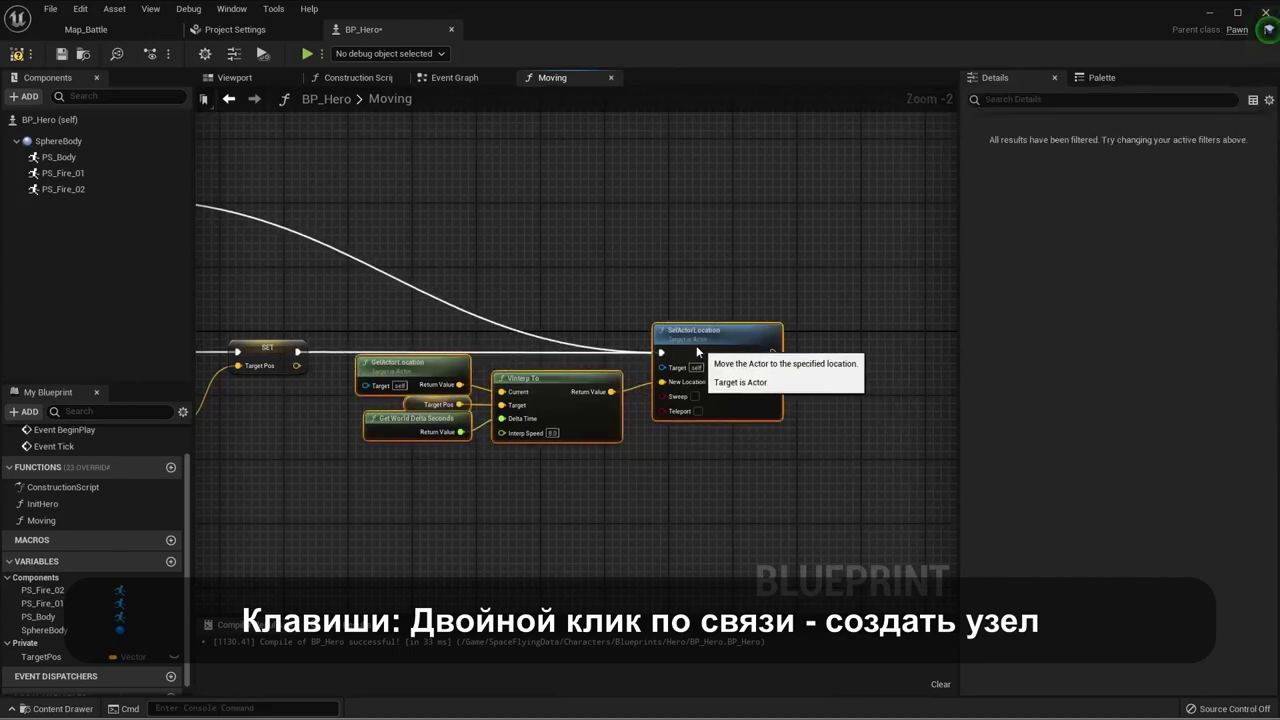
left_click(434, 477)
Step: Add a second reroute point on the wire and lower it toward the Branch
right_click_drag(200, 330, 450, 388)
scroll(534, 403, "up", 1)
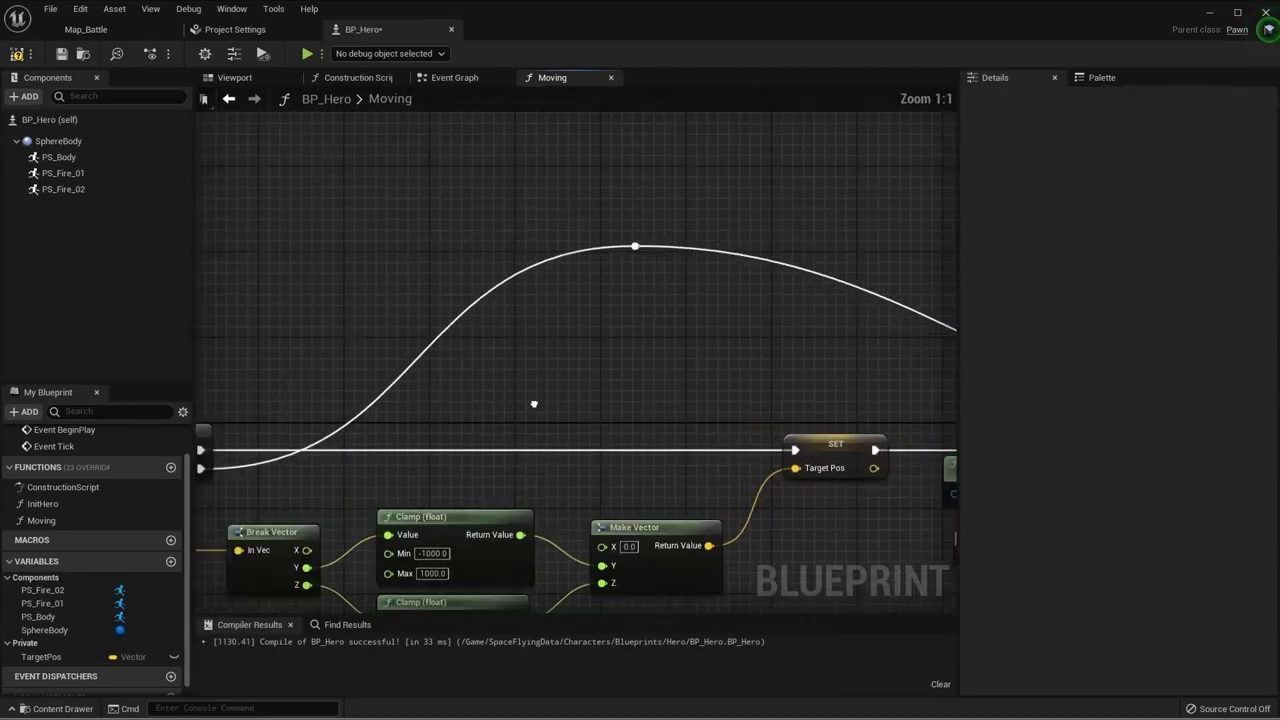
scroll(726, 403, "up", 1)
right_click_drag(726, 403, 605, 405)
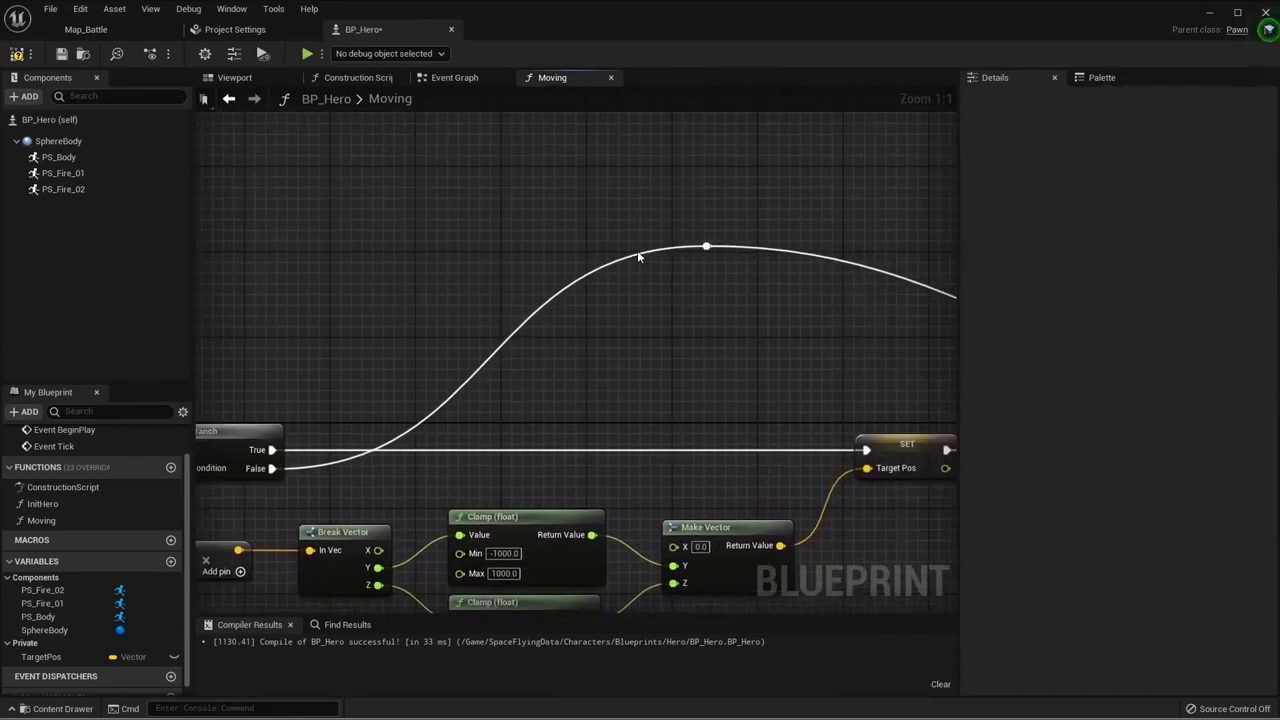
left_click_drag(691, 210, 745, 300)
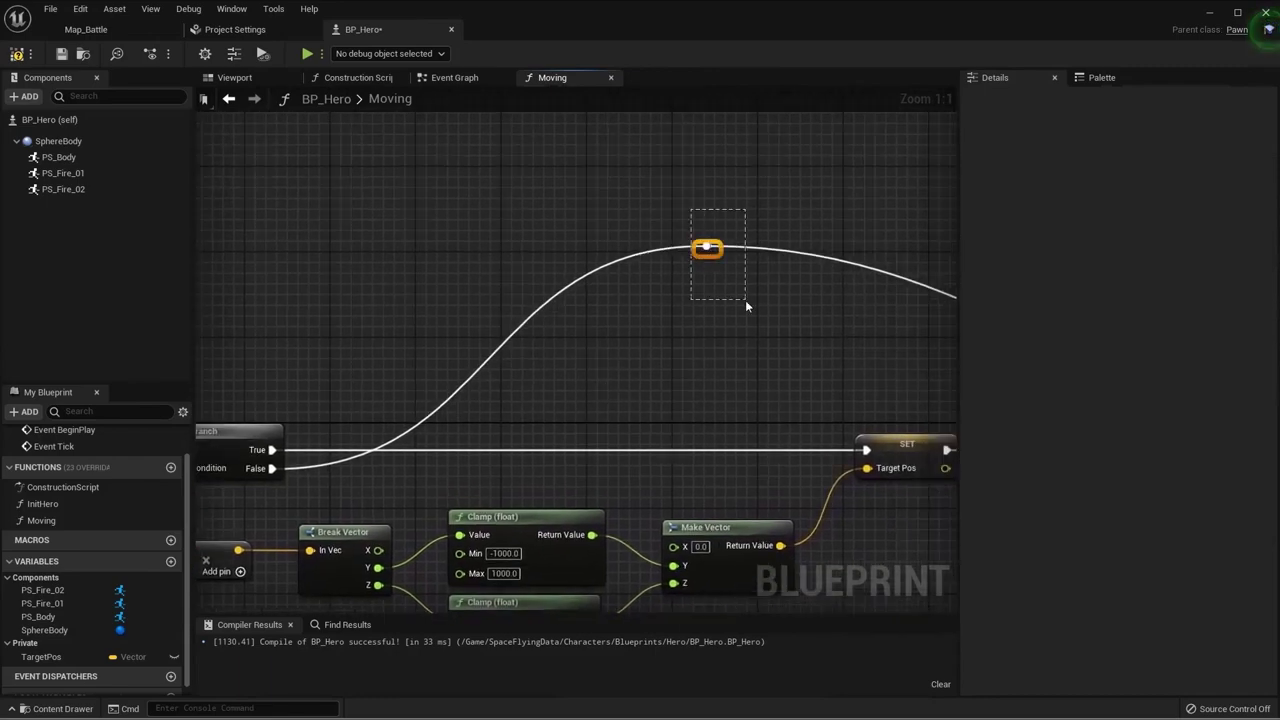
double_click(601, 275)
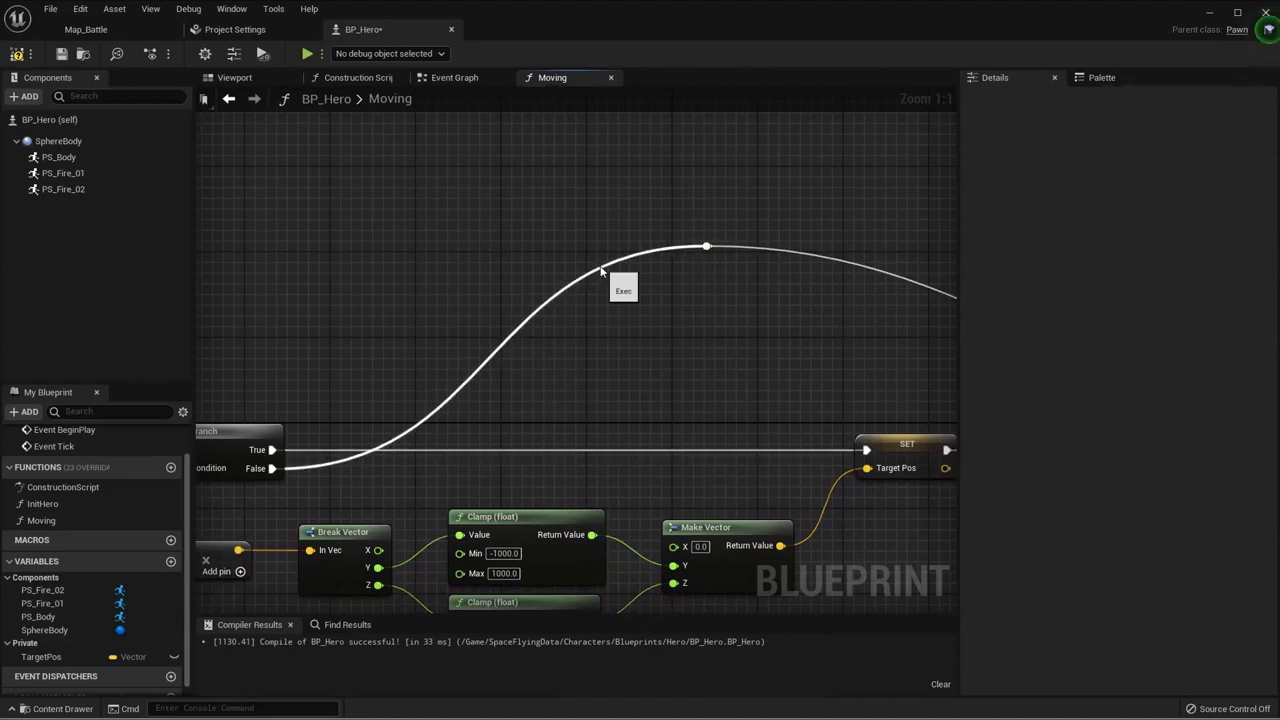
left_click_drag(601, 273, 396, 333)
right_click_drag(682, 346, 596, 330)
scroll(596, 330, "down", 2)
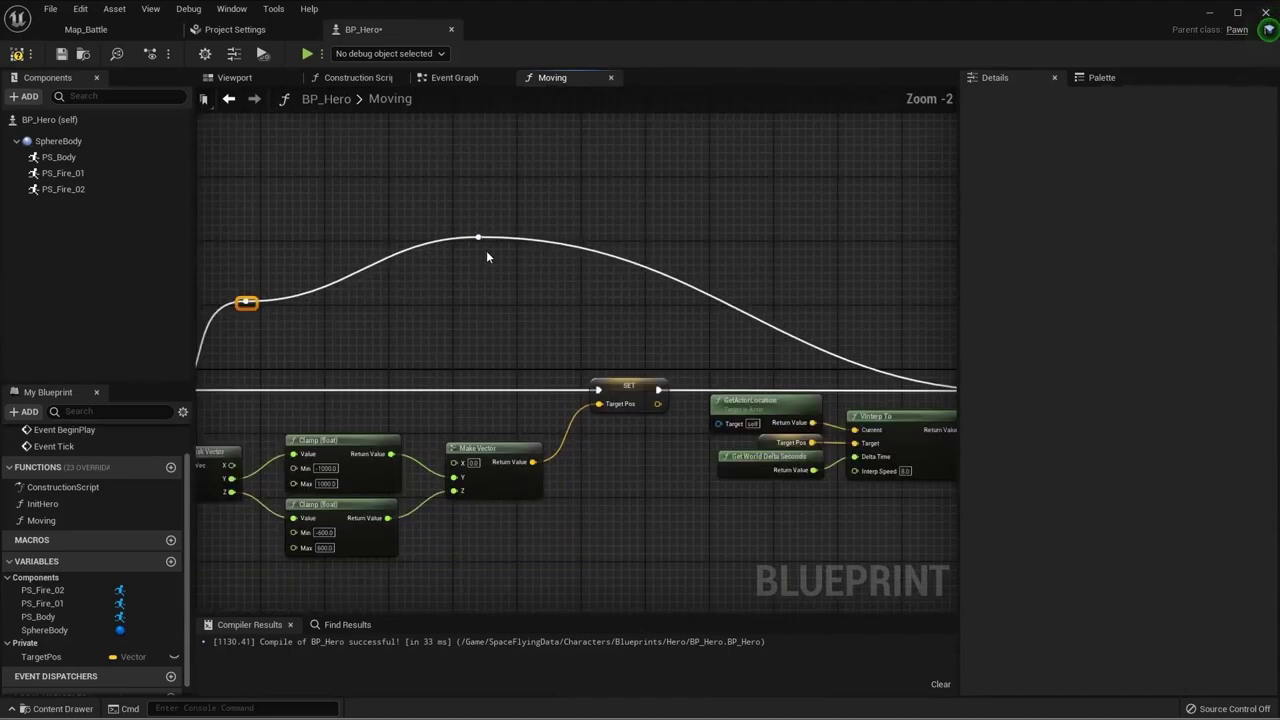
Step: Reposition the reroute points beside SetActorLocation to flatten the wire
left_click_drag(484, 240, 720, 304)
right_click_drag(720, 304, 482, 333)
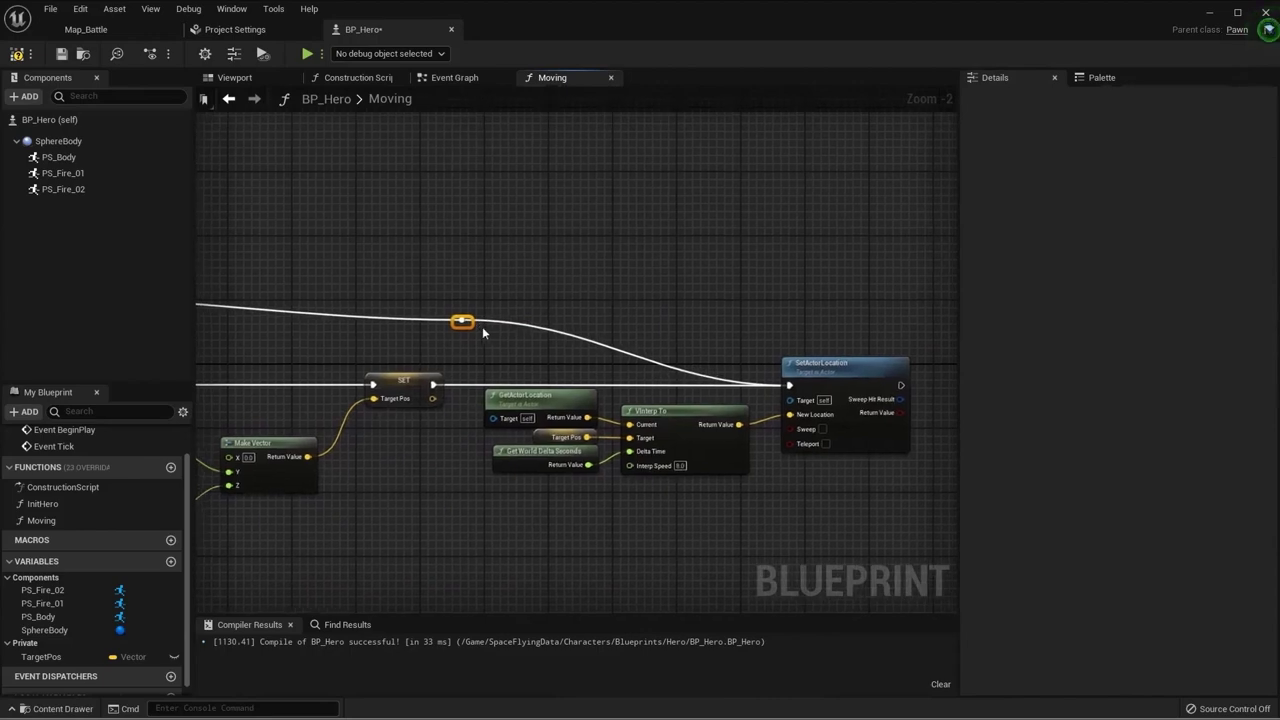
left_click_drag(466, 322, 745, 355)
right_click_drag(735, 352, 440, 325)
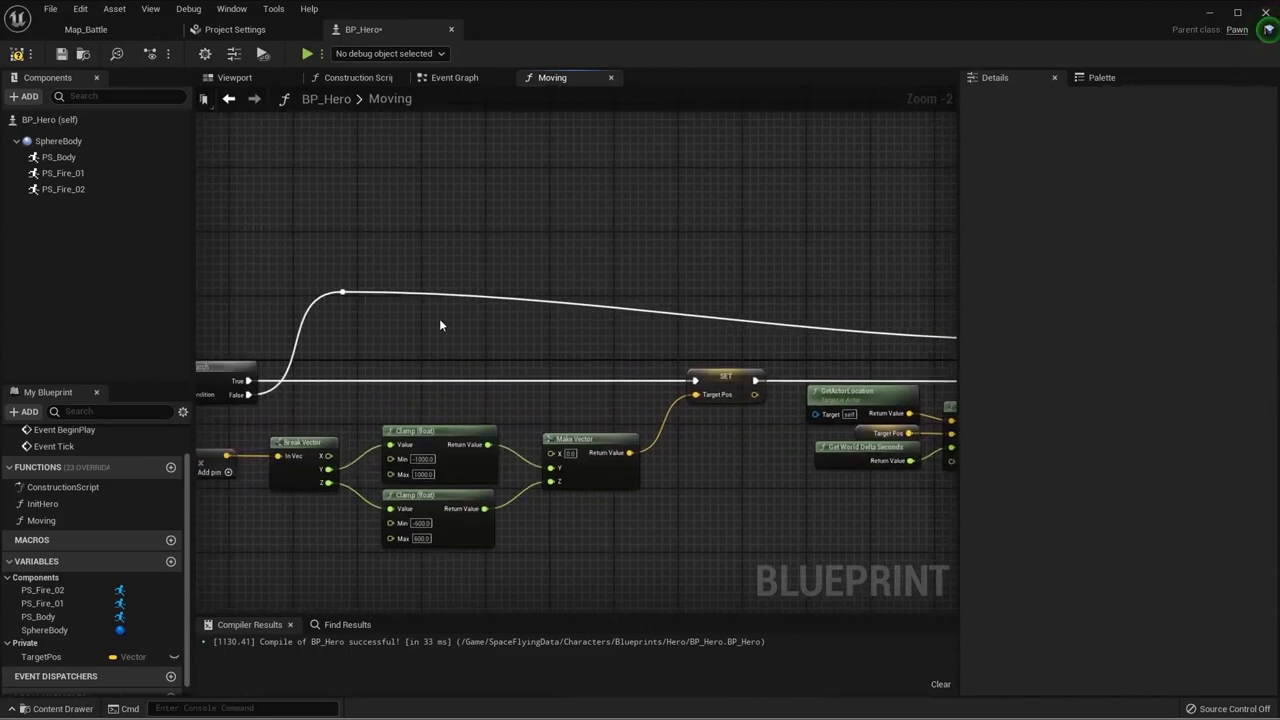
left_click_drag(349, 293, 320, 354)
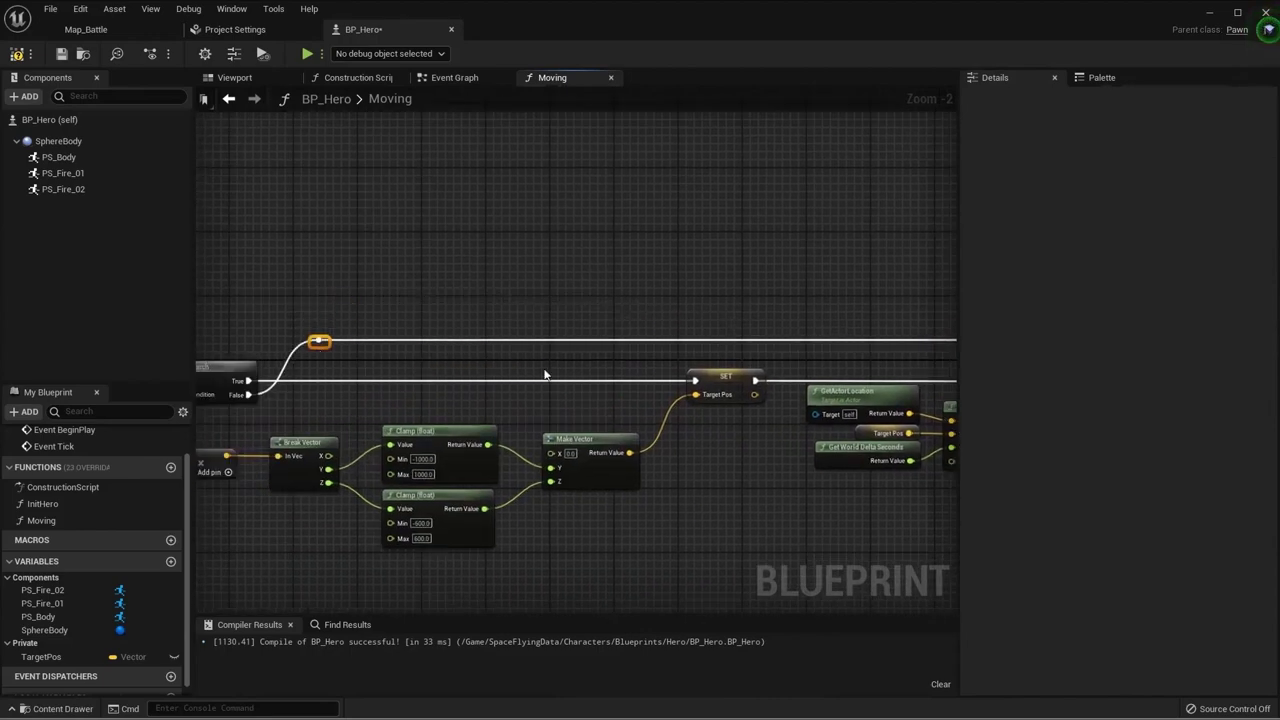
scroll(544, 375, "down", 1)
right_click_drag(544, 375, 456, 365)
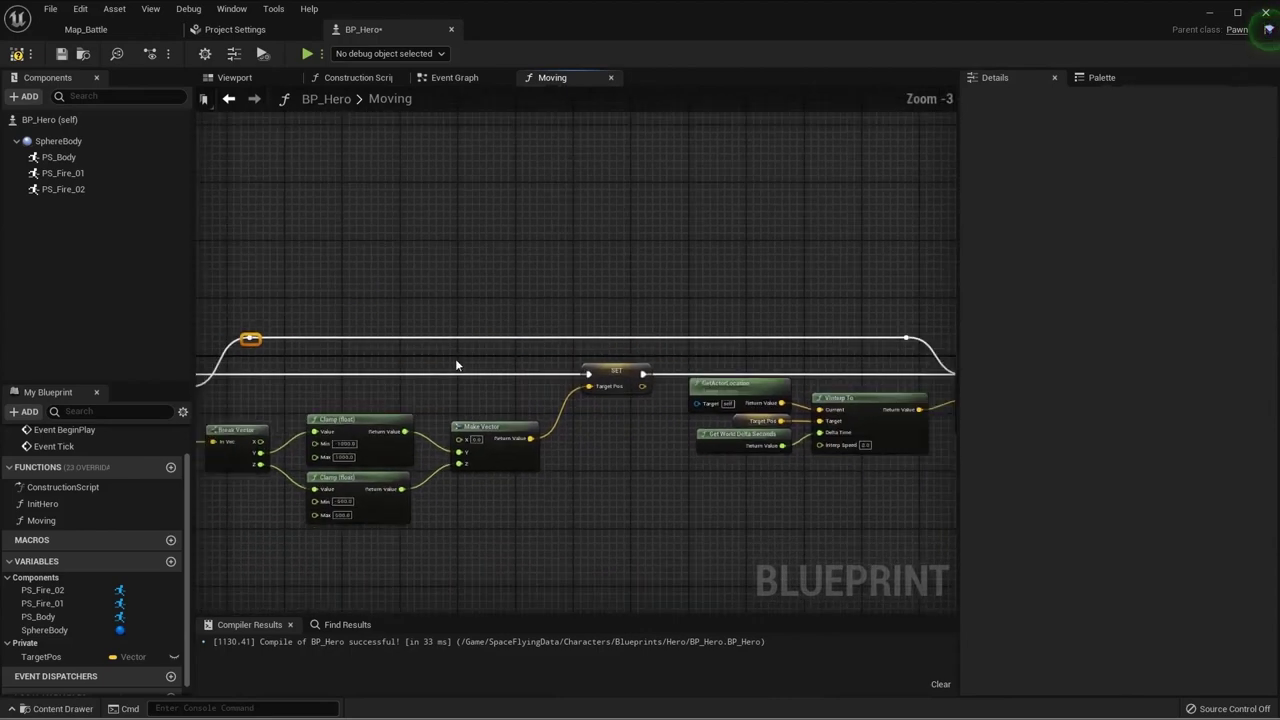
Step: Add a reroute point near the wire's end and review the full routing
double_click(578, 338)
scroll(480, 366, "up", 1)
scroll(422, 363, "up", 1)
mouse_move(422, 363)
right_mouse_down()
mouse_move(632, 363)
mouse_move(600, 298)
right_mouse_up()
right_click_drag(488, 392, 215, 380)
right_click_drag(560, 380, 280, 390)
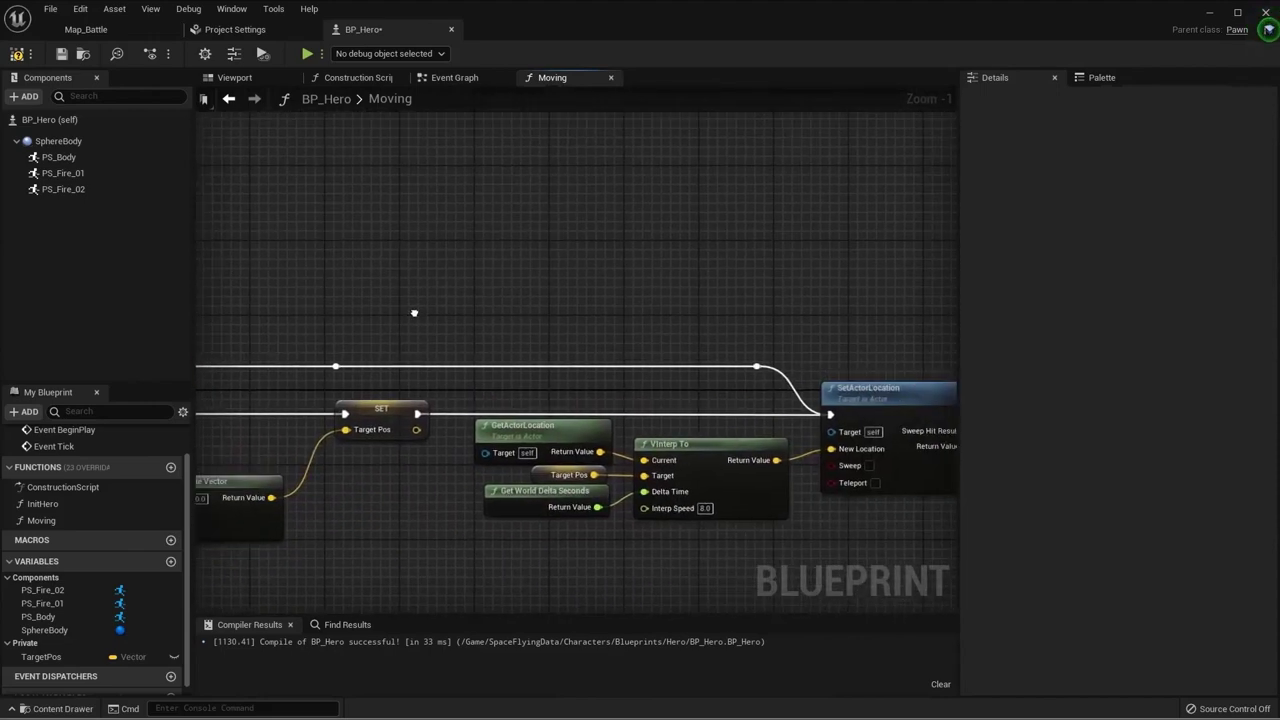
scroll(528, 406, "down", 1)
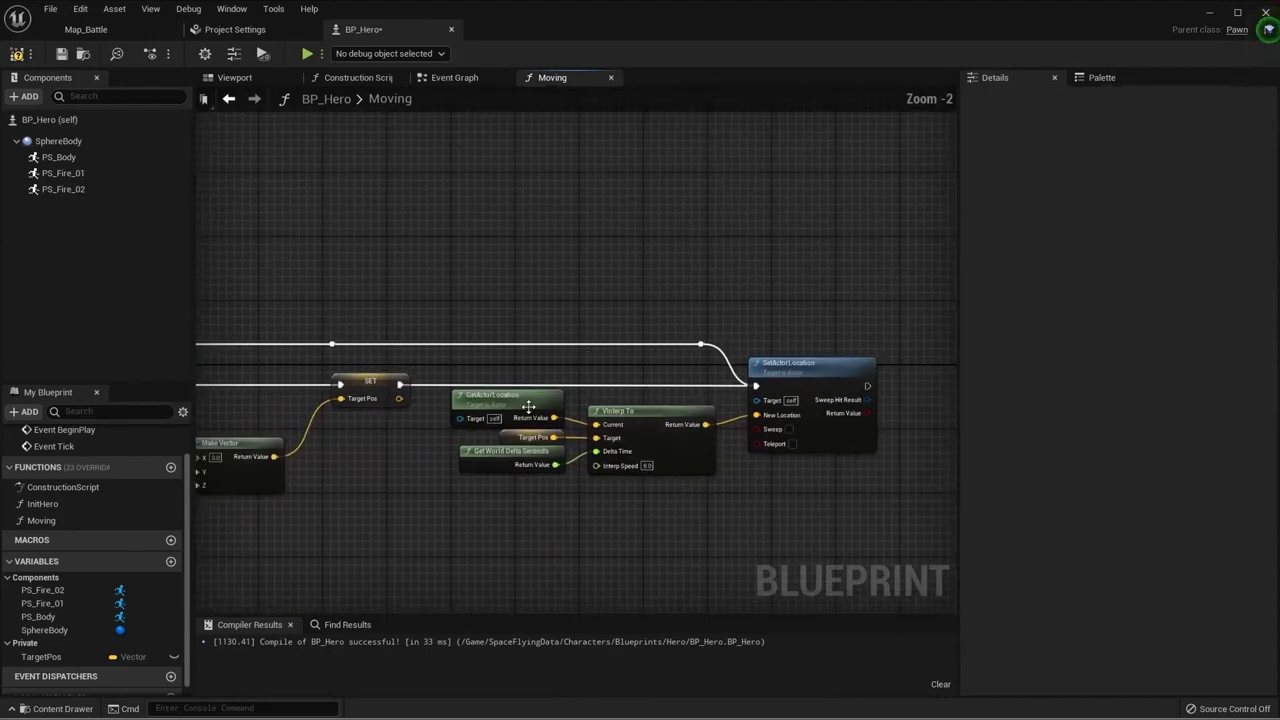
right_click_drag(443, 472, 541, 457)
right_click_drag(238, 236, 374, 214)
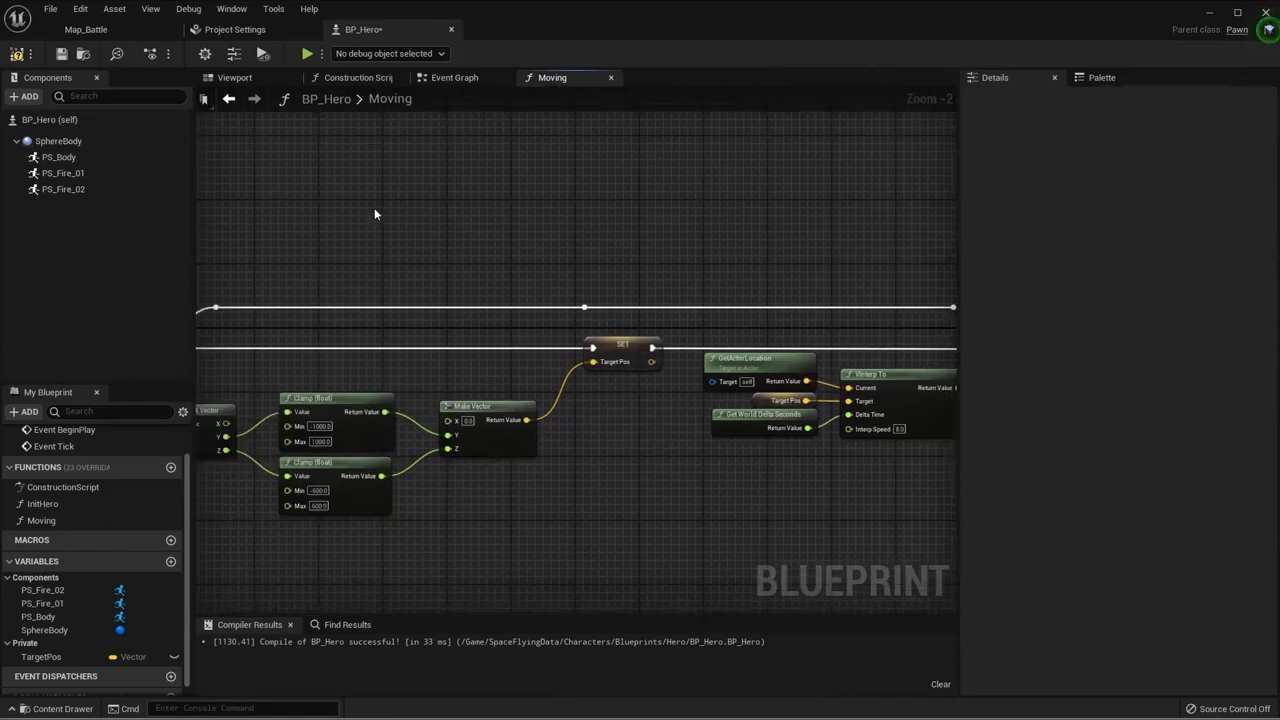
Step: Play-test Map_Battle to check the ship's movement, then return to the level editor
left_click(77, 33)
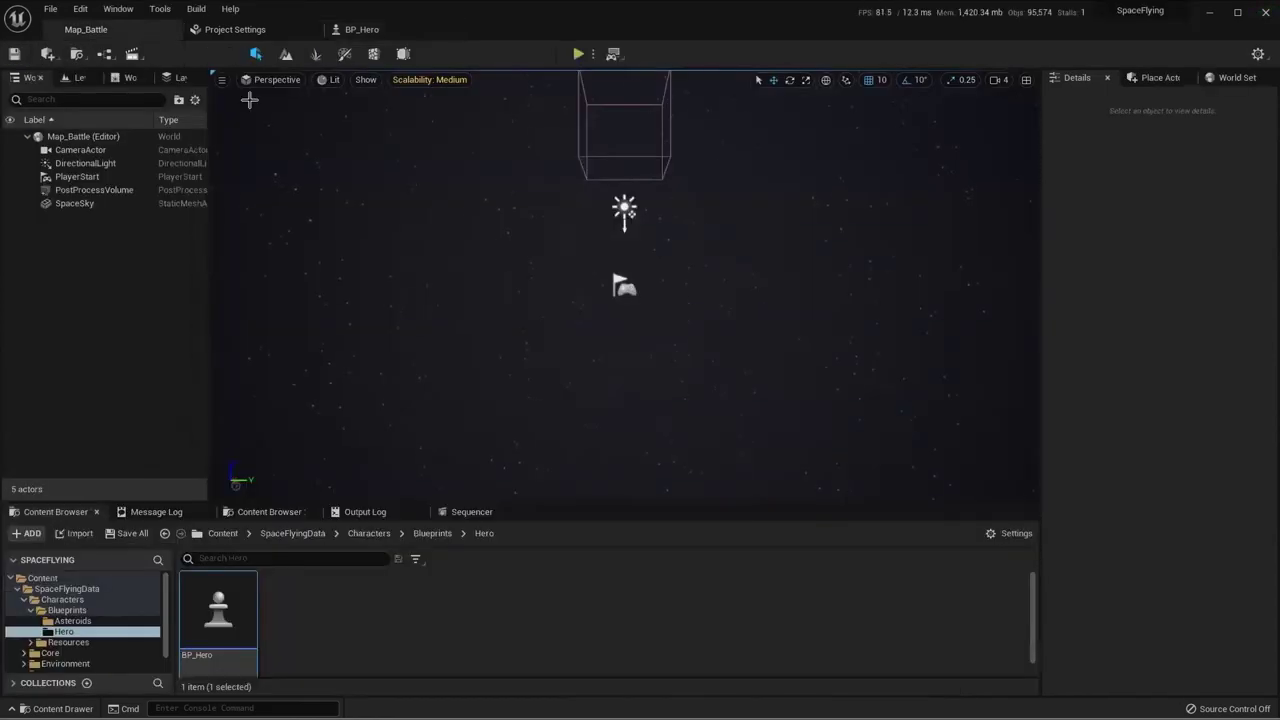
left_click(577, 56)
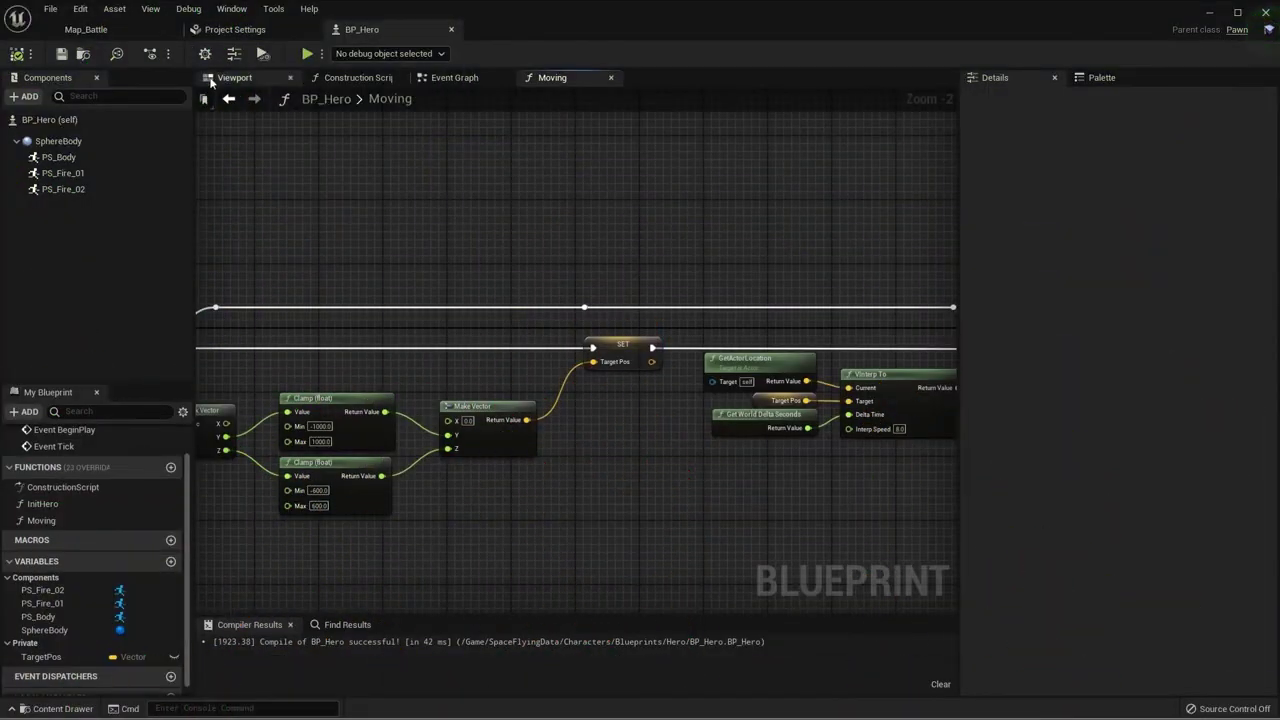
left_click(108, 32)
Step: Create a Blueprint Class with Actor as parent, name it BP_LaserBullet, and open it
right_click(419, 615)
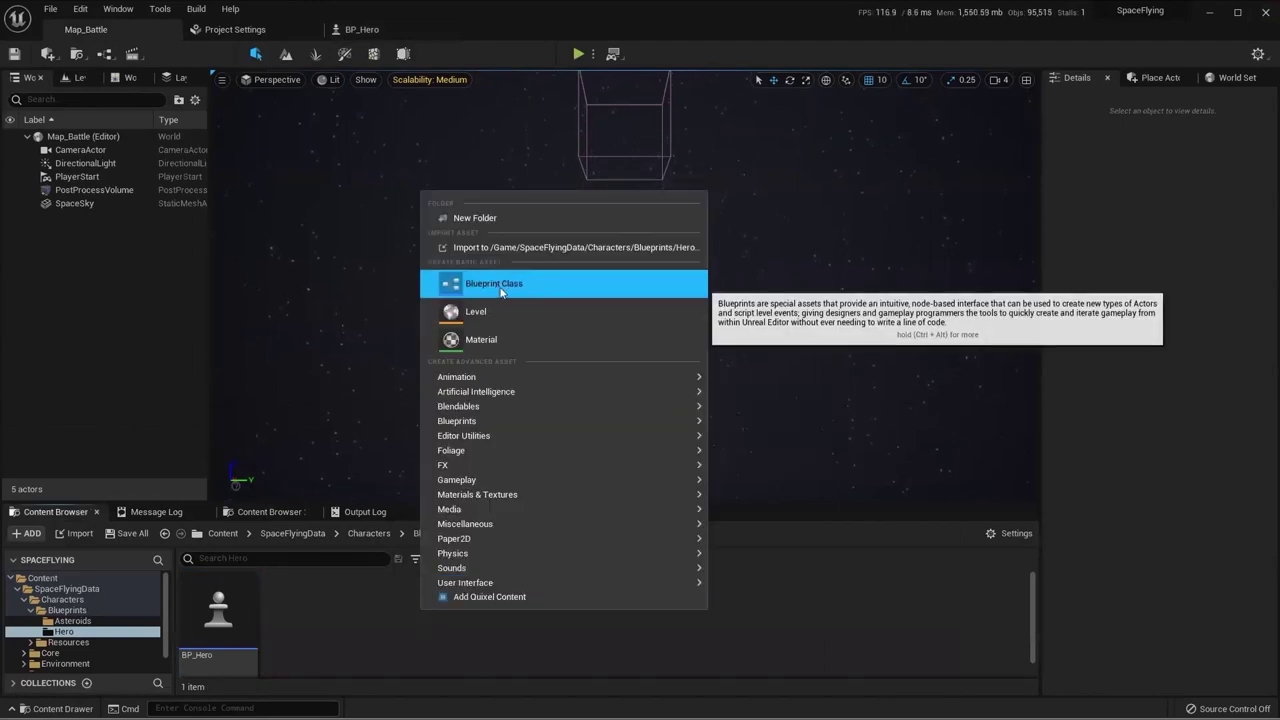
left_click(562, 287)
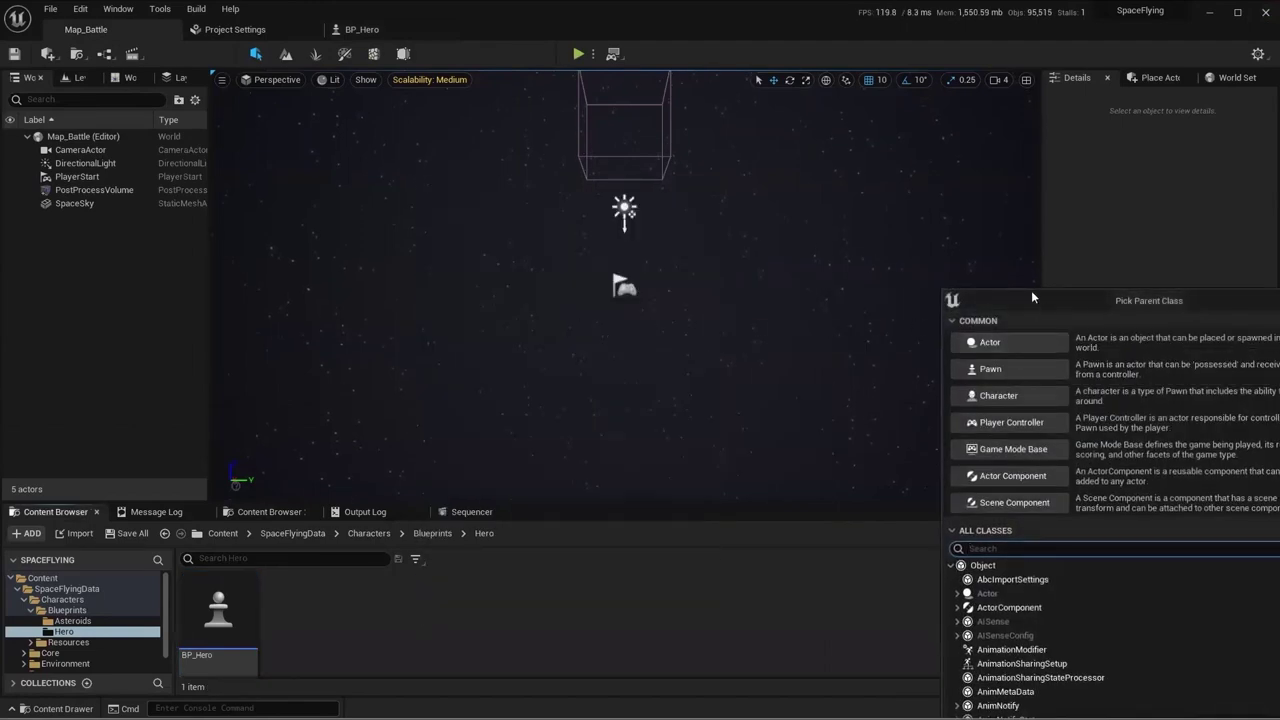
left_click_drag(1031, 292, 815, 241)
left_click(795, 290)
type("BP_B")
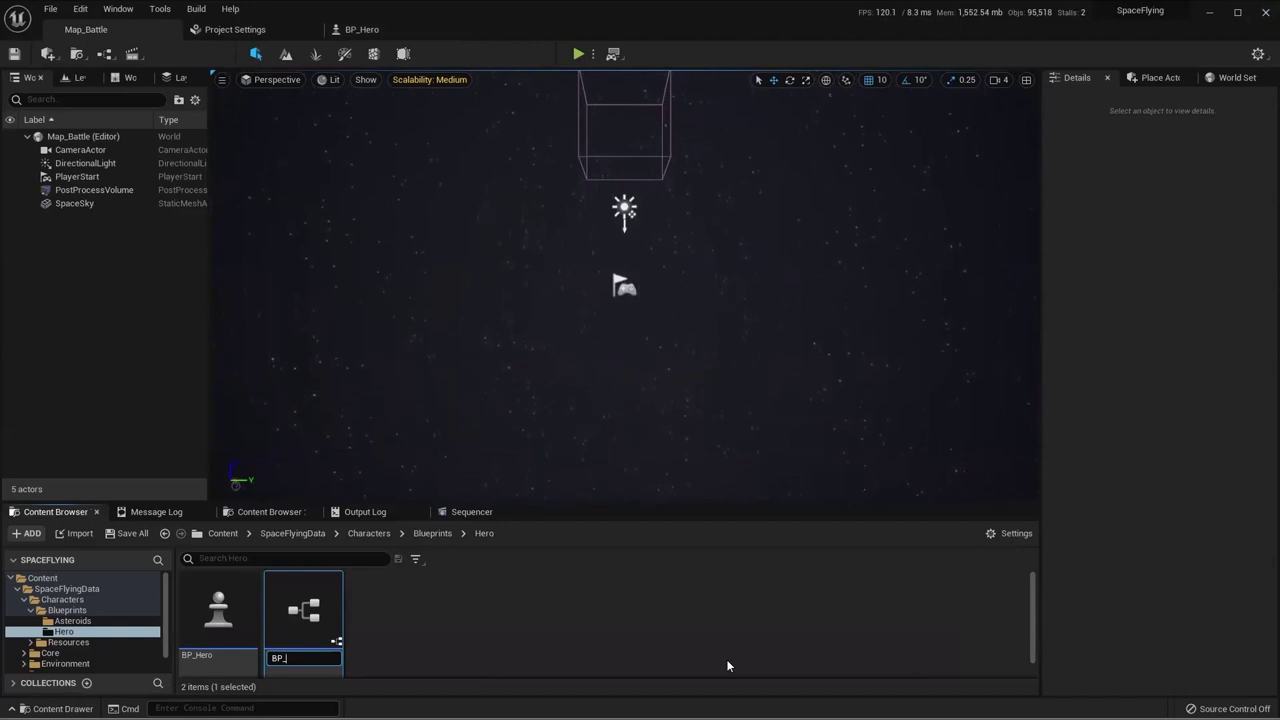
type("ul")
key("BackSpace")
key("BackSpace")
key("BackSpace")
type("ser")
type("Bullet")
key("Return")
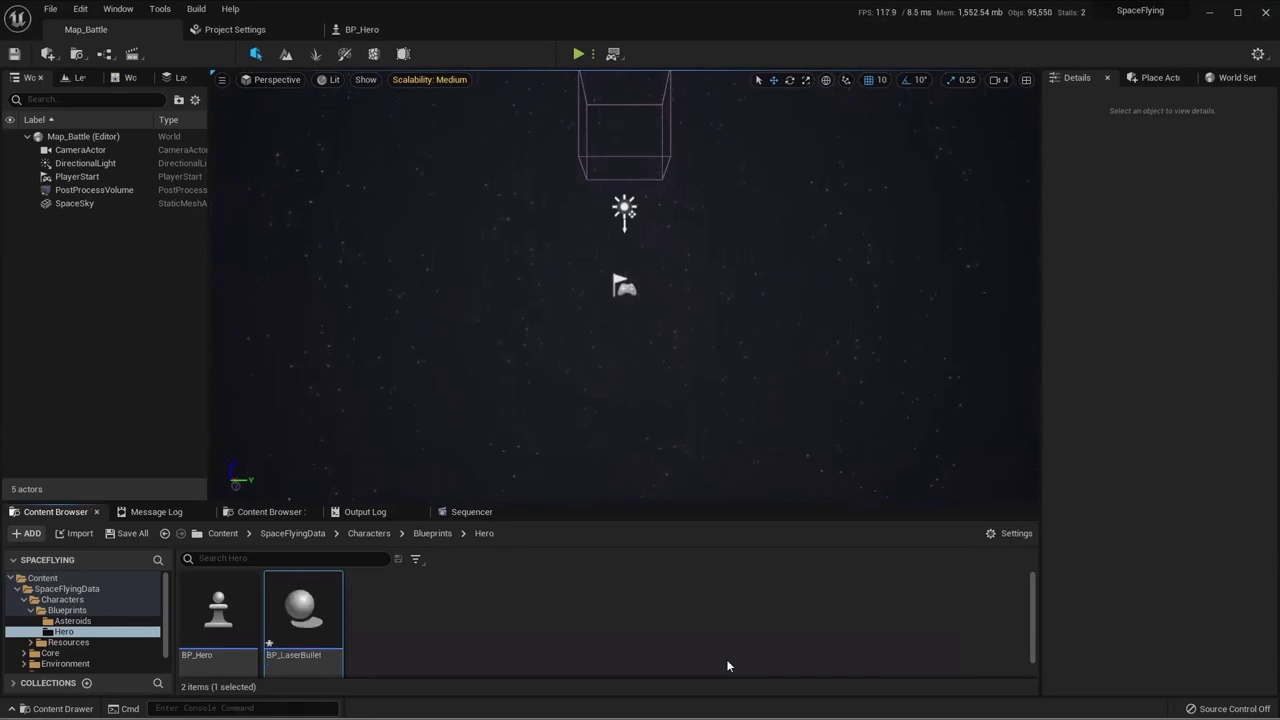
key("Return")
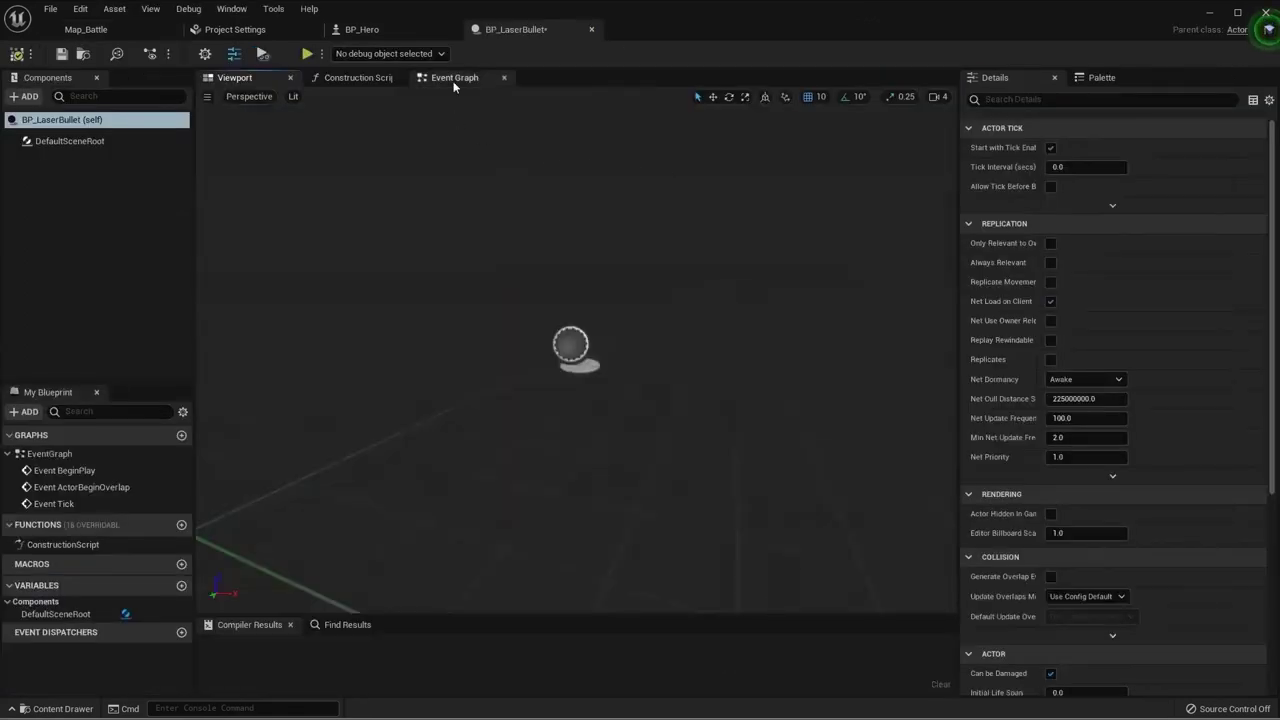
Step: Delete the Event ActorBeginOverlap and Event Tick nodes from BP_LaserBullet's event graph
left_click(454, 77)
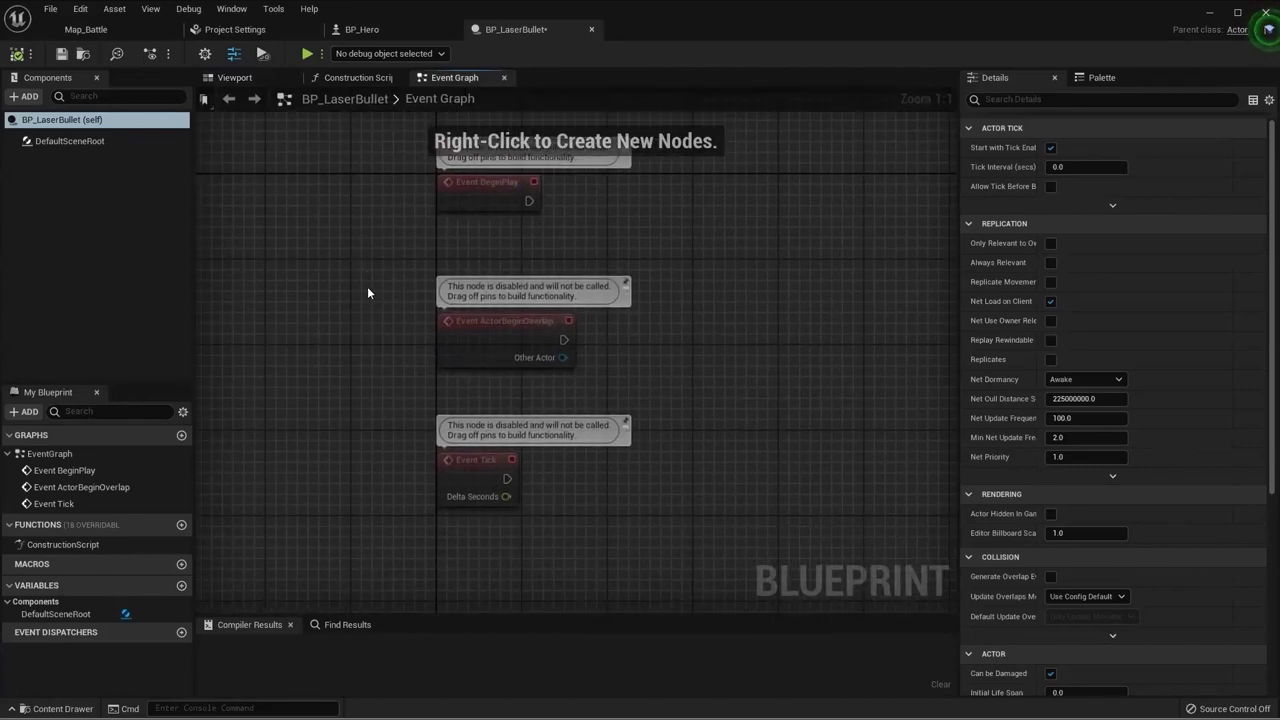
left_click_drag(367, 286, 640, 406)
key("Delete")
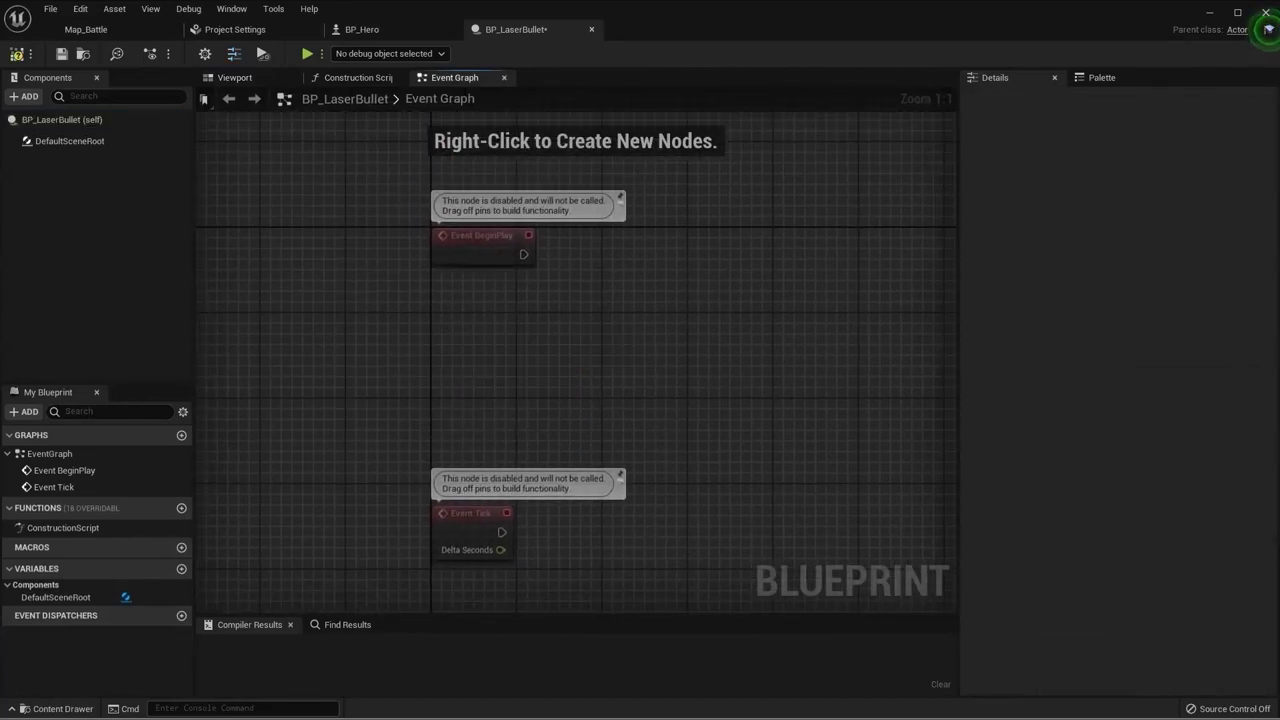
left_click_drag(462, 514, 568, 476)
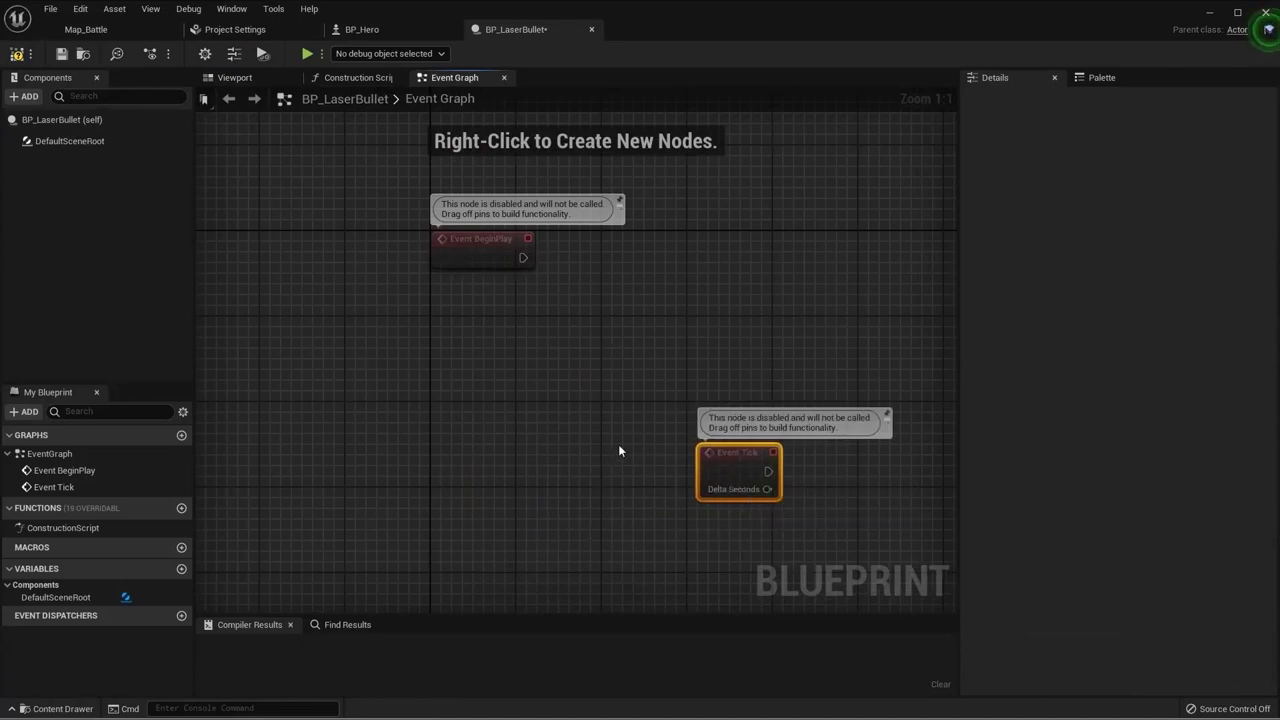
key("Delete")
Step: Make Event BeginPlay call Parent: BeginPlay, then compile and save the blueprint
left_click(449, 321)
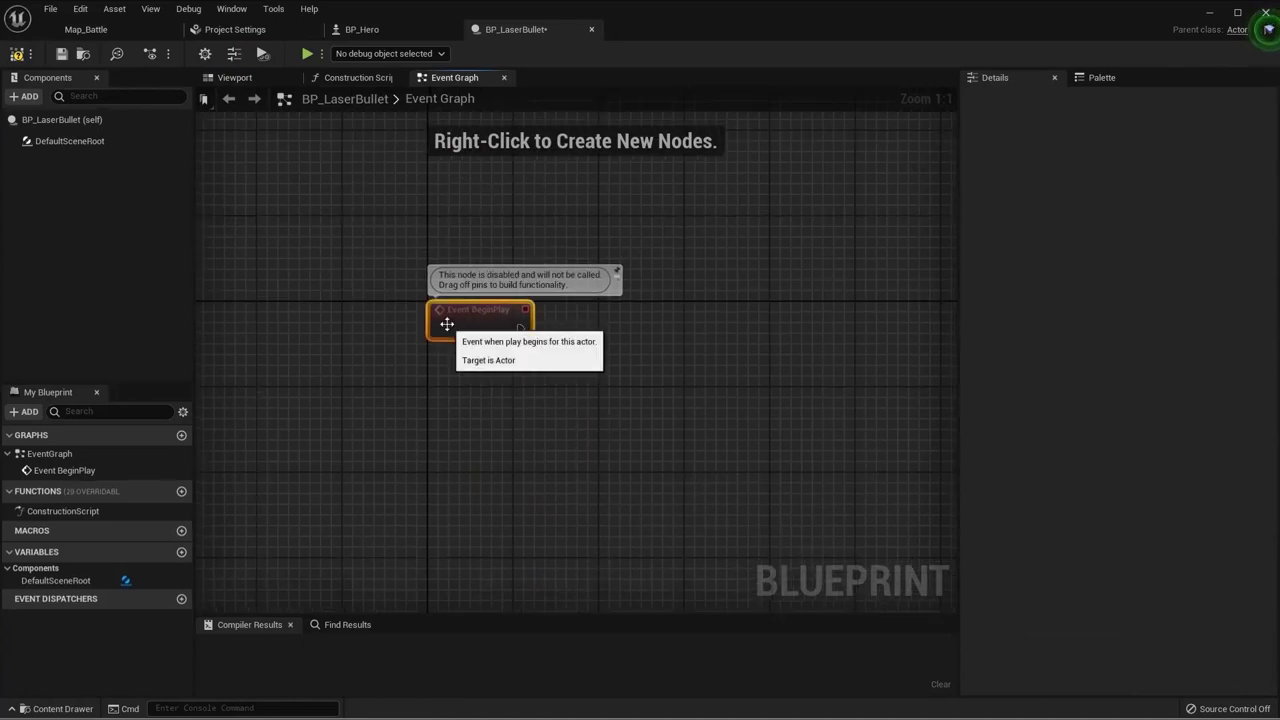
right_click(461, 329)
left_click(547, 389)
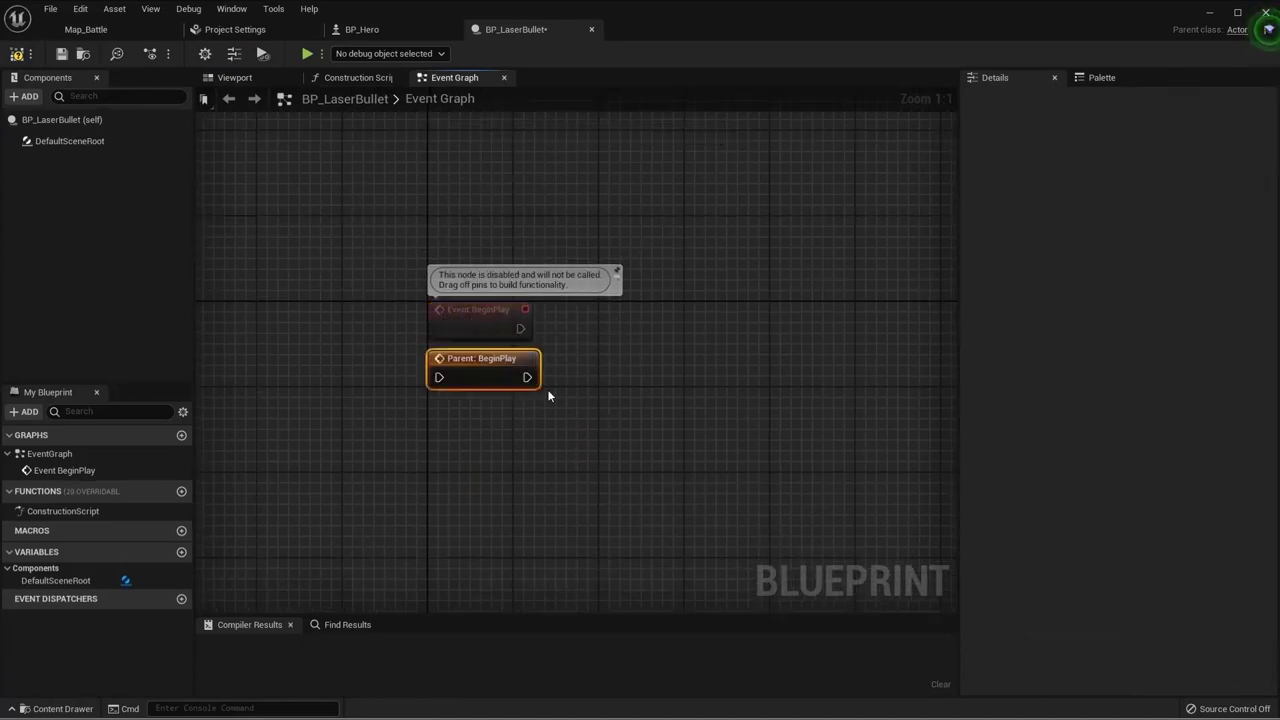
left_click_drag(510, 370, 682, 353)
left_click_drag(520, 328, 616, 352)
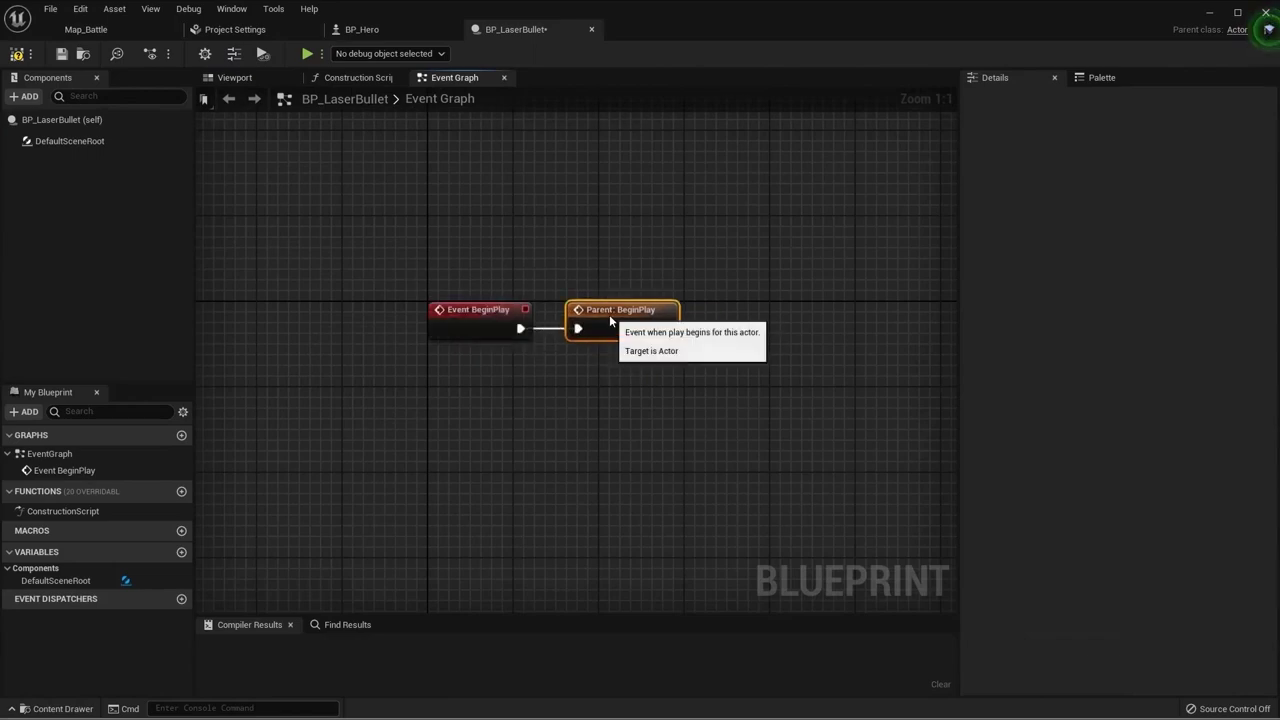
key("Home")
key("F7")
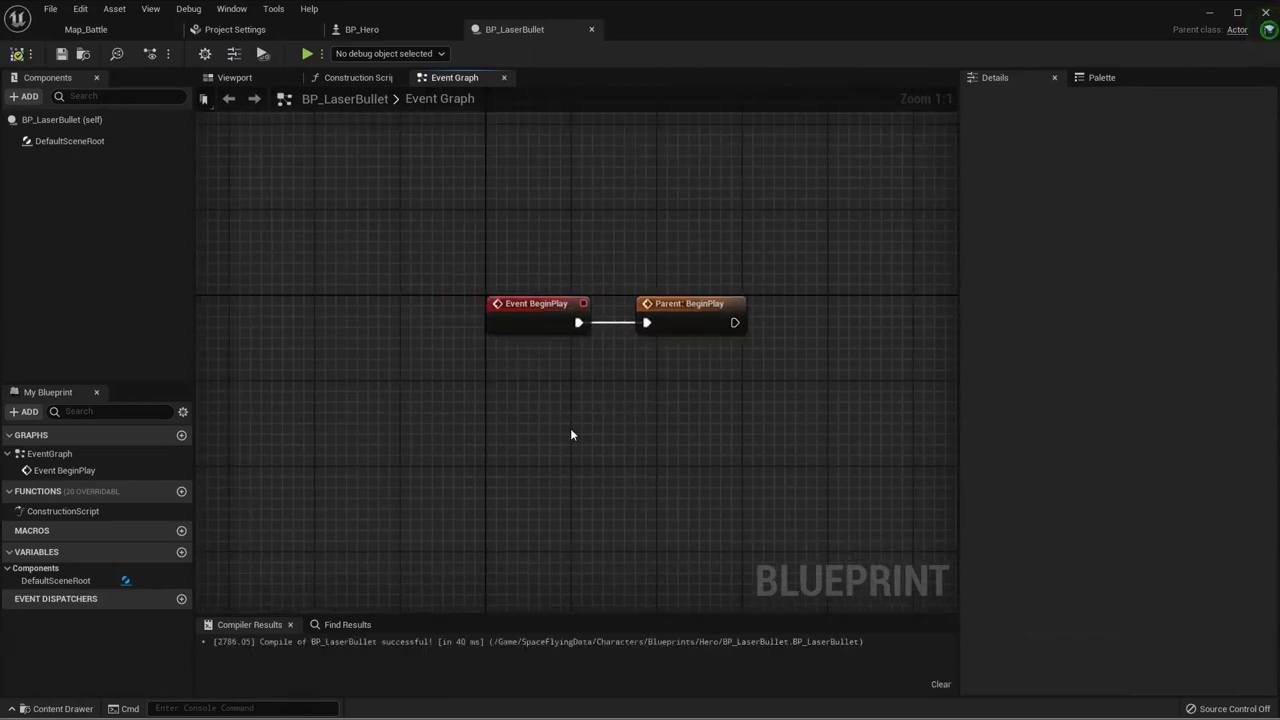
left_click(250, 80)
right_click_drag(545, 303, 545, 303)
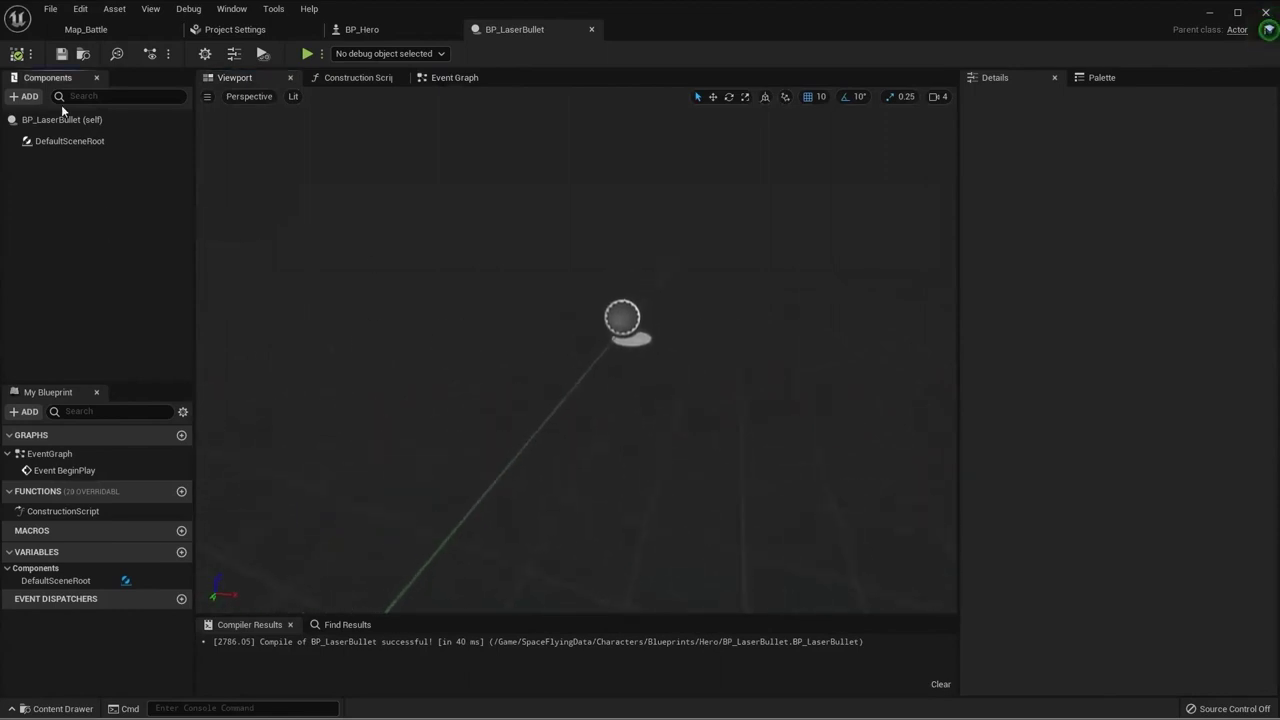
Step: Add a Sphere Collision component, make it the root and rename it SphereBody
left_click(14, 99)
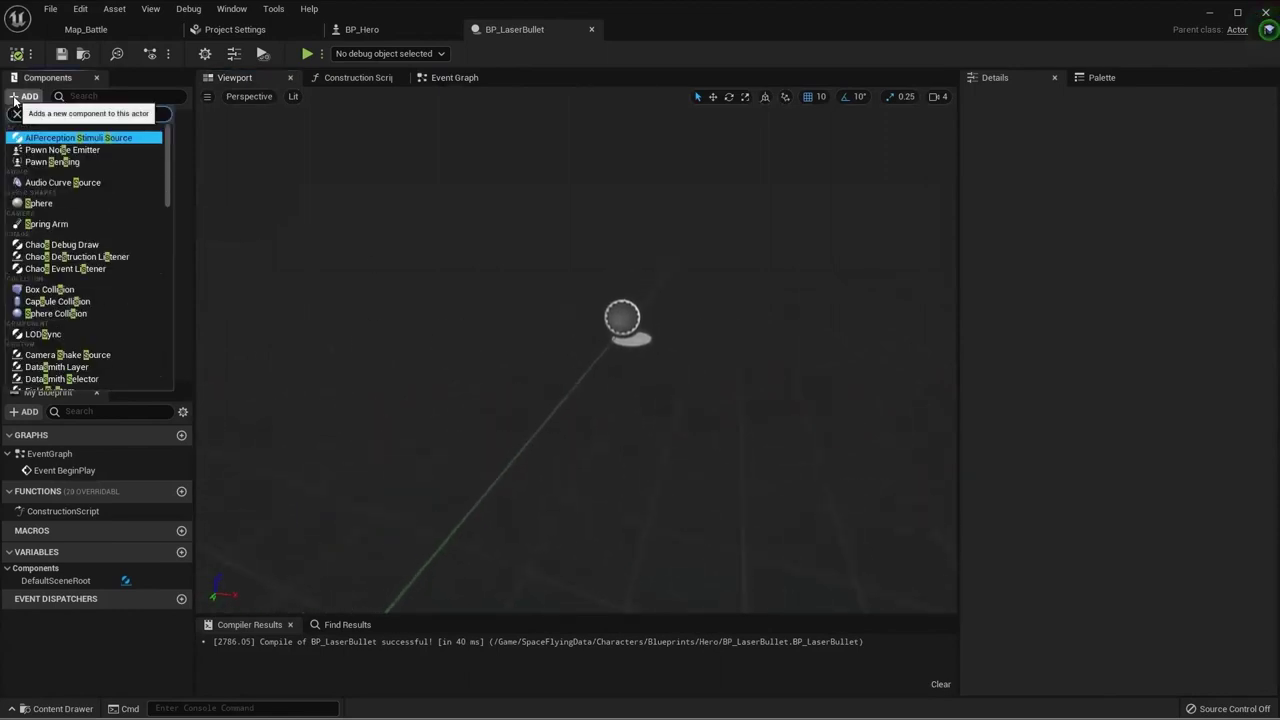
type("sphe")
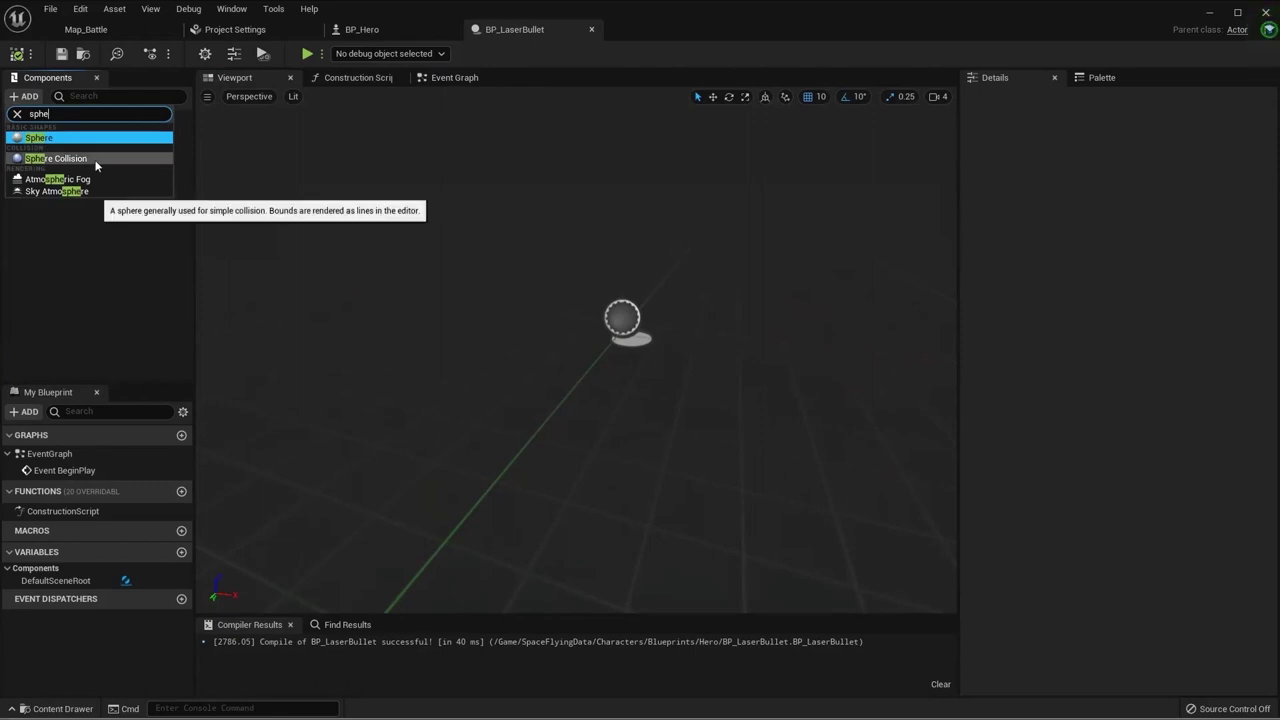
left_click(96, 165)
left_click(106, 243)
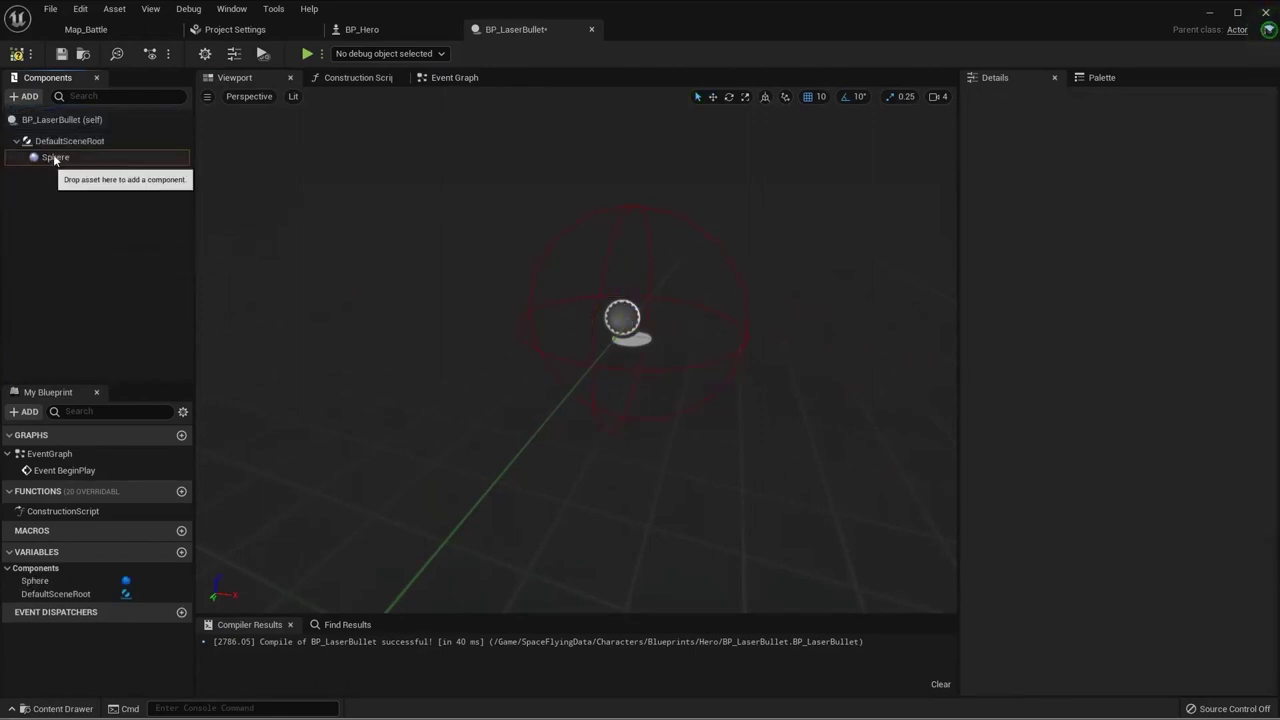
left_click_drag(54, 158, 60, 141)
key("F2")
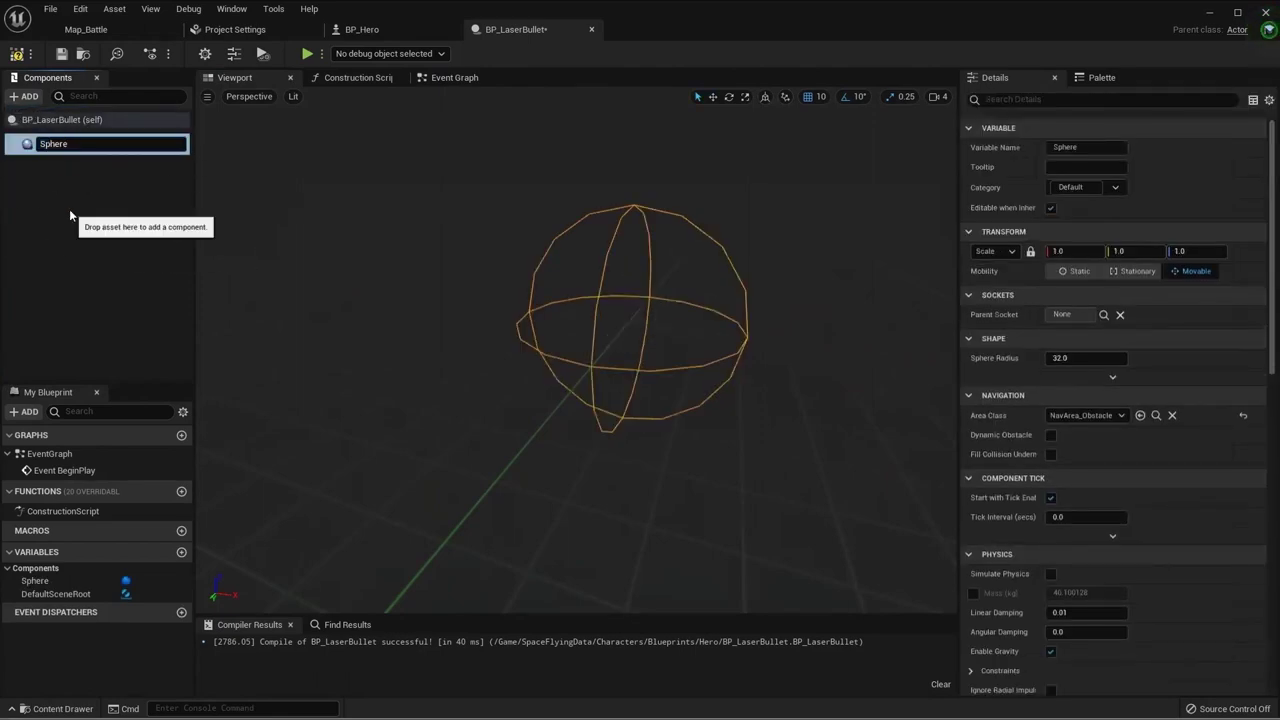
type("Body")
key("Return")
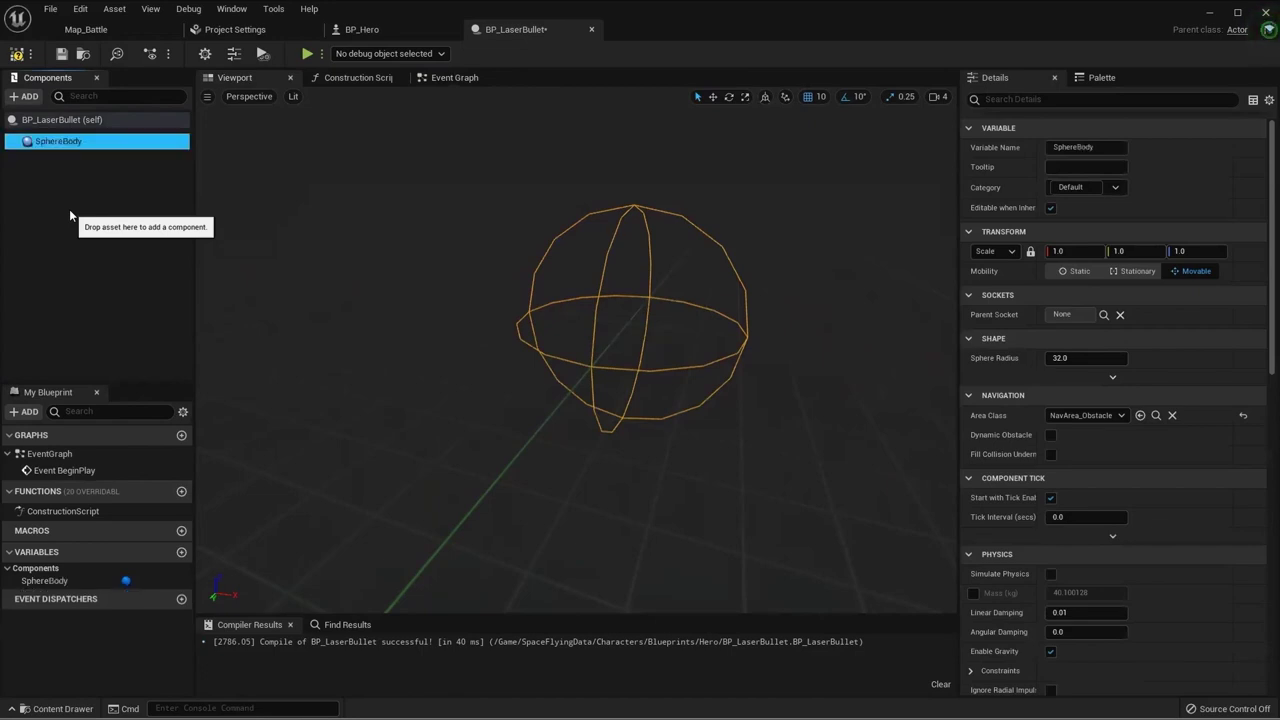
Step: Add Paper Sprite PS_Laser_01 under SphereBody, duplicate it as PS_Laser_02, and select both
left_click(24, 98)
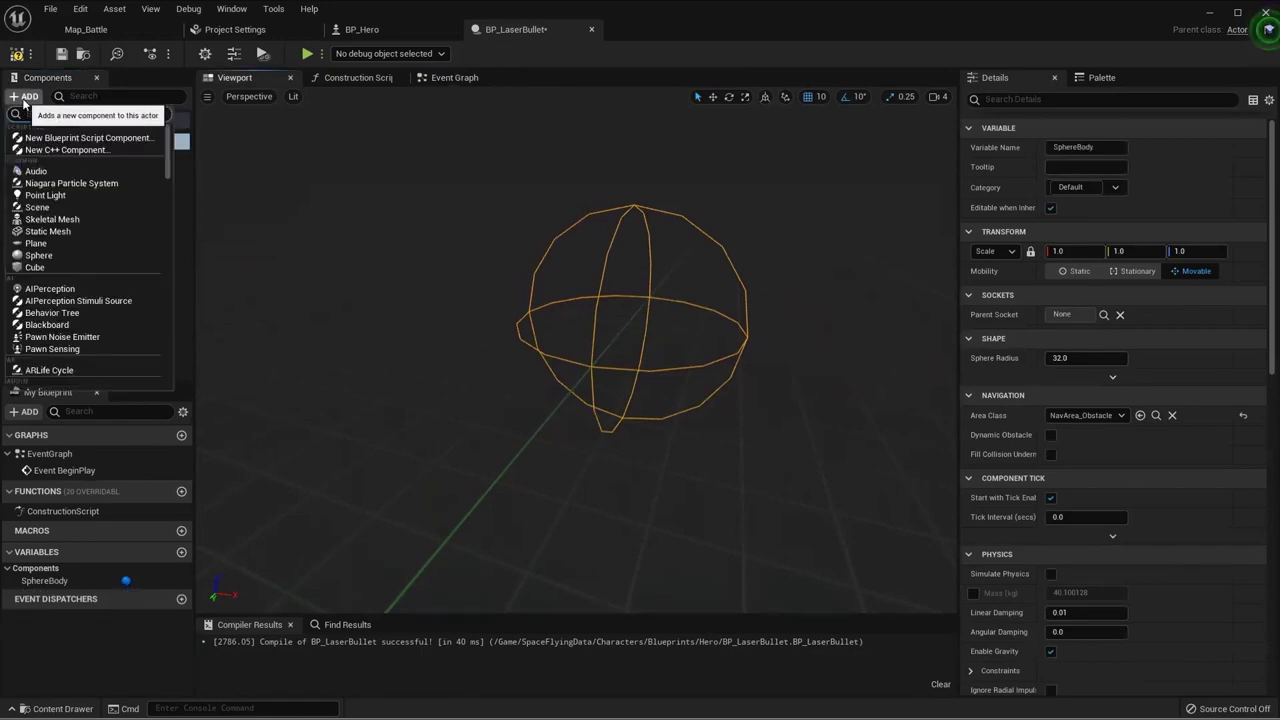
type("paper")
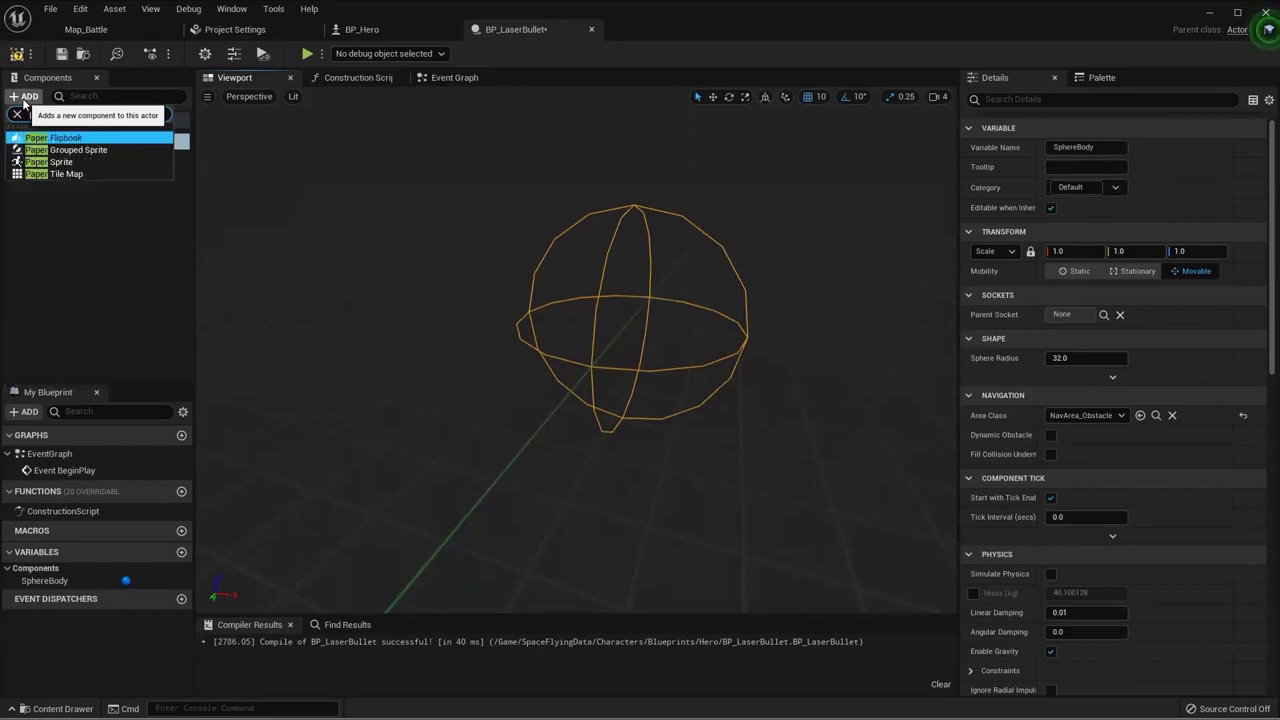
left_click(100, 162)
type("PS_")
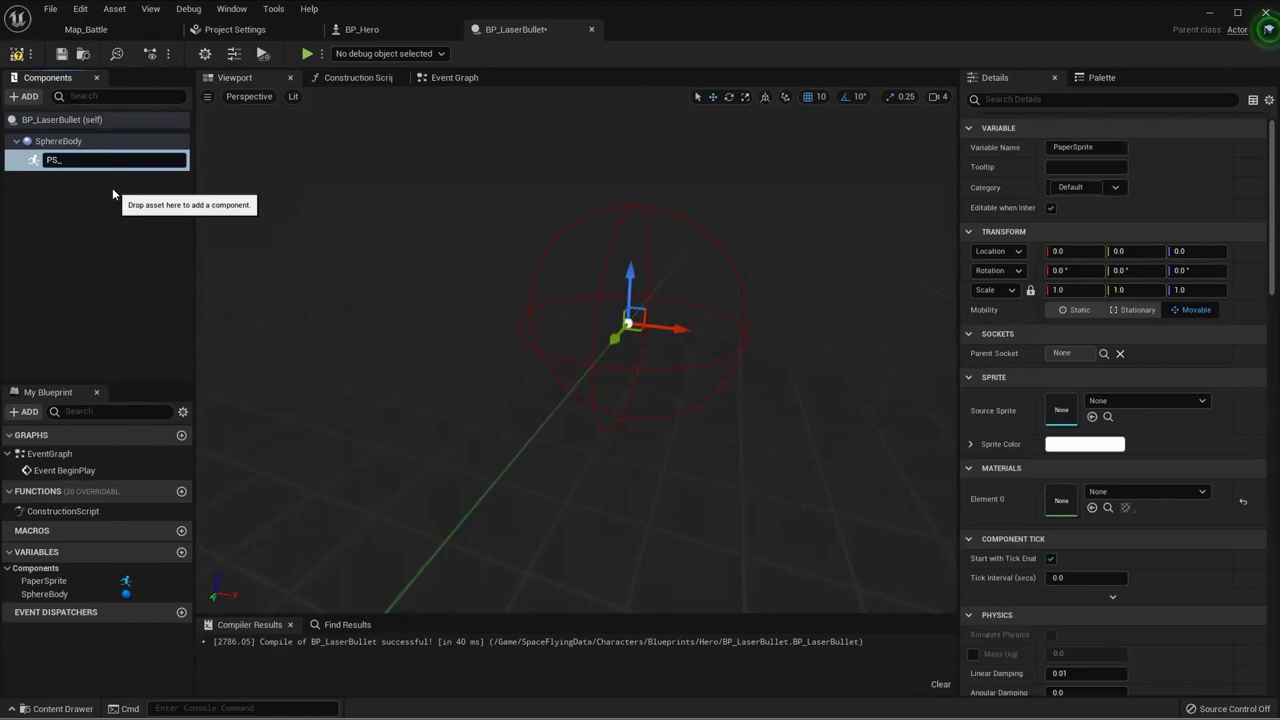
type("Laser_01")
key("Return")
key("ctrl+d")
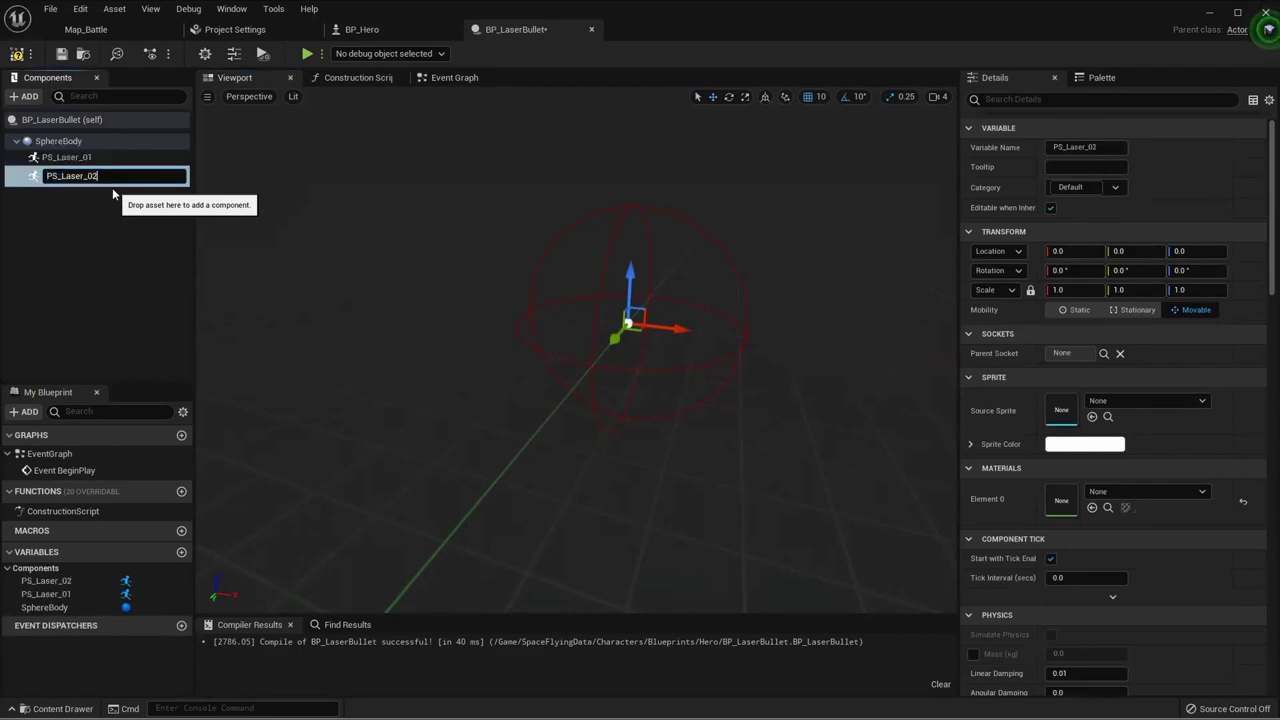
key("Return")
left_click(96, 158, "ctrl")
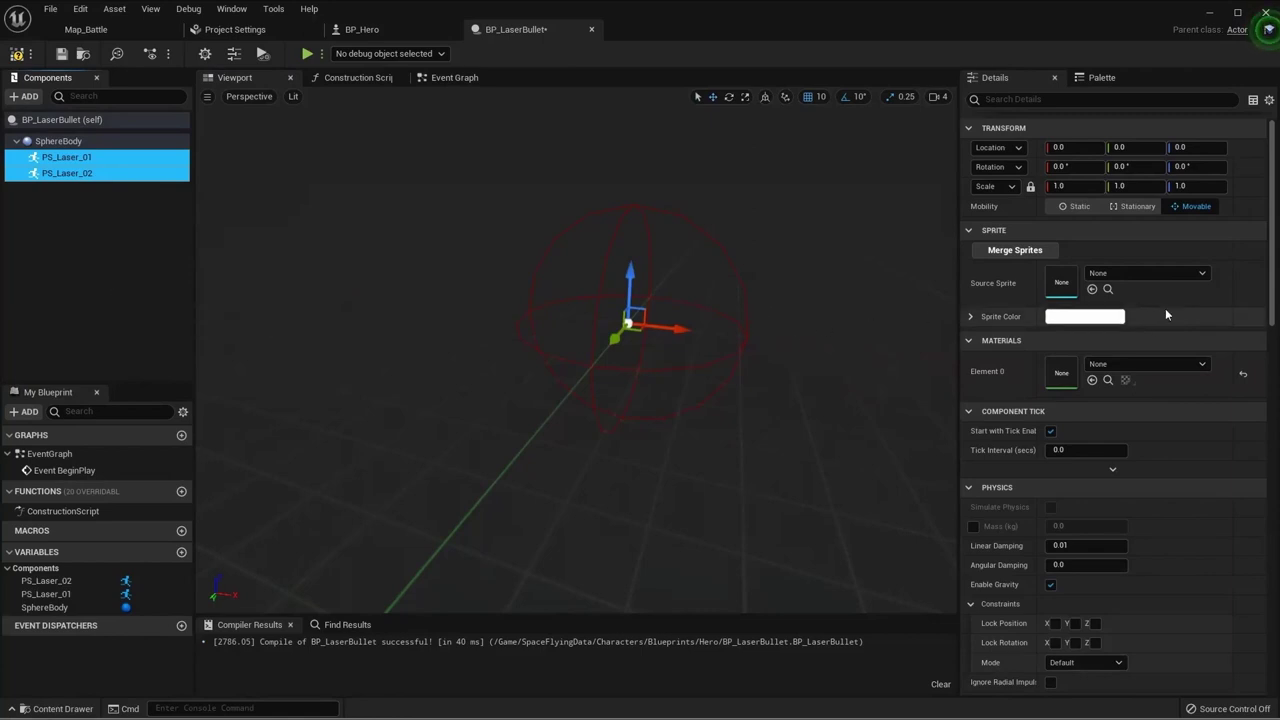
Step: Give both laser sprites Source Sprite laserRed14_Sprite and Collision Preset NoCollision
left_click(1151, 276)
type("las")
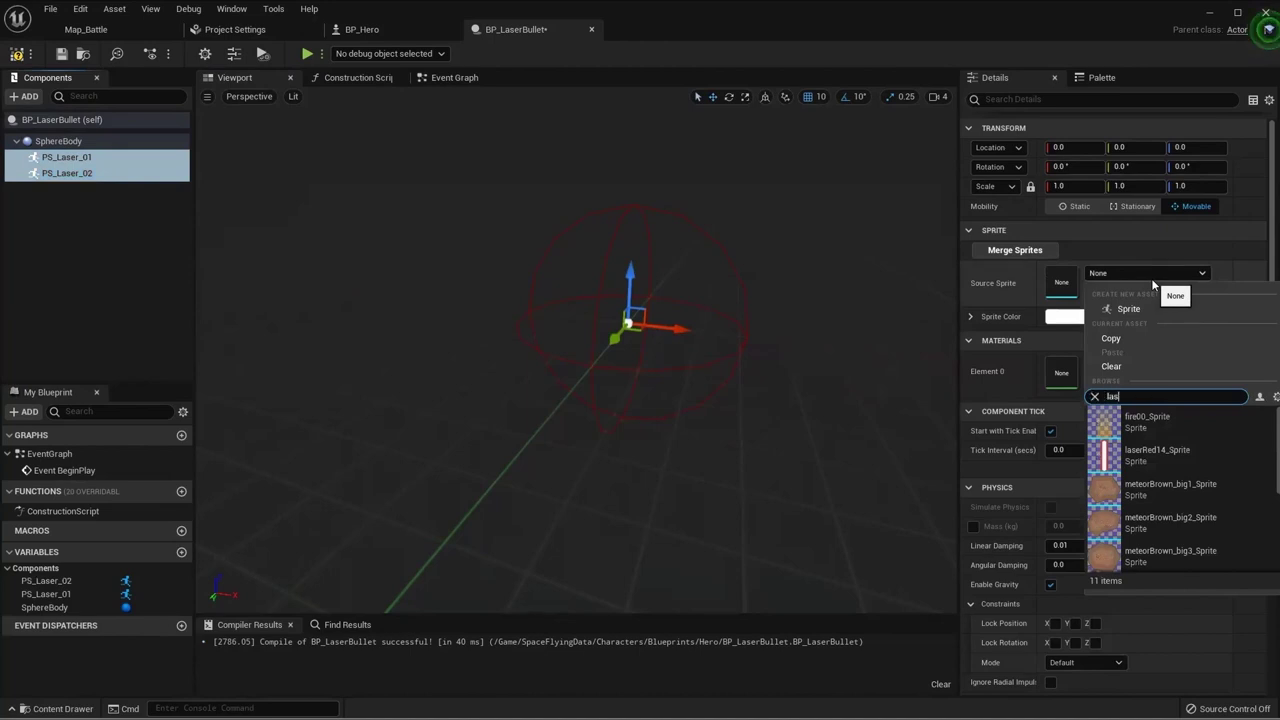
left_click(1157, 418)
scroll(1125, 437, "down", 3)
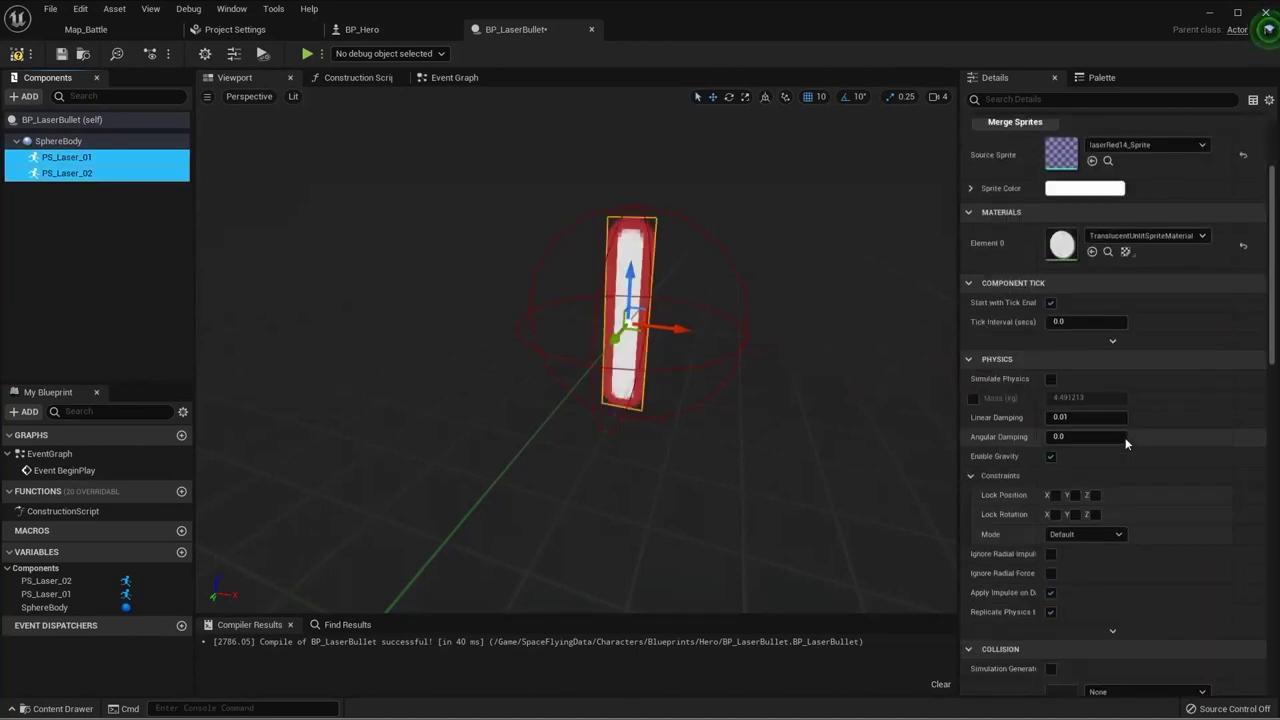
scroll(1125, 437, "down", 4)
scroll(1110, 410, "down", 3)
left_click(1088, 390)
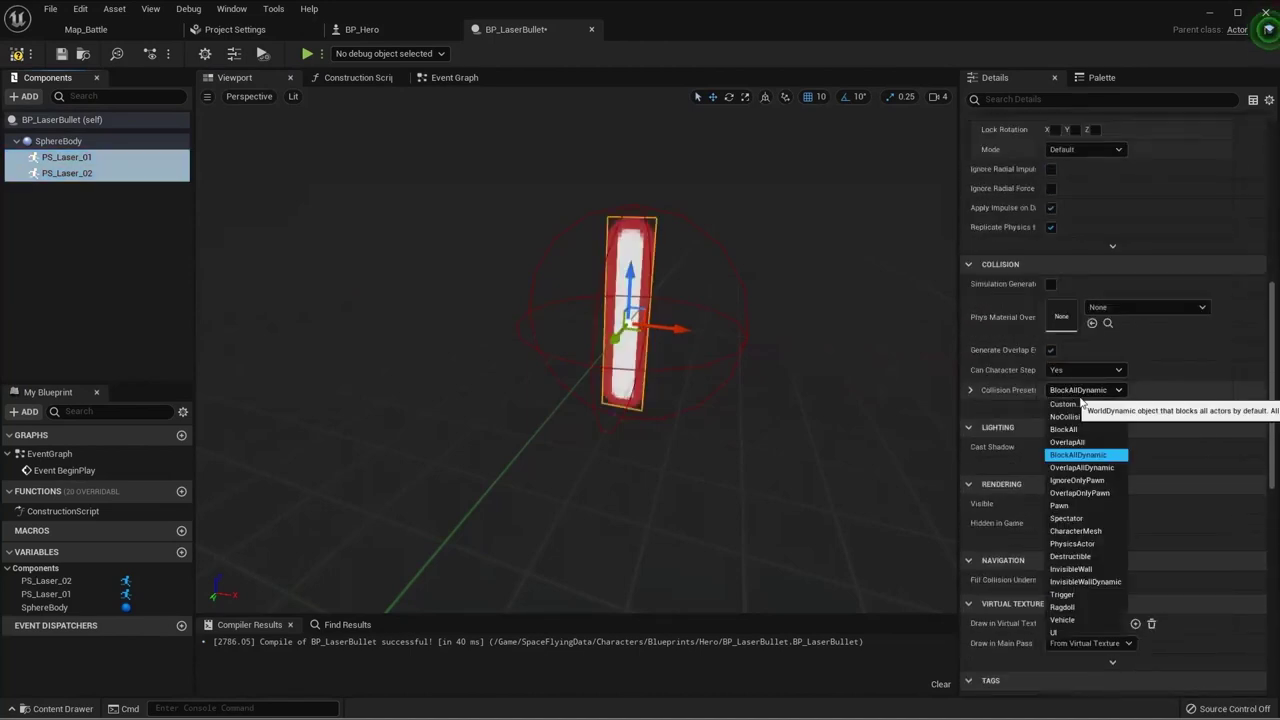
left_click(1103, 454)
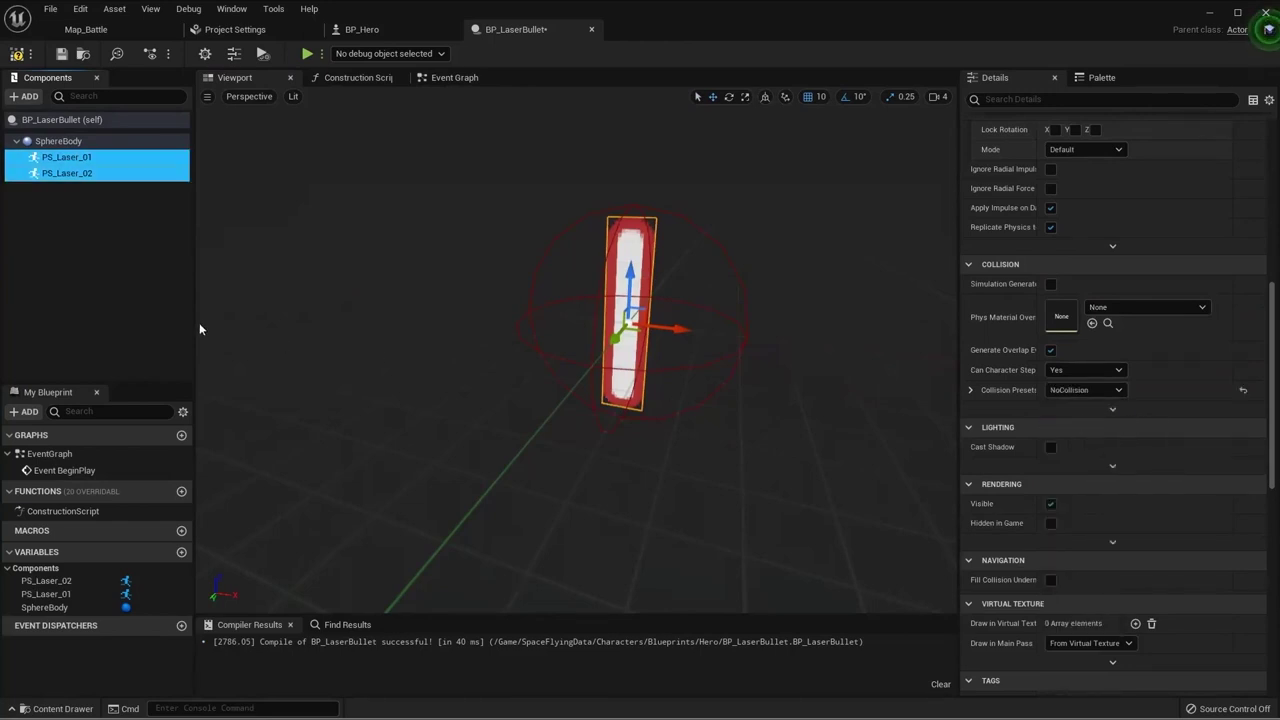
Step: Slide PS_Laser_01 left of centre in the viewport, then select PS_Laser_02
left_click(104, 198)
left_click(93, 158)
mouse_move(675, 328)
left_mouse_down()
mouse_move(640, 328)
mouse_move(710, 336)
left_mouse_up()
left_click(102, 173)
Step: Nudge PS_Laser_02 further right, reselect PS_Laser_01 and inspect both lasers from several angles
right_click_drag(674, 348, 674, 348)
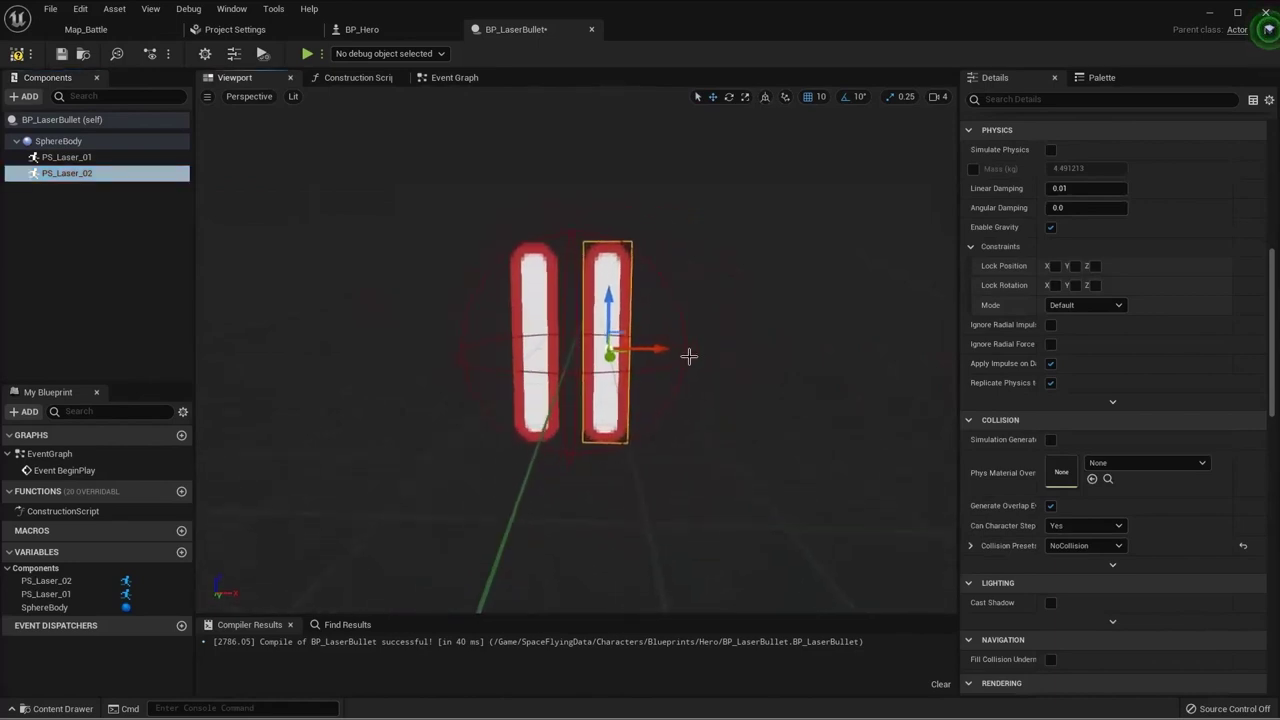
left_click_drag(674, 348, 712, 348)
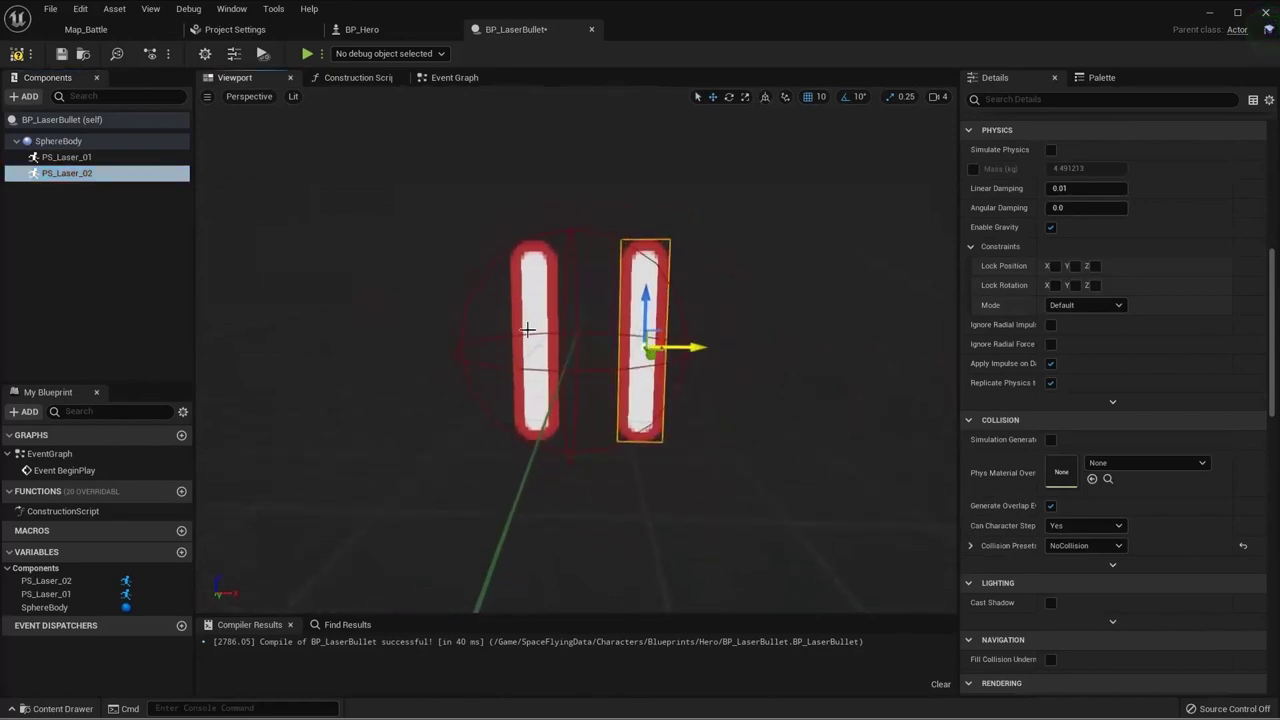
left_click(100, 157)
right_click_drag(600, 400, 600, 400)
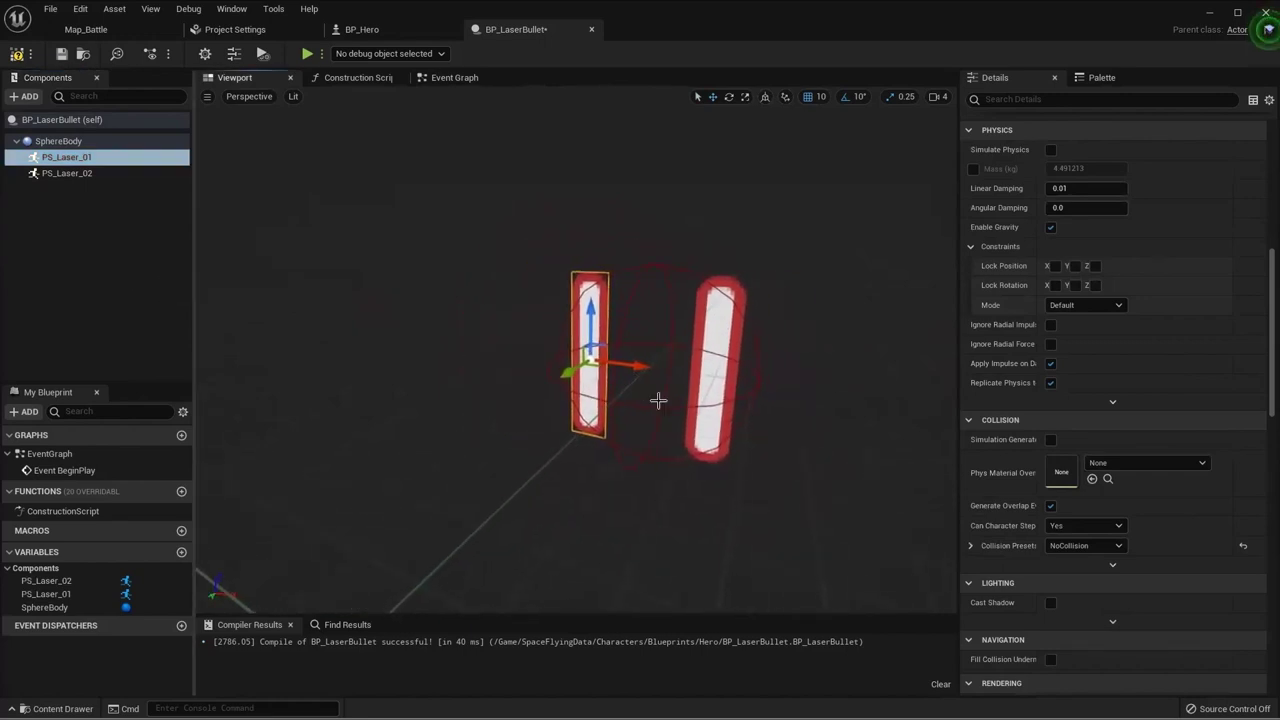
right_click_drag(660, 400, 660, 400)
right_click_drag(575, 350, 575, 350)
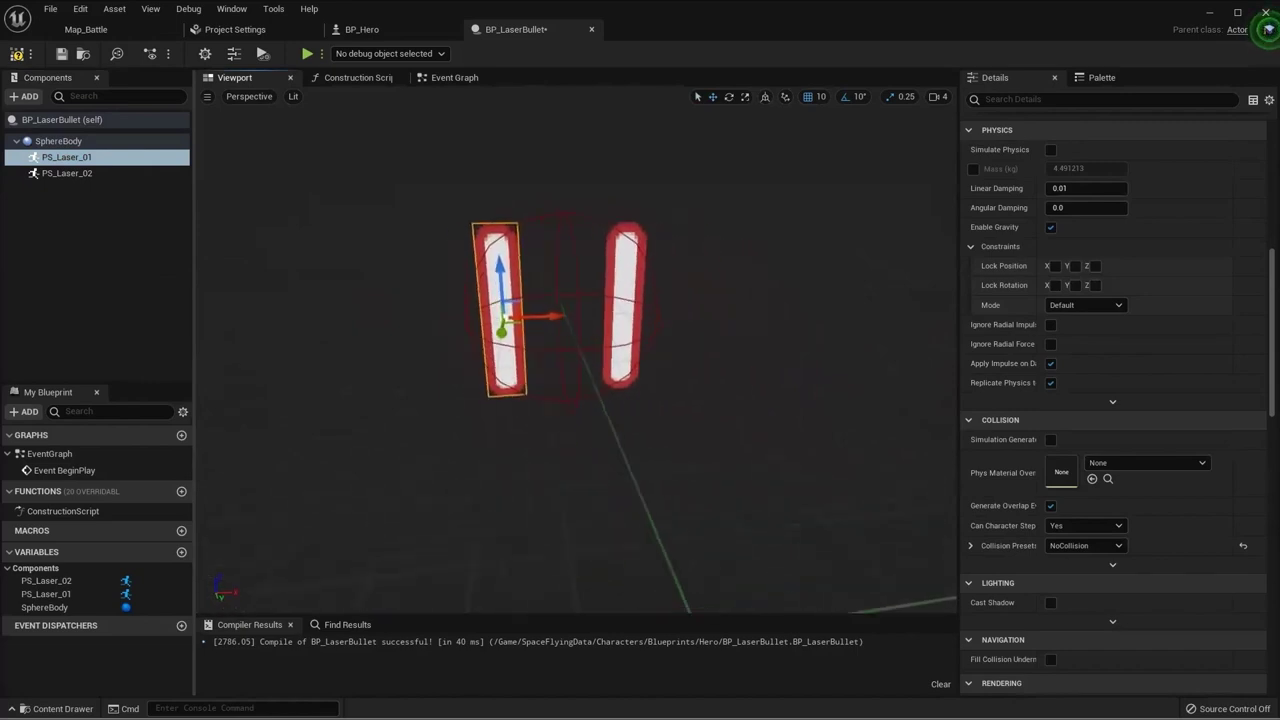
right_click_drag(722, 394, 722, 394)
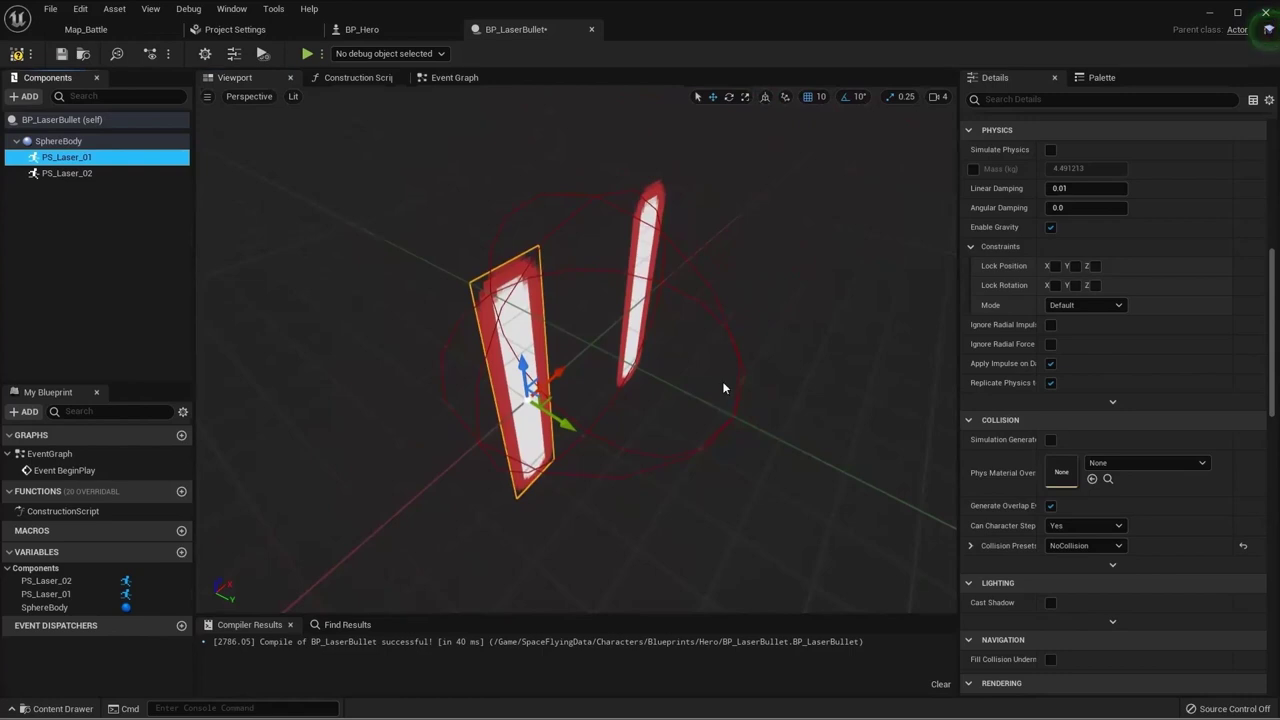
Step: Reset both laser sprites' locations to the origin and give both a 90° yaw
scroll(1230, 262, "up", 3)
scroll(1230, 262, "up", 4)
scroll(1230, 262, "up", 4)
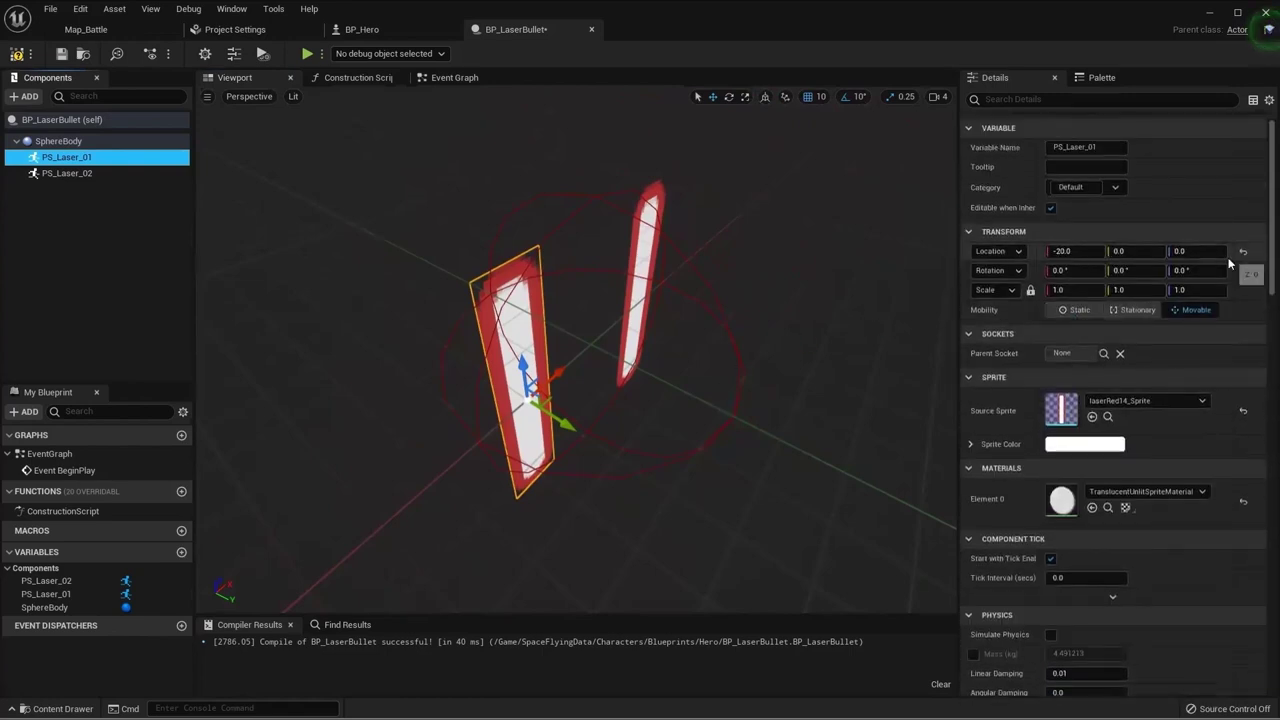
left_click(1243, 252)
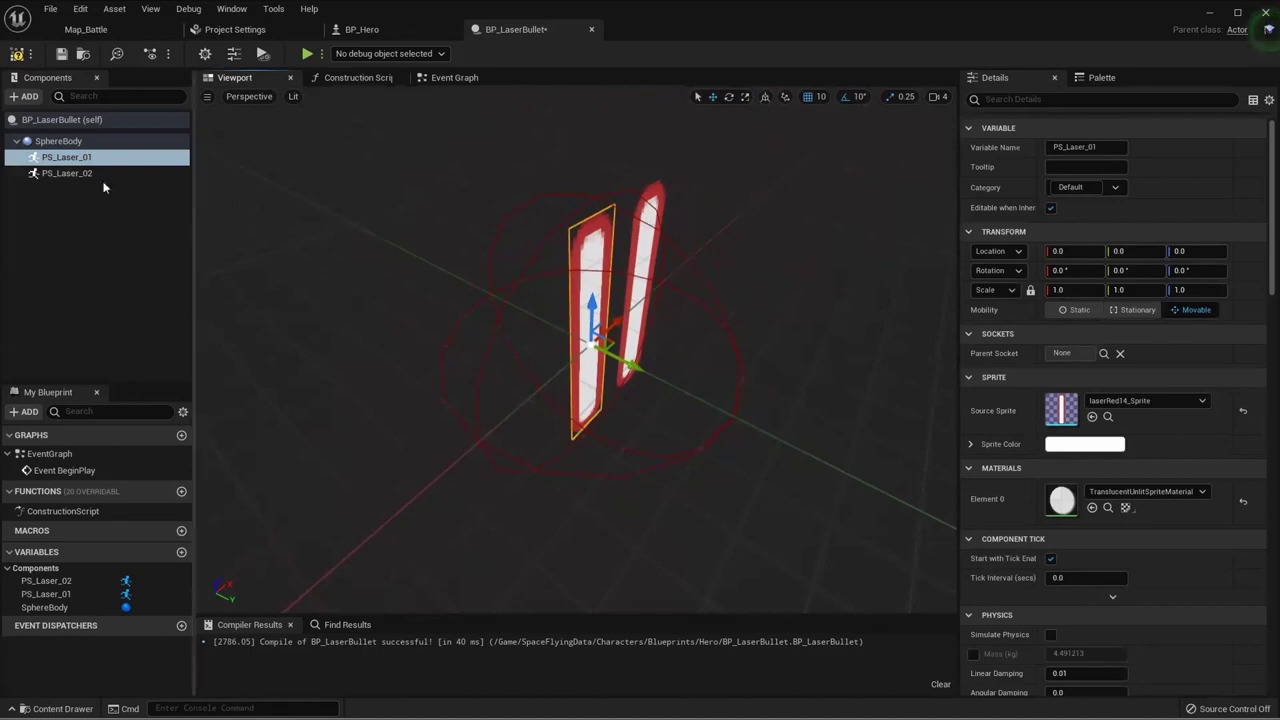
left_click(100, 174)
left_click(1243, 252)
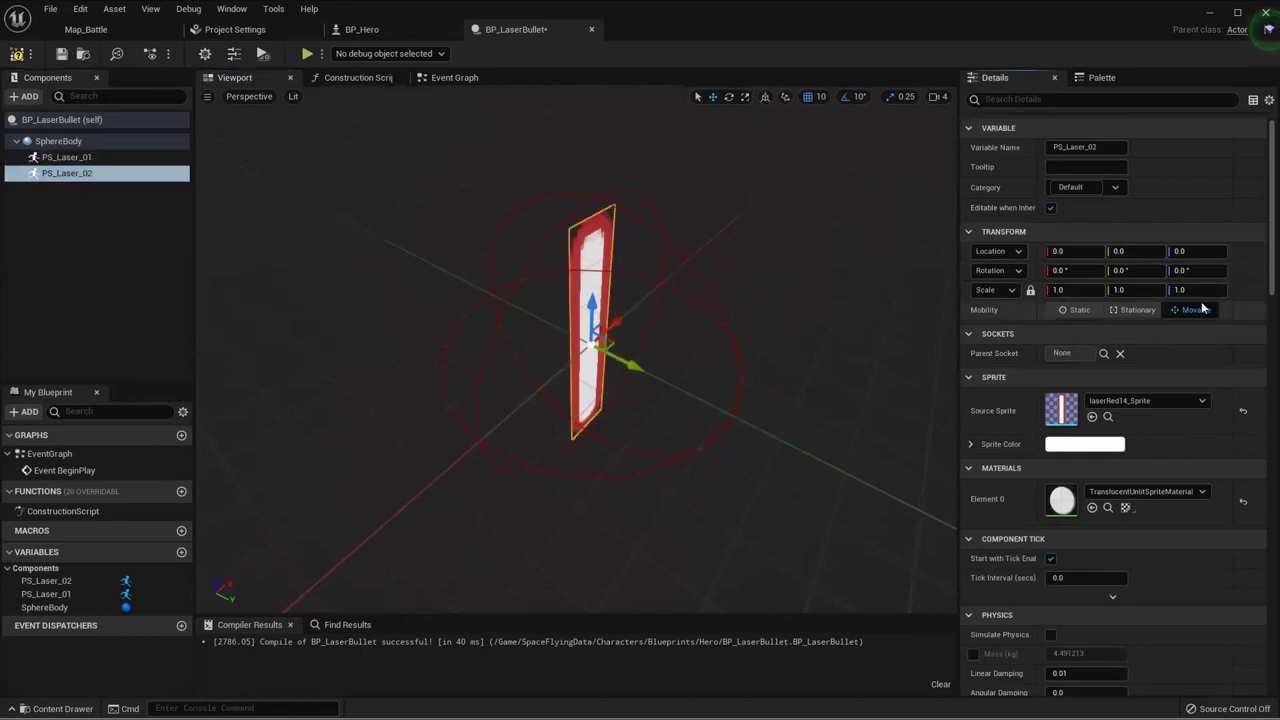
left_click(70, 157, "ctrl")
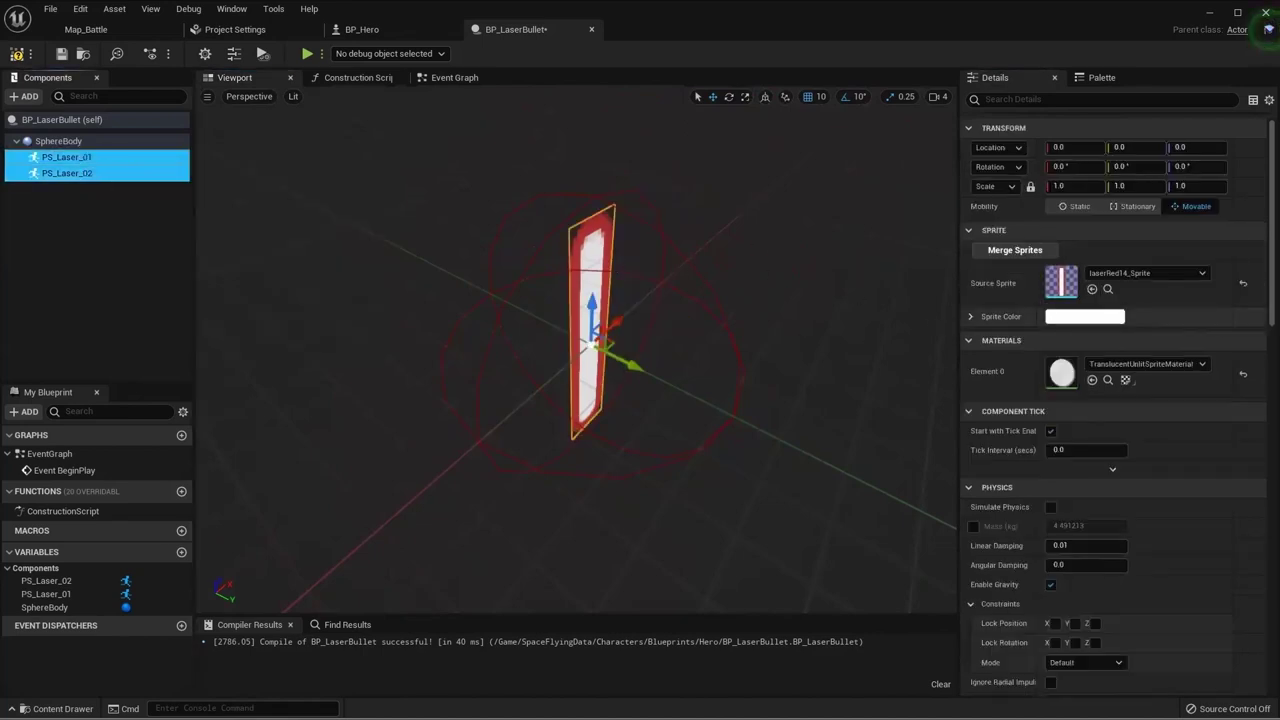
left_click(1197, 168)
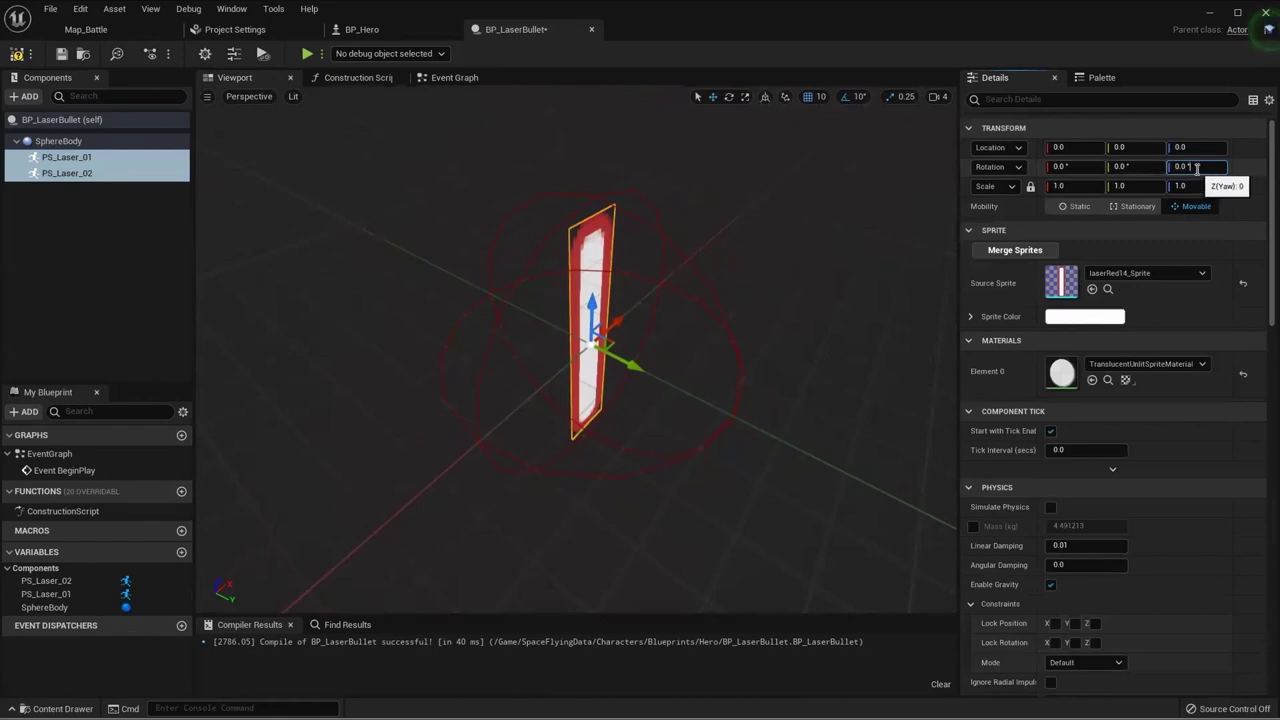
type("90")
key("Return")
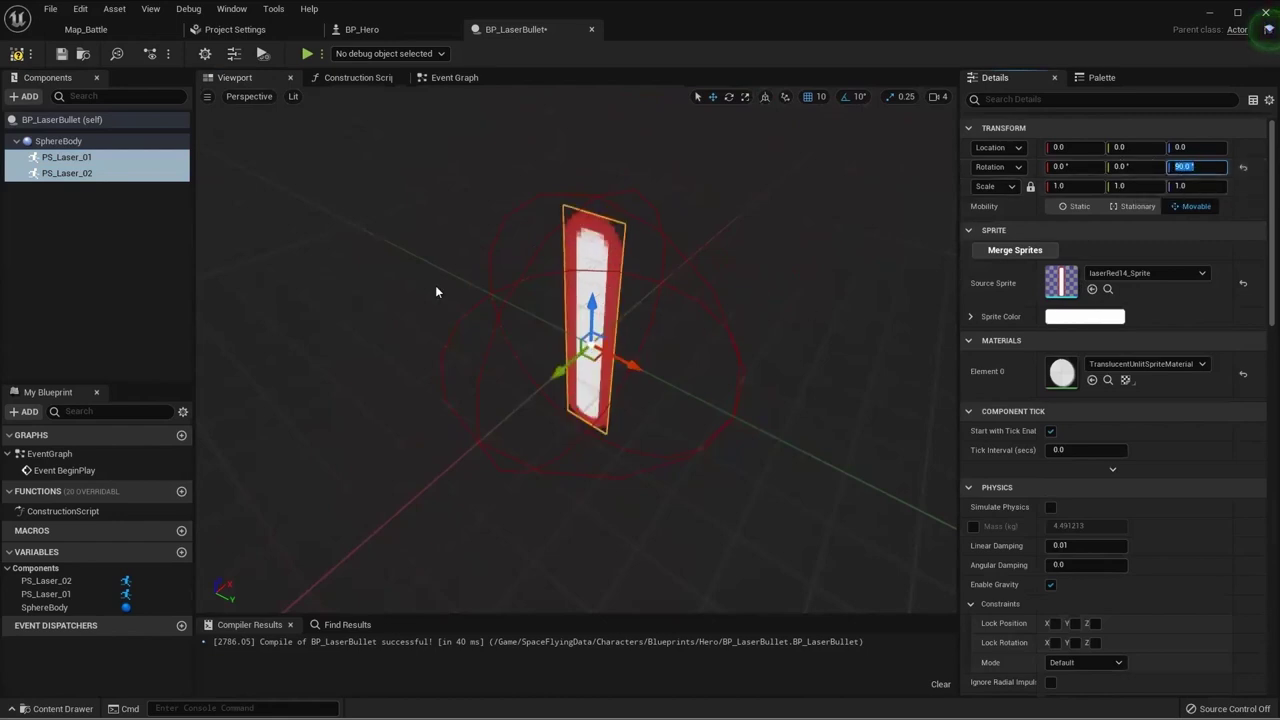
Step: Tip both lasers flat, setting their rotation to roll -90, pitch 0, yaw 90
left_click(66, 157)
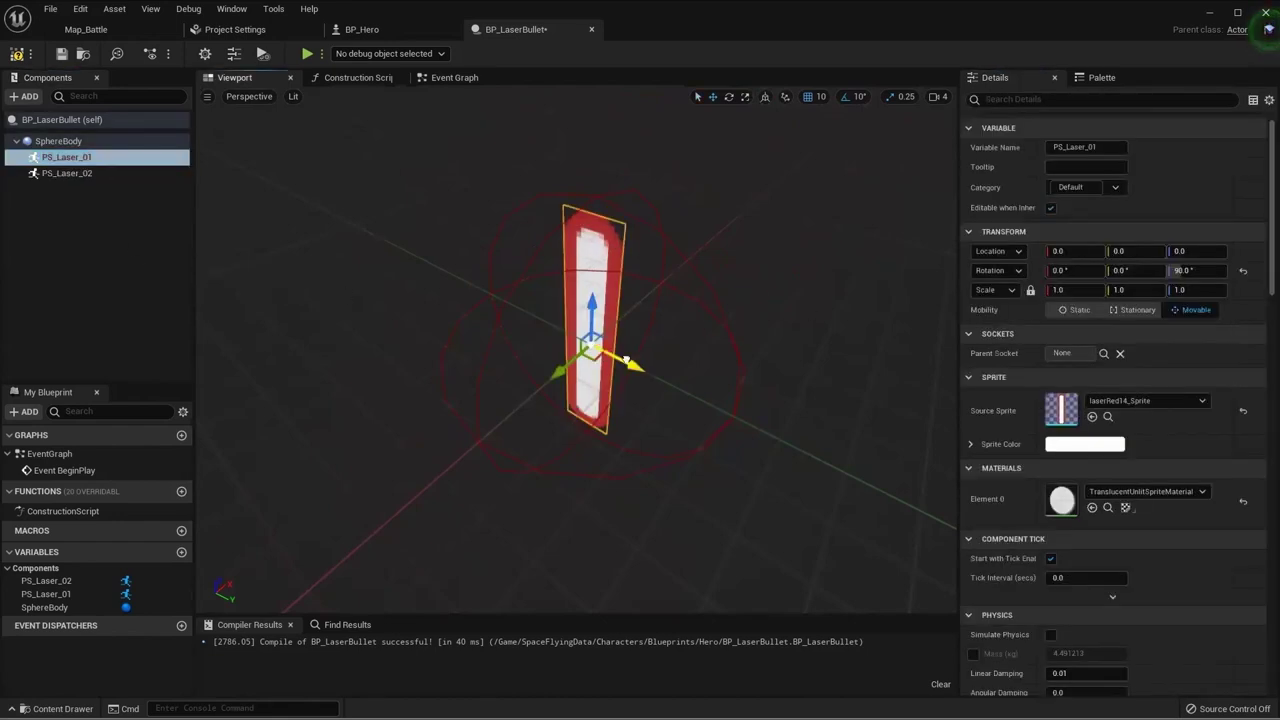
left_click(98, 175, "ctrl")
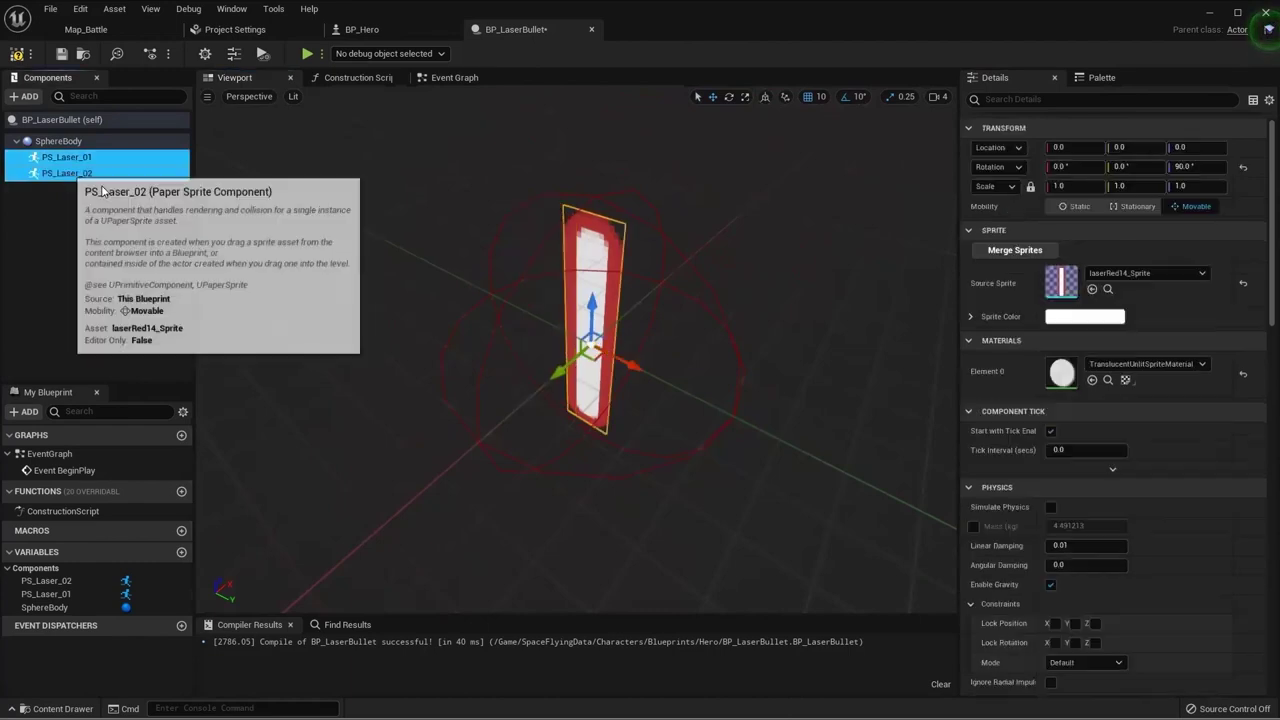
right_click_drag(666, 326, 622, 340)
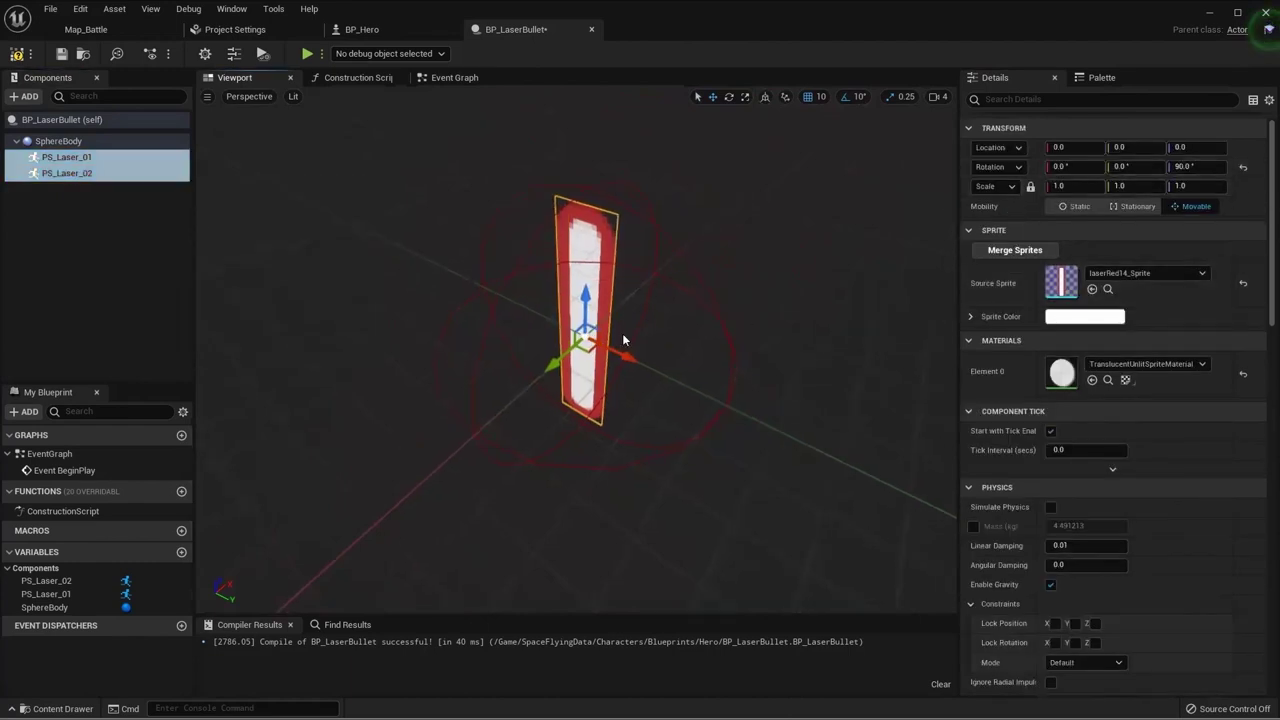
key("e")
left_click_drag(551, 309, 600, 275)
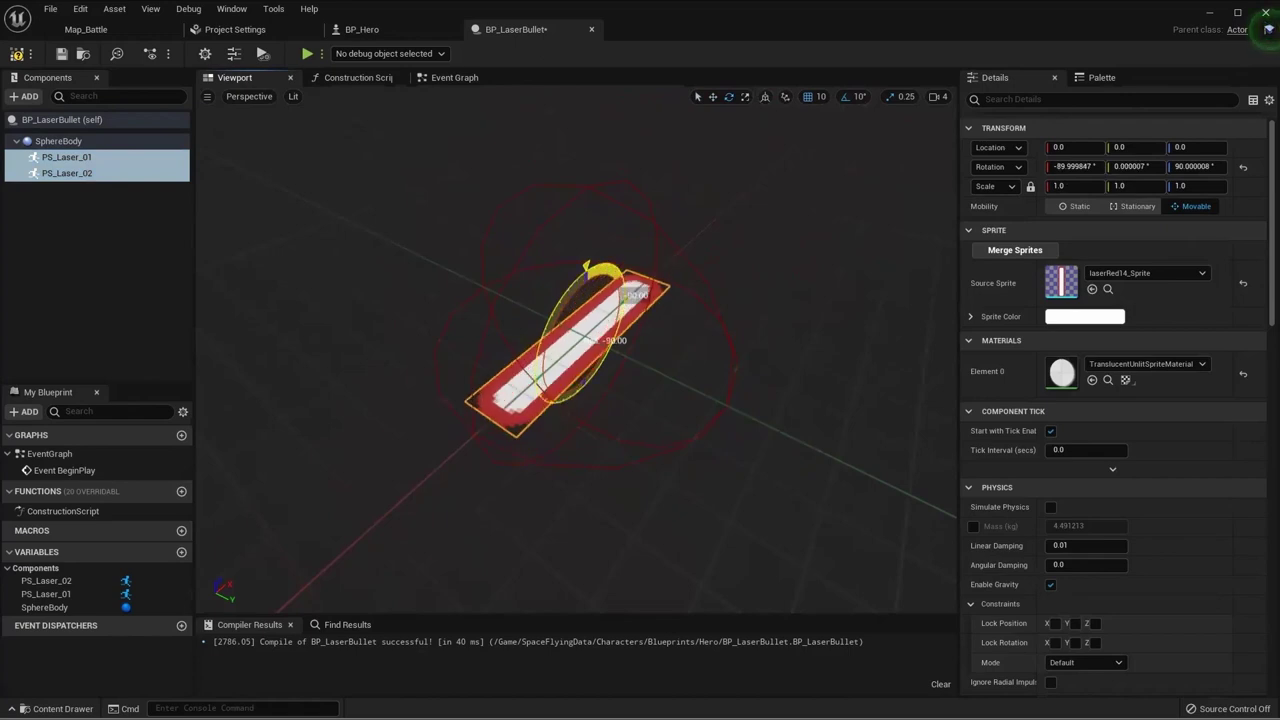
left_click(1144, 167)
type("0")
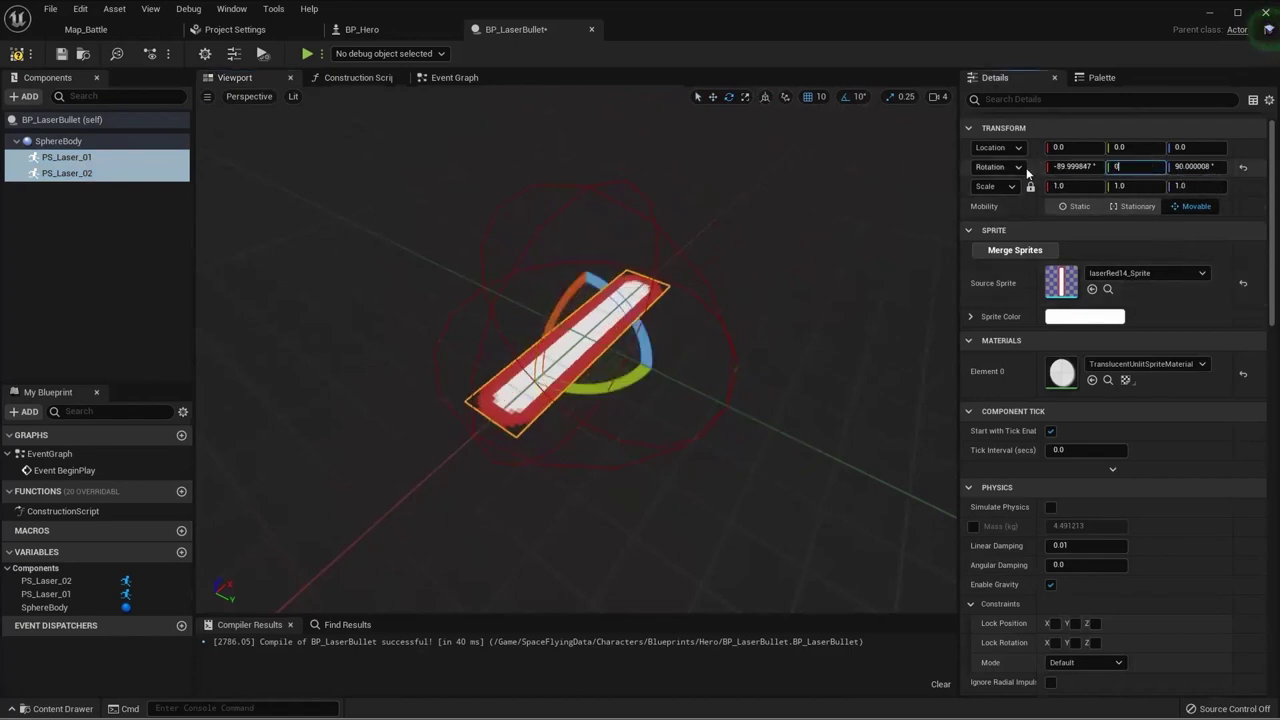
left_click(1072, 168)
type("-90.0")
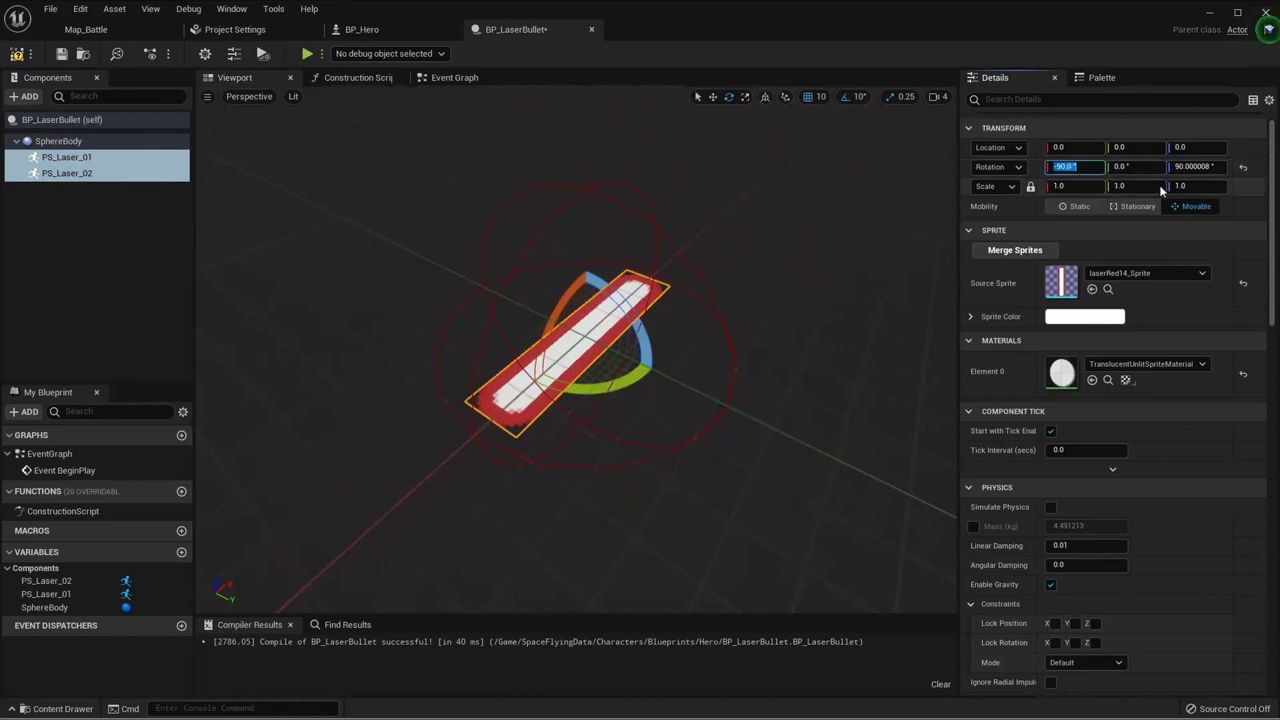
left_click(1195, 166)
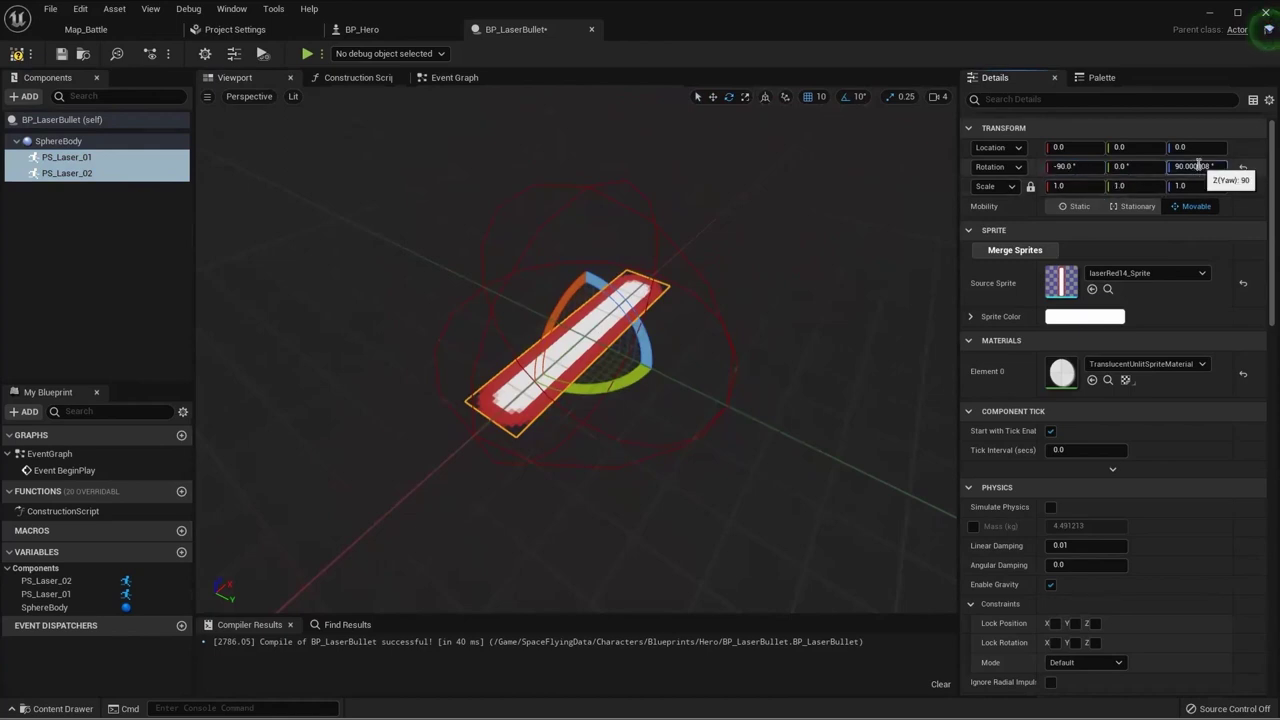
left_click(66, 157)
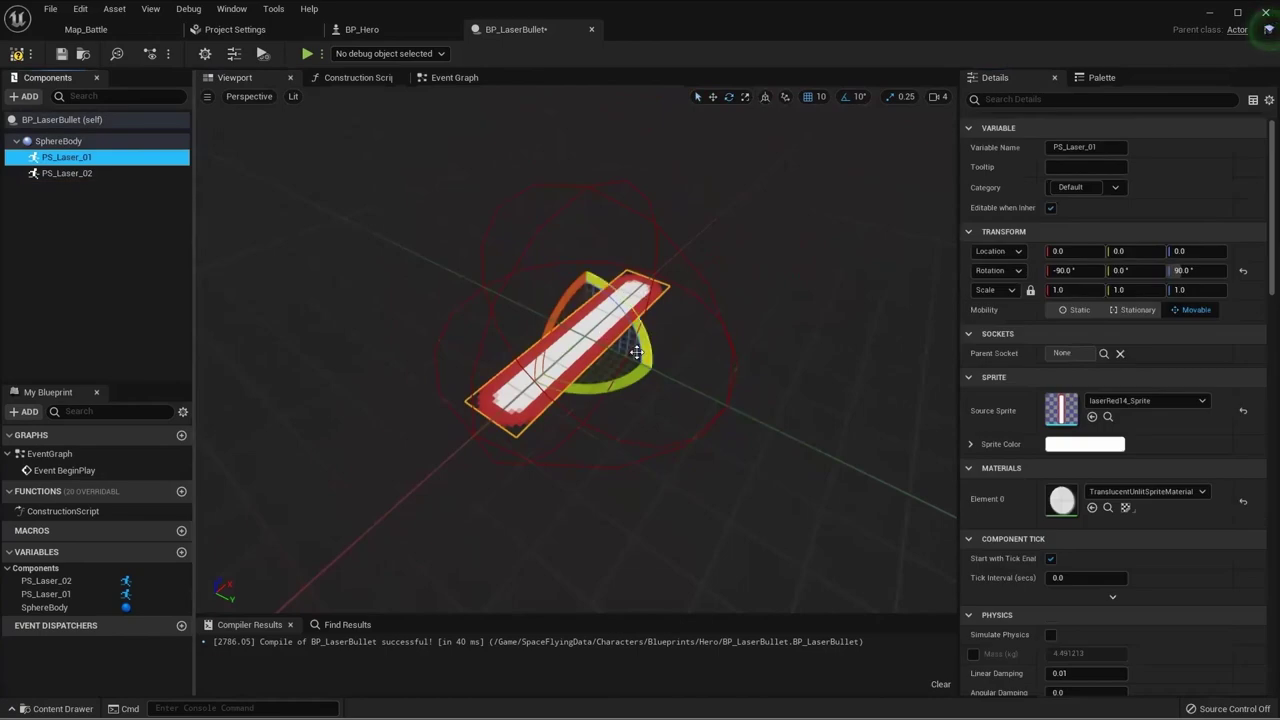
Step: Slide PS_Laser_01 sideways along Y so the two bolts sit side by side
right_click_drag(636, 352, 624, 399)
key("w")
mouse_move(595, 389)
left_mouse_down()
mouse_move(537, 364)
mouse_move(680, 412)
left_mouse_up()
left_click(66, 173)
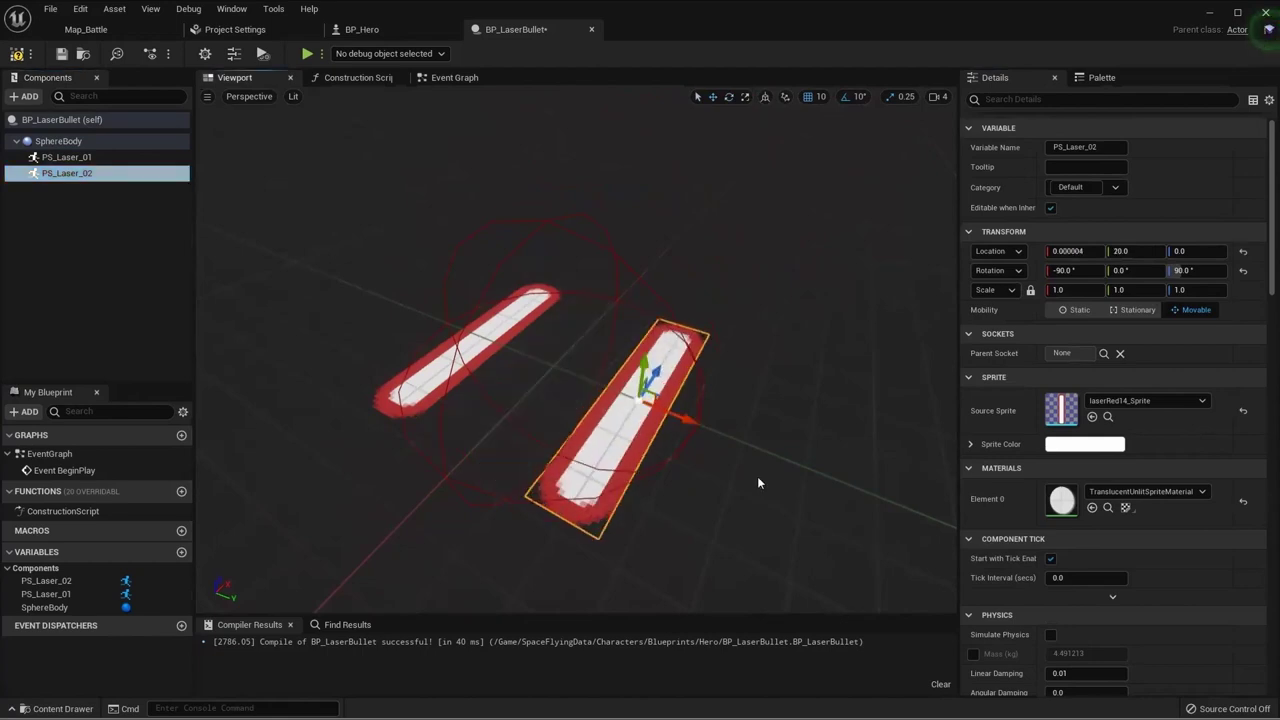
left_click(136, 262)
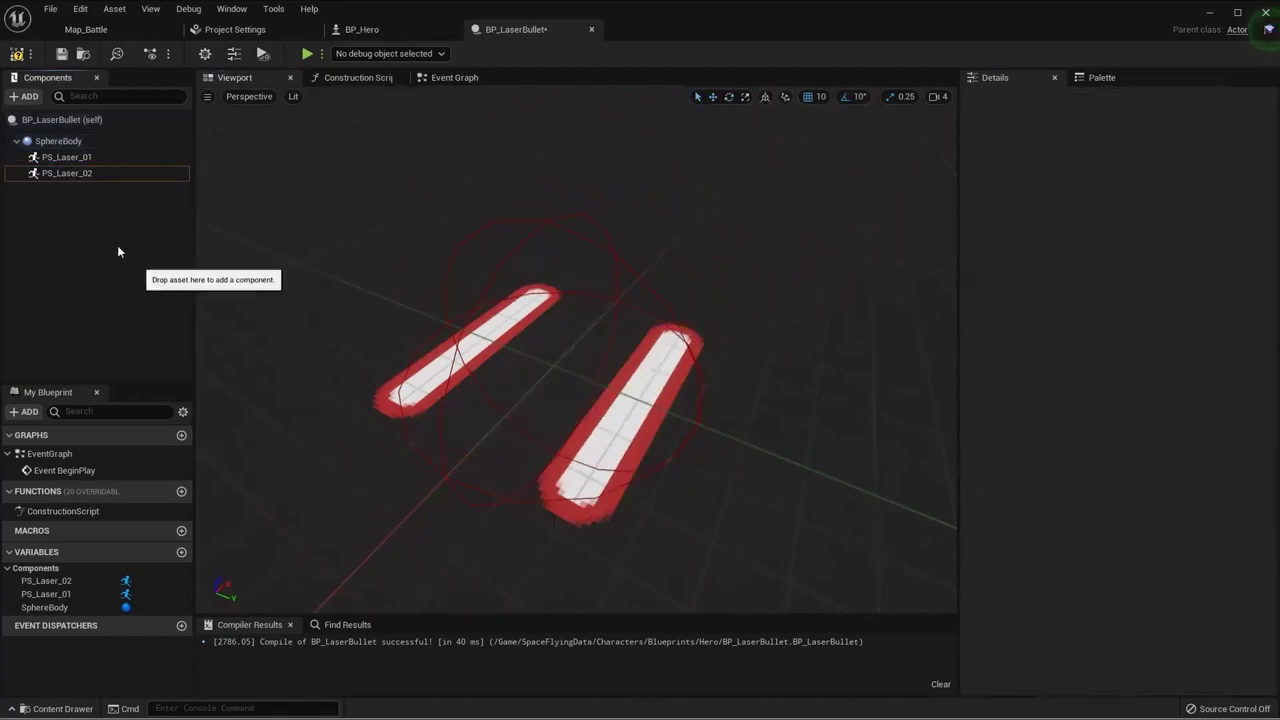
Step: Add a Projectile Movement component to BP_LaserBullet via the 'proj' search
left_click(17, 101)
left_click(16, 104)
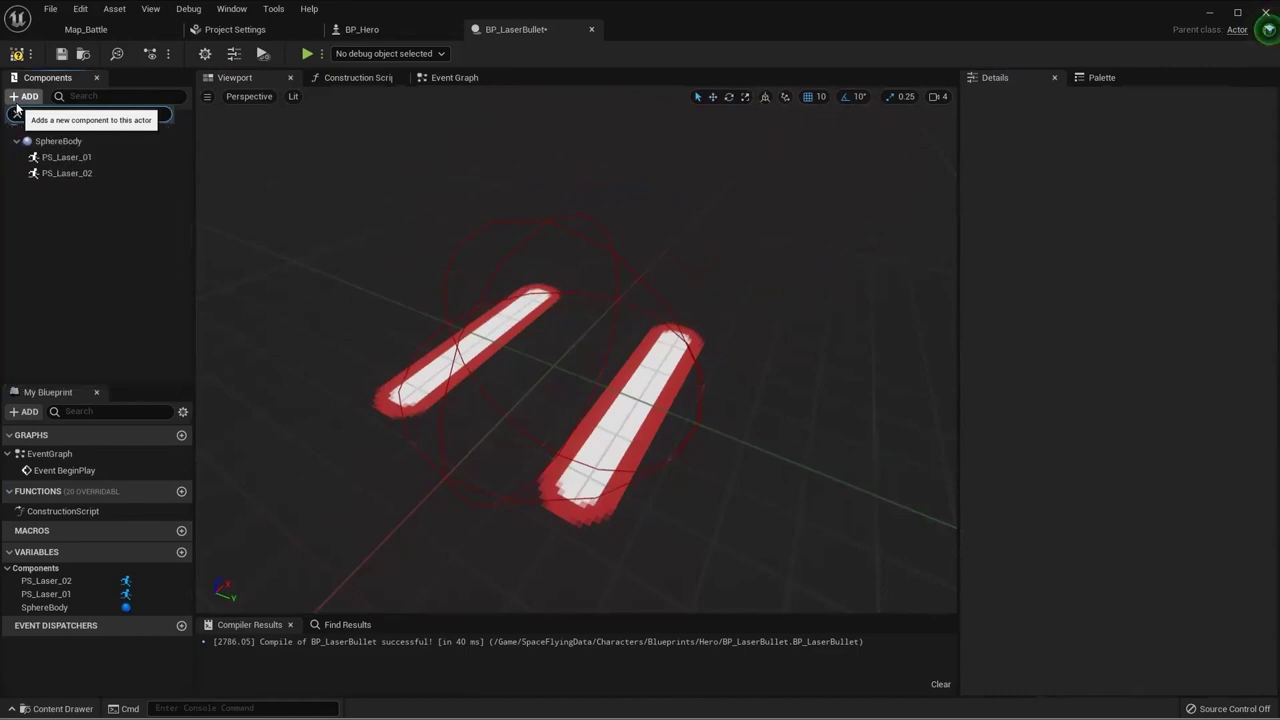
left_click(16, 103)
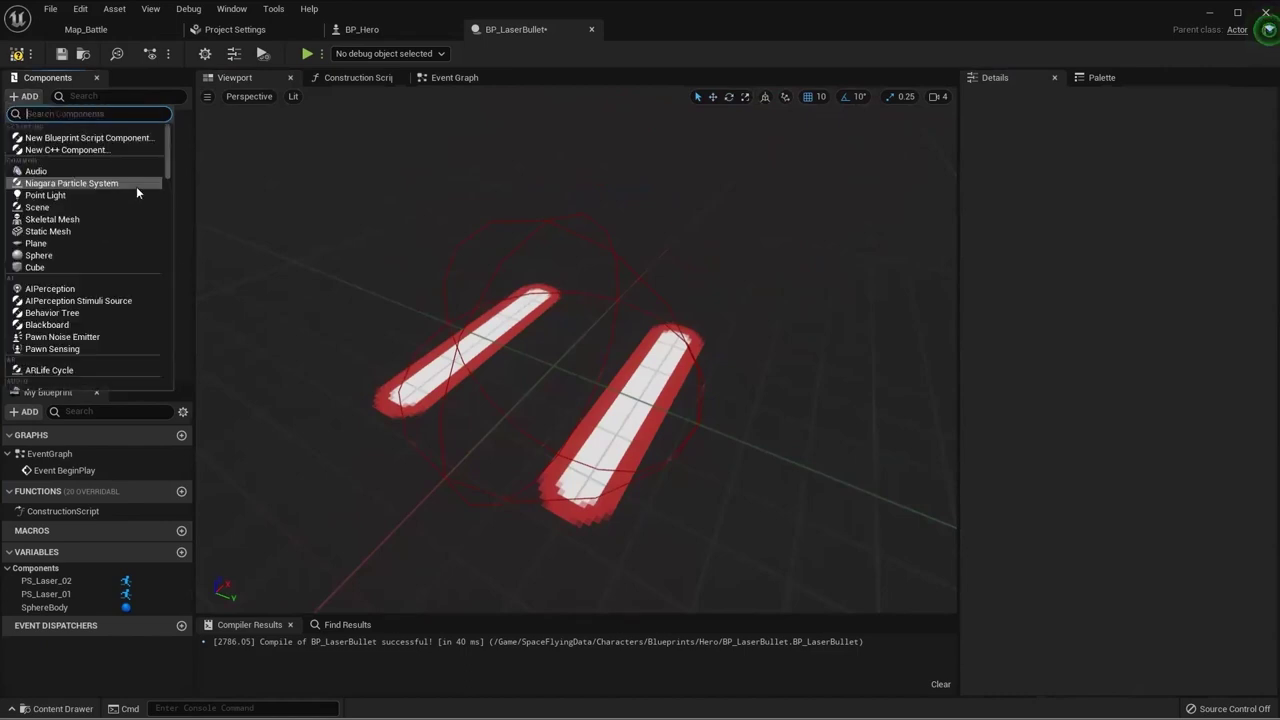
type("proj")
key("Return")
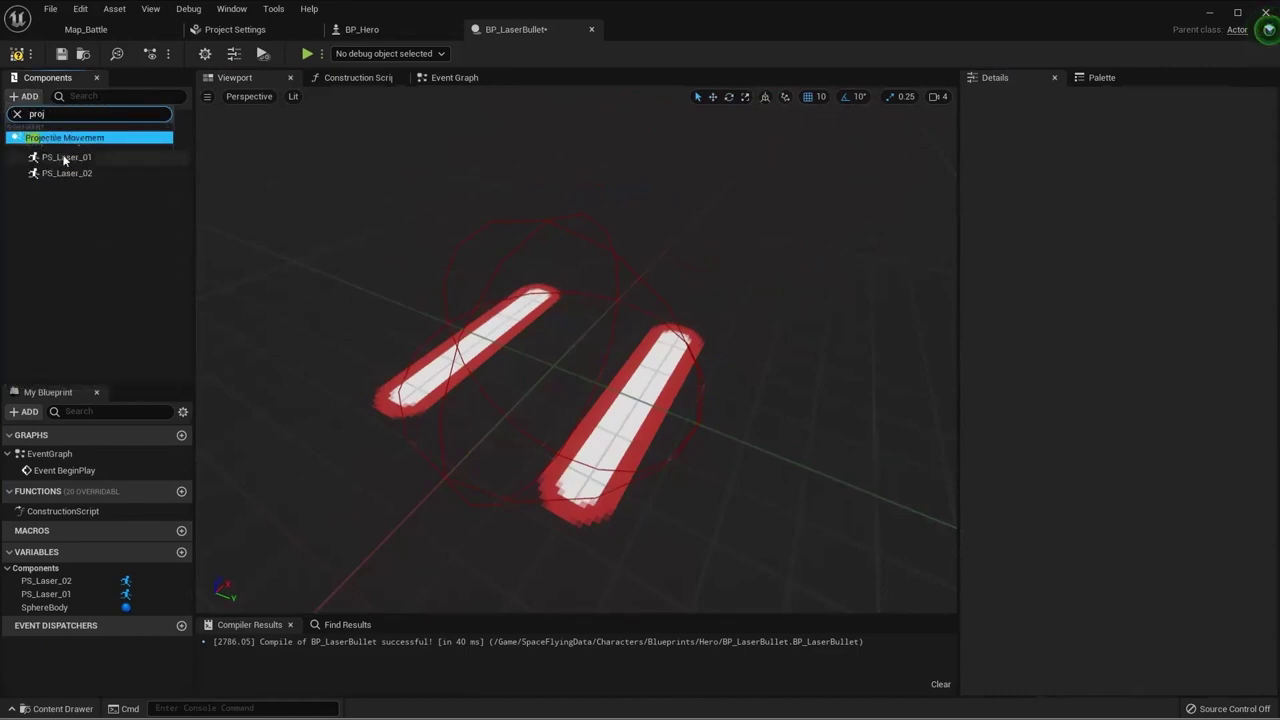
left_click(101, 281)
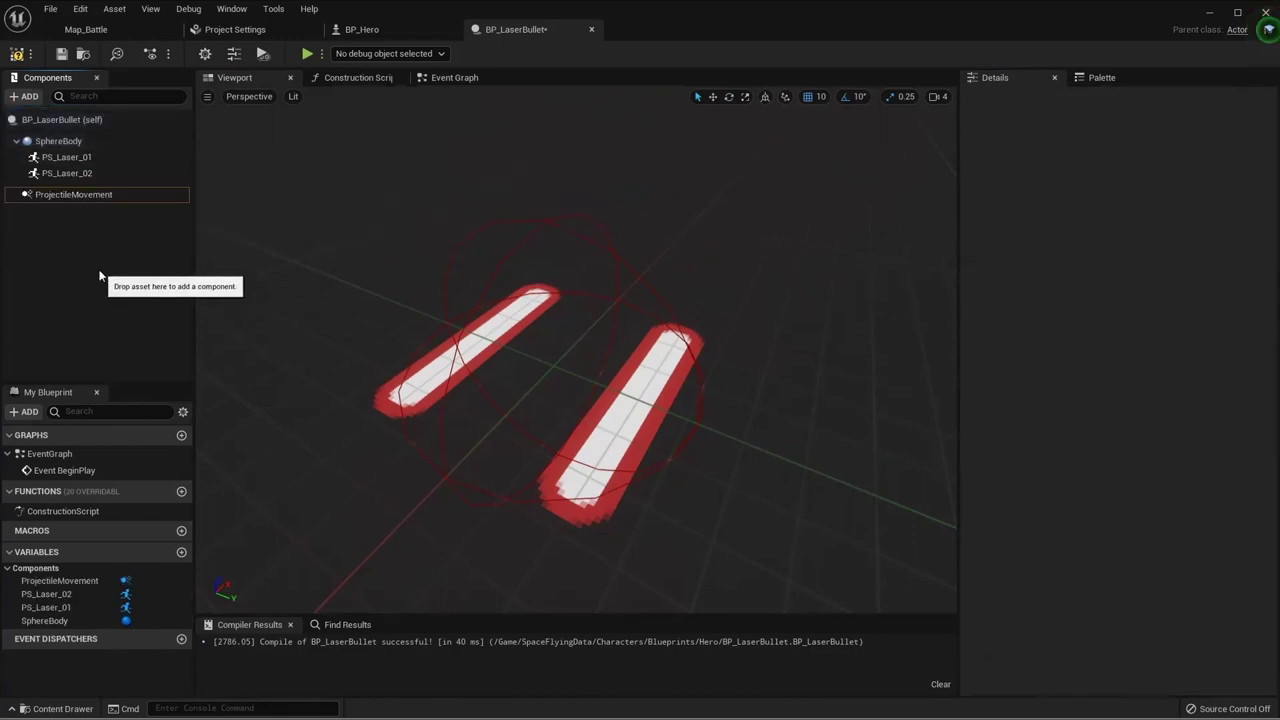
Step: Compile and save BP_LaserBullet, then switch to its Event Graph
left_click(17, 53)
left_click(61, 54)
left_click(454, 78)
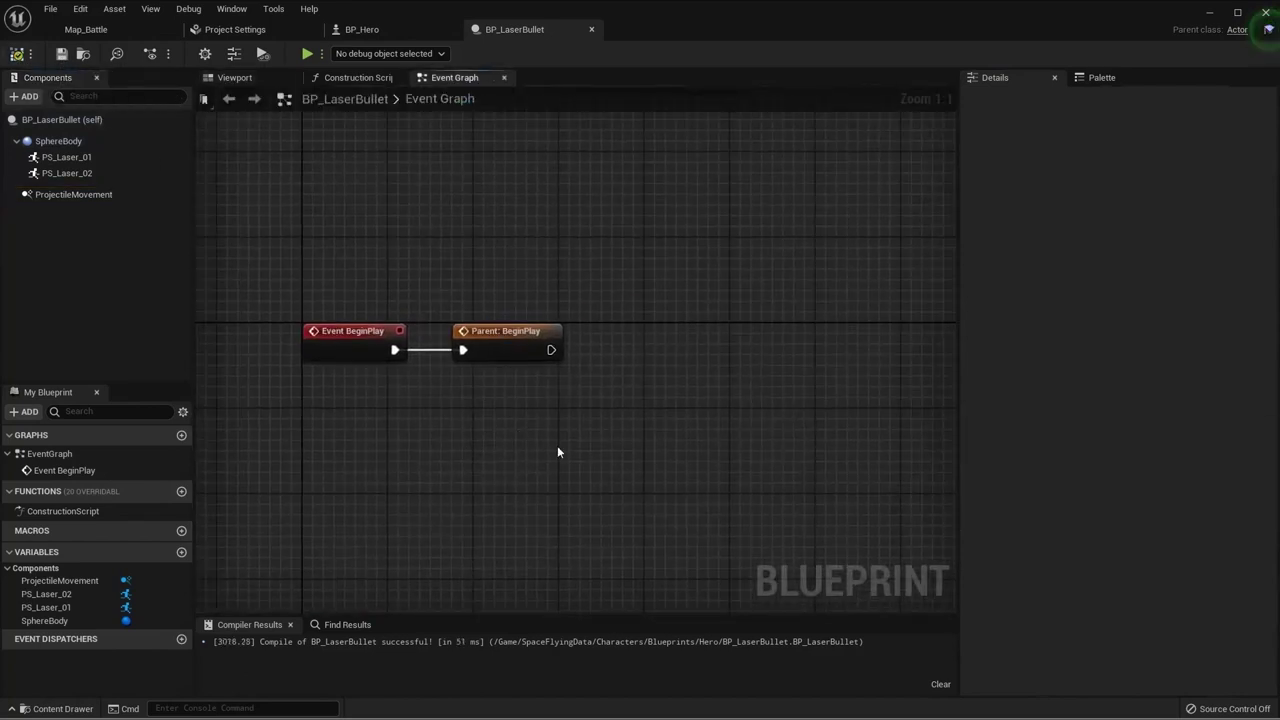
Step: Place a Sphere Body reference and an Ignore Actor when Moving node wired to it
left_click_drag(58, 141, 497, 422)
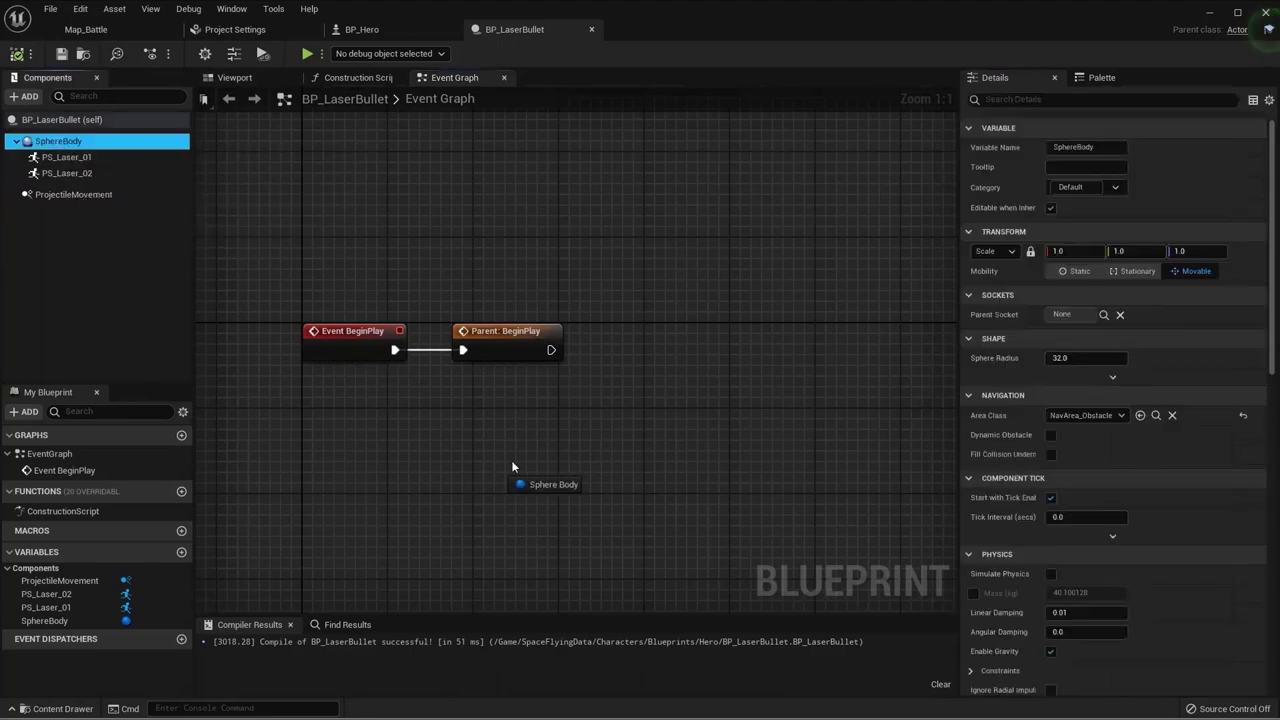
right_click_drag(612, 483, 560, 510)
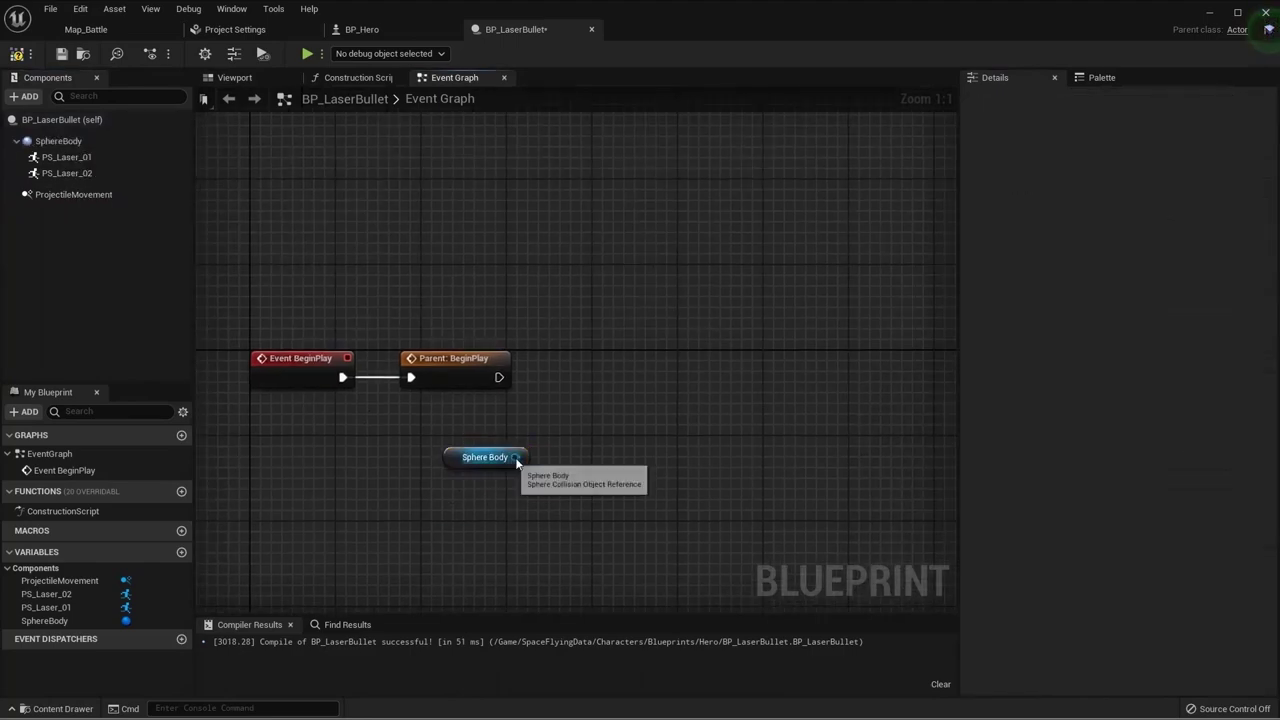
left_click_drag(515, 457, 617, 464)
type("igno")
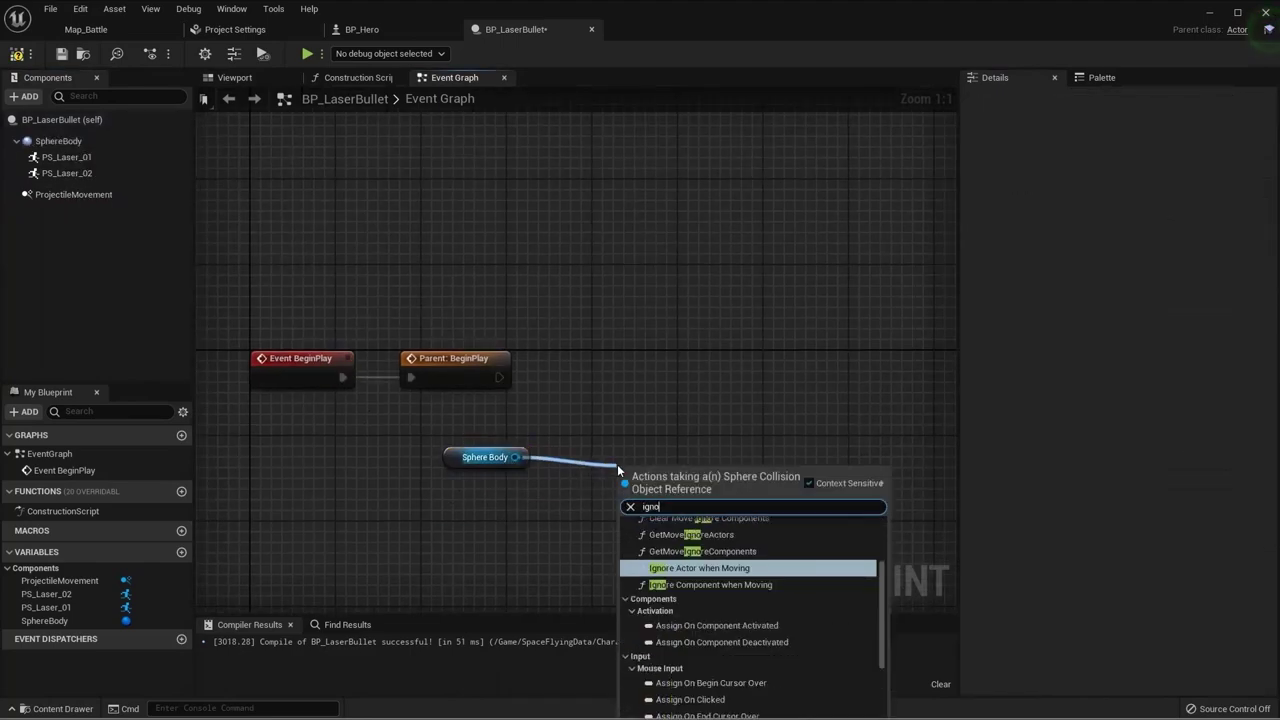
type("re ac")
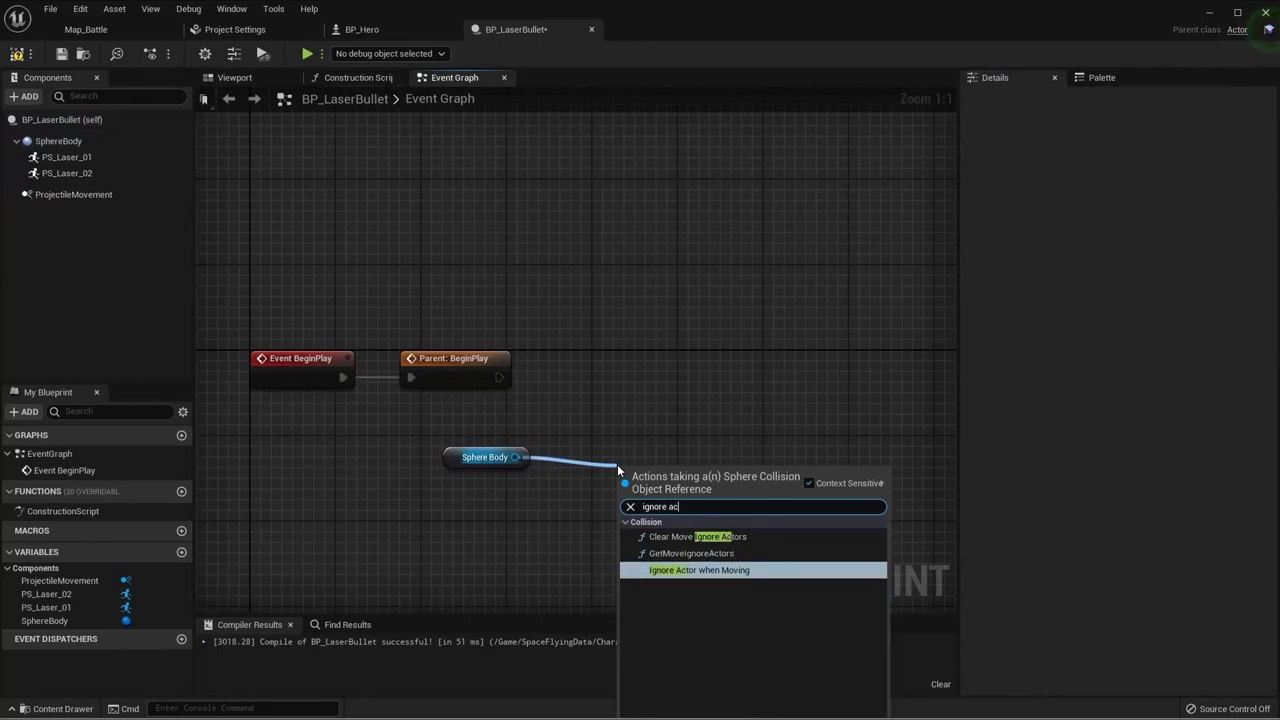
type("ro mov")
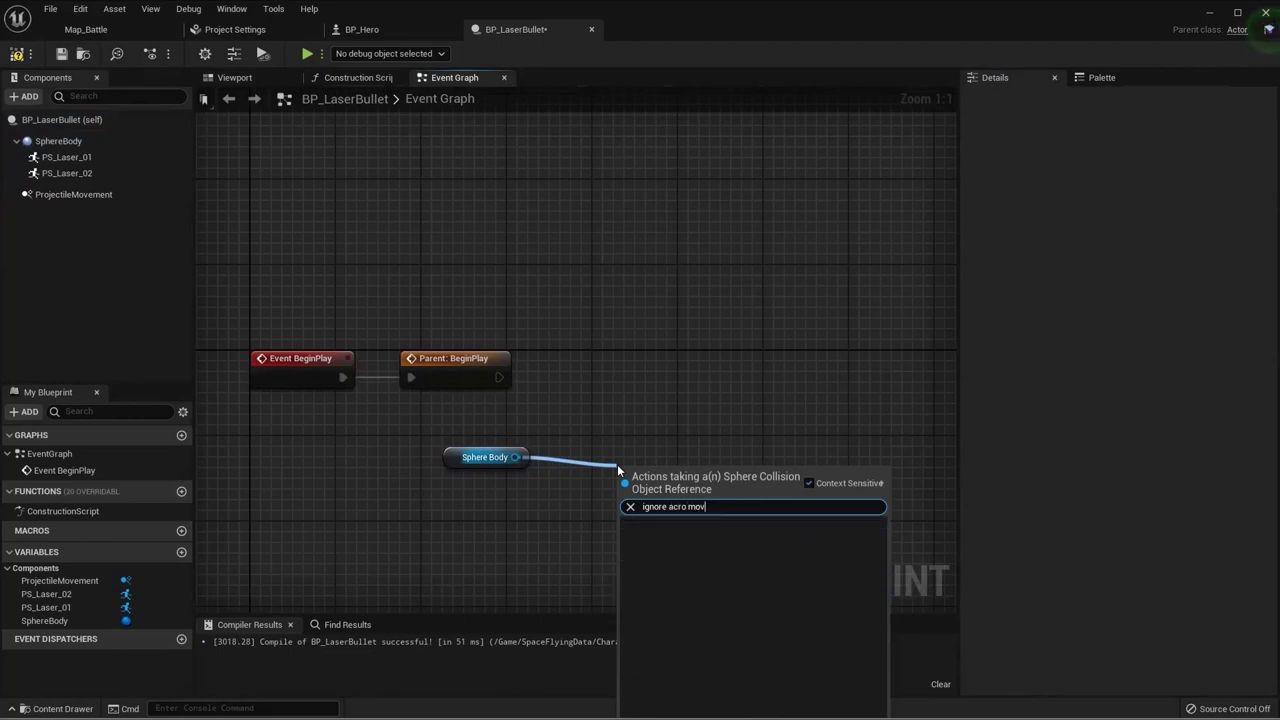
key("BackSpace")
key("BackSpace")
key("BackSpace")
key("BackSpace")
key("BackSpace")
key("BackSpace")
type("tor")
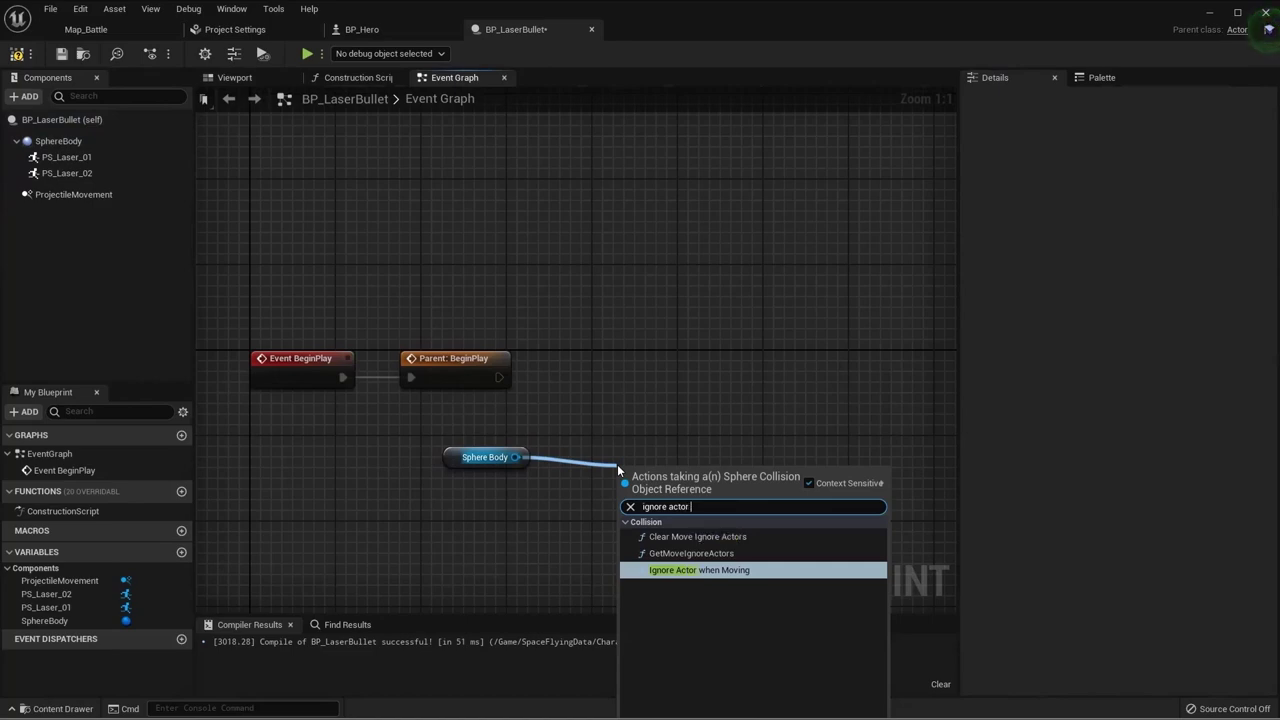
type(" mov")
left_click(705, 570)
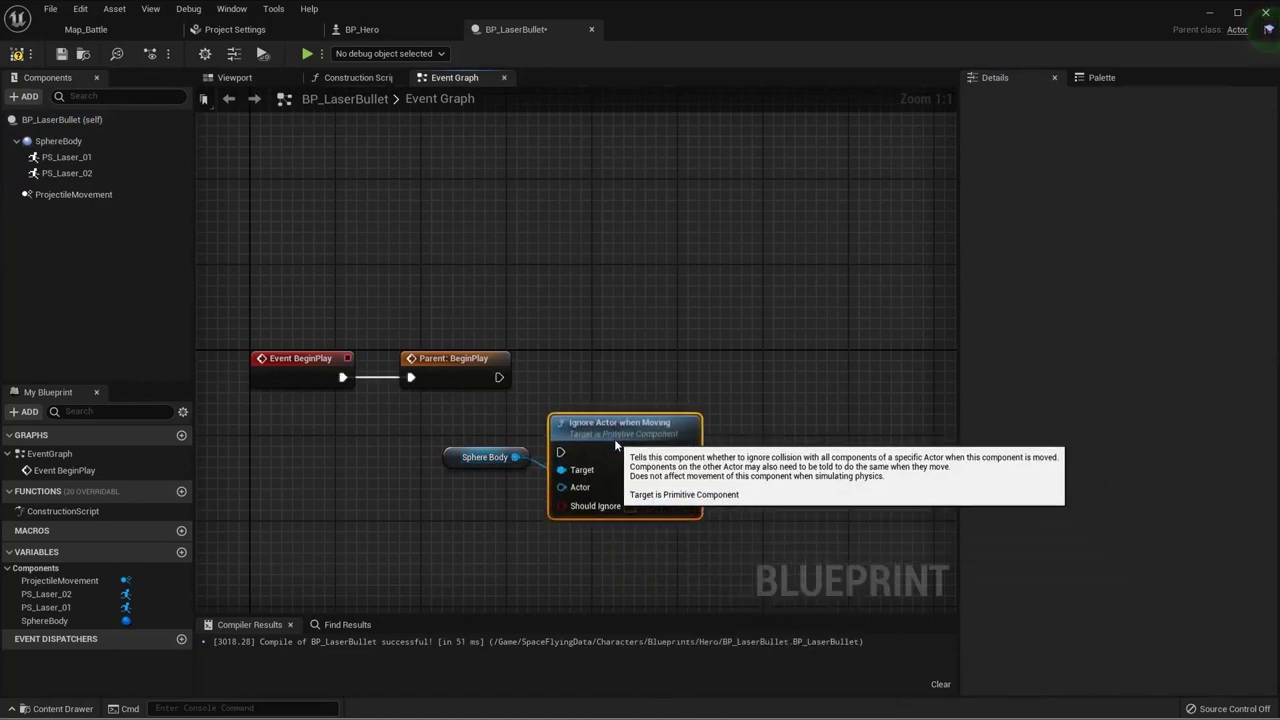
left_click(485, 457, "ctrl")
left_click_drag(485, 457, 613, 416)
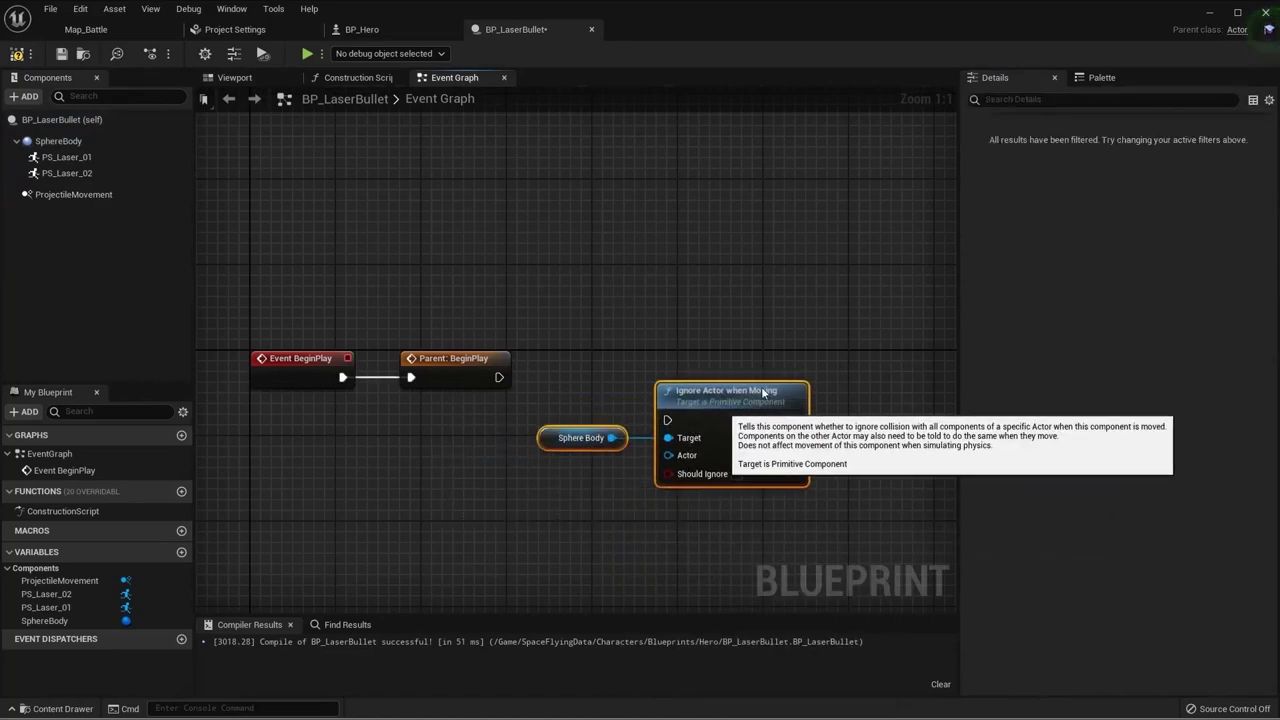
Step: Feed Get Player Pawn into Actor, run it after Parent: BeginPlay, and tick Should Ignore
left_click_drag(702, 434, 584, 498)
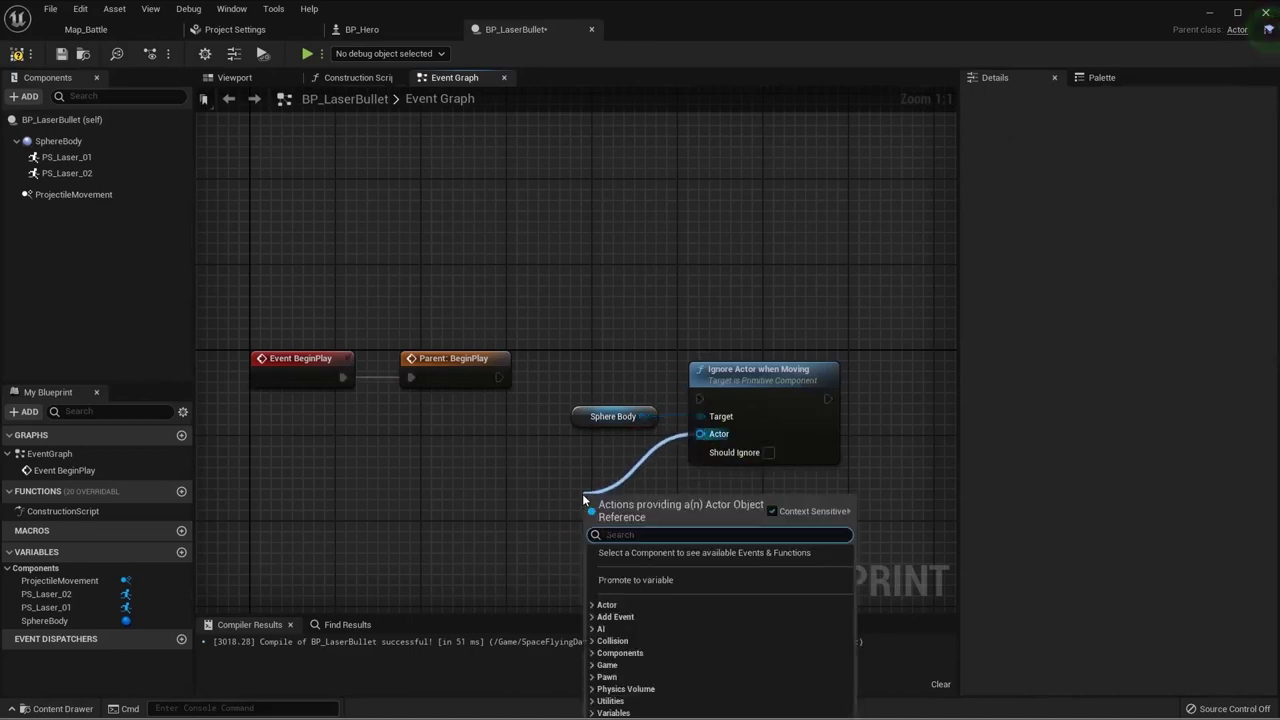
type("pawn")
type("la")
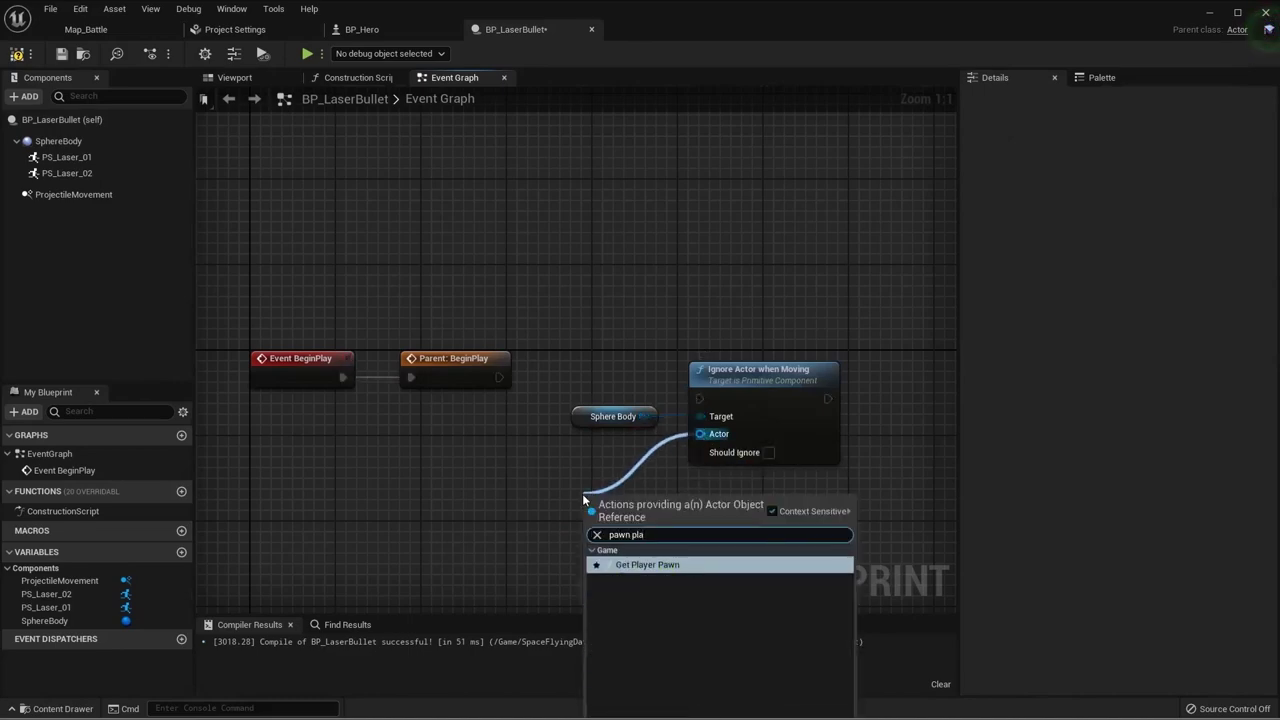
key("Return")
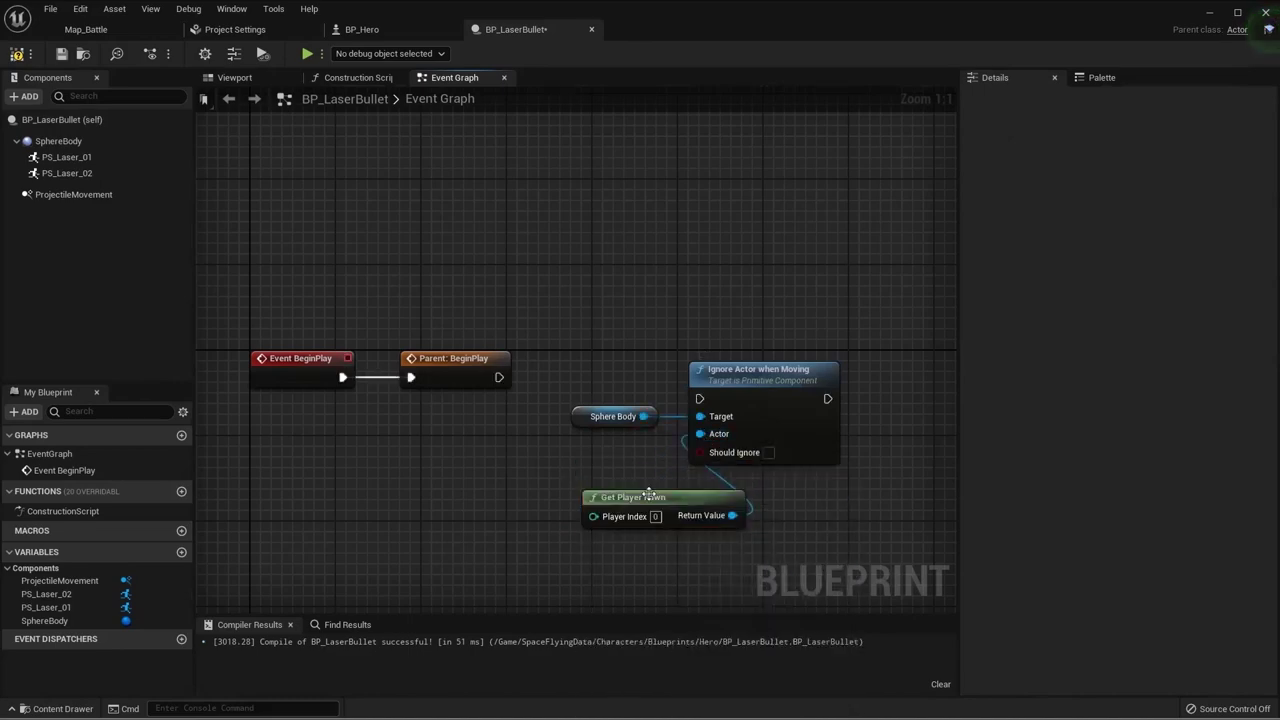
left_click_drag(630, 497, 545, 444)
left_click_drag(702, 390, 499, 377)
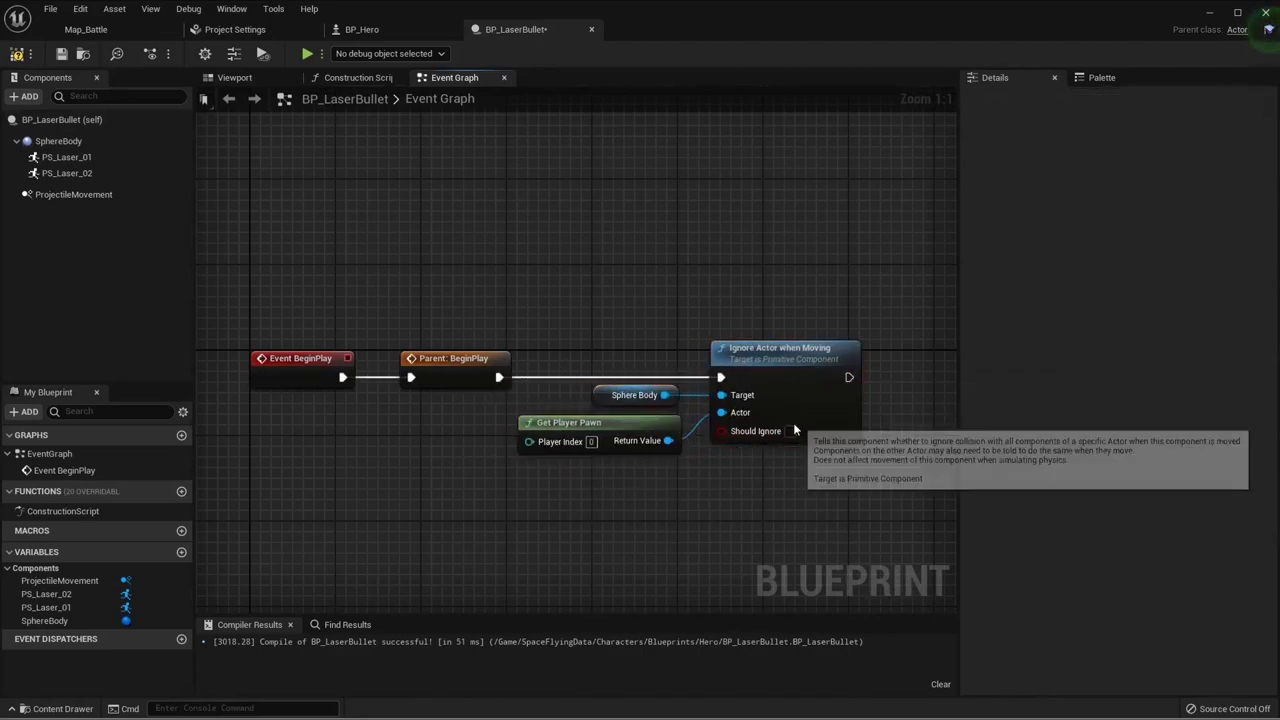
left_click(789, 431)
Step: Box-select the BeginPlay nodes and wrap them in a comment titled Init
left_click_drag(277, 277, 763, 471)
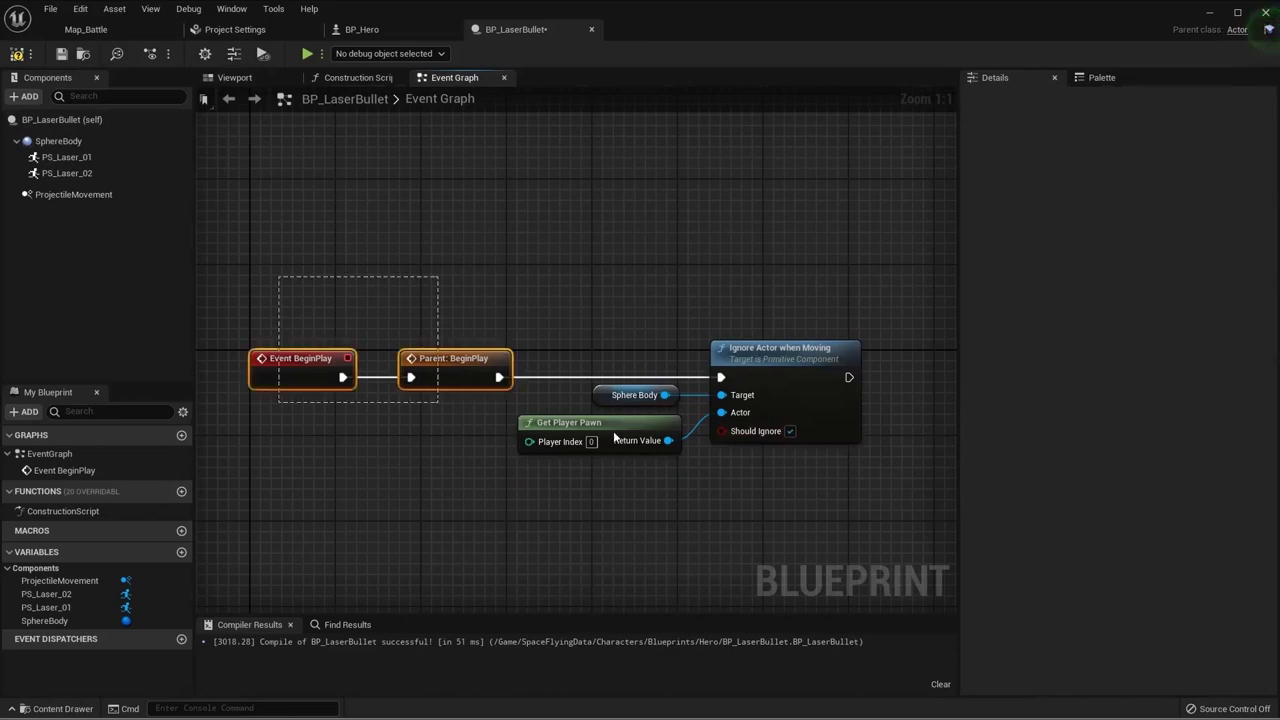
type("c")
type("In")
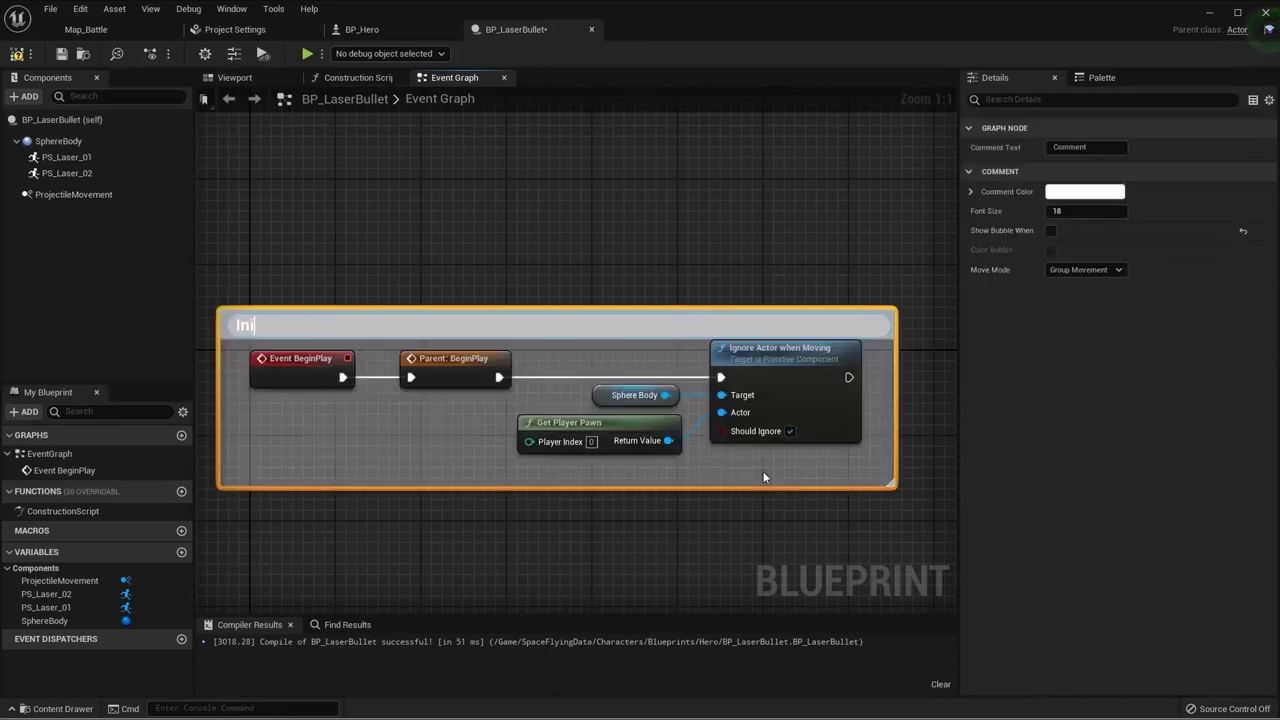
type("it")
left_click_drag(789, 531, 258, 352)
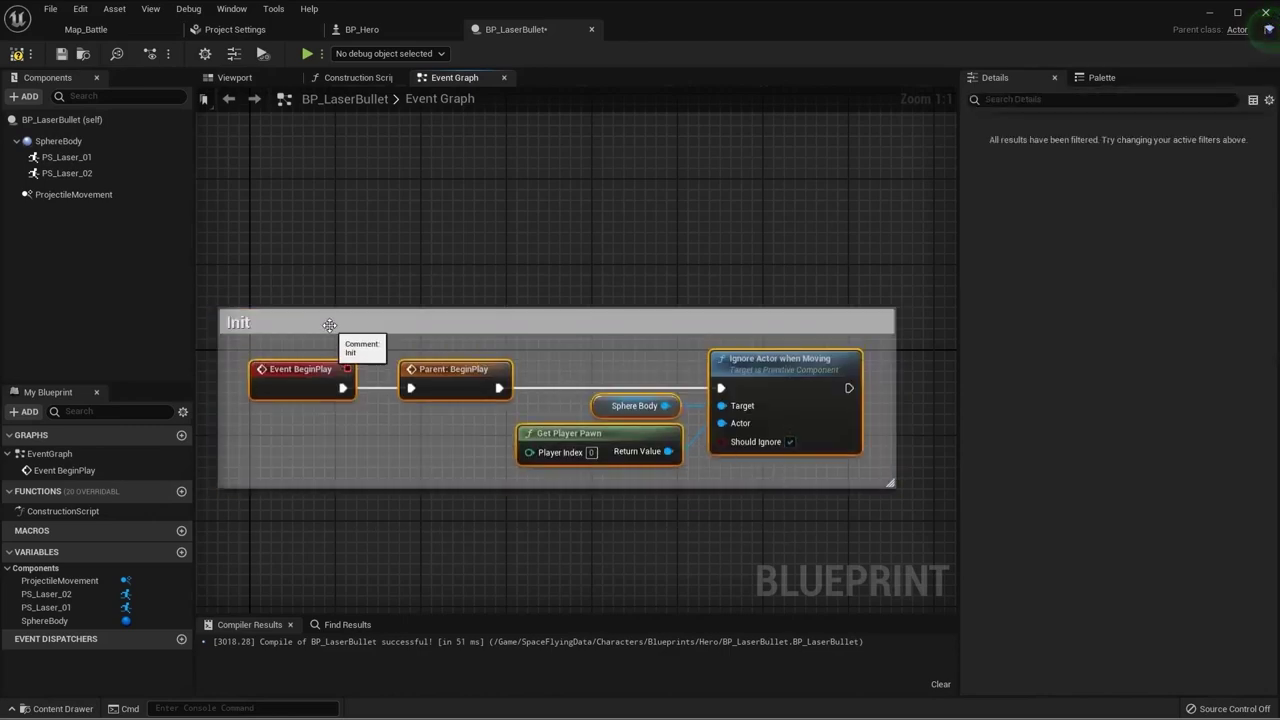
left_click_drag(335, 350, 362, 368)
left_click(403, 308)
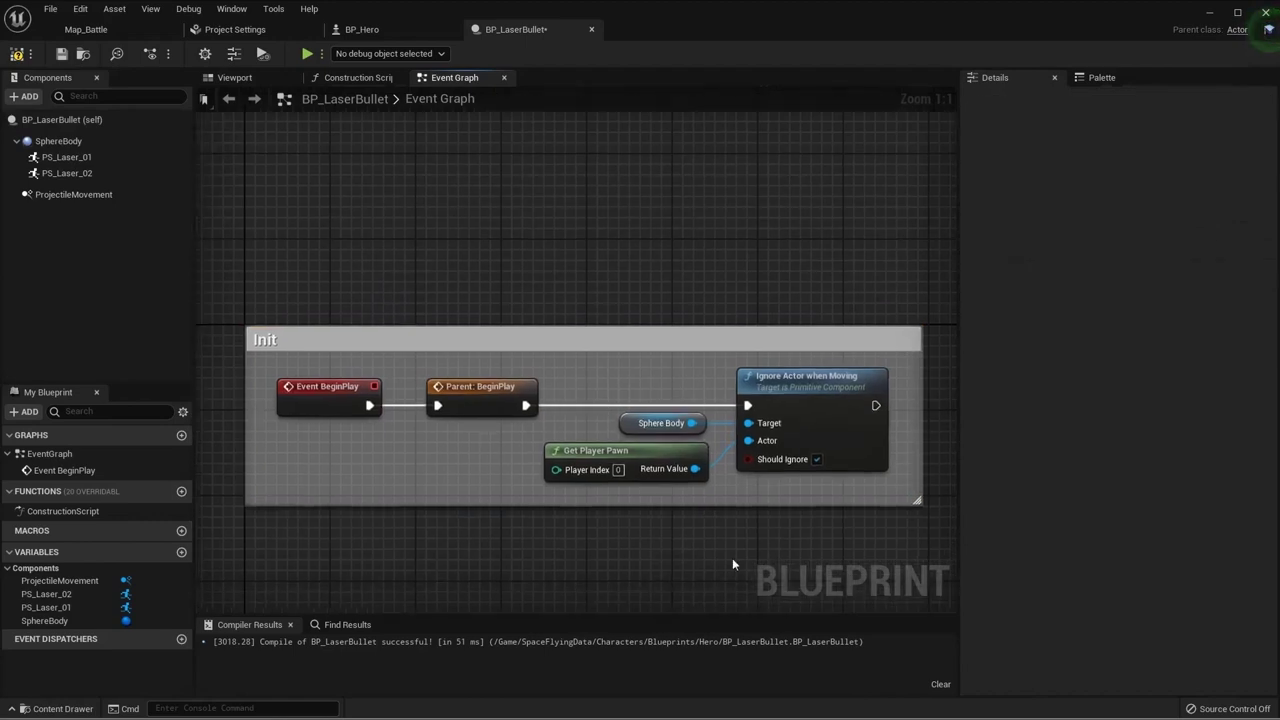
Step: Check the Init group's nodes and centre the graph view on the comment
left_click_drag(232, 266, 546, 418)
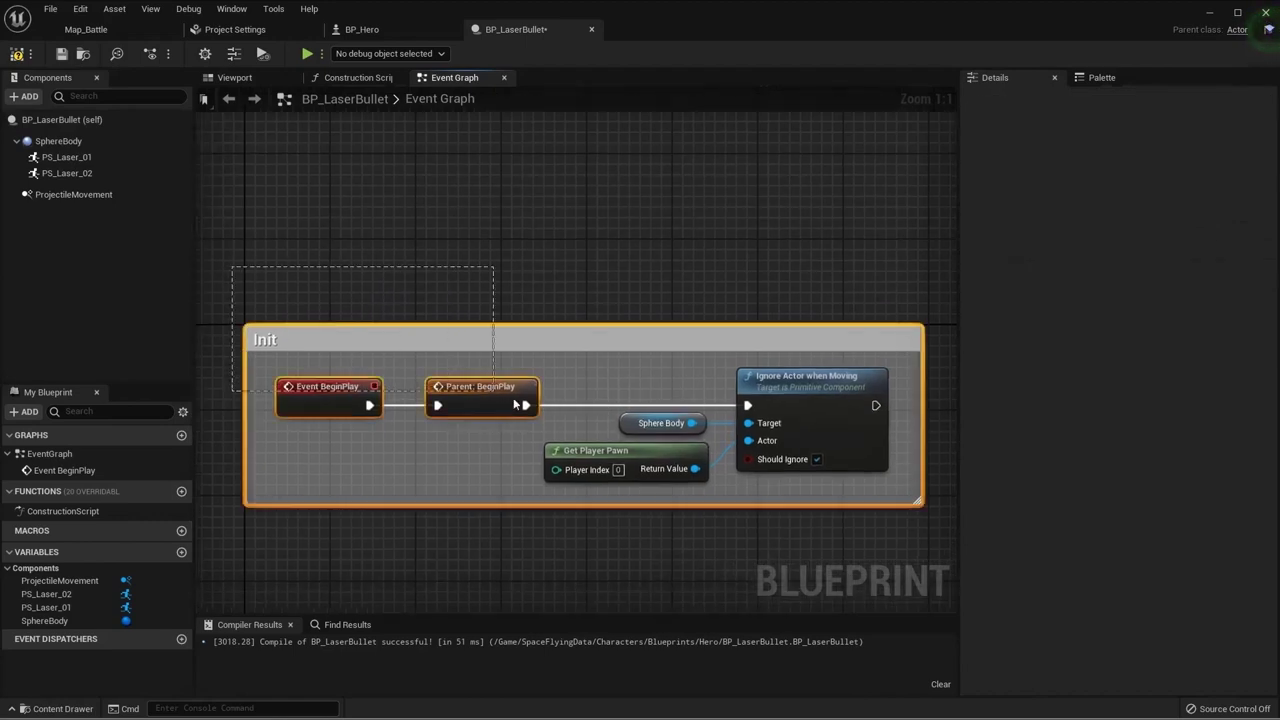
left_click(546, 418)
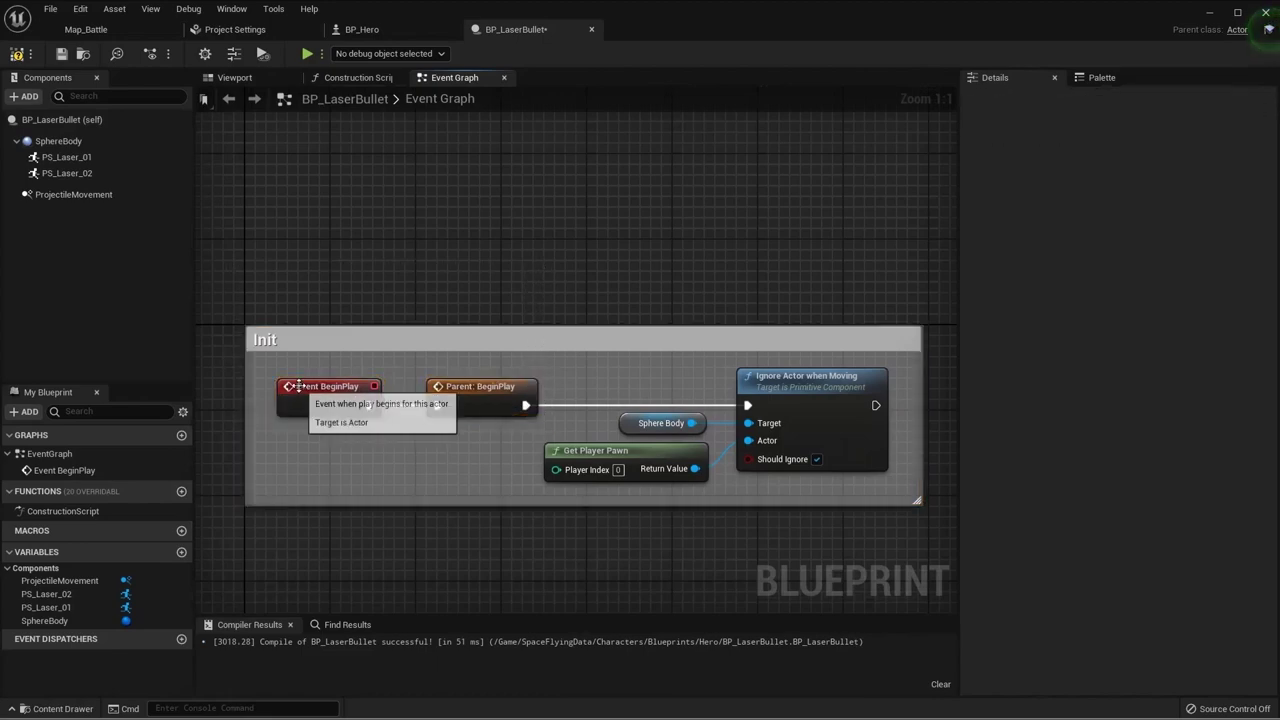
right_click_drag(377, 405, 339, 401)
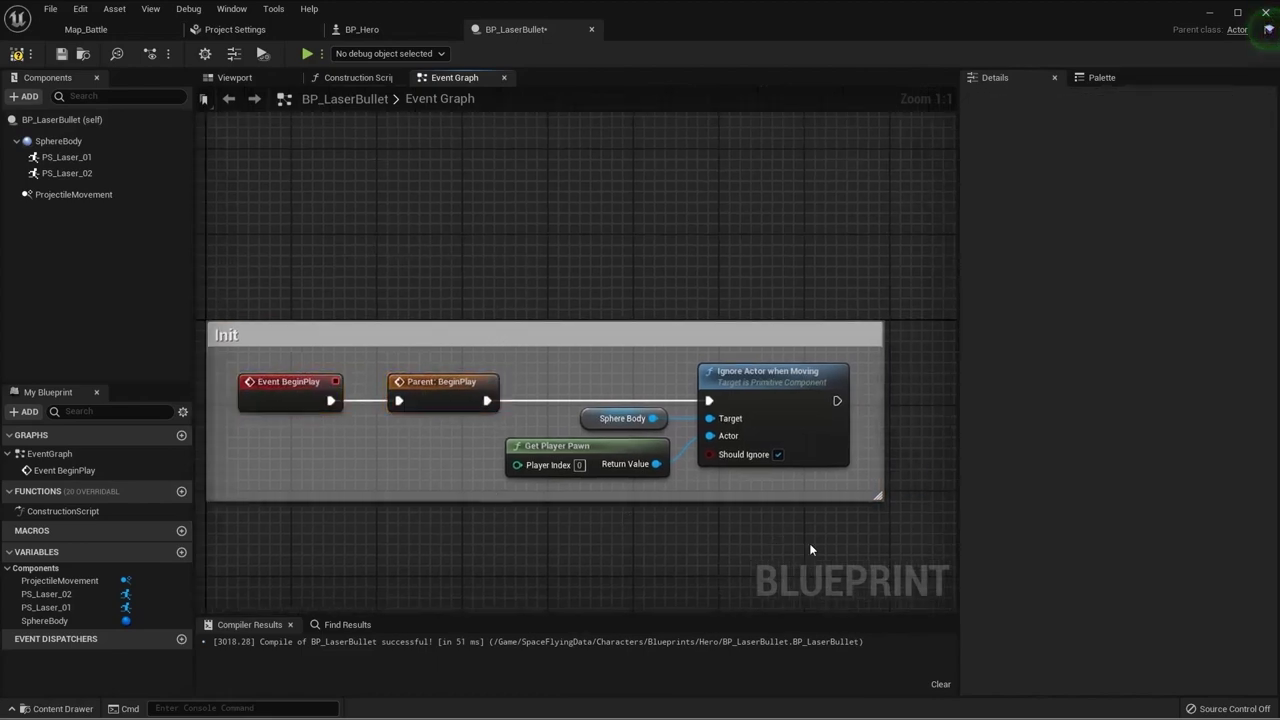
left_click_drag(809, 543, 622, 366)
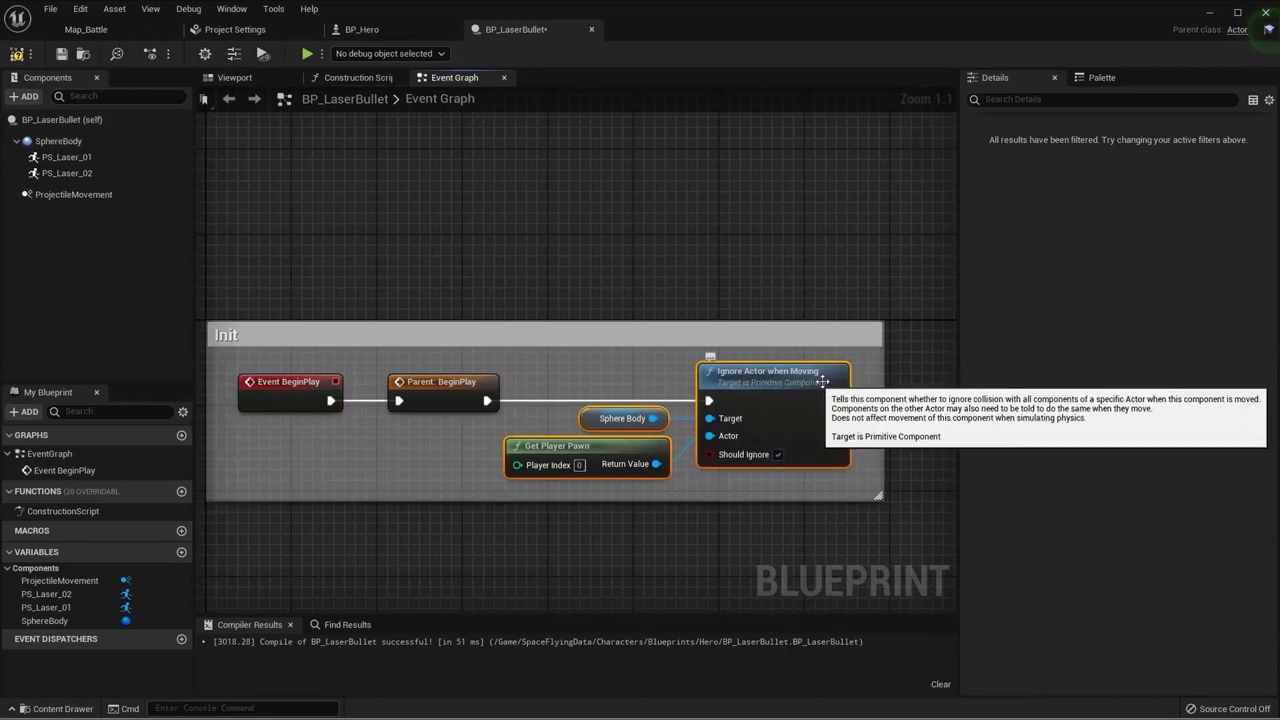
left_click(590, 527)
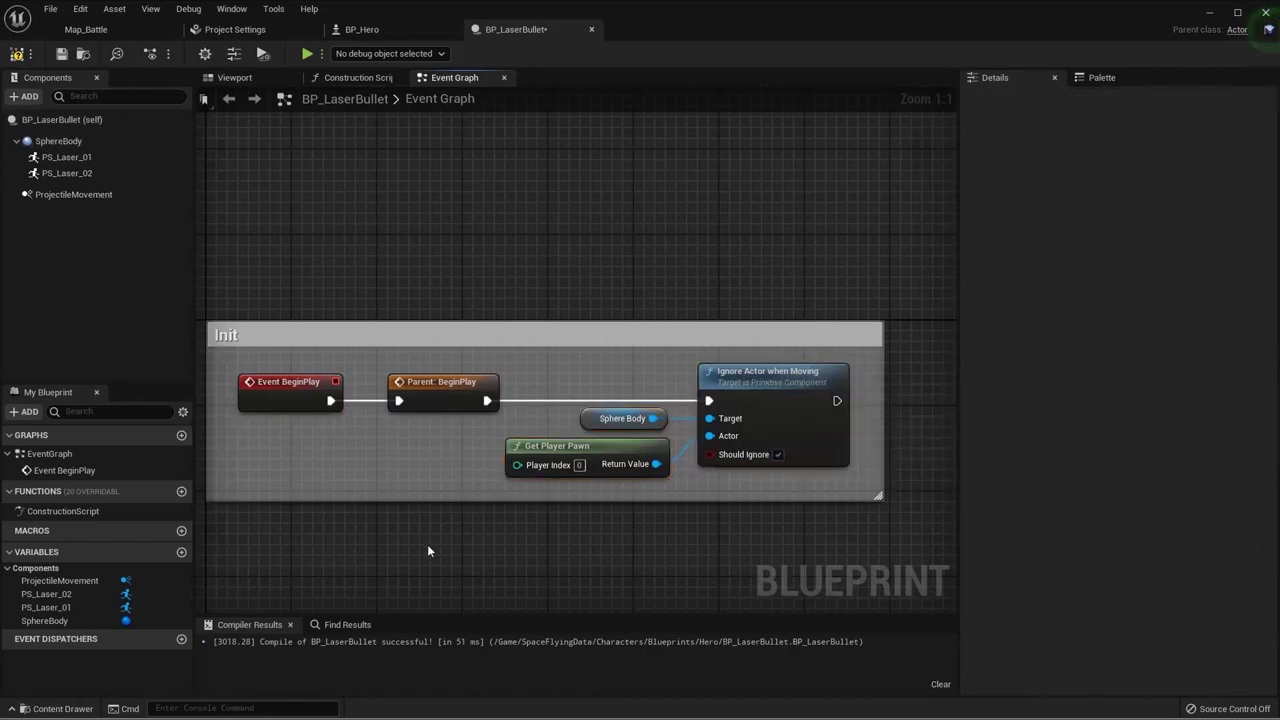
left_click(600, 456)
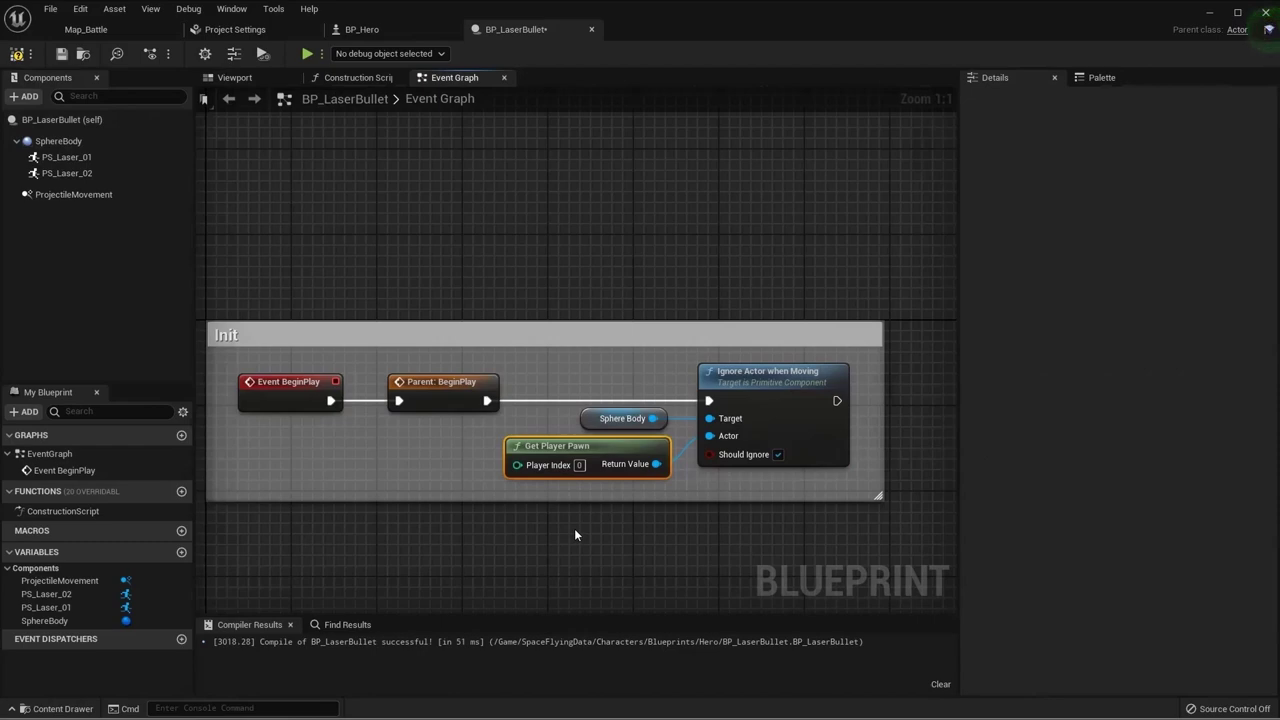
left_click(636, 532)
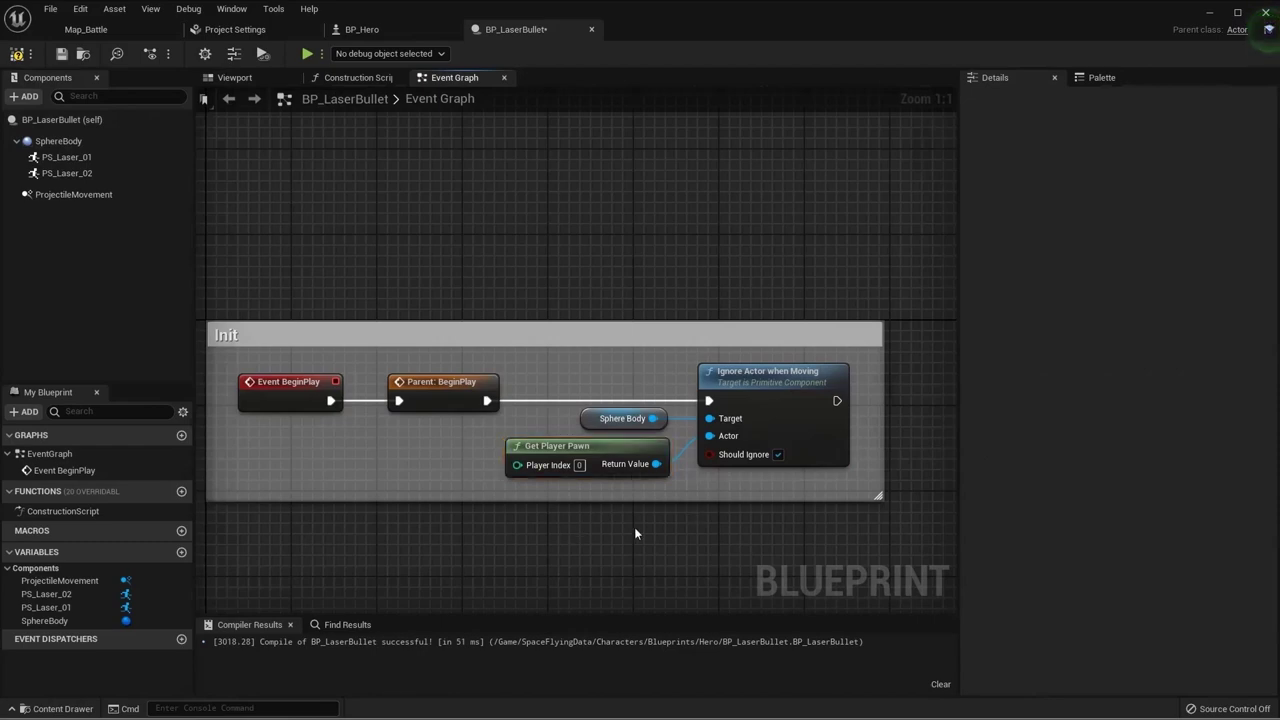
key("Home")
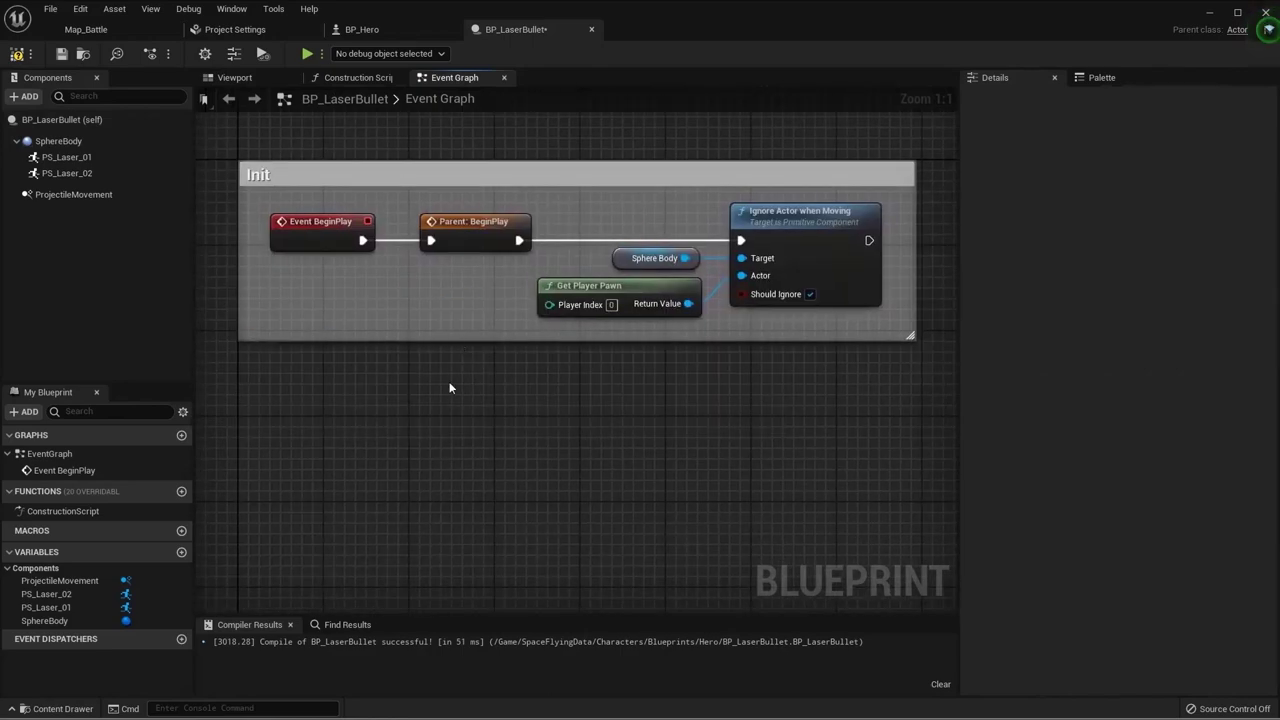
Step: Set ProjectileMovement gravity scale 0, Initial and Max Speed 2000, and enable Should Bounce
left_click(70, 195)
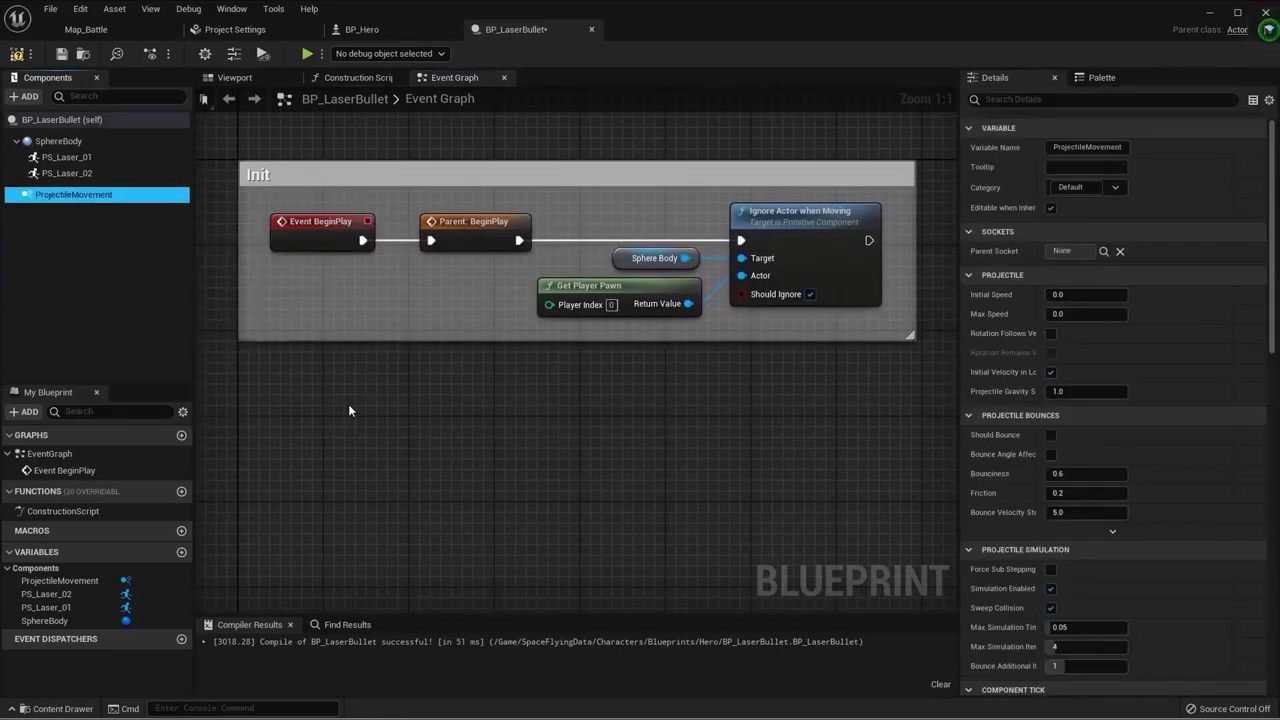
left_click(1078, 396)
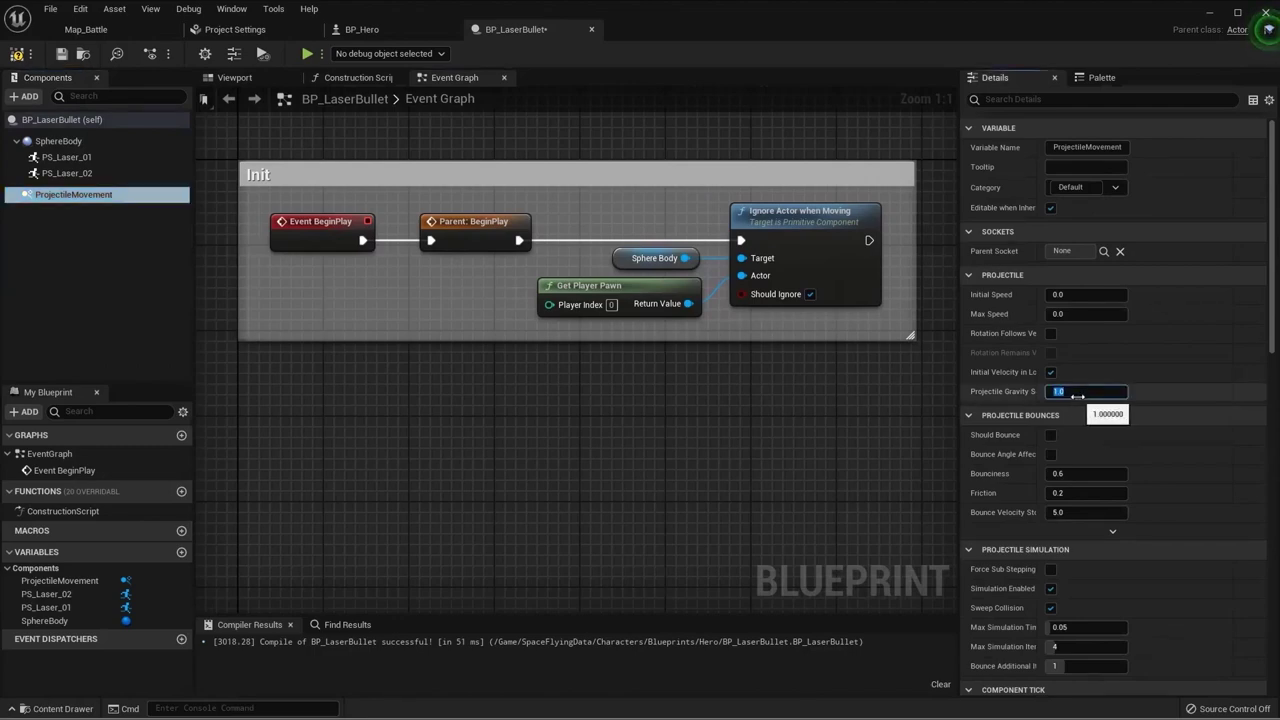
type("0")
key("Return")
left_click(1091, 295)
type("200")
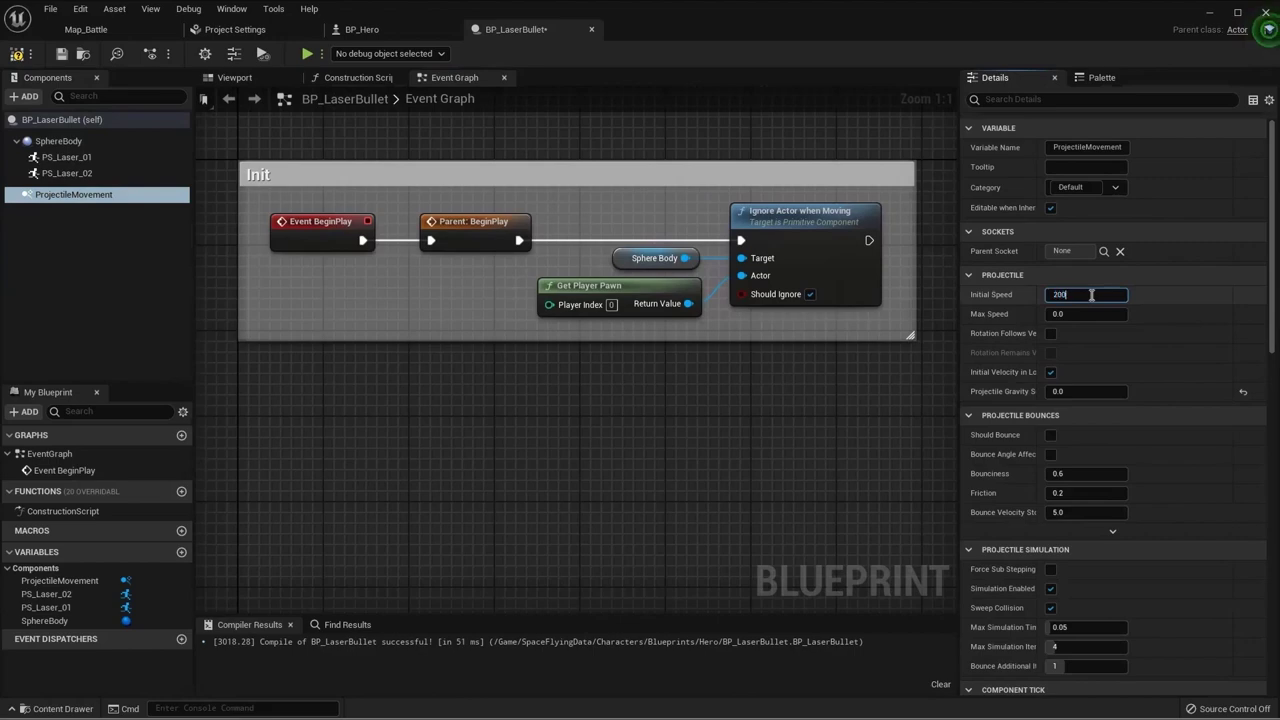
type("0")
left_click(1088, 314)
type("2000")
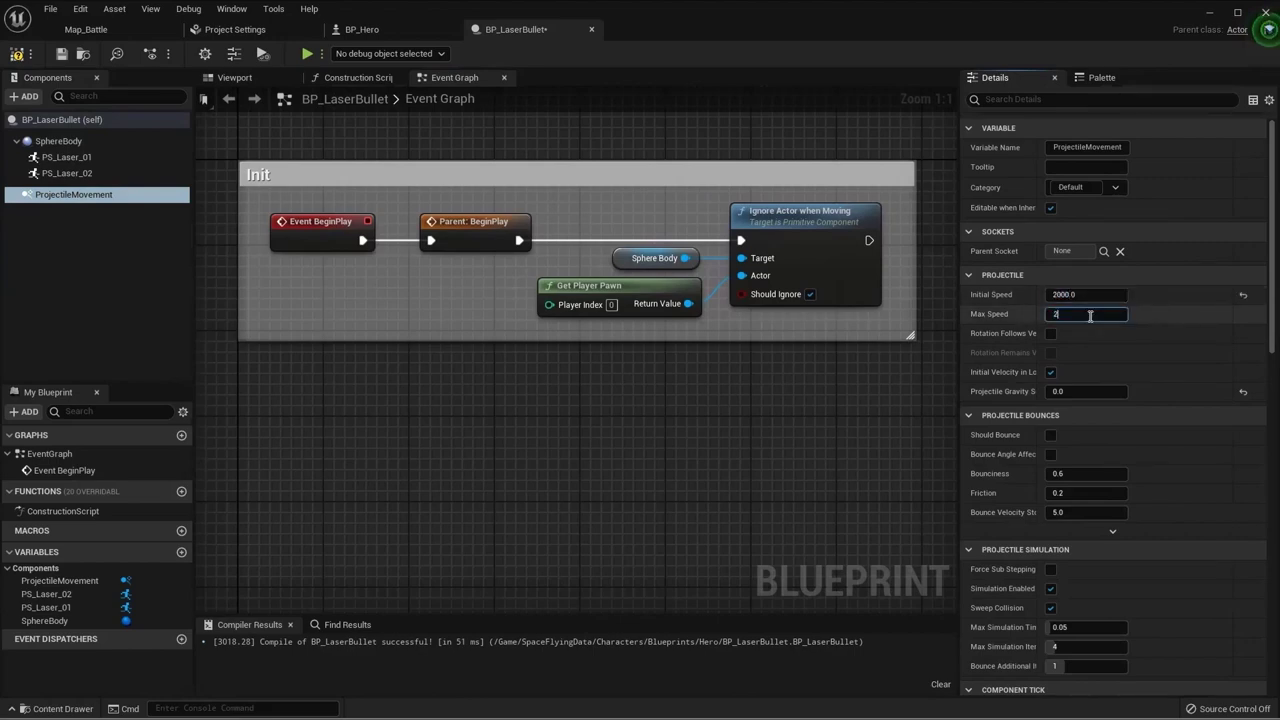
key("Return")
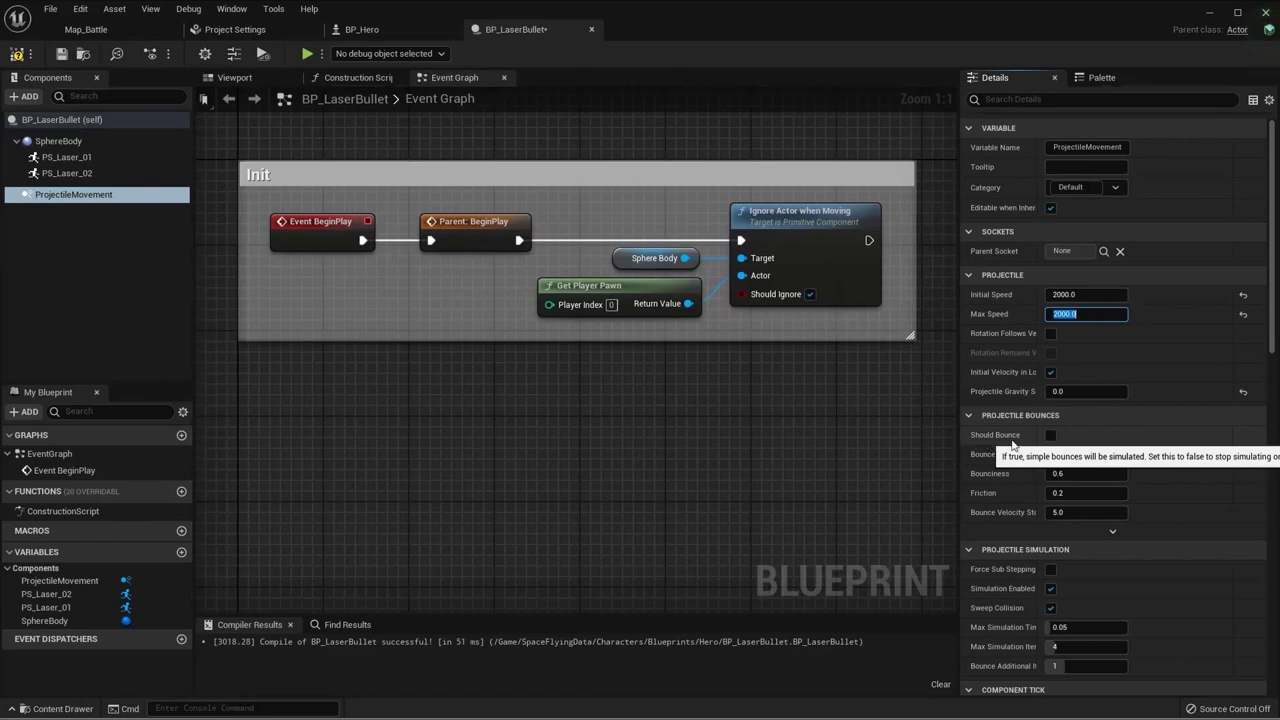
left_click(1050, 435)
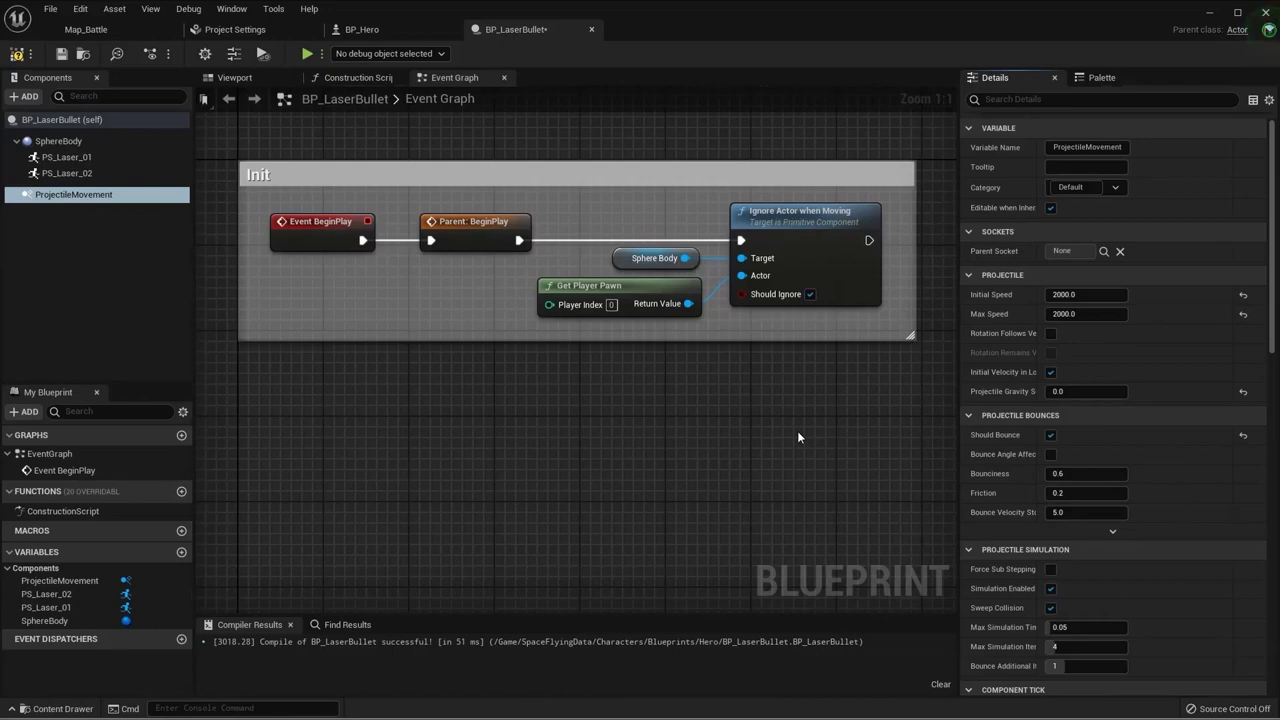
left_click(112, 195)
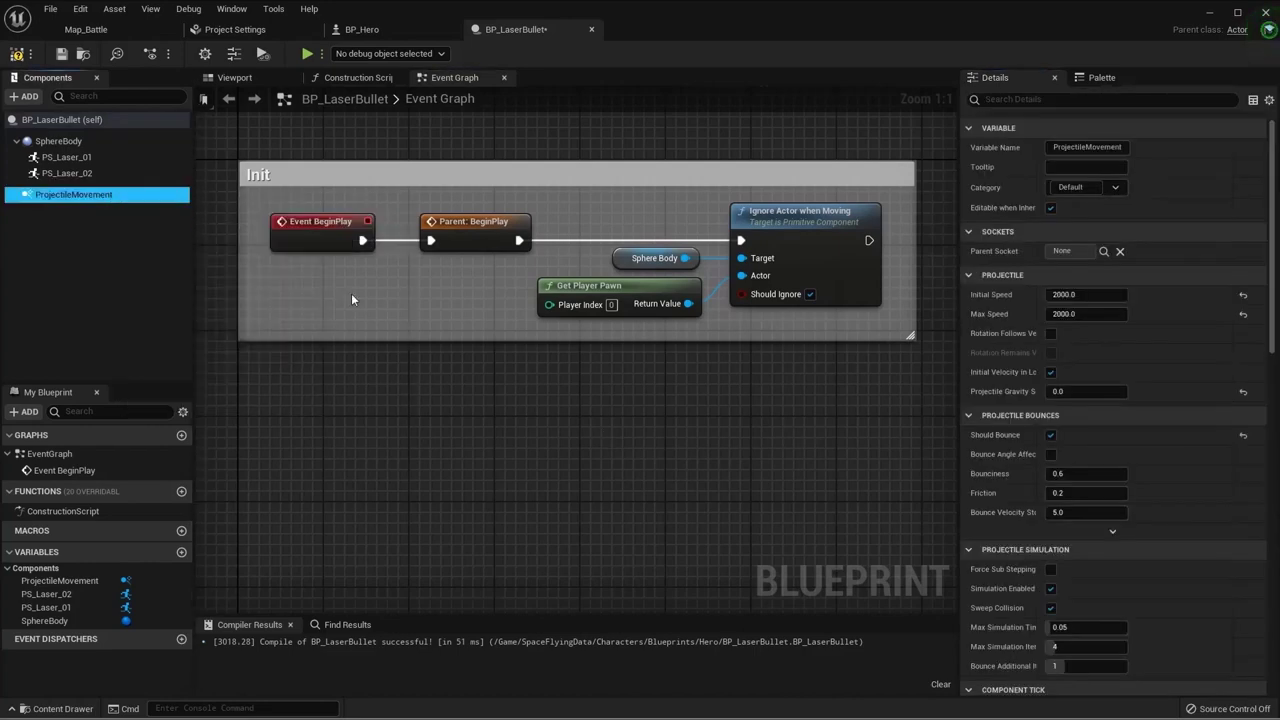
scroll(1091, 467, "down", 2)
scroll(1100, 475, "down", 5)
scroll(1115, 493, "down", 5)
Step: Add an On Projectile Bounce event for ProjectileMovement from the Details Events list
scroll(1115, 493, "down", 5)
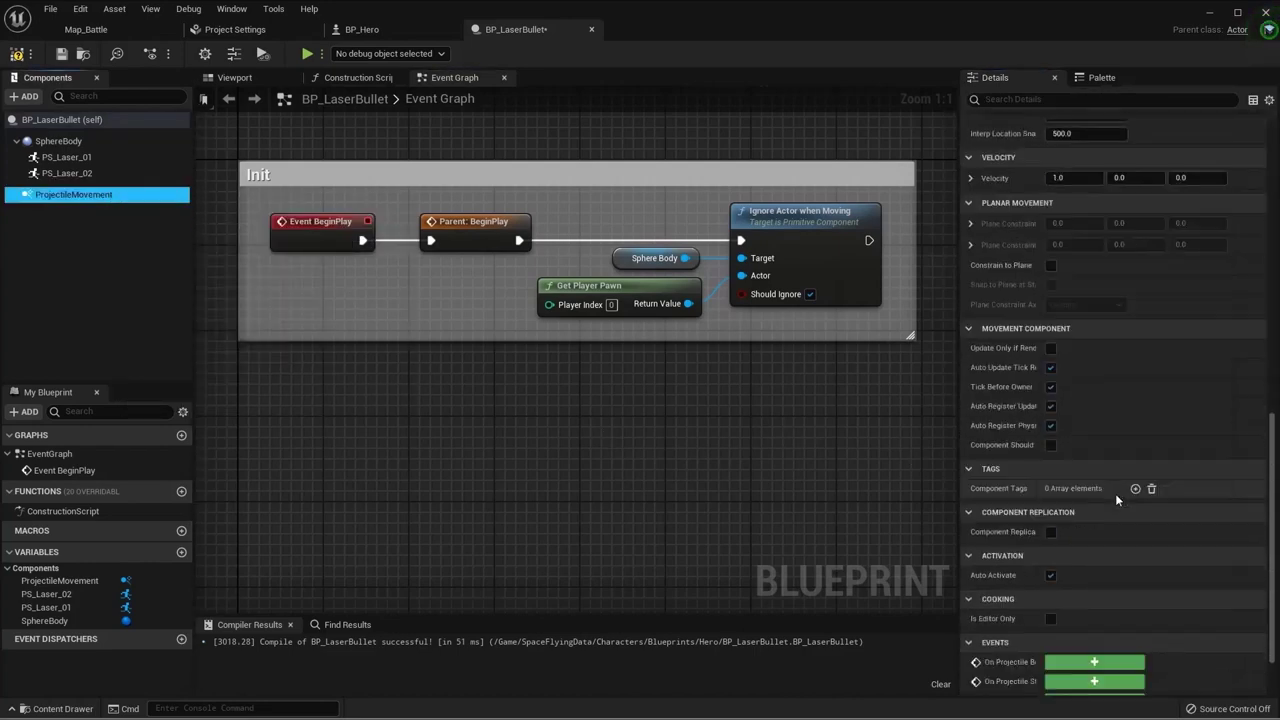
scroll(1115, 493, "down", 3)
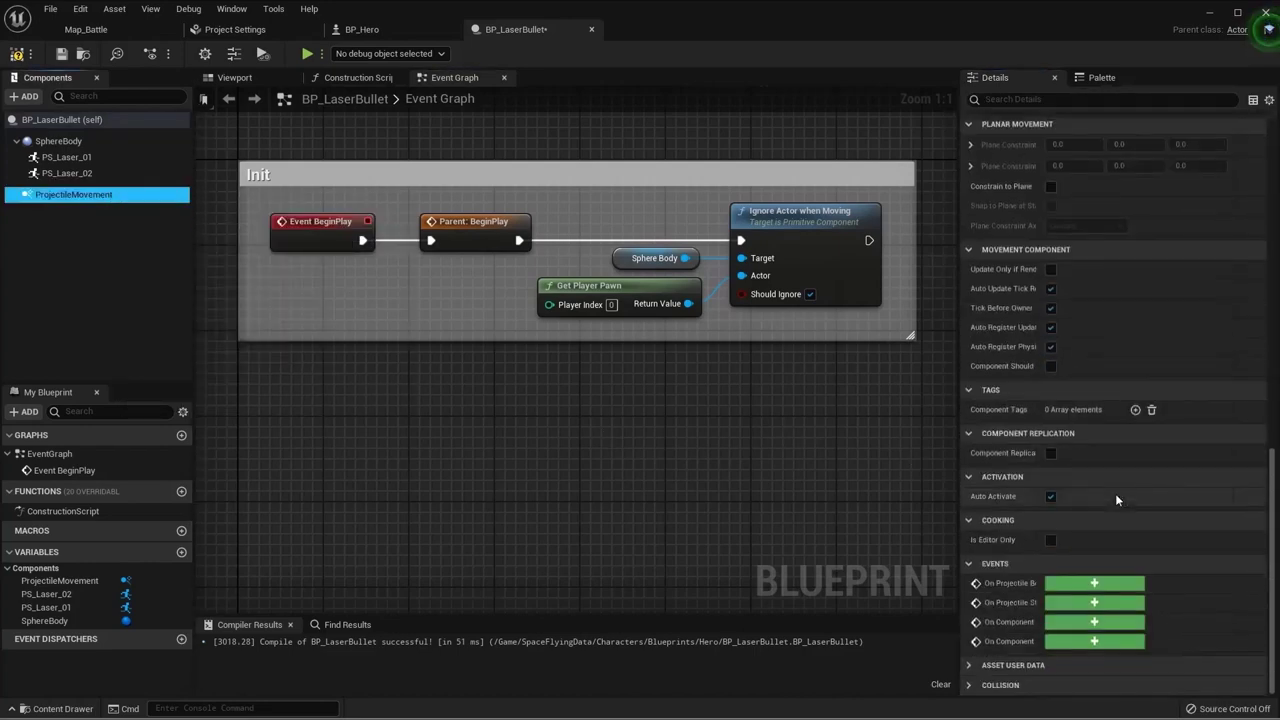
left_click(1079, 584)
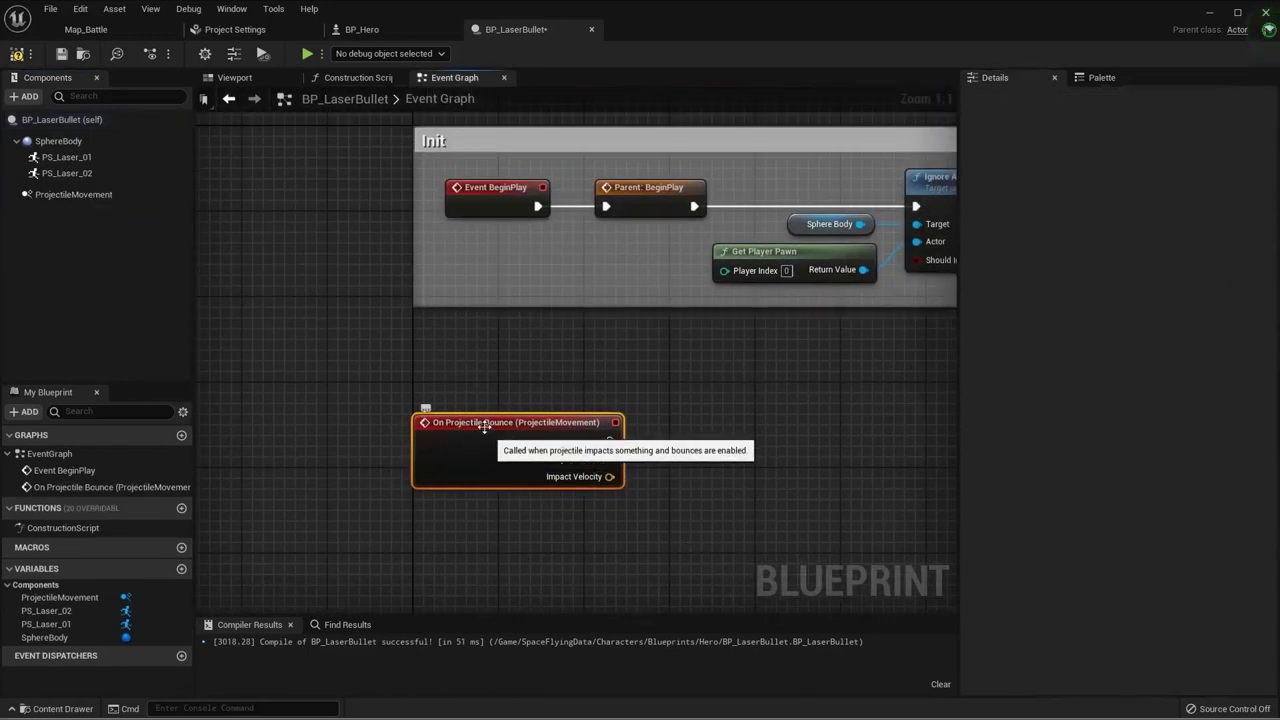
left_click(706, 492)
Step: Position the bounce event node and pull a wire from its Impact Result pin
right_click_drag(709, 491, 595, 515)
mouse_move(557, 563)
left_mouse_down()
mouse_move(419, 400)
mouse_move(384, 401)
left_mouse_up()
left_click(491, 390)
right_click_drag(491, 390, 427, 359)
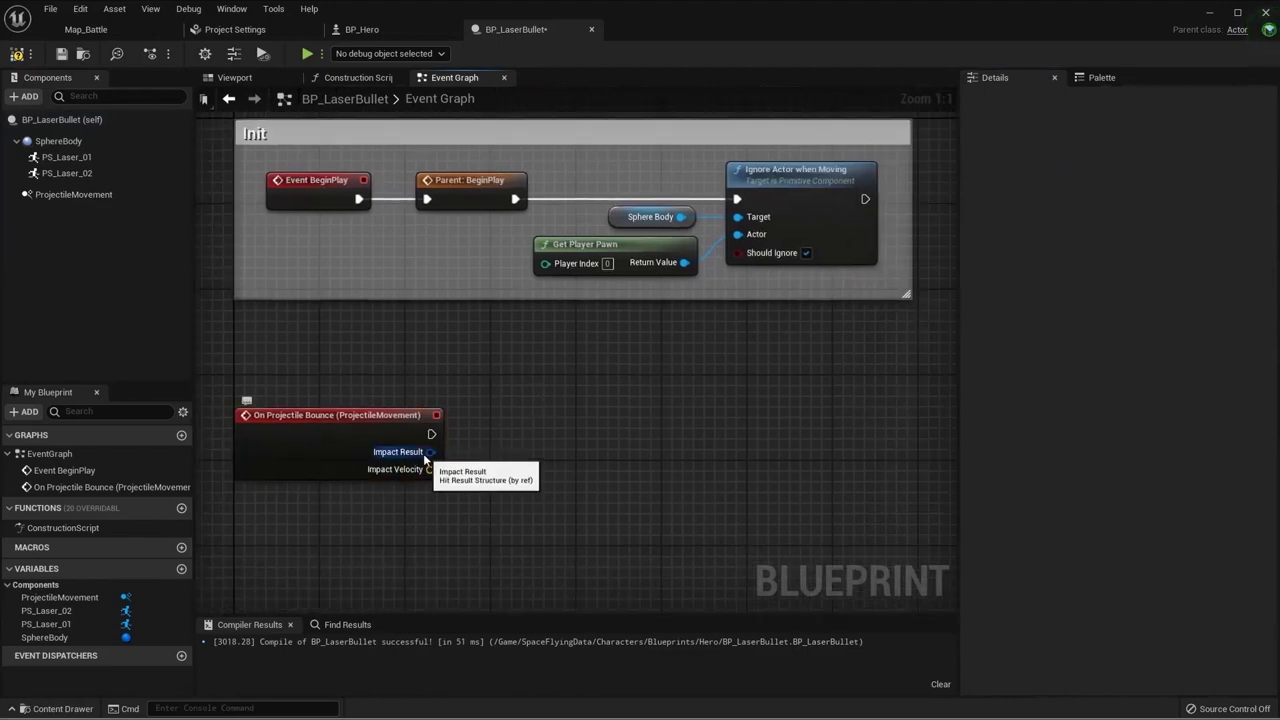
left_click_drag(430, 452, 533, 460)
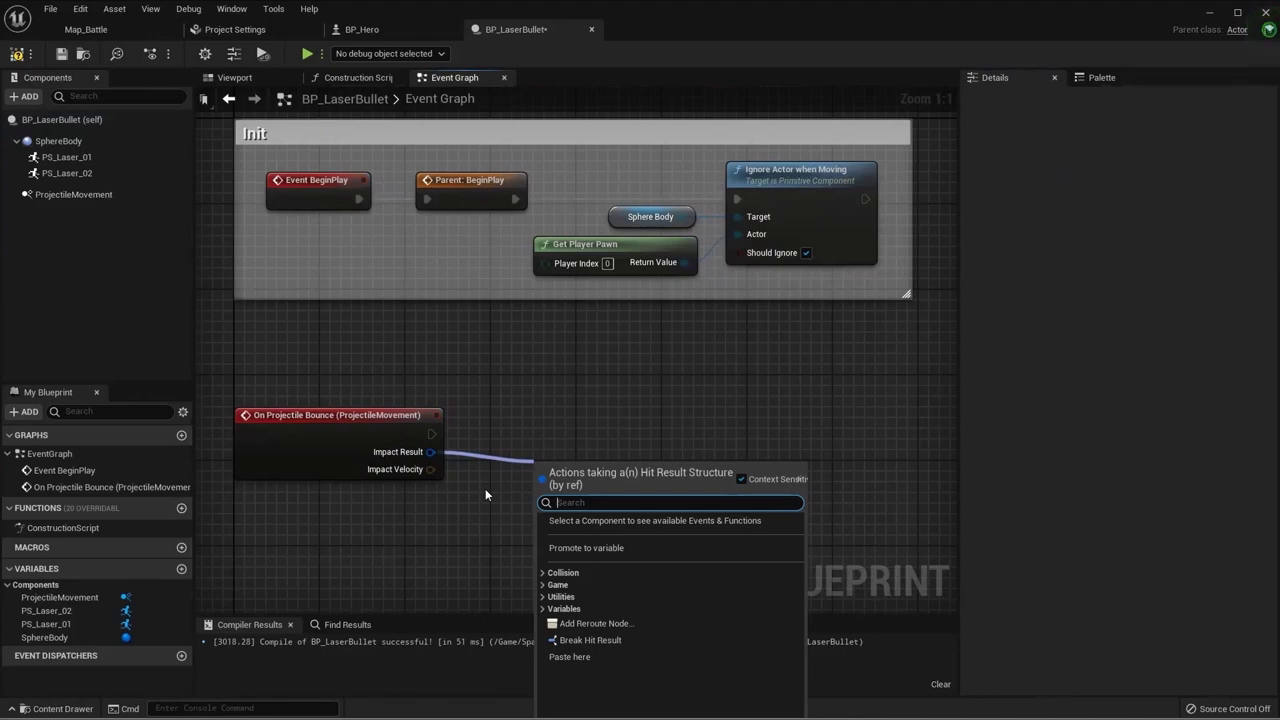
Step: Rename the new function to ImpactFromBullet
left_click(485, 488)
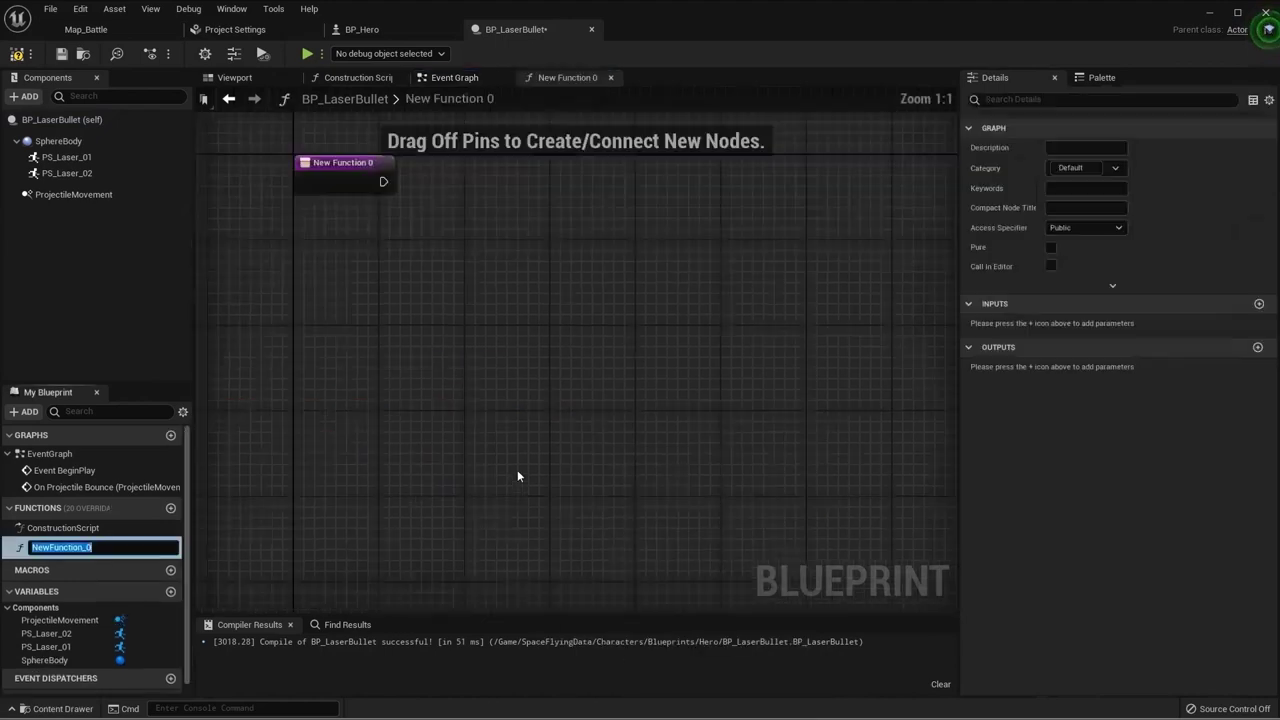
type("Im")
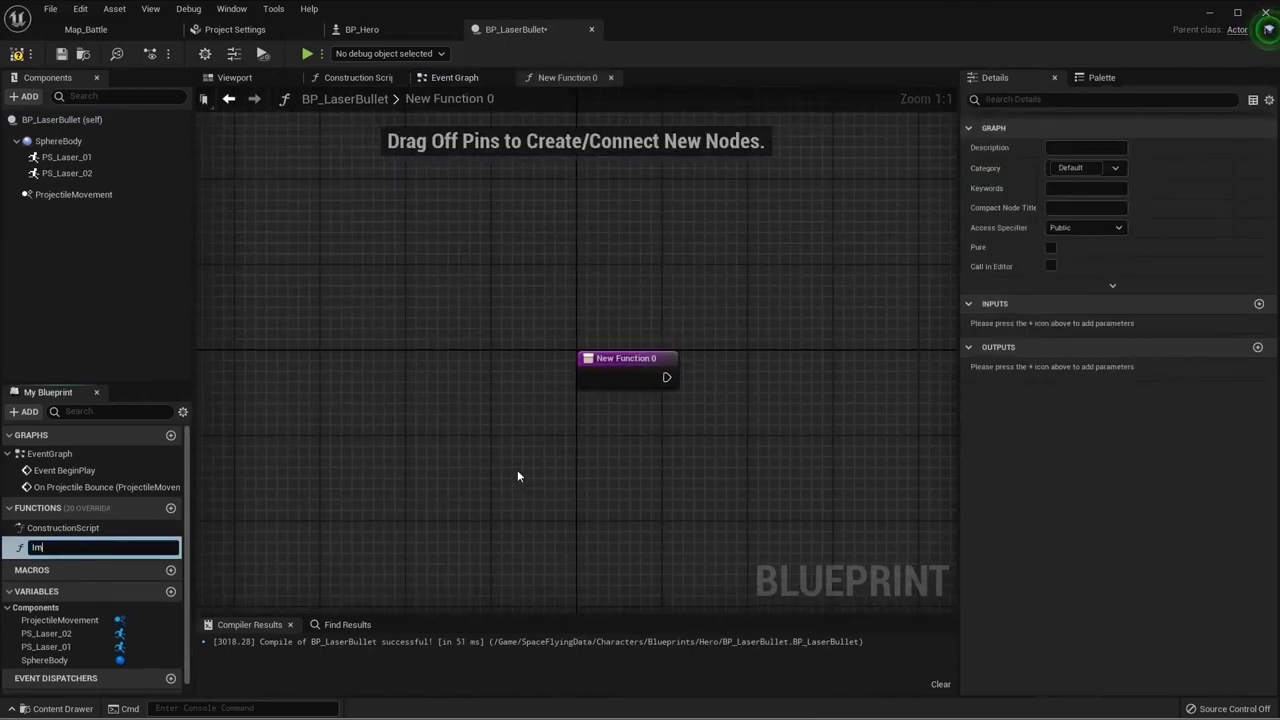
type("pactFr")
type("omBullet")
key("Return")
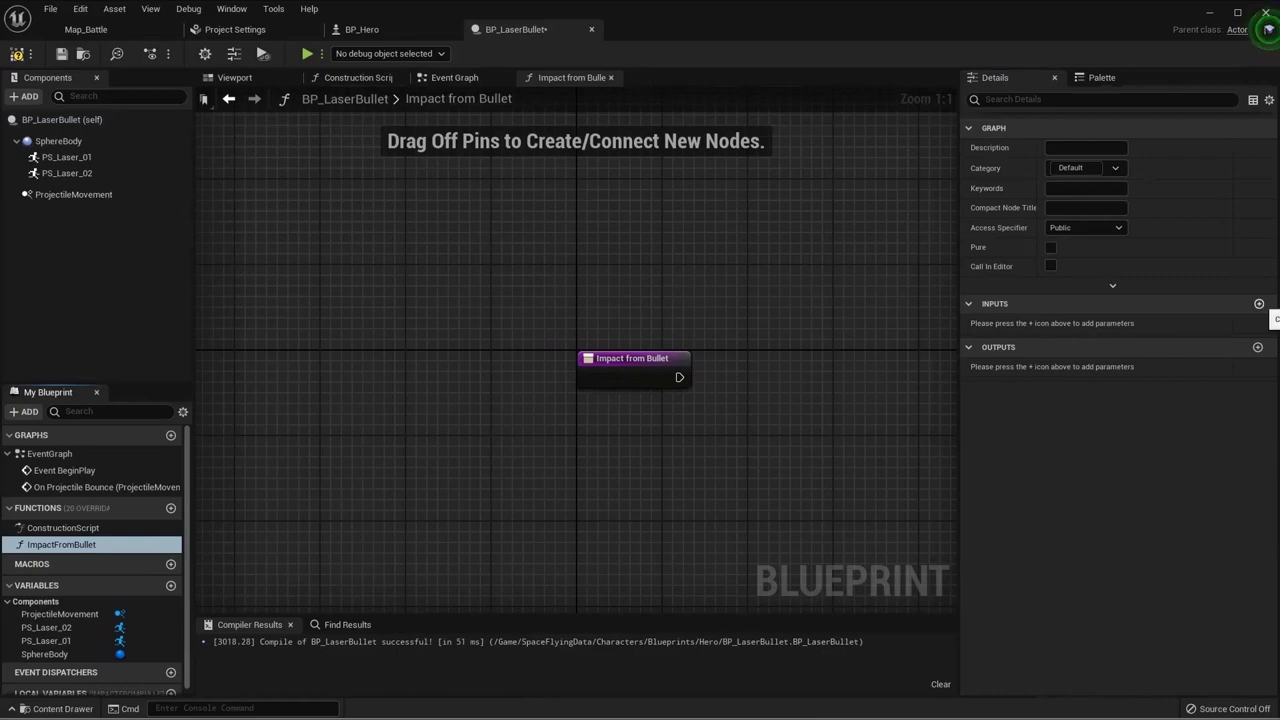
Step: Add a Hit Result input parameter named InHit to ImpactFromBullet
left_click(1259, 303)
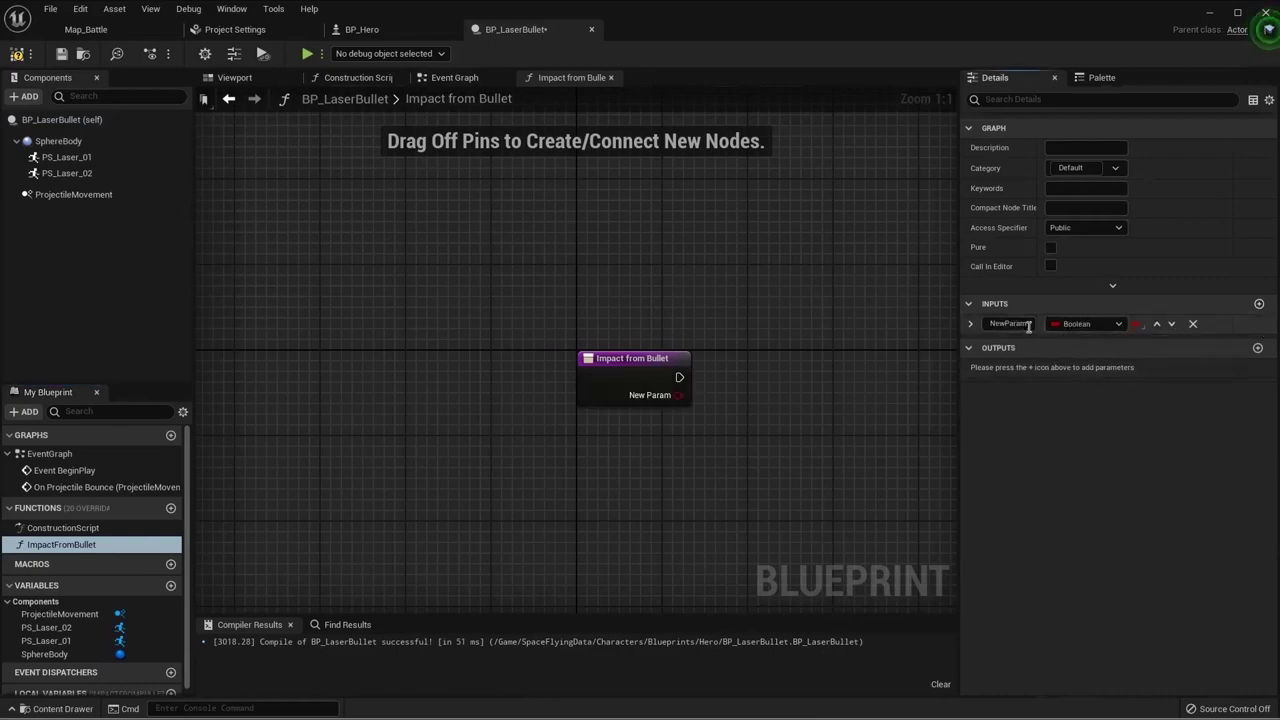
left_click(1067, 329)
type("hit result")
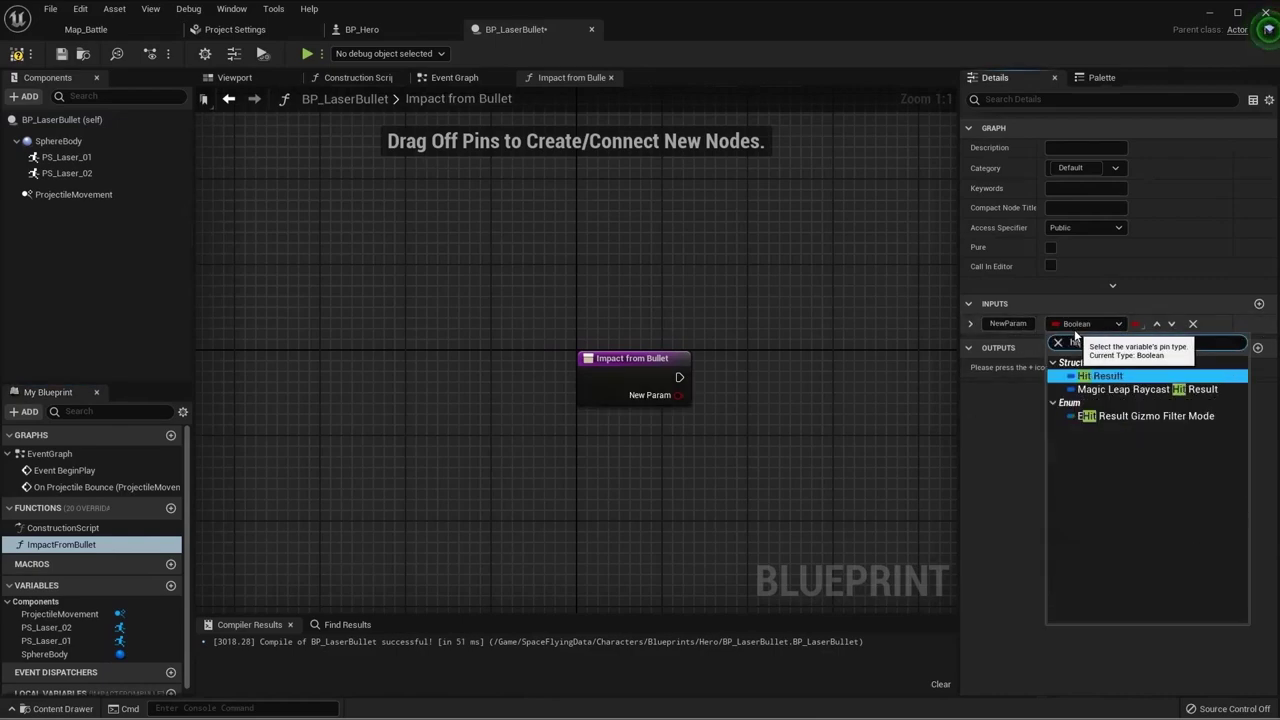
left_click(1100, 377)
left_click(1007, 323)
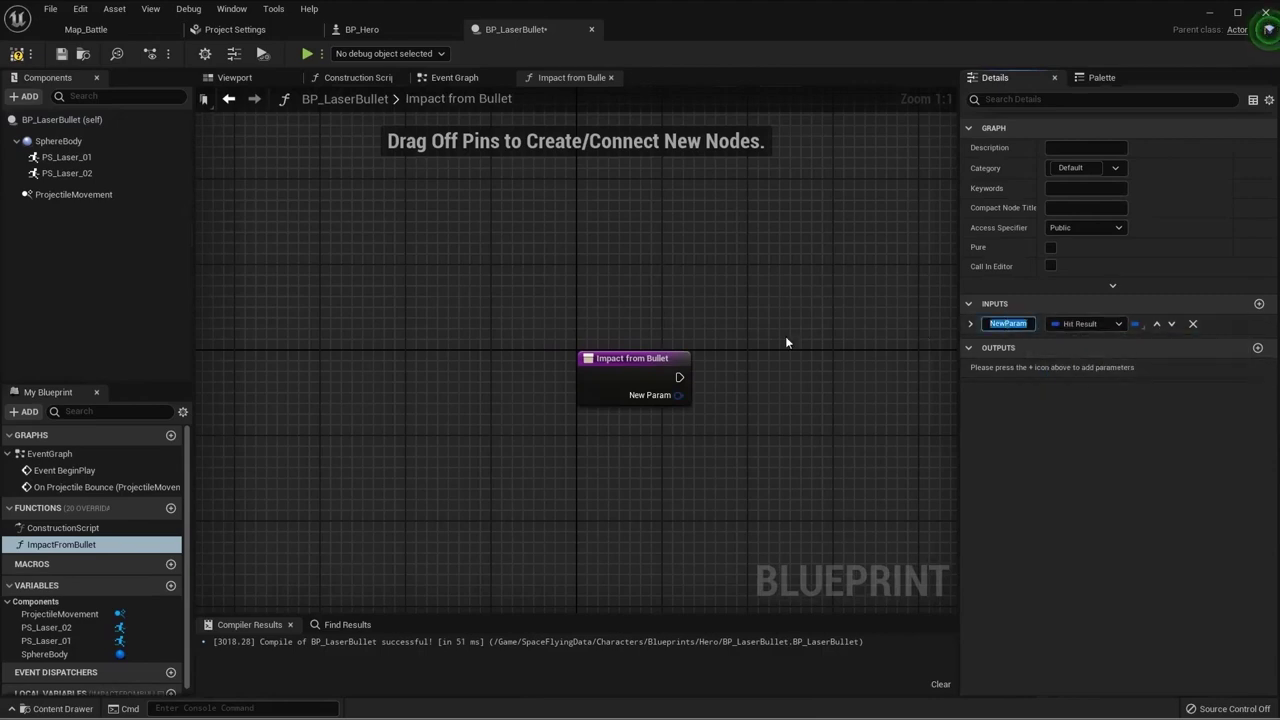
type("InHit")
key("Return")
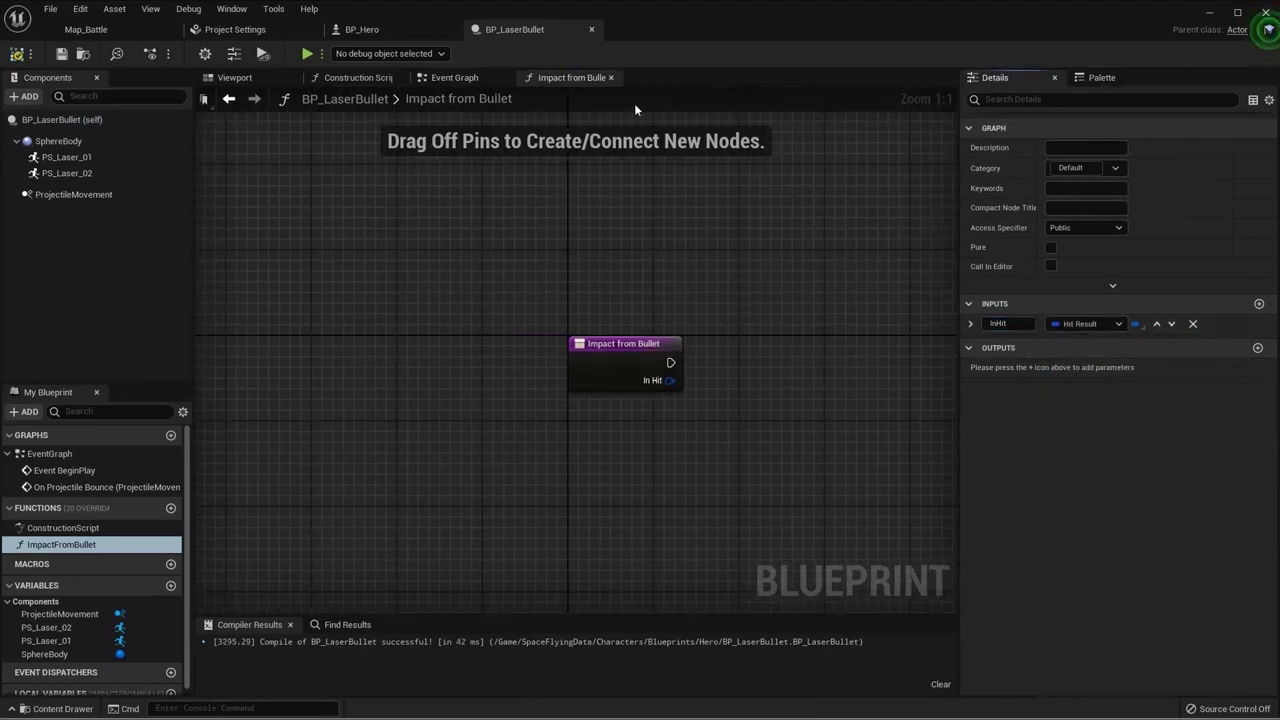
Step: Back in the Event Graph, call Impact from Bullet from On Projectile Bounce, passing Impact Result into In Hit
left_click(613, 77)
left_click_drag(61, 544, 518, 445)
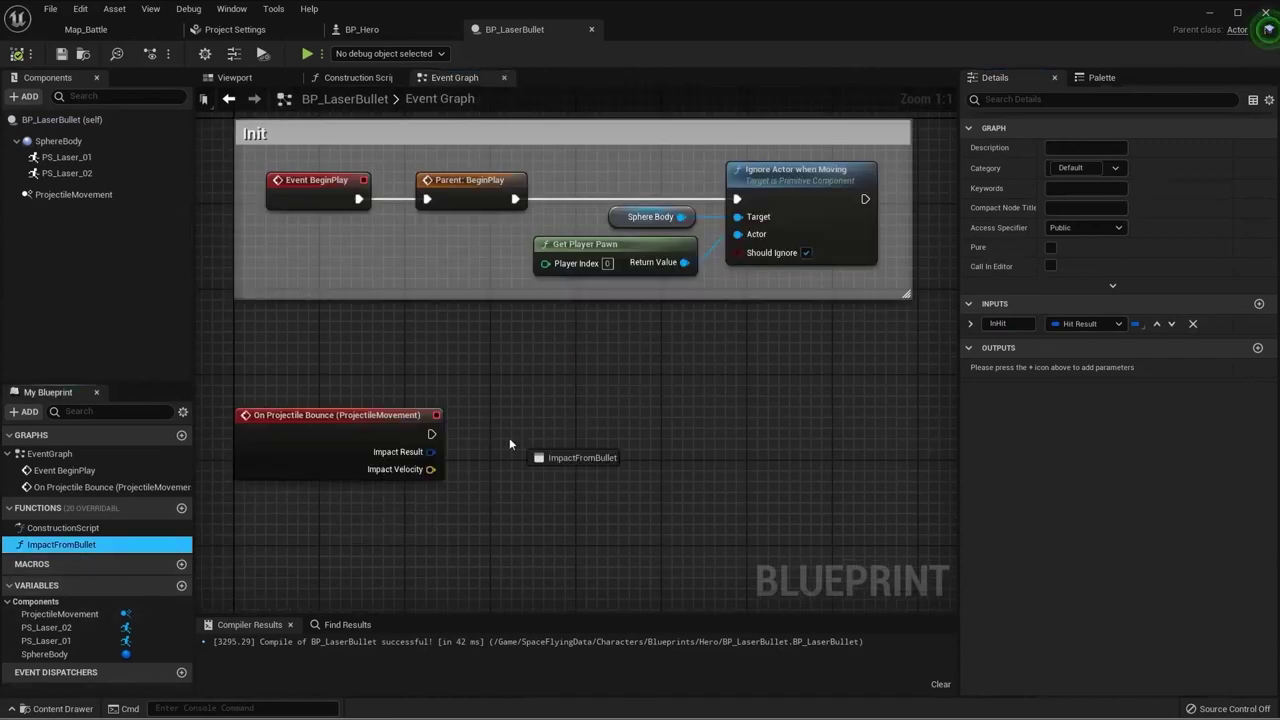
left_click_drag(423, 452, 521, 514)
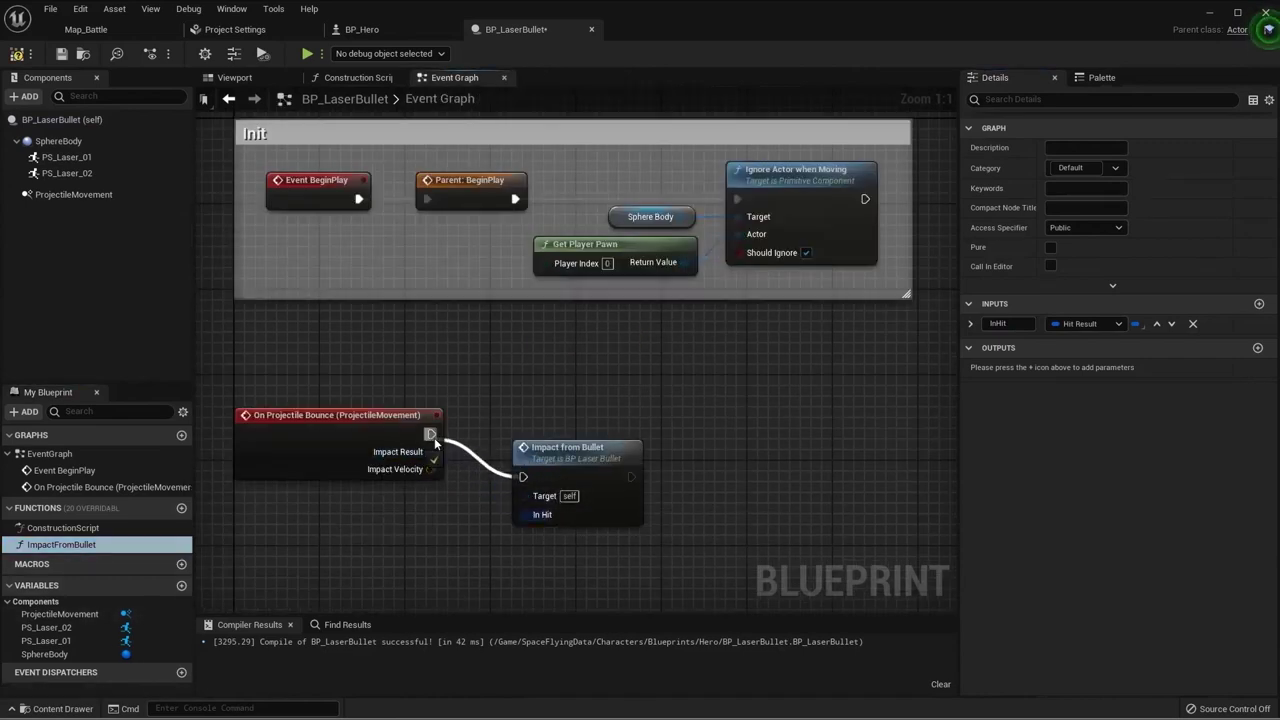
left_click_drag(431, 434, 523, 477)
left_click_drag(578, 451, 555, 409)
Step: Wrap the bounce event and the Impact from Bullet call in a comment titled 'Hit'
left_click_drag(650, 510, 306, 364)
type("c")
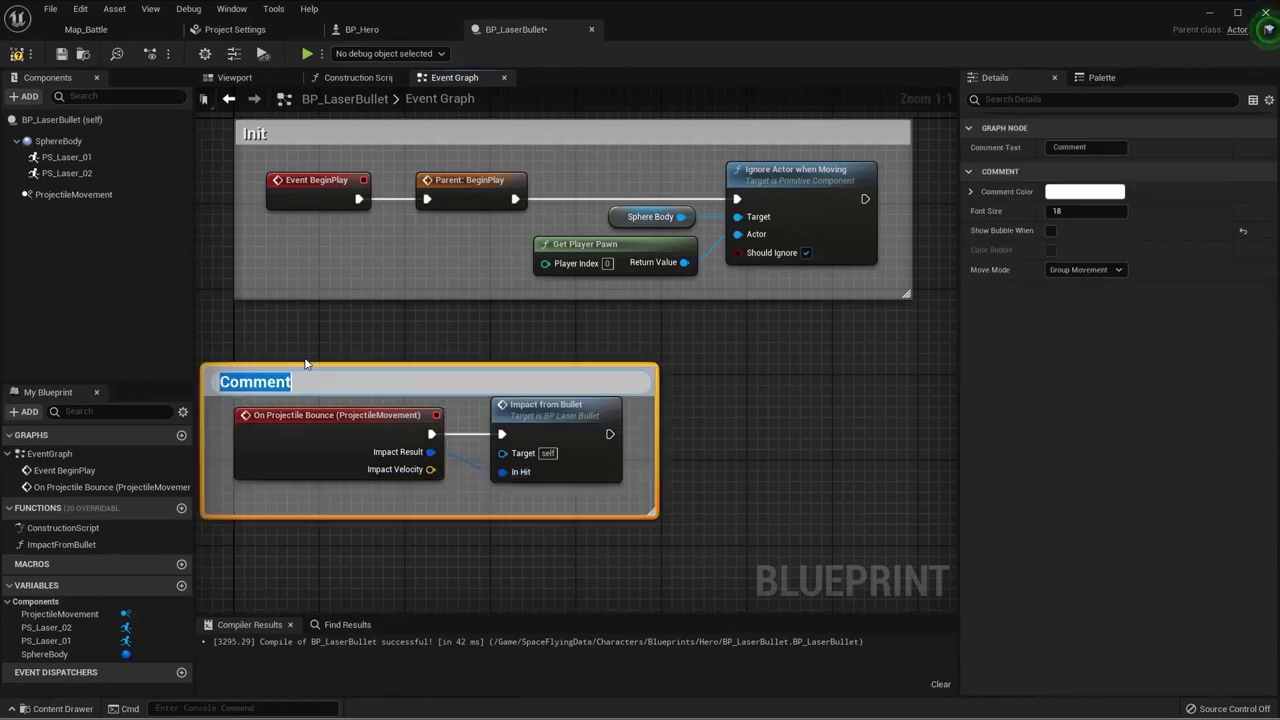
type("Hiot")
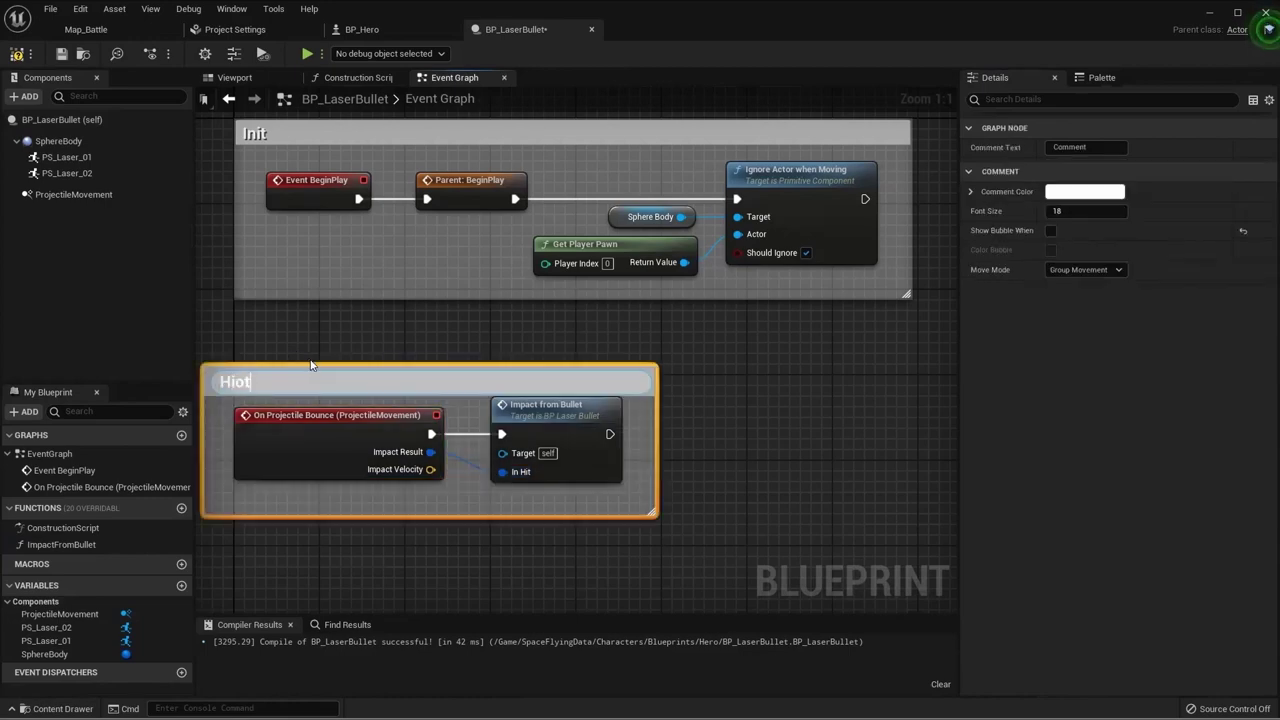
key("BackSpace")
key("BackSpace")
type("t")
left_click(530, 535)
mouse_move(399, 367)
left_mouse_down()
mouse_move(421, 378)
mouse_move(434, 358)
left_mouse_up()
left_click(767, 442)
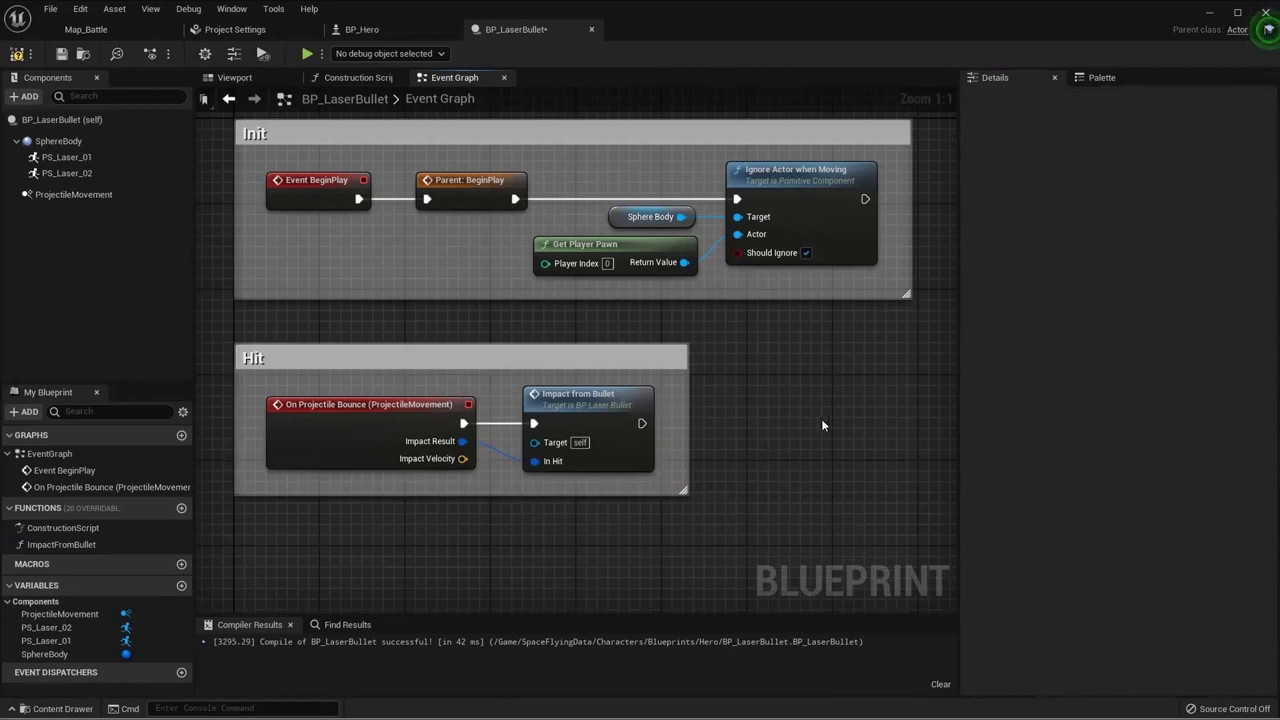
Step: Inside Impact from Bullet, add a Break Hit Result node fed by In Hit
double_click(620, 420)
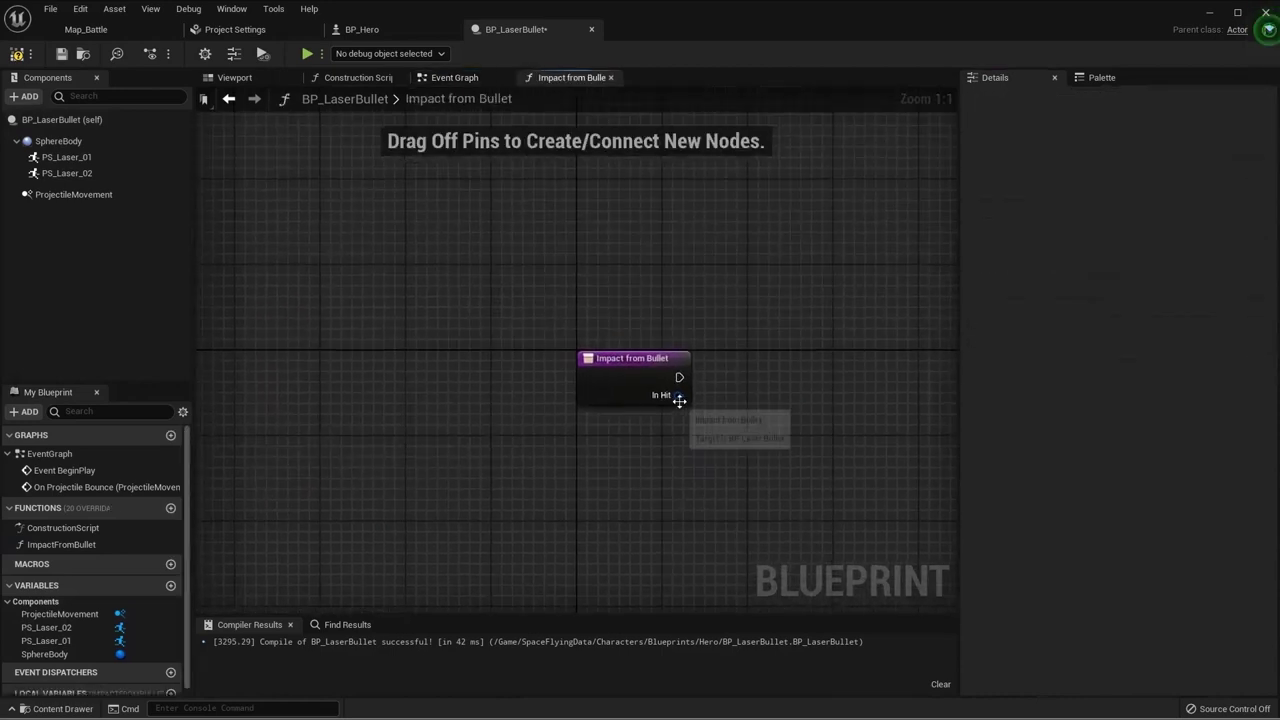
left_click_drag(677, 395, 759, 472)
type("bre")
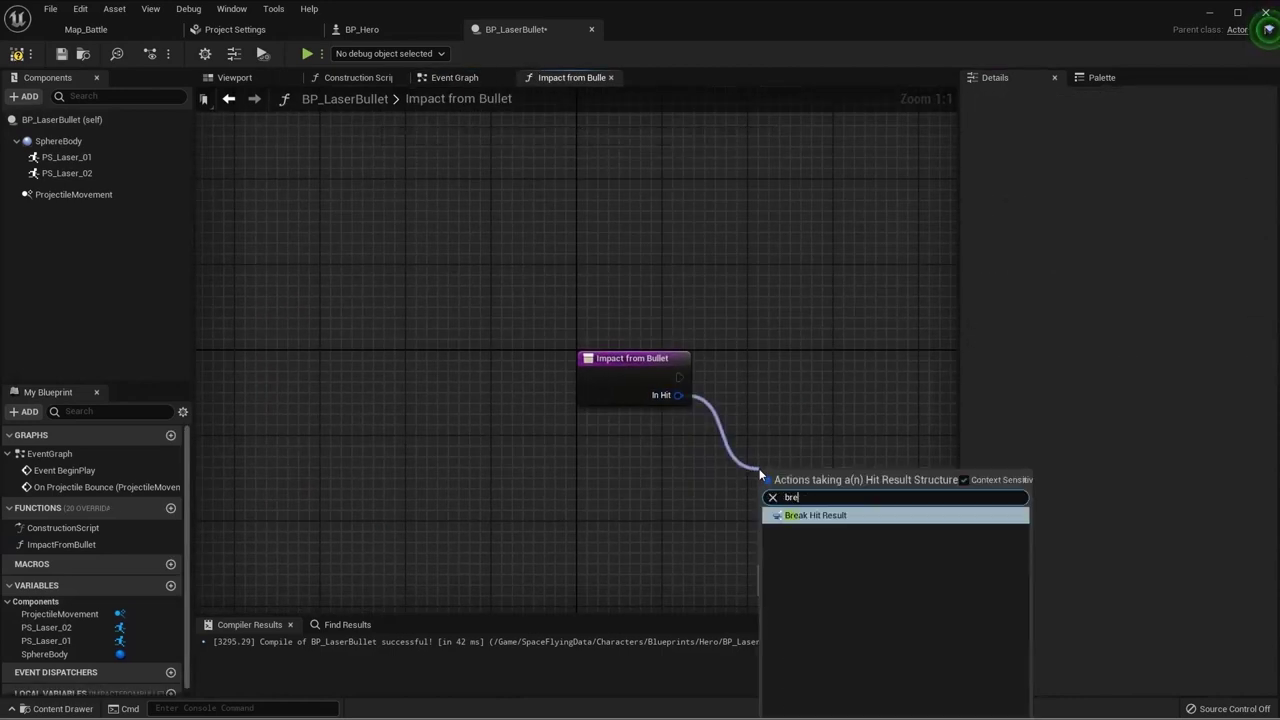
left_click(851, 516)
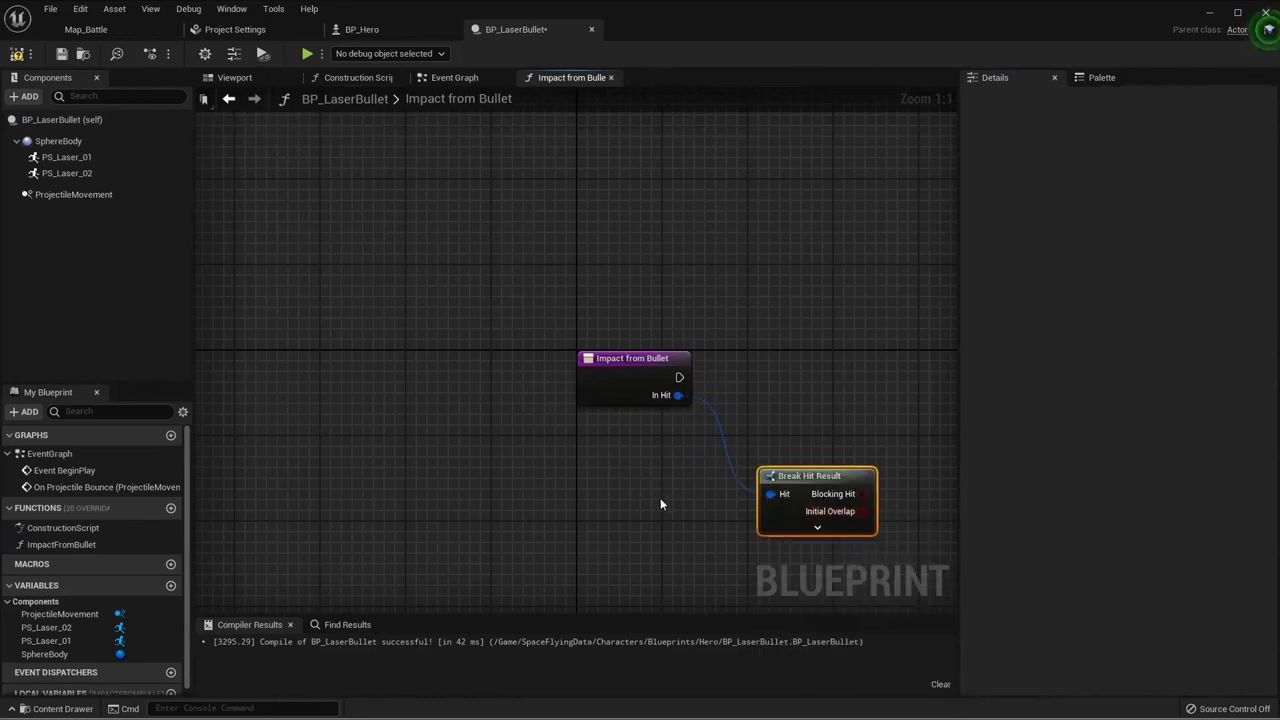
right_click_drag(806, 509, 560, 513)
left_click(566, 517)
left_click_drag(552, 500, 542, 425)
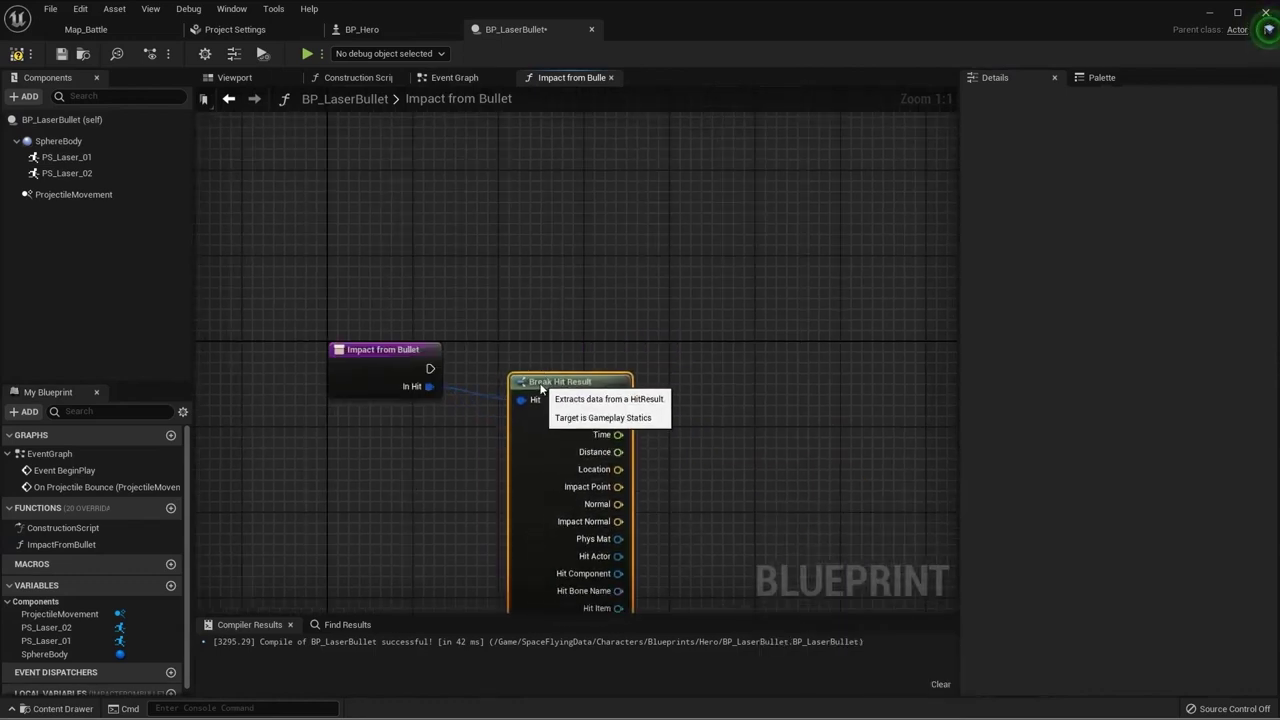
right_click_drag(421, 451, 373, 333)
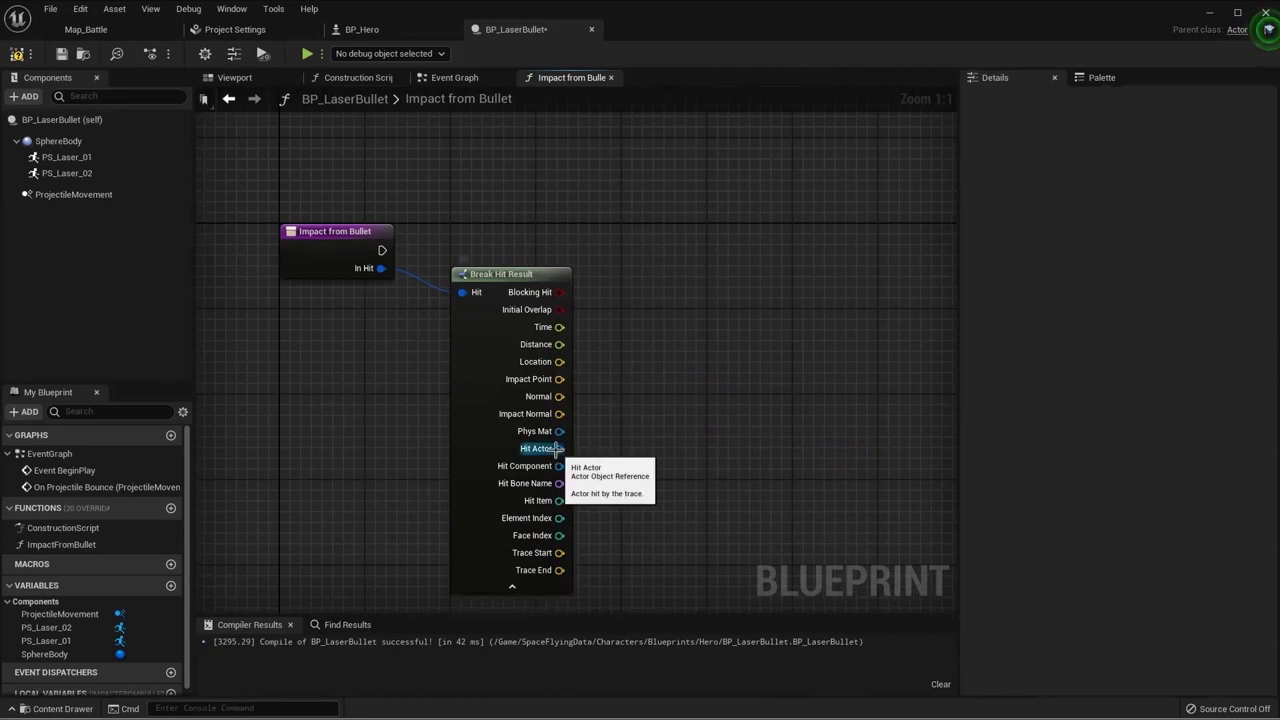
Step: Add Apply Damage fed by Hit Actor, run it from the function entry, and align the nodes
left_click_drag(559, 448, 689, 398)
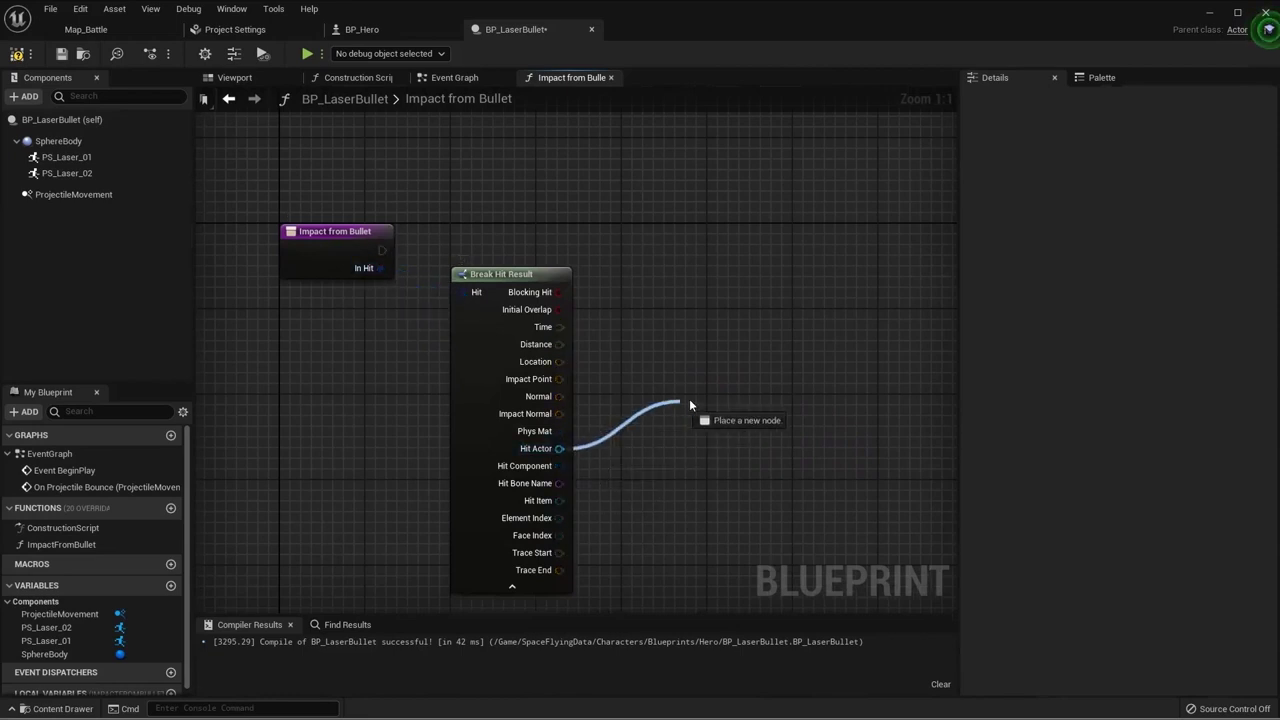
type("damage")
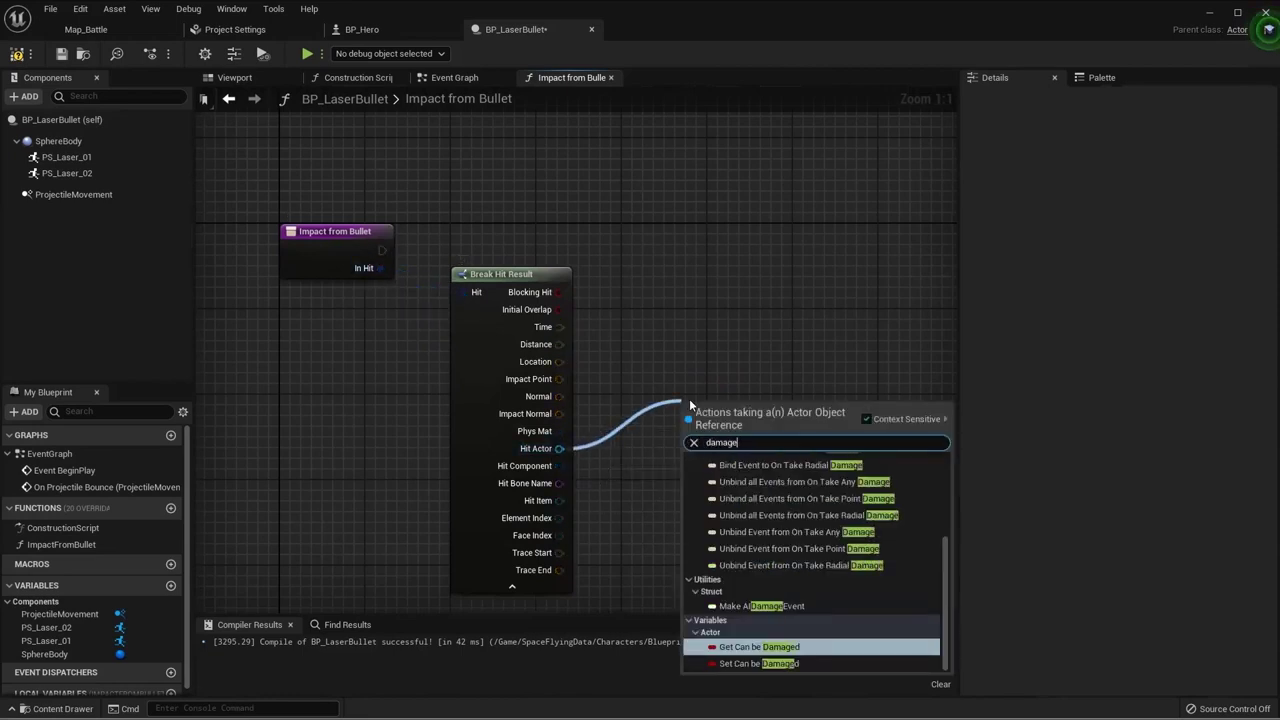
scroll(810, 620, "up", 5)
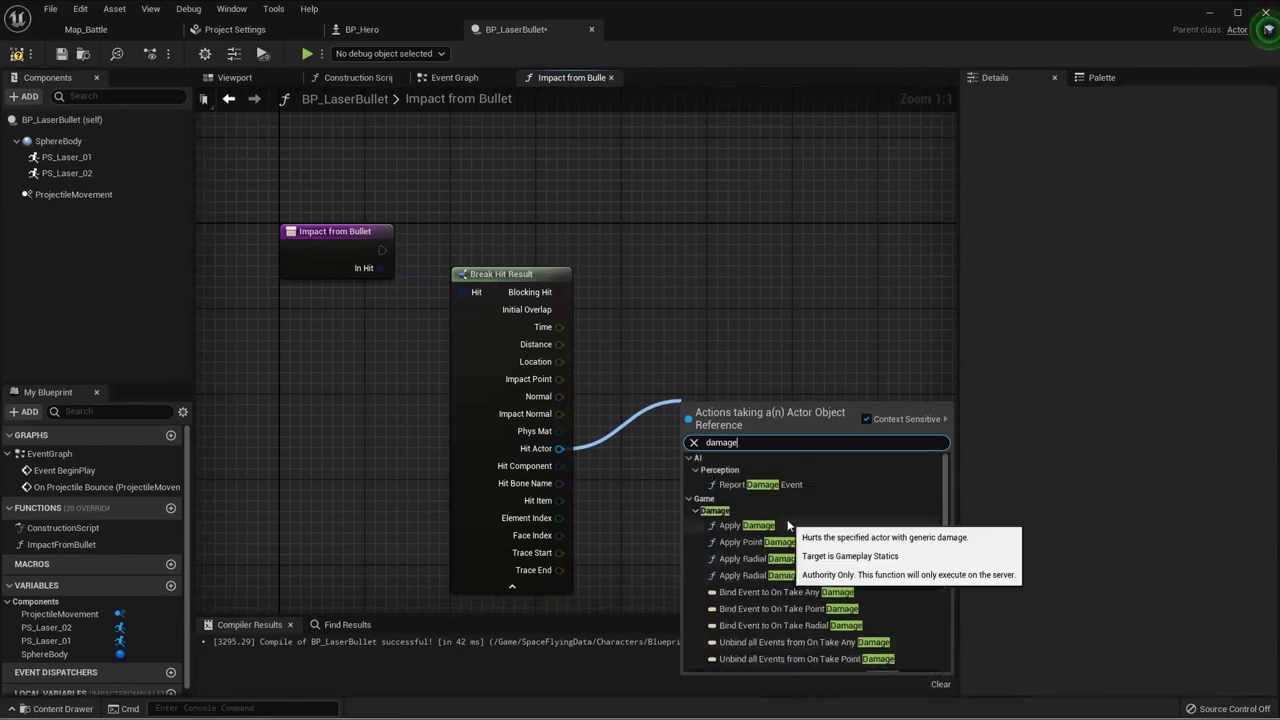
left_click(771, 525)
left_click_drag(740, 413, 736, 270)
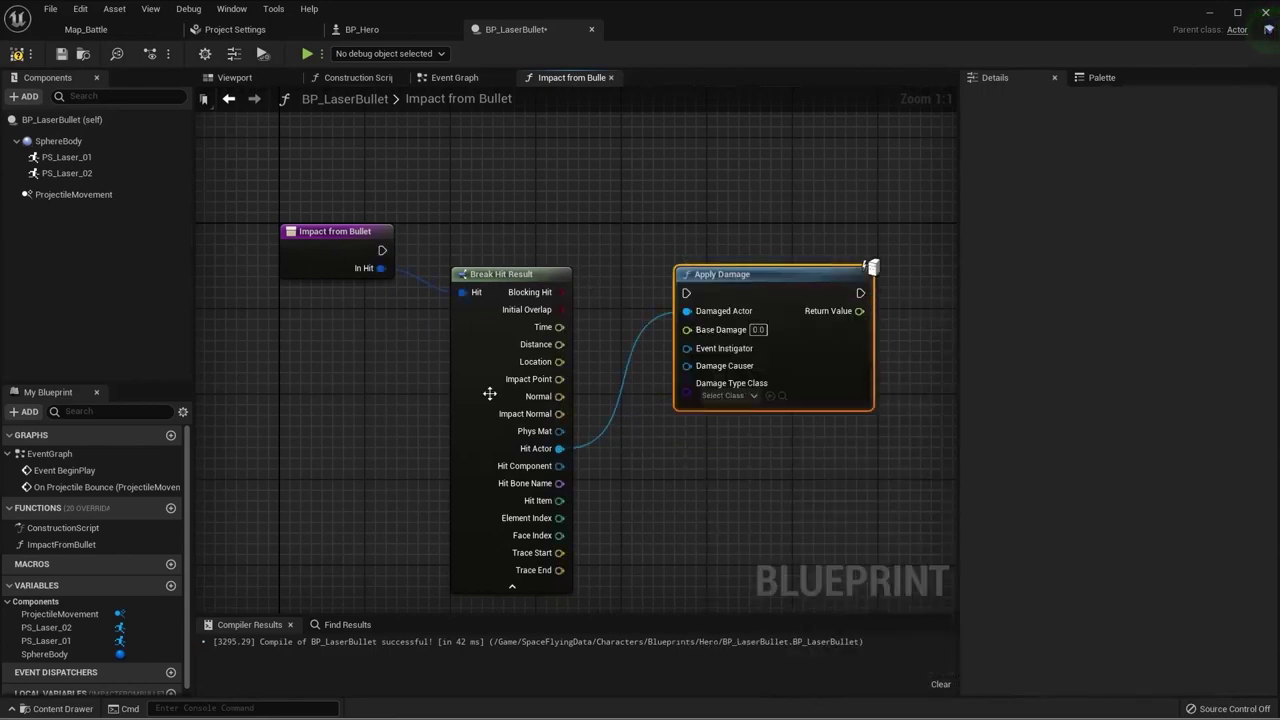
left_click(512, 586)
mouse_move(340, 304)
left_mouse_down()
mouse_move(700, 360)
mouse_move(392, 323)
left_mouse_up()
key("ctrl+z")
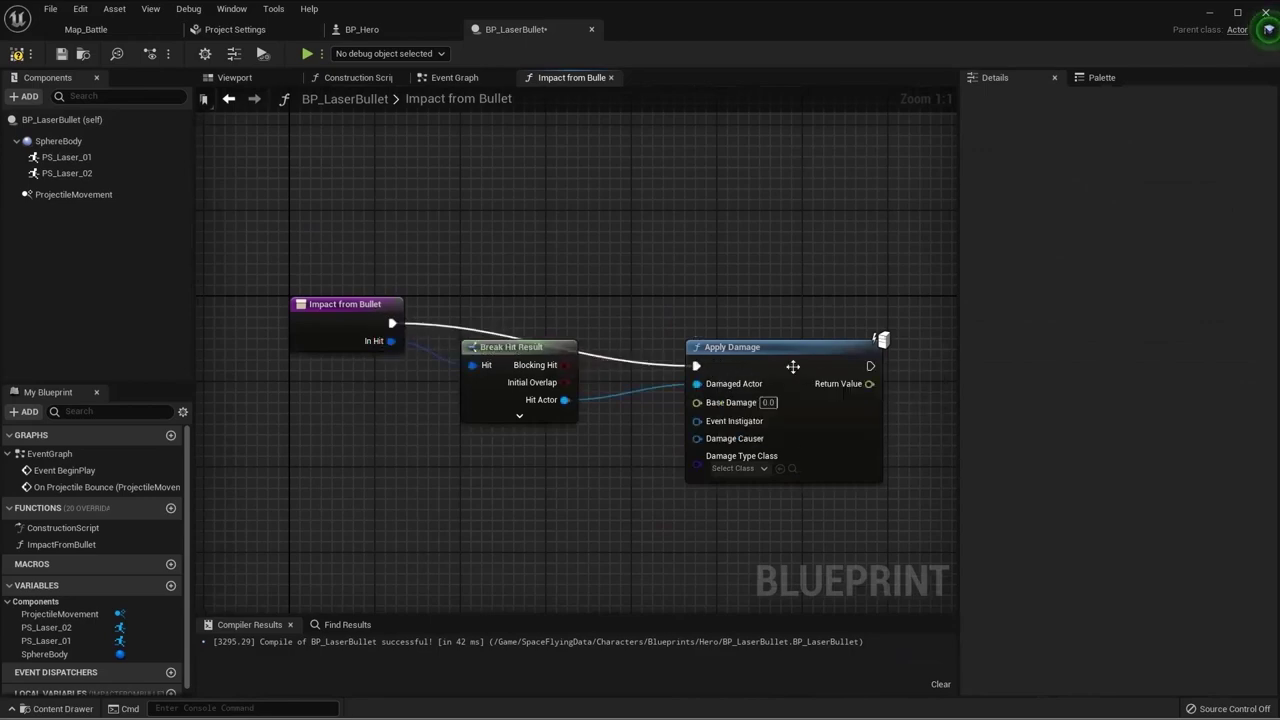
left_click_drag(779, 358, 723, 304)
left_click_drag(510, 405, 499, 394)
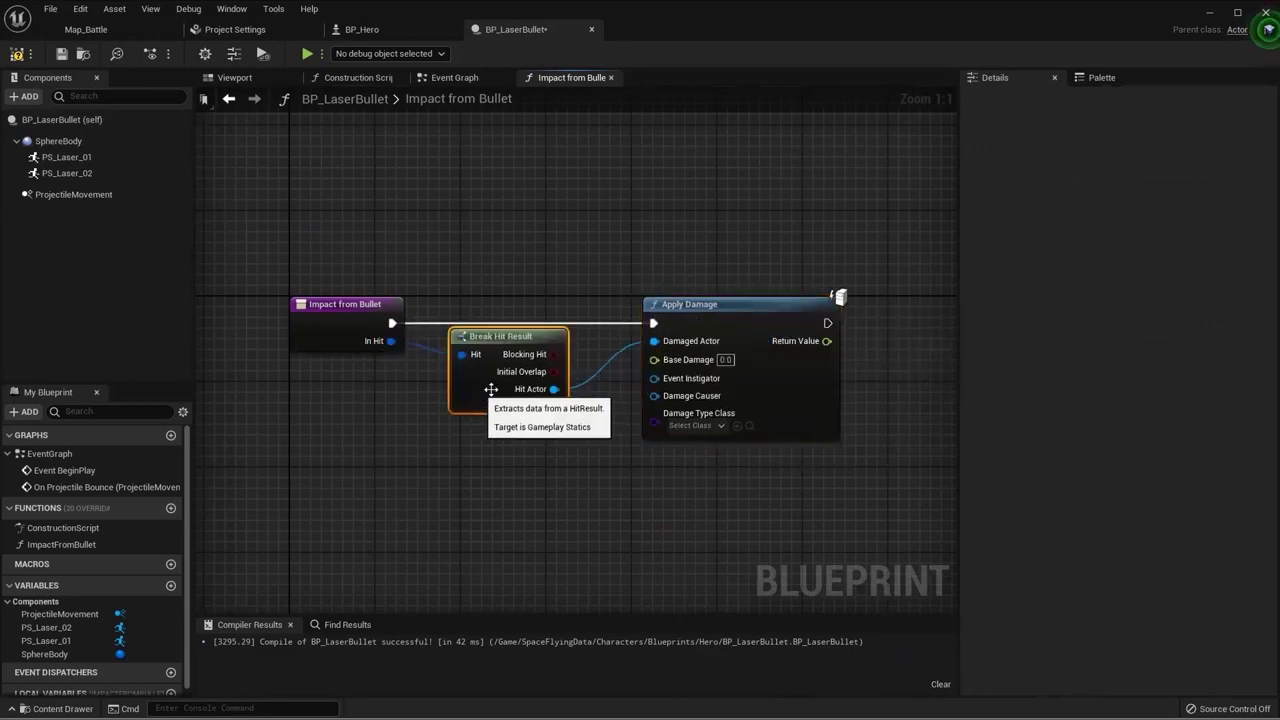
left_click_drag(747, 293, 736, 304)
left_click(744, 523)
Step: Bring Apply Damage's Event Instigator into view and pull a new connection from it
right_click_drag(744, 523, 718, 527)
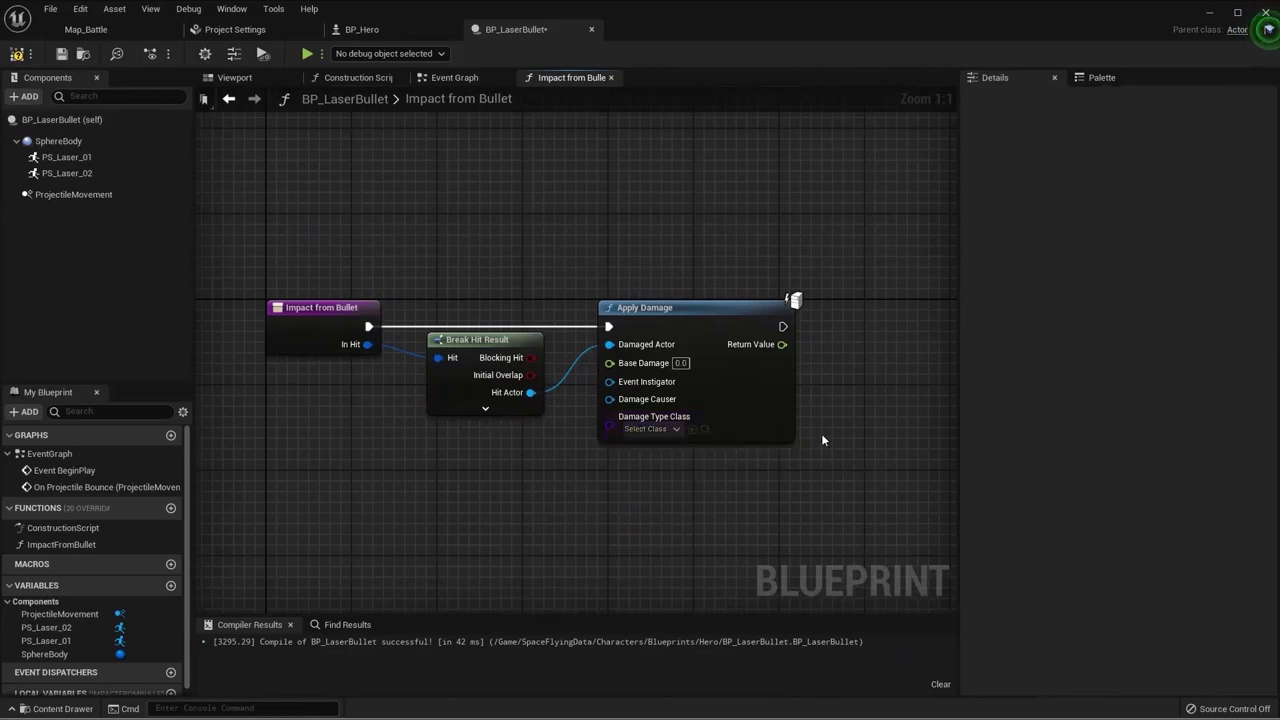
right_click_drag(821, 433, 830, 424)
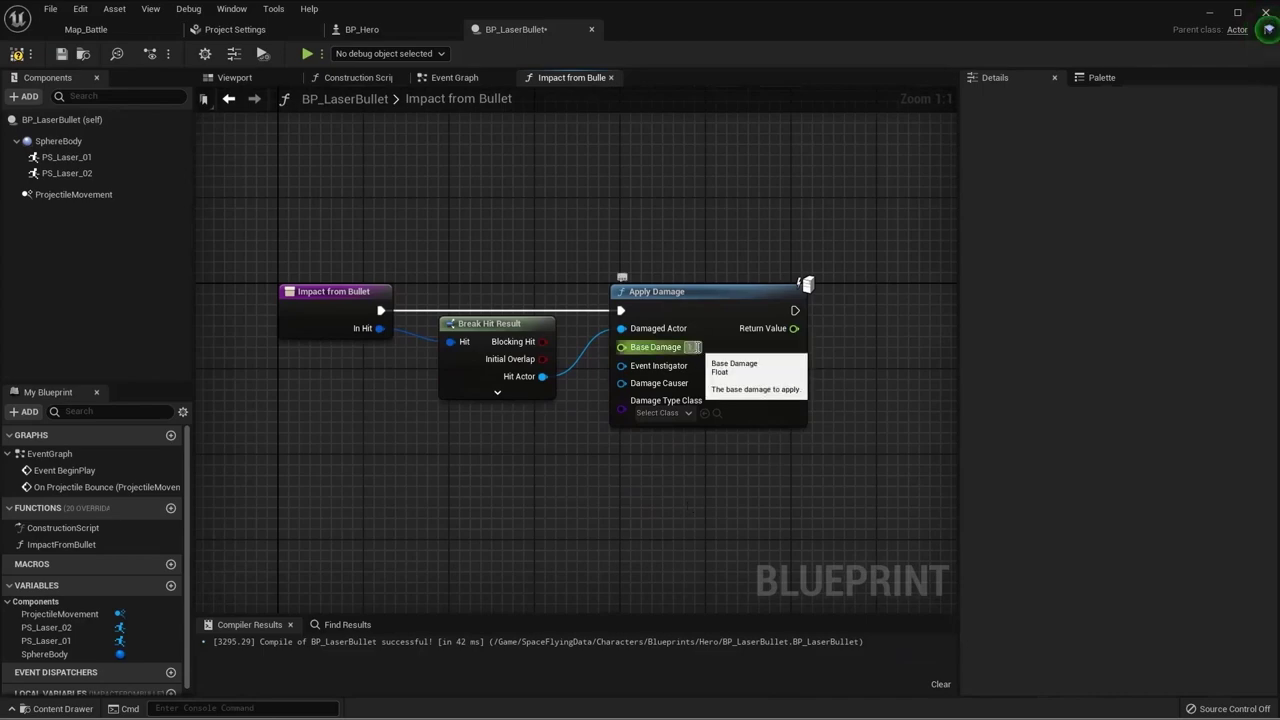
left_click_drag(585, 234, 840, 445)
left_click(760, 480)
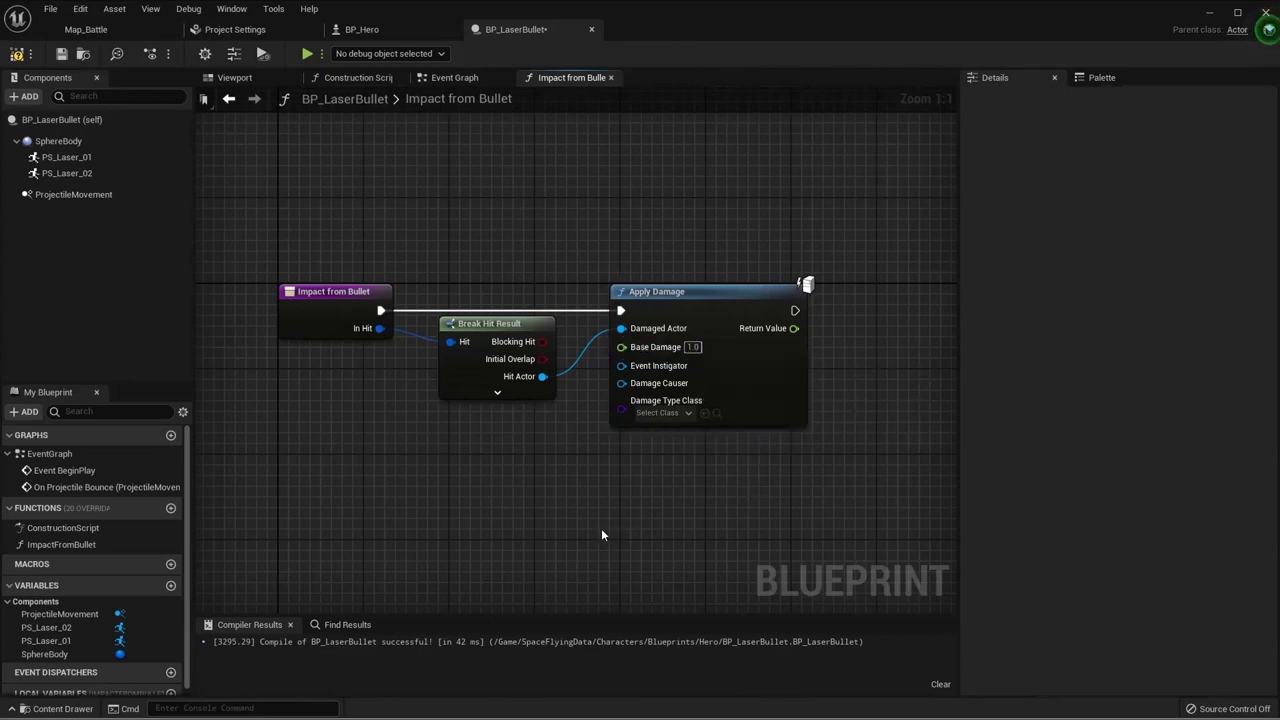
right_click_drag(601, 528, 751, 504)
left_click_drag(779, 347, 633, 485)
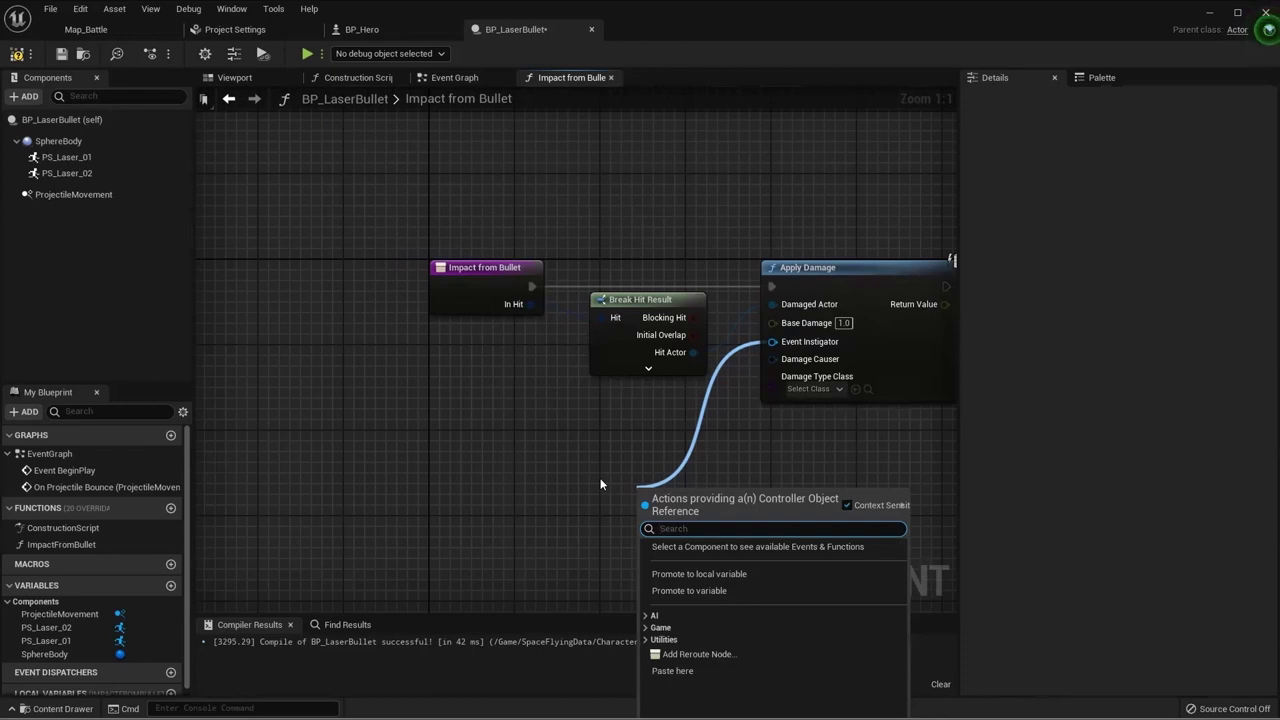
Step: Feed Event Instigator from a Get Instigator Controller node placed below Break Hit Result
type("get")
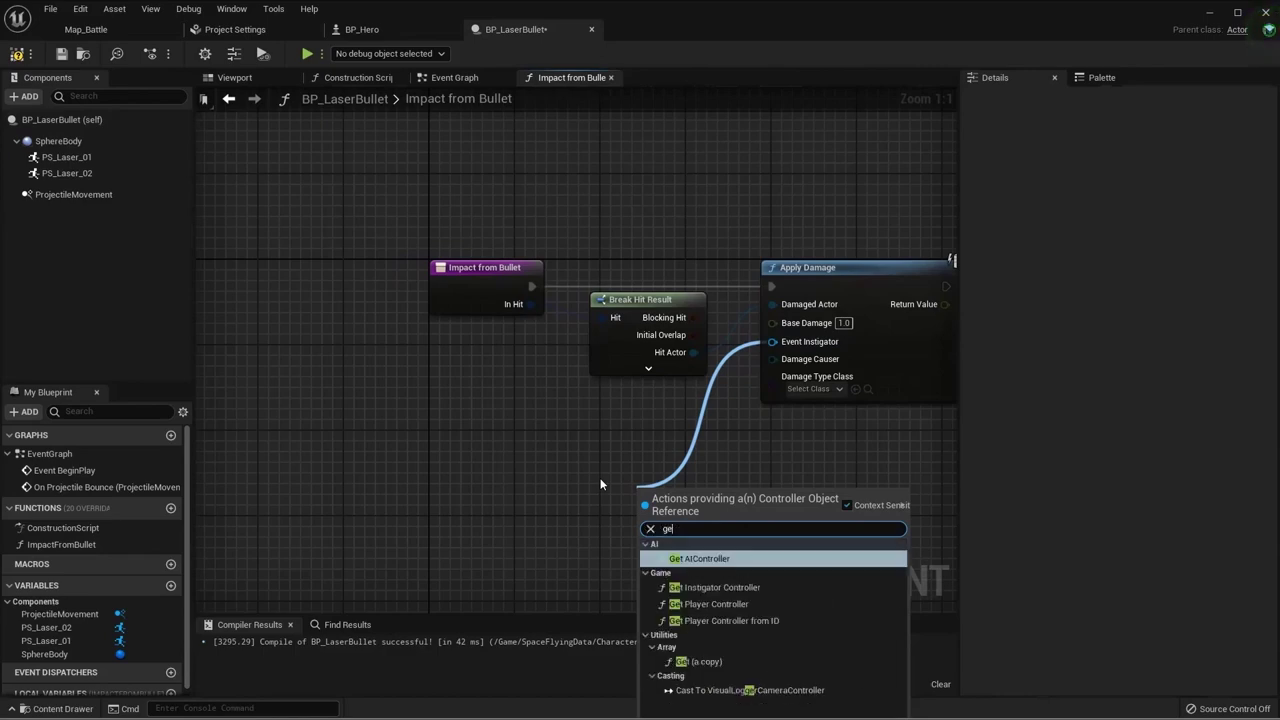
type(" insti")
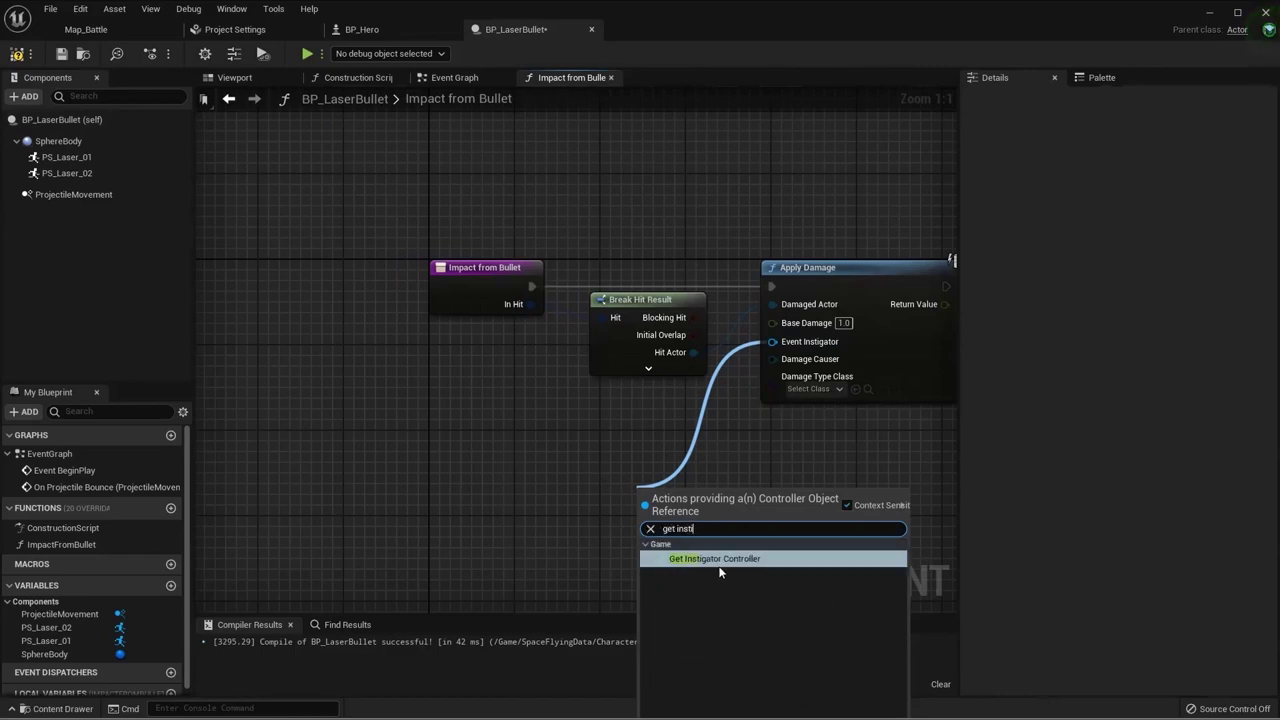
left_click(720, 559)
left_click_drag(692, 494, 618, 410)
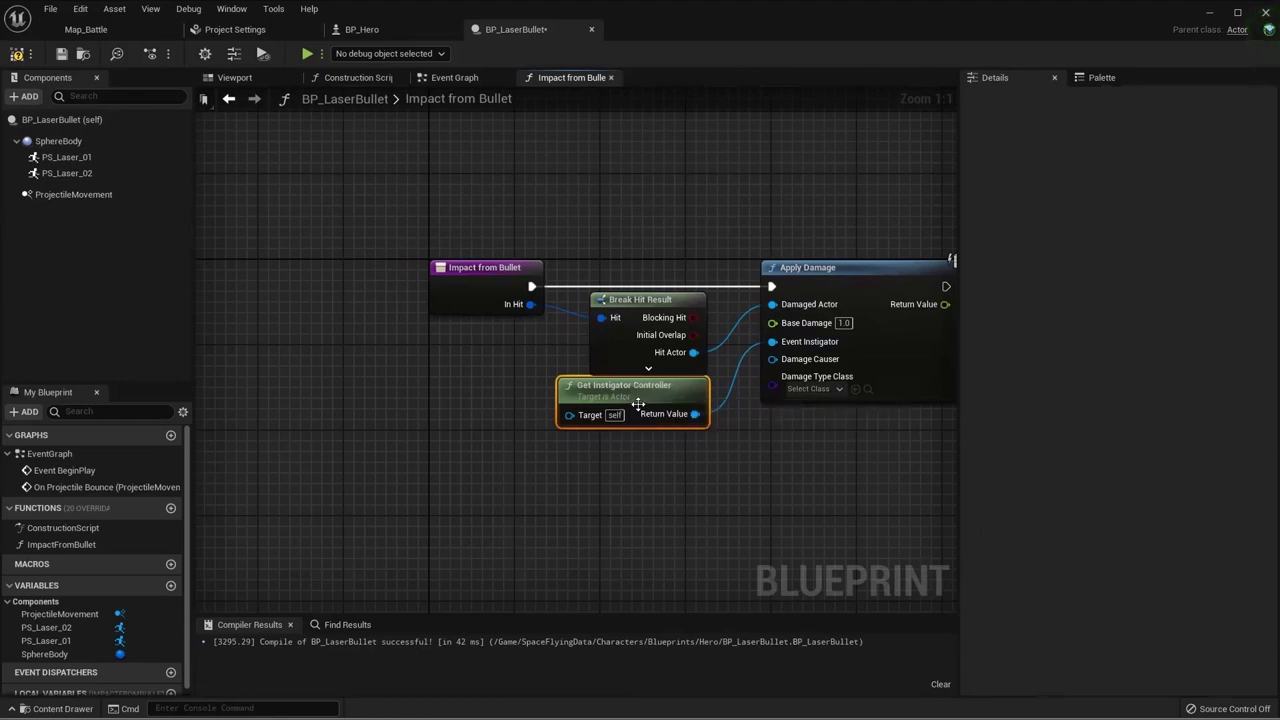
left_click(677, 472)
right_click_drag(677, 472, 667, 472)
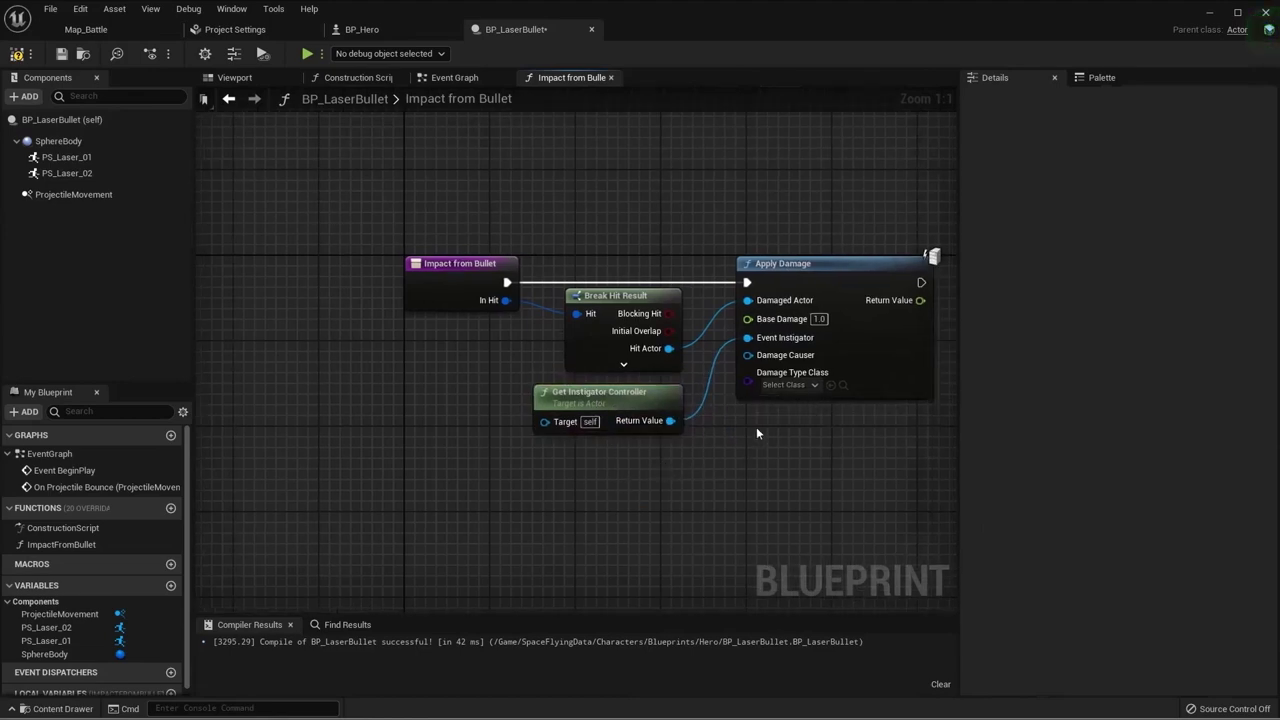
Step: Wire a Self reference into Damage Causer and arrange it beneath Get Instigator Controller
left_click_drag(748, 355, 665, 560)
type("self")
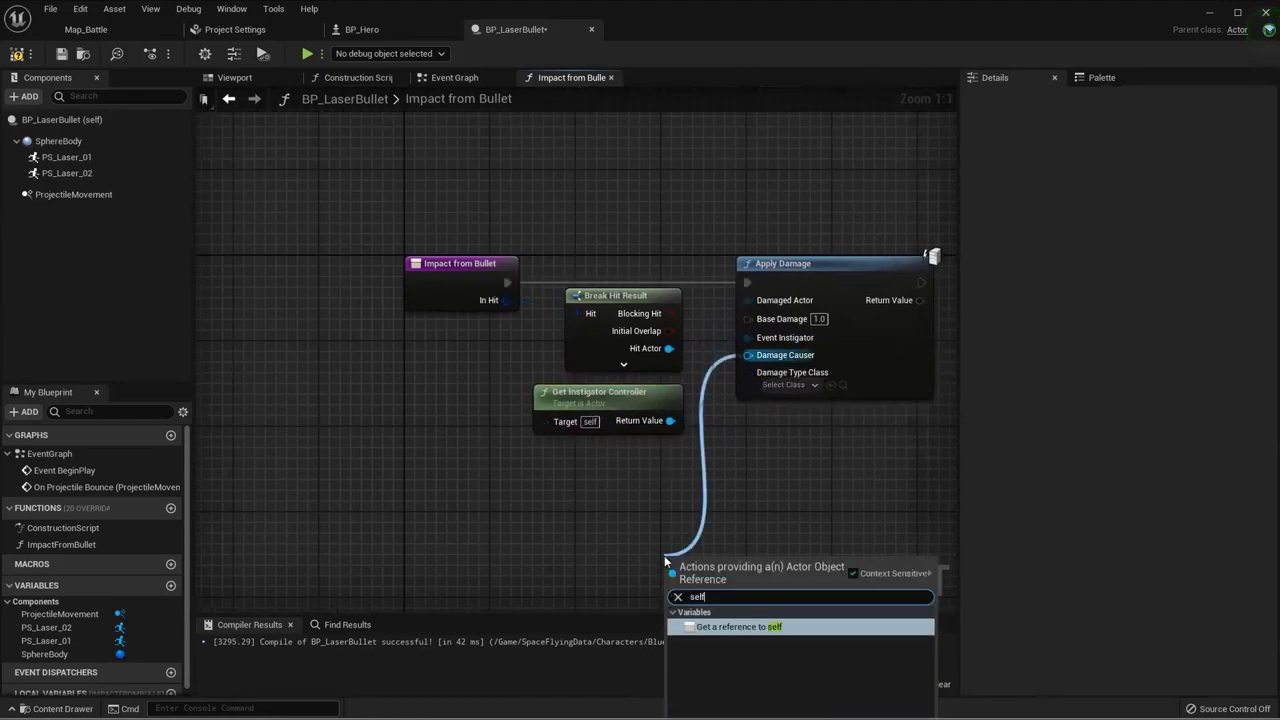
left_click(740, 626)
mouse_move(668, 563)
left_mouse_down()
mouse_move(658, 463)
mouse_move(606, 453)
left_mouse_up()
left_click(640, 493)
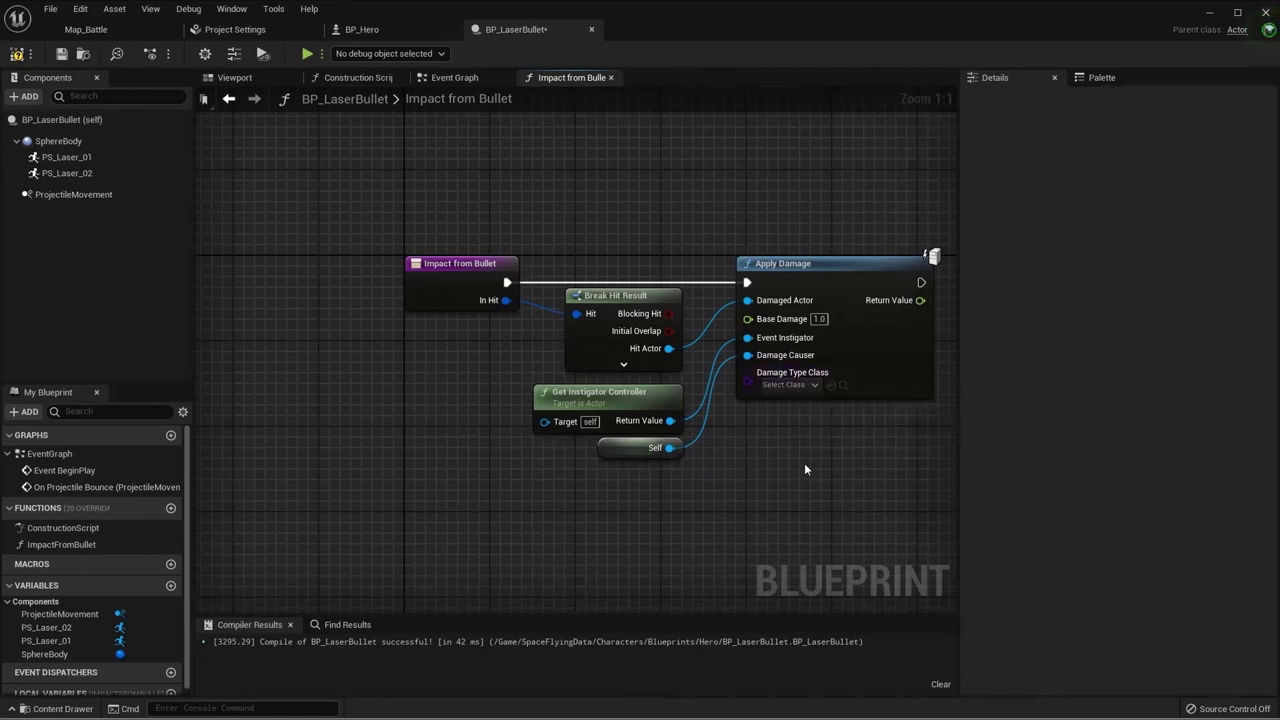
left_click_drag(605, 470, 545, 425)
left_click_drag(612, 399, 612, 388)
Step: Make room to the right of Apply Damage and pull a connection from its execution output
right_click_drag(562, 451, 288, 482)
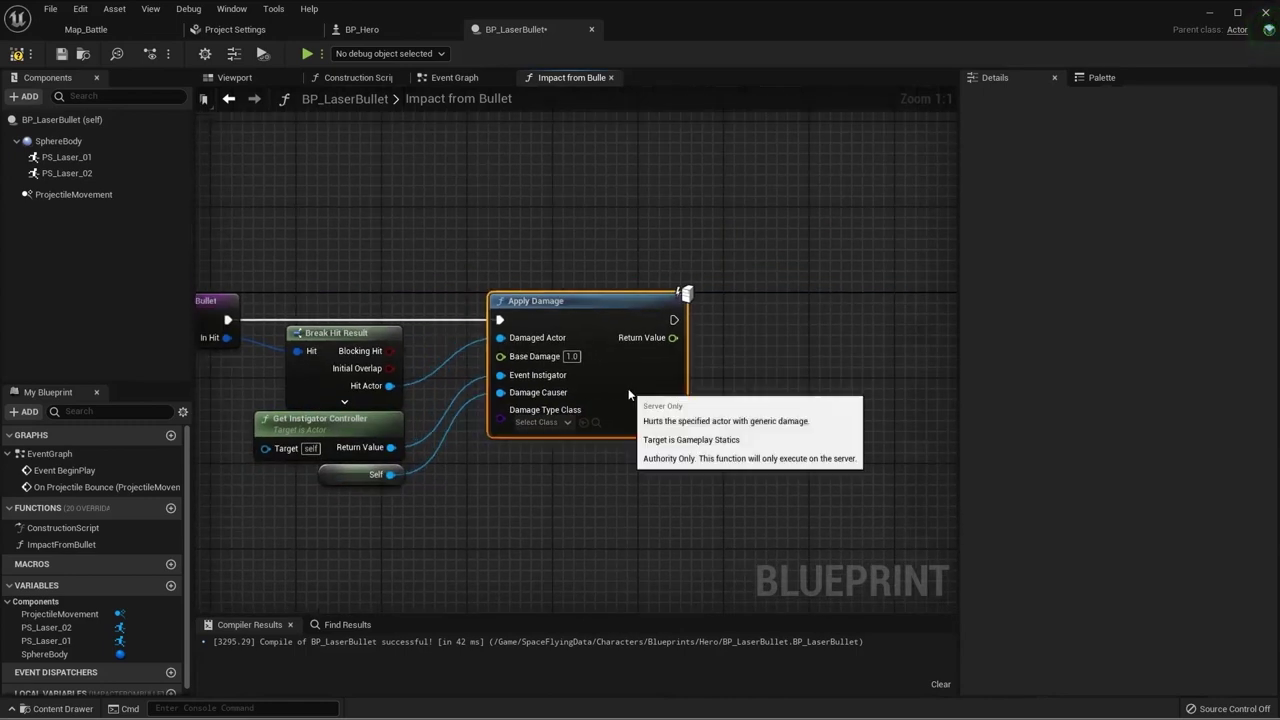
mouse_move(556, 504)
right_mouse_down()
mouse_move(601, 499)
mouse_move(500, 517)
right_mouse_up()
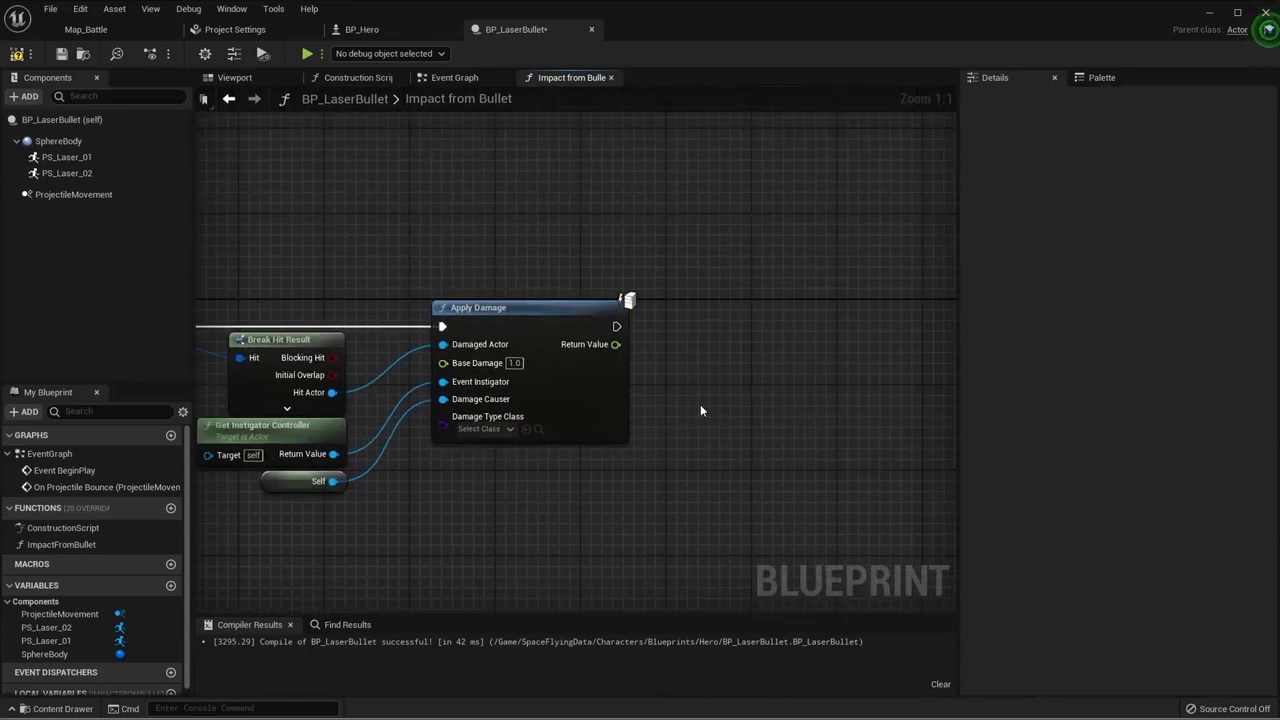
right_click_drag(700, 409, 756, 410)
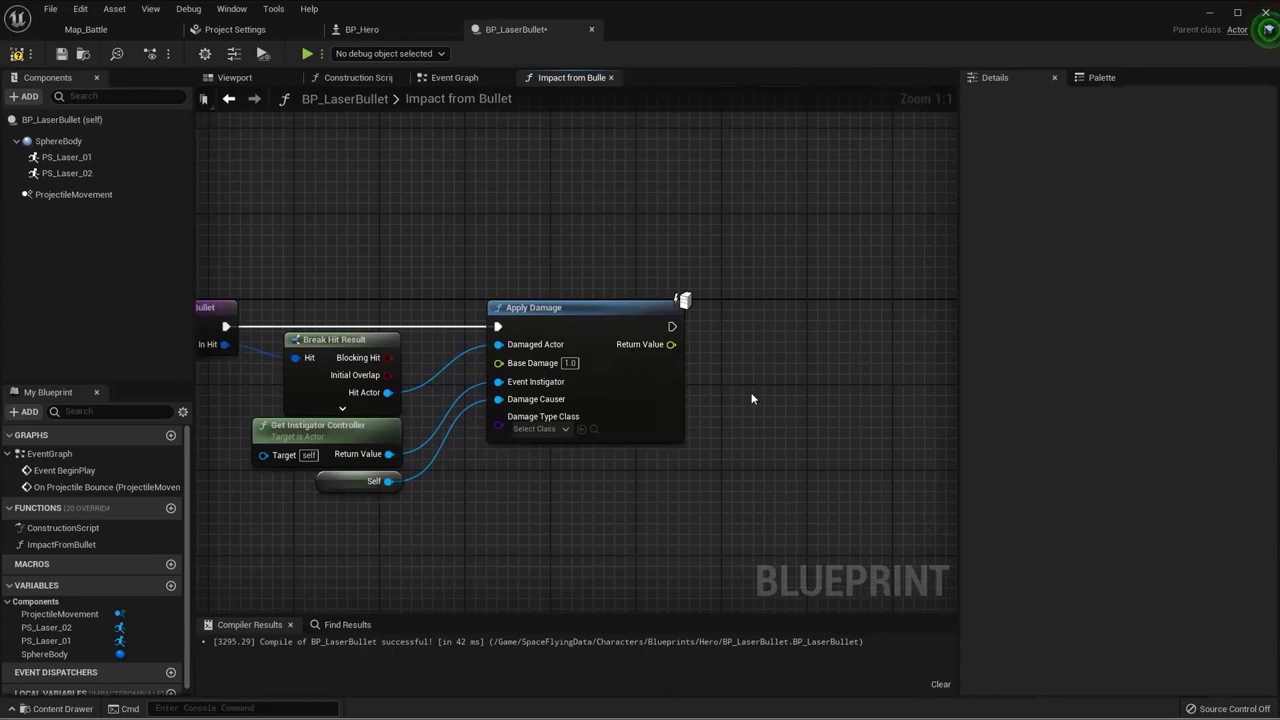
left_click_drag(671, 326, 788, 326)
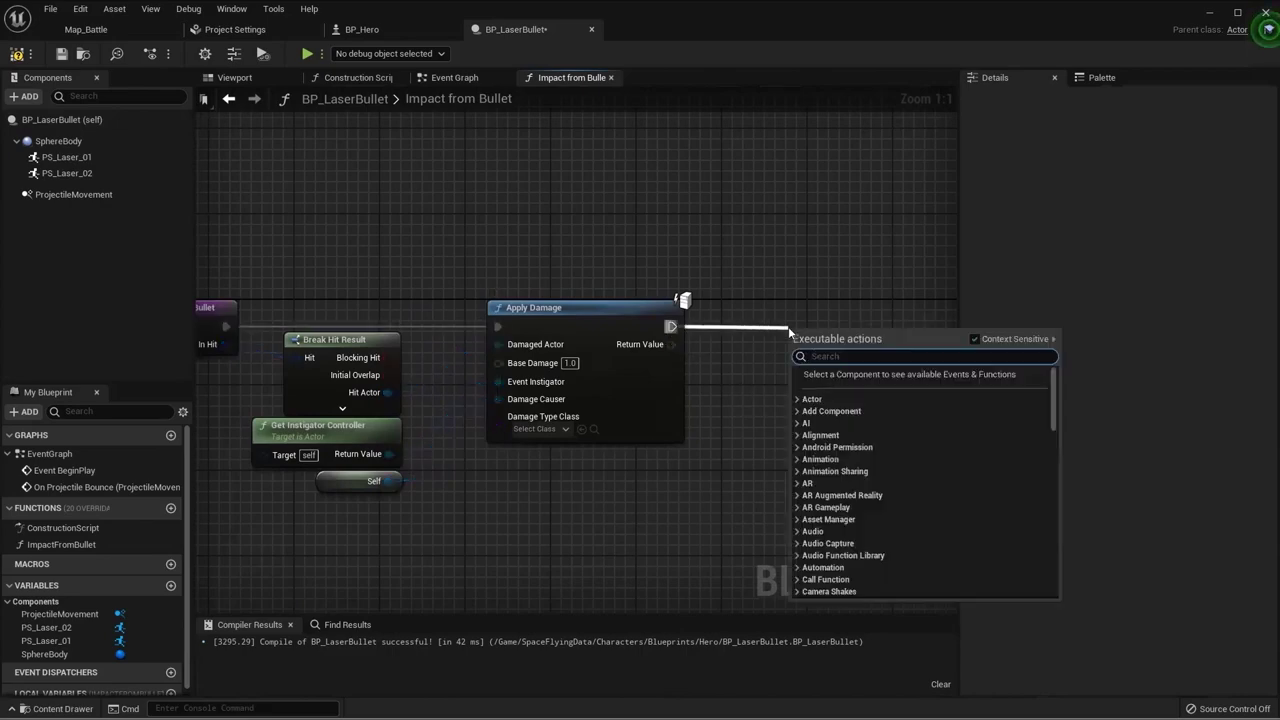
Step: Add Set Life Span with In Lifespan 0.01 after Apply Damage, then compile and save
type("set life")
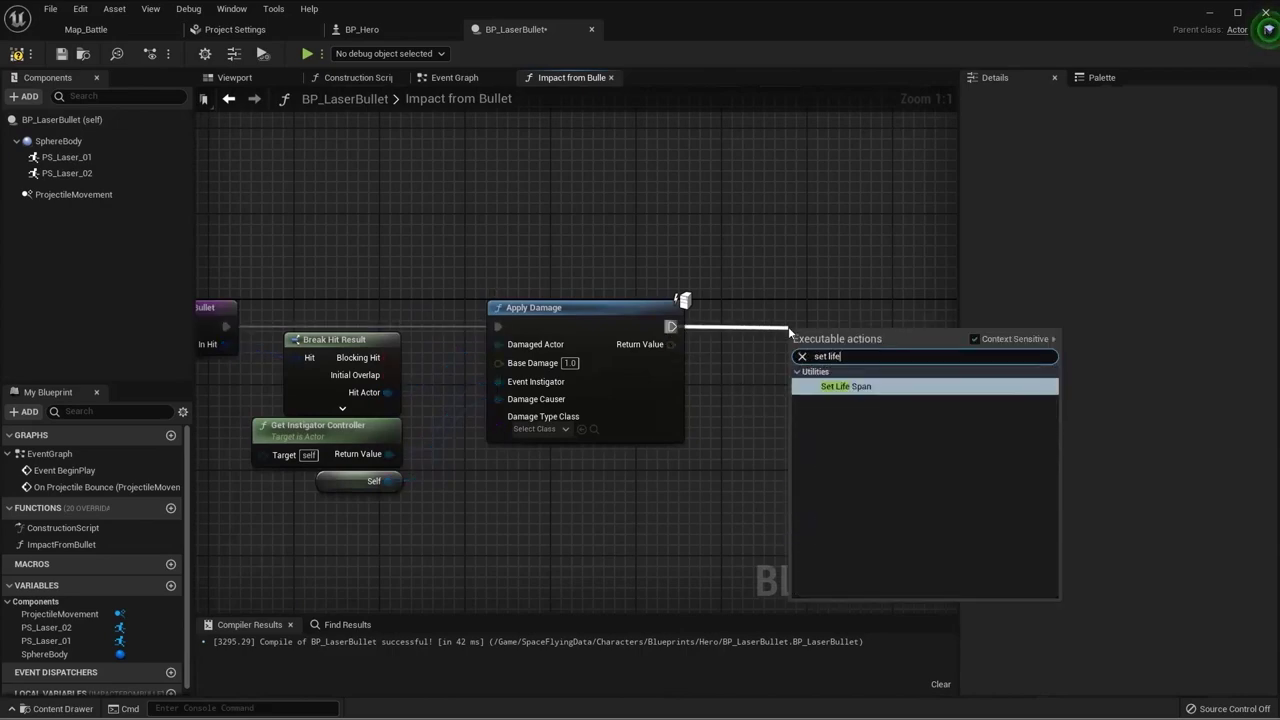
left_click(888, 388)
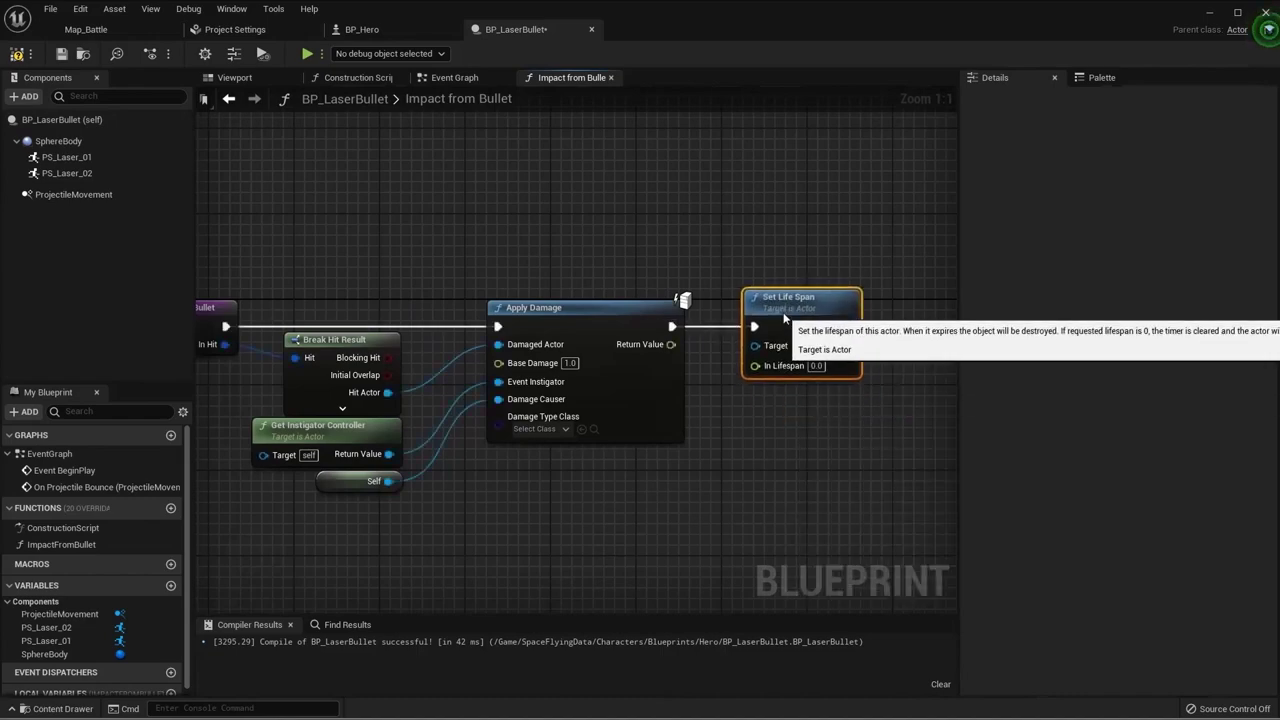
left_click(814, 366)
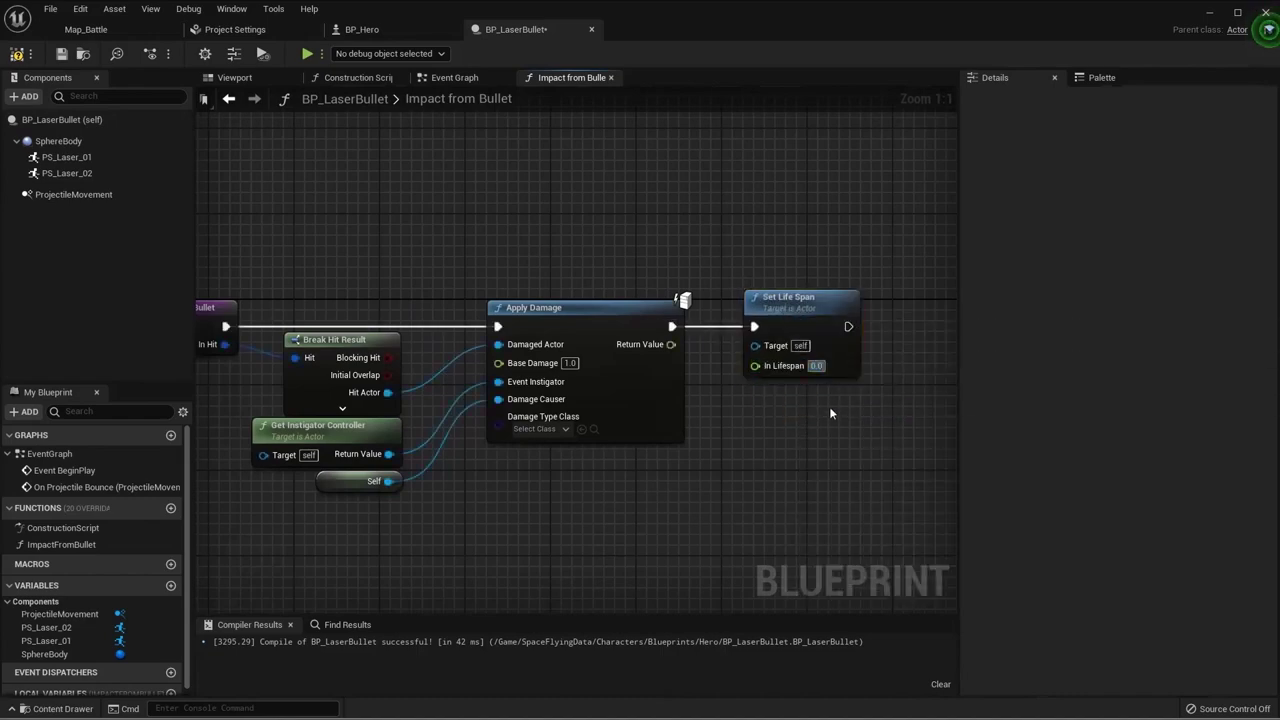
type("0.01")
key("Home")
key("F7")
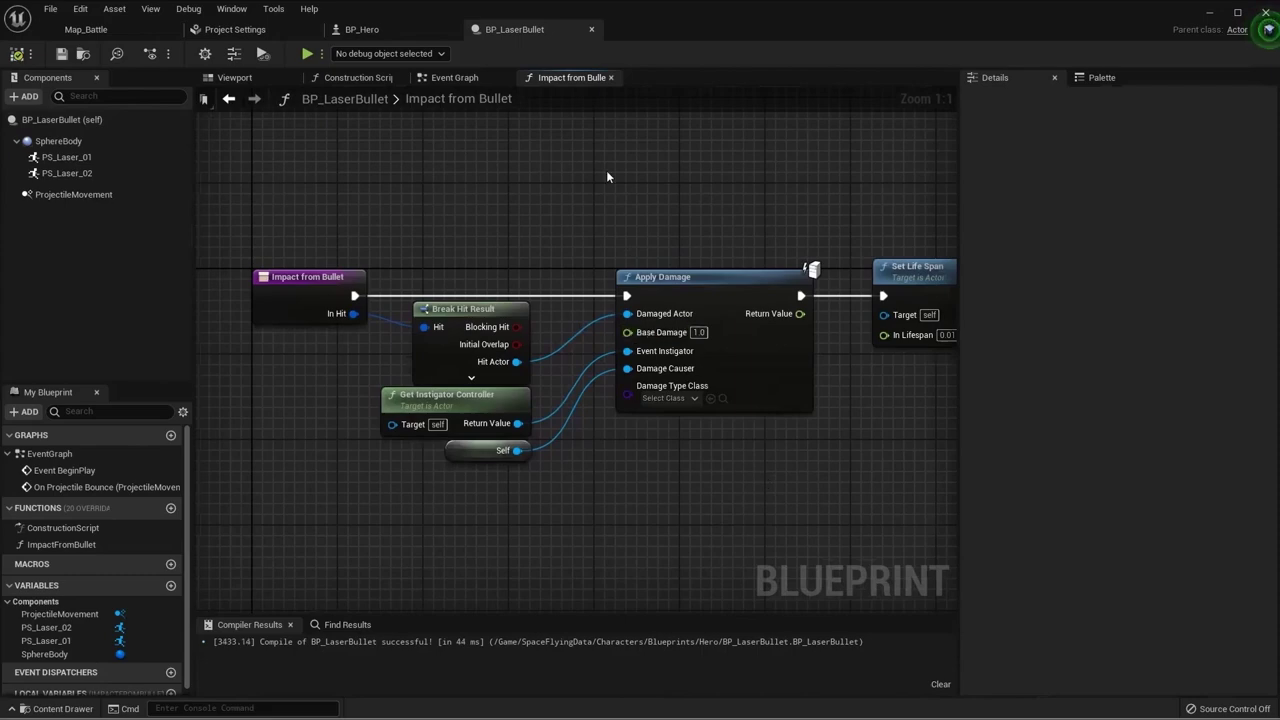
Step: Close the Impact from Bullet graph and check the ProjectileMovement component
left_click(610, 78)
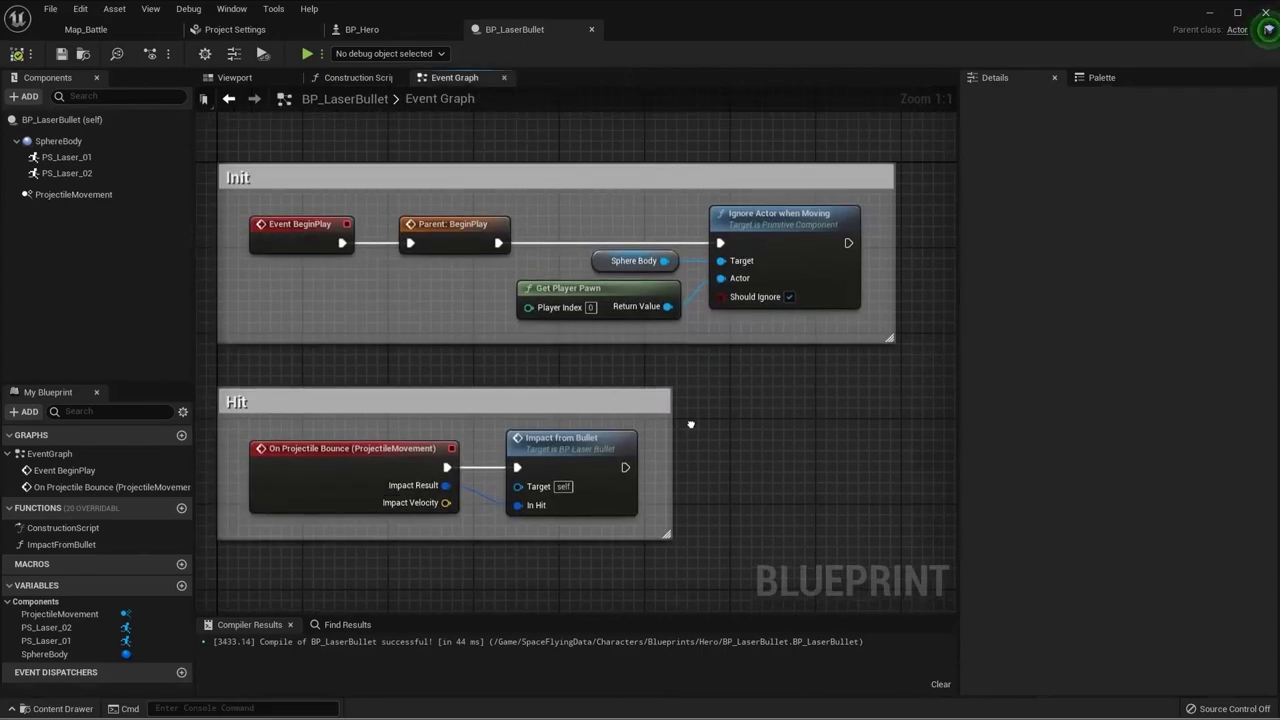
left_click(84, 197)
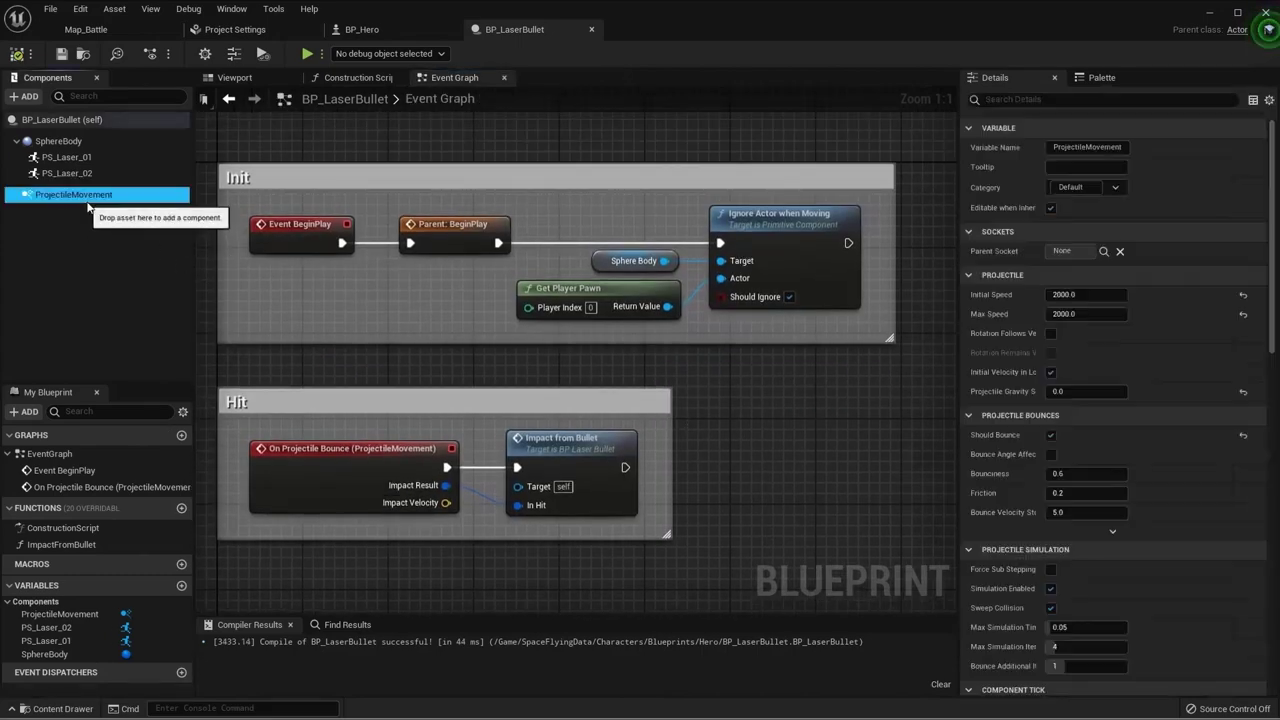
left_click(753, 407)
left_click(128, 297)
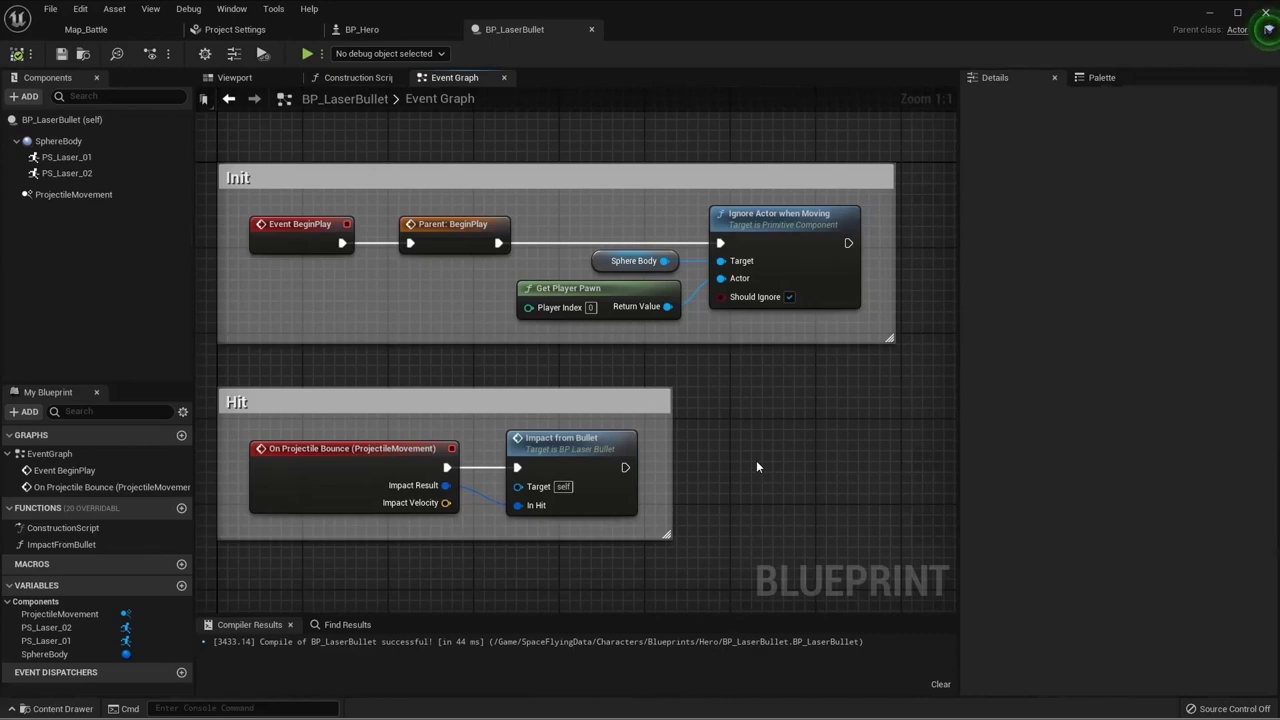
Step: Set BP_LaserBullet's Initial Life Span to 5.0, then compile and save
left_click(62, 119)
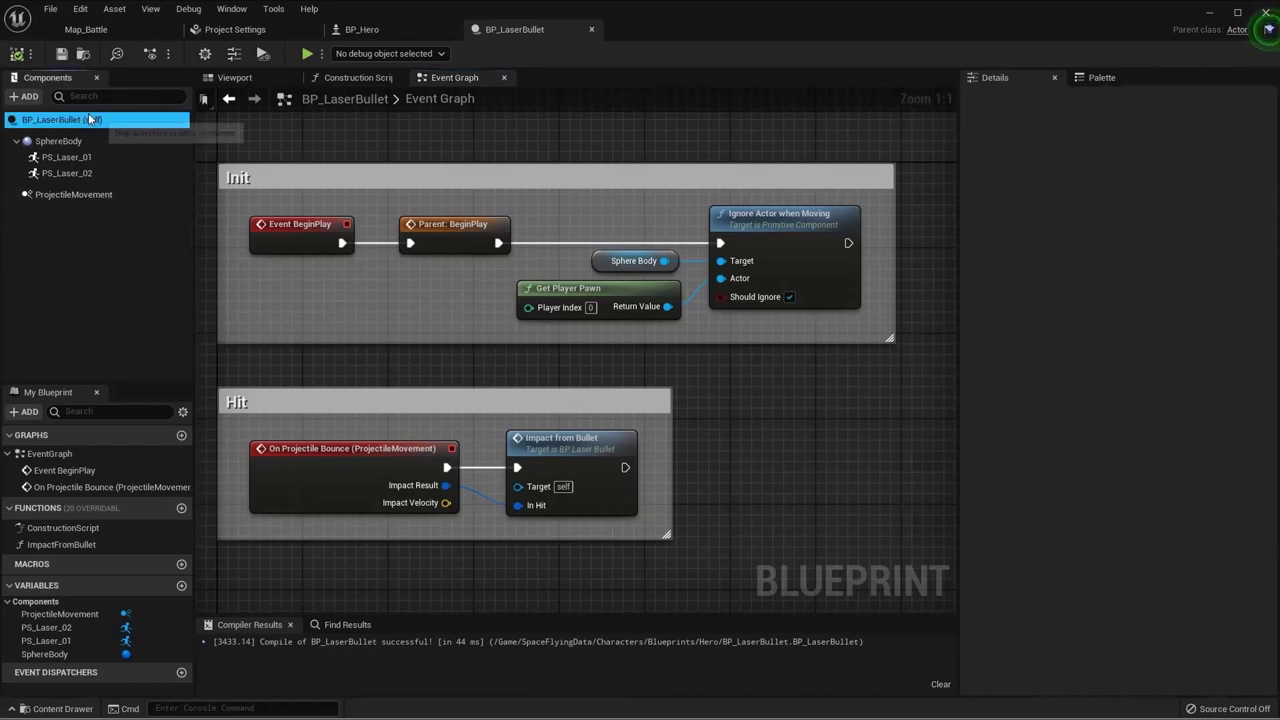
left_click(1042, 99)
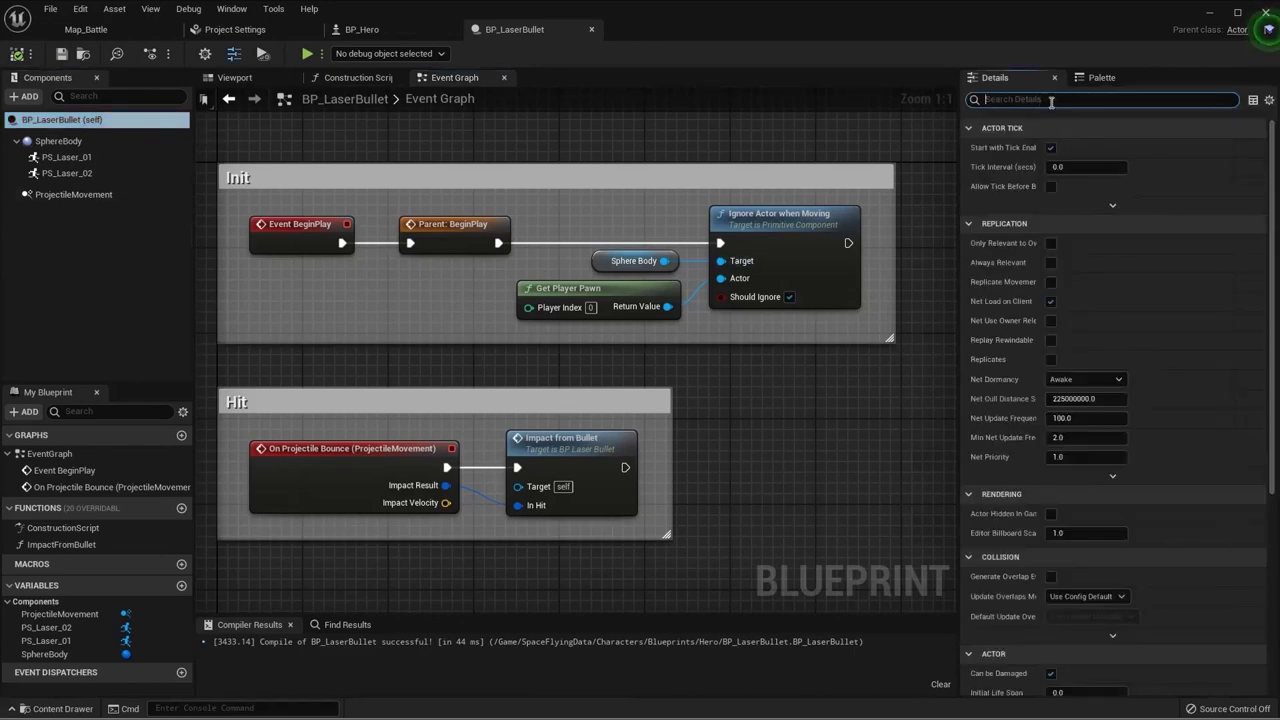
type("lif")
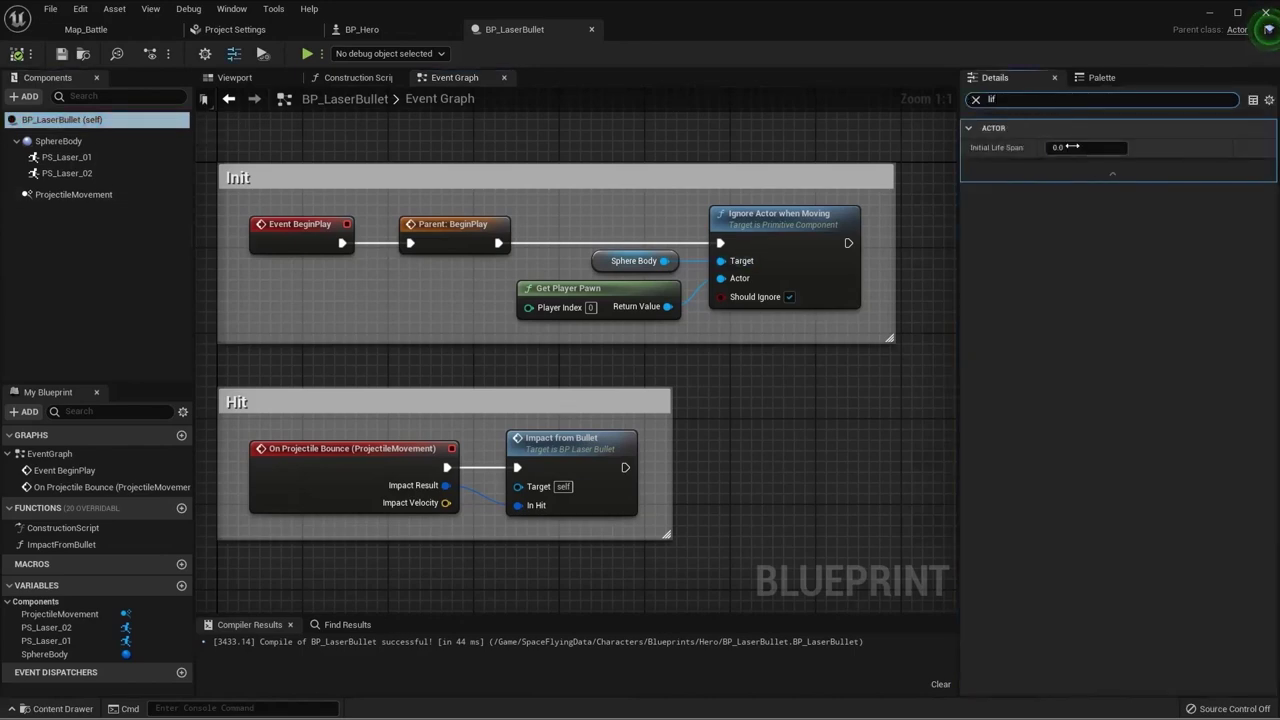
left_click(1086, 147)
type("5")
key("Return")
left_click(813, 433)
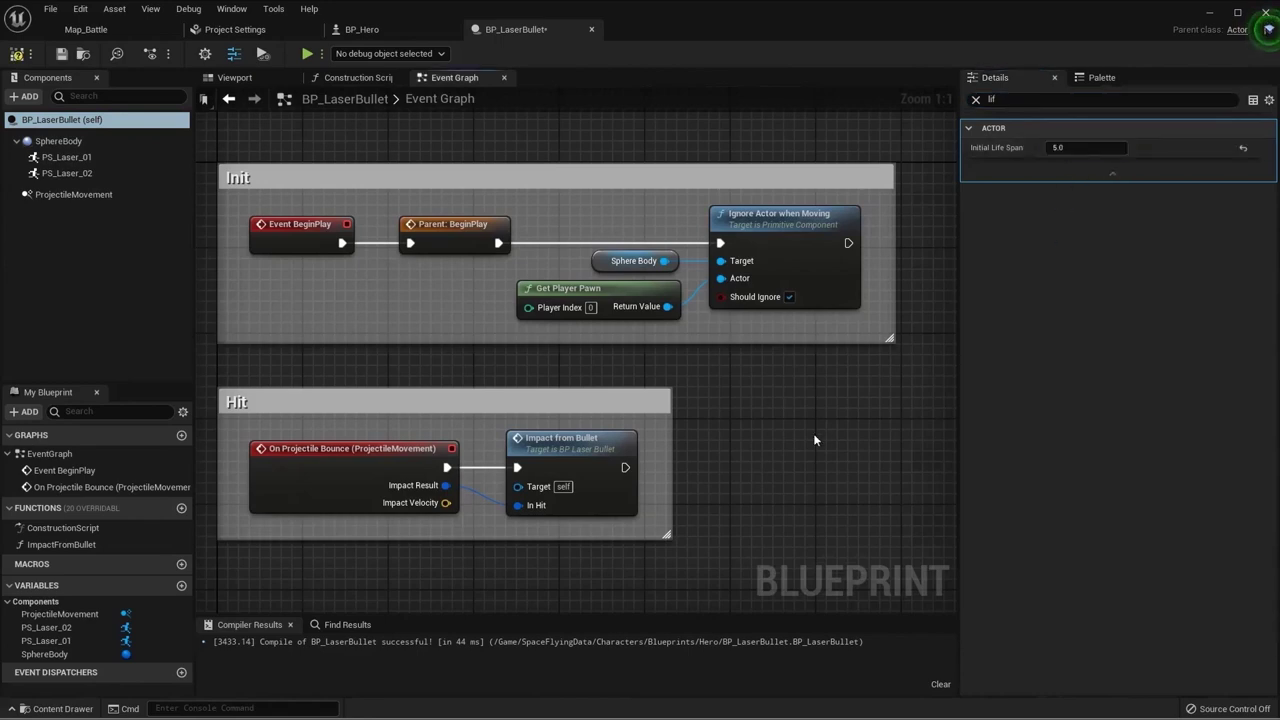
left_click(17, 53)
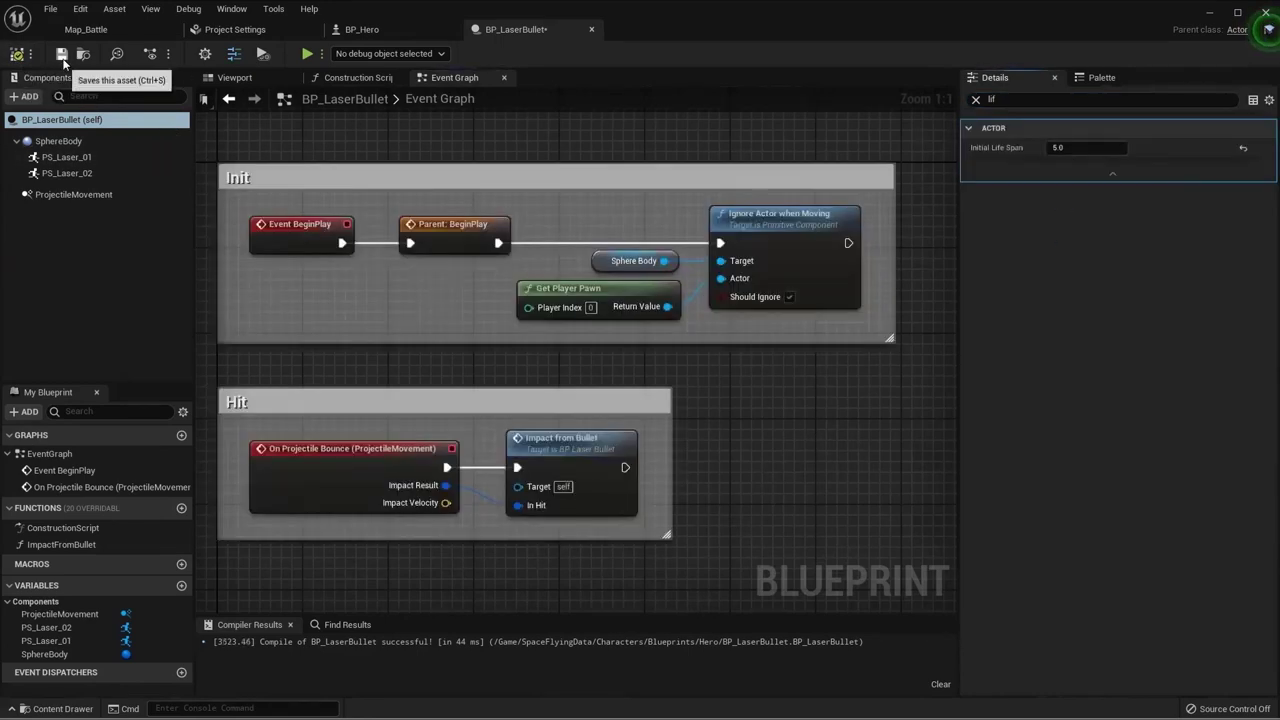
left_click(61, 53)
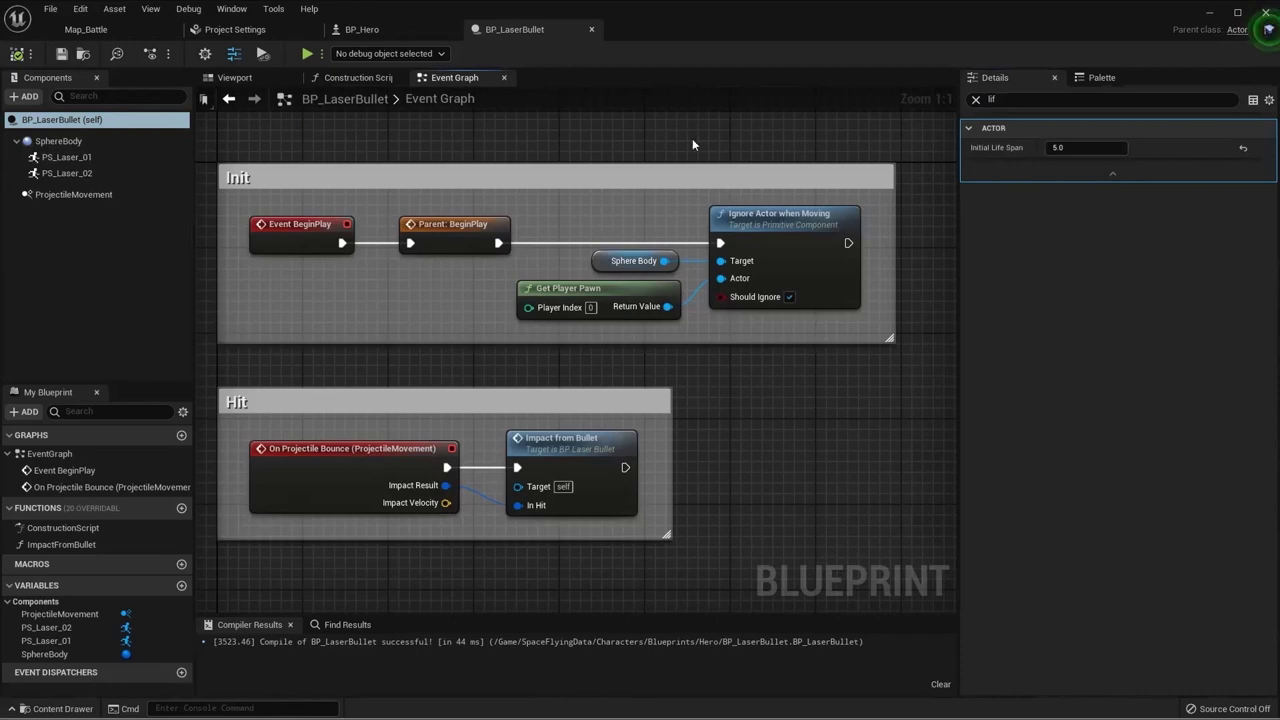
Step: Clear the property search, select SphereBody, and recompile and save the bullet blueprint
left_click(976, 99)
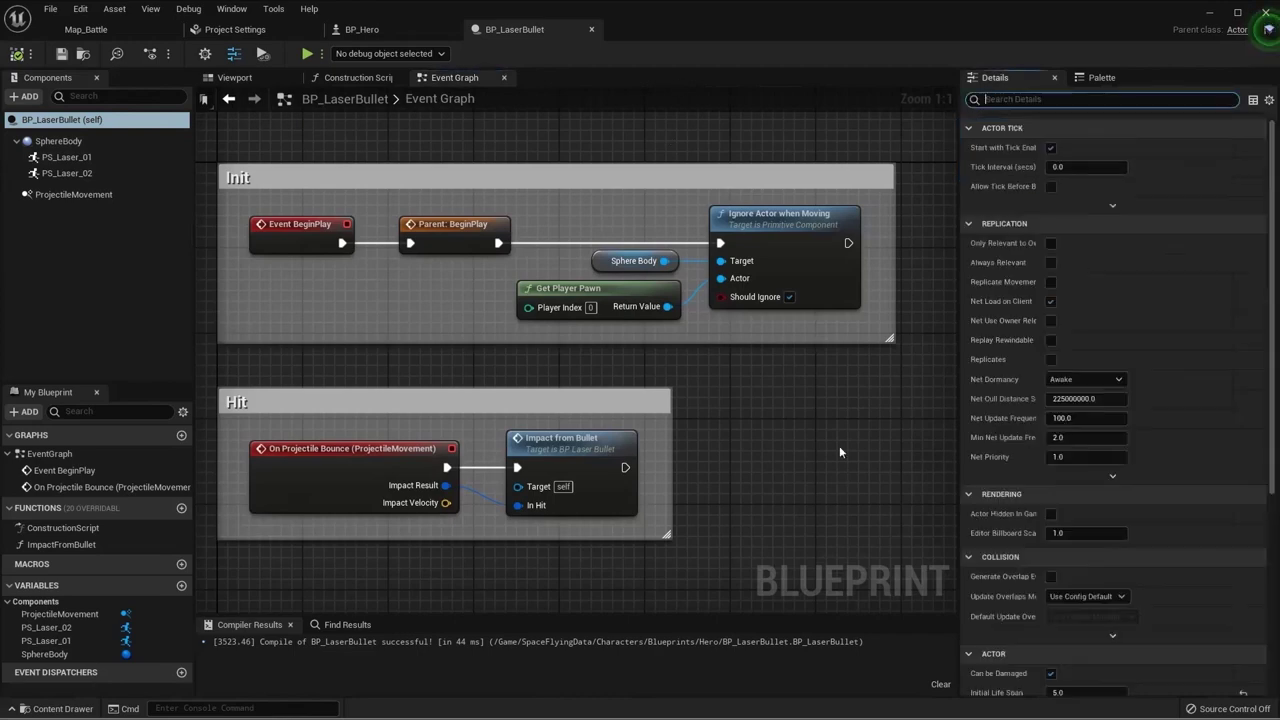
left_click(58, 141)
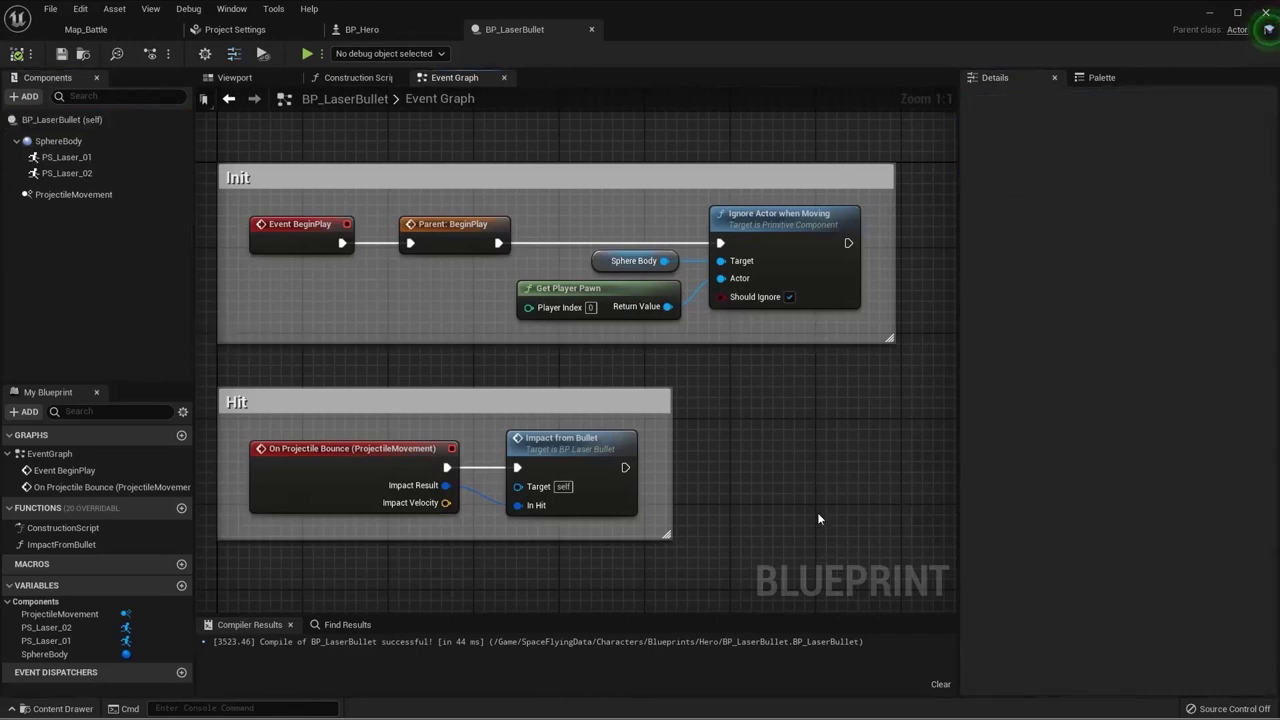
left_click(17, 53)
left_click(61, 53)
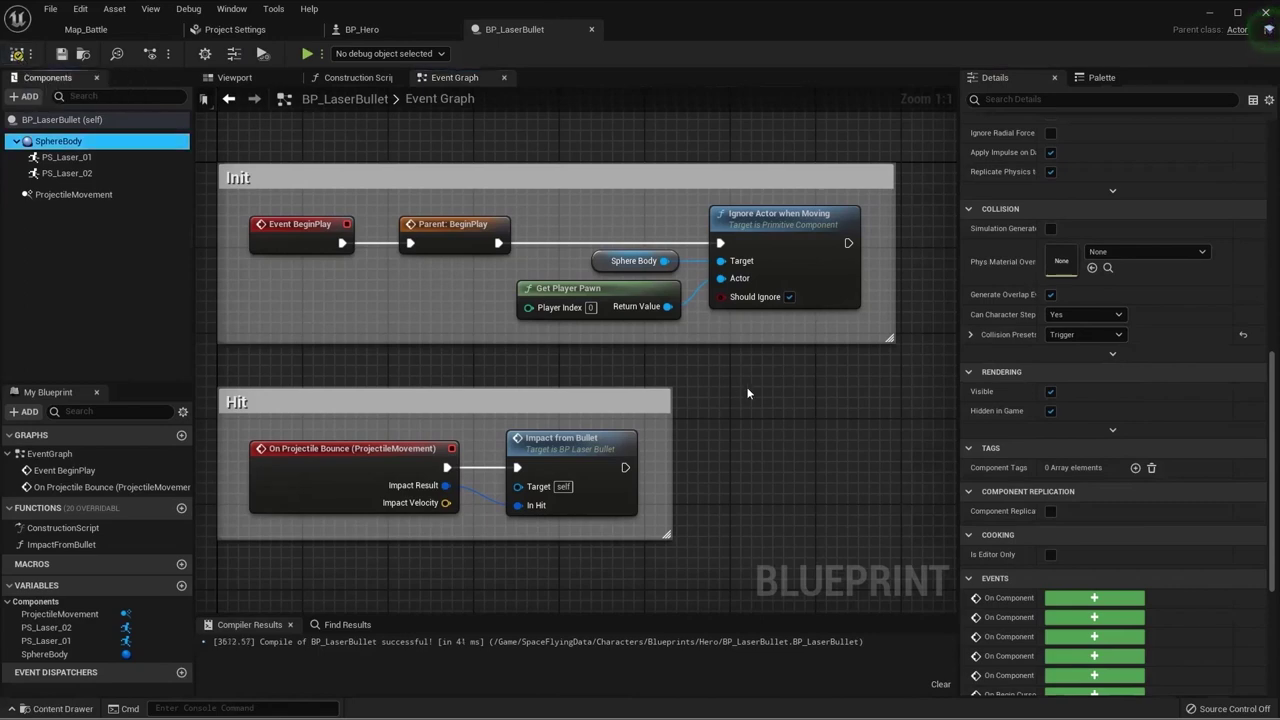
Step: Close BP_LaserBullet and the Moving graph, leaving BP_Hero's Event Graph with its Init and Tick groups
left_click(591, 29)
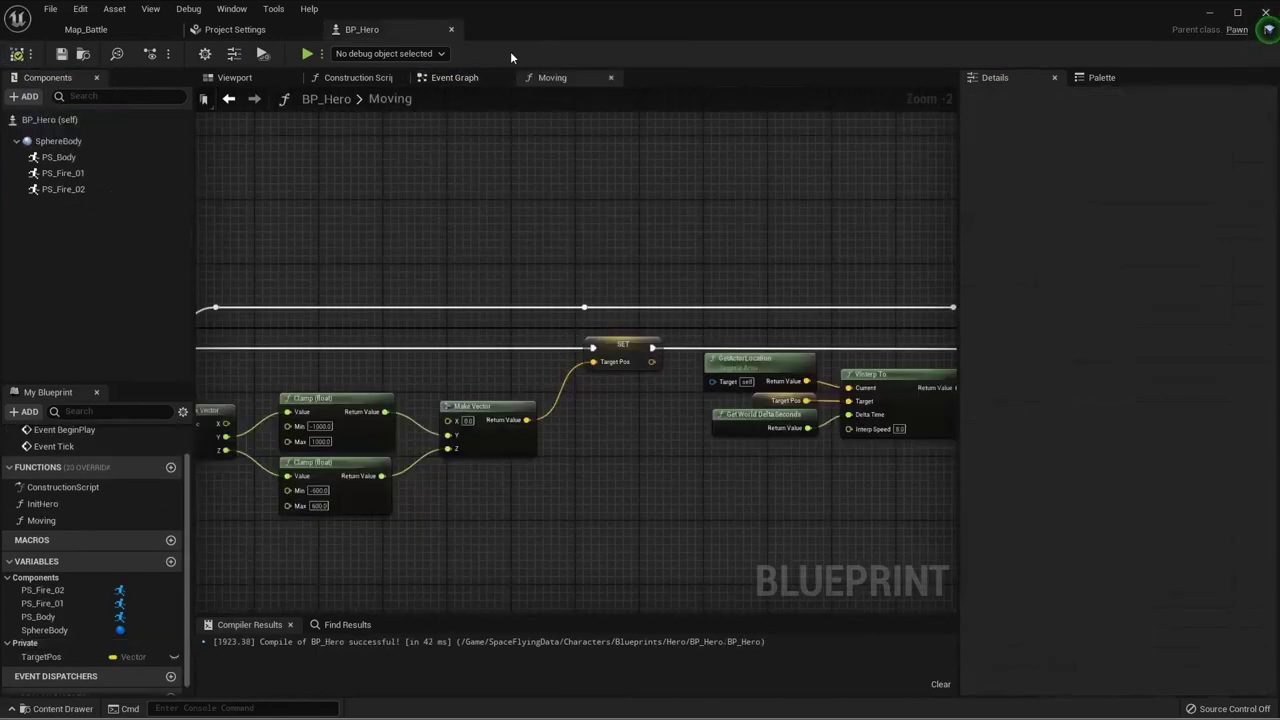
left_click(610, 77)
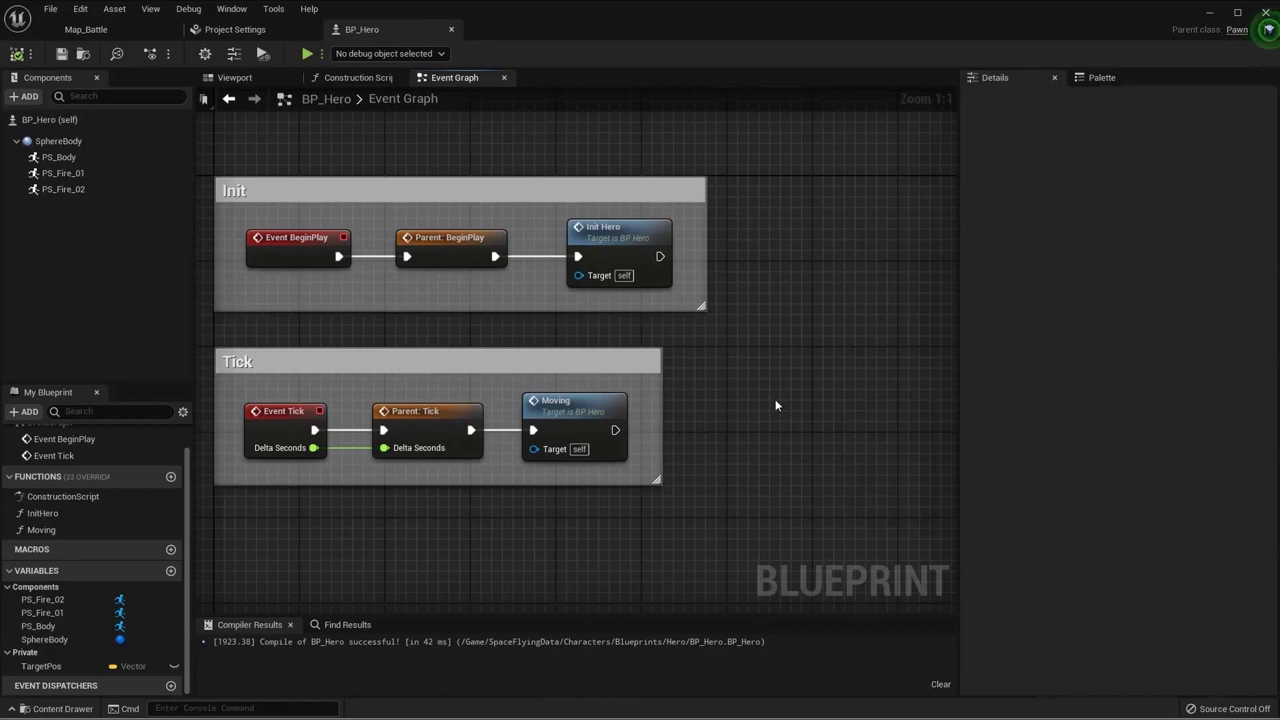
left_click(80, 14)
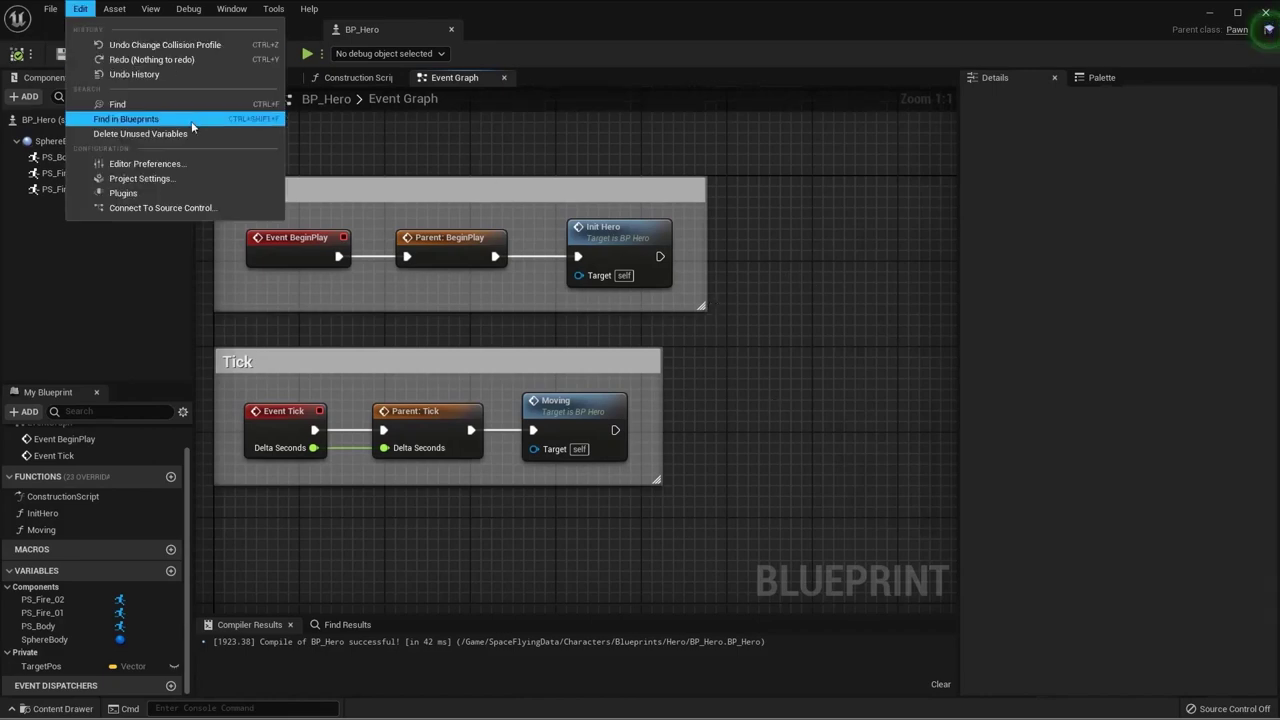
Step: In Project Settings' Input page, remove the old LaserFire and unused mappings and add a fresh action mapping
left_click(110, 181)
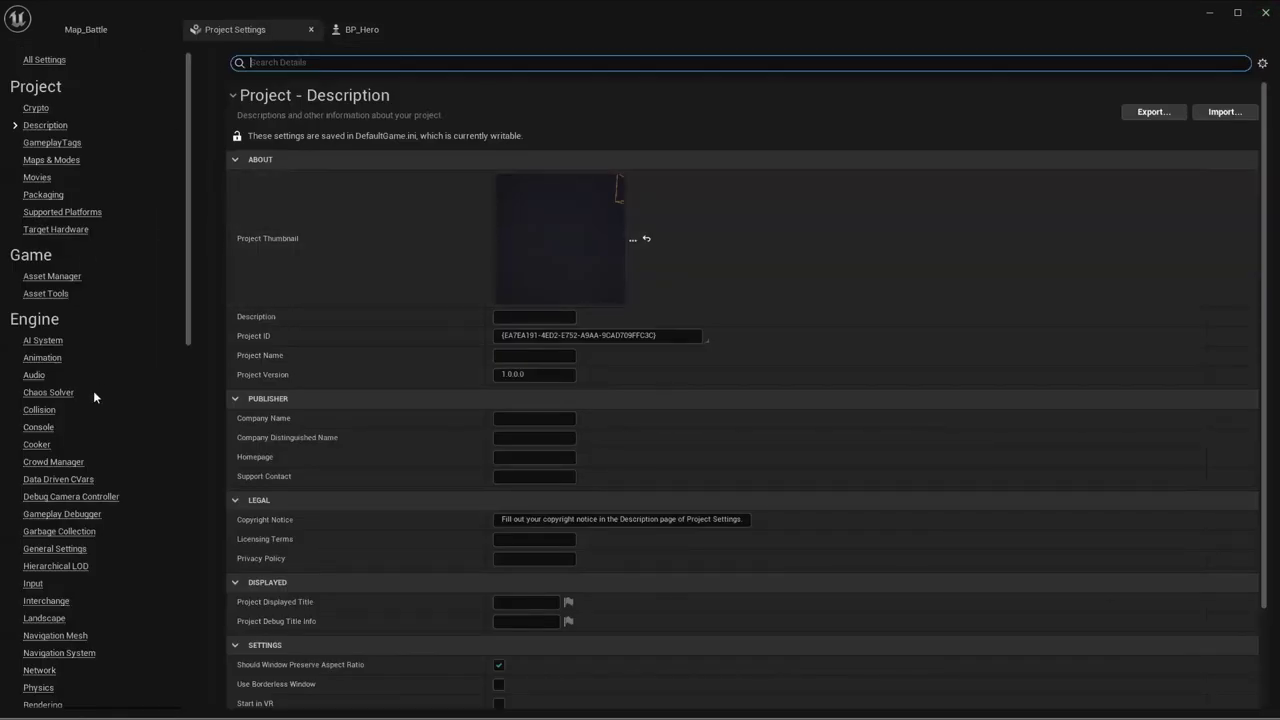
scroll(75, 421, "down", 3)
left_click(33, 436)
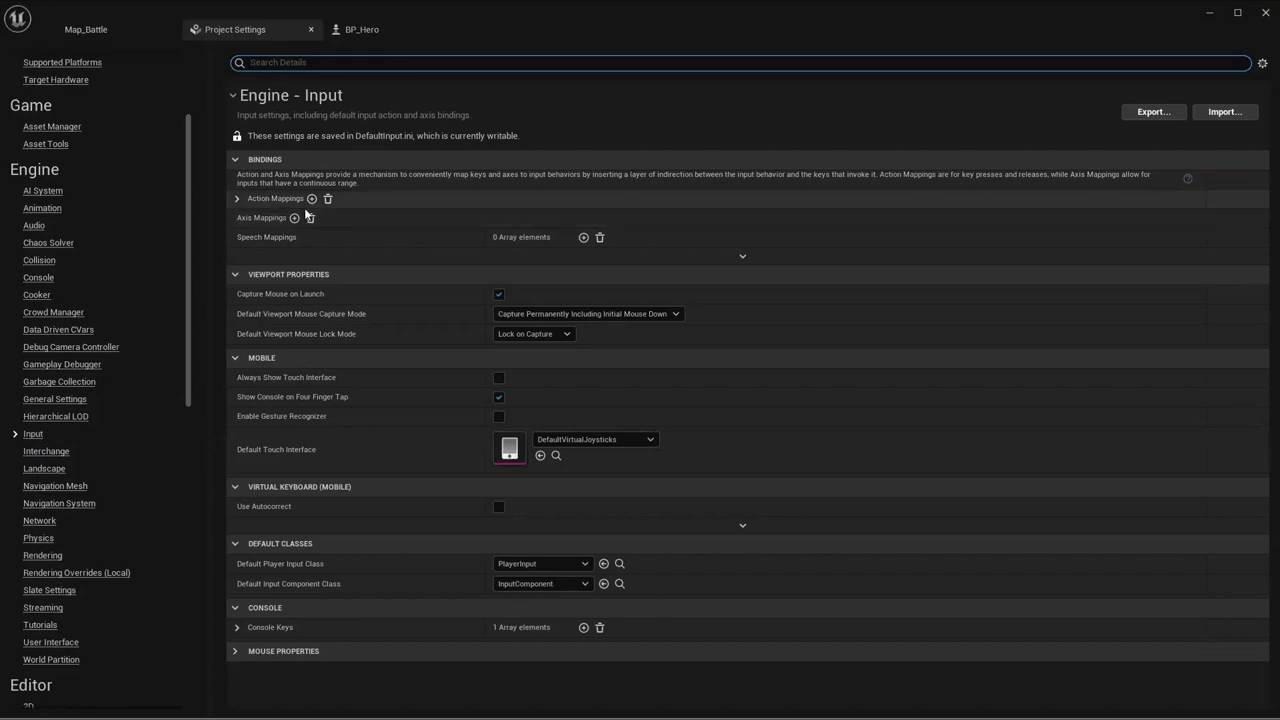
left_click(313, 199)
left_click(237, 199)
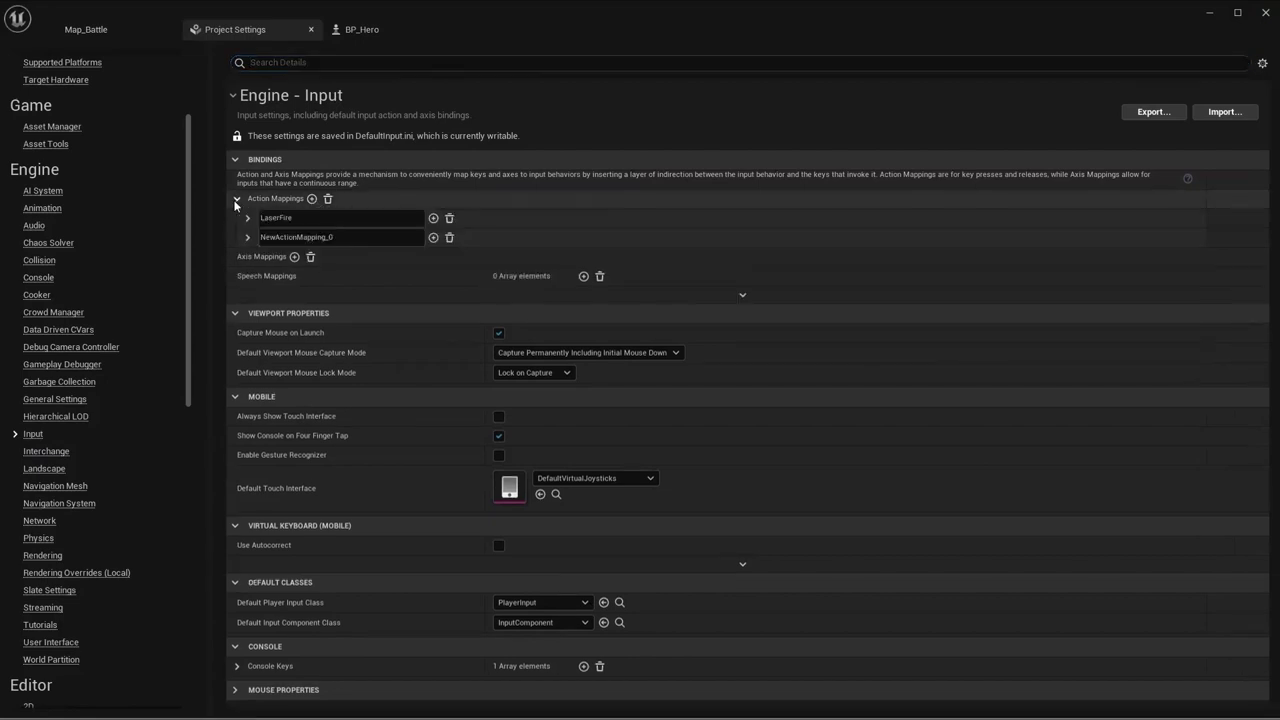
left_click(449, 218)
left_click(450, 219)
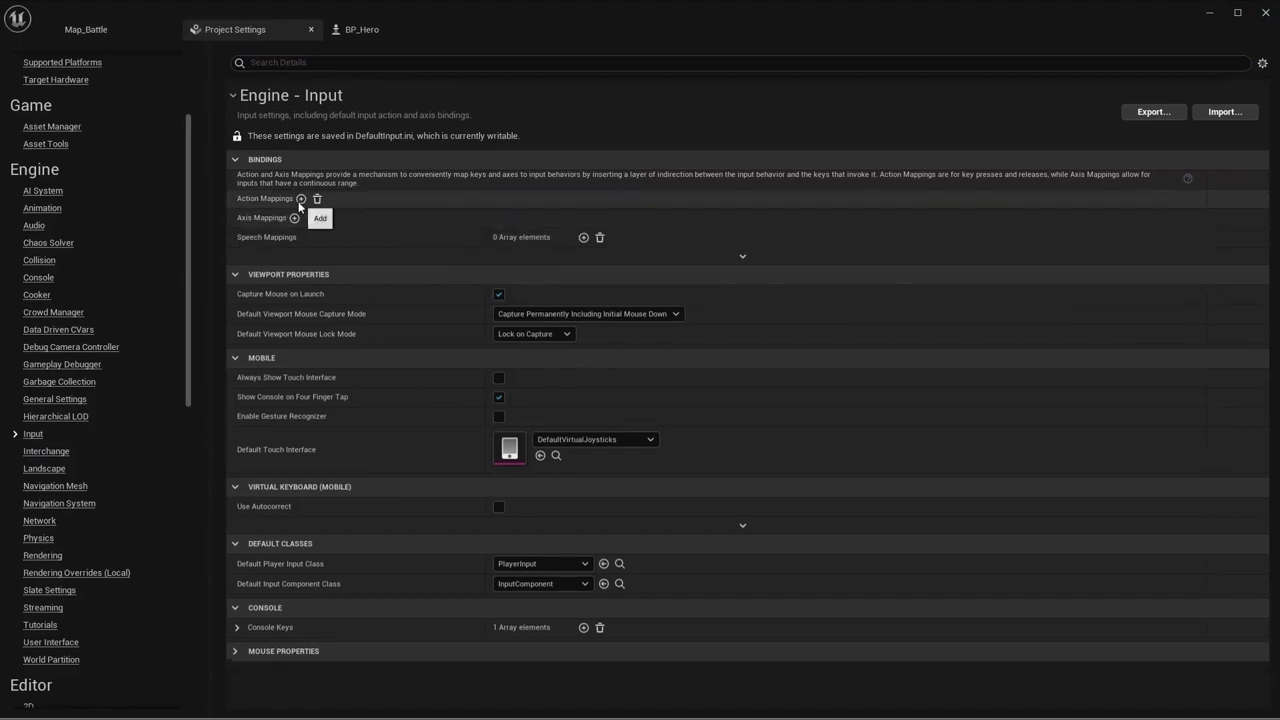
left_click(311, 199)
Step: Name the action mapping Fire, bind it to Left Mouse Button, and return to BP_Hero
left_click(344, 220)
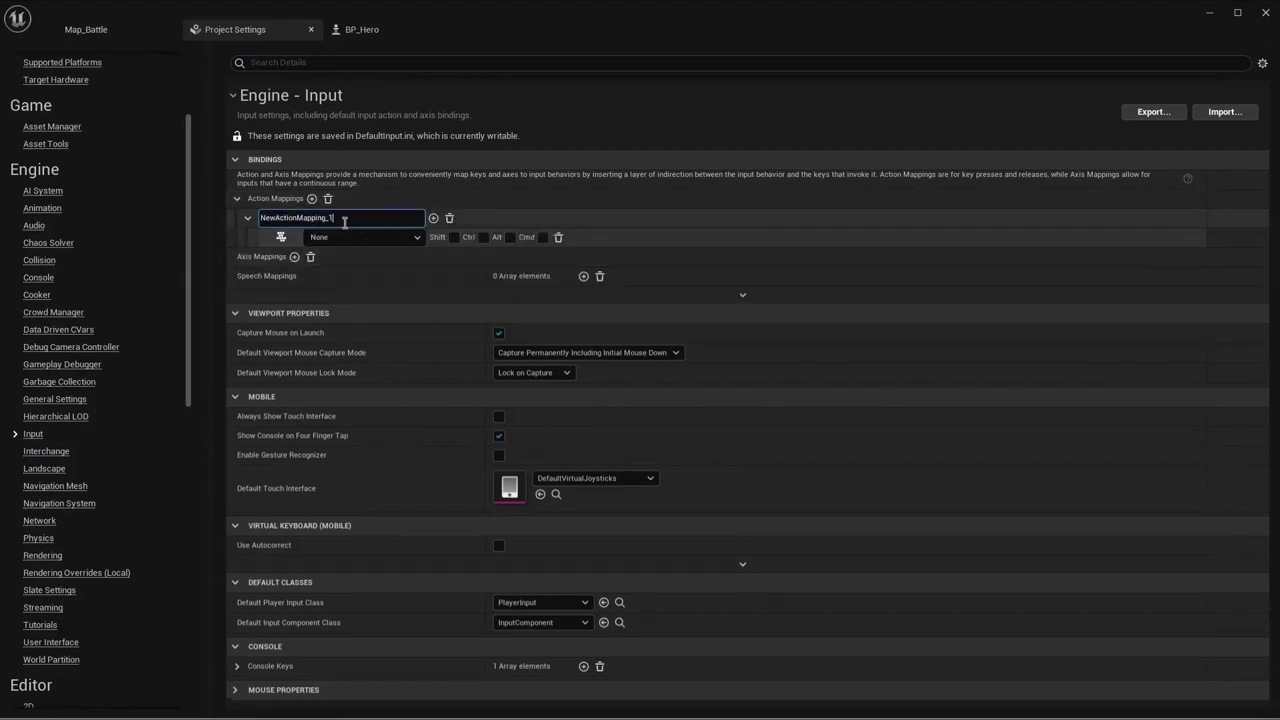
double_click(344, 221)
type("Fire")
key("Return")
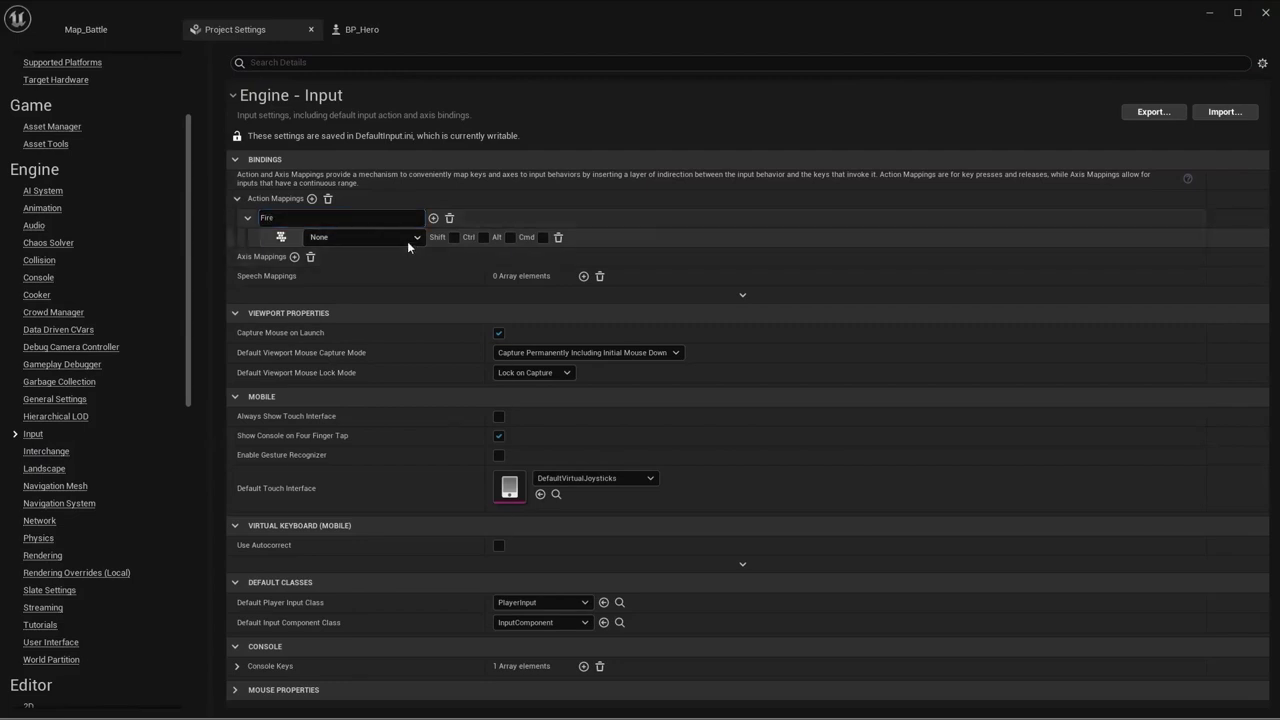
left_click(407, 241)
type("left")
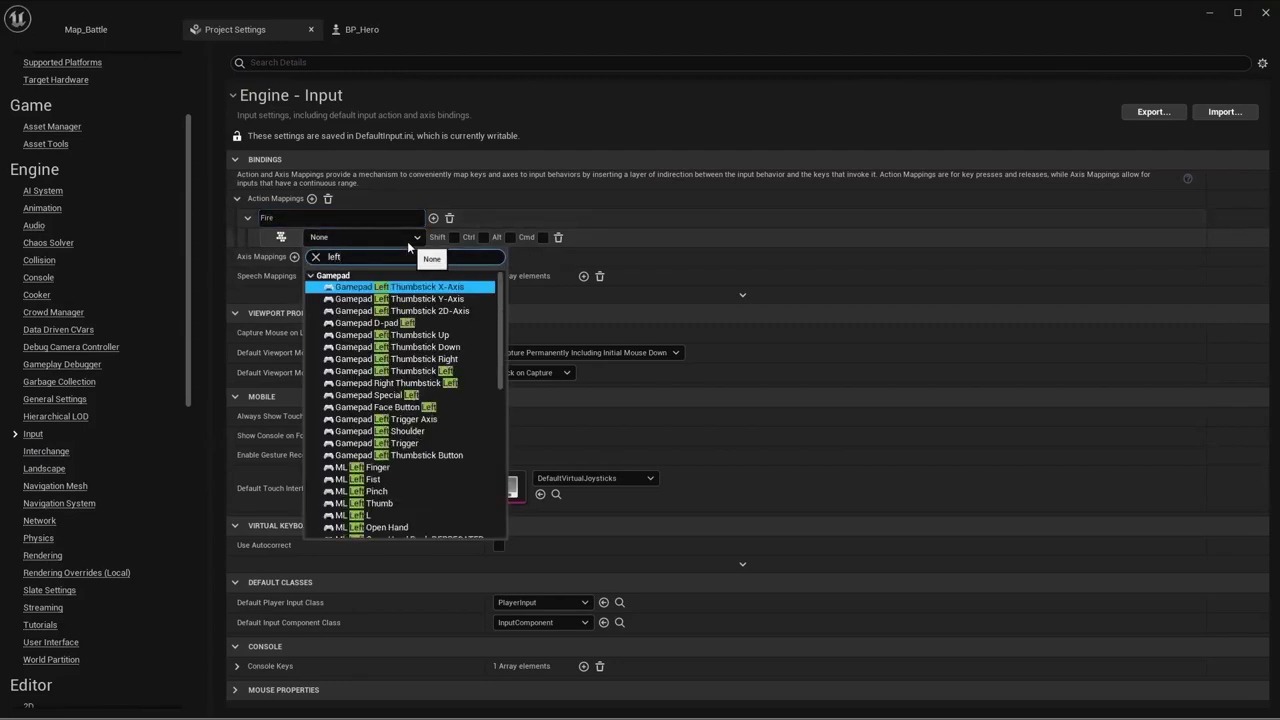
type(" mous")
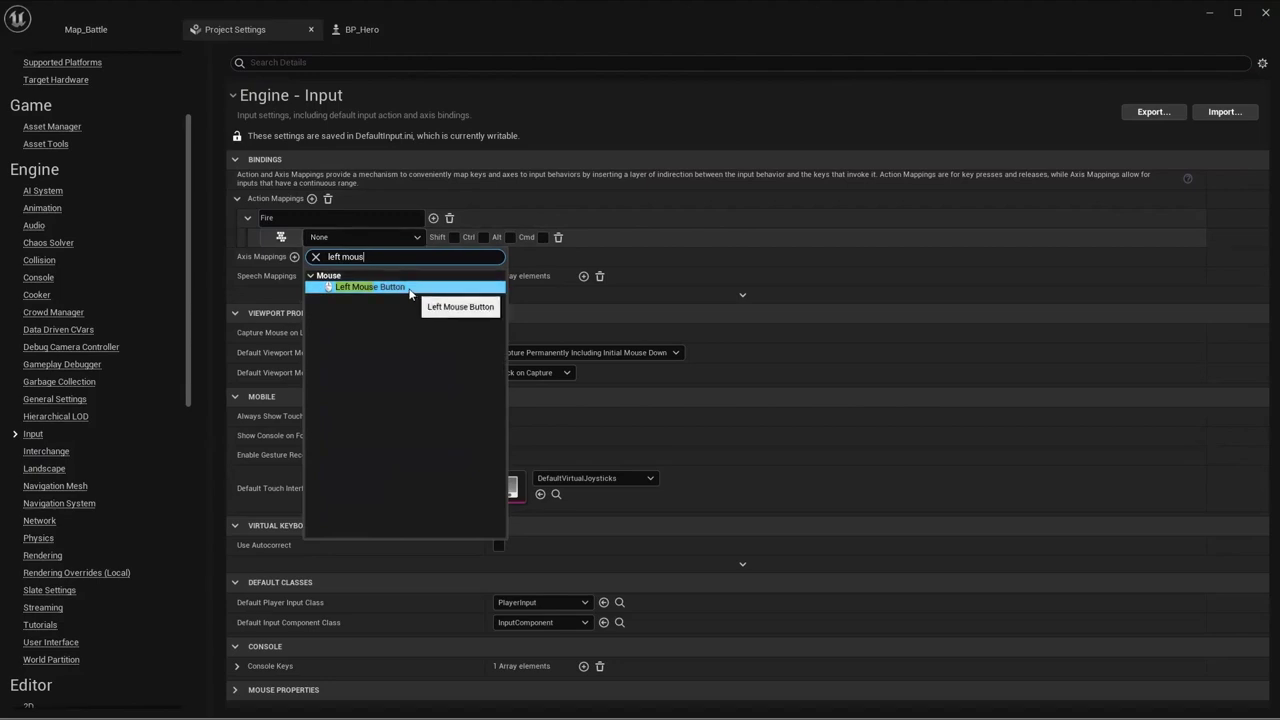
left_click(370, 287)
left_click(238, 199)
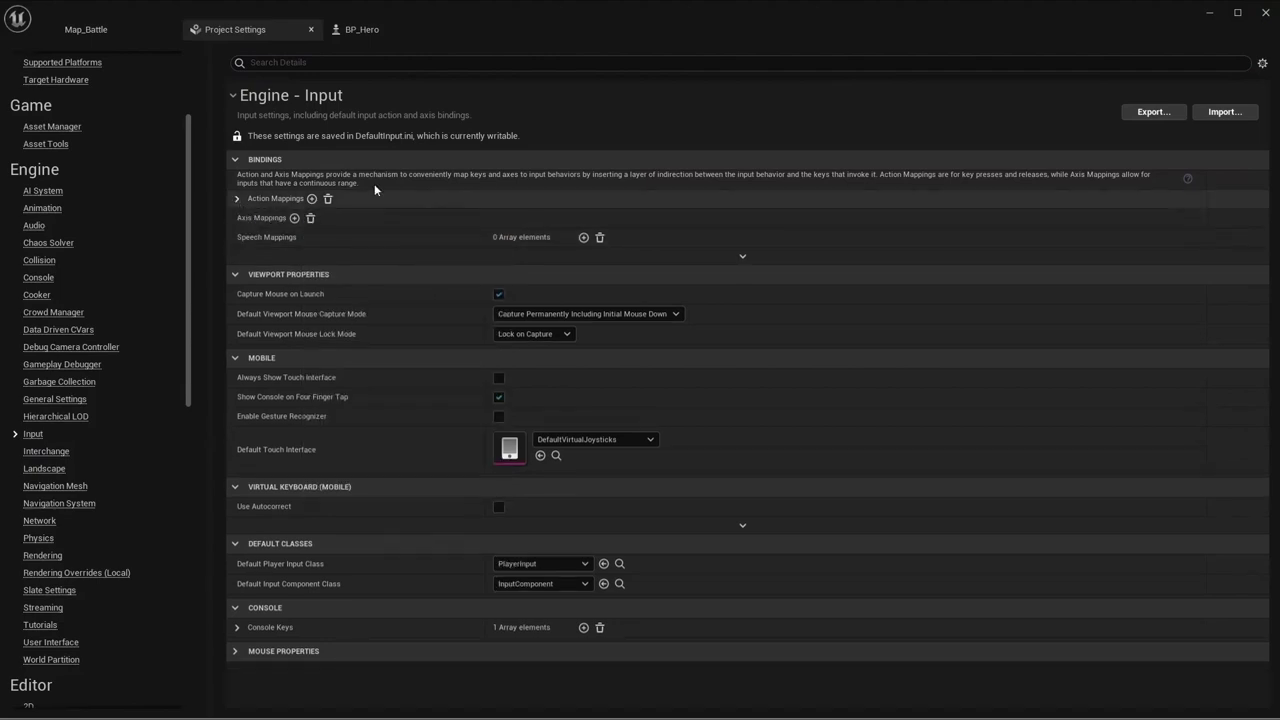
left_click(405, 29)
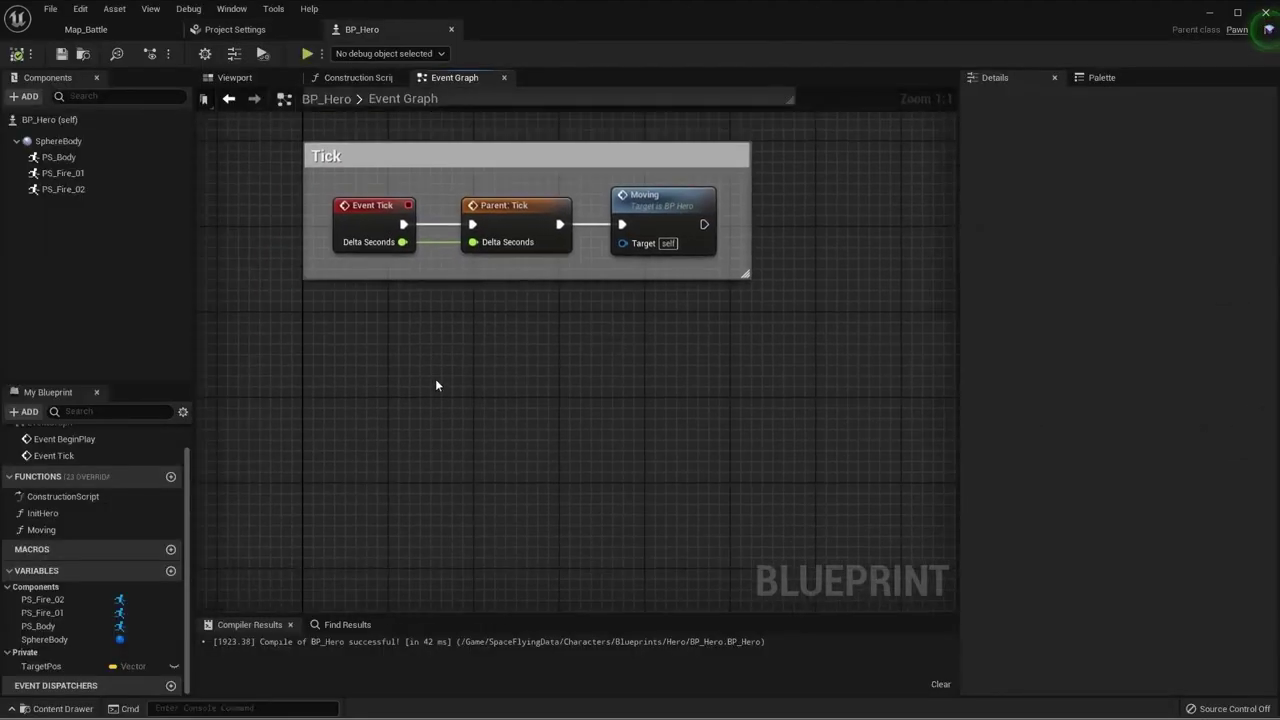
Step: Add an InputAction Fire event node and position it below the Tick comment group
right_click(436, 384)
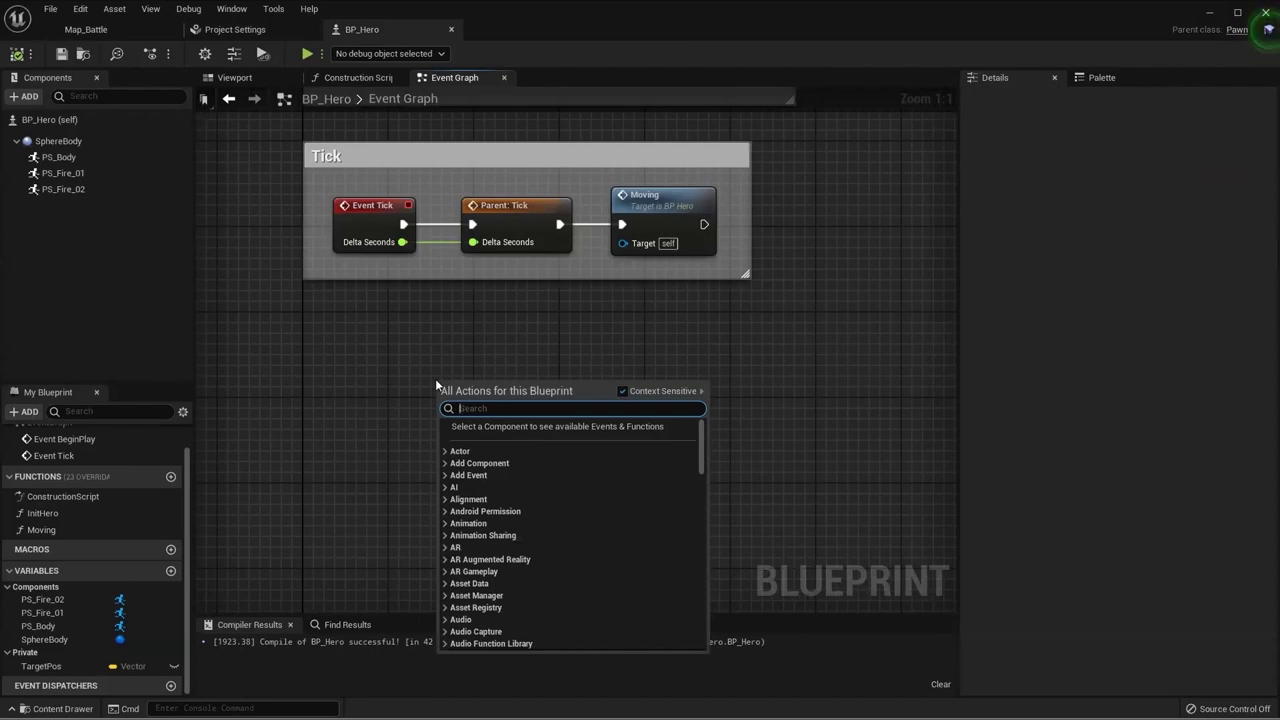
type("fire")
left_click(516, 492)
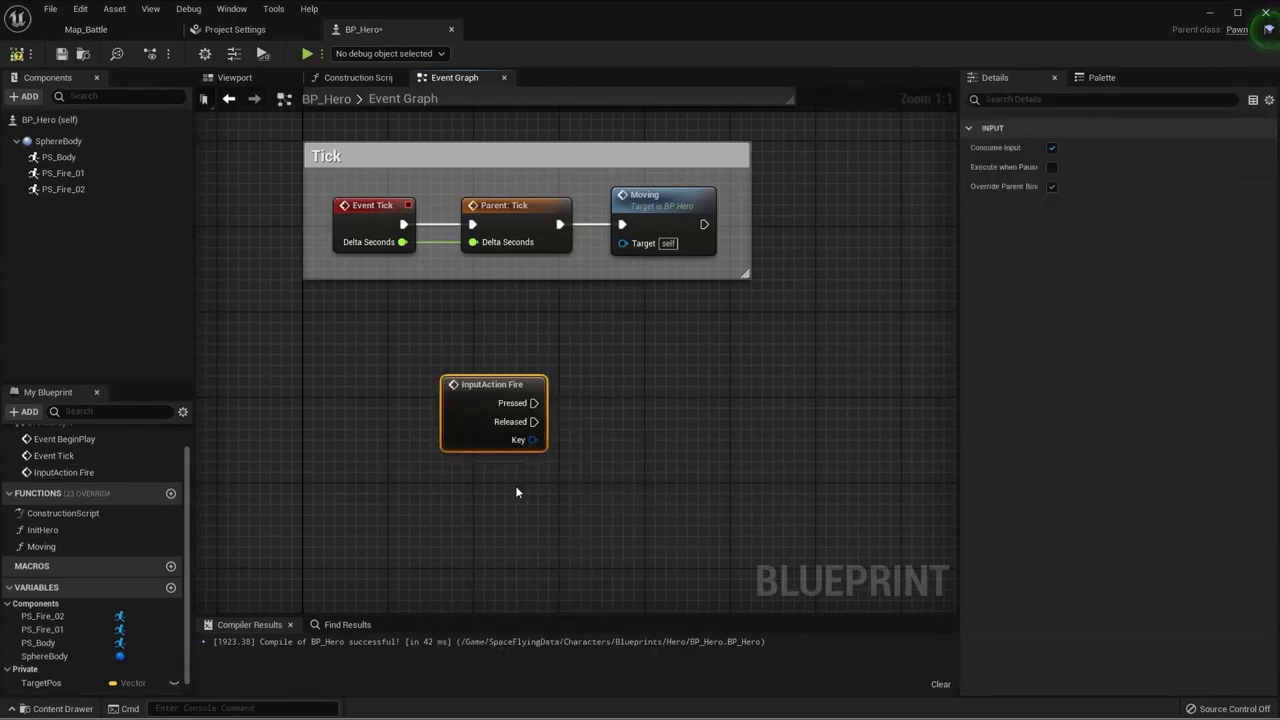
left_click_drag(448, 404, 311, 426)
left_click(545, 461)
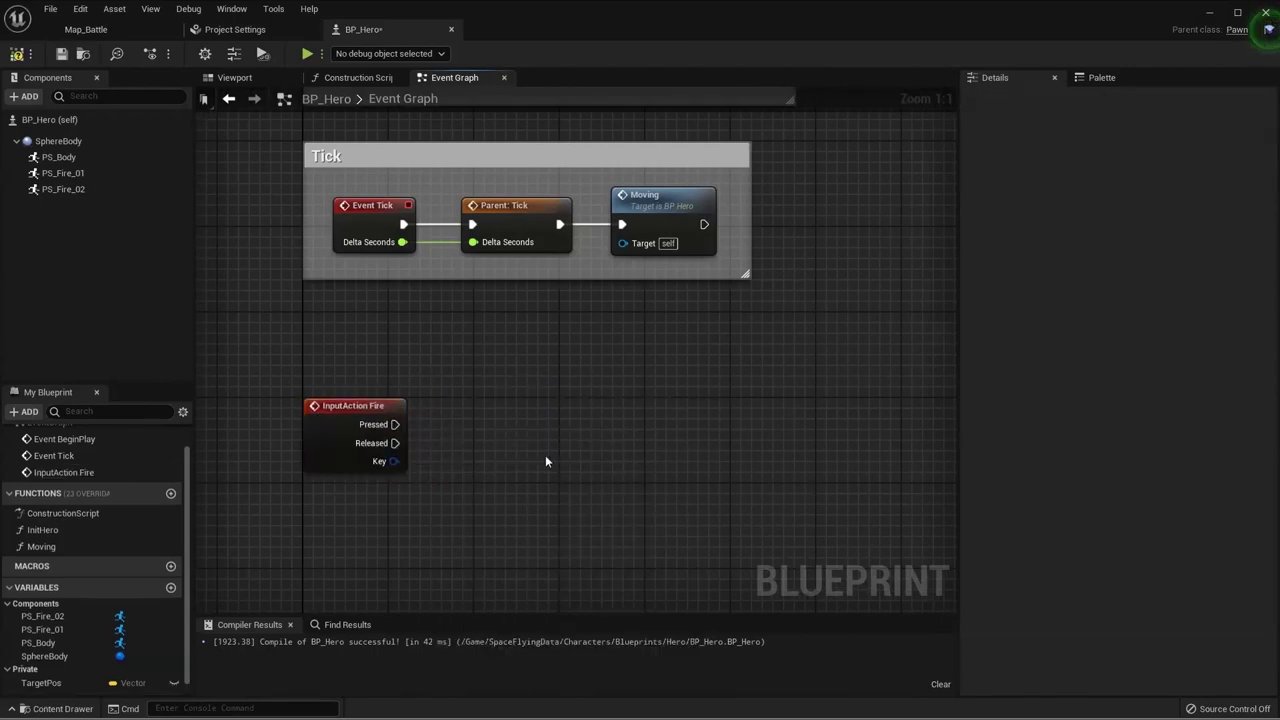
right_click_drag(545, 461, 504, 440)
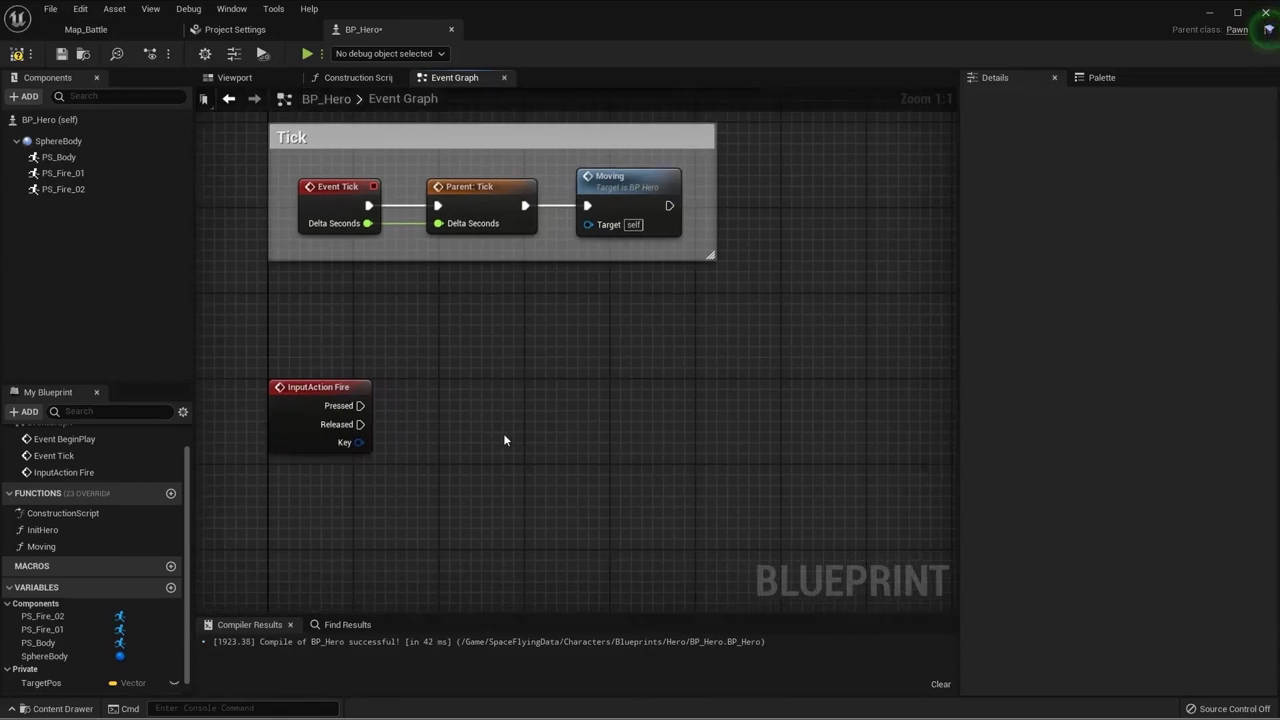
left_click_drag(443, 329, 258, 465)
left_click(580, 425)
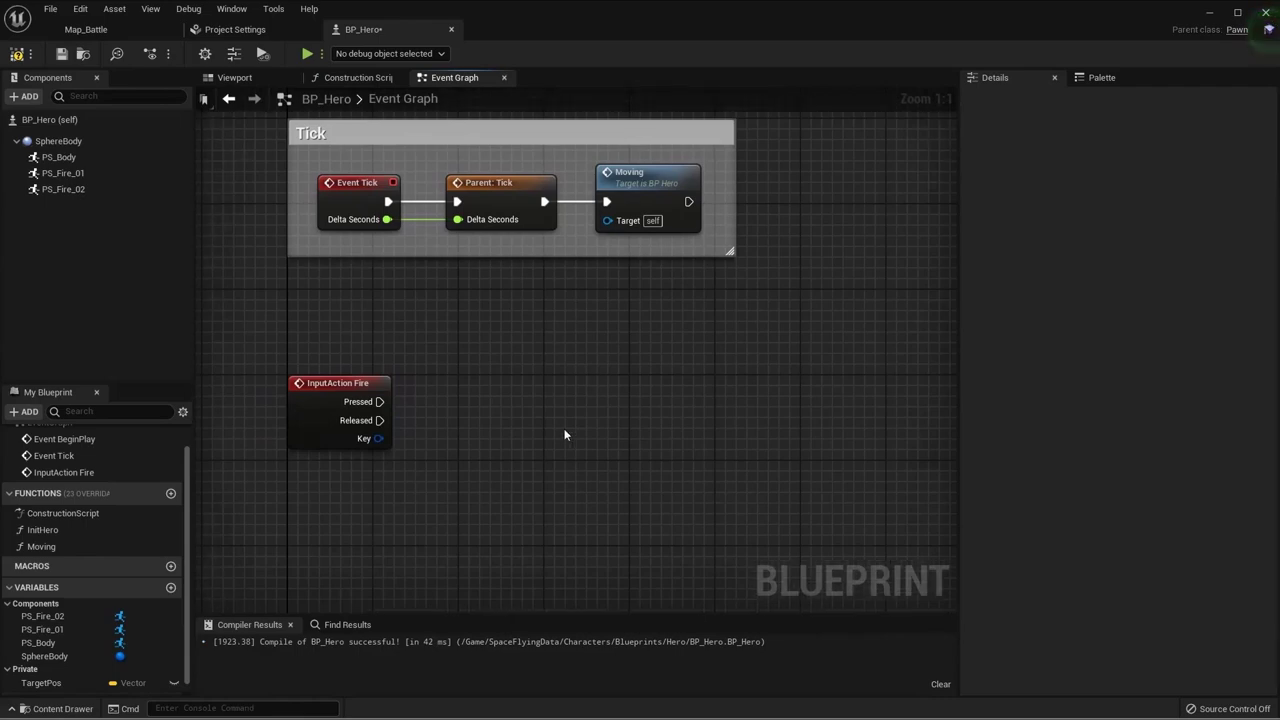
Step: Name the new function SingleFire
type("Single")
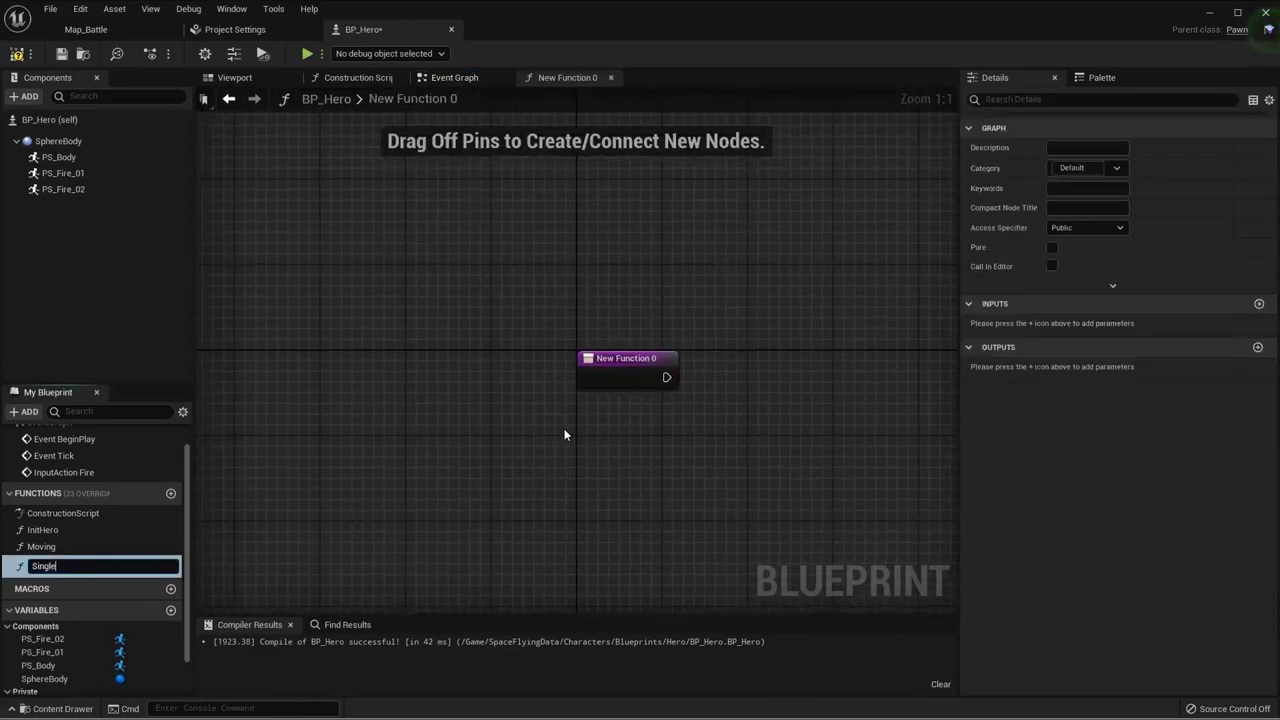
type("Fire")
key("Return")
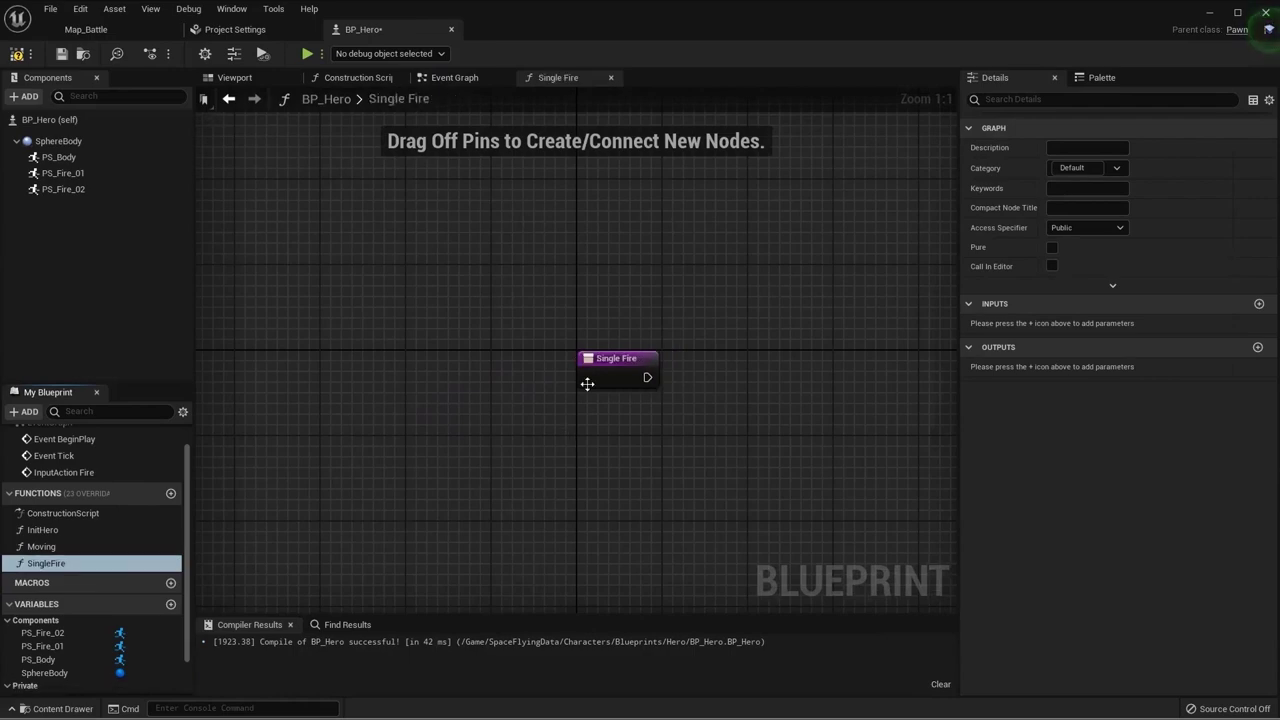
mouse_move(586, 383)
right_mouse_down()
mouse_move(569, 428)
mouse_move(502, 426)
right_mouse_up()
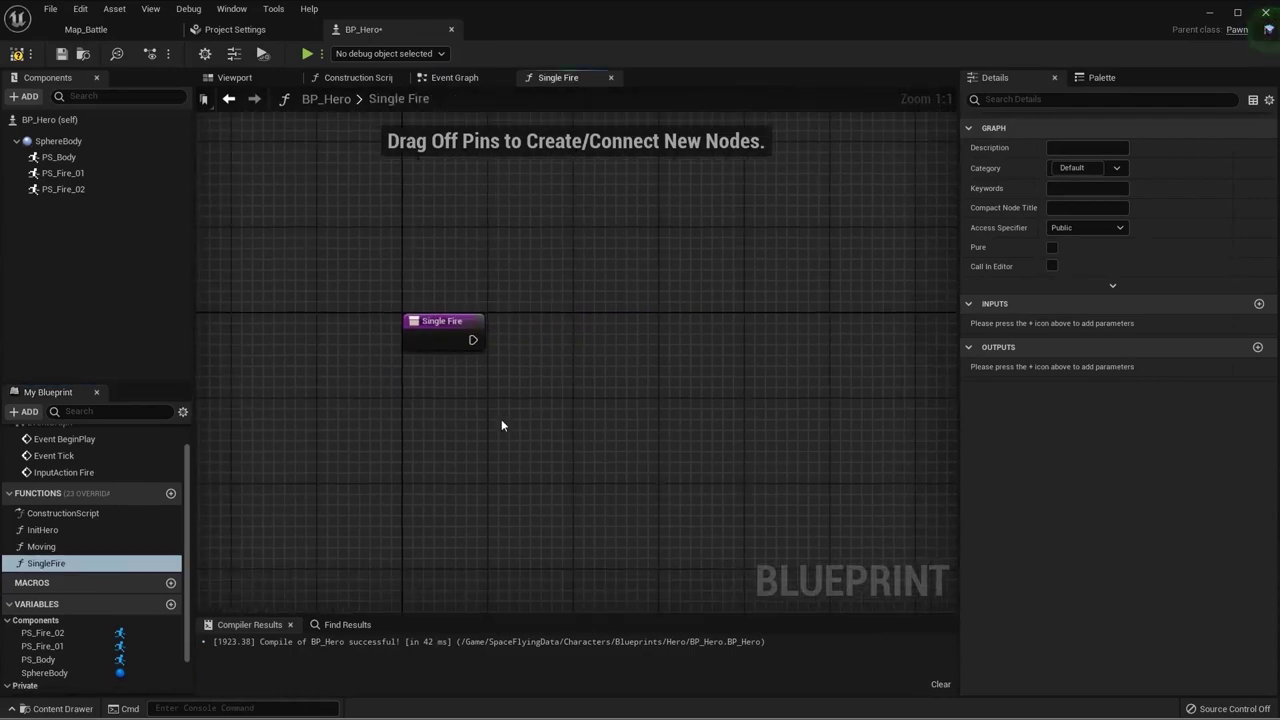
right_click_drag(507, 420, 444, 389)
Step: Add a Spawn Actor from Class node spawning BP_LaserBullet with Always Spawn, Ignore Collisions
left_click_drag(410, 309, 558, 349)
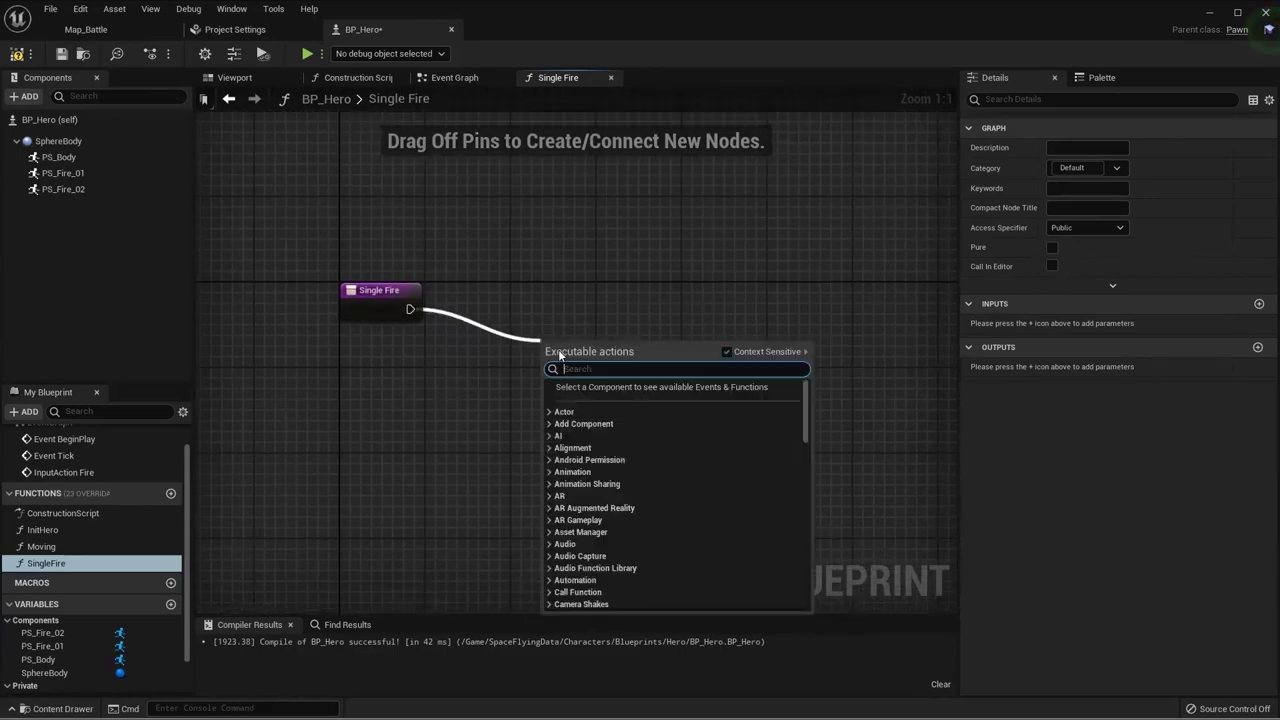
type("spawn acto")
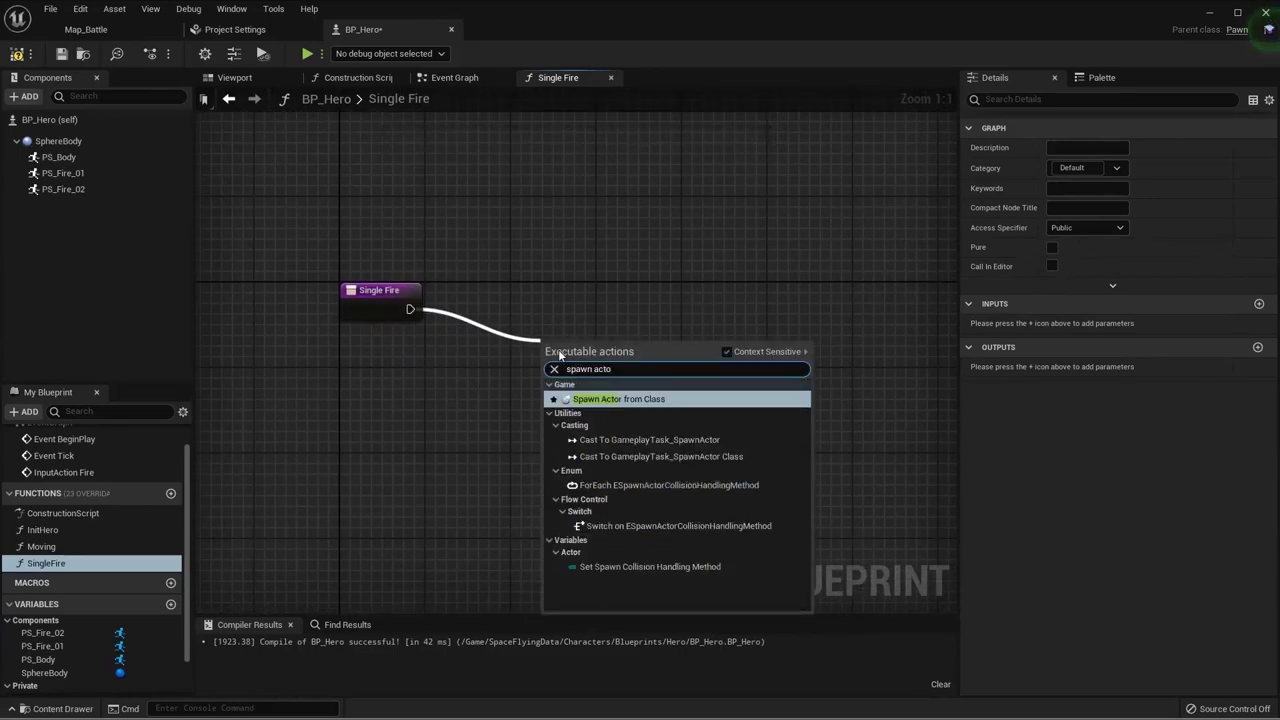
left_click(590, 399)
left_click_drag(705, 300, 745, 302)
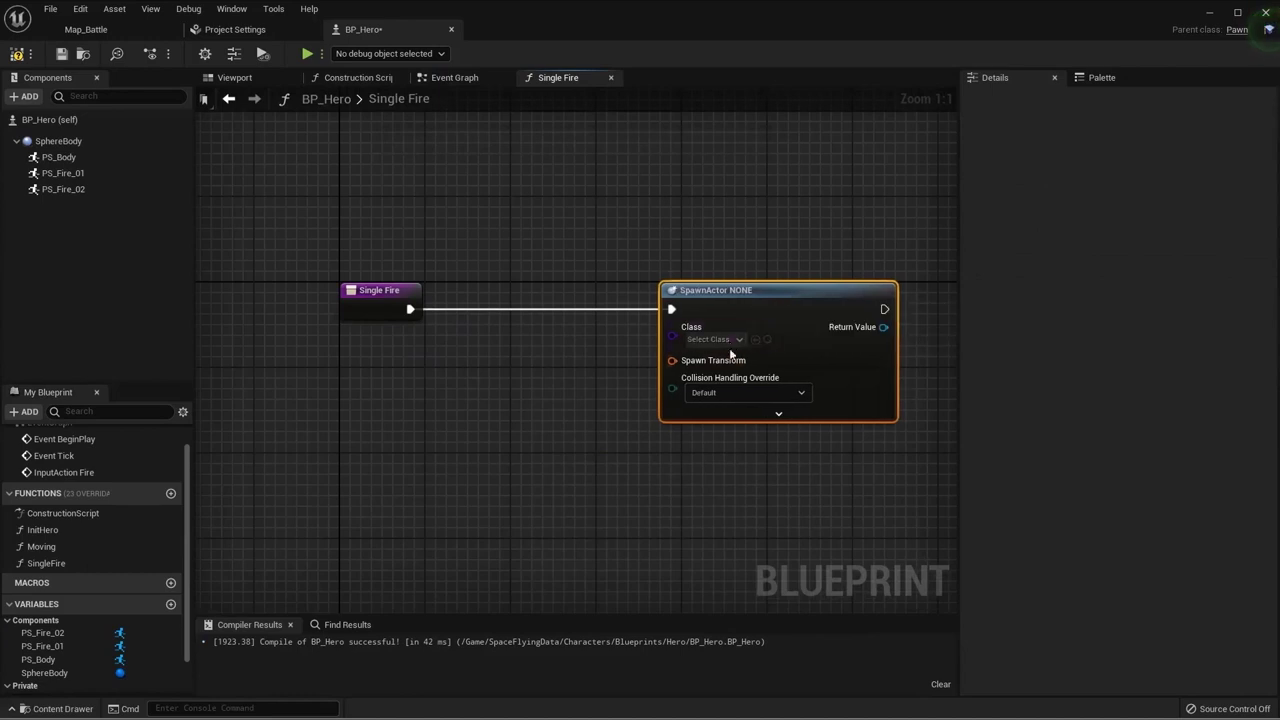
left_click(726, 340)
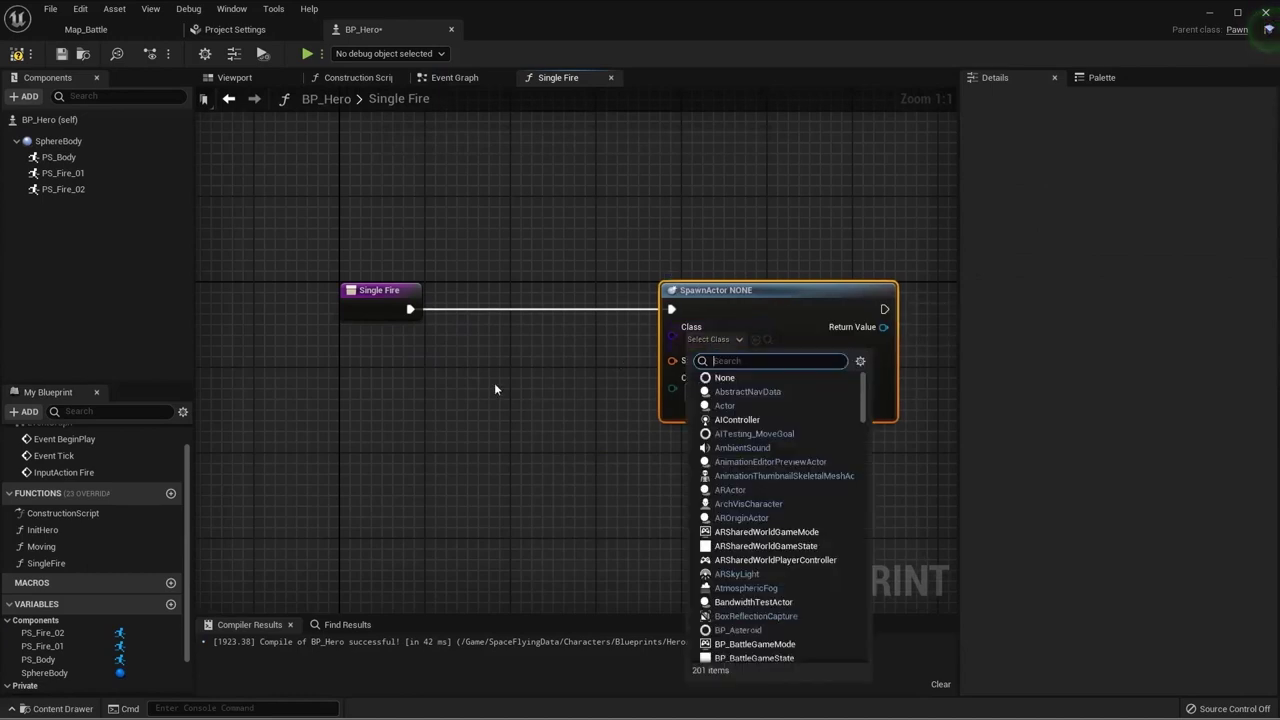
type("bull")
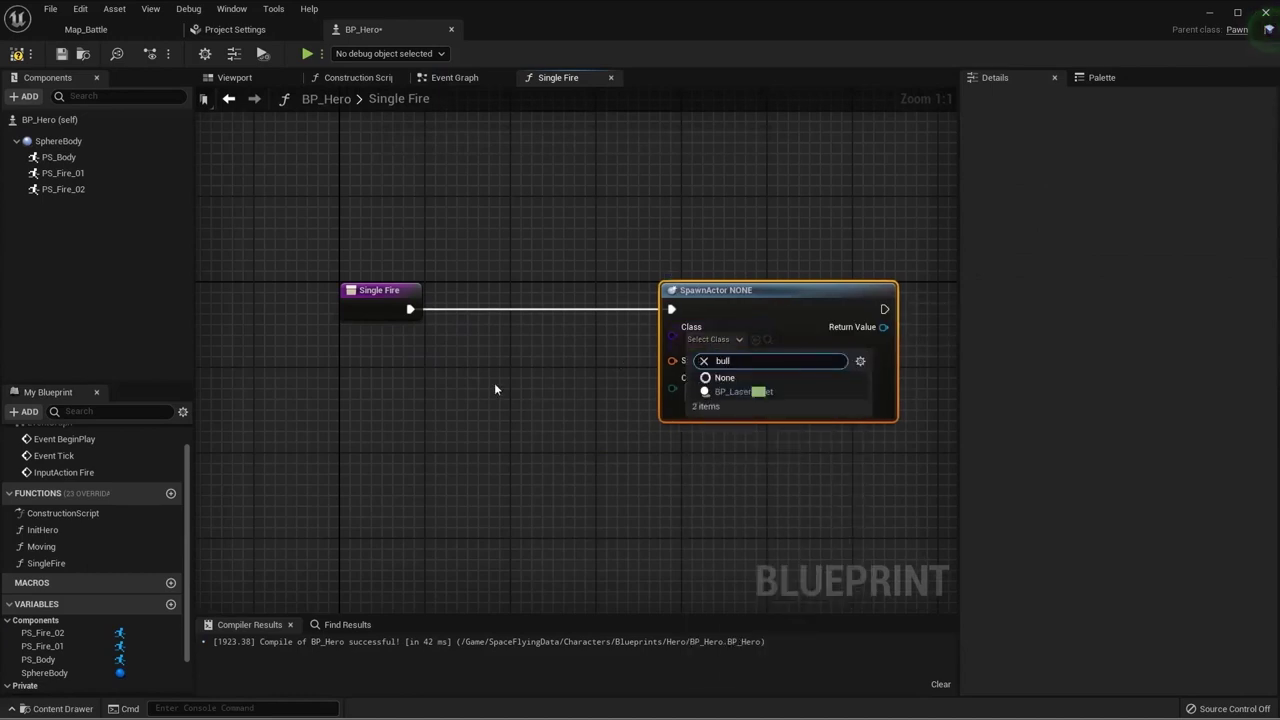
left_click(742, 391)
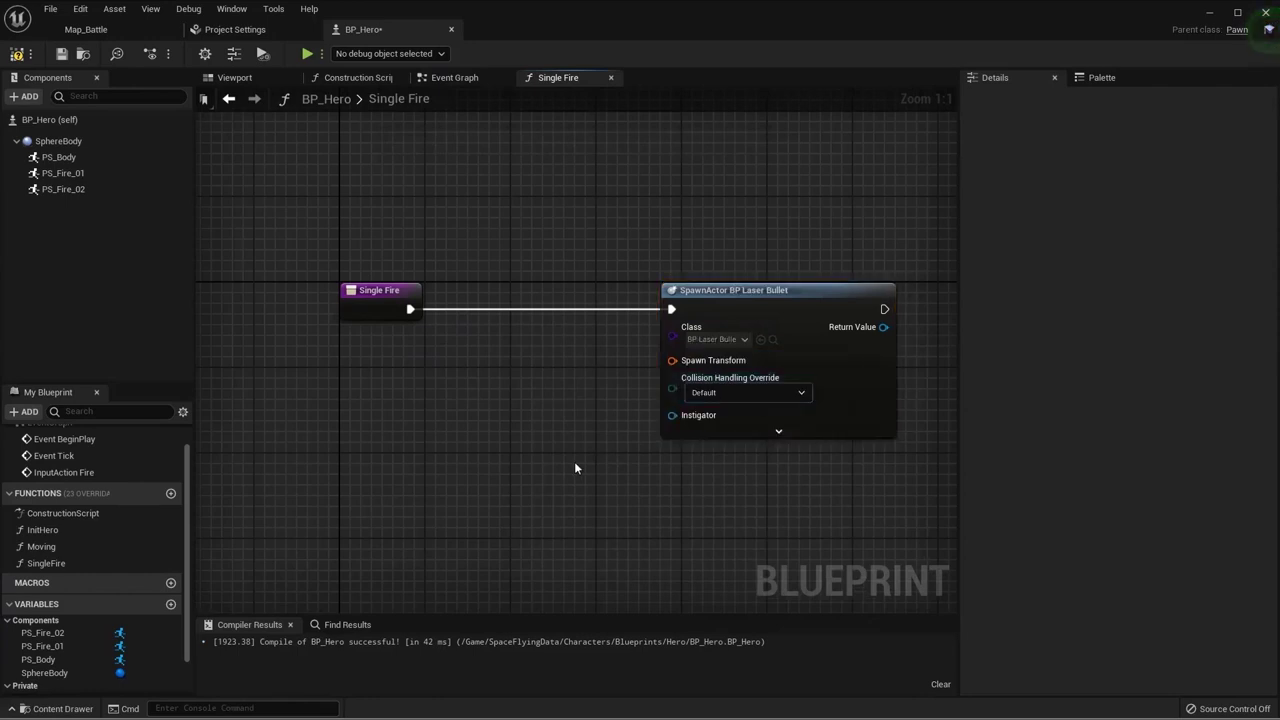
right_click_drag(575, 467, 687, 335)
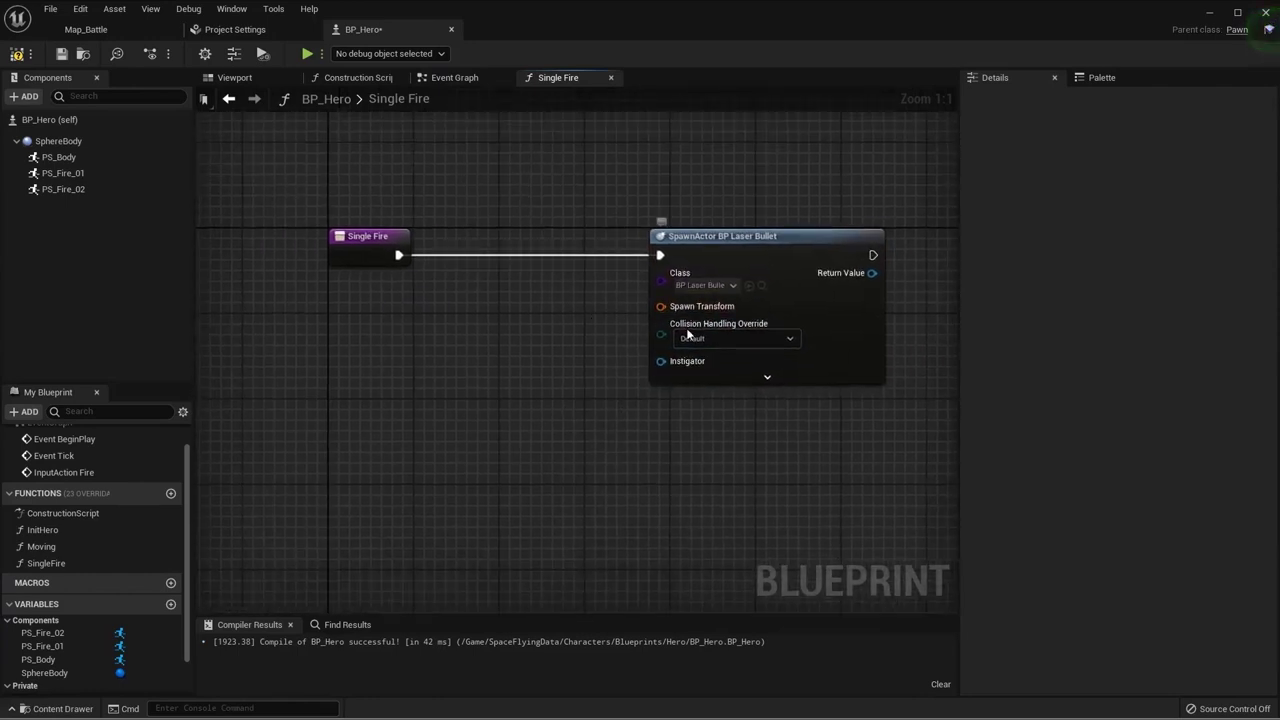
left_click(690, 338)
left_click(700, 359)
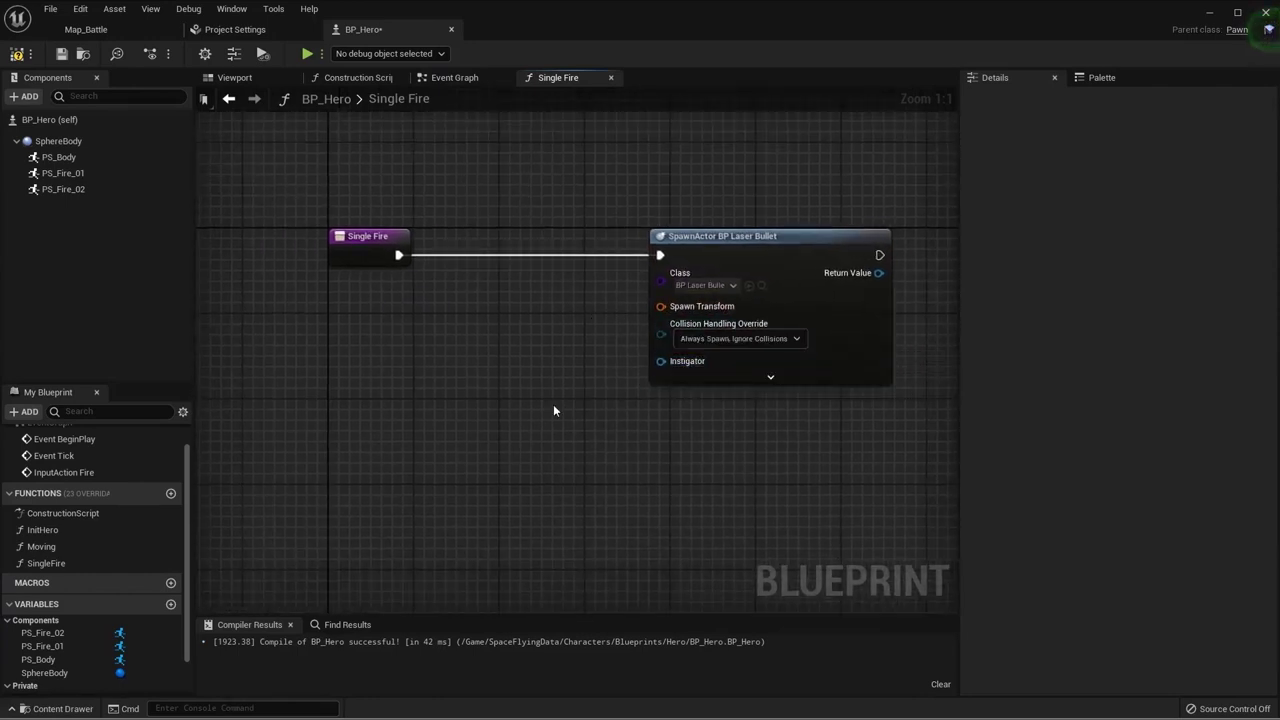
Step: Feed a Self reference into the spawn node's Owner and Instigator inputs
left_click_drag(660, 361, 565, 397)
left_click(770, 377)
type("sel")
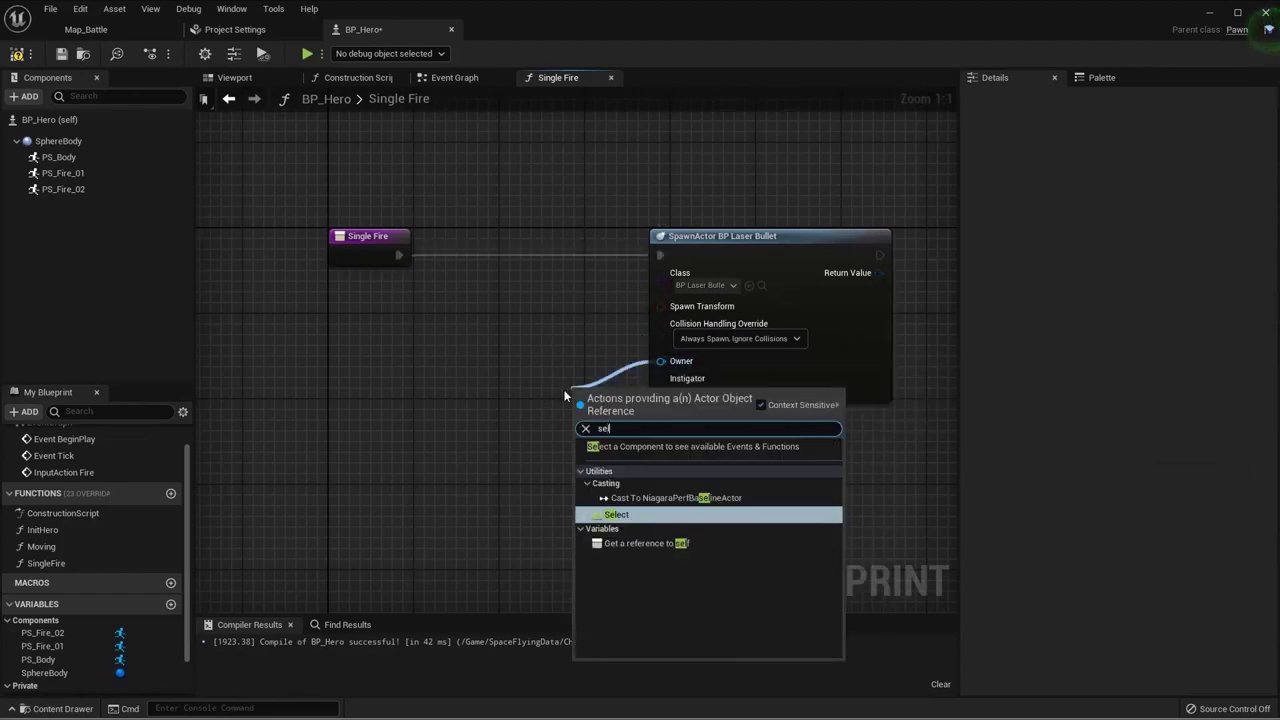
type("f")
left_click(640, 462)
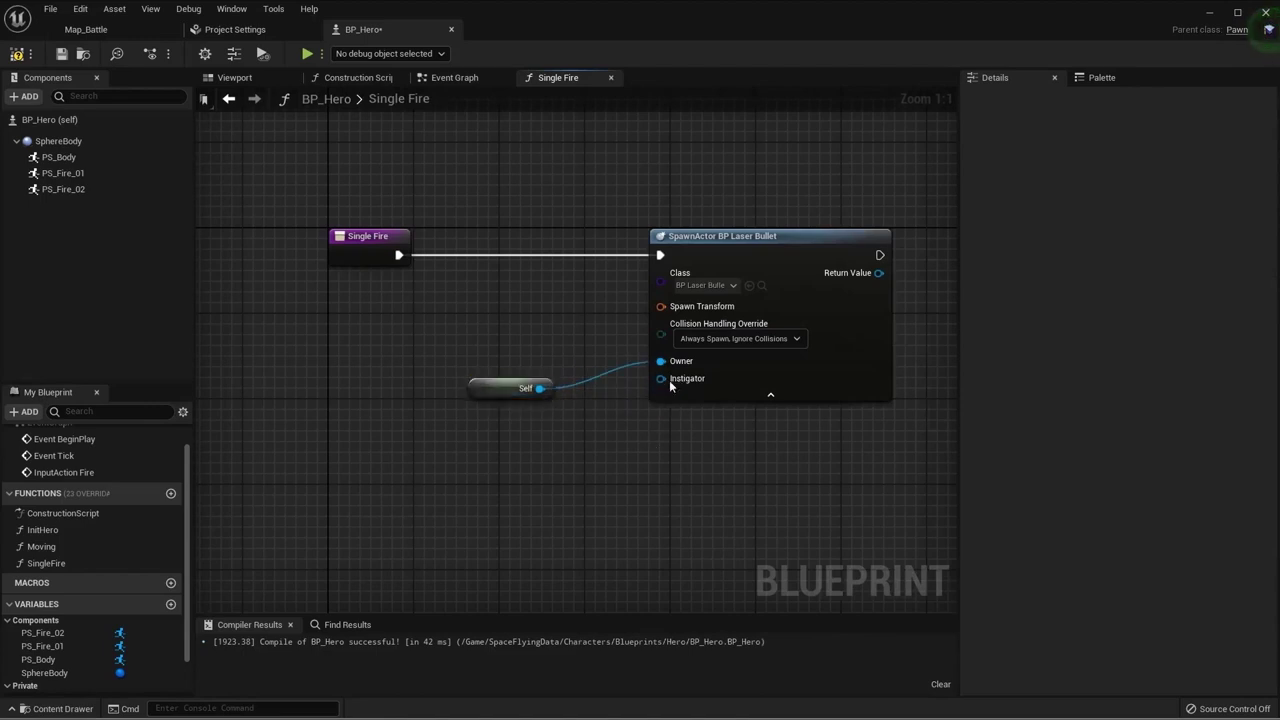
mouse_move(661, 378)
left_mouse_down()
mouse_move(538, 389)
mouse_move(562, 366)
left_mouse_up()
left_click(562, 426)
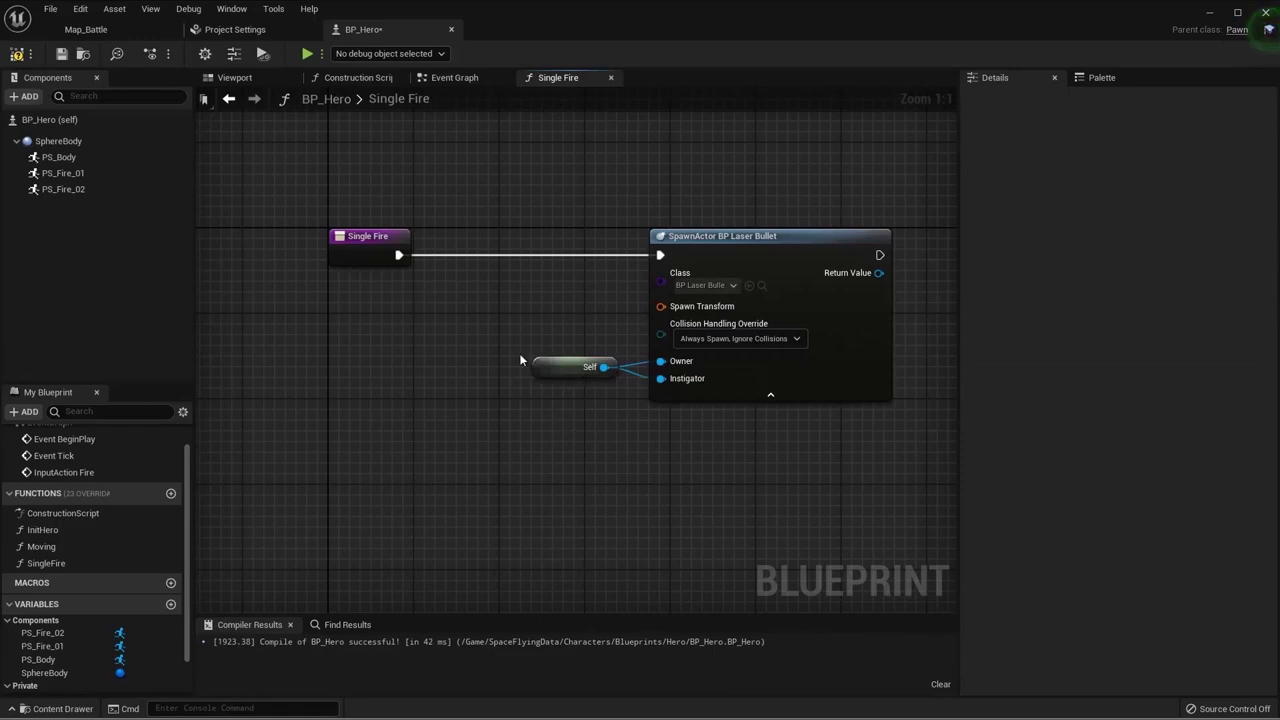
left_click_drag(480, 308, 588, 416)
left_click(559, 445)
left_click_drag(477, 334, 689, 465)
left_click(658, 468)
Step: Split Spawn Transform into location, rotation and scale, and move Self beside Owner and Instigator
right_click(663, 312)
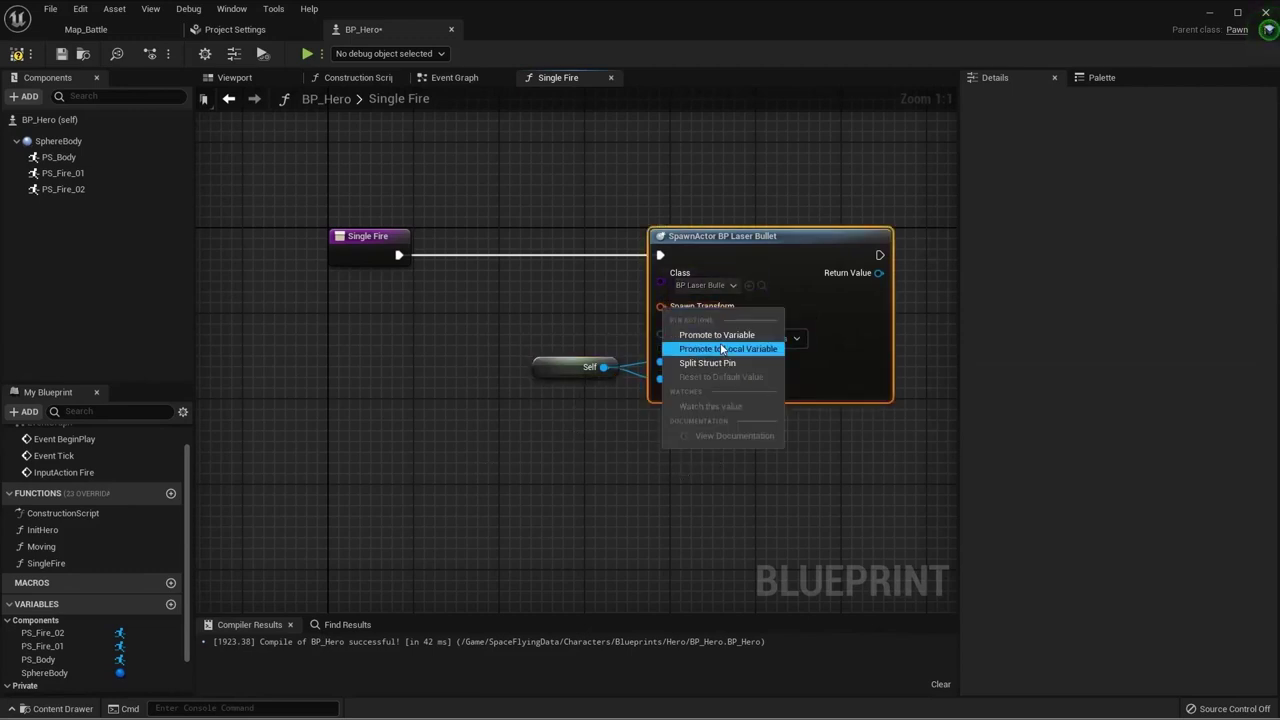
left_click(703, 362)
left_click_drag(551, 358, 557, 485)
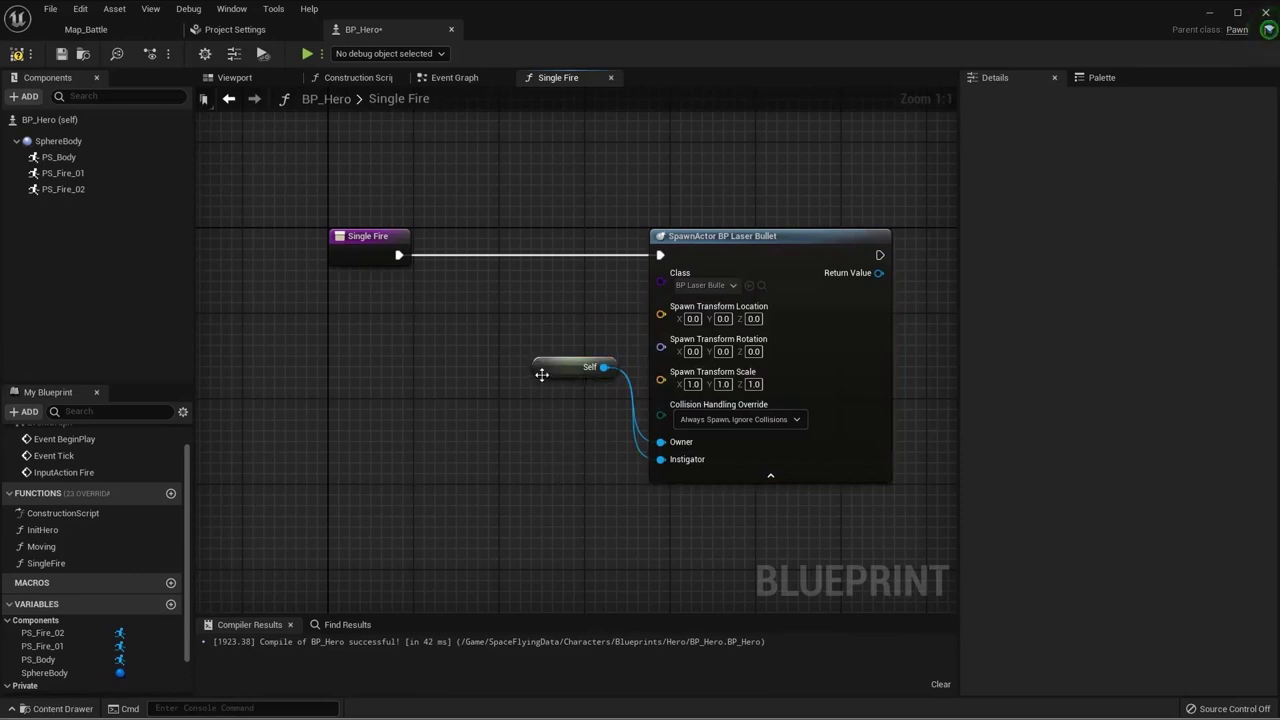
left_click_drag(543, 370, 548, 455)
left_click(517, 536)
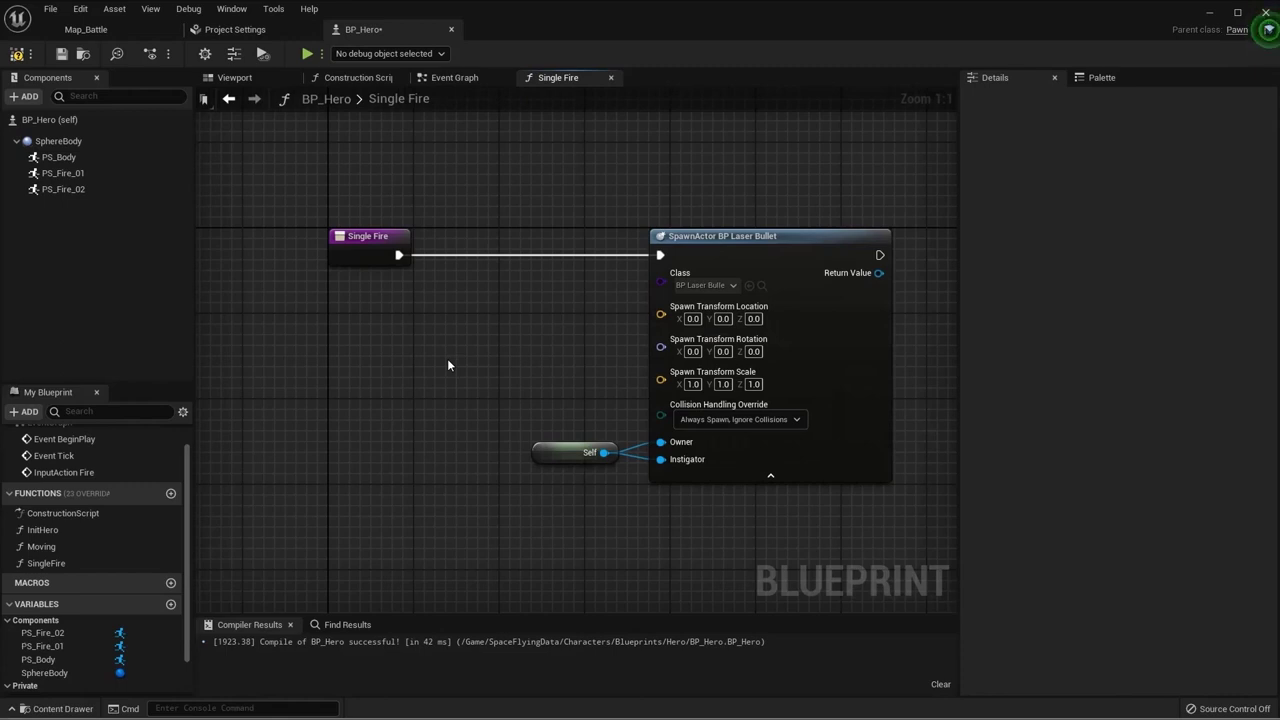
Step: Add an Arrow component to the hero ship and name it FireDir
left_click(235, 77)
left_click(58, 141)
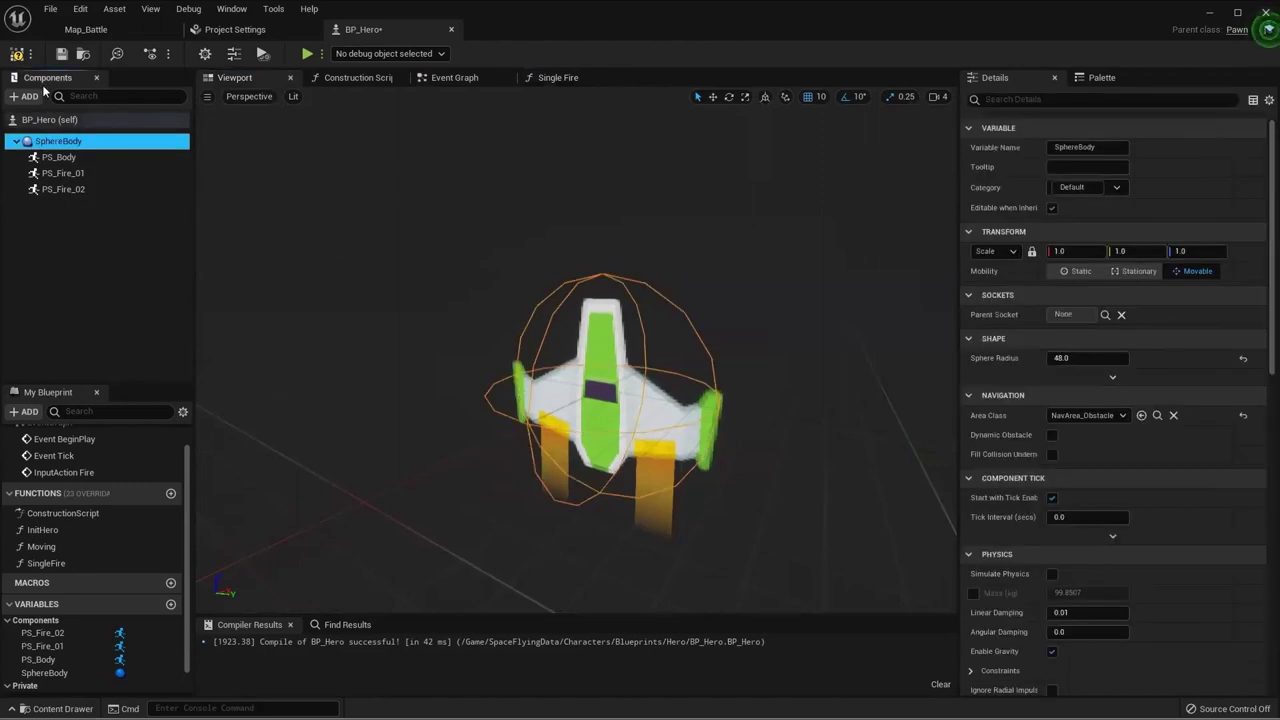
left_click(14, 100)
type("arrow")
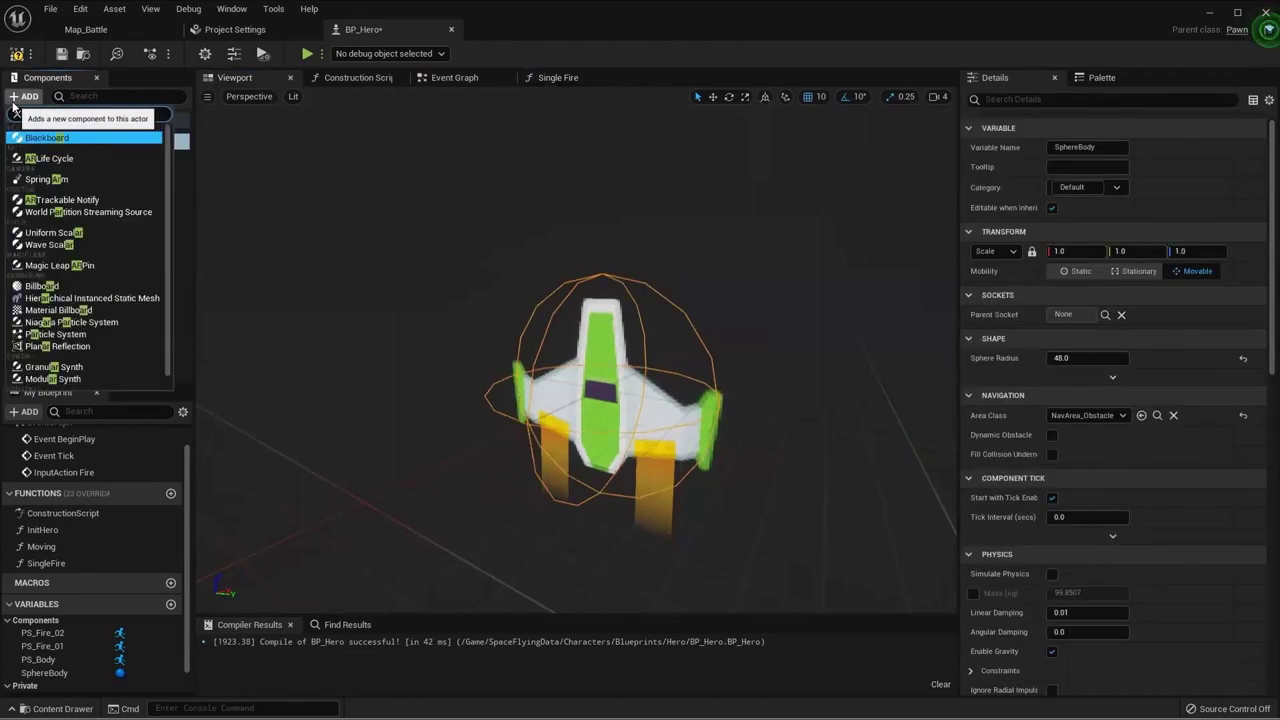
key("Return")
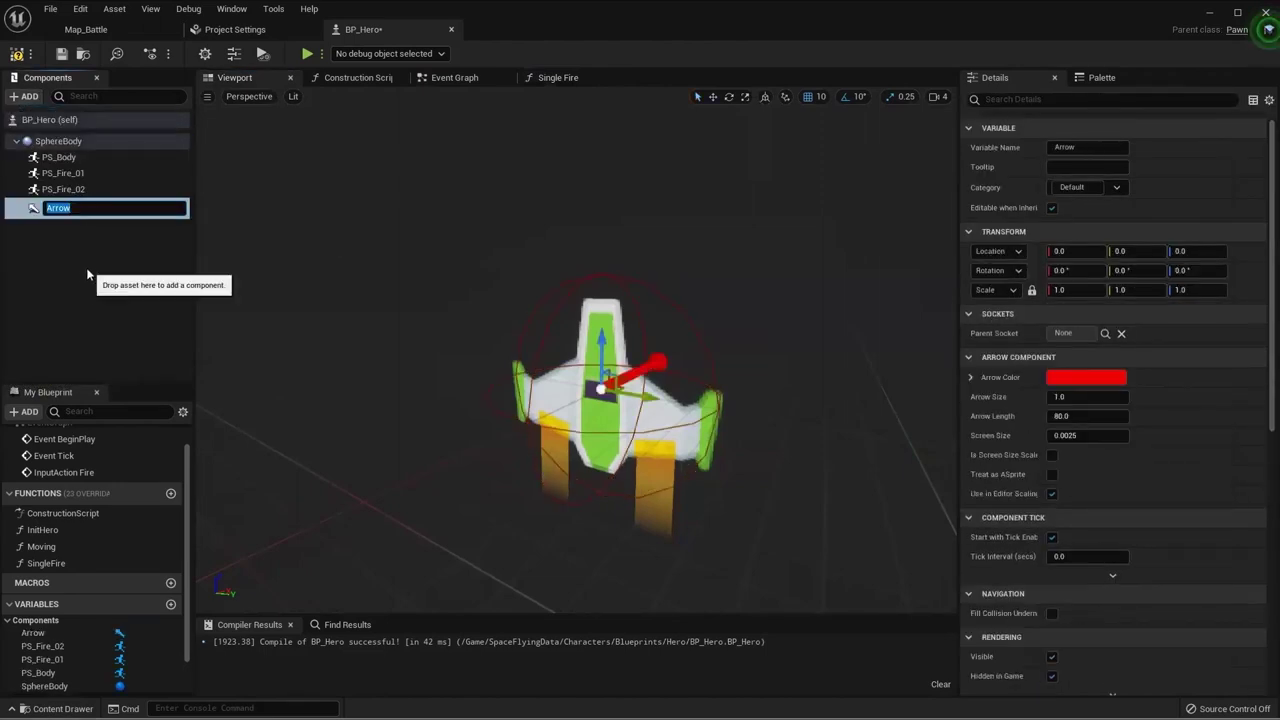
key("BackSpace")
key("BackSpace")
key("BackSpace")
key("BackSpace")
key("BackSpace")
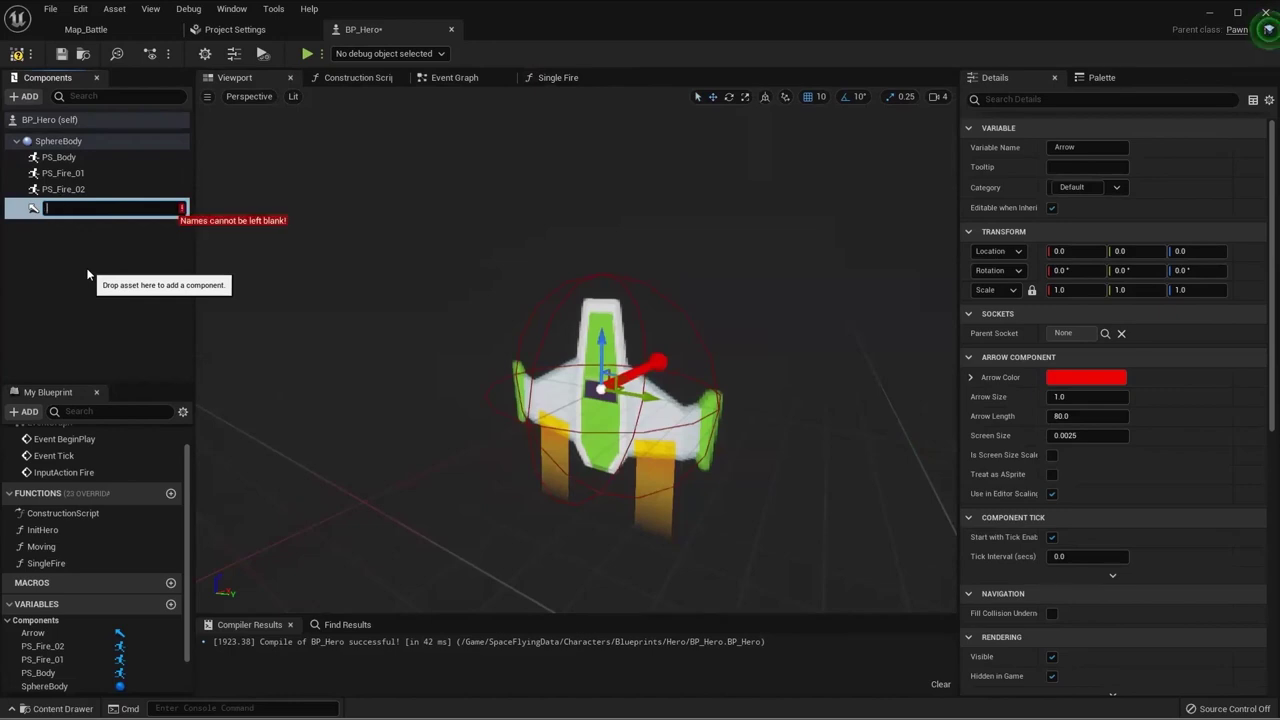
type("FireDir")
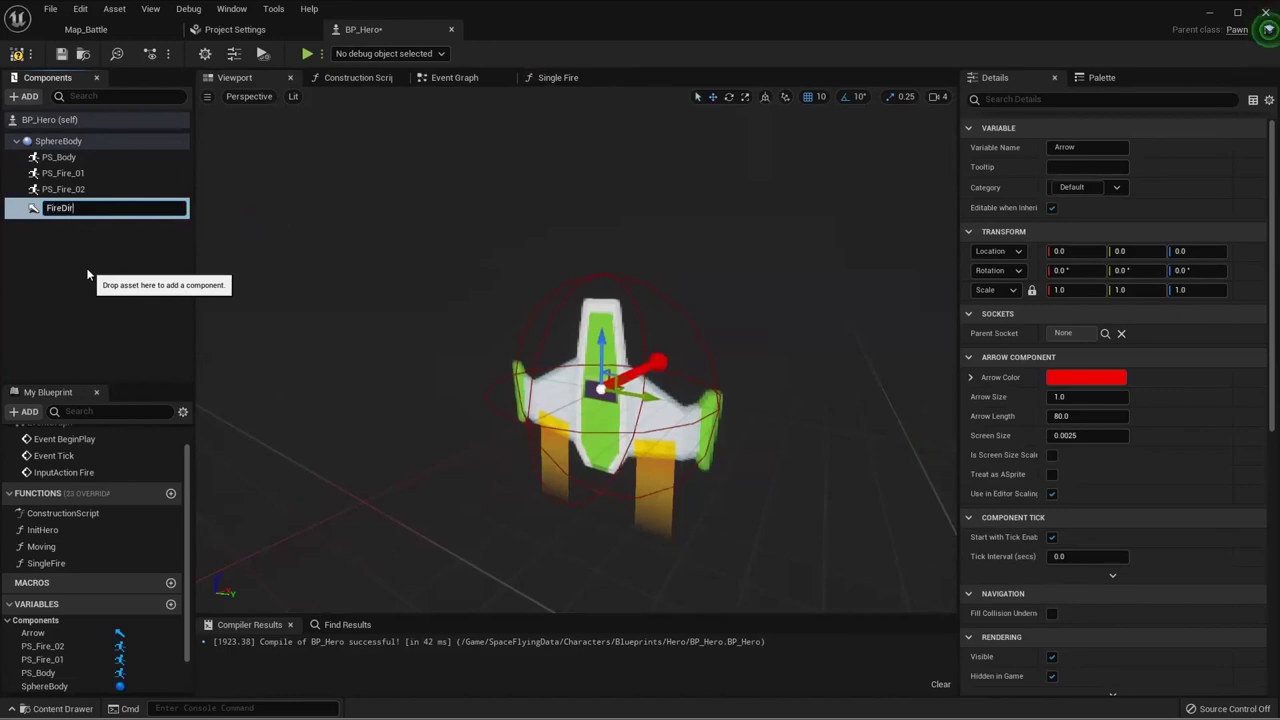
key("Return")
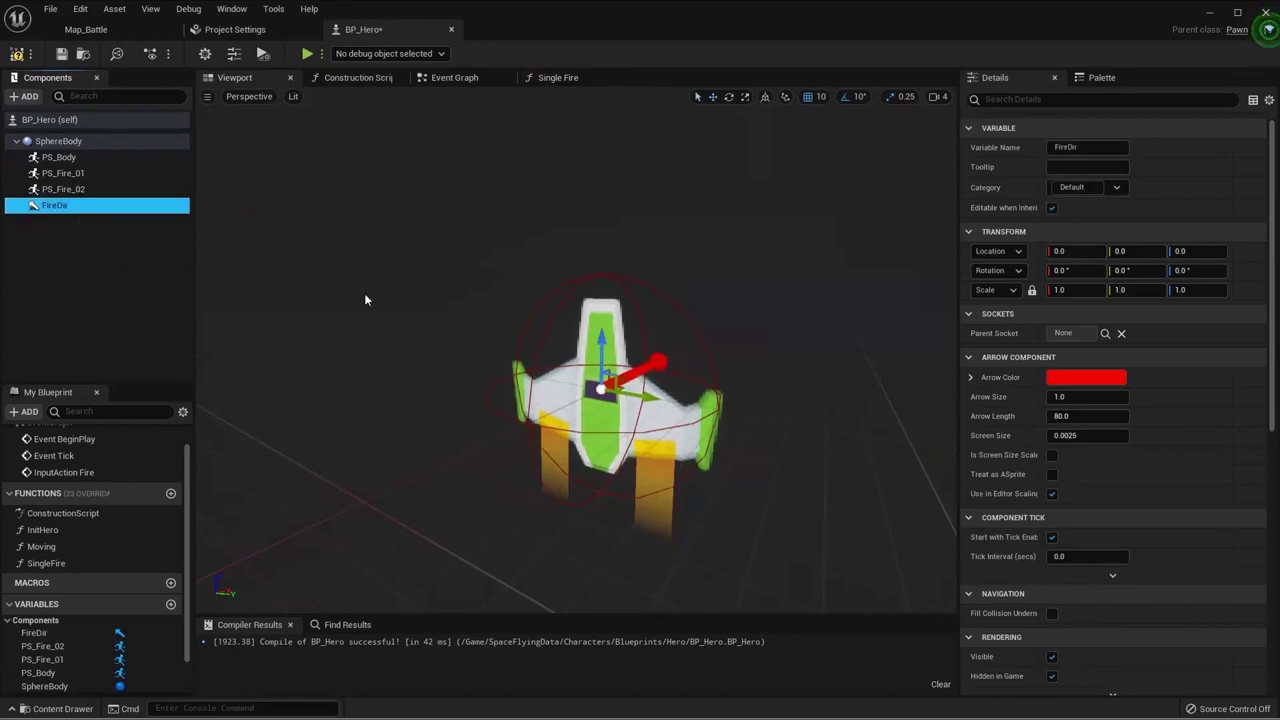
Step: Rotate FireDir to pitch 90 and raise it to Z 30 above the ship
right_click_drag(364, 293, 370, 300)
right_click_drag(560, 450, 578, 456)
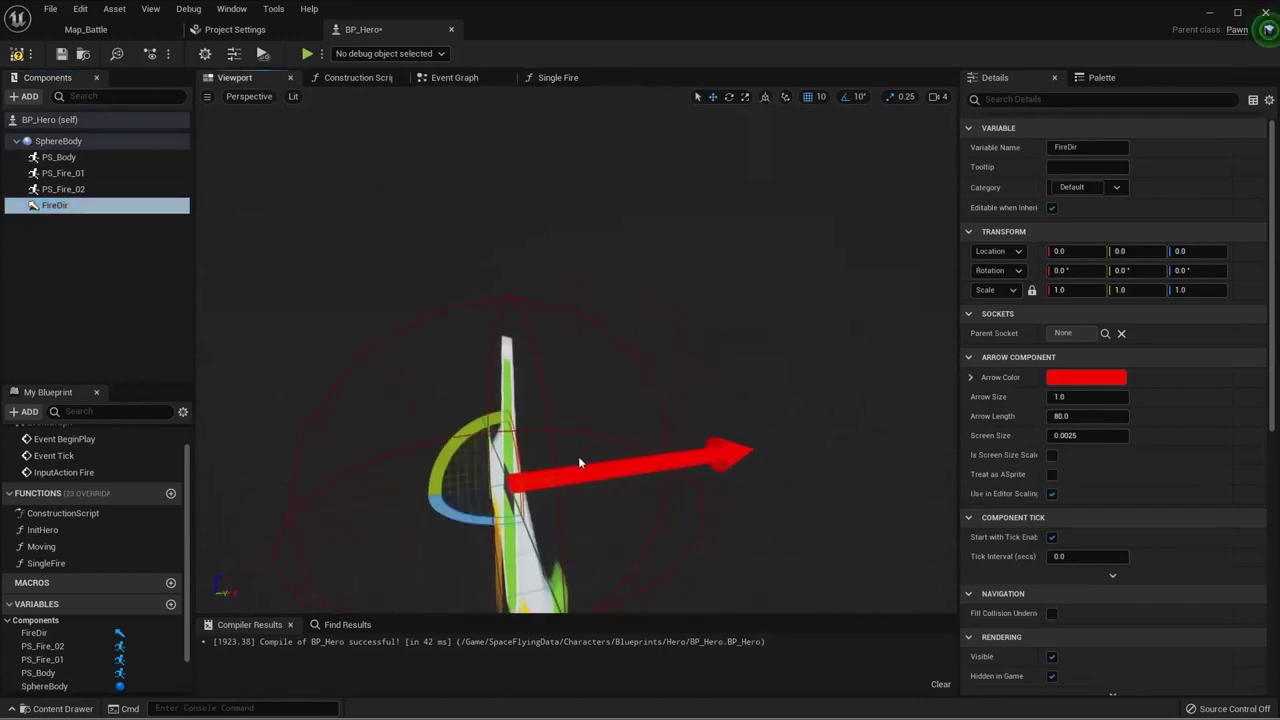
key("e")
left_click_drag(578, 456, 575, 380)
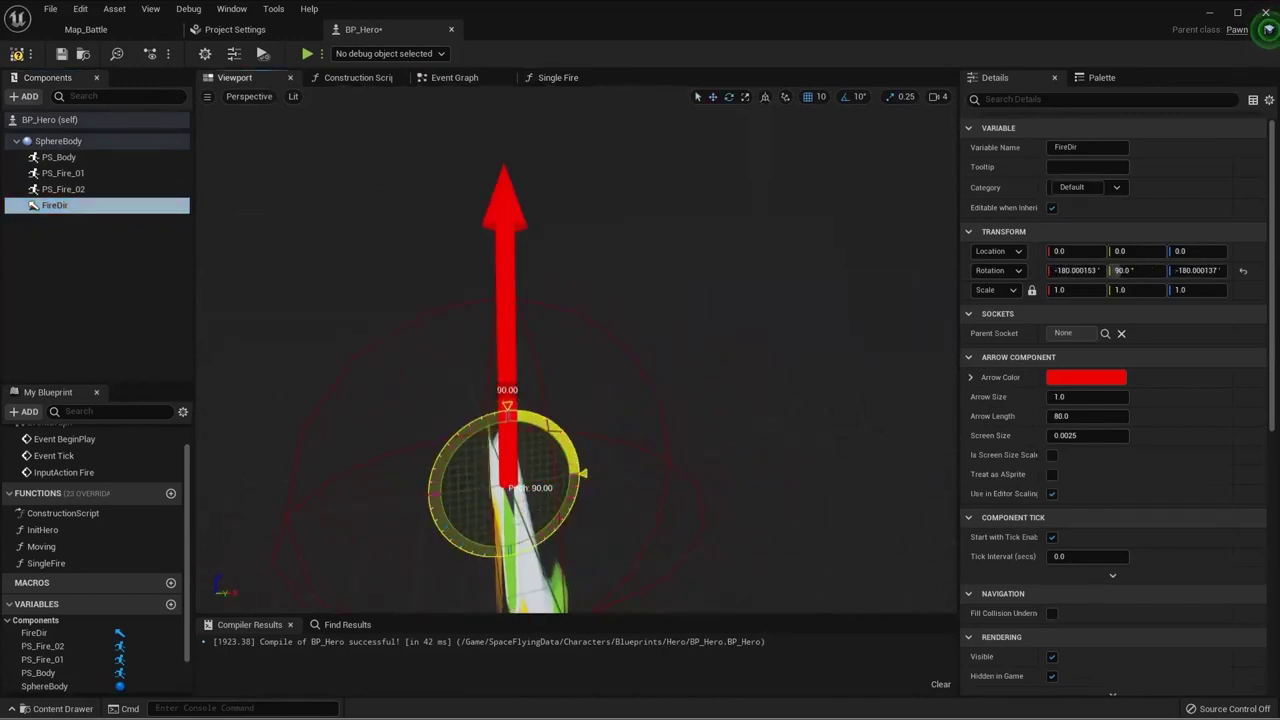
right_click_drag(575, 380, 640, 380)
right_click_drag(520, 420, 522, 440)
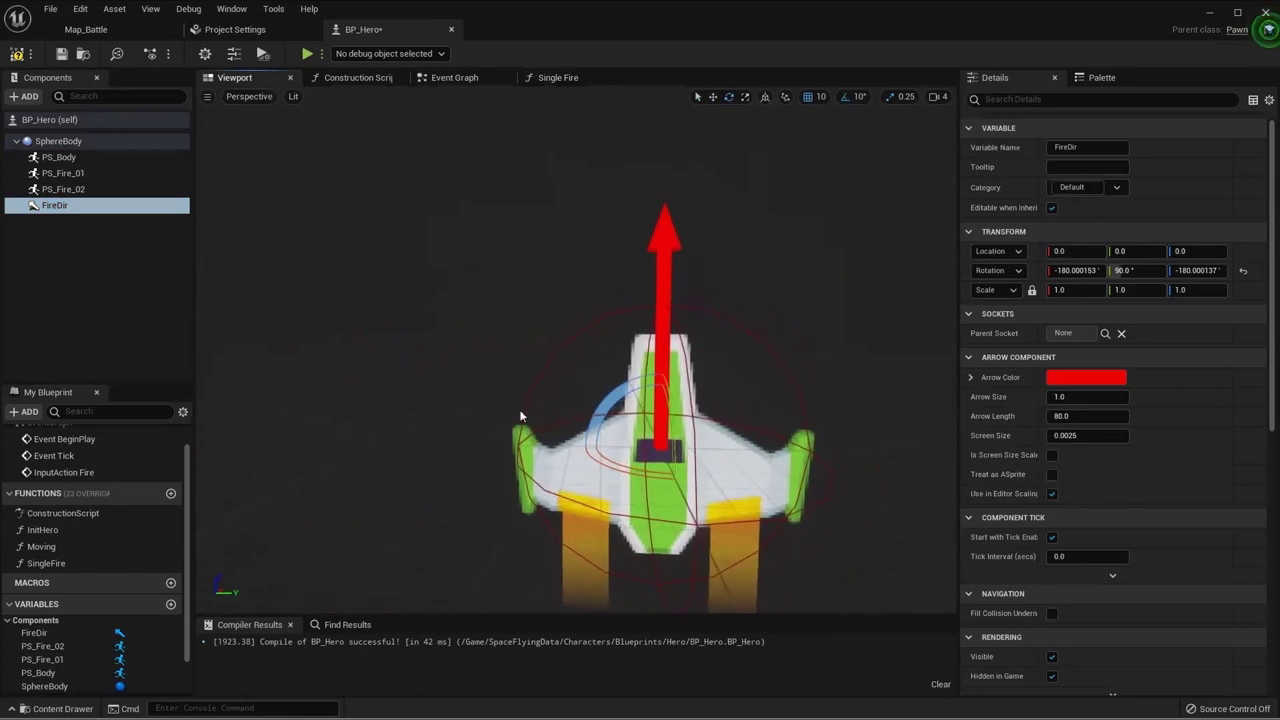
key("w")
left_click_drag(663, 392, 667, 299)
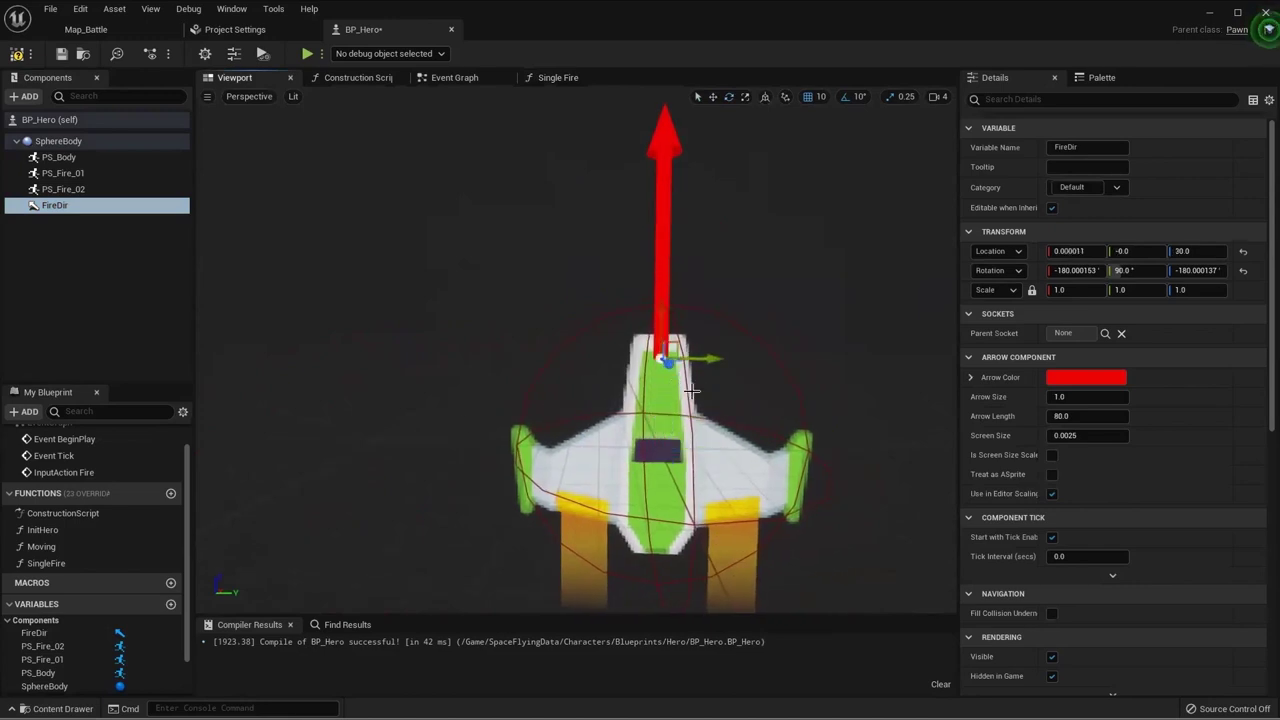
right_click_drag(692, 390, 670, 375)
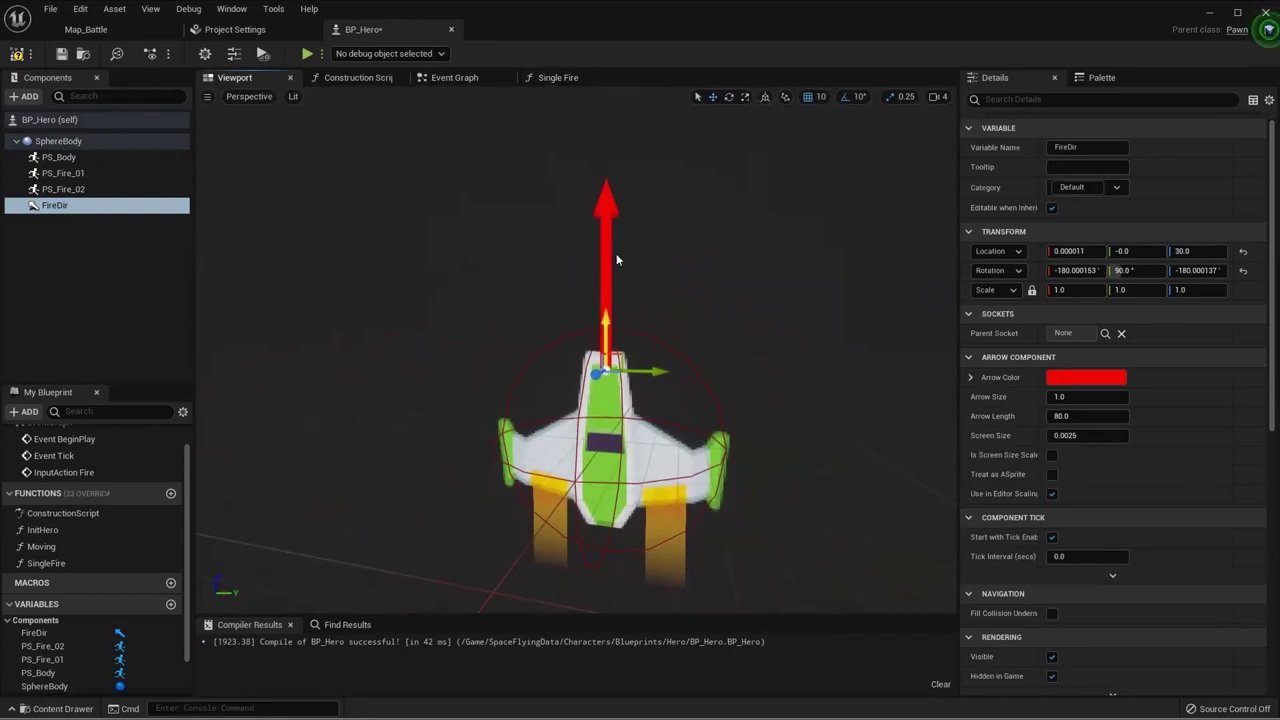
Step: In Single Fire, add a FireDir reference with GetWorldLocation and GetWorldRotation nodes
left_click(556, 77)
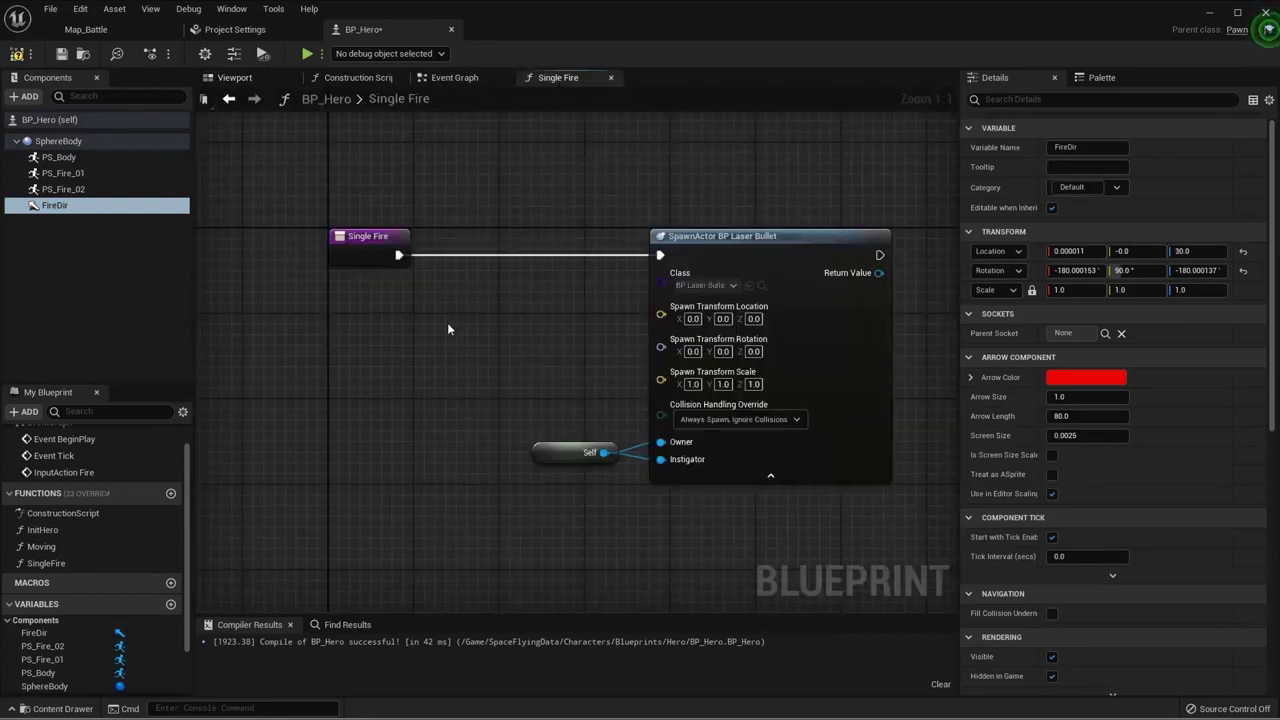
mouse_move(55, 205)
left_mouse_down()
mouse_move(293, 388)
mouse_move(438, 381)
mouse_move(330, 381)
mouse_move(418, 410)
left_mouse_up()
type("get a")
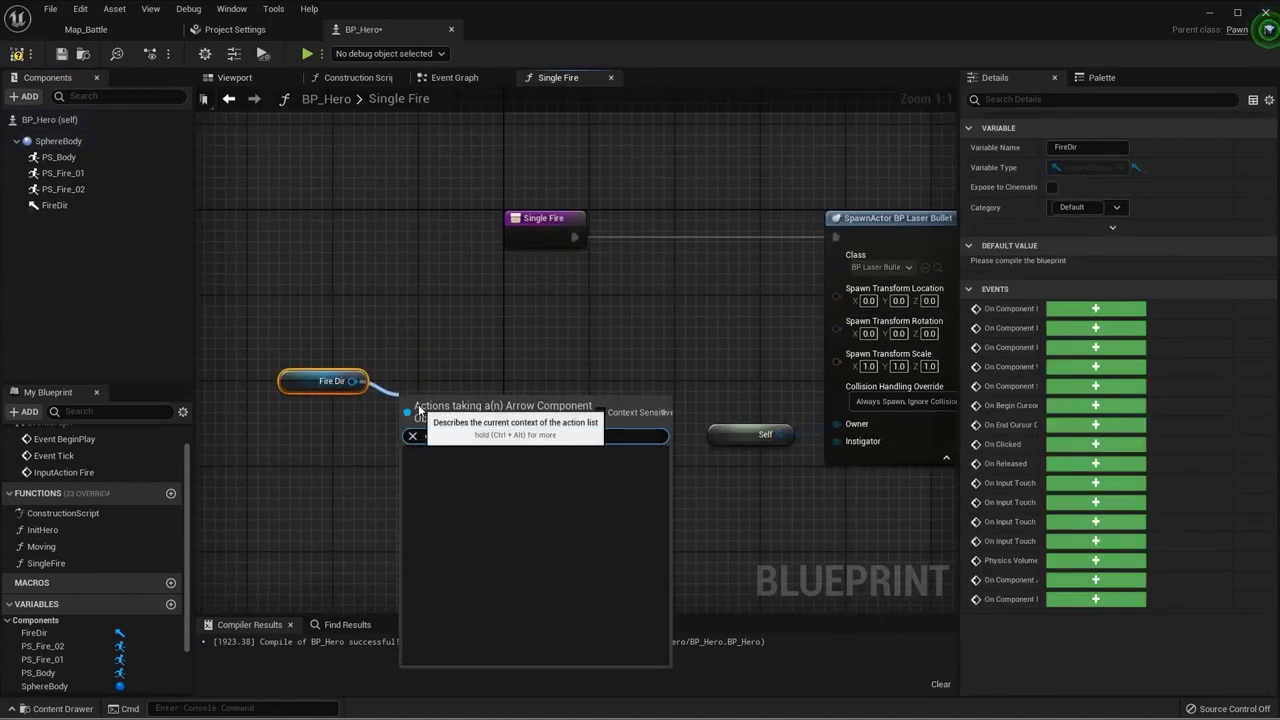
left_click(560, 572)
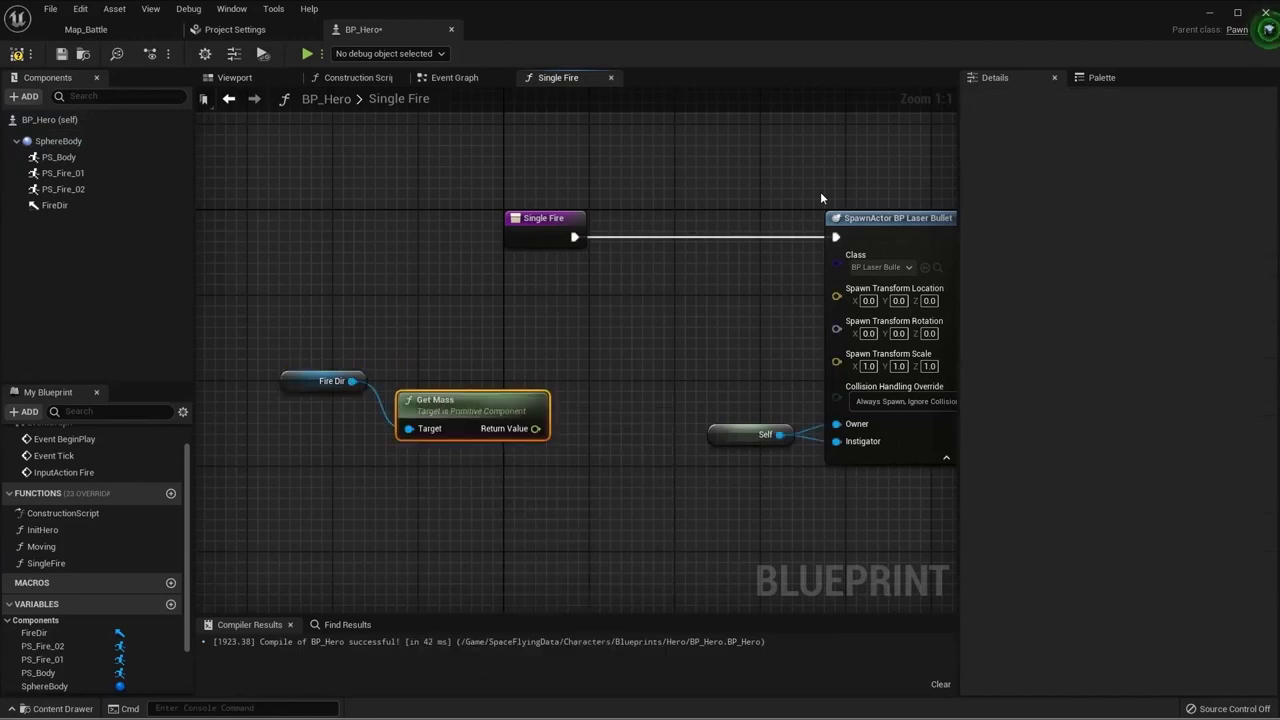
key("Delete")
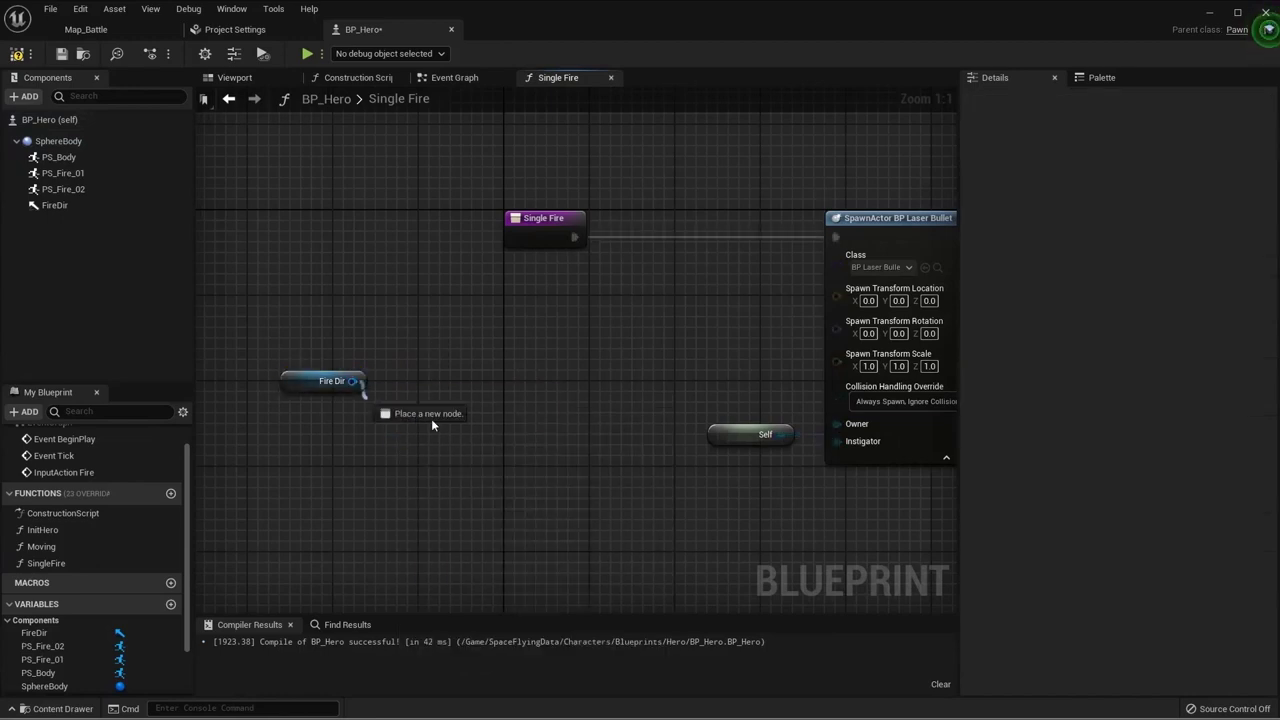
left_click_drag(352, 381, 434, 424)
type("get loca")
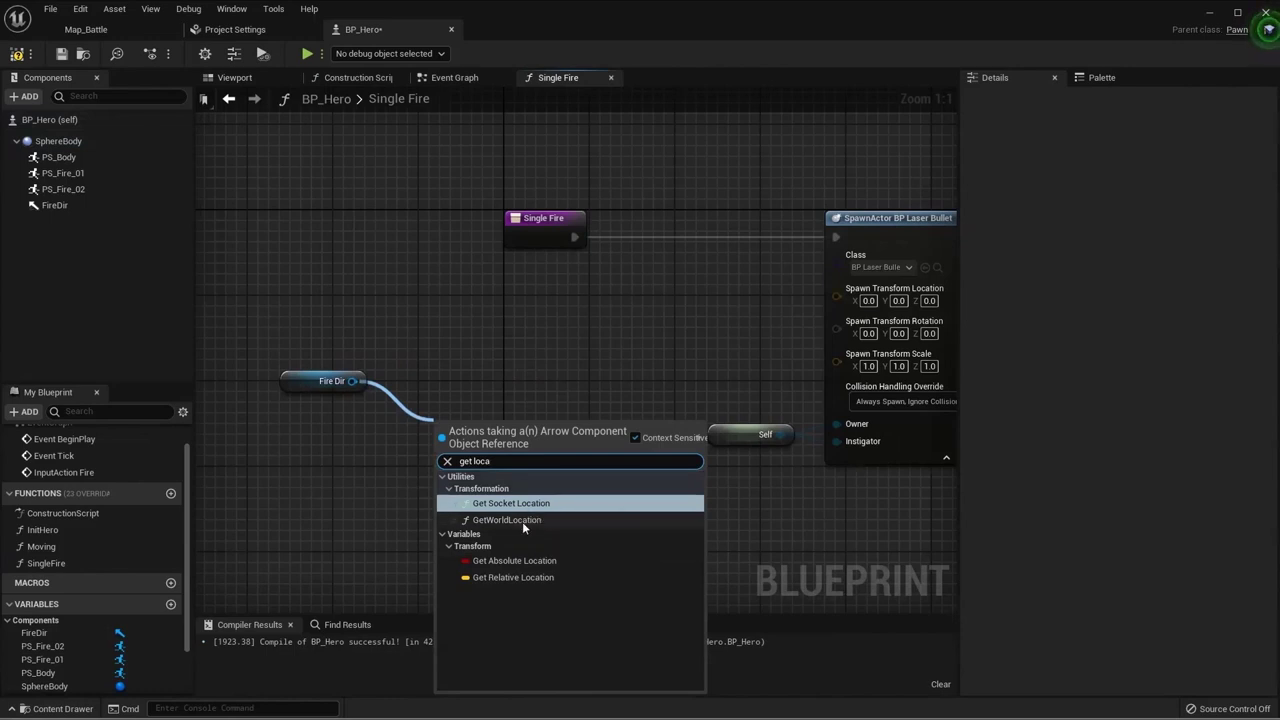
left_click(507, 520)
left_click_drag(500, 432, 500, 316)
left_click_drag(352, 381, 424, 470)
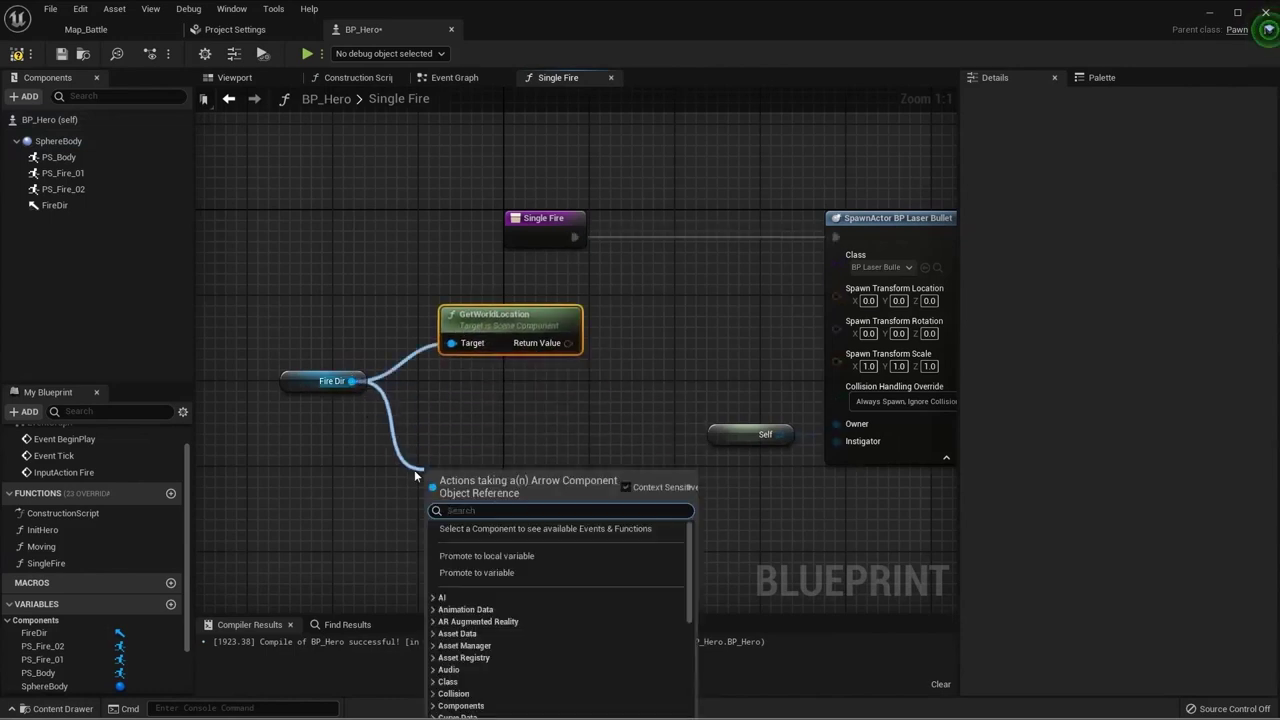
type("get rot")
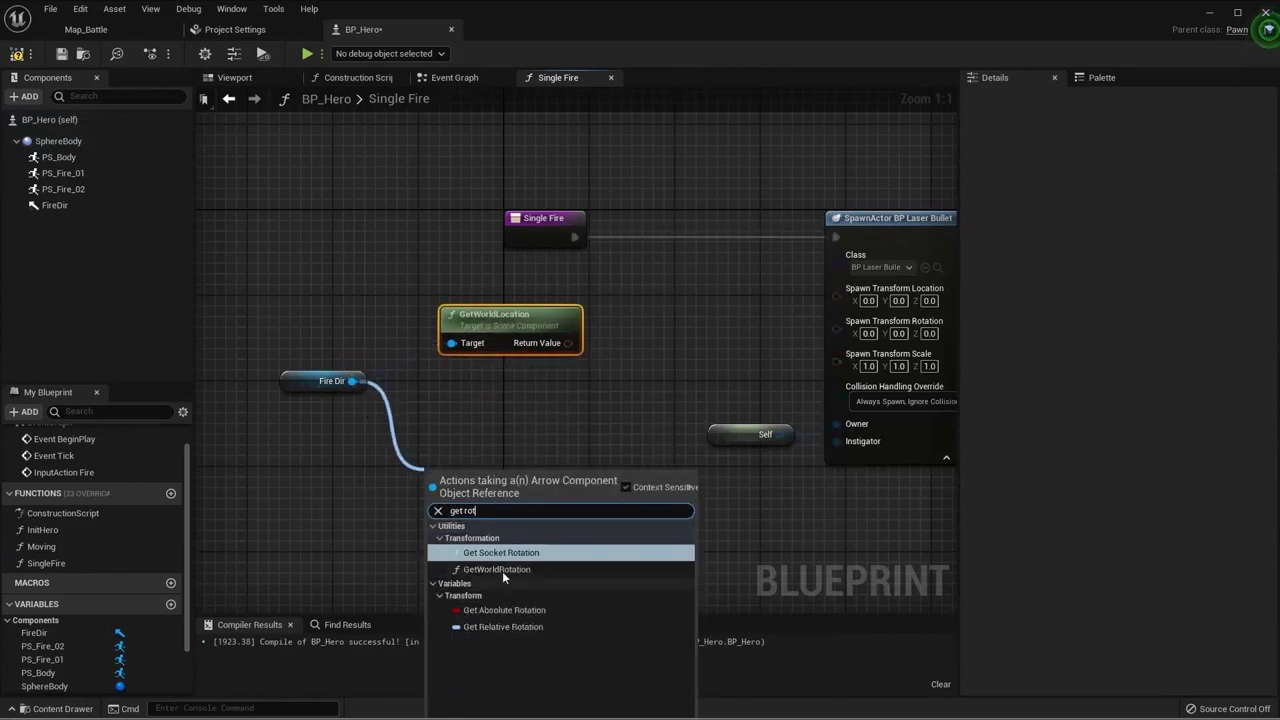
left_click(502, 569)
left_click_drag(495, 474, 509, 370)
Step: Wire FireDir's world location and rotation into SpawnActor's Spawn Transform Location and Rotation
left_click(310, 381)
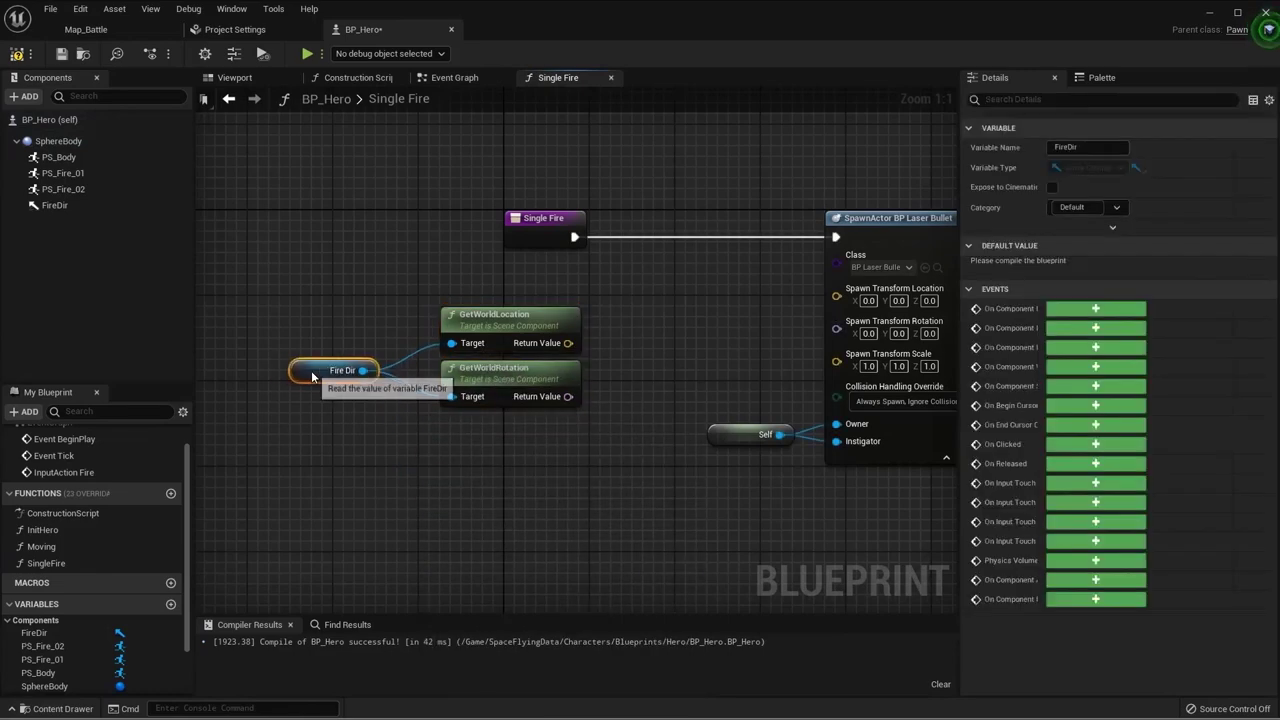
left_click_drag(325, 452, 571, 289)
right_click_drag(571, 289, 411, 353)
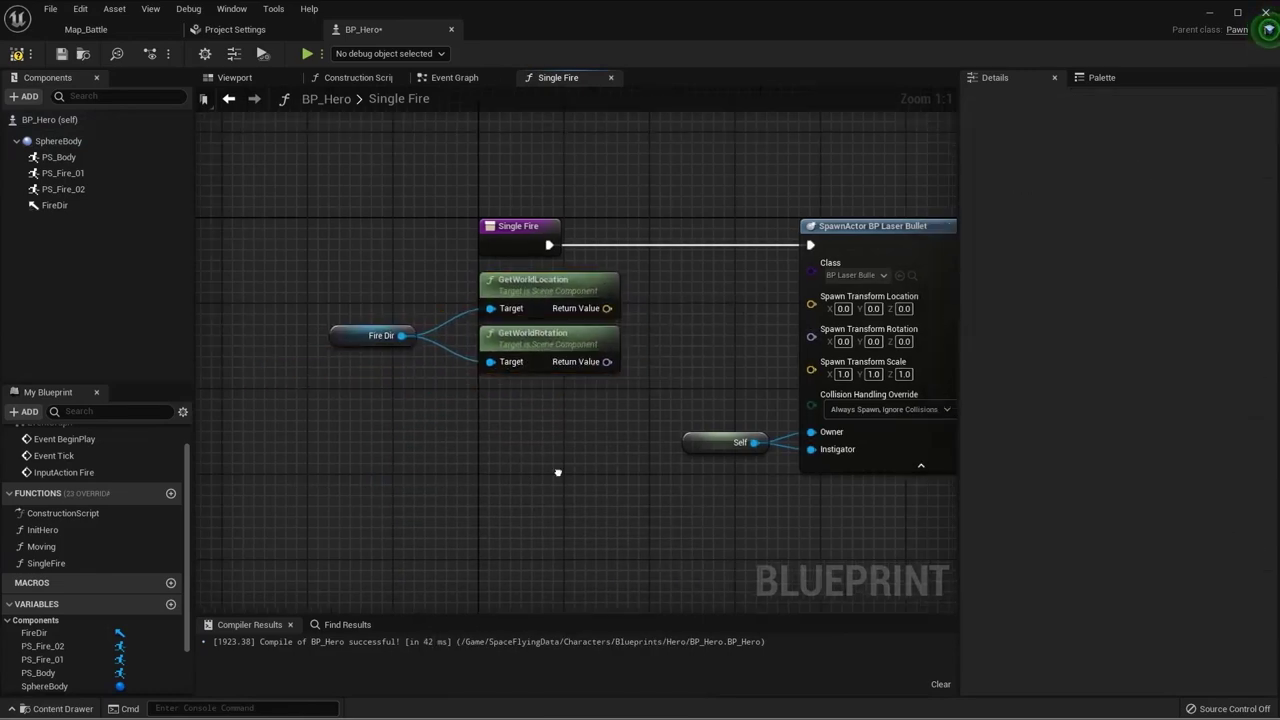
mouse_move(469, 364)
left_mouse_down()
mouse_move(689, 364)
mouse_move(469, 417)
left_mouse_up()
mouse_move(451, 469)
left_mouse_down()
mouse_move(403, 349)
mouse_move(544, 328)
left_mouse_up()
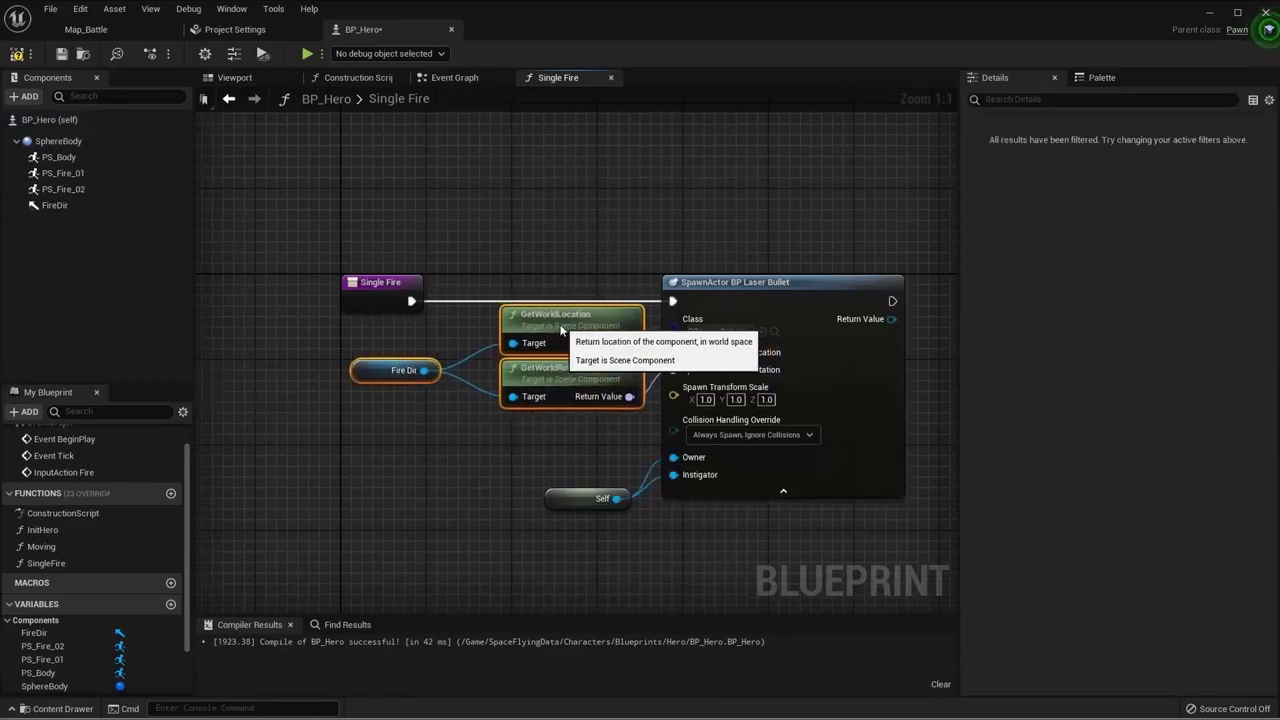
left_click_drag(576, 500, 566, 468)
left_click(606, 489)
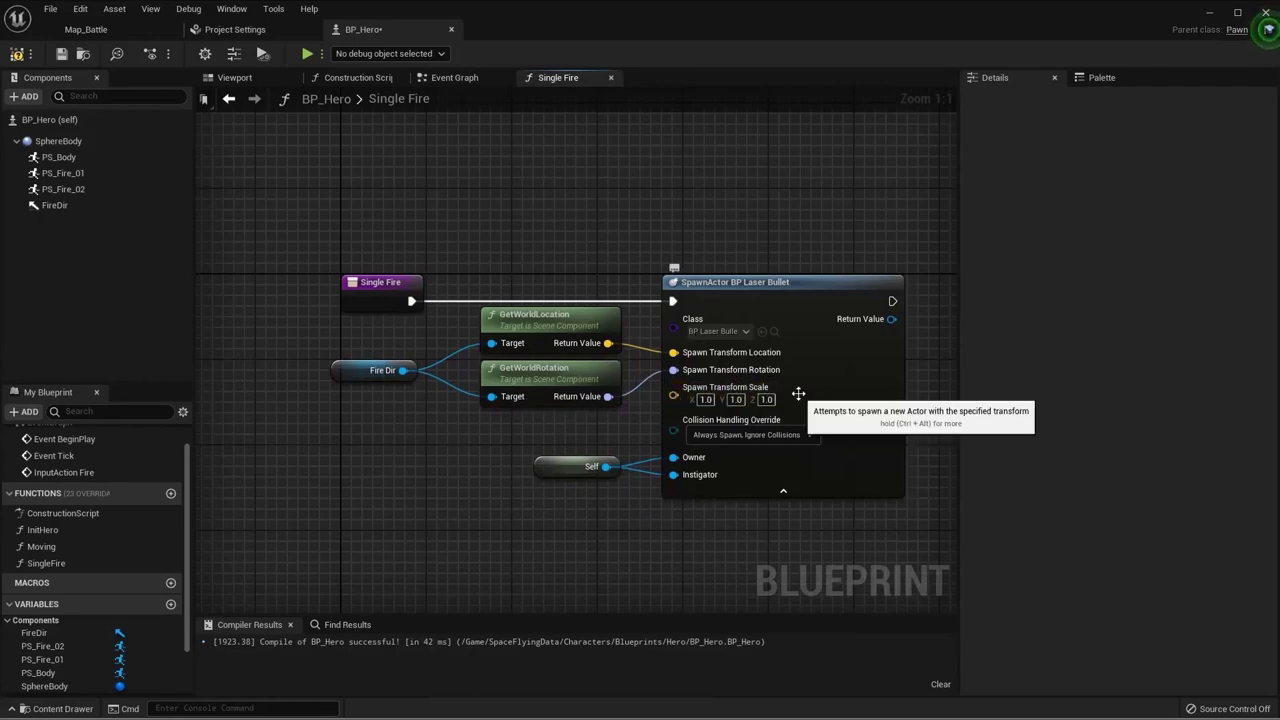
right_click_drag(481, 447, 103, 460)
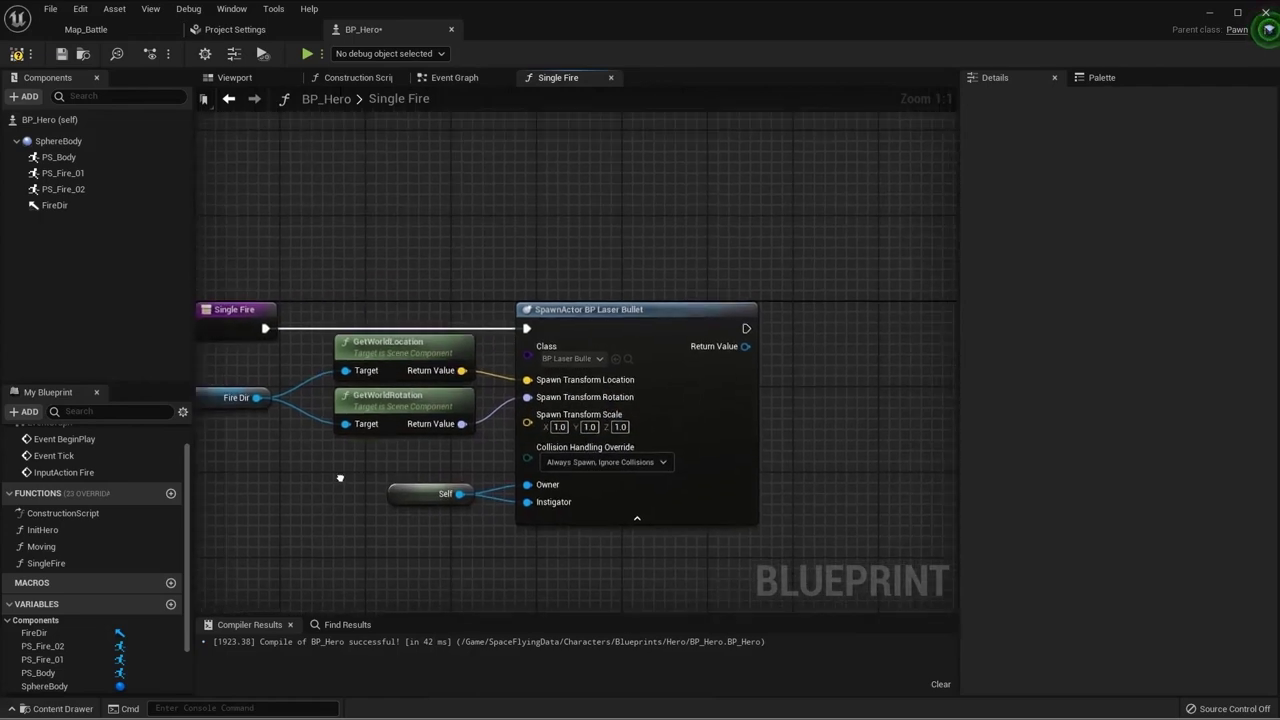
Step: Chain a Play Sound 2D node after SpawnActor and open its Sound asset list
right_click_drag(661, 322, 617, 357)
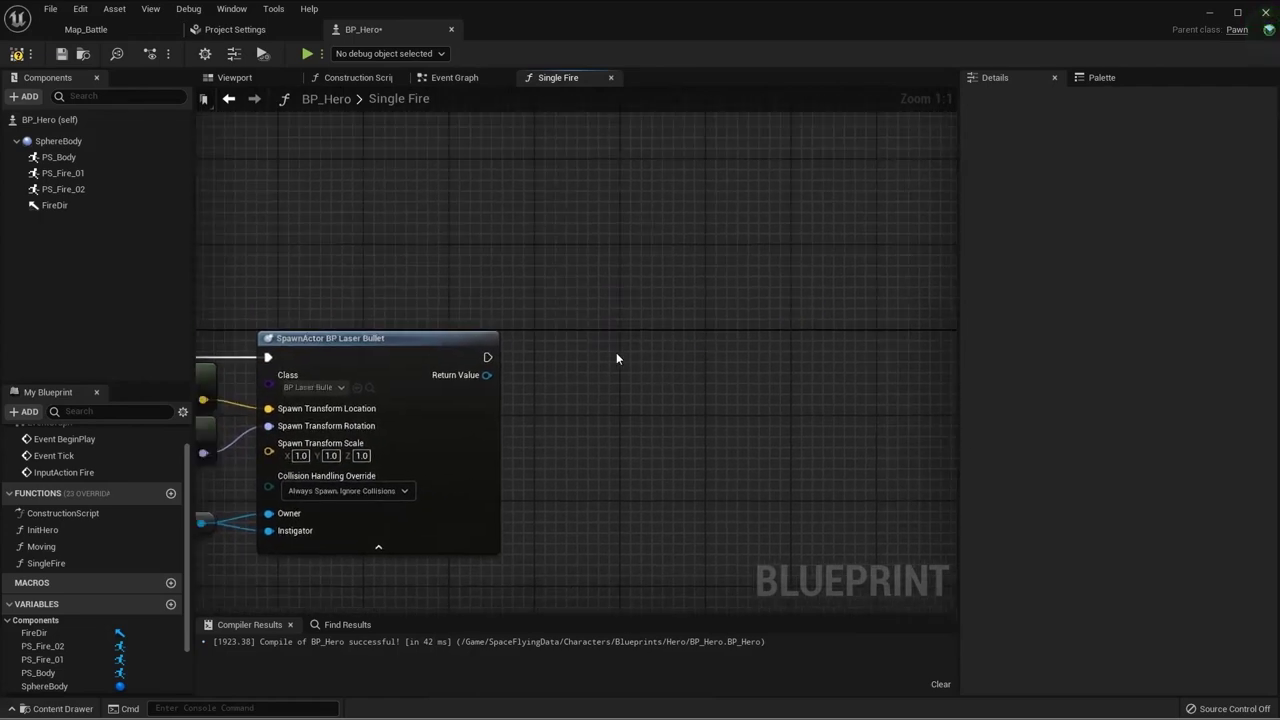
left_click_drag(454, 333, 616, 366)
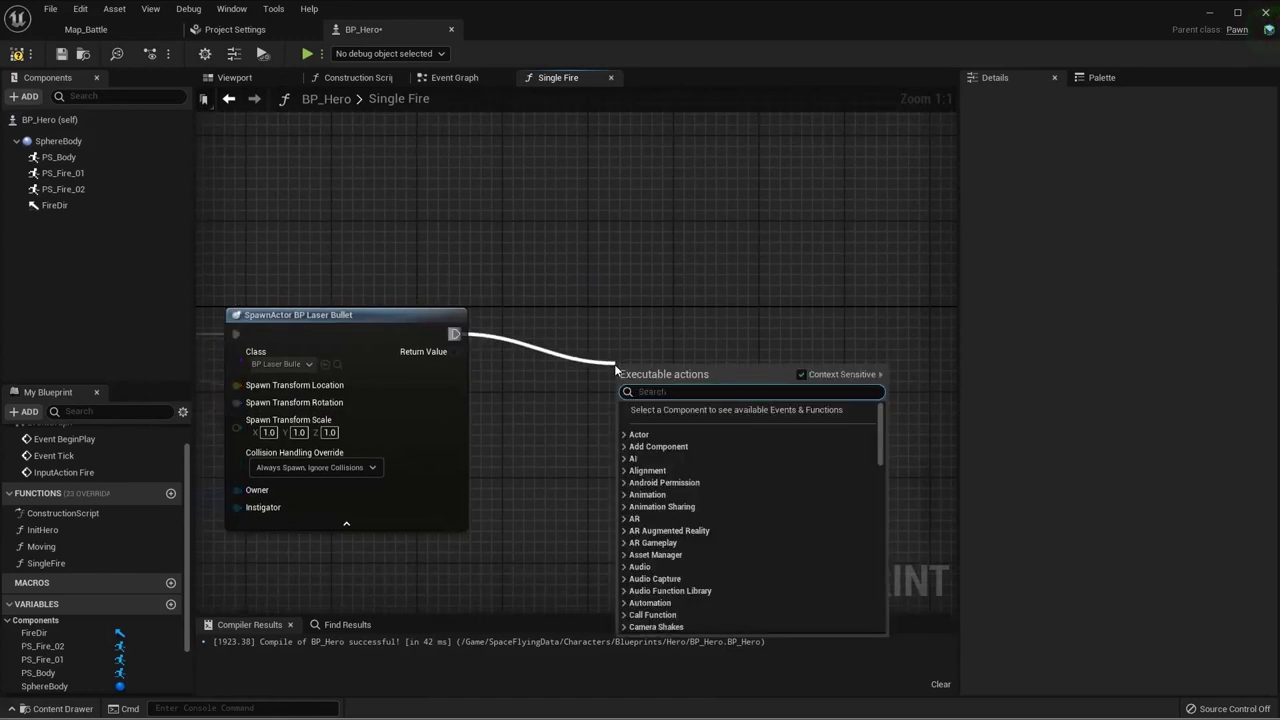
type("play sound")
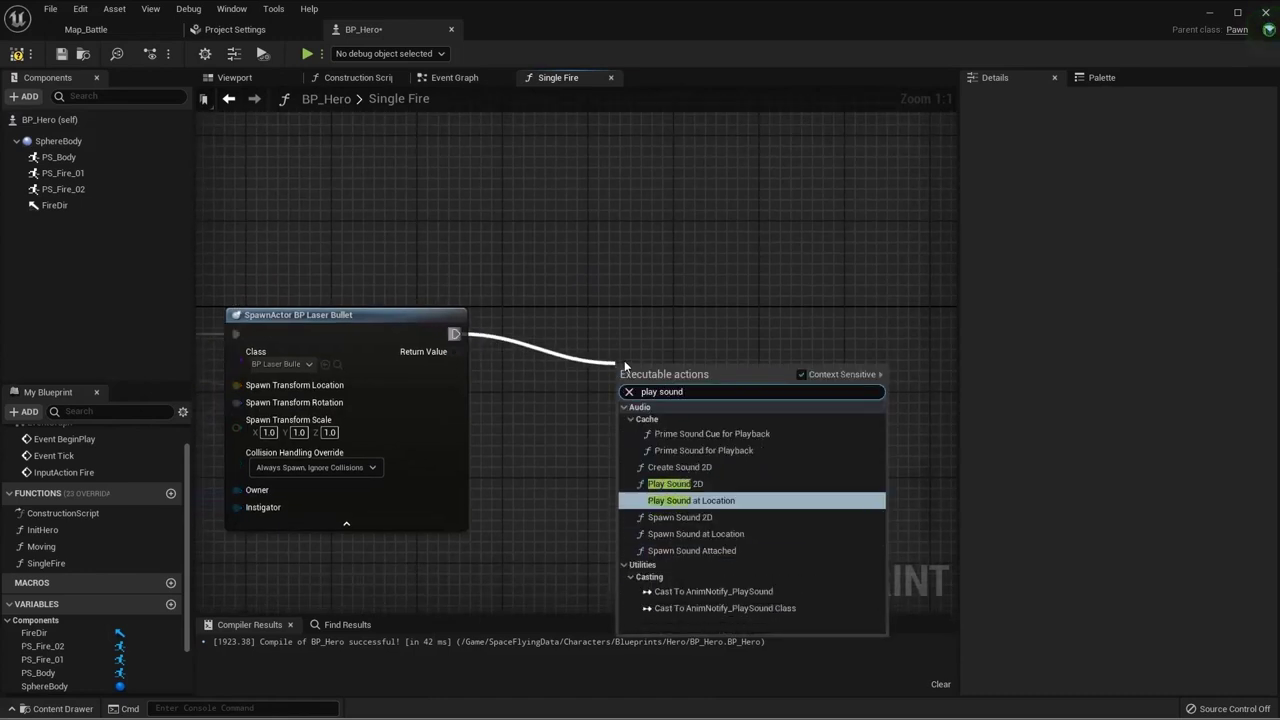
left_click(672, 483)
left_click_drag(684, 372, 652, 323)
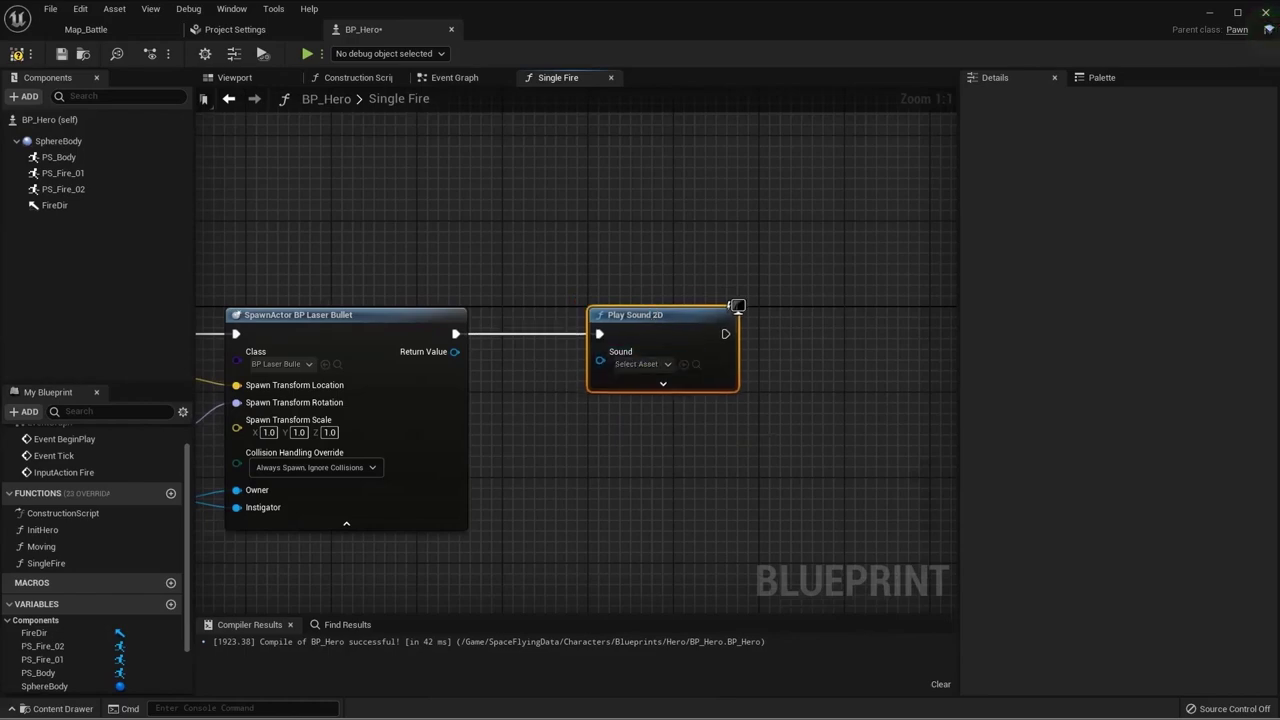
left_click(637, 363)
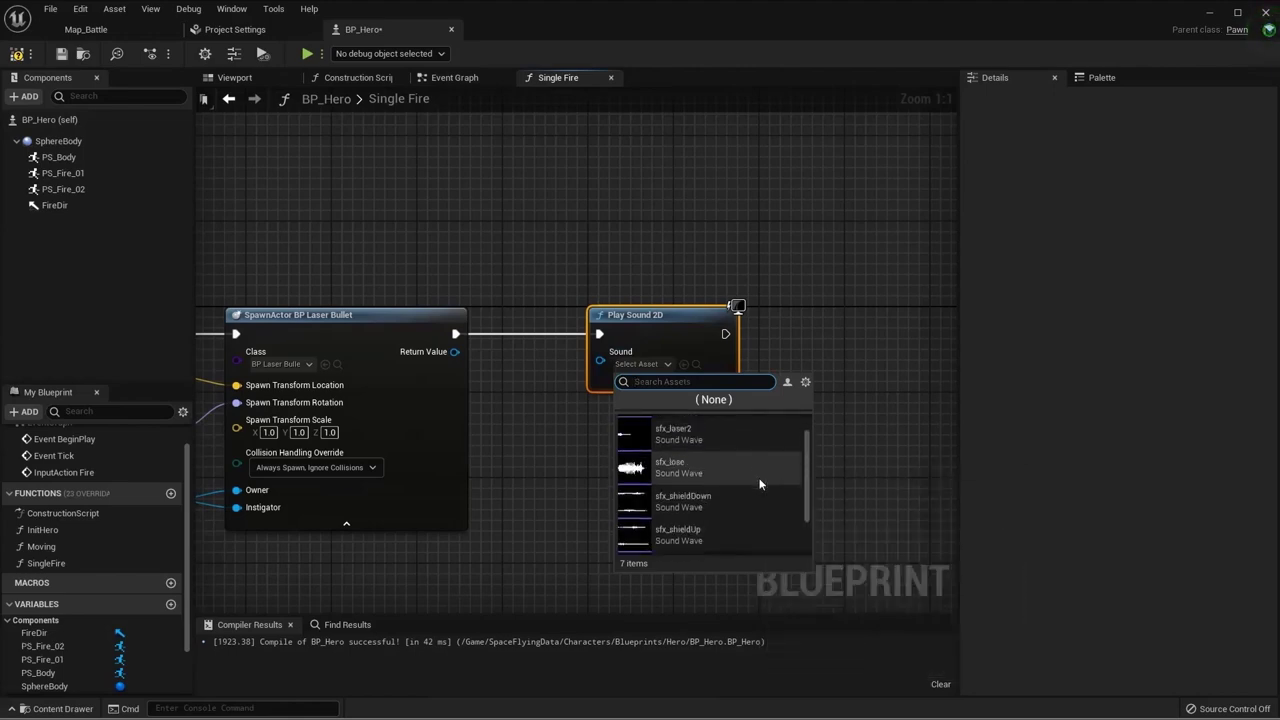
scroll(760, 480, "up", 2)
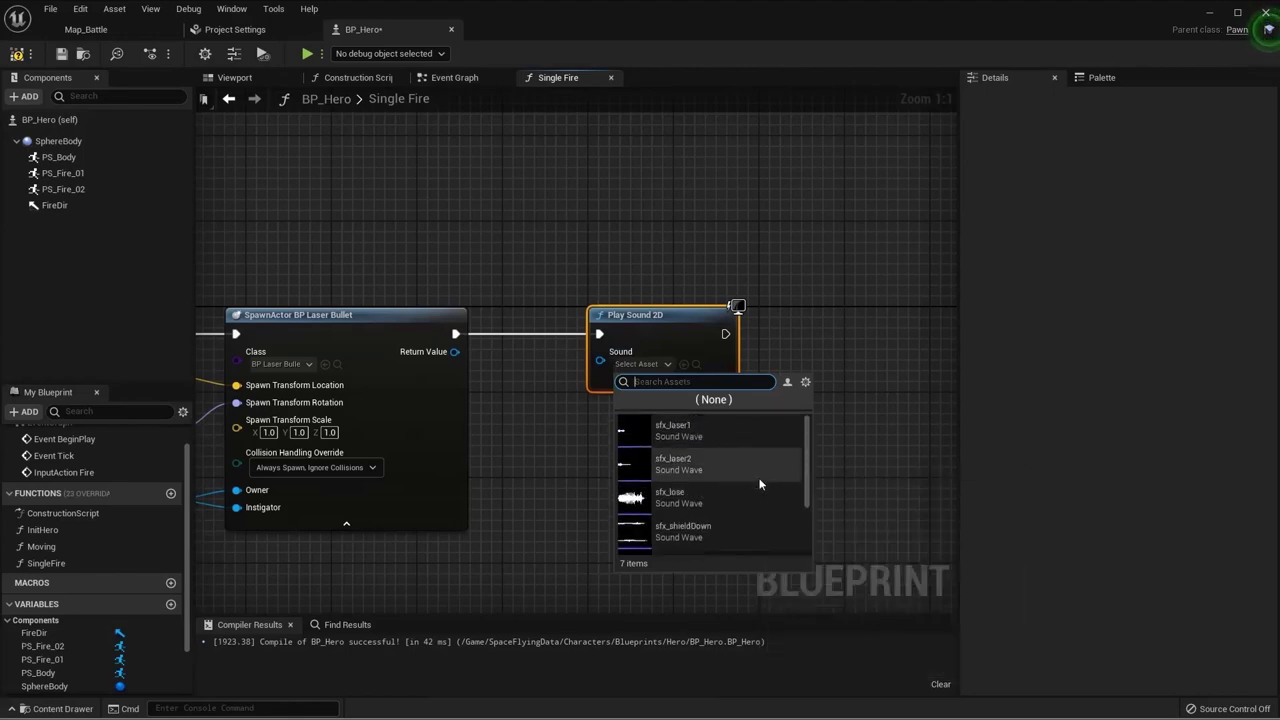
Step: In Map_Battle's Content Browser, go to Characters > Resources > Audio
left_click(553, 437)
left_click(112, 29)
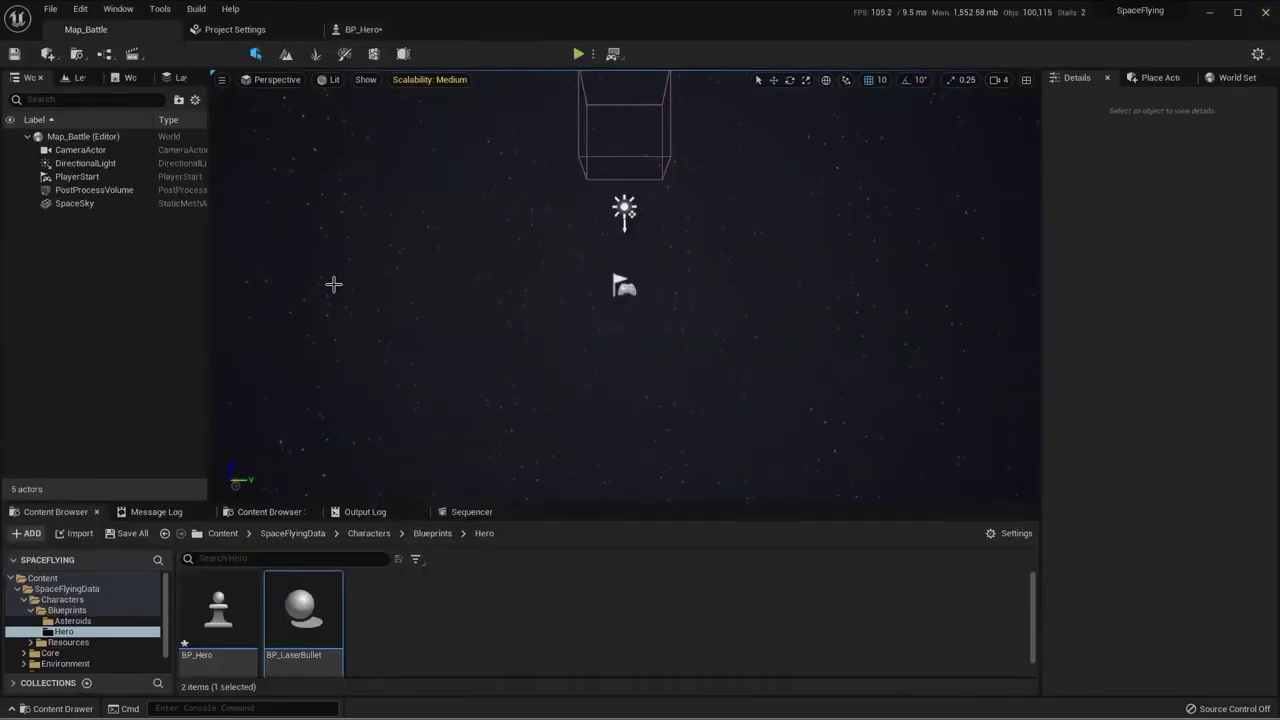
left_click(66, 589)
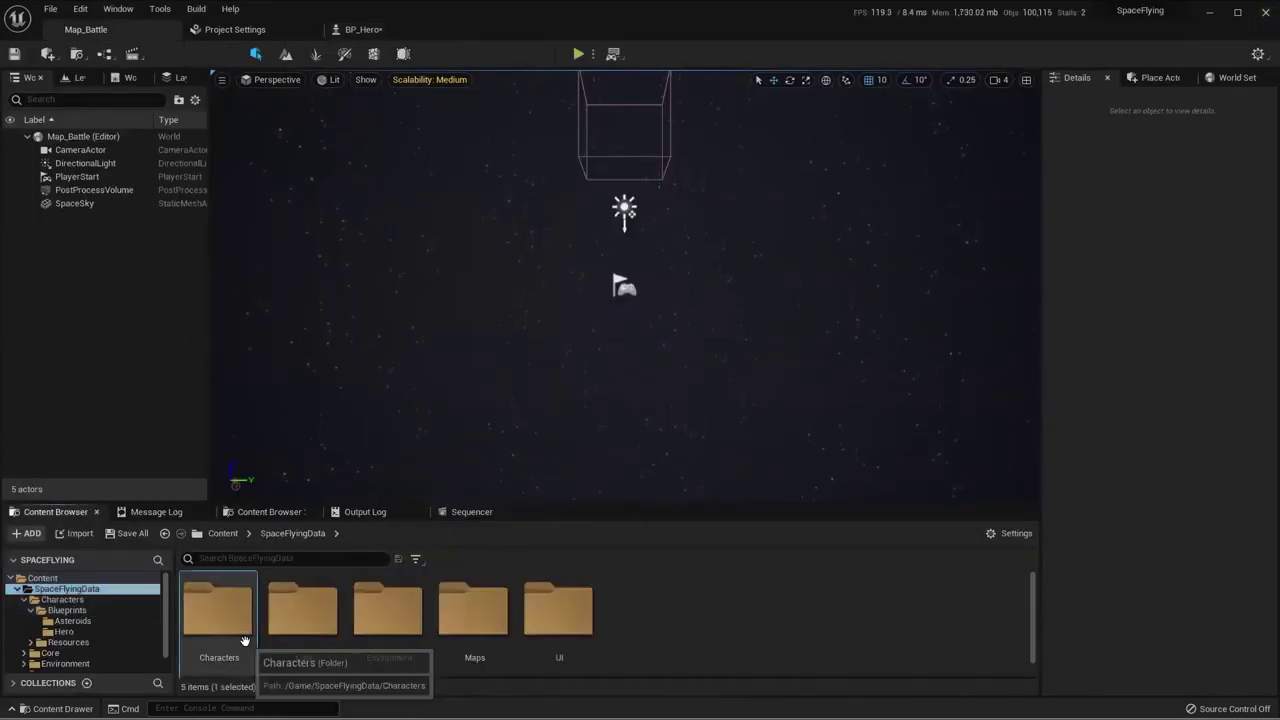
double_click(250, 642)
double_click(315, 630)
double_click(218, 632)
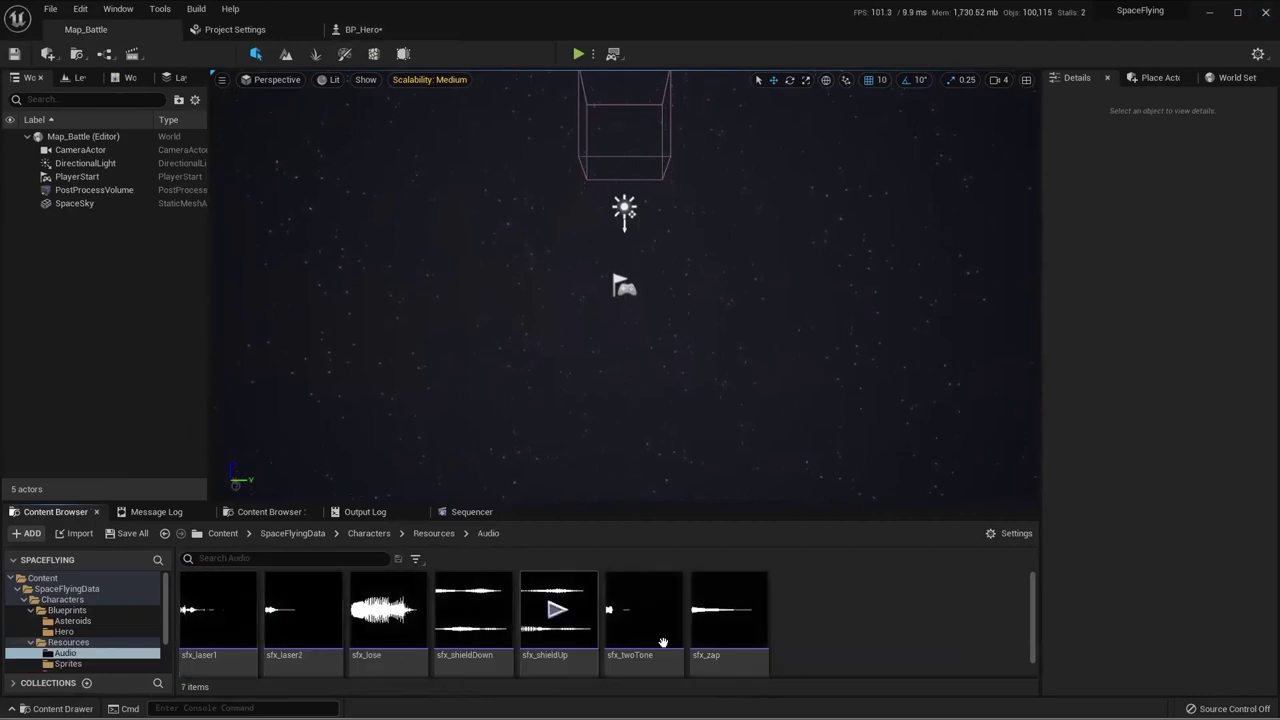
Step: Preview sfx_laser1 and sfx_laser2, then create a sound cue from sfx_laser1 named SC_Laser
left_click(217, 609)
left_click(303, 609)
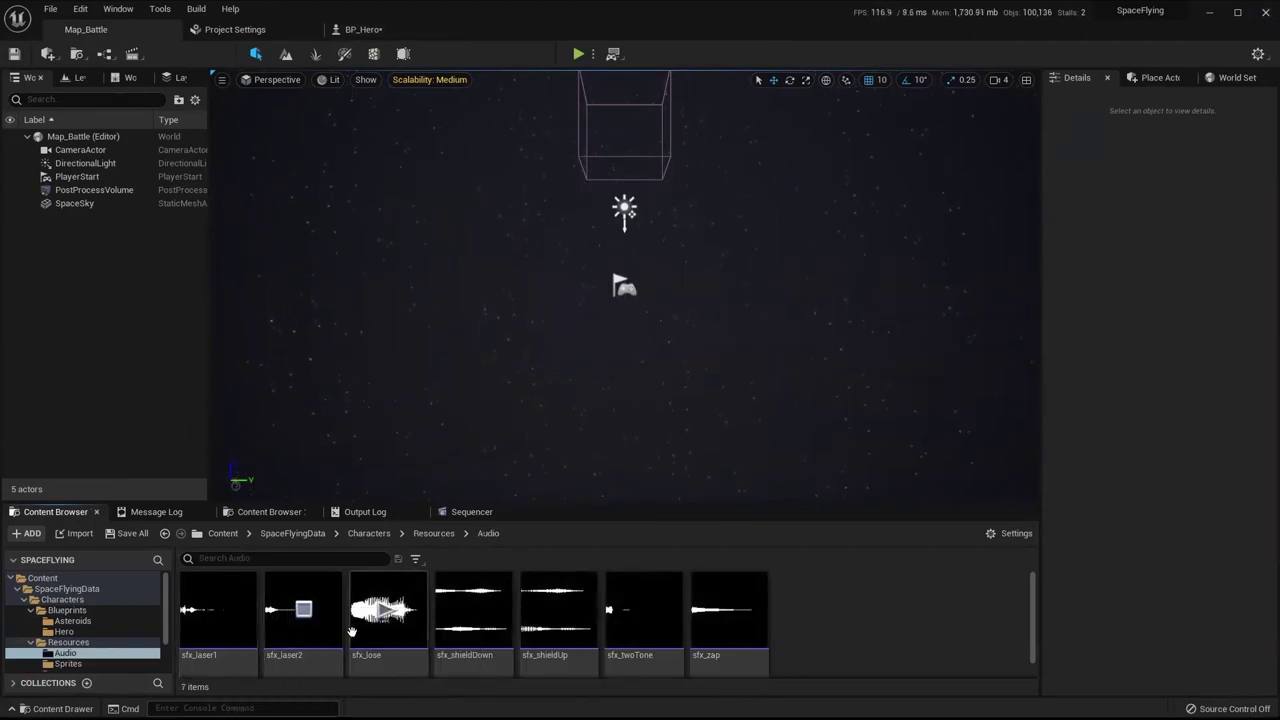
left_click(217, 609)
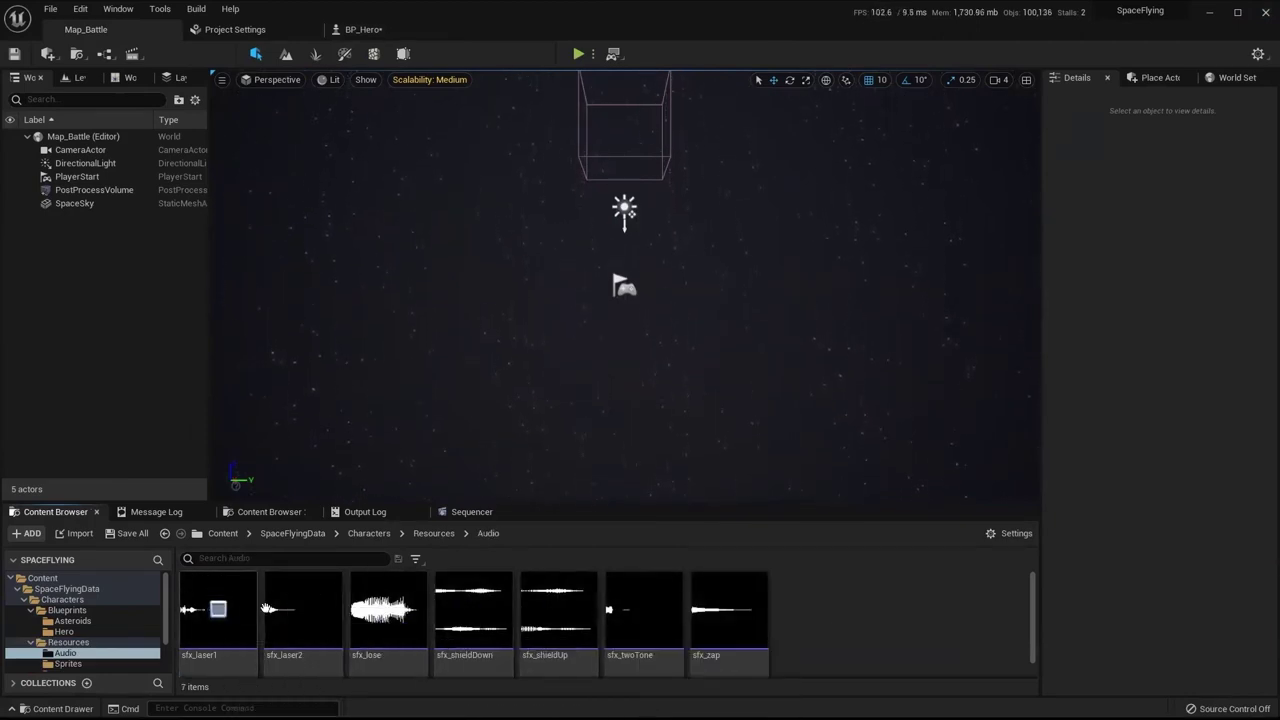
right_click(228, 612)
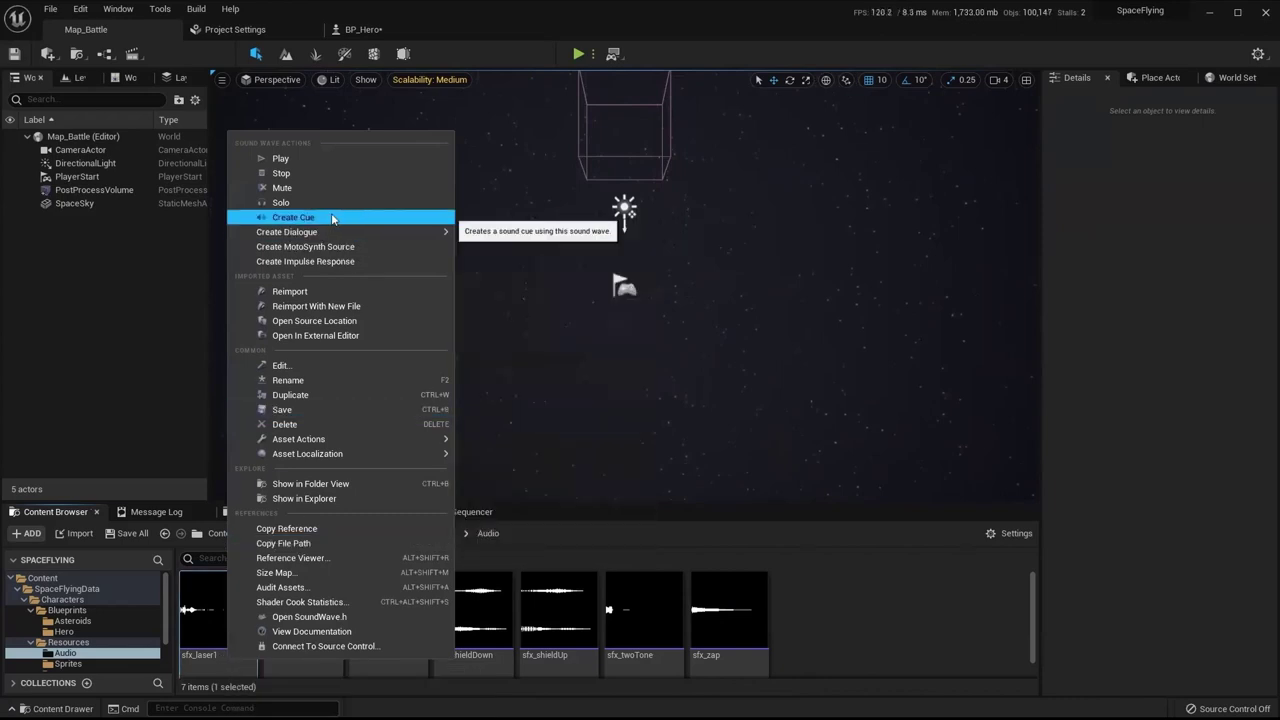
left_click(331, 213)
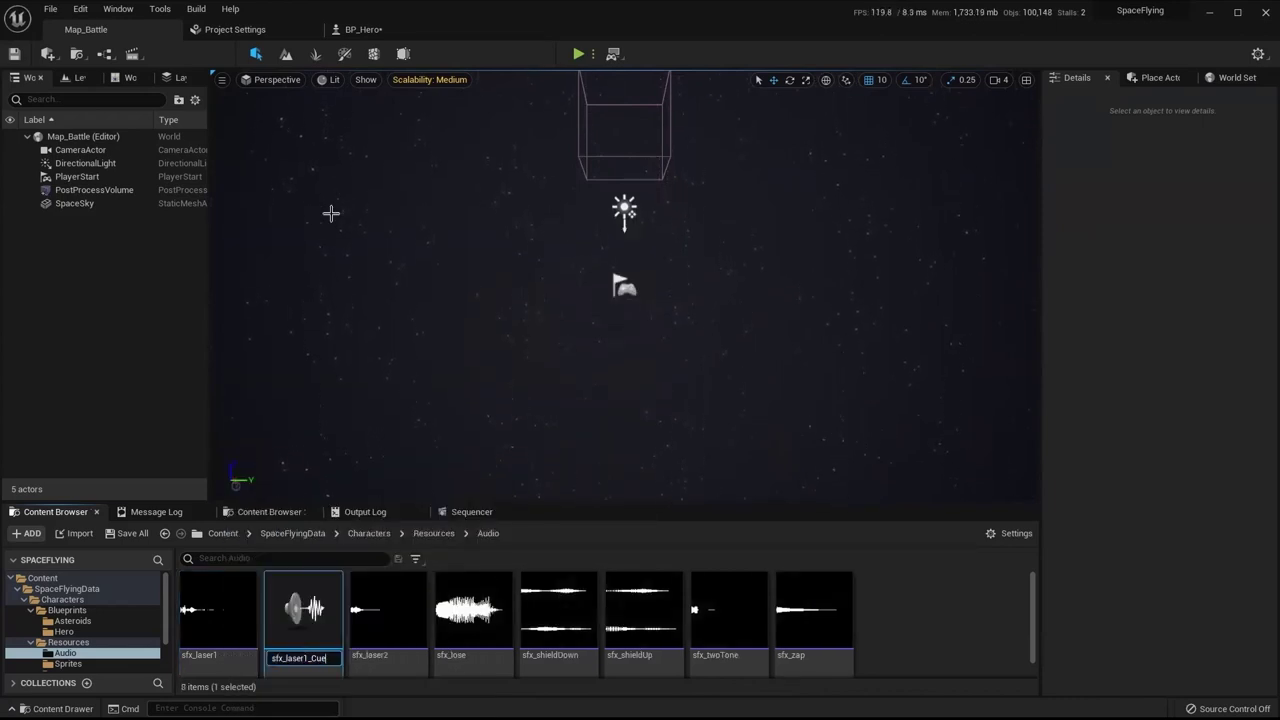
key("BackSpace")
Step: Open SC_Laser, move the sfx_laser1 Wave Player aside, and drop sfx_laser2 into the cue graph
key("Return")
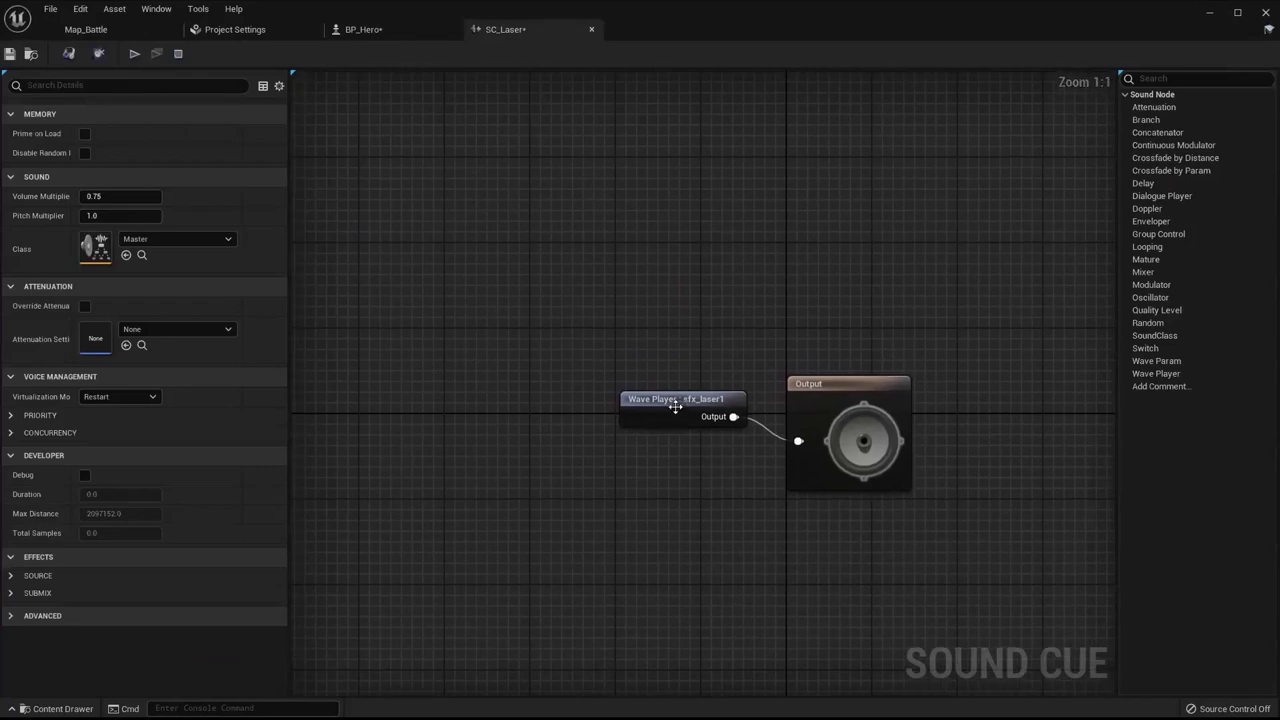
left_click_drag(675, 405, 522, 365)
left_click(570, 435)
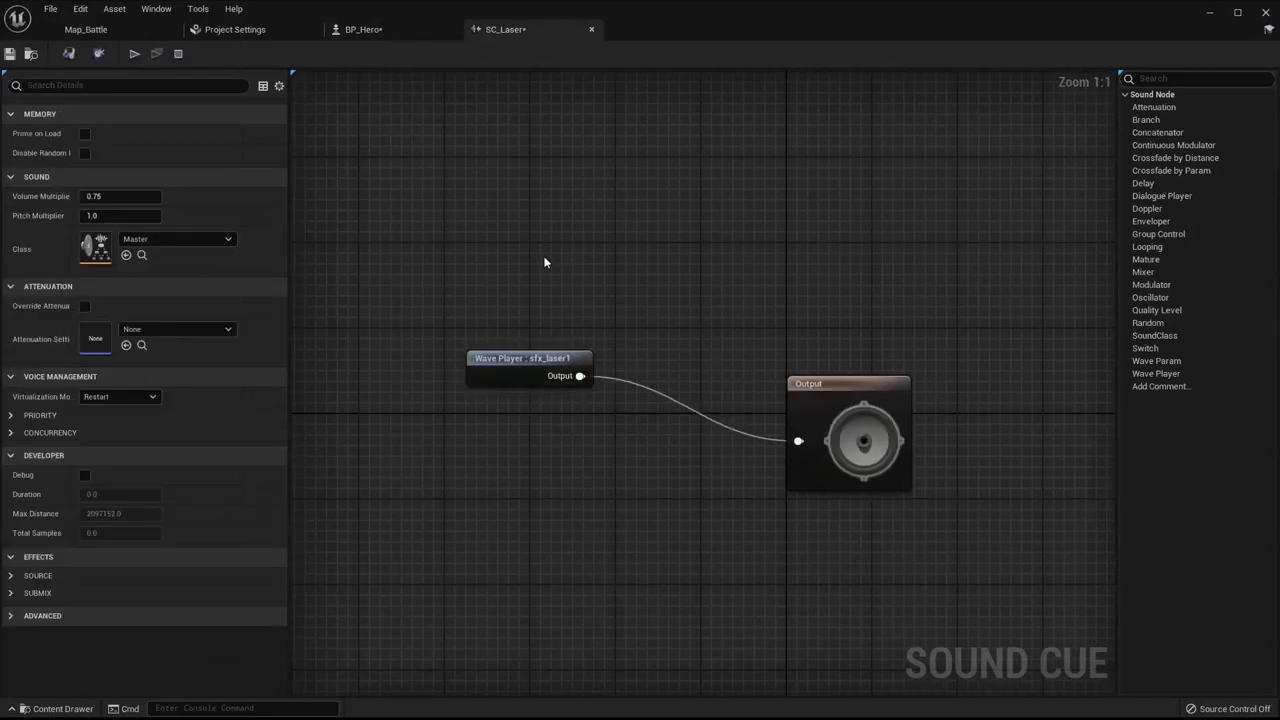
left_click(120, 29)
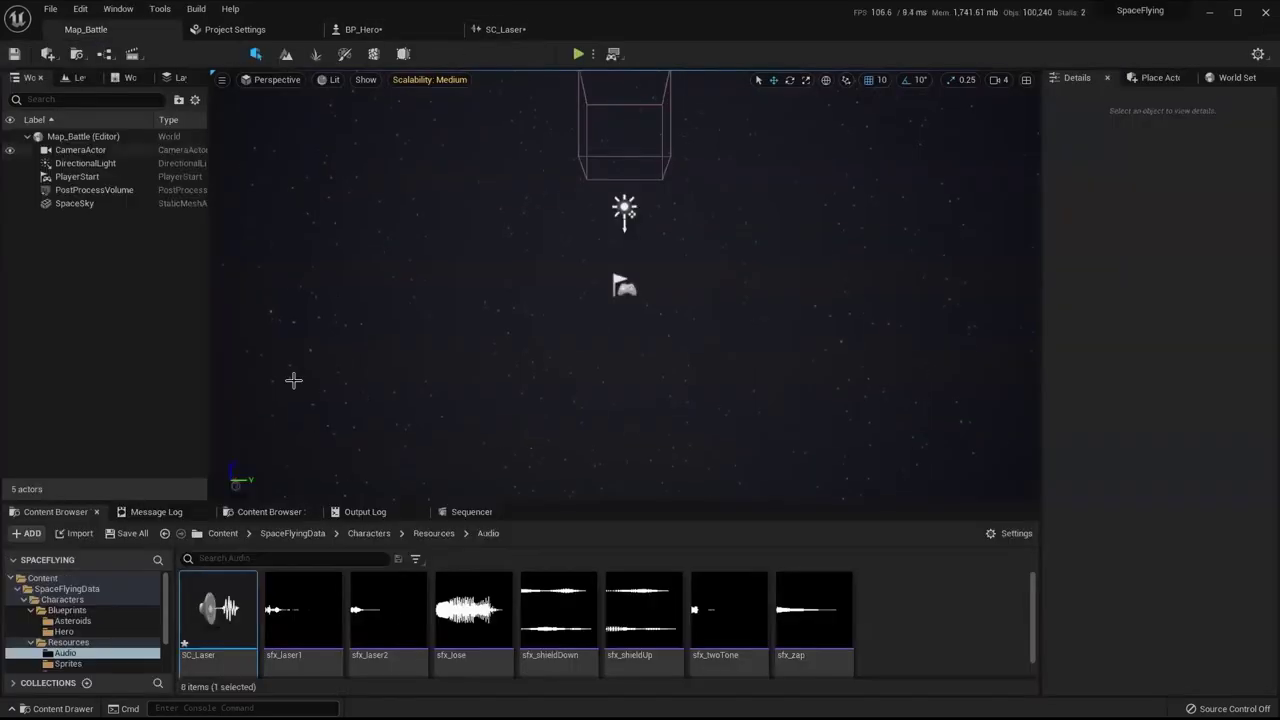
mouse_move(399, 670)
left_mouse_down()
mouse_move(506, 29)
mouse_move(430, 470)
mouse_move(514, 416)
left_mouse_up()
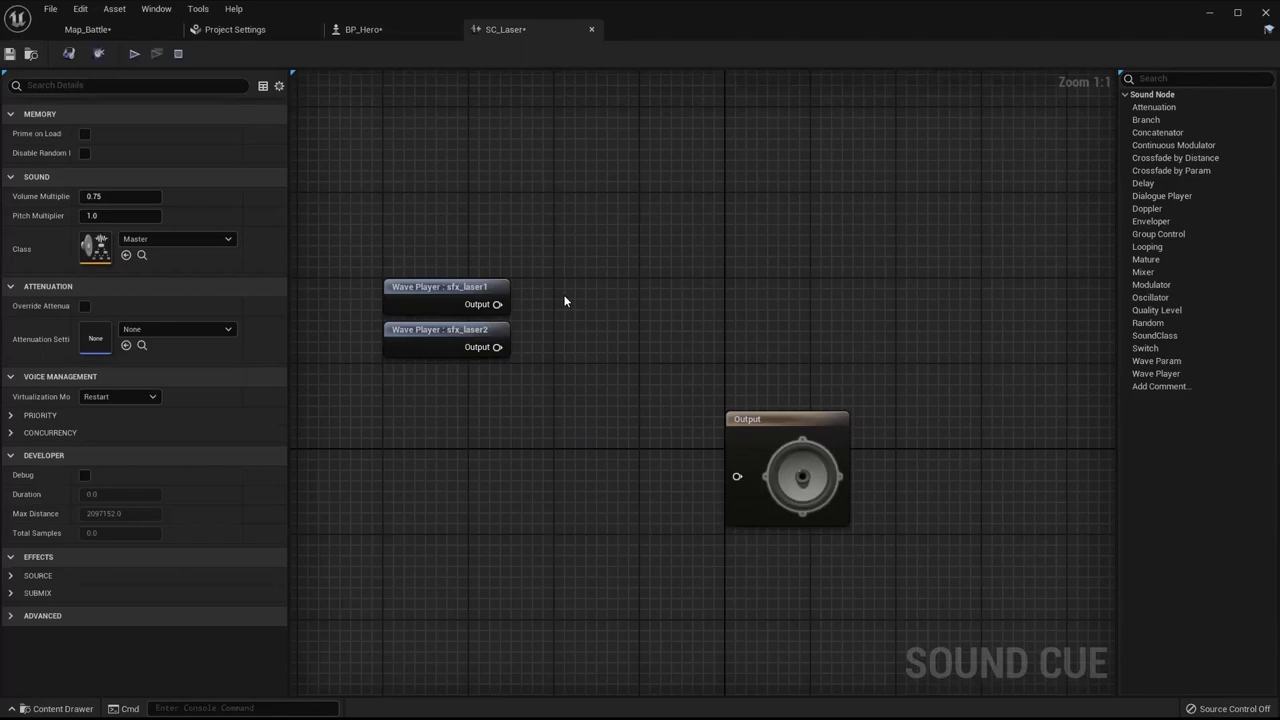
Step: Feed both sfx_laser1 and sfx_laser2 Wave Players into a new Random node
left_click_drag(497, 304, 598, 311)
type("ram")
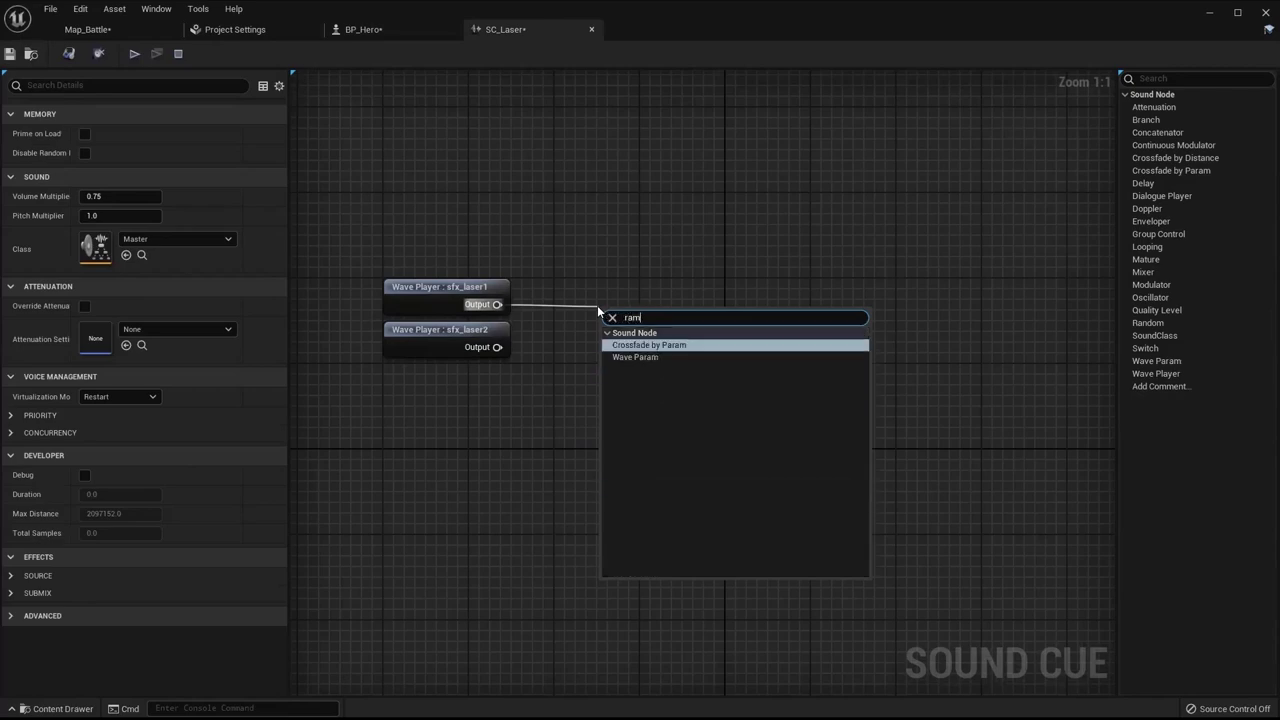
key("BackSpace")
type("nd")
left_click(668, 346)
left_click_drag(555, 322, 497, 347)
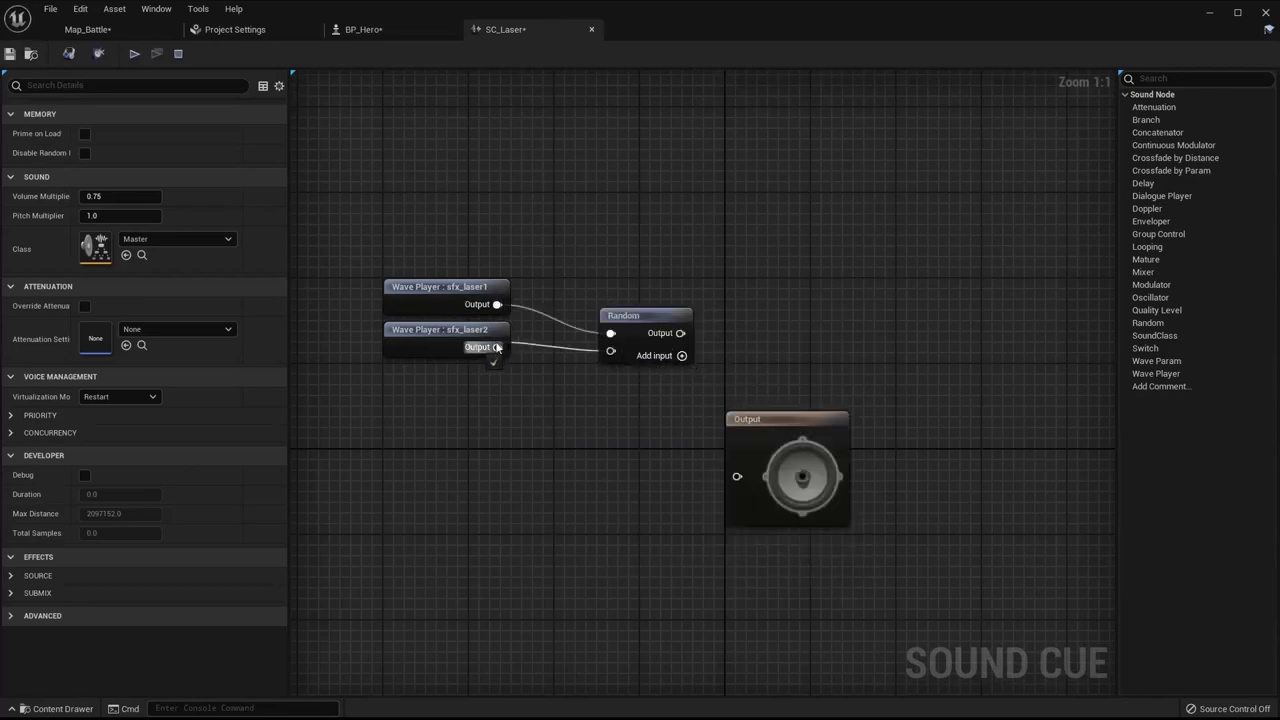
Step: Add a Modulator between Random and Output and set its Pitch Min to 0.2
key("ctrl+a")
mouse_move(581, 290)
left_mouse_down()
mouse_move(468, 468)
mouse_move(576, 543)
left_mouse_up()
left_click(570, 525)
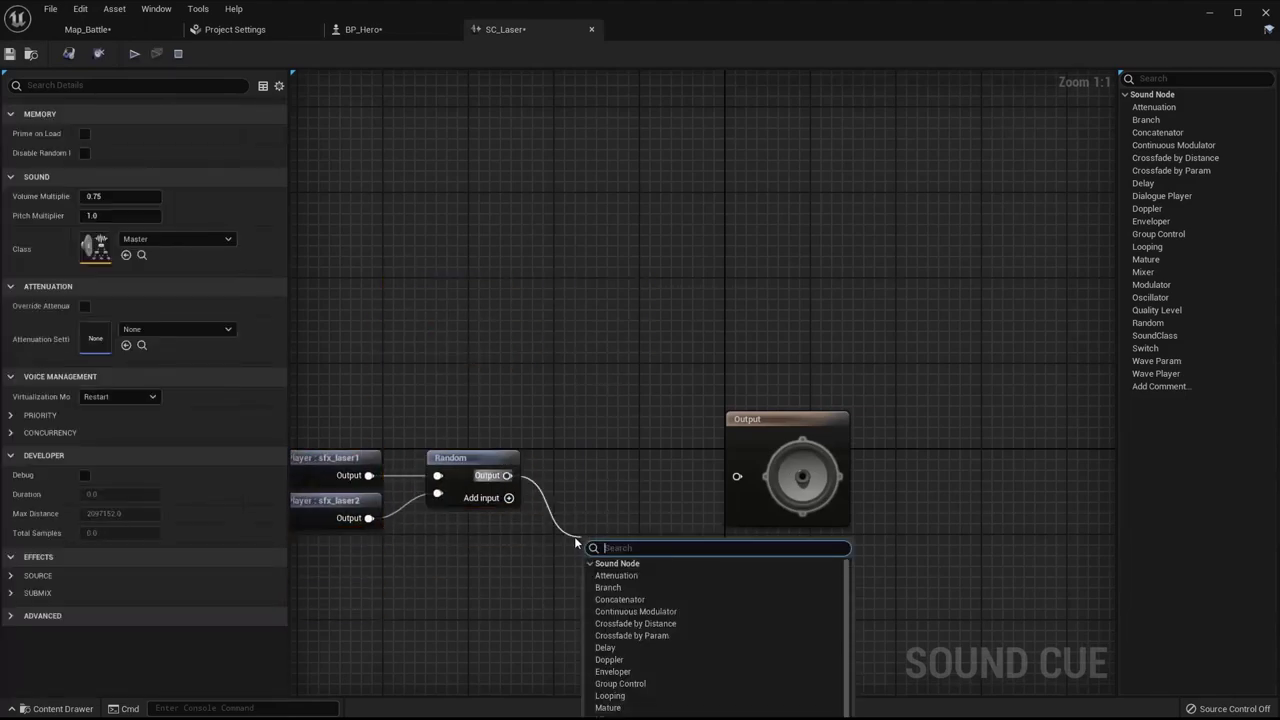
type("modu")
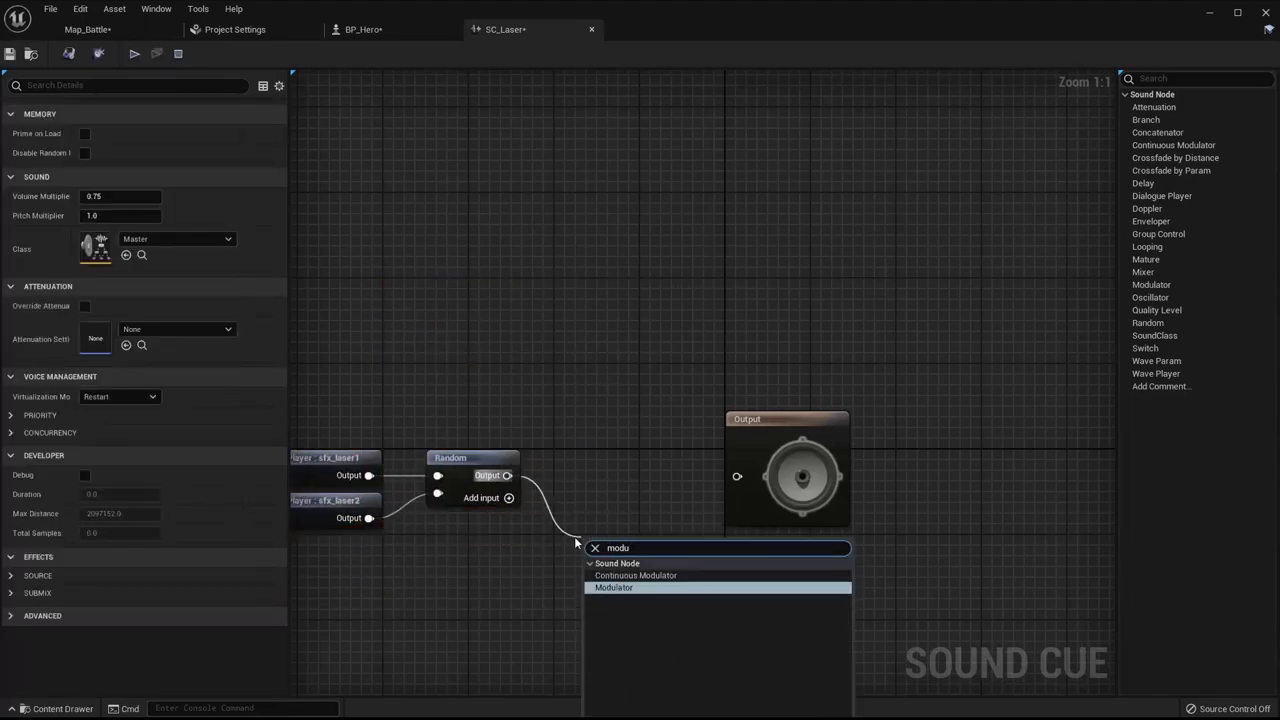
left_click(594, 588)
mouse_move(614, 546)
left_mouse_down()
mouse_move(606, 468)
mouse_move(737, 476)
left_mouse_up()
left_click(641, 548)
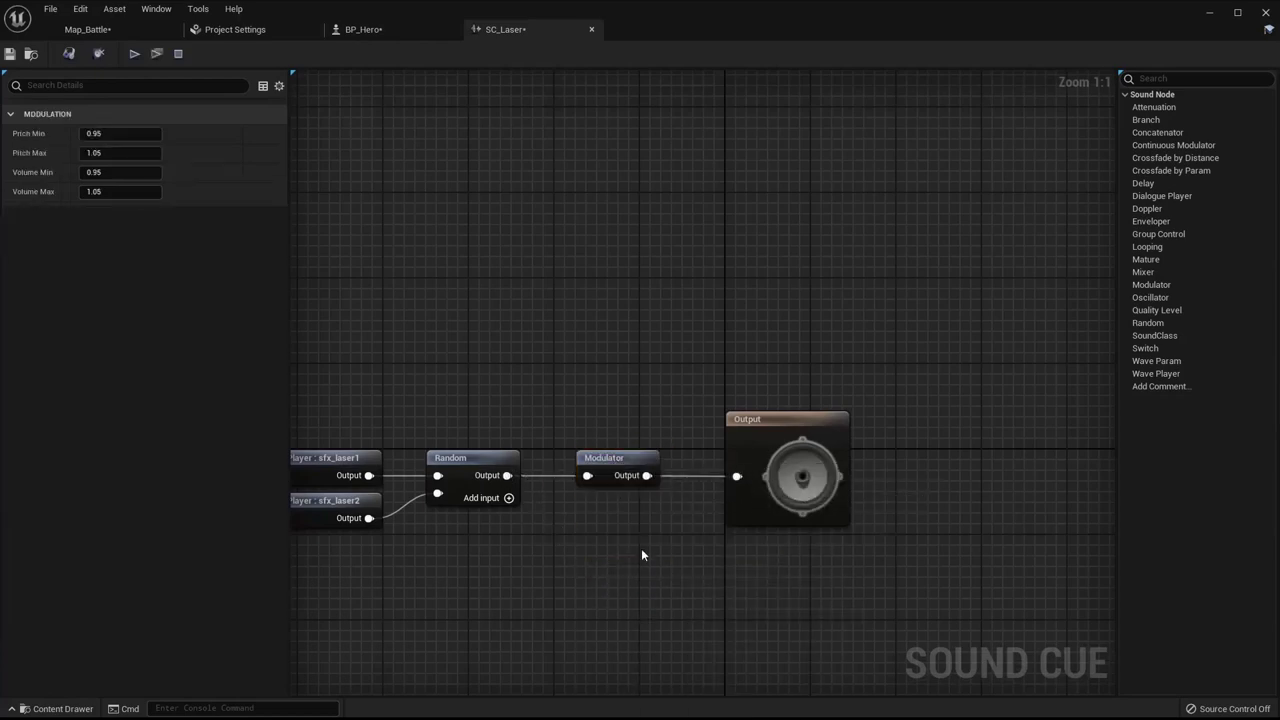
mouse_move(641, 548)
right_mouse_down()
mouse_move(868, 525)
mouse_move(743, 585)
right_mouse_up()
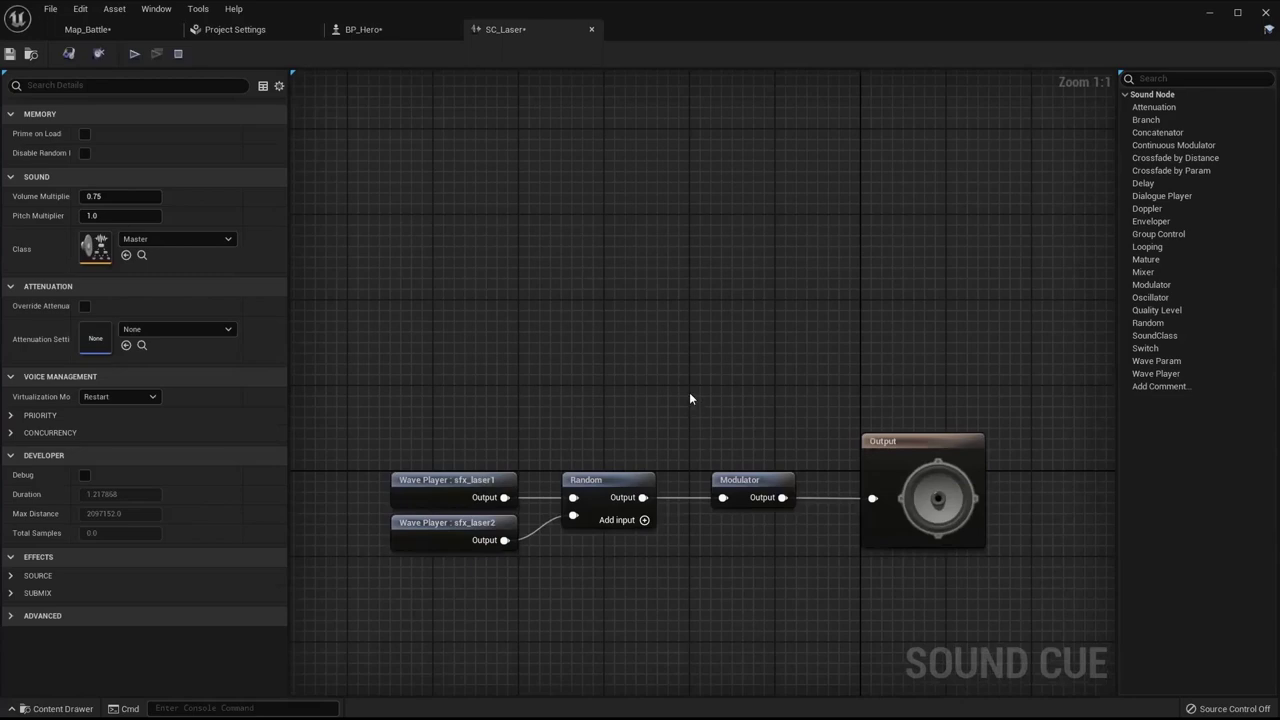
left_click_drag(689, 398, 824, 564)
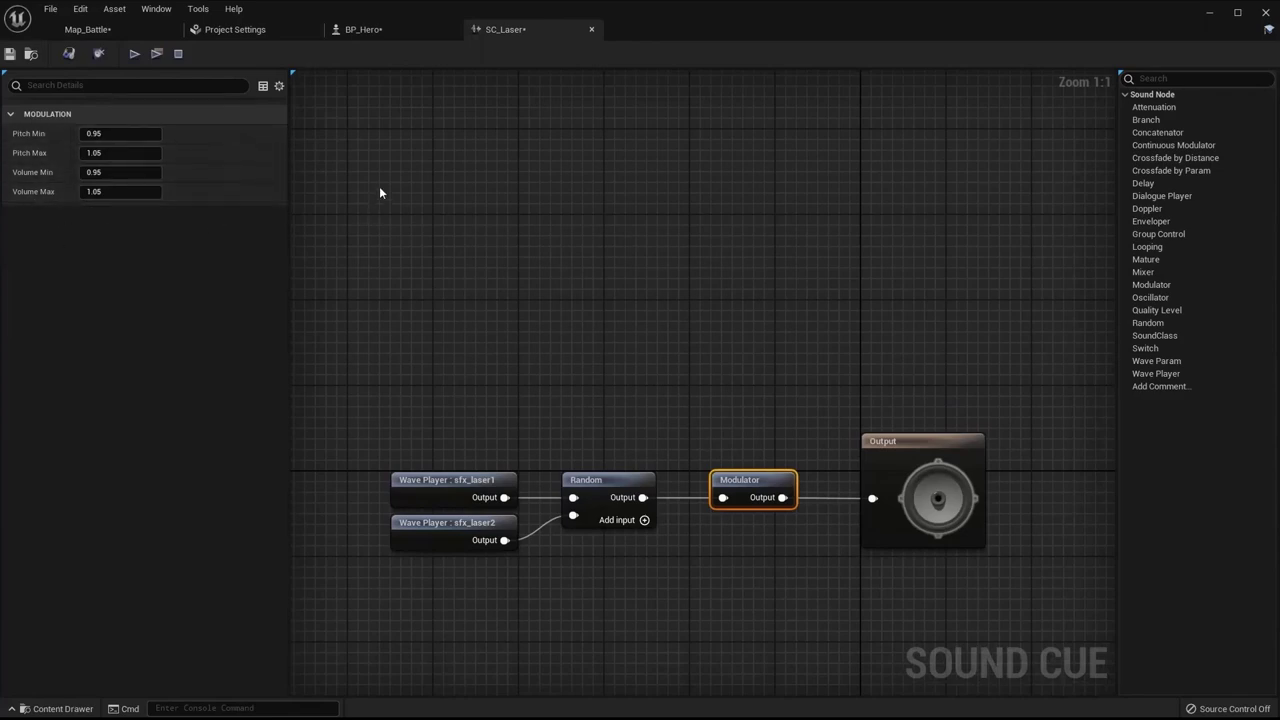
left_click(130, 137)
Step: Set the Modulator's Pitch Max to 2.0 and preview the SC_Laser cue twice
left_click(126, 155)
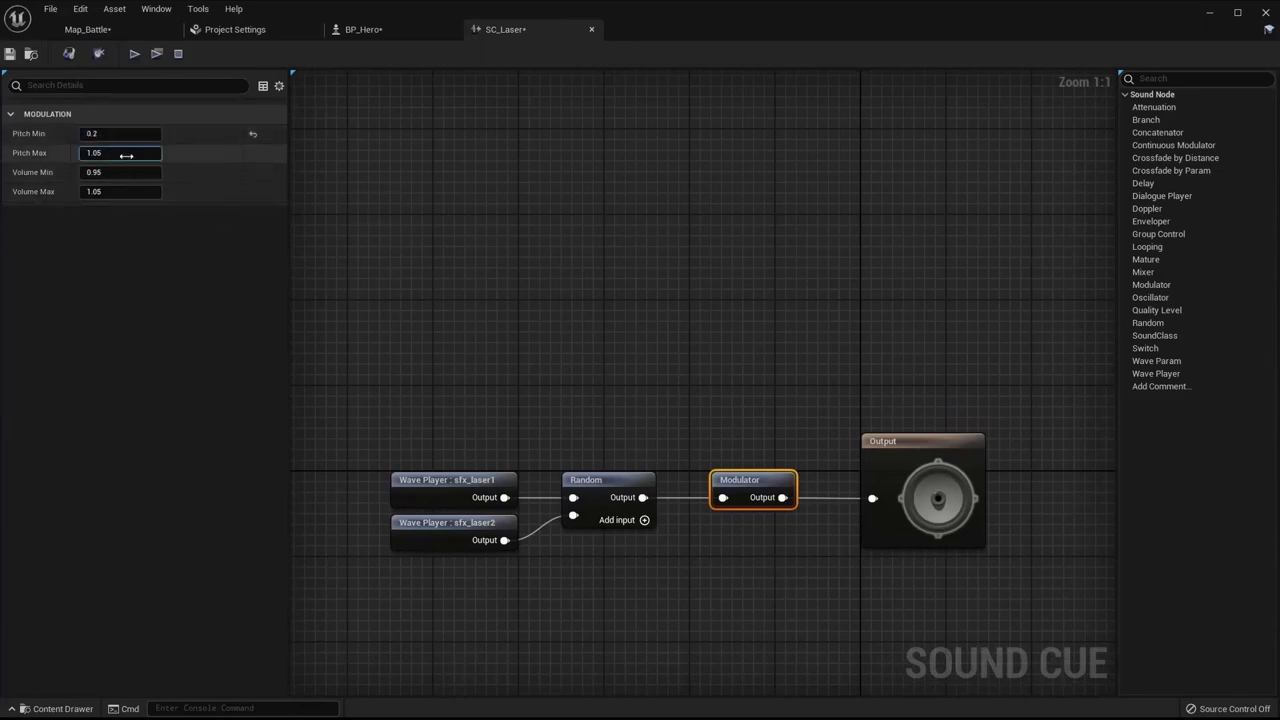
type("2.0")
key("Return")
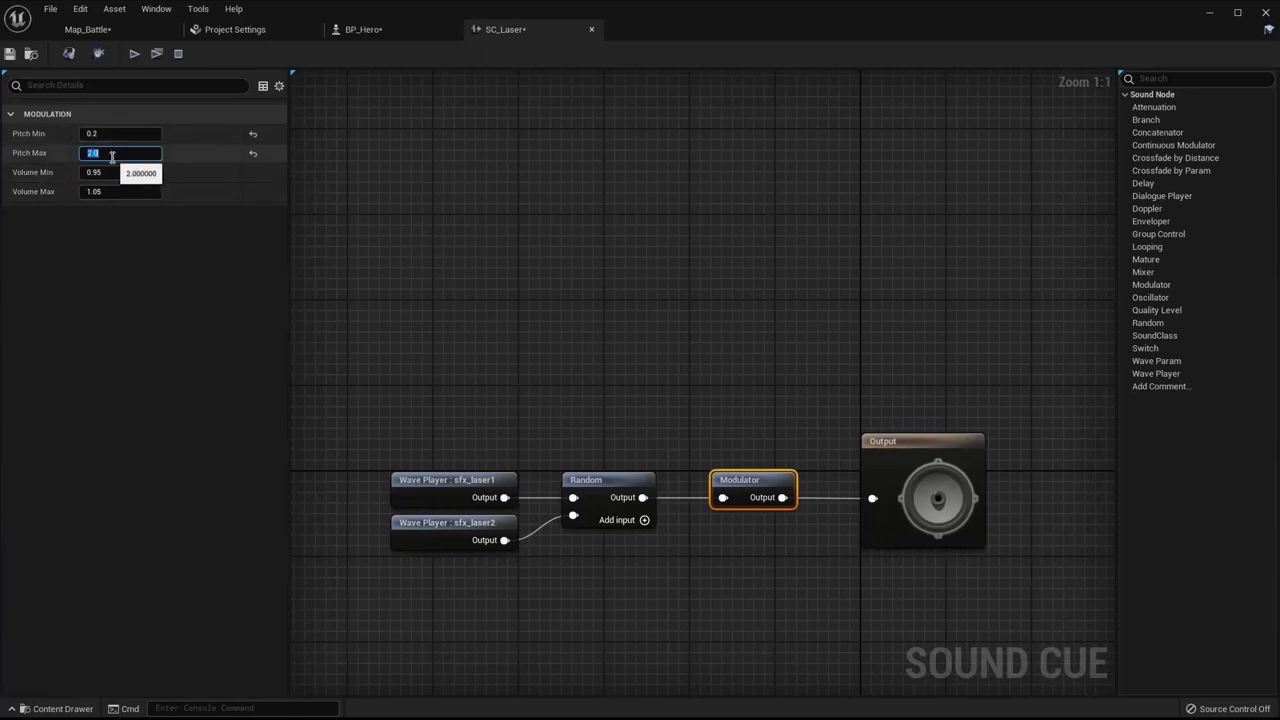
left_click(275, 113)
left_click(136, 57)
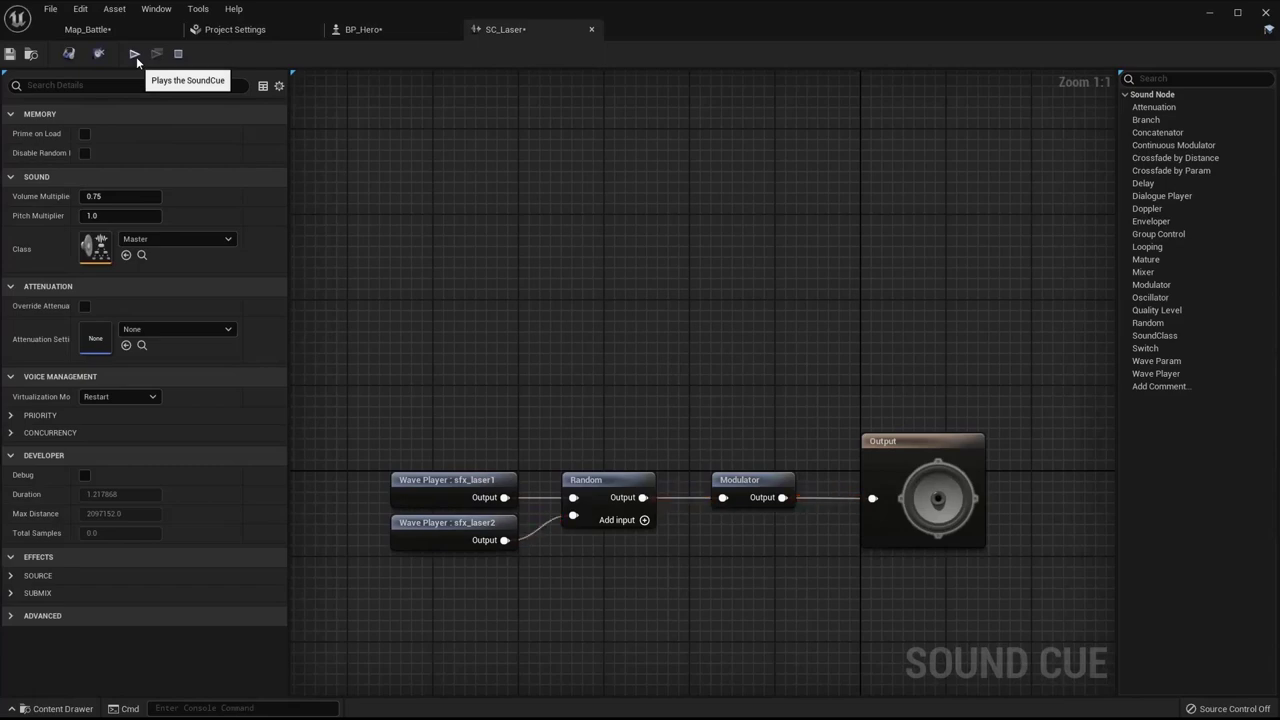
left_click(136, 56)
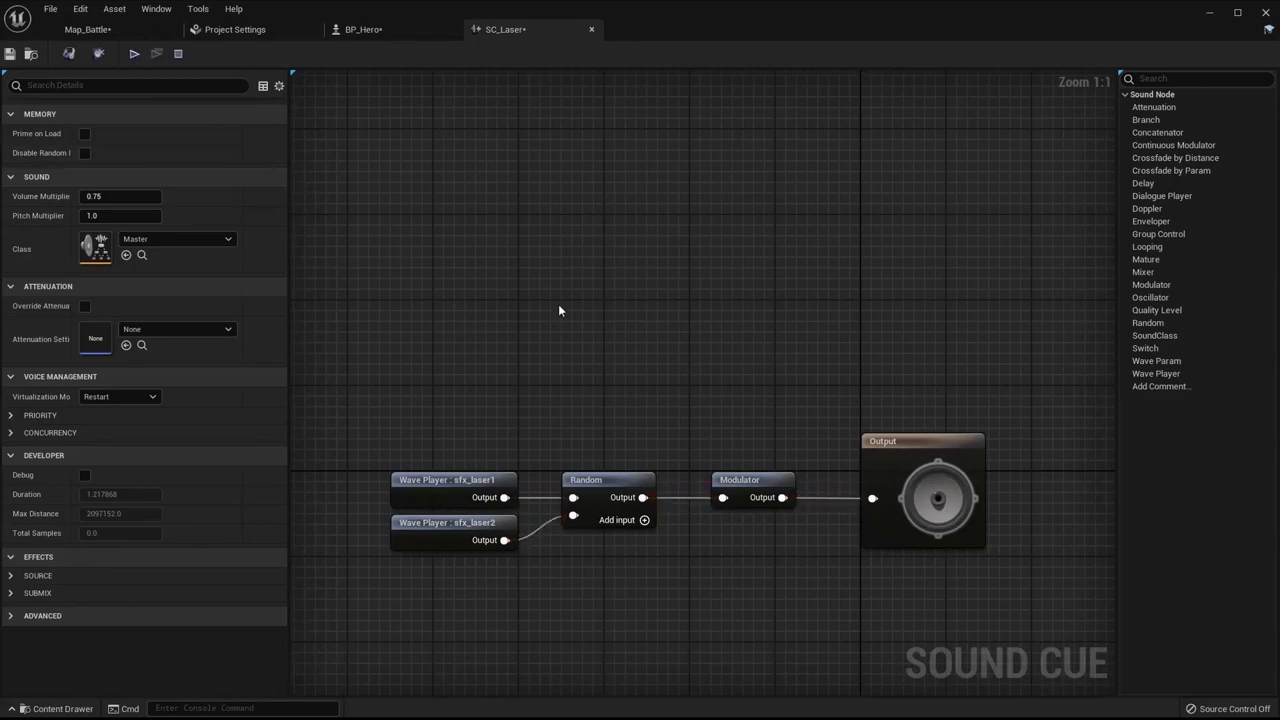
Step: Reset the Modulator pitch range, set Pitch Min to 0.9, and save SC_Laser
left_click_drag(580, 380, 792, 588)
left_click(547, 401)
left_click(590, 482)
left_click_drag(455, 460, 406, 600)
left_click(772, 599)
left_click_drag(809, 550, 805, 551)
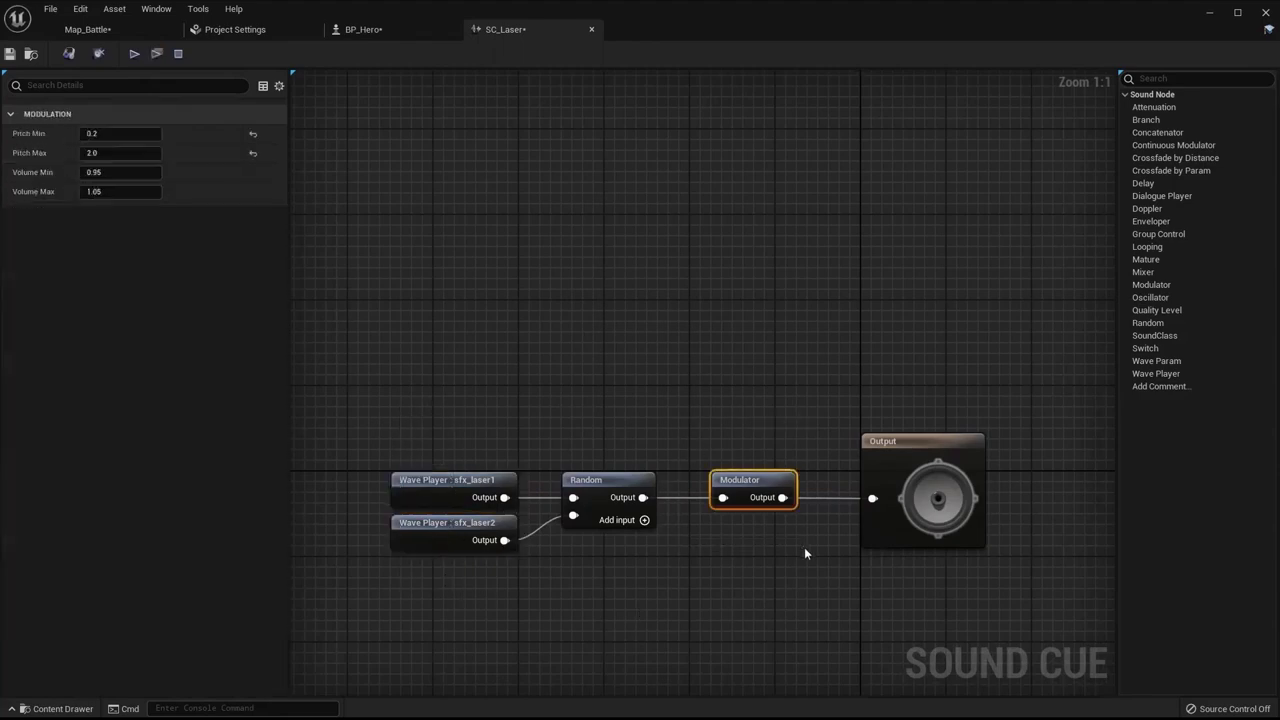
left_click(129, 134)
left_click(253, 133)
left_click(253, 153)
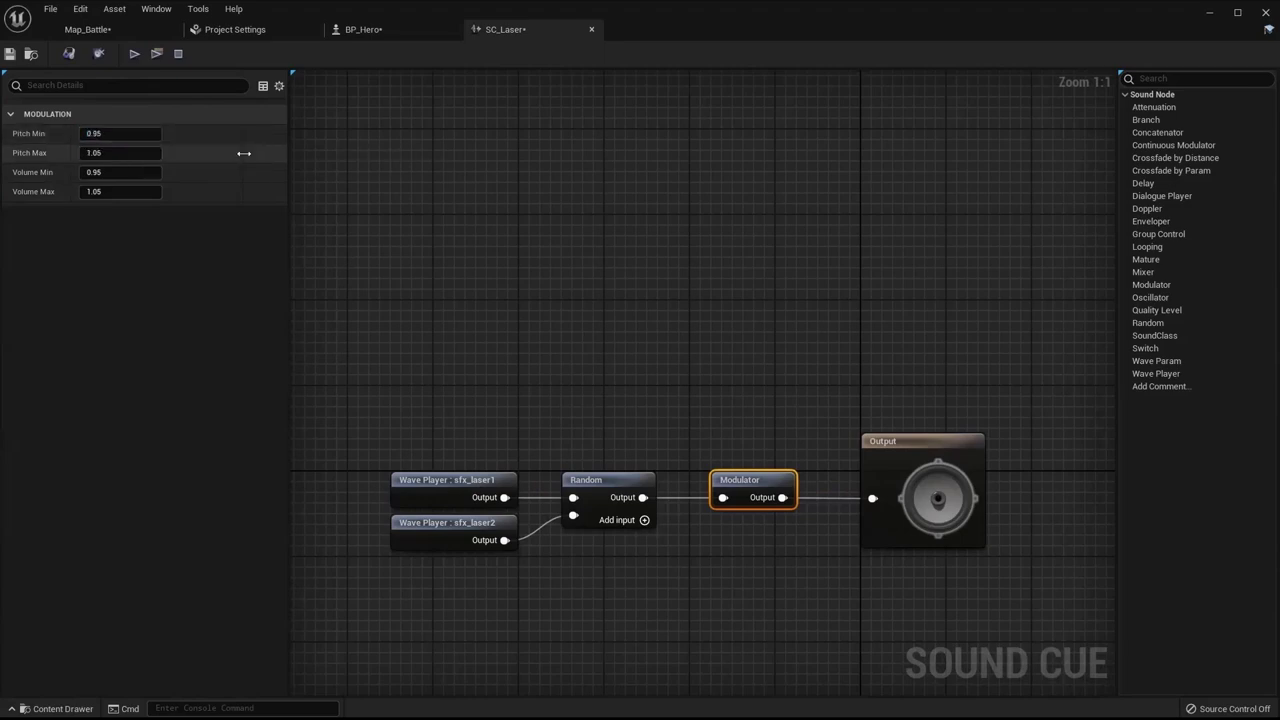
left_click(118, 152)
type("1.1")
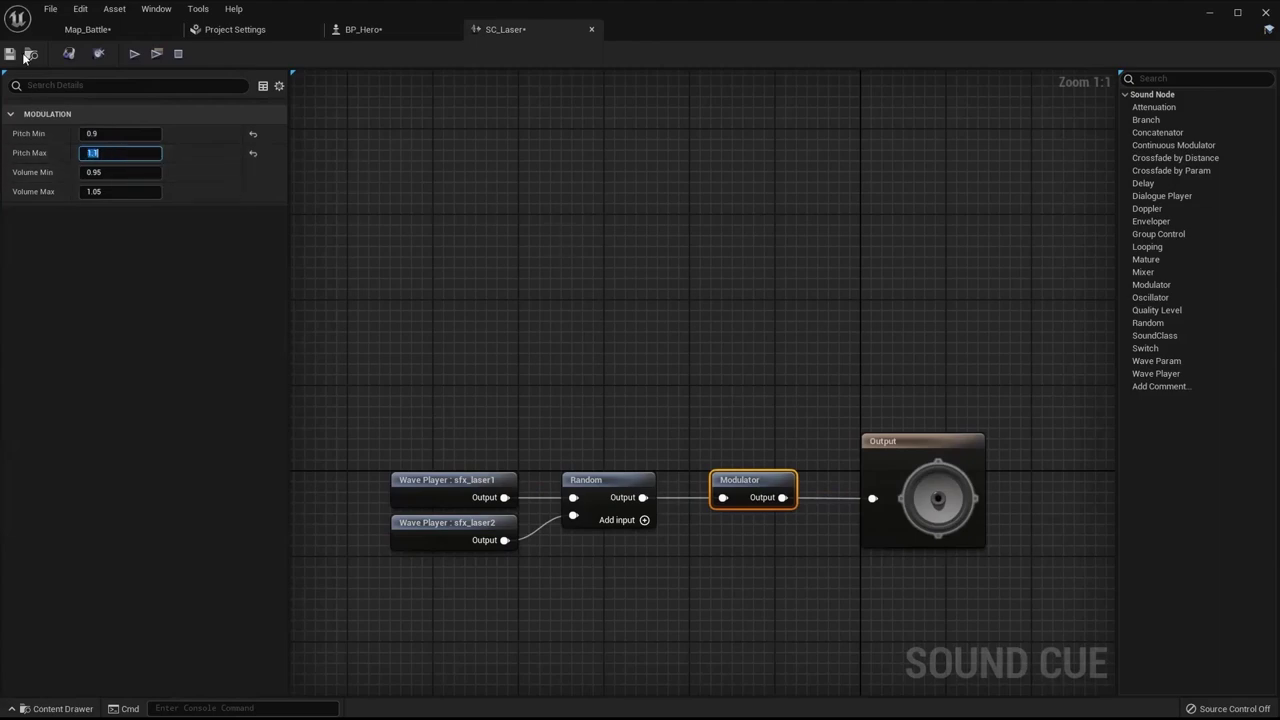
left_click(553, 232)
key("ctrl+s")
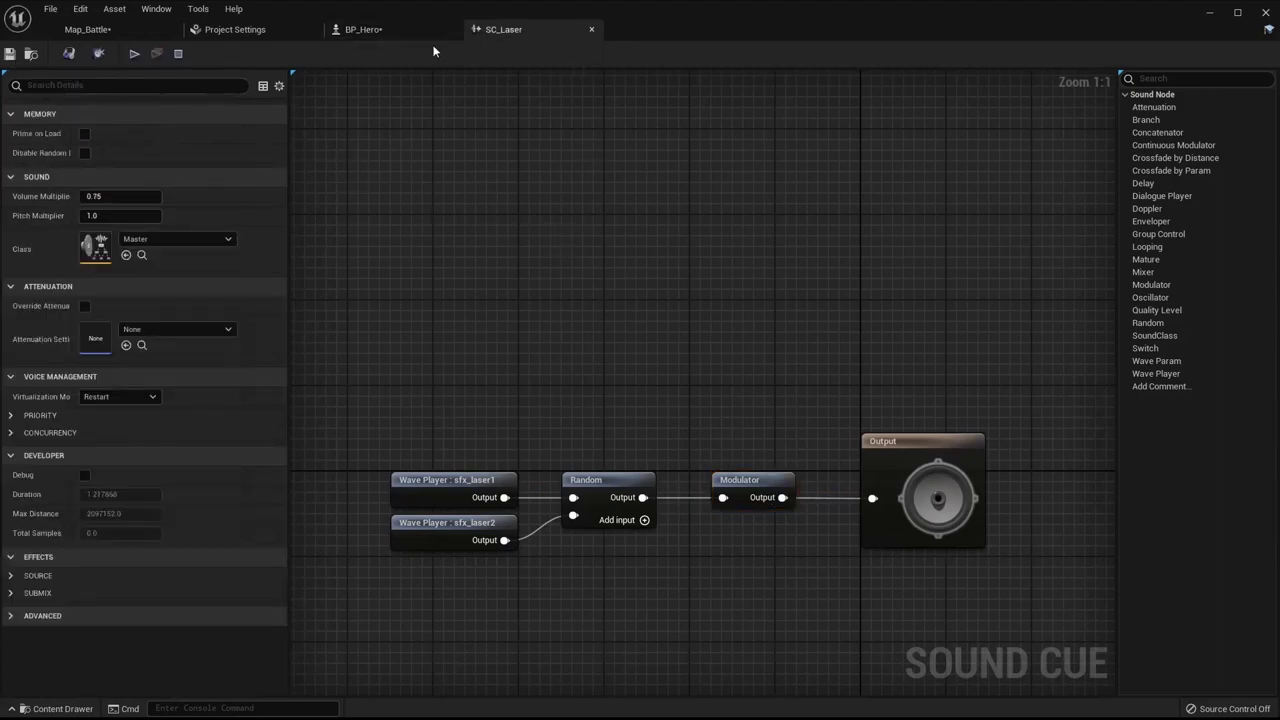
Step: Close the cue editor and set Play Sound 2D's sound to SC_Laser
left_click(591, 29)
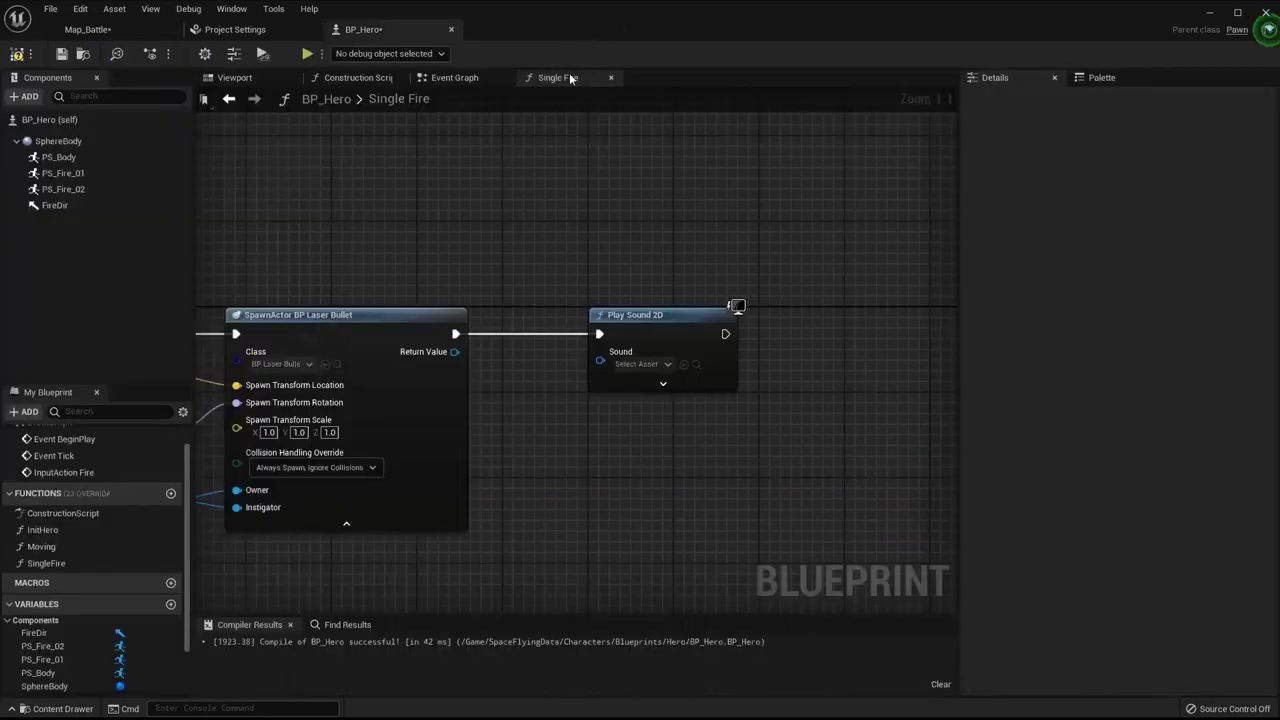
left_click(646, 364)
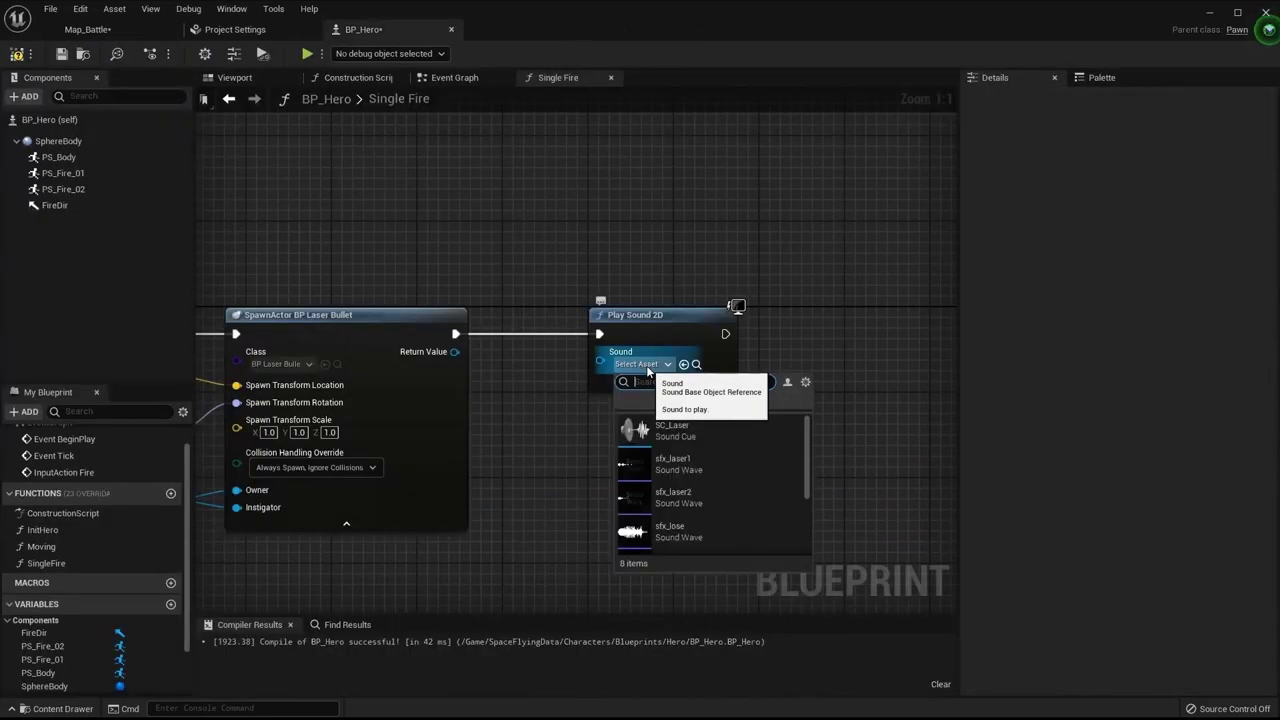
left_click(744, 428)
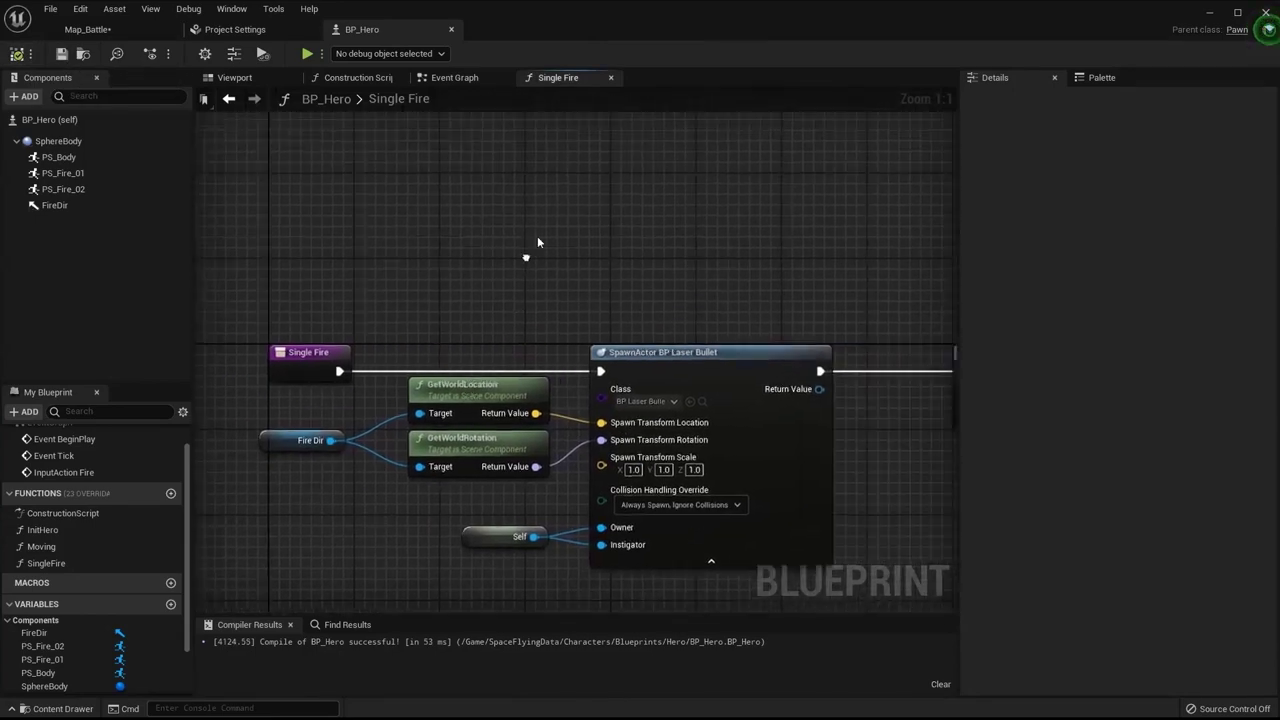
Step: In the Event Graph, make InputAction Fire's Pressed call Single Fire
left_click(611, 77)
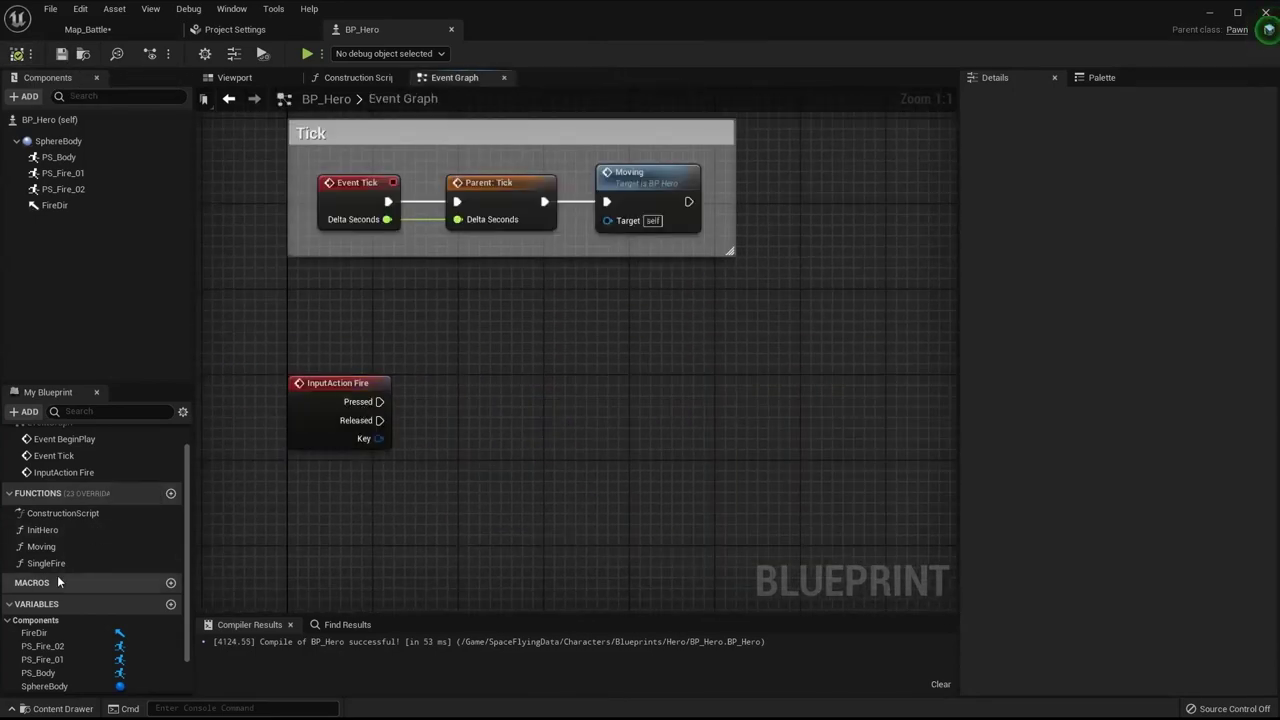
left_click_drag(46, 563, 590, 402)
mouse_move(380, 401)
left_mouse_down()
mouse_move(618, 444)
mouse_move(490, 373)
left_mouse_up()
left_click(321, 316)
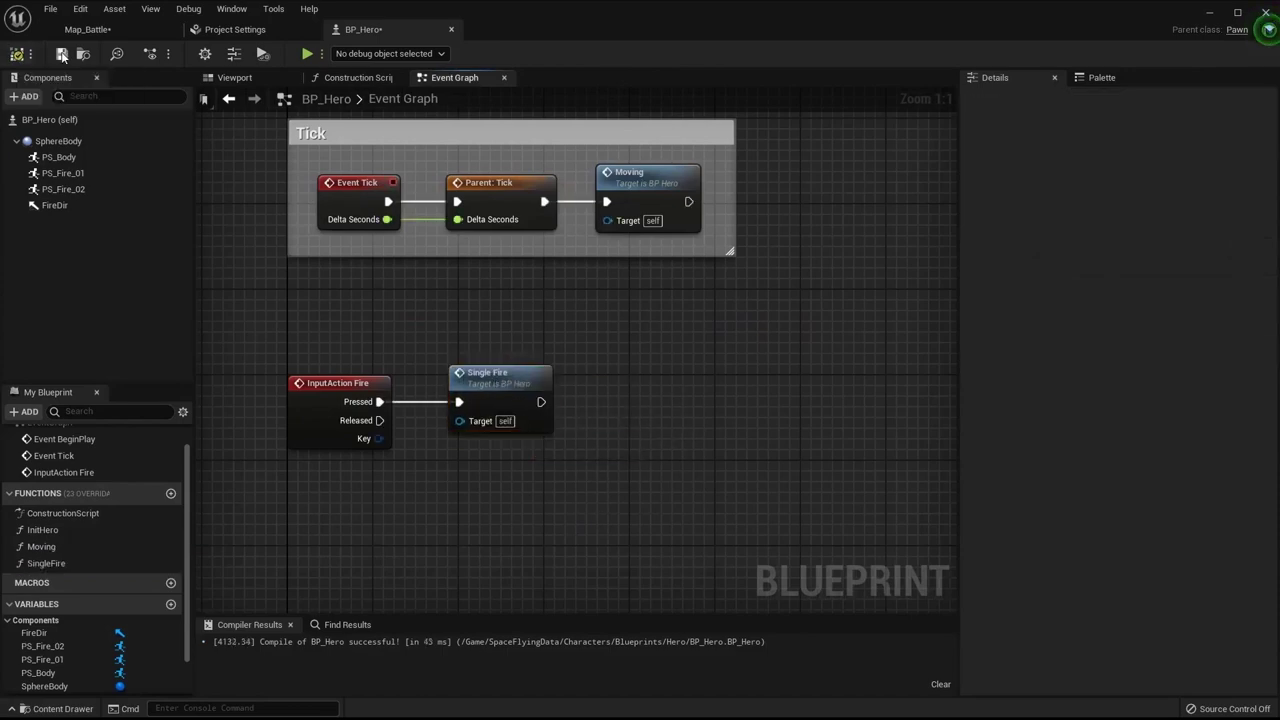
left_click(90, 29)
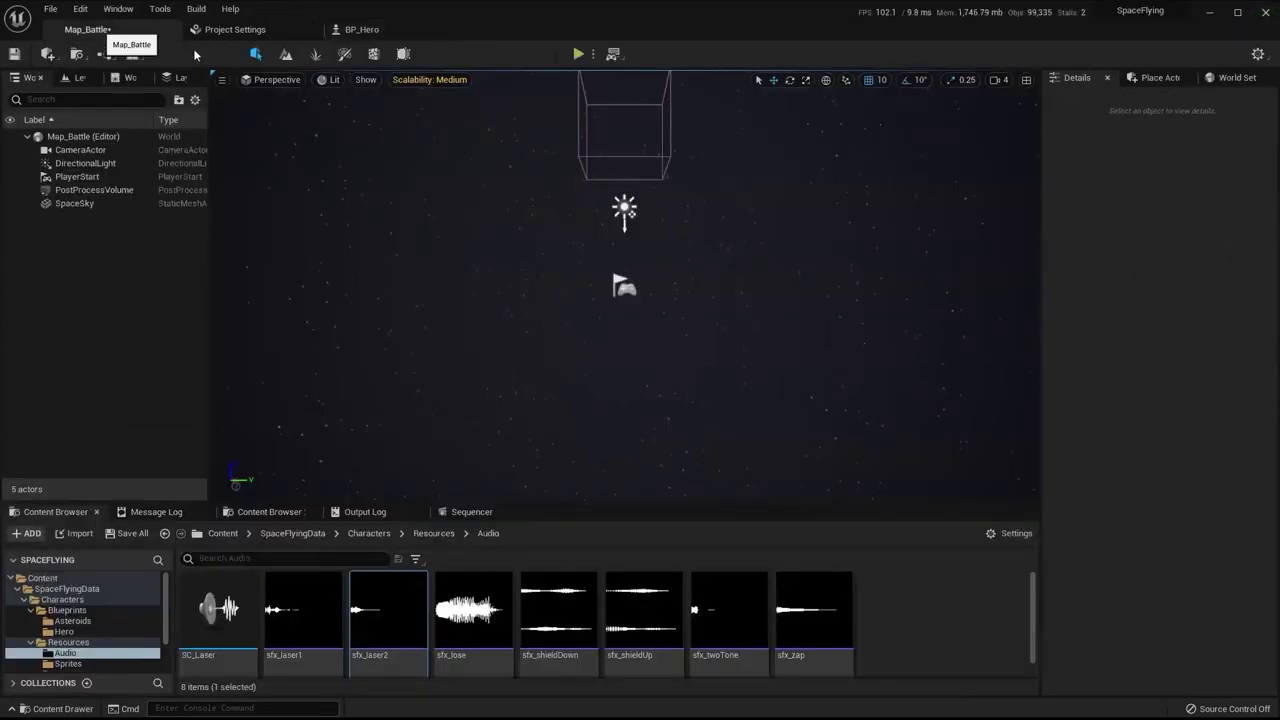
Step: Play Map_Battle, flying with A/D/W and firing lasers with Space, then stop with Esc
left_click(578, 55)
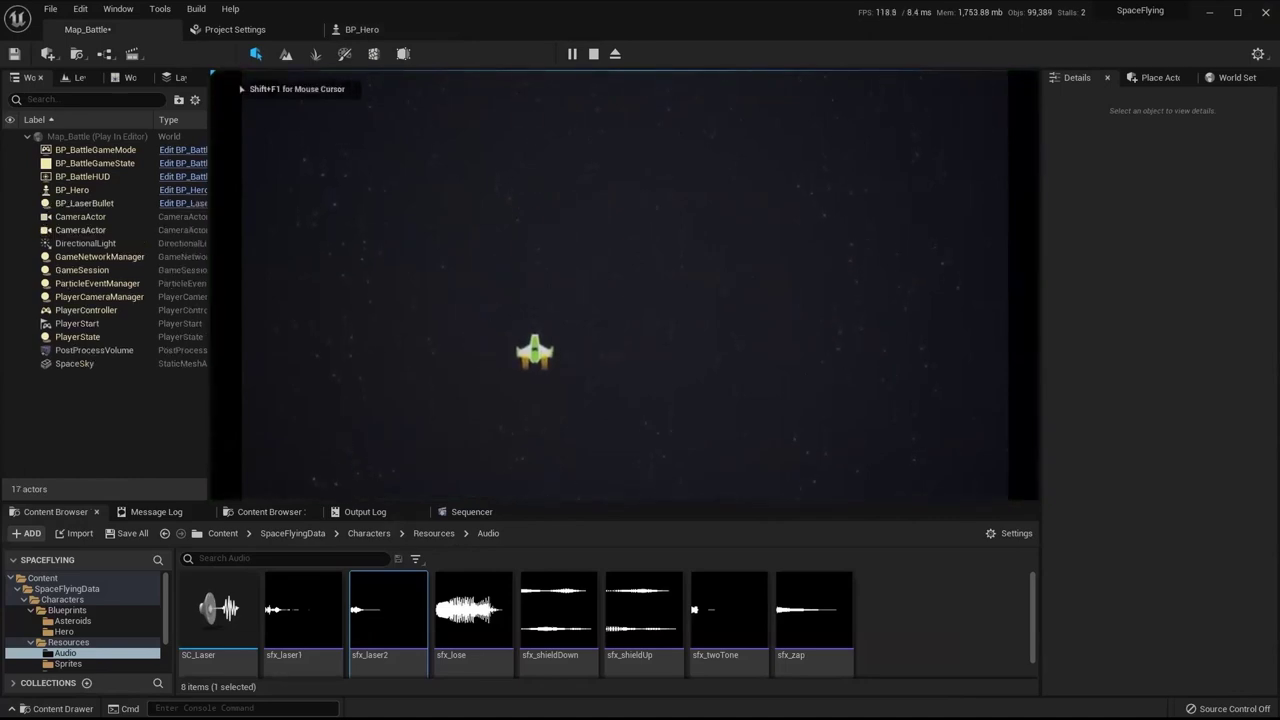
key("d")
key("space")
key("space")
key("space")
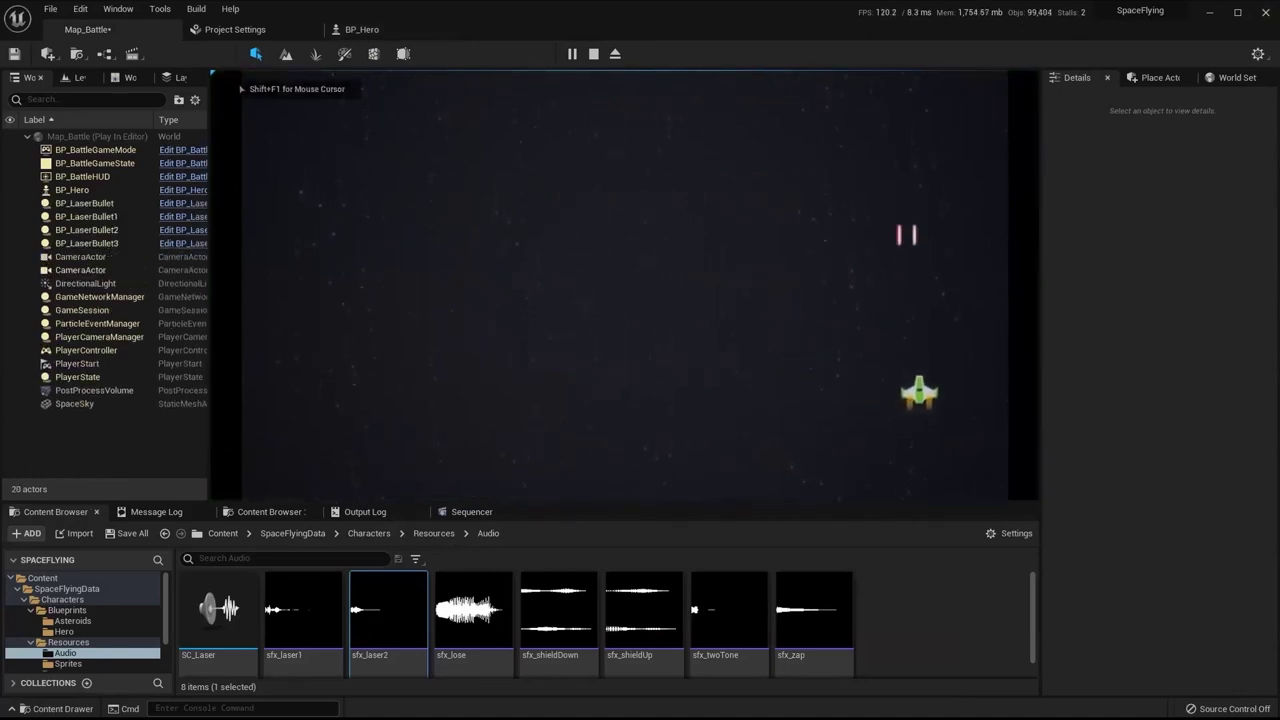
key("a")
key("space")
key("space")
key("w")
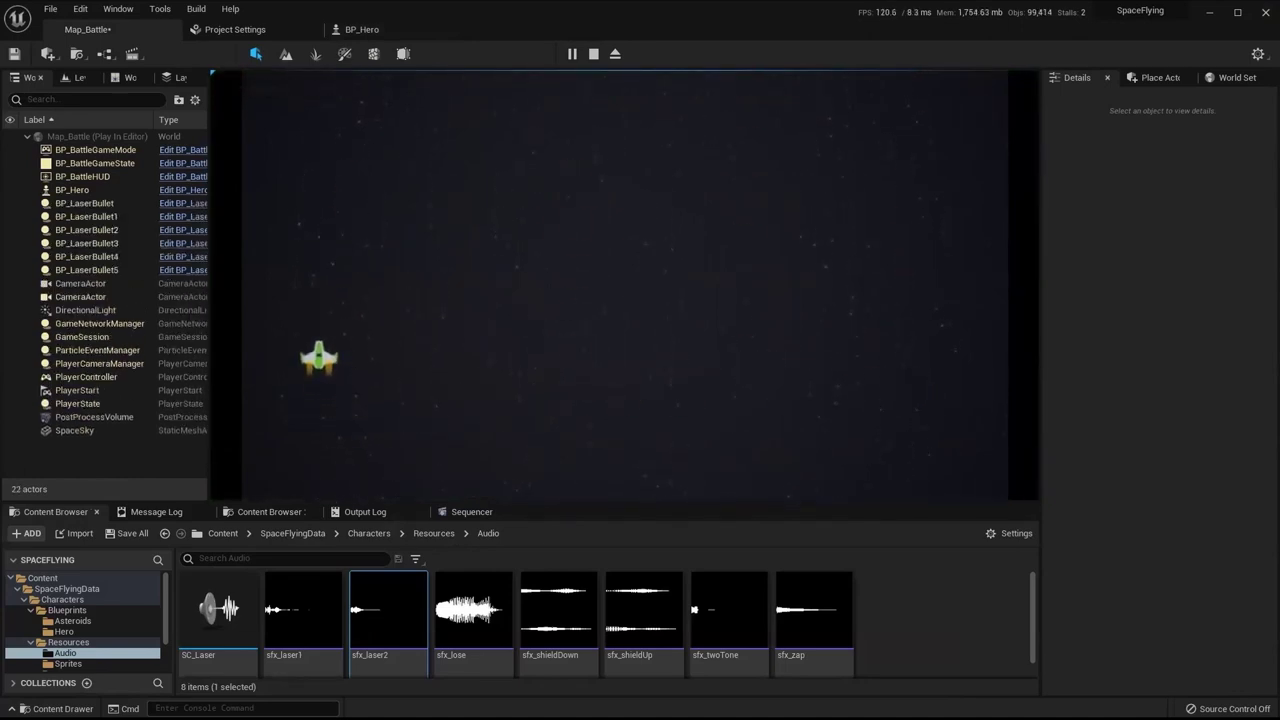
key("d")
key("space")
key("space")
key("space")
key("space")
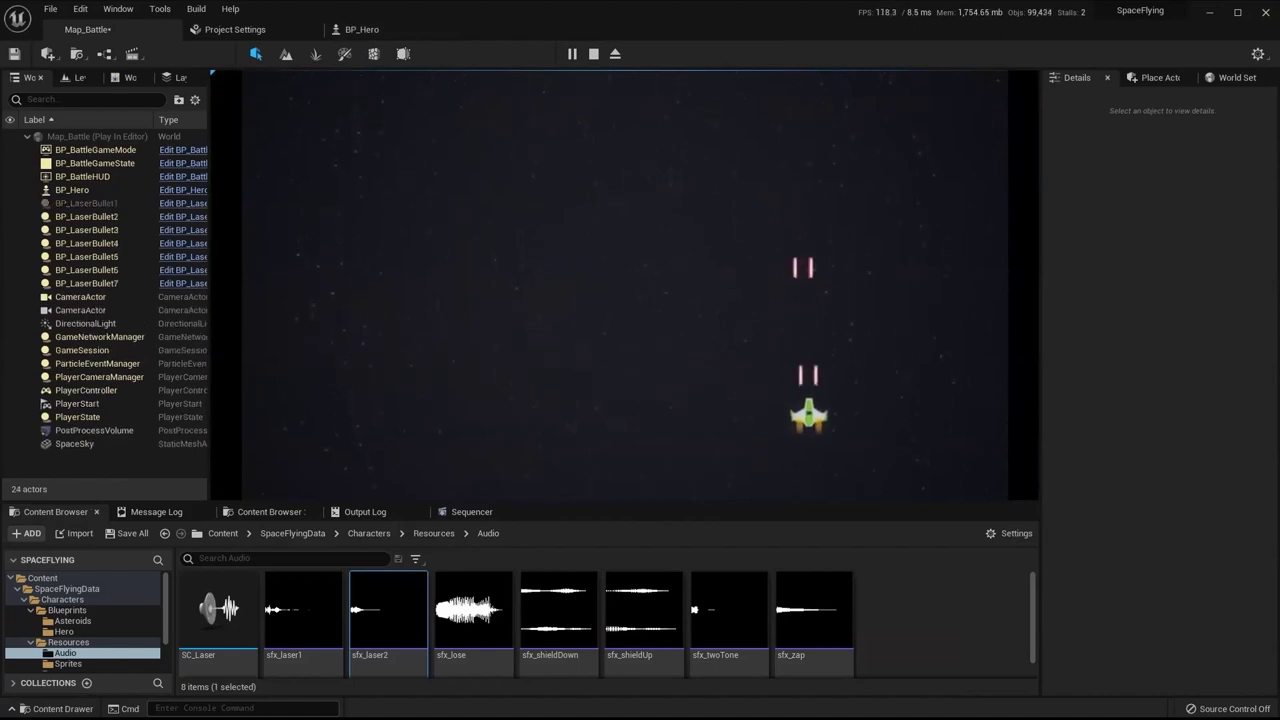
key("a")
key("w")
key("space")
key("space")
key("d")
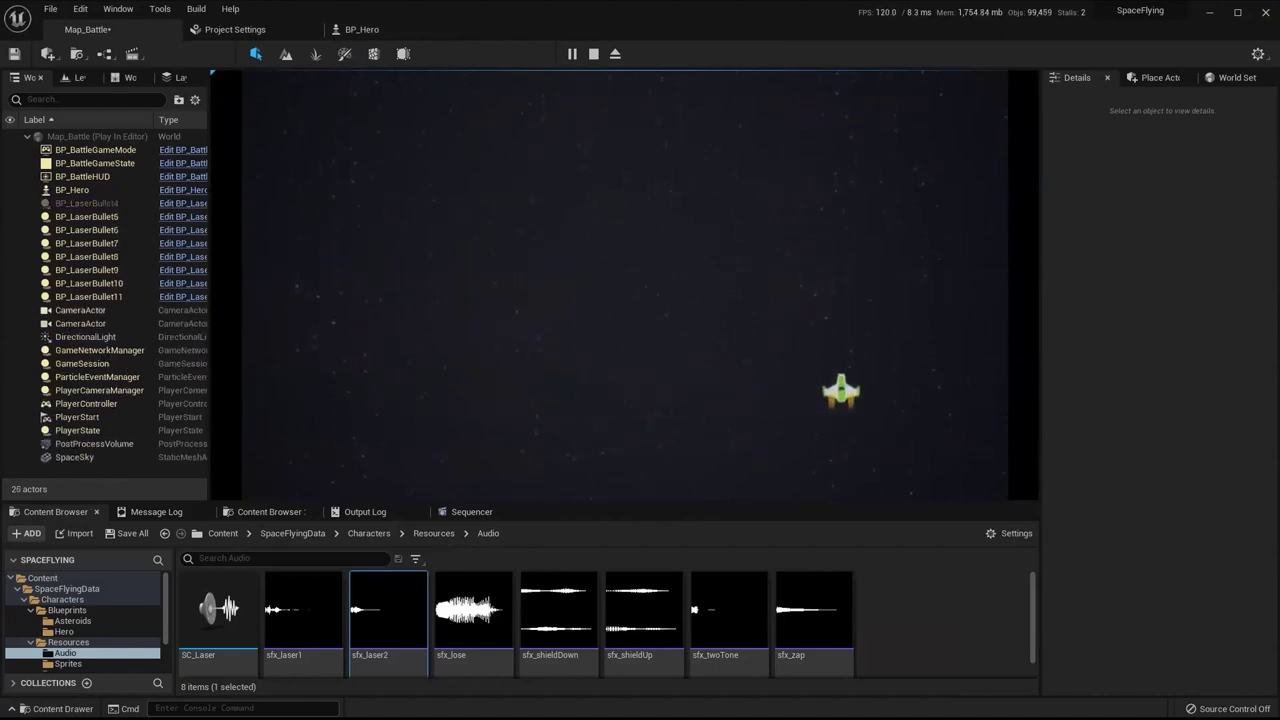
key("d")
key("space")
key("space")
key("space")
key("a")
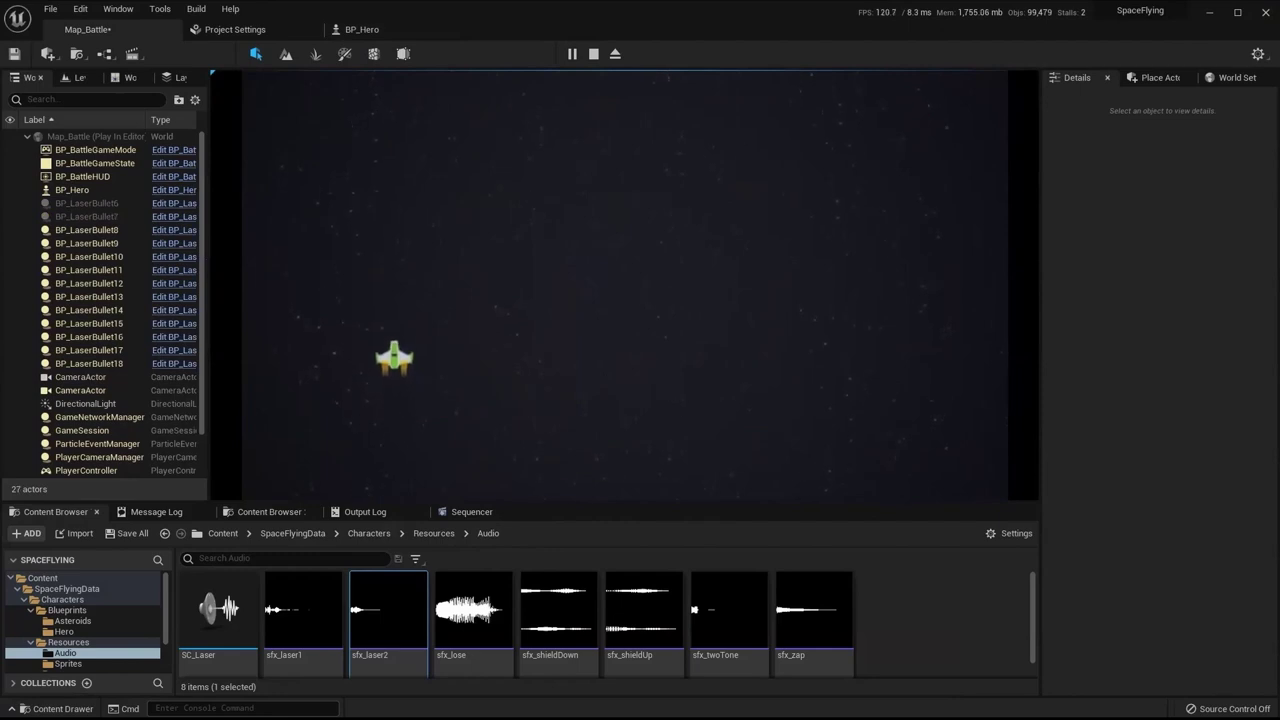
key("Escape")
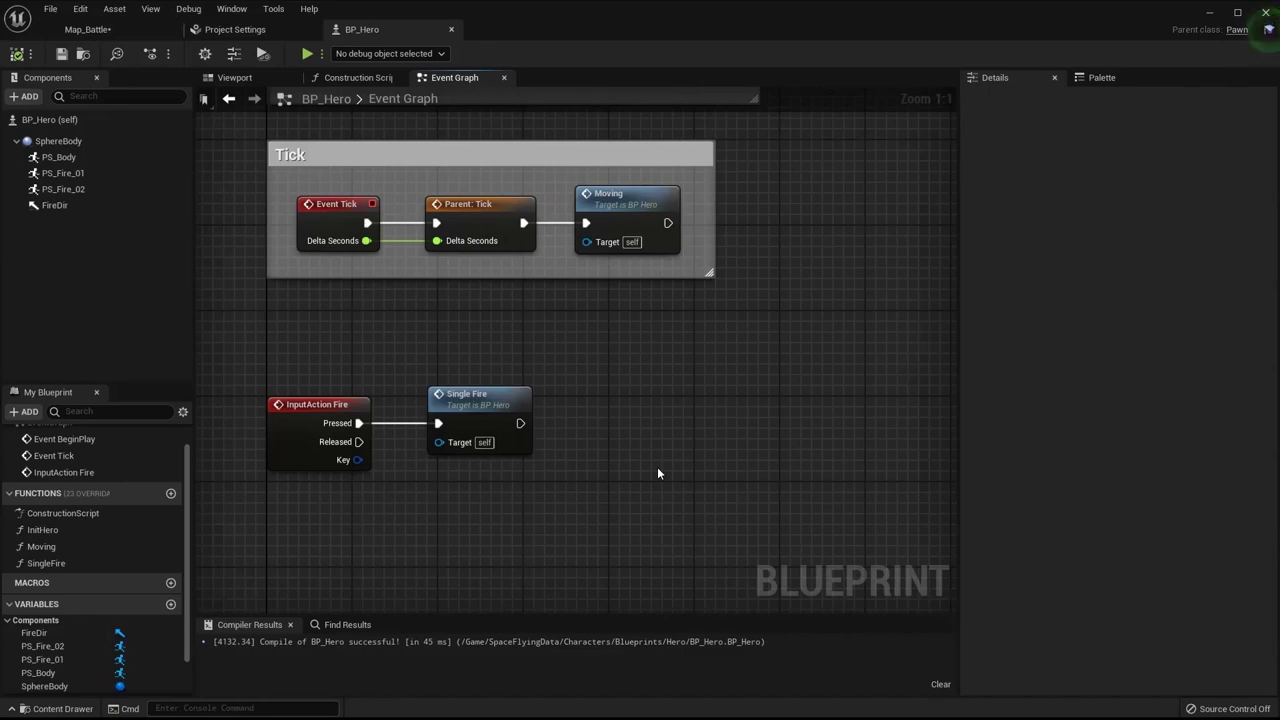
Step: Add a new function named Shooting
mouse_move(654, 453)
right_mouse_down()
mouse_move(640, 437)
mouse_move(681, 436)
right_mouse_up()
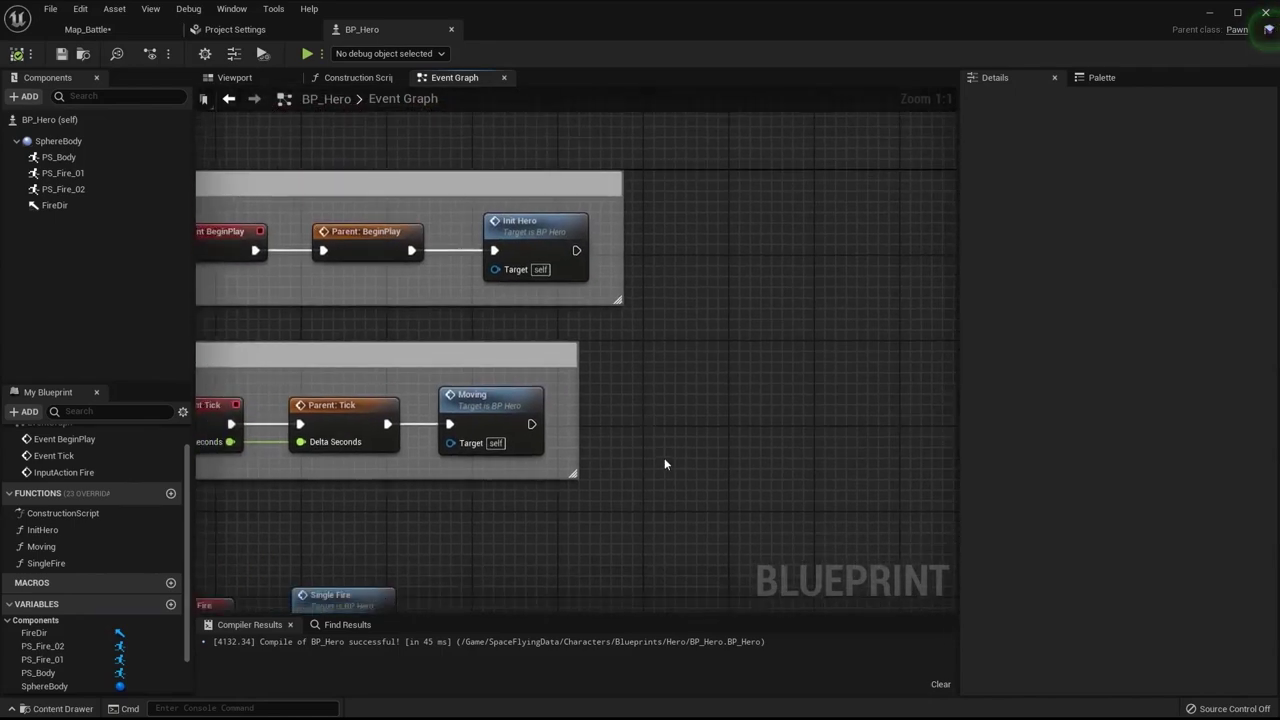
type("S")
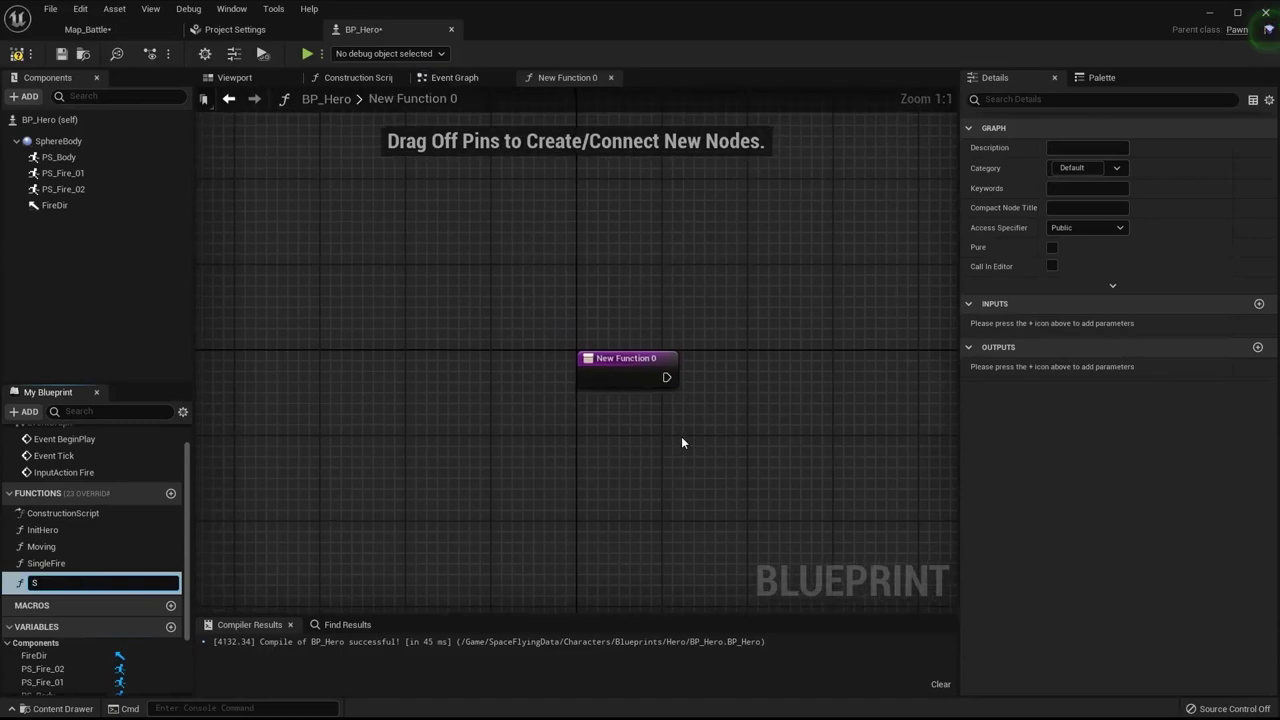
type("hoot")
key("BackSpace")
key("BackSpace")
key("BackSpace")
type("ting")
key("Return")
Step: Back in the event graph, add a Boolean variable named bCallFire
left_click(454, 77)
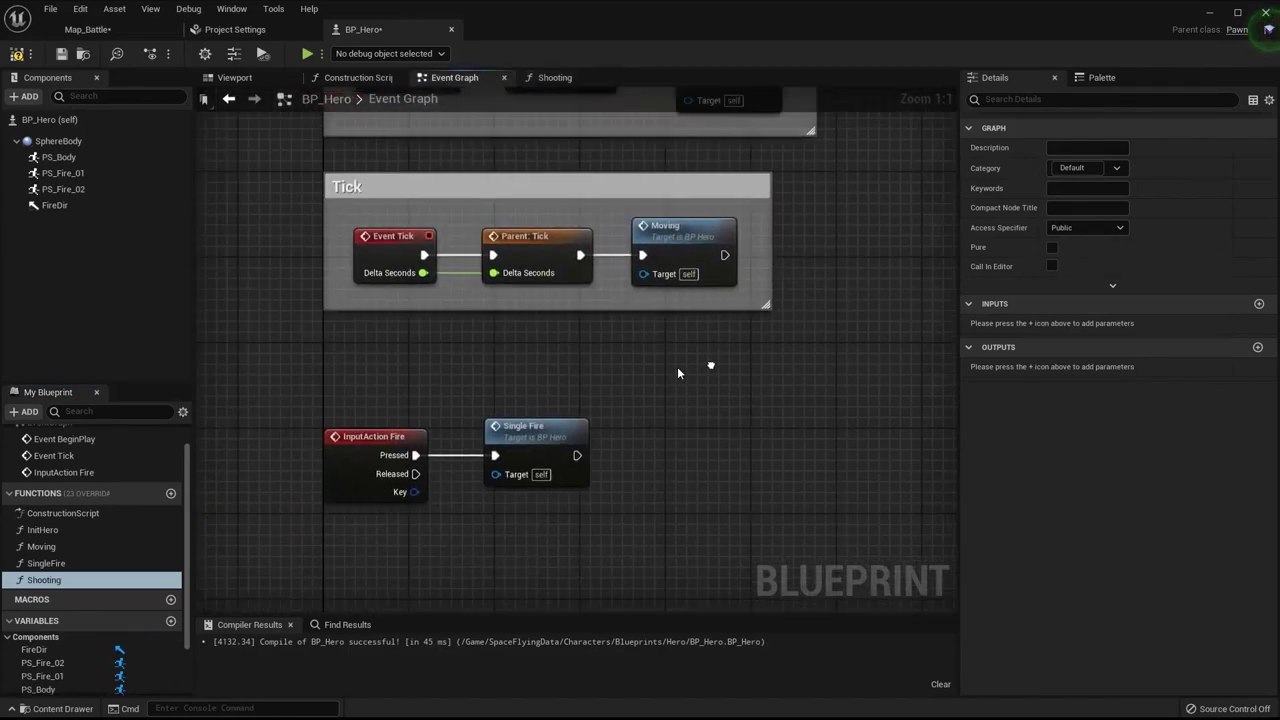
scroll(105, 541, "down", 2)
left_click(170, 557)
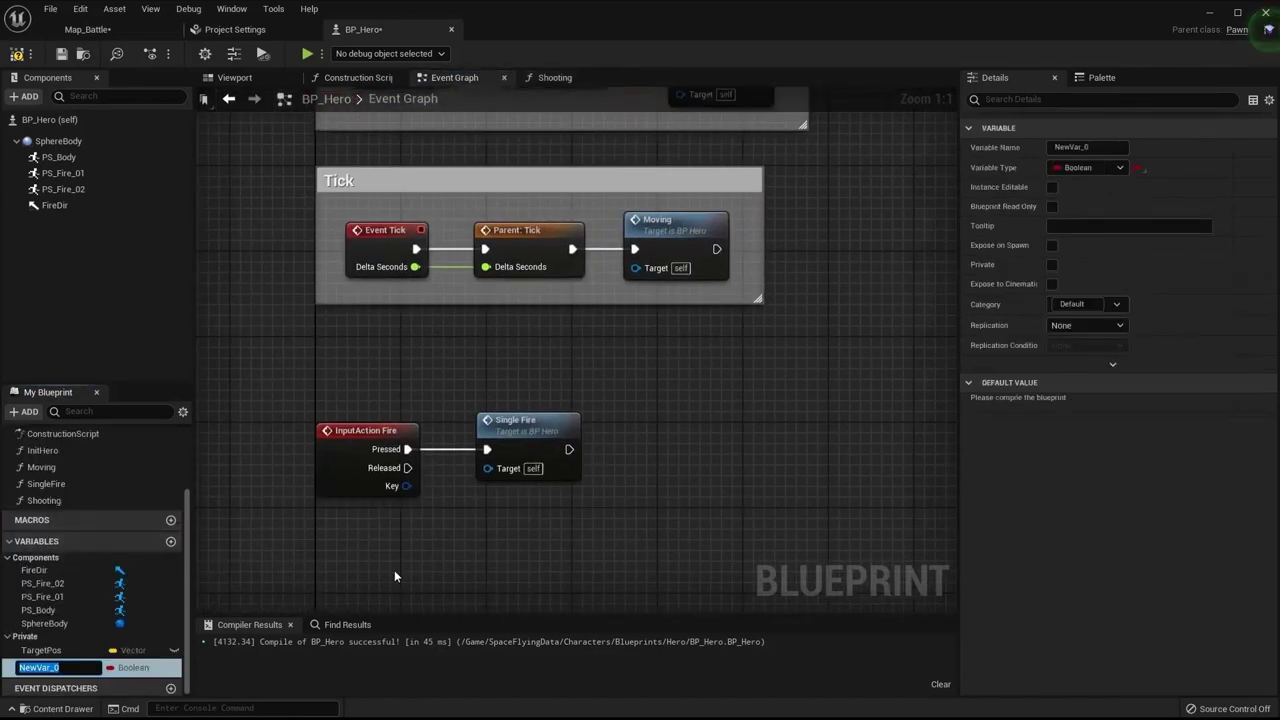
type("bCall")
type("Fire")
key("Return")
Step: Replace the Single Fire call with two bCallFire setters: Pressed sets true, Released sets false
left_click_drag(549, 439, 659, 447)
key("Delete")
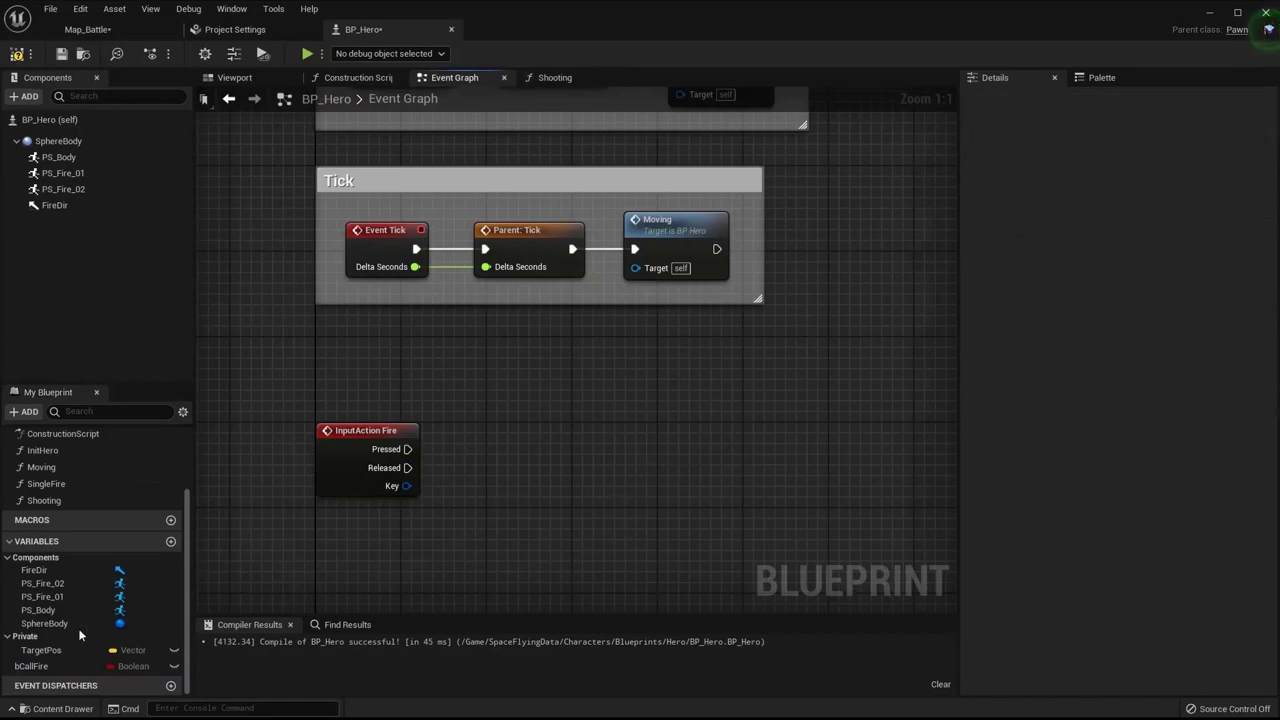
left_click_drag(35, 666, 483, 489, "alt")
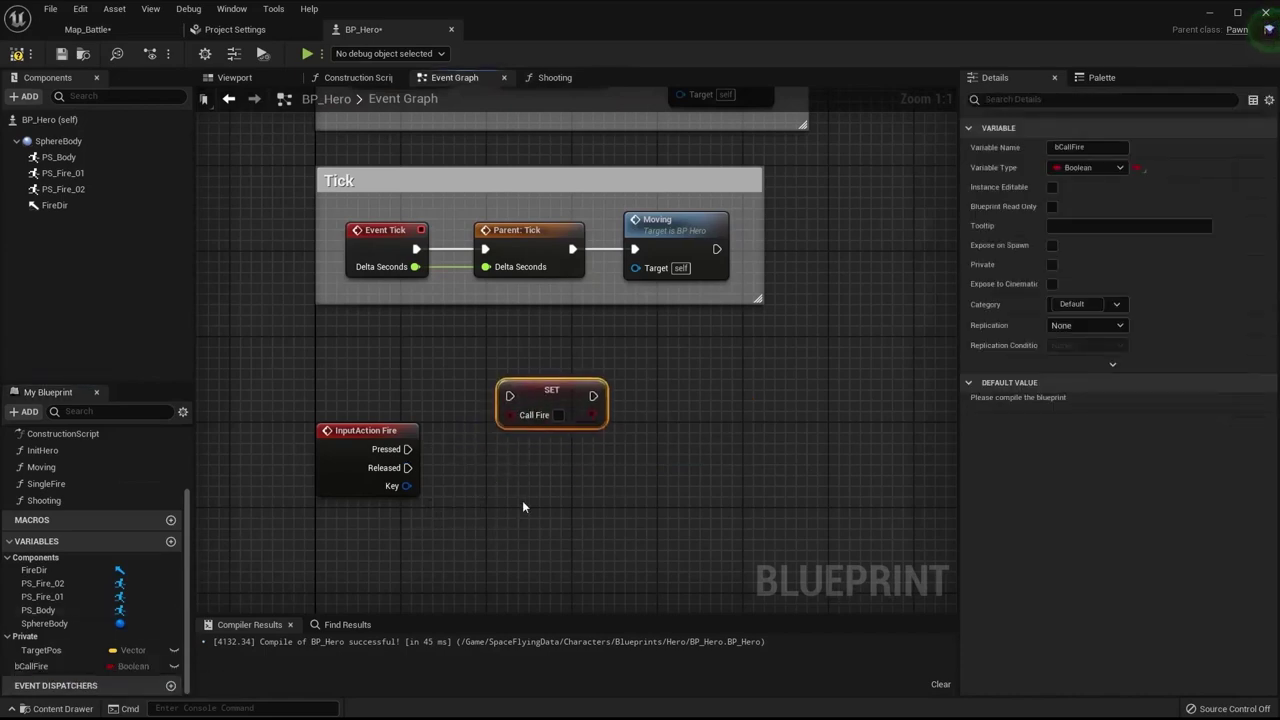
key("ctrl+d")
left_click_drag(407, 449, 509, 396)
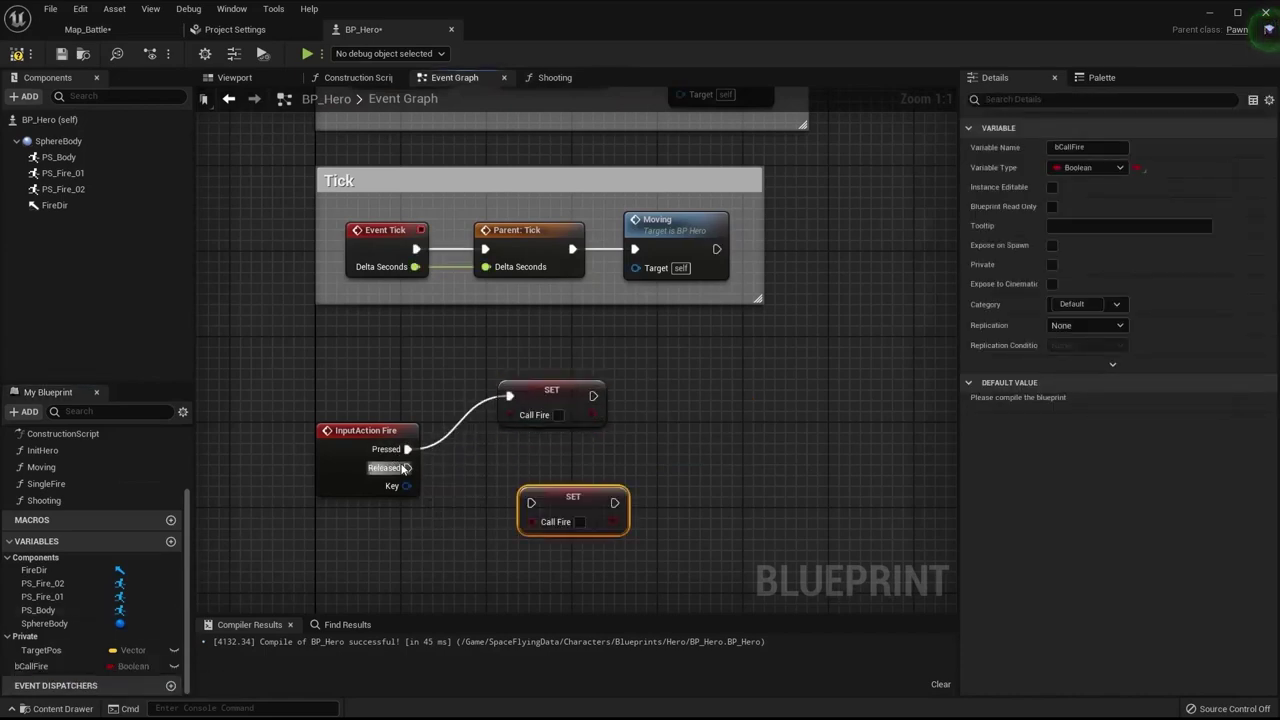
mouse_move(405, 468)
left_mouse_down()
mouse_move(531, 503)
mouse_move(517, 447)
left_mouse_up()
left_click(528, 436, "shift")
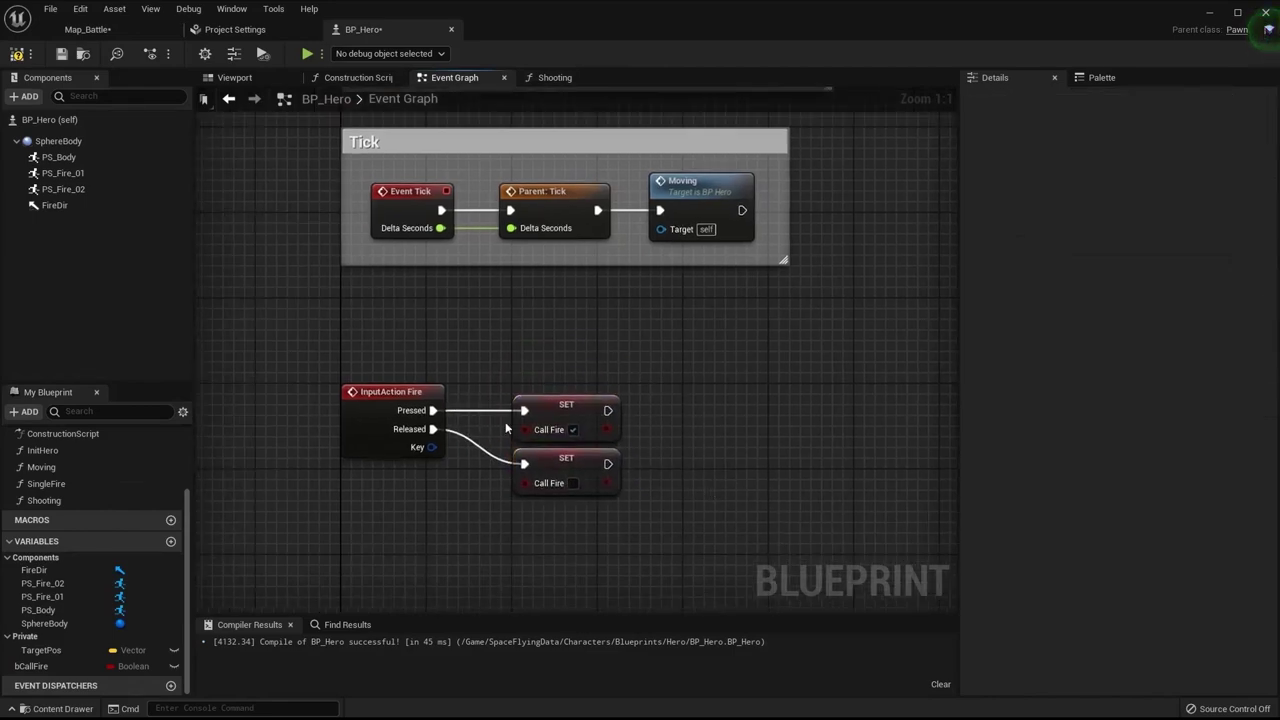
Step: Select the InputAction Fire node and both Call Fire setters together
left_click_drag(314, 334, 466, 523)
left_click_drag(597, 348, 517, 437)
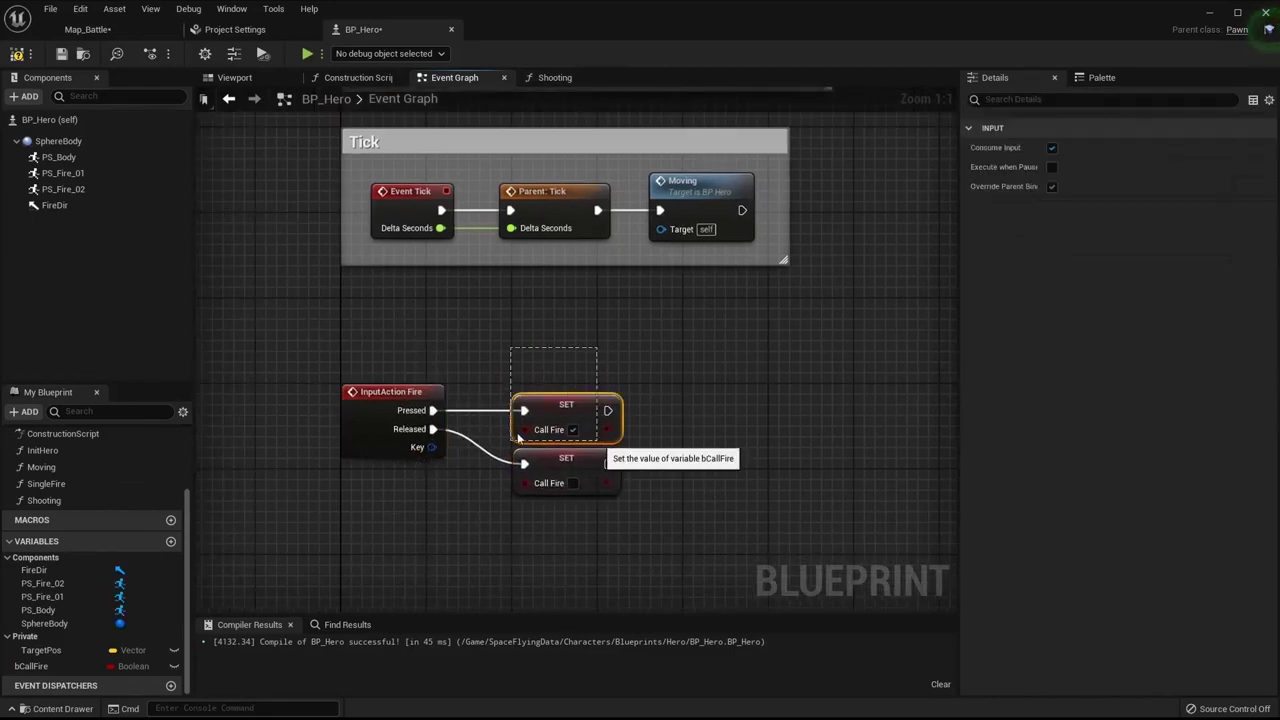
left_click_drag(386, 486, 266, 440)
left_click_drag(651, 471, 457, 563)
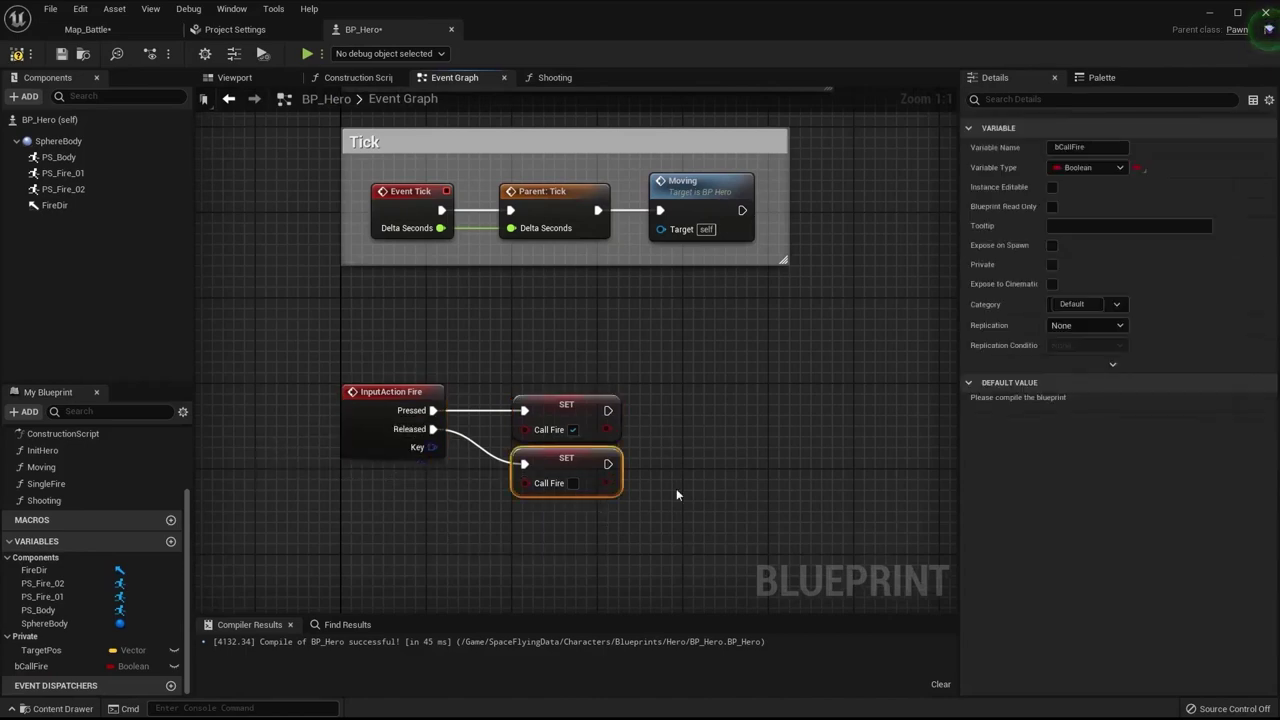
left_click_drag(706, 506, 316, 344)
Step: Title the comment 'Fire' and move the group beside the Tick group
type("cFire")
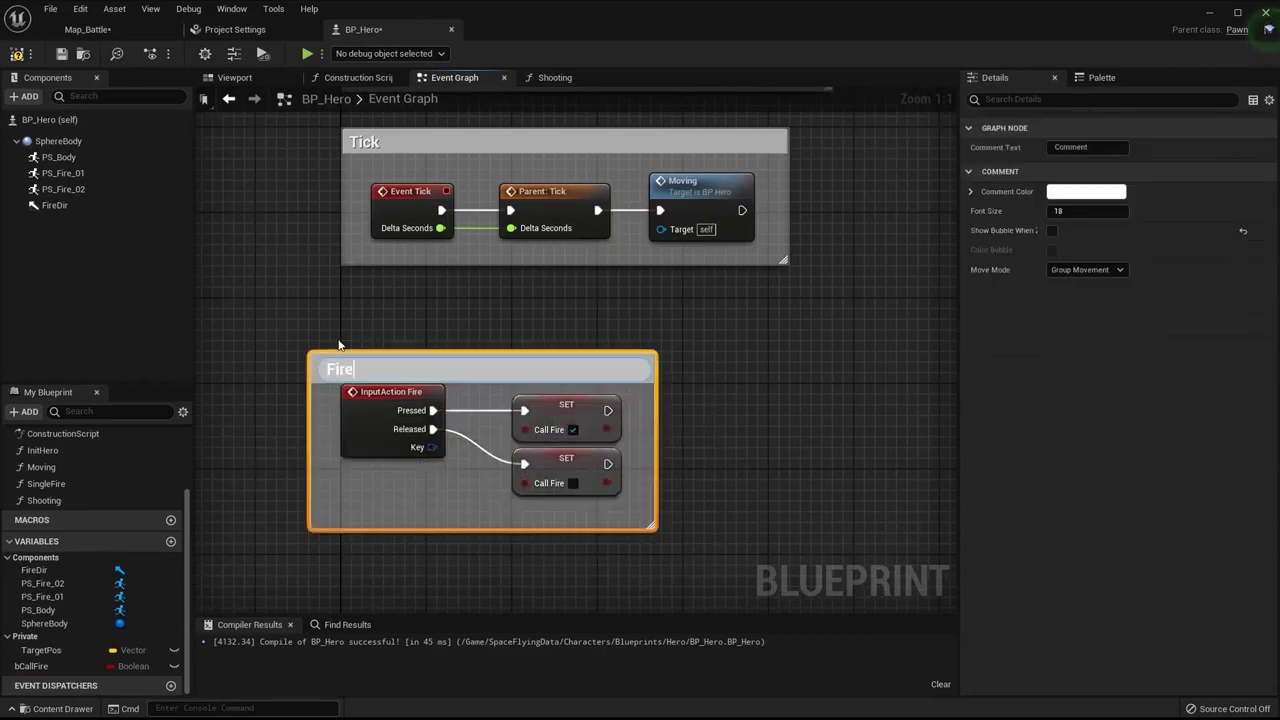
key("Return")
mouse_move(871, 560)
left_mouse_down()
mouse_move(418, 406)
mouse_move(450, 363)
left_mouse_up()
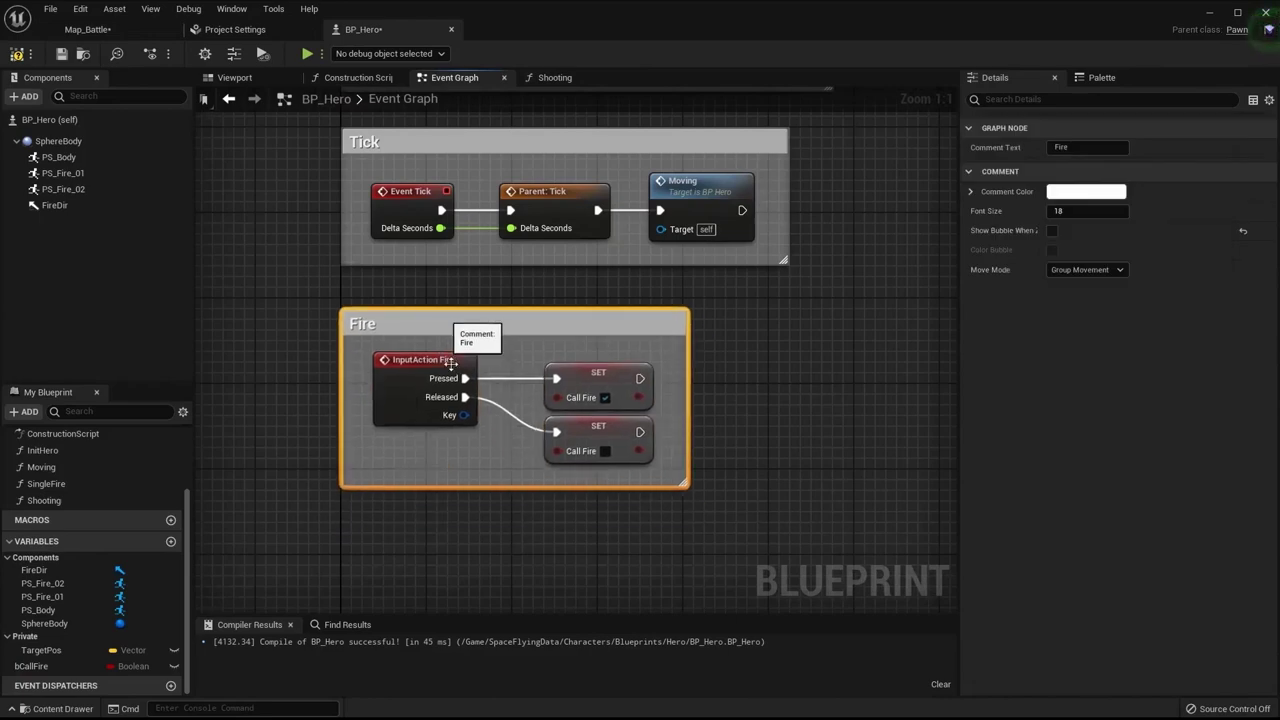
right_click_drag(663, 506, 577, 528)
Step: Put bCallFire in a Private category, mark it private, and compile and save
left_click(31, 666)
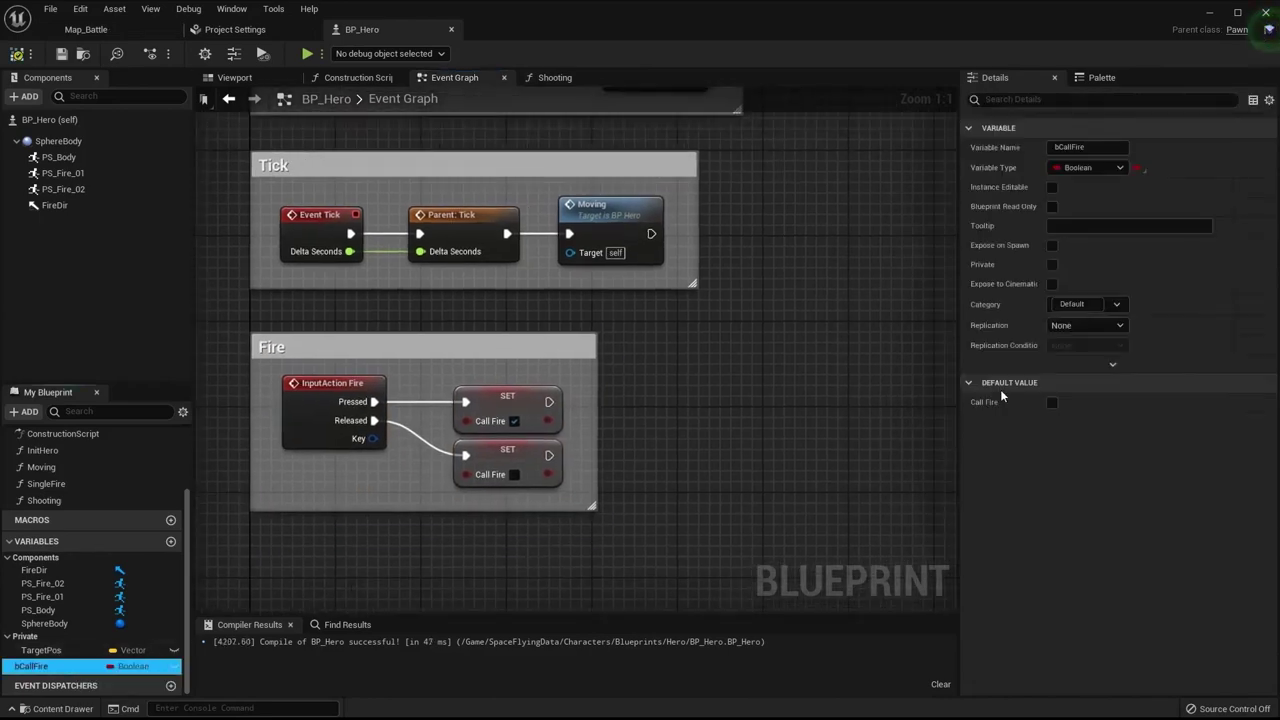
left_click(1083, 304)
type("Pri")
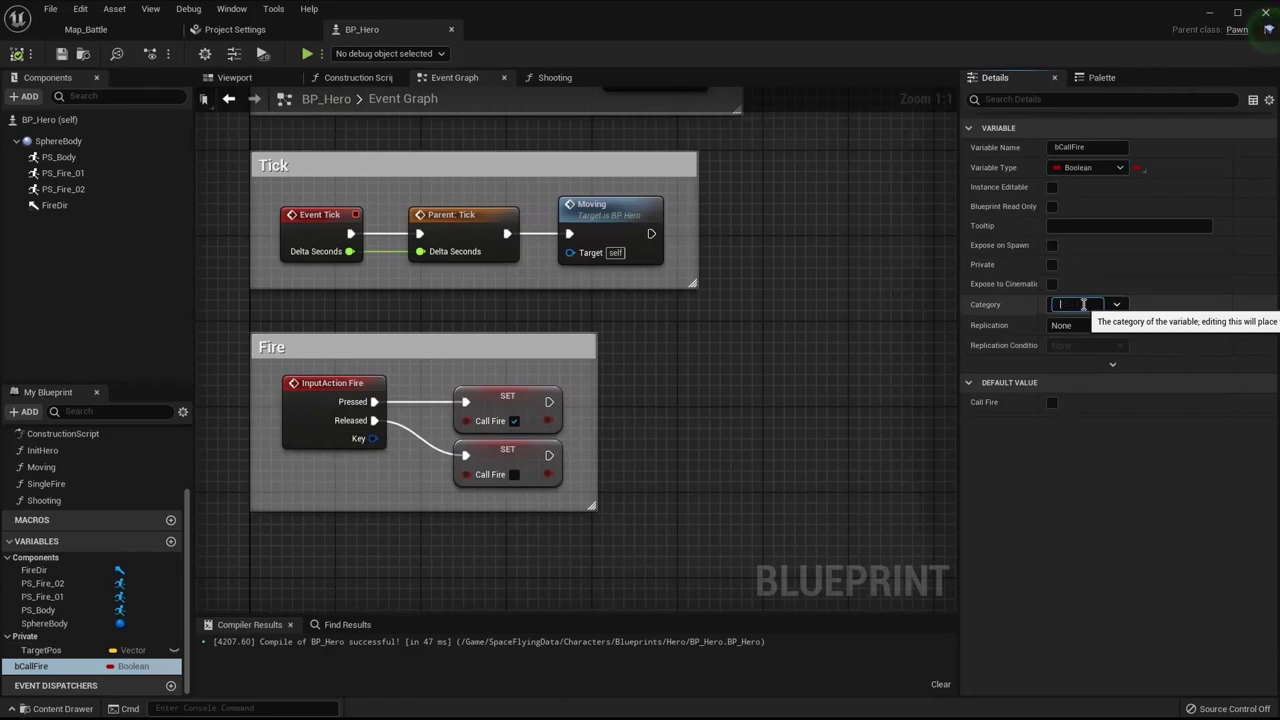
type("vate")
key("Return")
left_click(1052, 264)
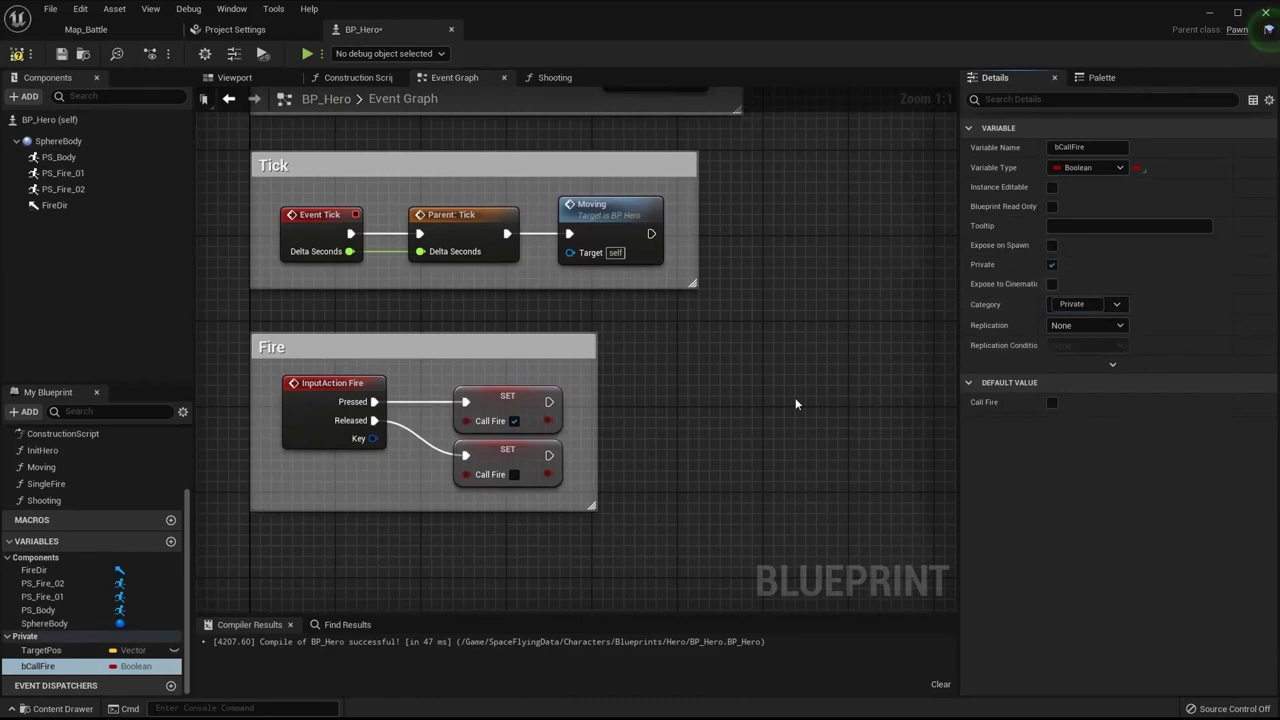
right_click_drag(796, 404, 831, 430)
key("ctrl+s")
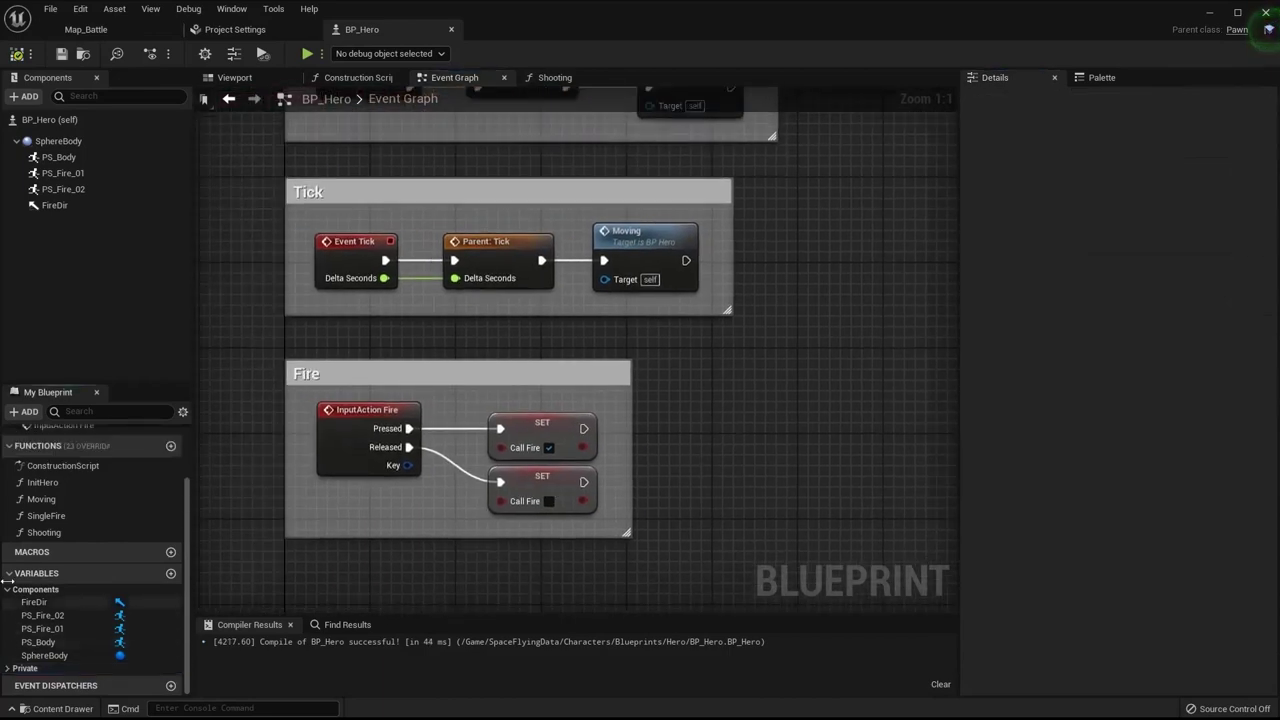
Step: Call Shooting right after Moving in the Tick chain, widen the Tick comment, and save
left_click(8, 589)
right_click_drag(728, 443, 695, 597)
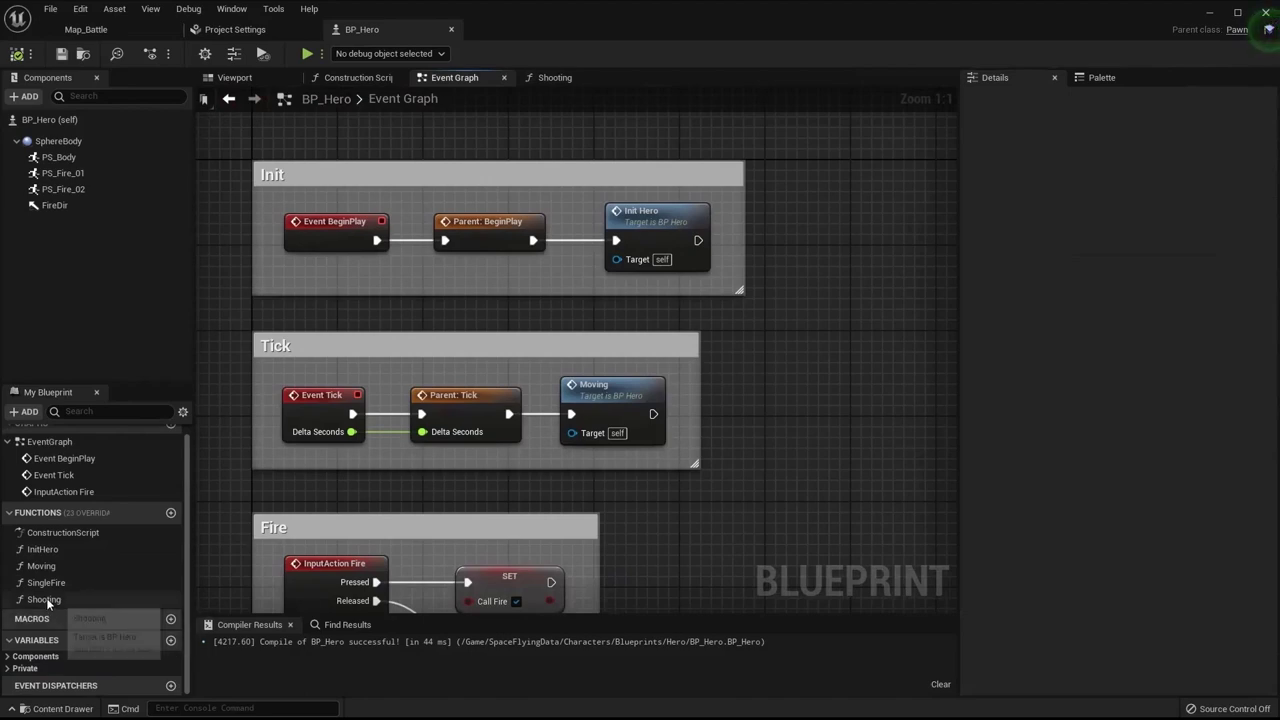
left_click_drag(47, 603, 822, 410)
mouse_move(653, 413)
left_mouse_down()
mouse_move(829, 443)
mouse_move(742, 411)
left_mouse_up()
left_click_drag(289, 371, 820, 447)
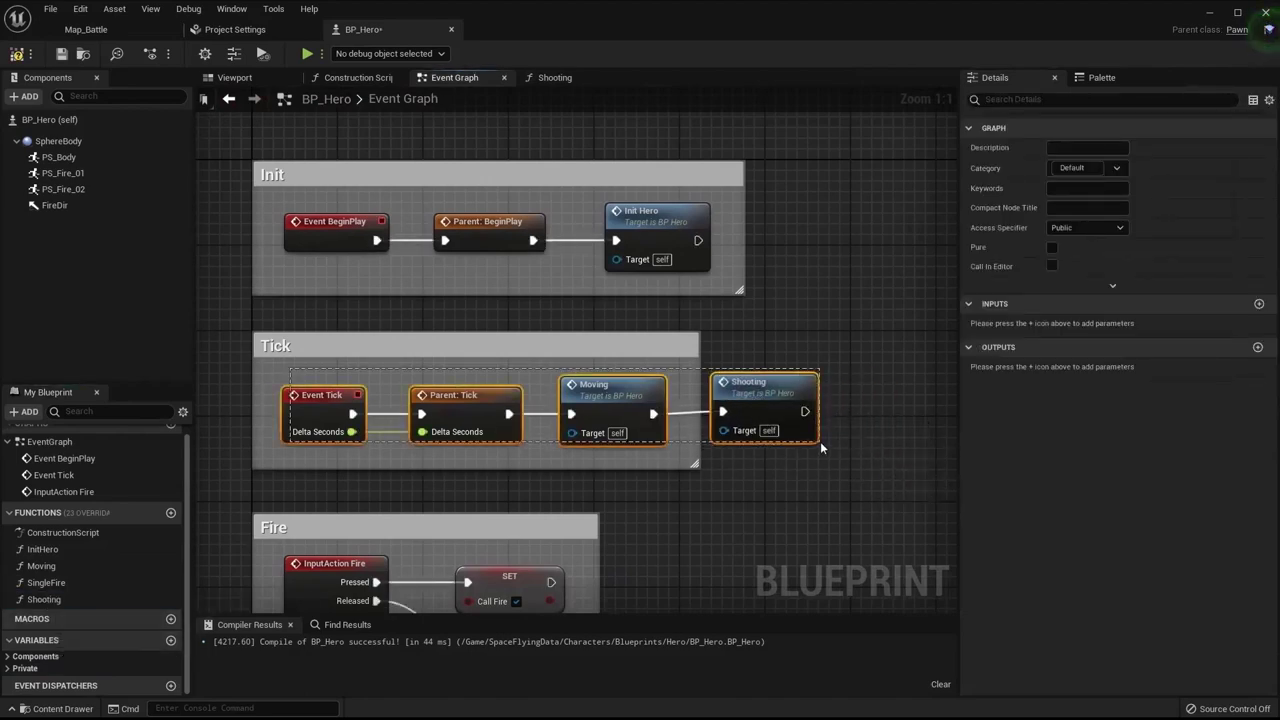
left_click_drag(700, 440, 860, 458)
right_click_drag(776, 526, 756, 476)
key("ctrl+s")
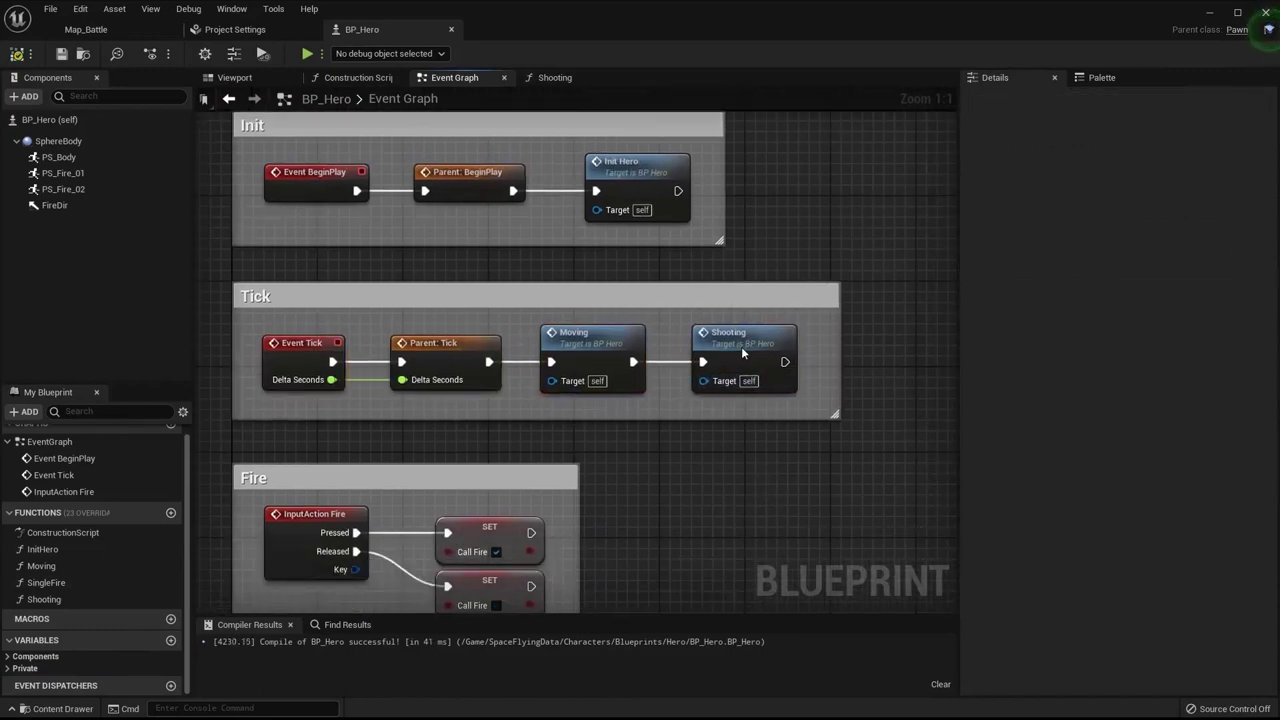
Step: In the Shooting graph, add a Float variable ROFTimer and save
double_click(741, 346)
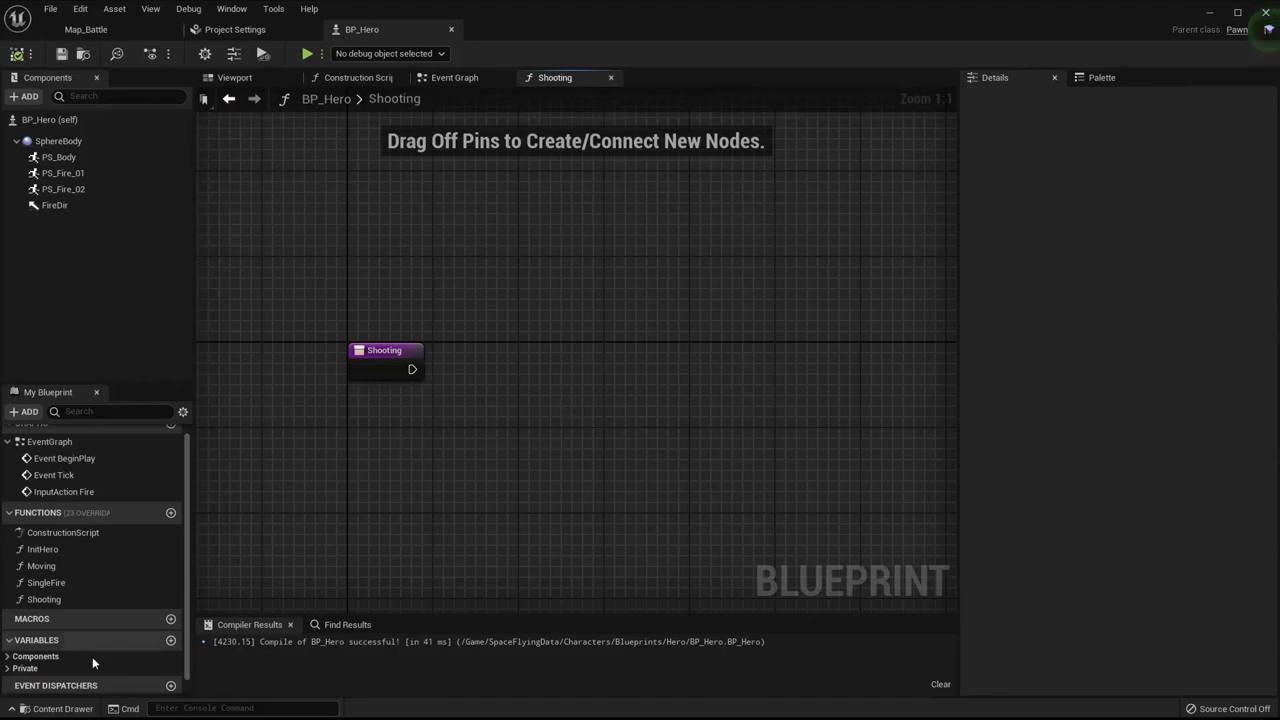
left_click(170, 640)
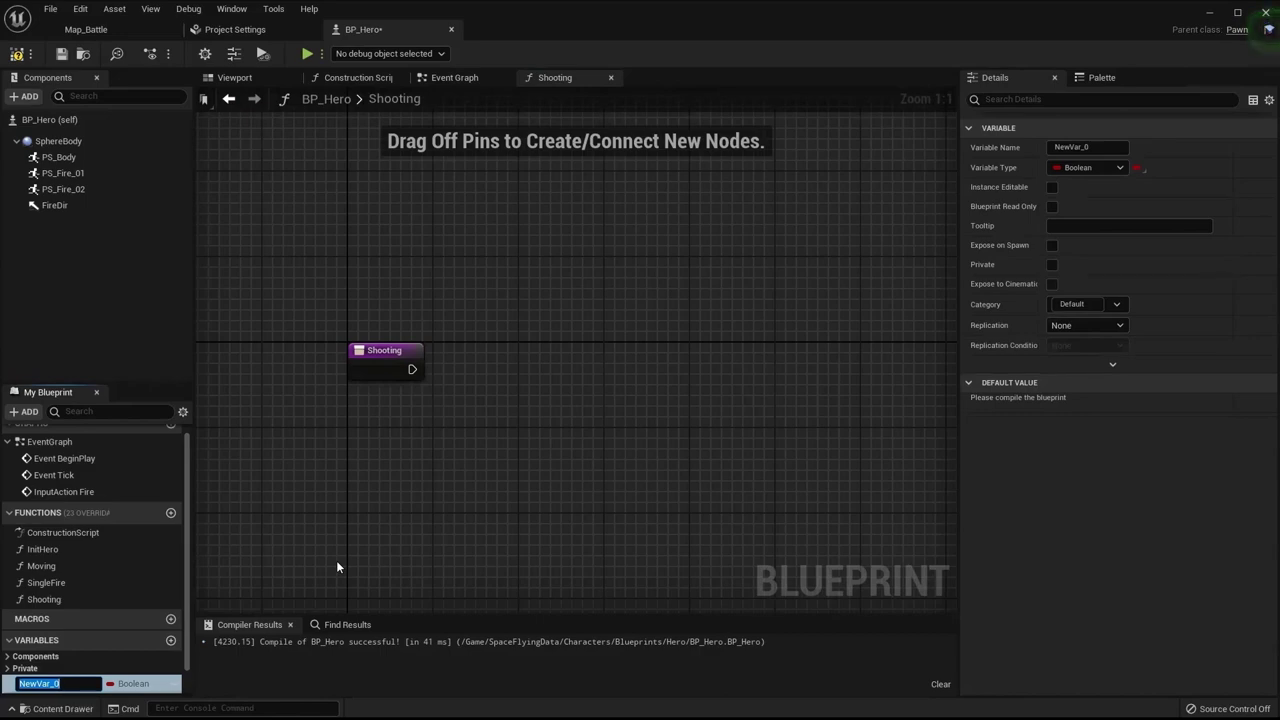
type("Ro")
type("imer")
key("Return")
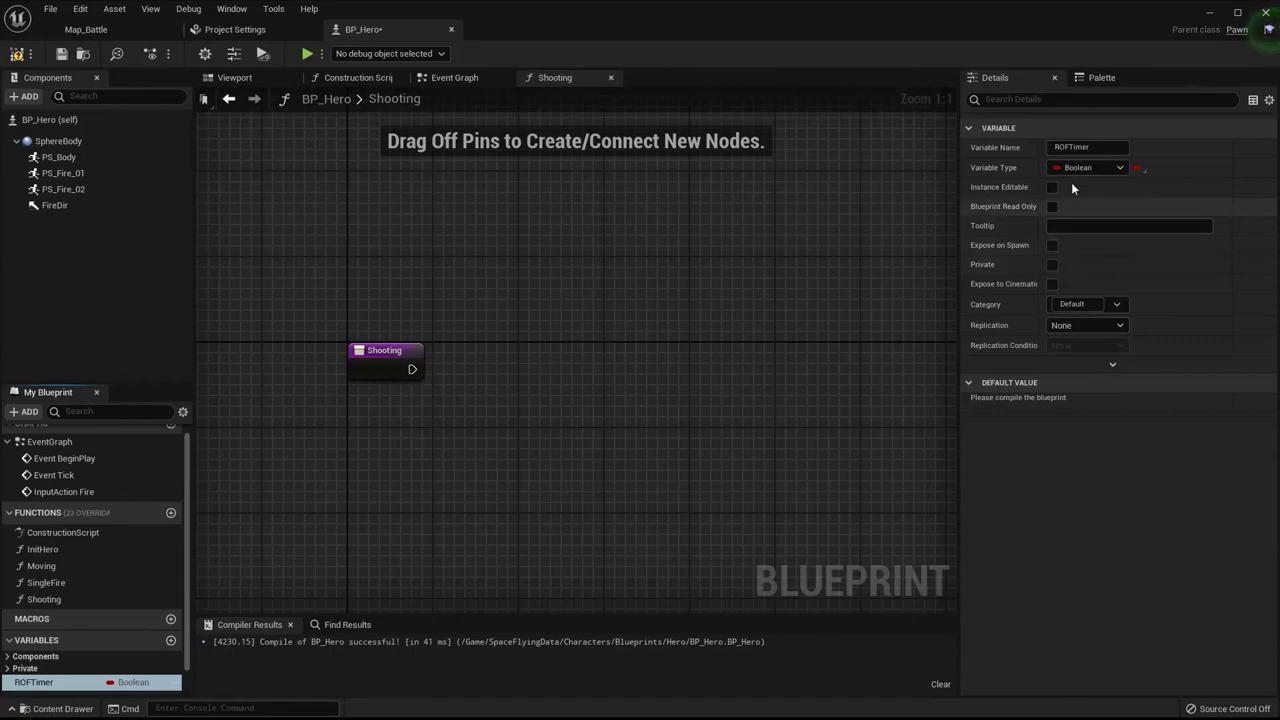
left_click(1085, 168)
left_click(1095, 258)
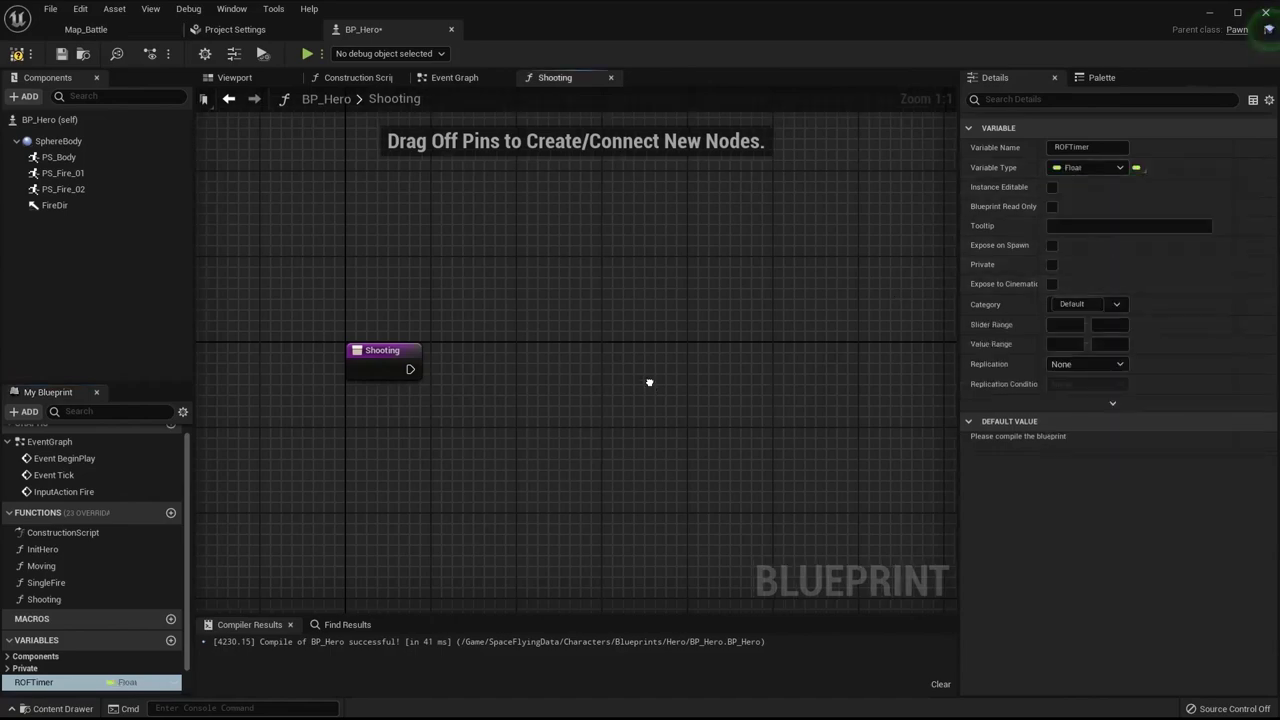
right_click_drag(649, 382, 681, 351)
key("ctrl+s")
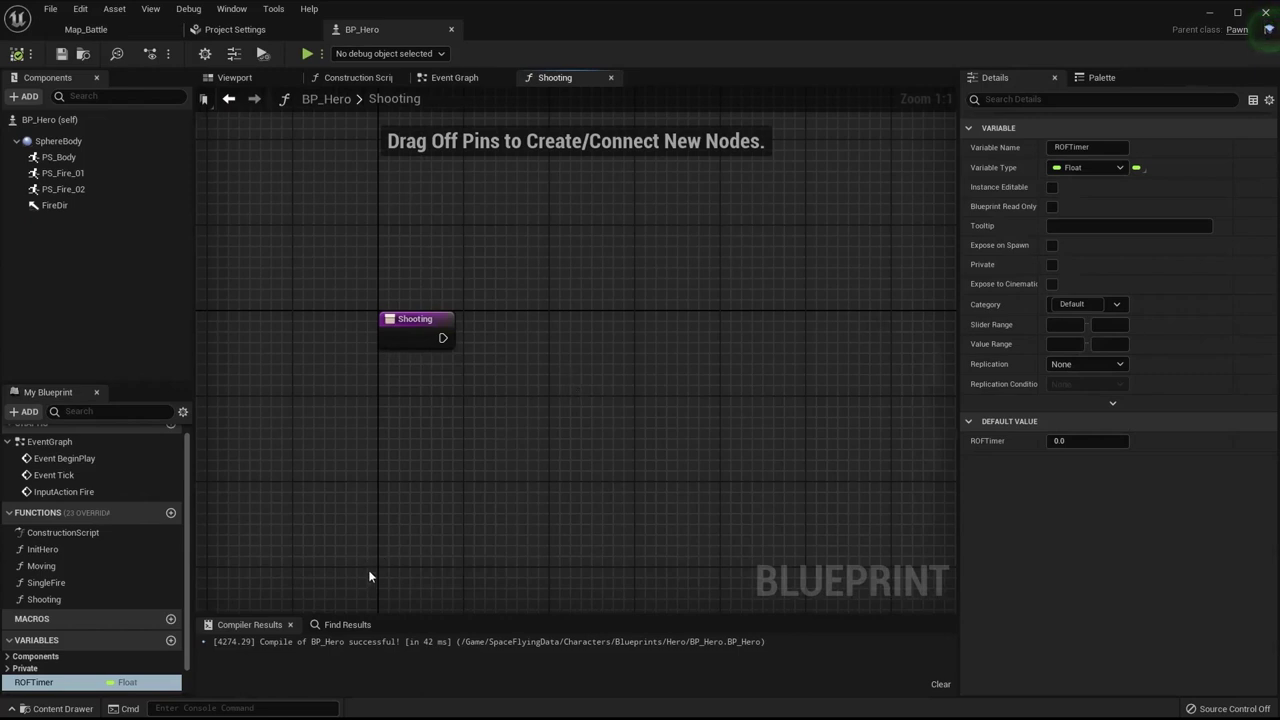
Step: Add a Float variable RateOfFire with default value 0.4, then compile and save
left_click(171, 641)
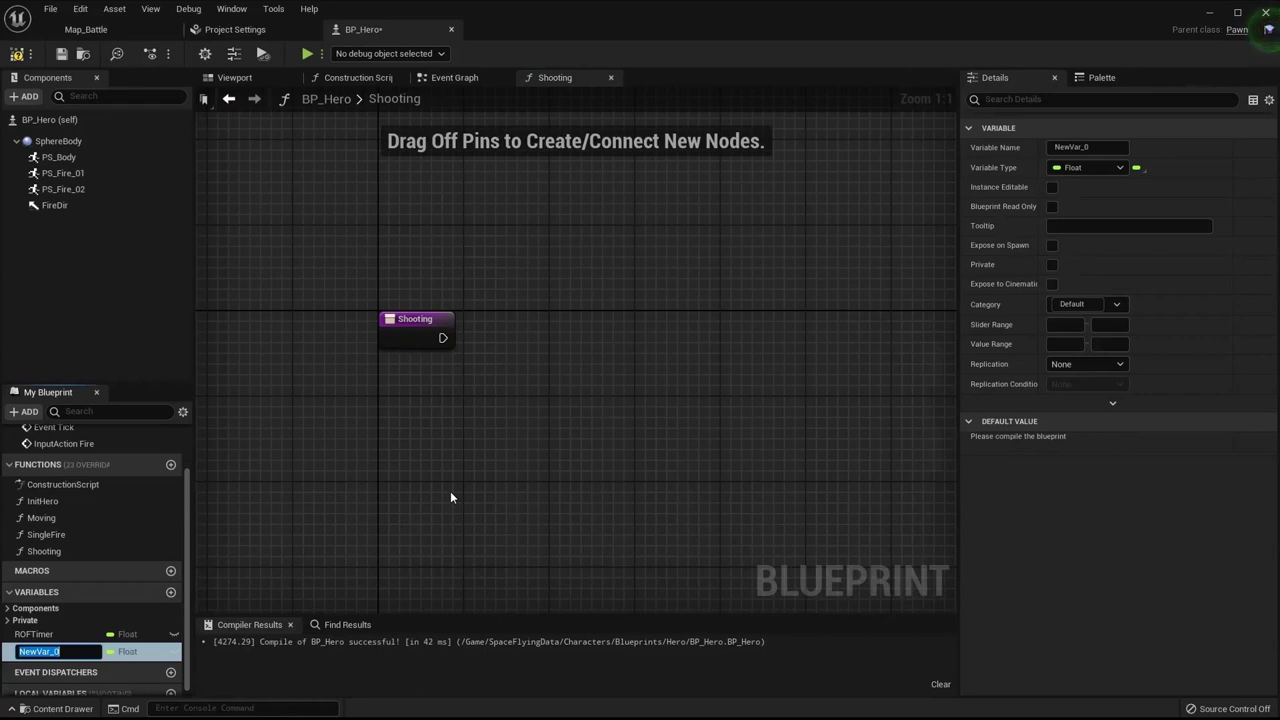
type("RateOfFir")
type("e")
key("Return")
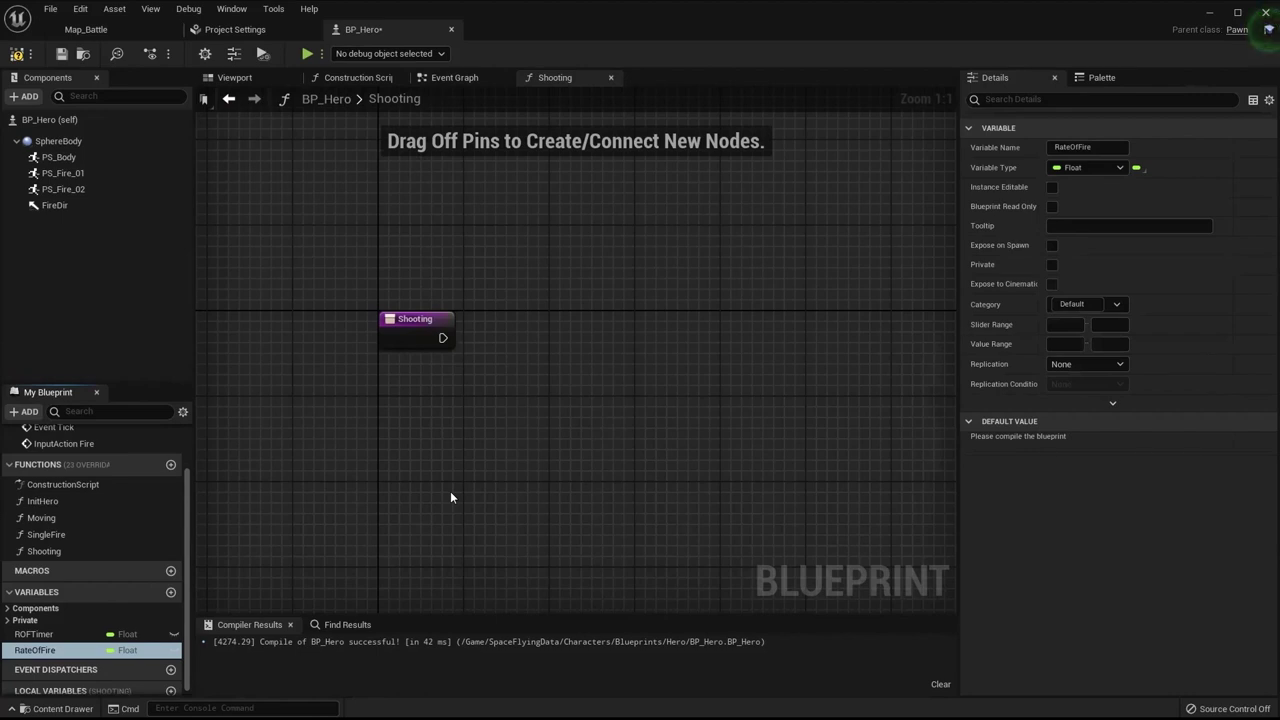
key("F7")
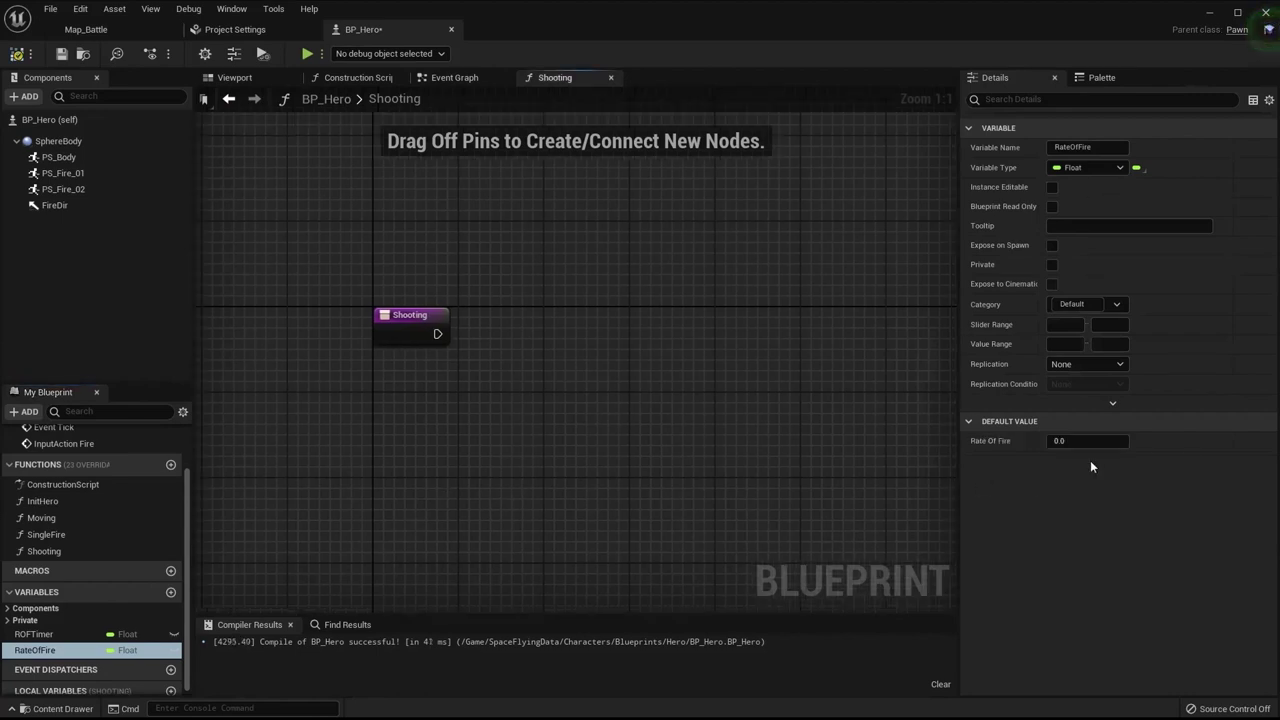
left_click(1088, 441)
type("0.4")
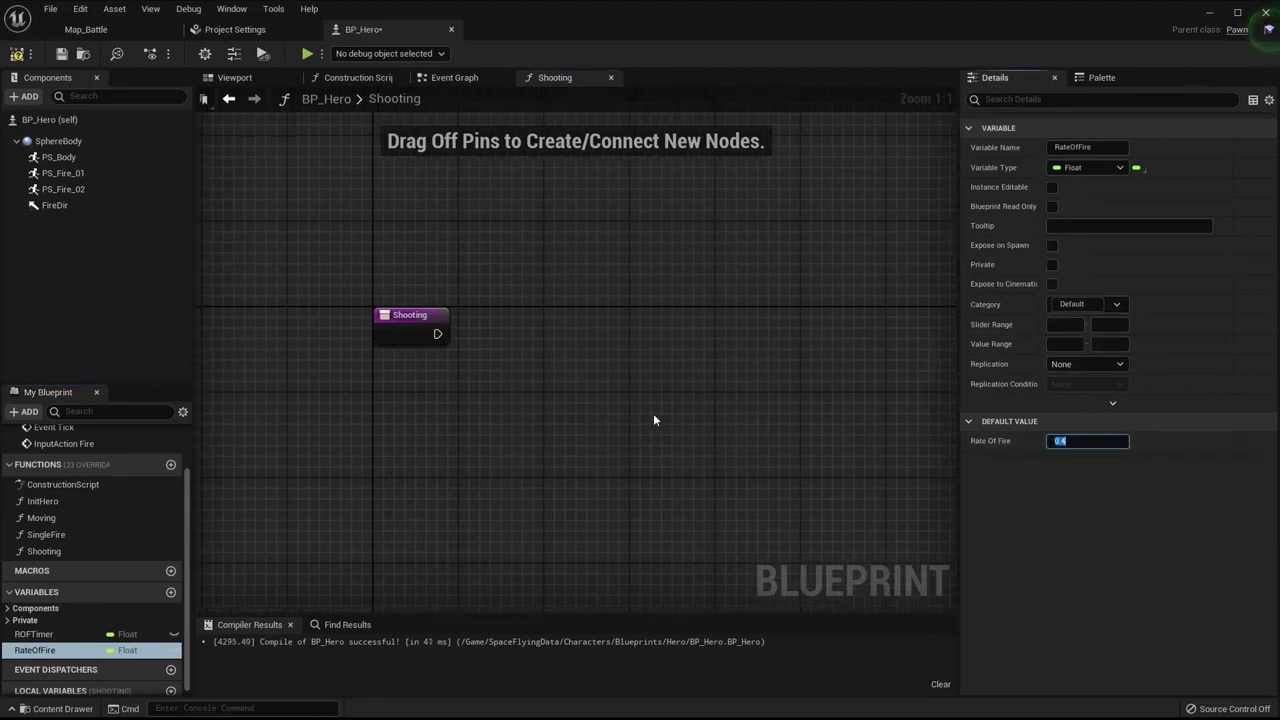
key("F7")
key("ctrl+s")
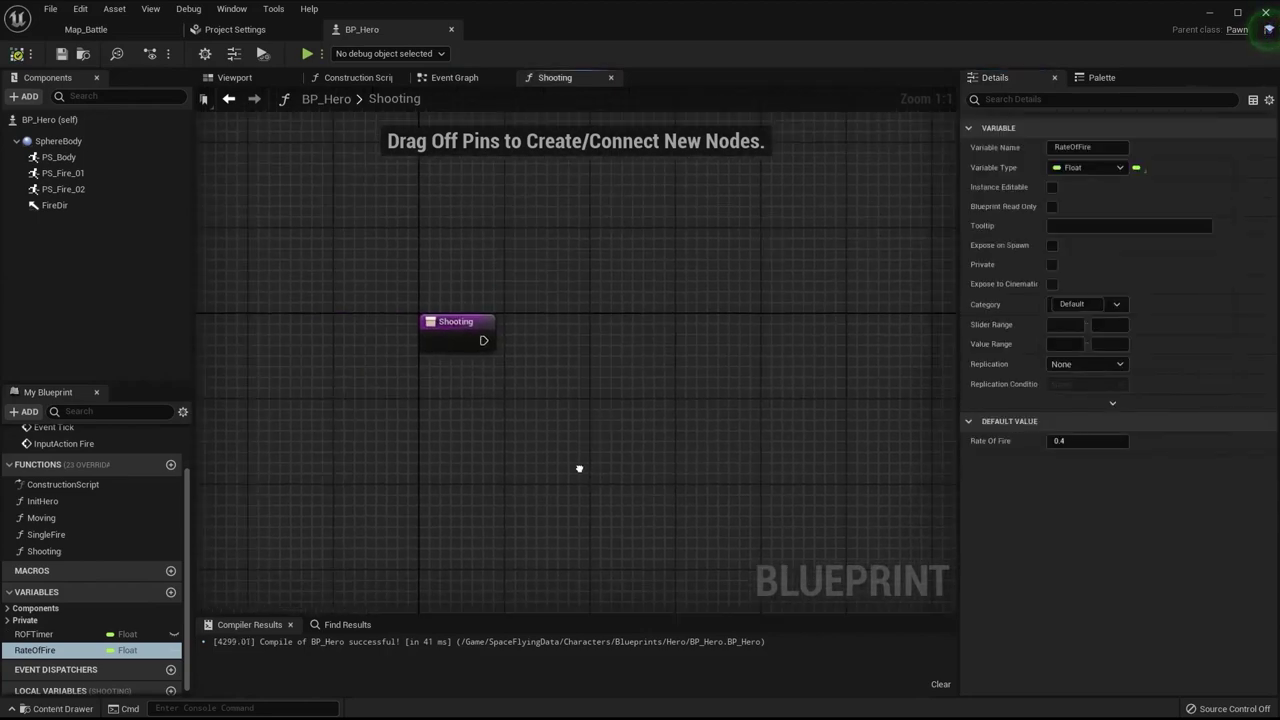
right_click_drag(579, 468, 561, 476)
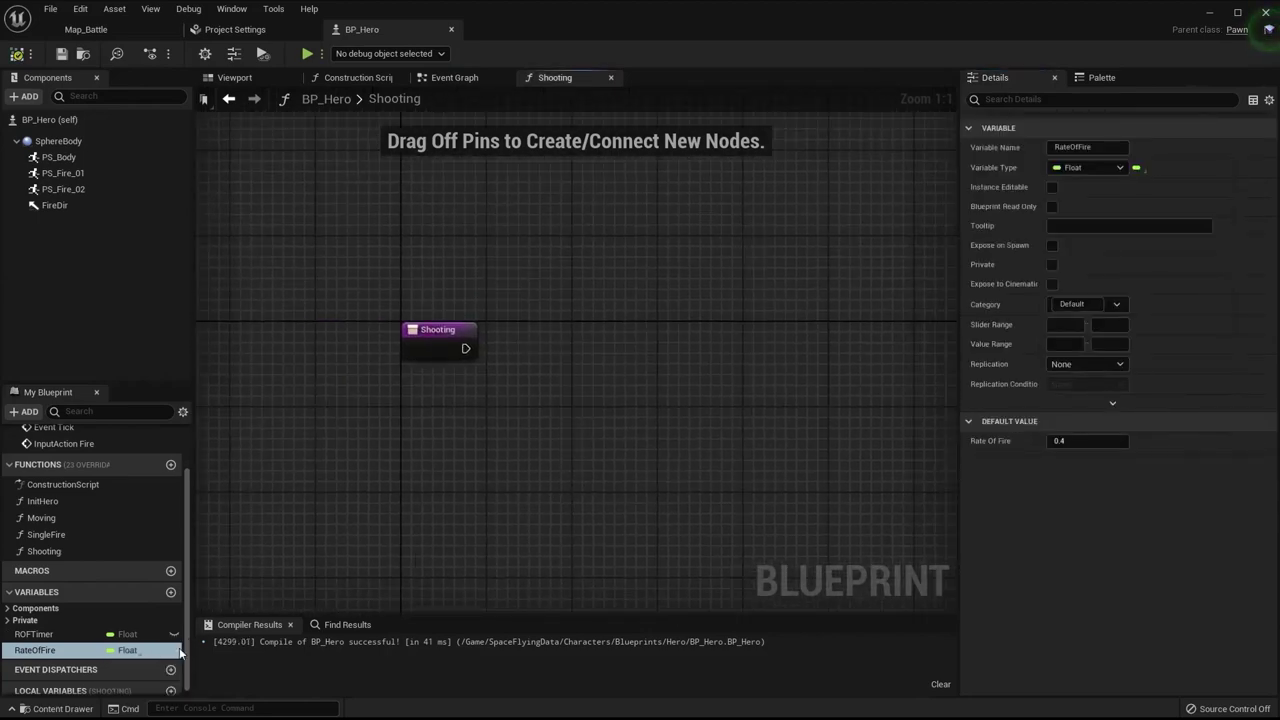
Step: Make RateOfFire instance editable and read-only, and mark ROFTimer private
left_click(175, 650)
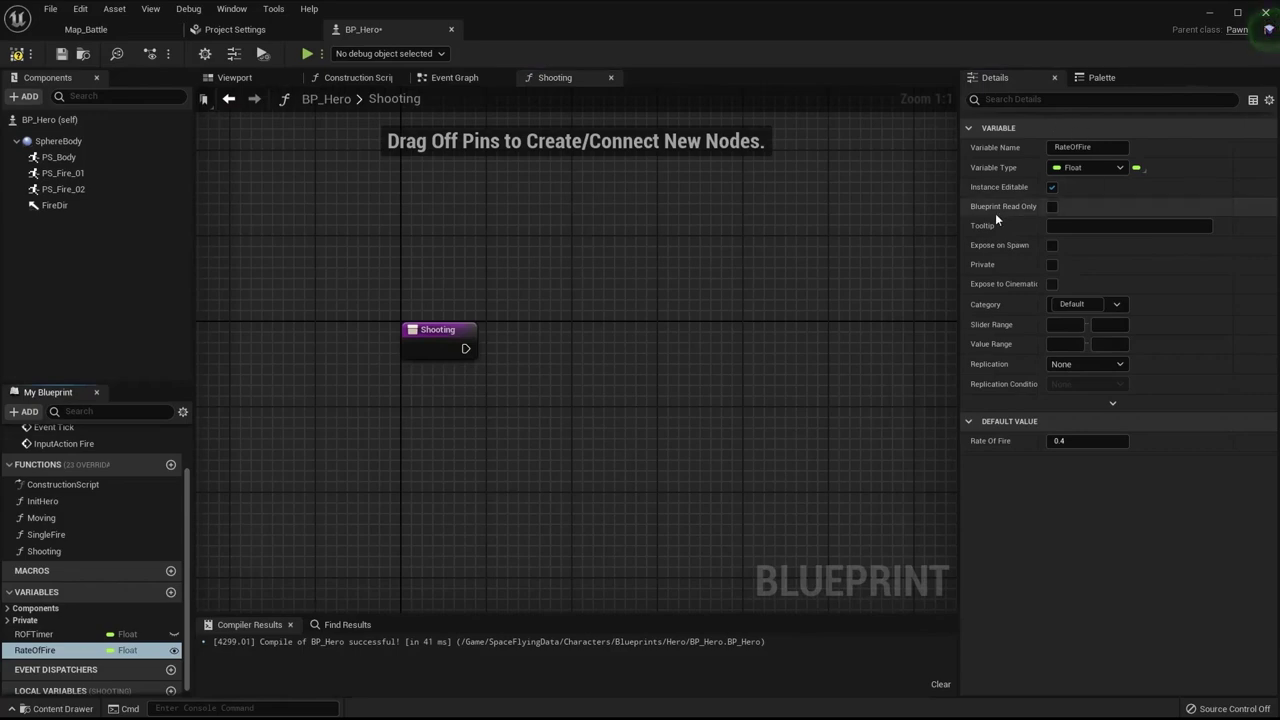
left_click(1051, 207)
right_click_drag(720, 405, 644, 482)
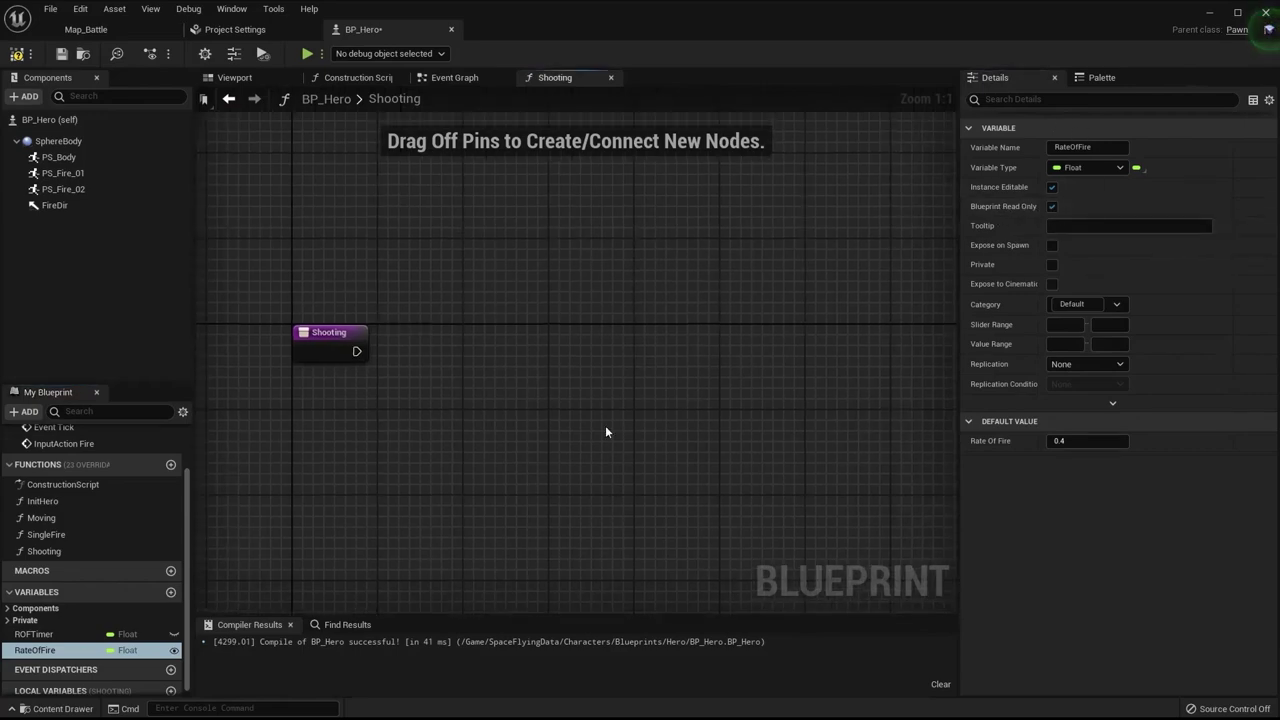
left_click_drag(35, 634, 27, 628)
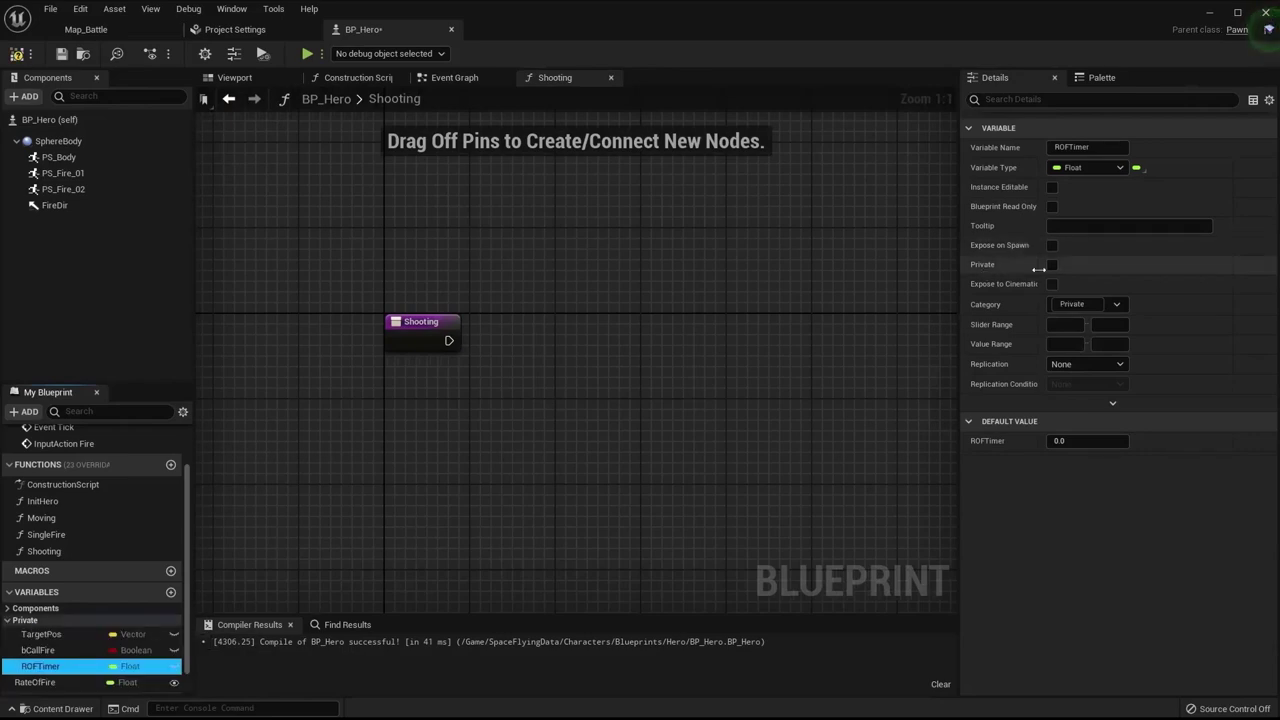
left_click(1051, 264)
mouse_move(619, 448)
right_mouse_down()
mouse_move(634, 420)
mouse_move(551, 488)
right_mouse_up()
Step: Place a ROFTimer getter feeding a <= comparison node
mouse_move(45, 665)
left_mouse_down("ctrl")
mouse_move(425, 448)
mouse_move(600, 441)
left_mouse_up("ctrl")
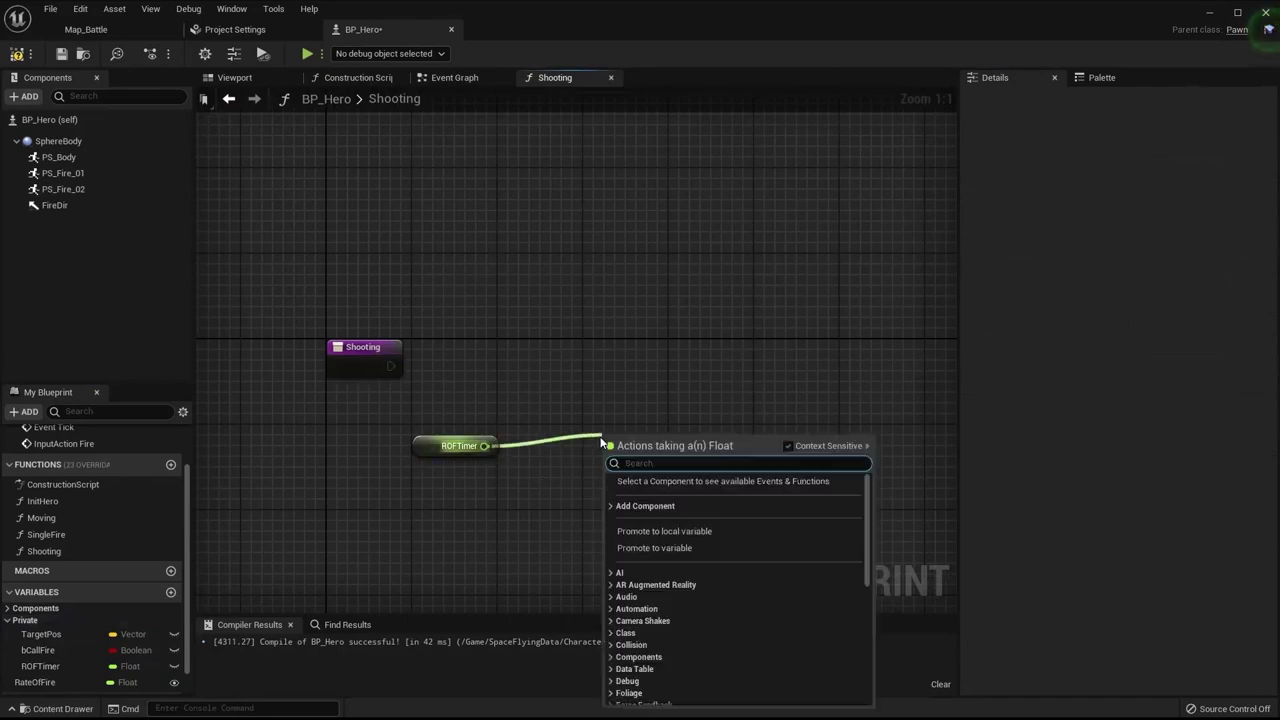
type("<=")
left_click(676, 508)
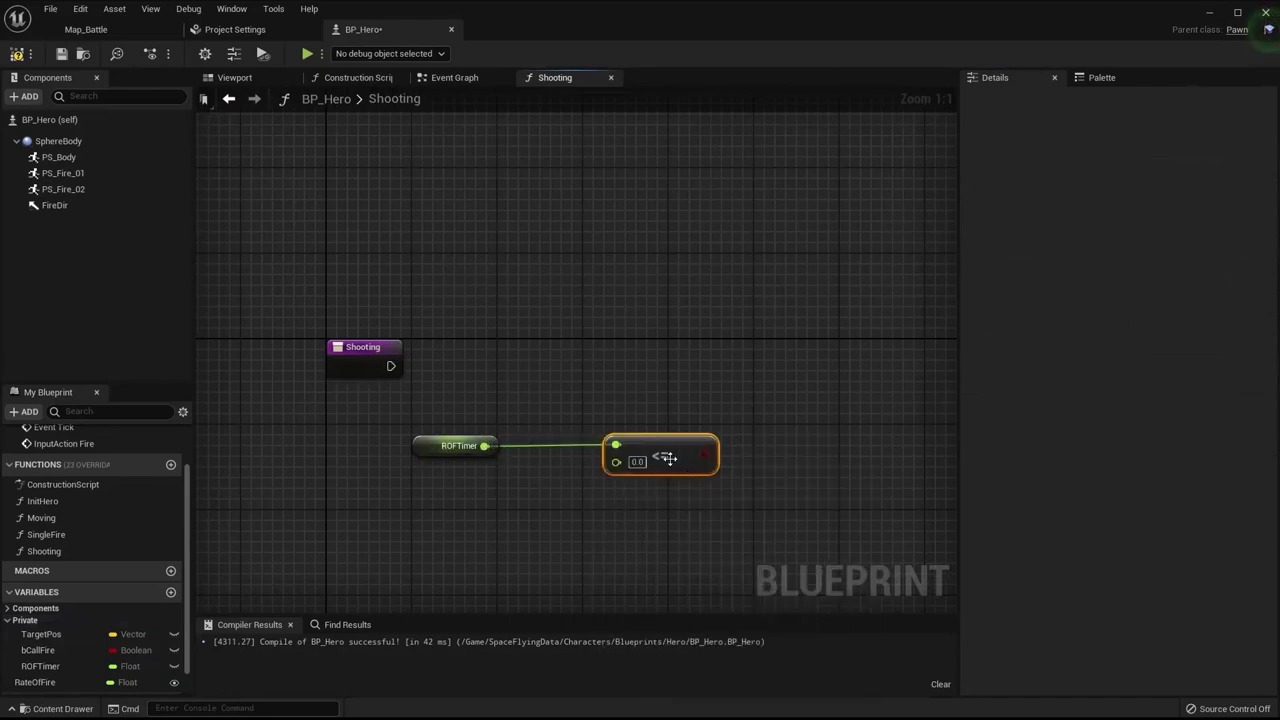
left_click_drag(665, 485, 483, 418)
left_click(590, 378)
left_click(641, 476)
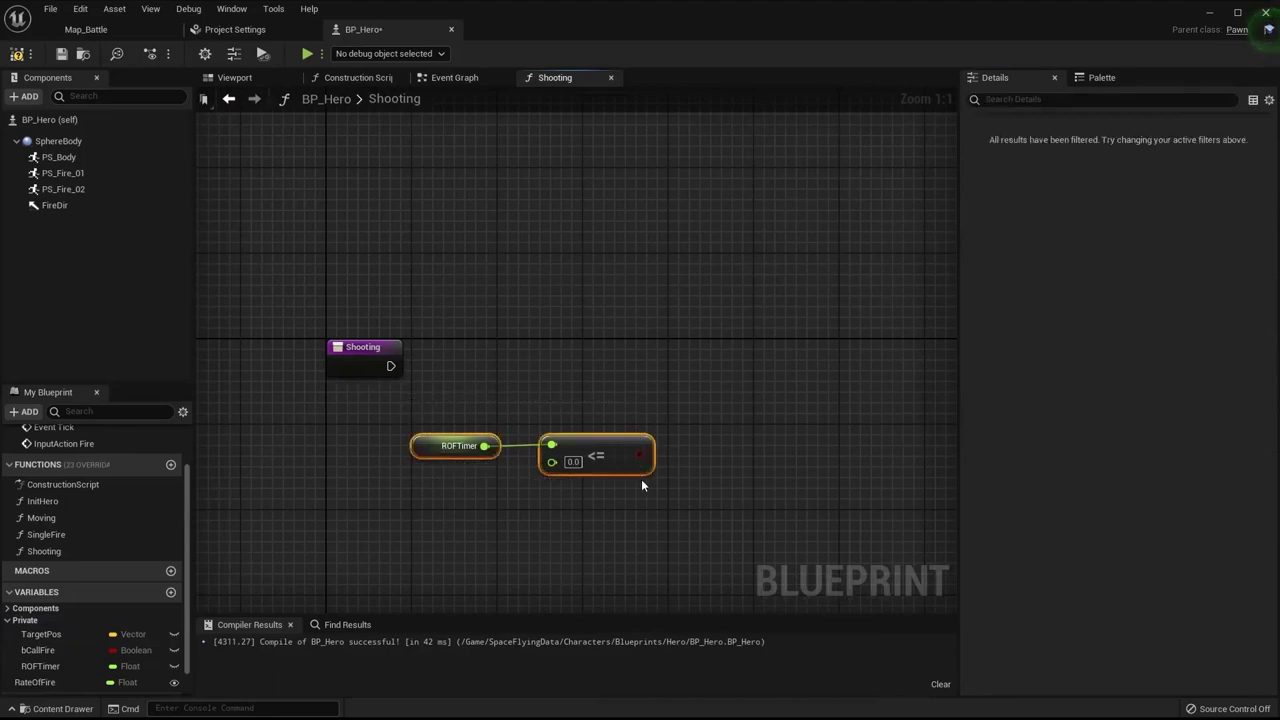
left_click(743, 375)
Step: Add a Branch on the <= result, wired from Shooting's entry, and arrange the nodes
left_click(767, 343)
mouse_move(640, 456)
left_mouse_down()
mouse_move(779, 382)
mouse_move(390, 367)
left_mouse_up()
left_click_drag(420, 432, 657, 508)
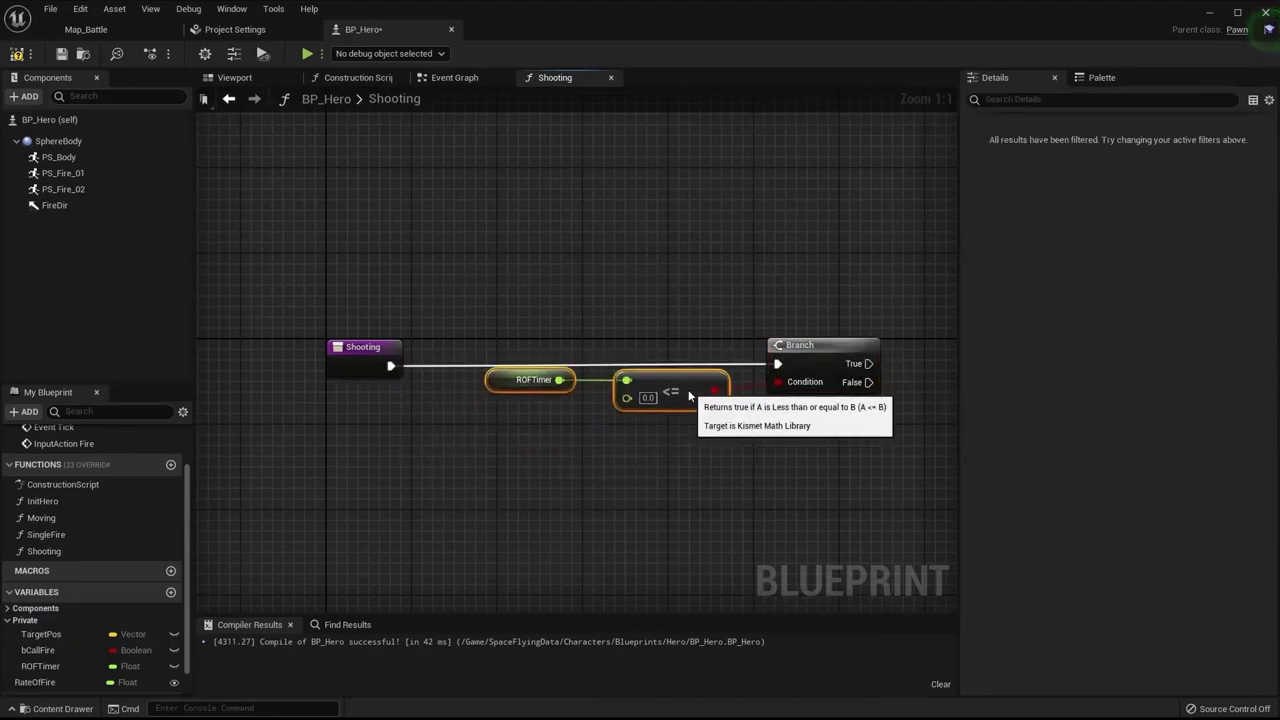
left_click_drag(600, 452, 685, 396)
left_click(817, 360, "ctrl")
left_click_drag(817, 359, 751, 359)
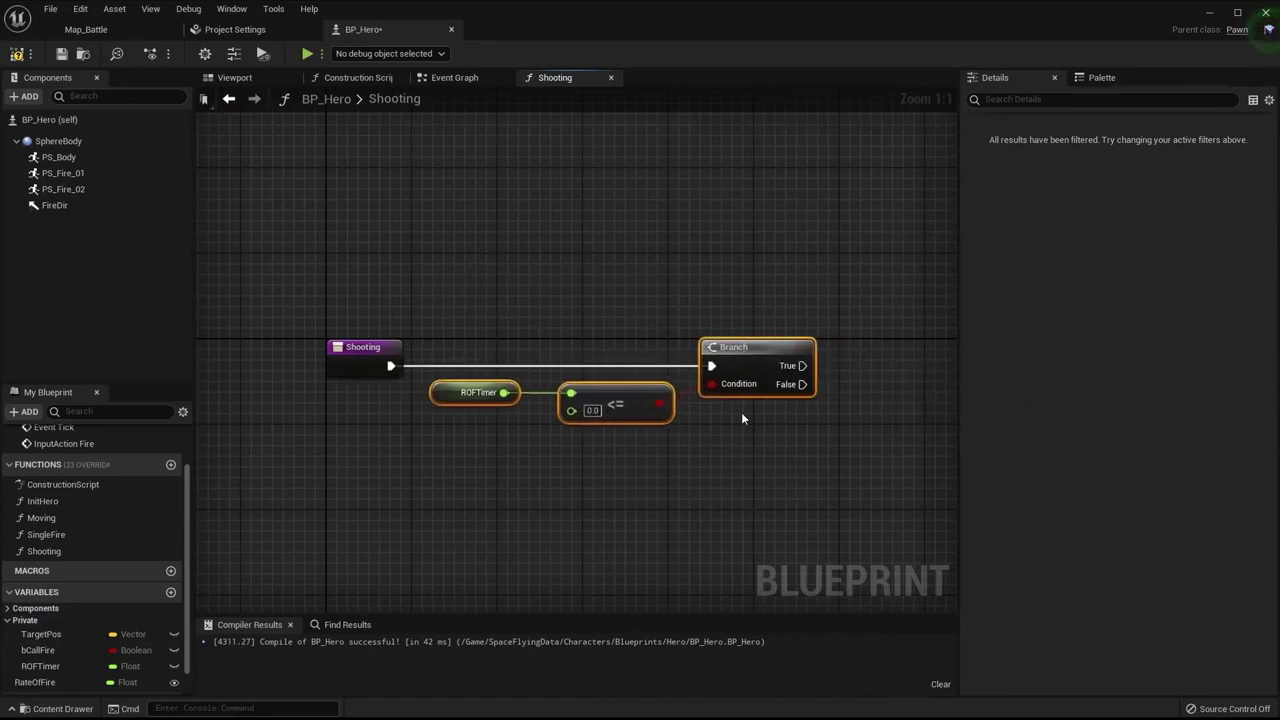
mouse_move(741, 412)
right_mouse_down()
mouse_move(717, 434)
mouse_move(599, 417)
right_mouse_up()
left_click(738, 400)
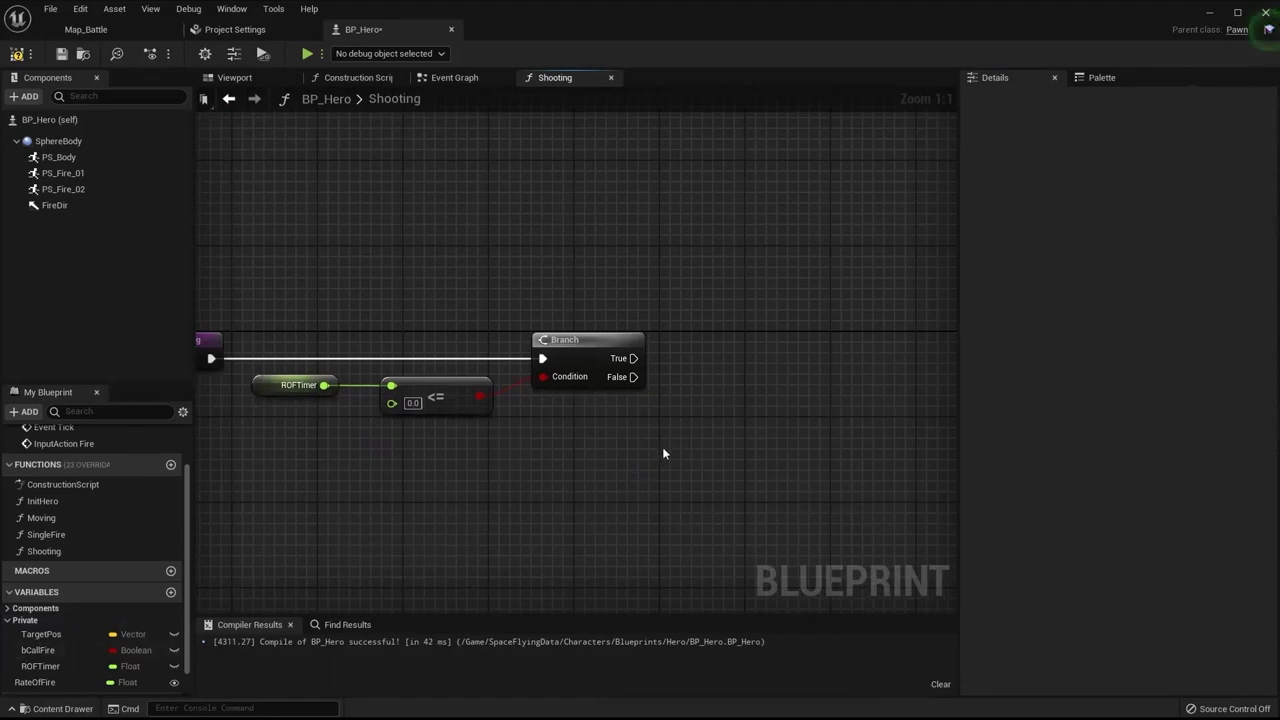
Step: Add a second Branch on Call Fire, fed by the first Branch's True output
left_click_drag(38, 650, 628, 438, "ctrl")
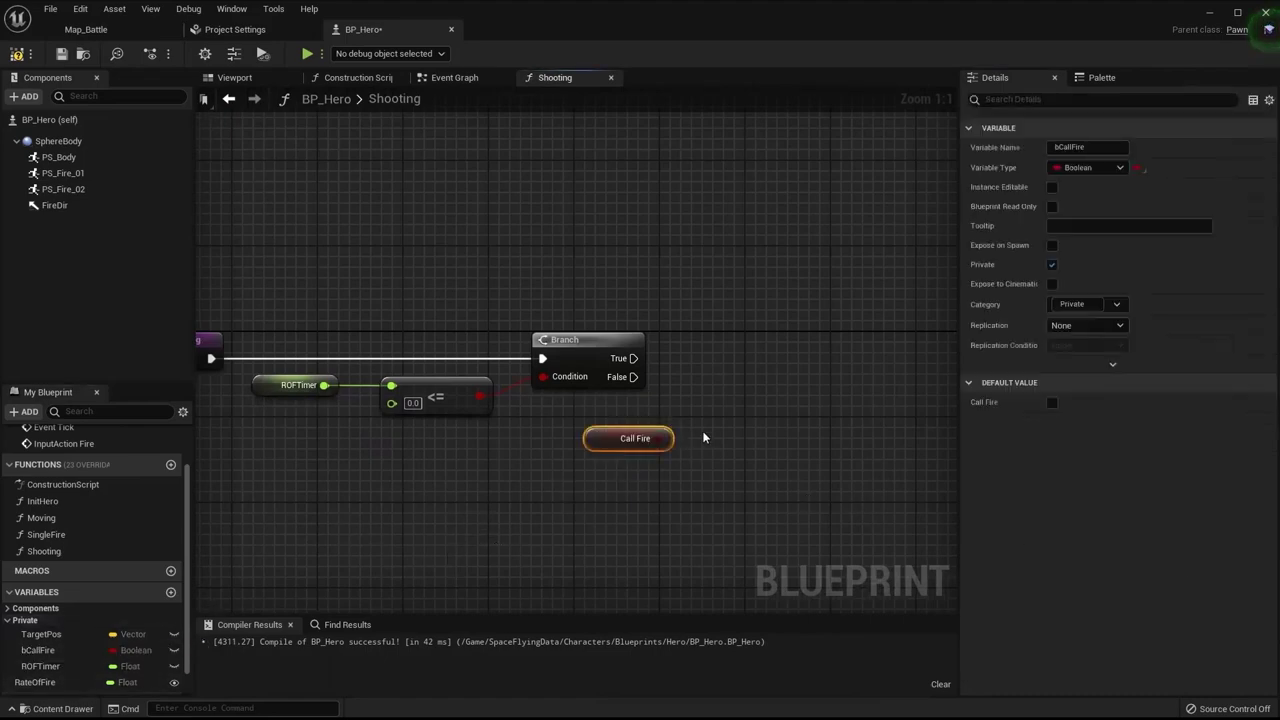
left_click(784, 404)
left_click_drag(795, 443, 644, 440)
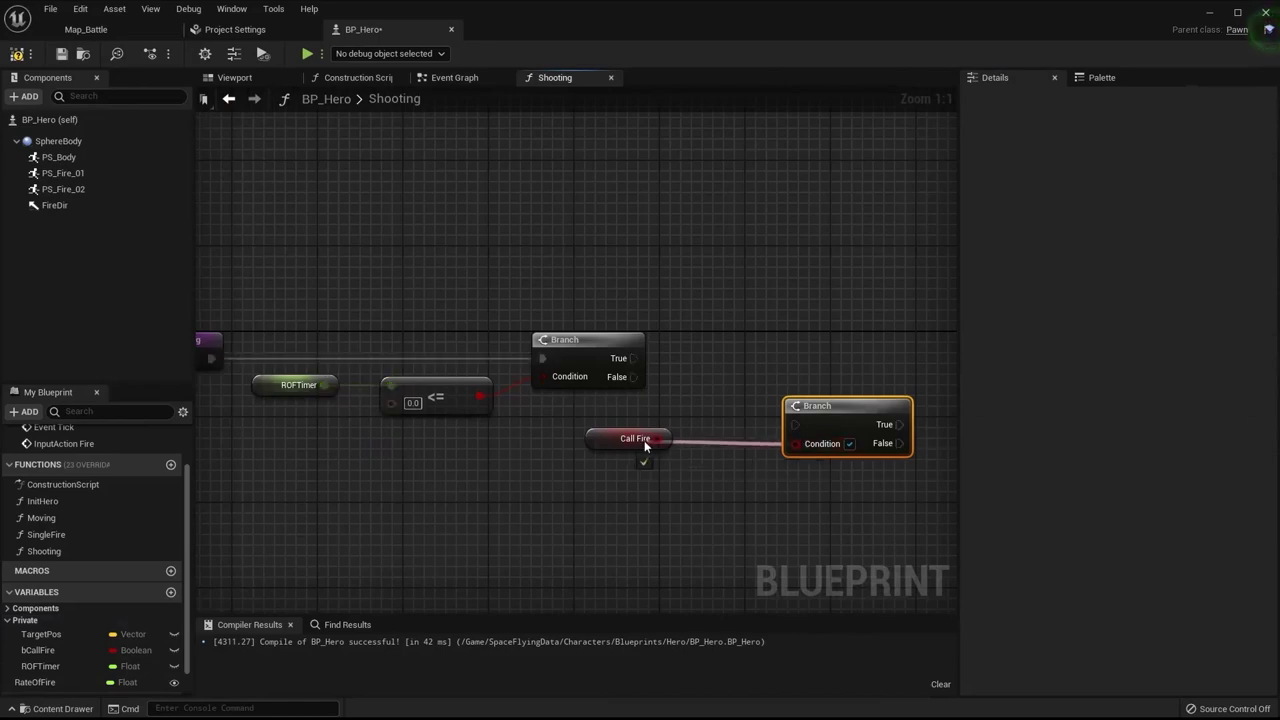
mouse_move(633, 358)
left_mouse_down()
mouse_move(803, 443)
mouse_move(795, 425)
mouse_move(835, 340)
left_mouse_up()
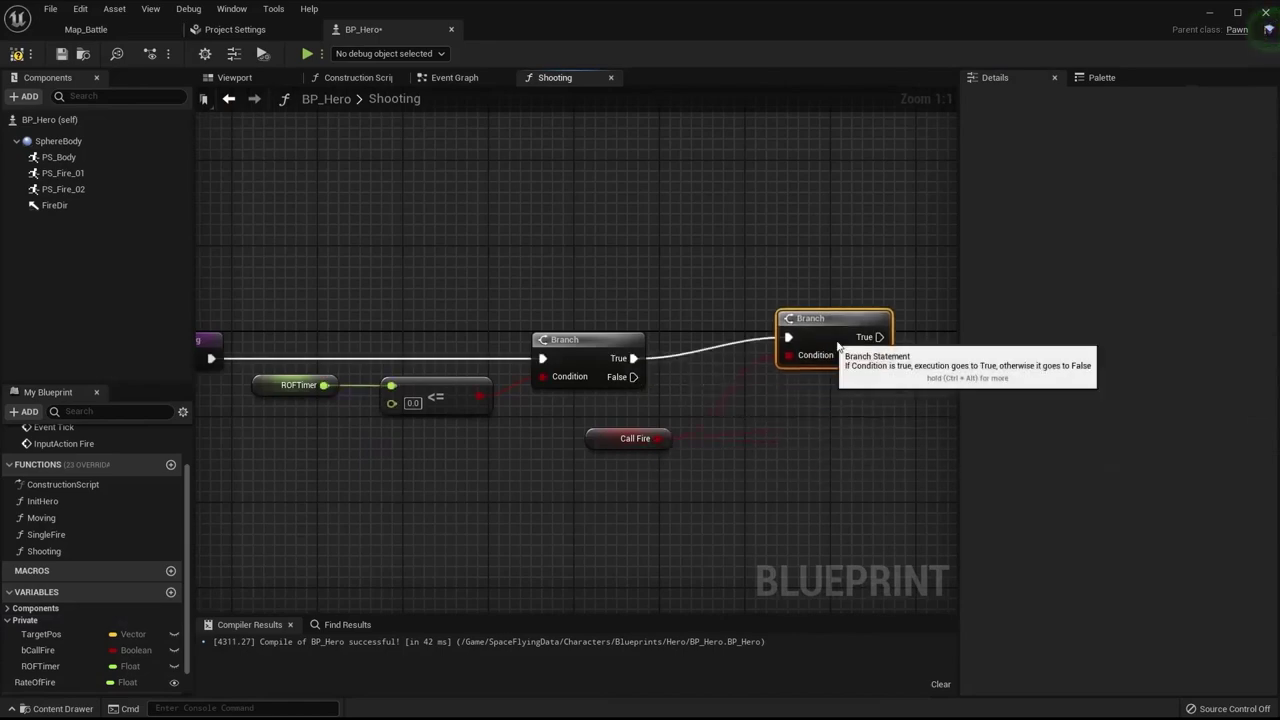
left_click_drag(629, 444, 726, 382)
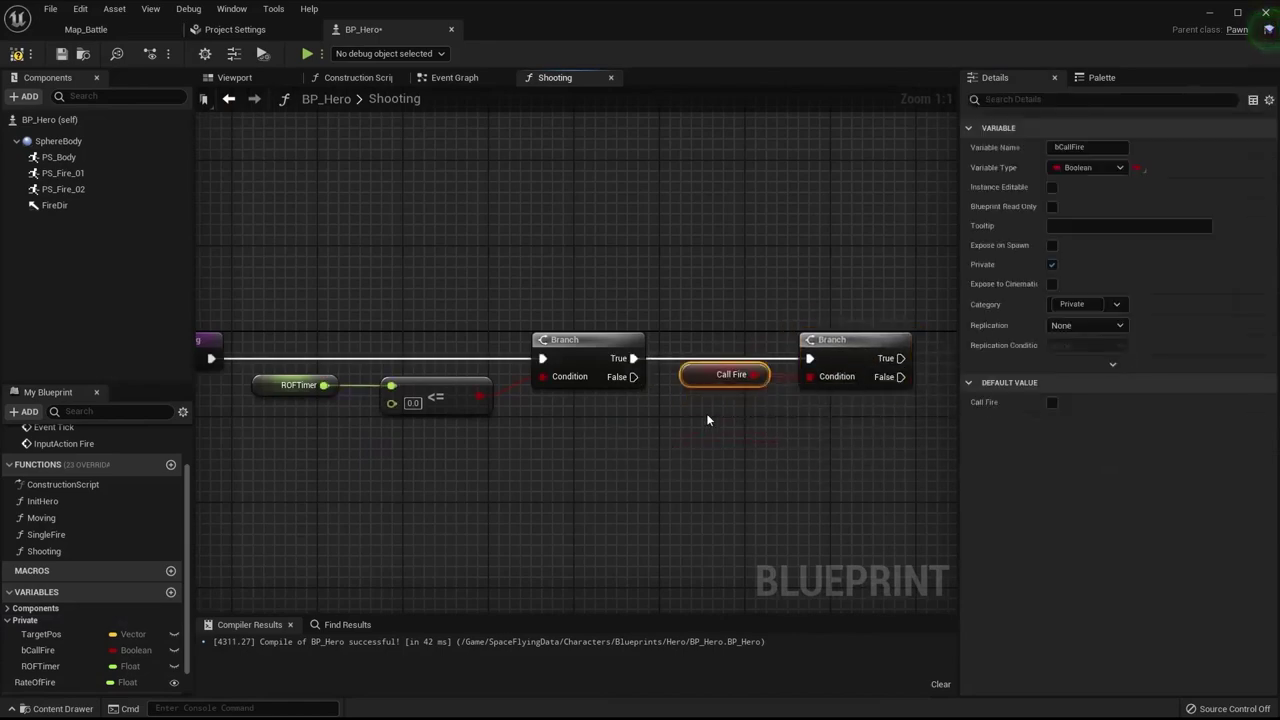
left_click(843, 356, "ctrl")
left_click(890, 450)
right_click_drag(930, 480, 779, 471)
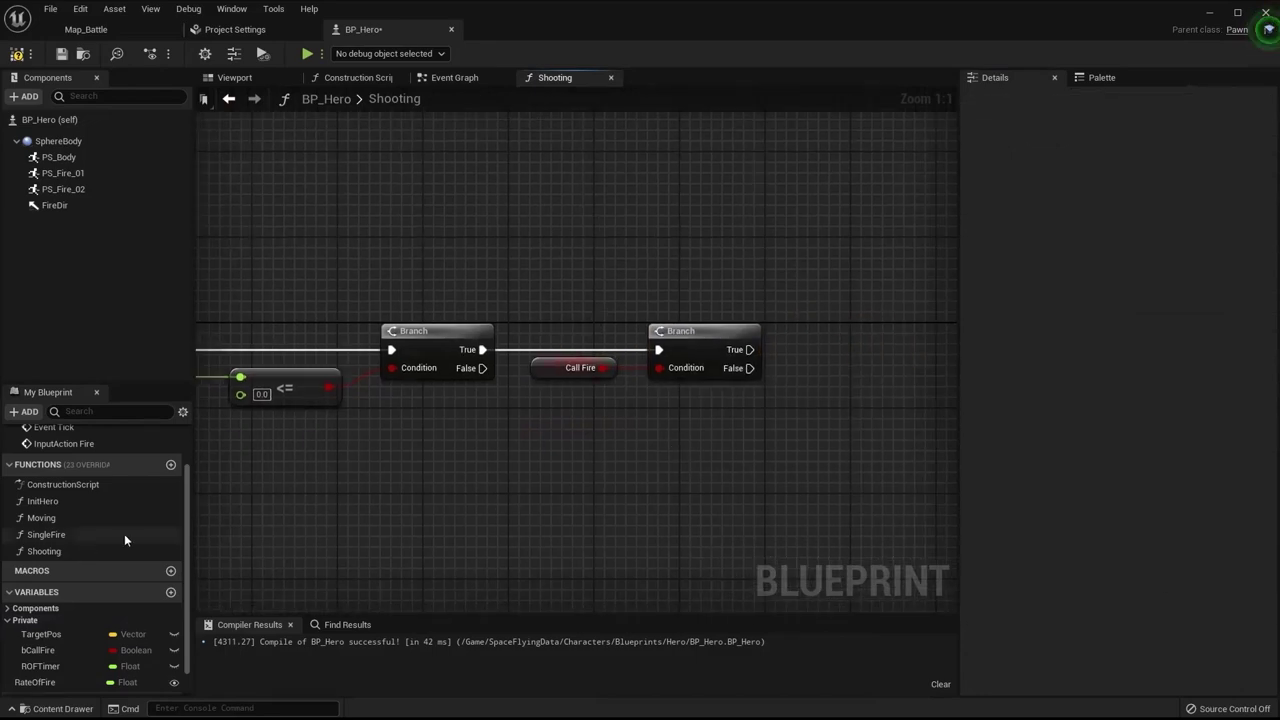
Step: Call Single Fire from the second Branch's True and add a SET ROFTimer node
left_click_drag(124, 534, 853, 337)
mouse_move(750, 349)
left_mouse_down()
mouse_move(870, 384)
mouse_move(861, 372)
left_mouse_up()
right_click_drag(857, 471, 681, 496)
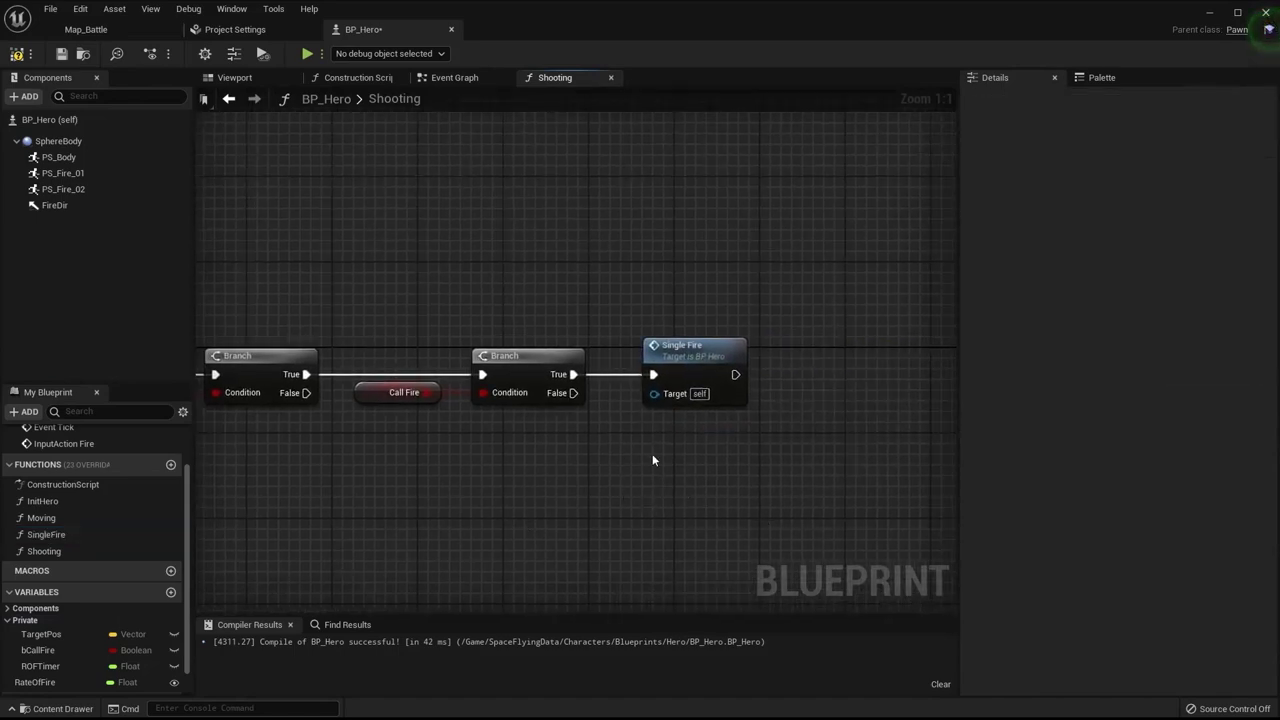
left_click_drag(678, 379, 868, 379)
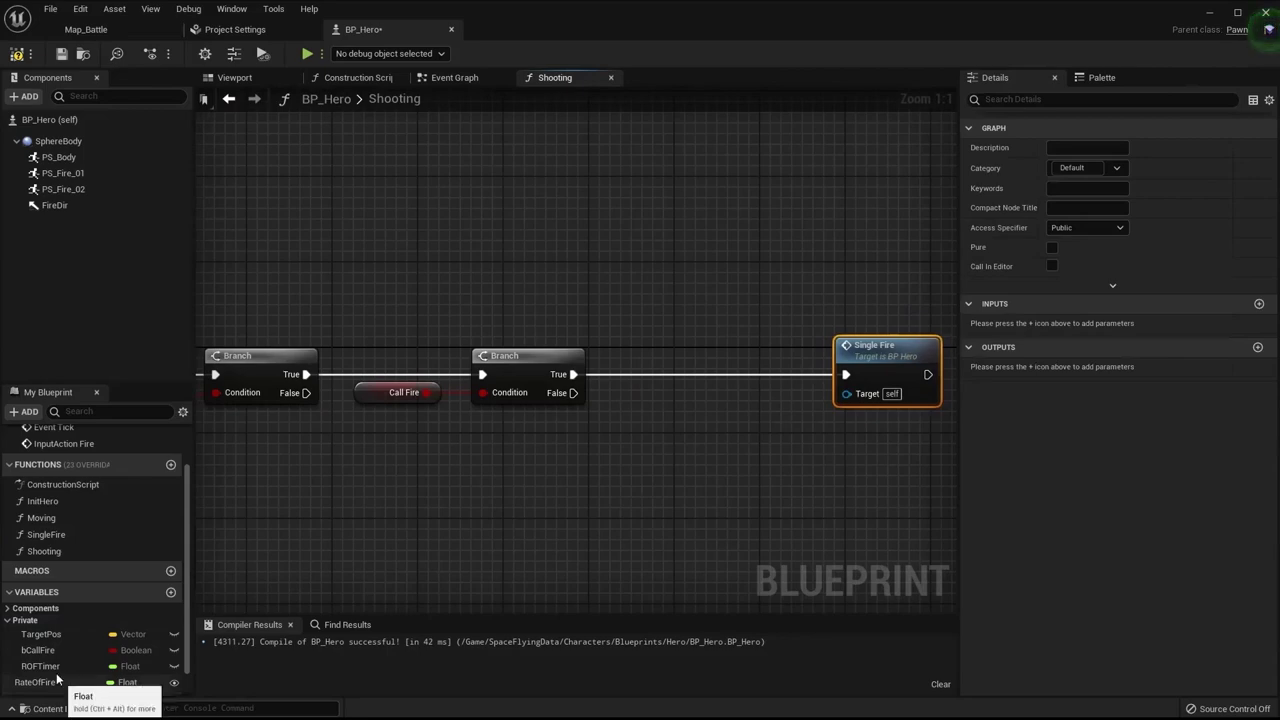
mouse_move(50, 666)
left_mouse_down("alt")
mouse_move(627, 495)
mouse_move(359, 573)
mouse_move(463, 500)
mouse_move(585, 506)
mouse_move(573, 374)
left_mouse_up("alt")
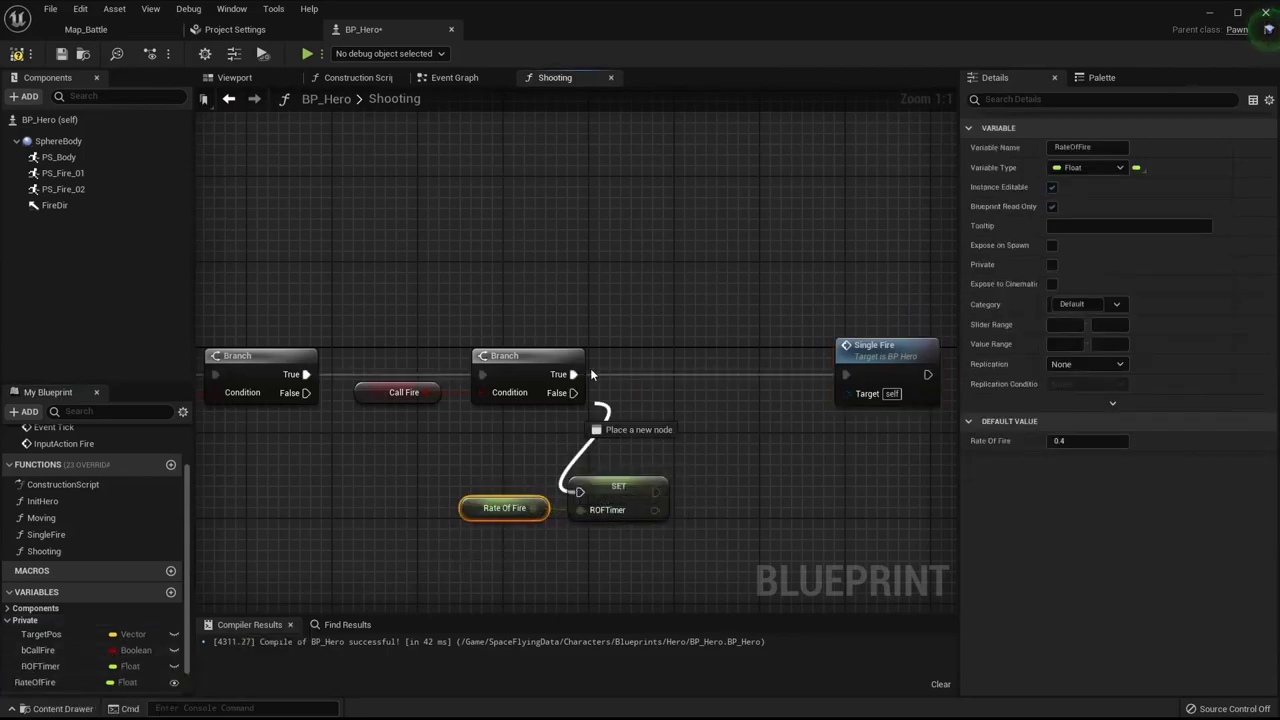
Step: Feed Rate Of Fire into SET ROFTimer and line SET, Rate Of Fire and Single Fire up in a row
mouse_move(613, 509)
left_mouse_down()
mouse_move(743, 392)
mouse_move(975, 369)
left_mouse_up()
left_click_drag(666, 393, 719, 393)
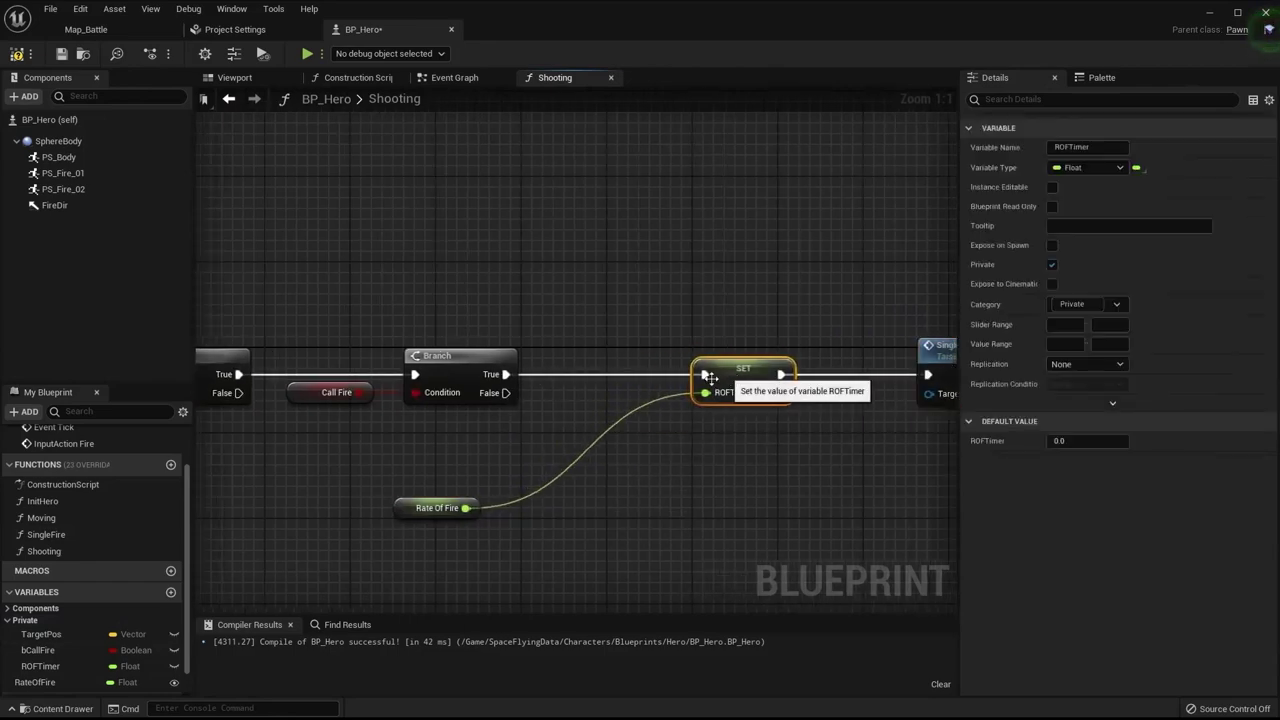
left_click_drag(410, 510, 587, 395)
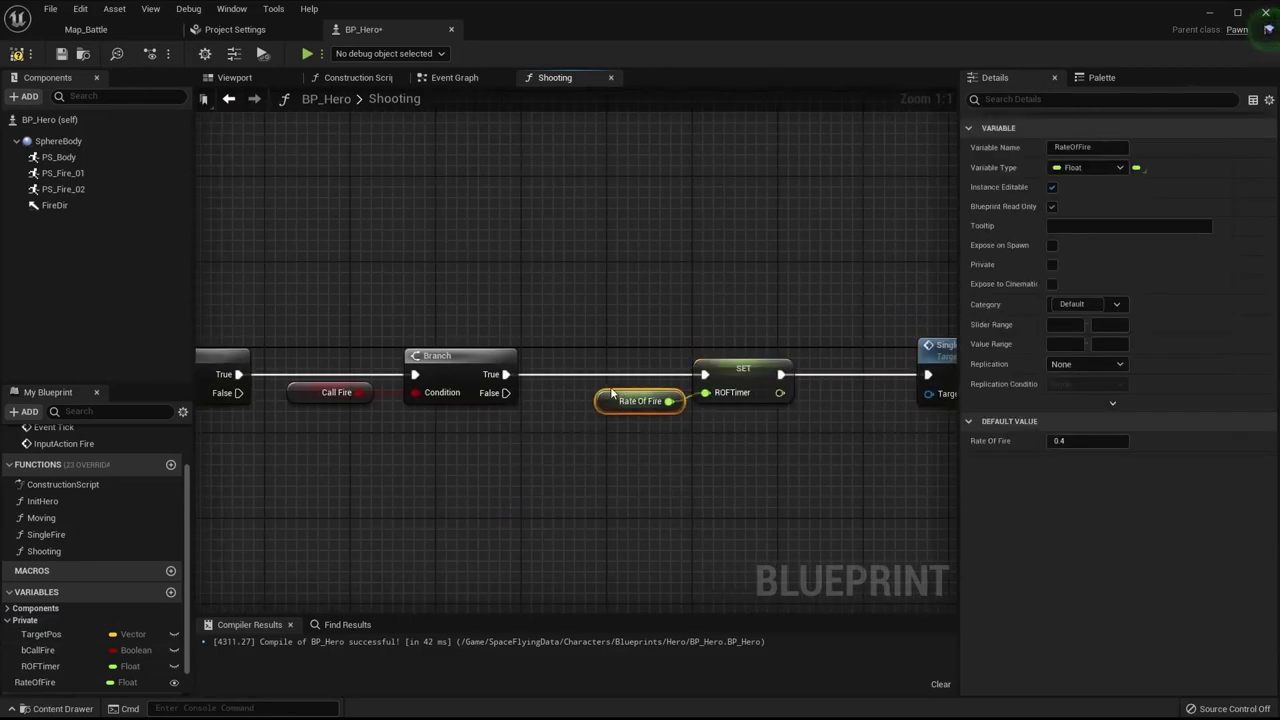
left_click(746, 368, "ctrl")
mouse_move(746, 368)
left_mouse_down()
mouse_move(746, 388)
mouse_move(724, 369)
left_mouse_up()
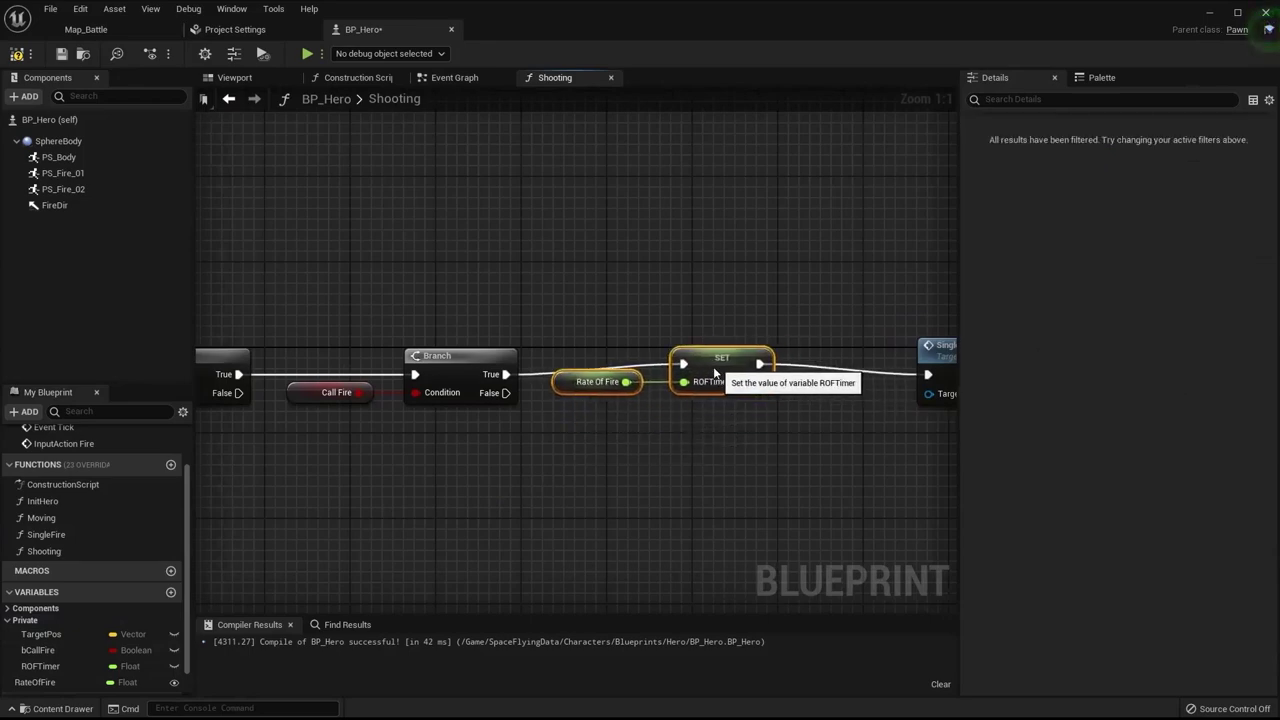
right_click_drag(730, 452, 657, 445)
left_click_drag(923, 362, 810, 362)
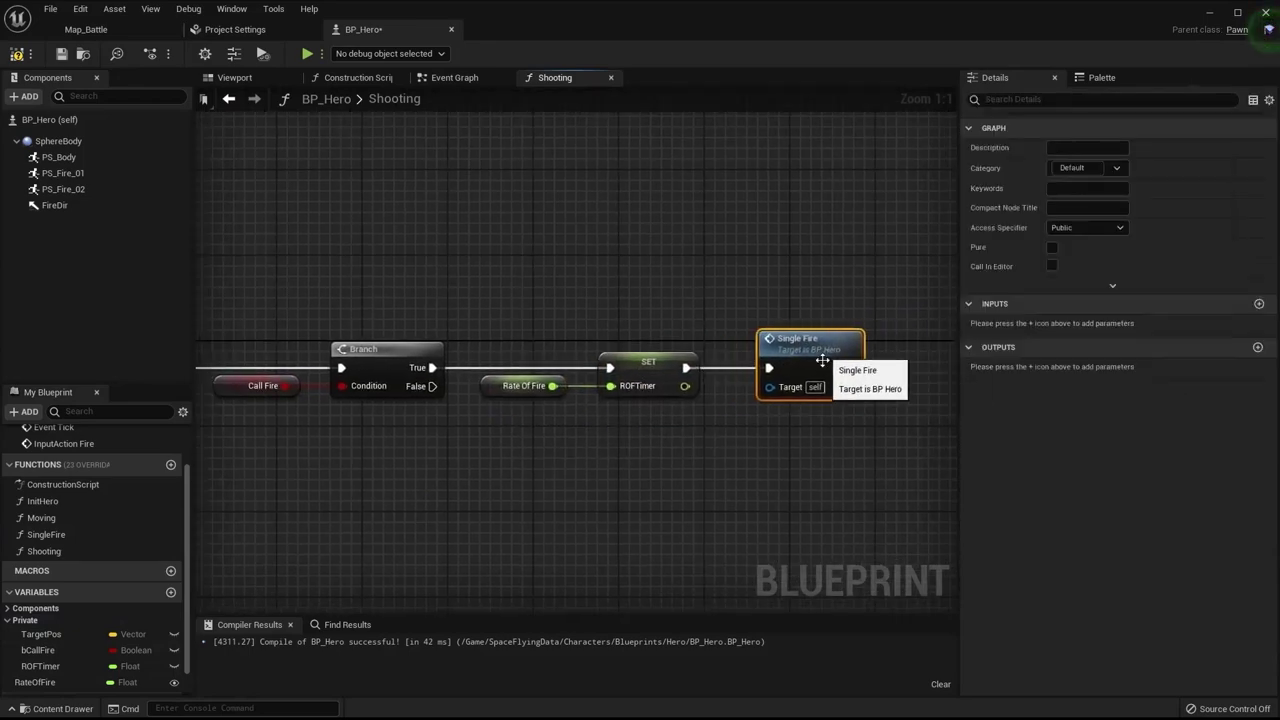
left_click(776, 473)
scroll(776, 473, "down", 1)
scroll(586, 486, "down", 2)
scroll(434, 440, "up", 3)
right_click_drag(517, 439, 597, 460)
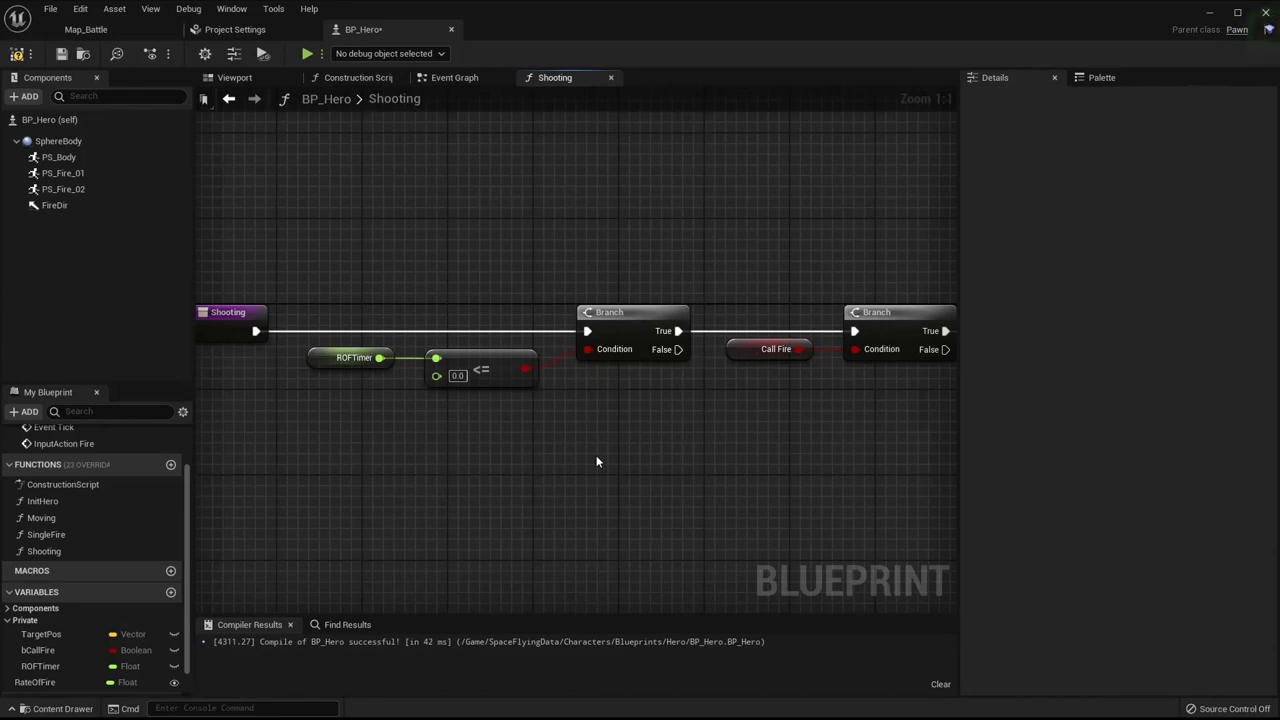
Step: Duplicate the ROFTimer getter and add another SET ROFTimer node
left_click(350, 357)
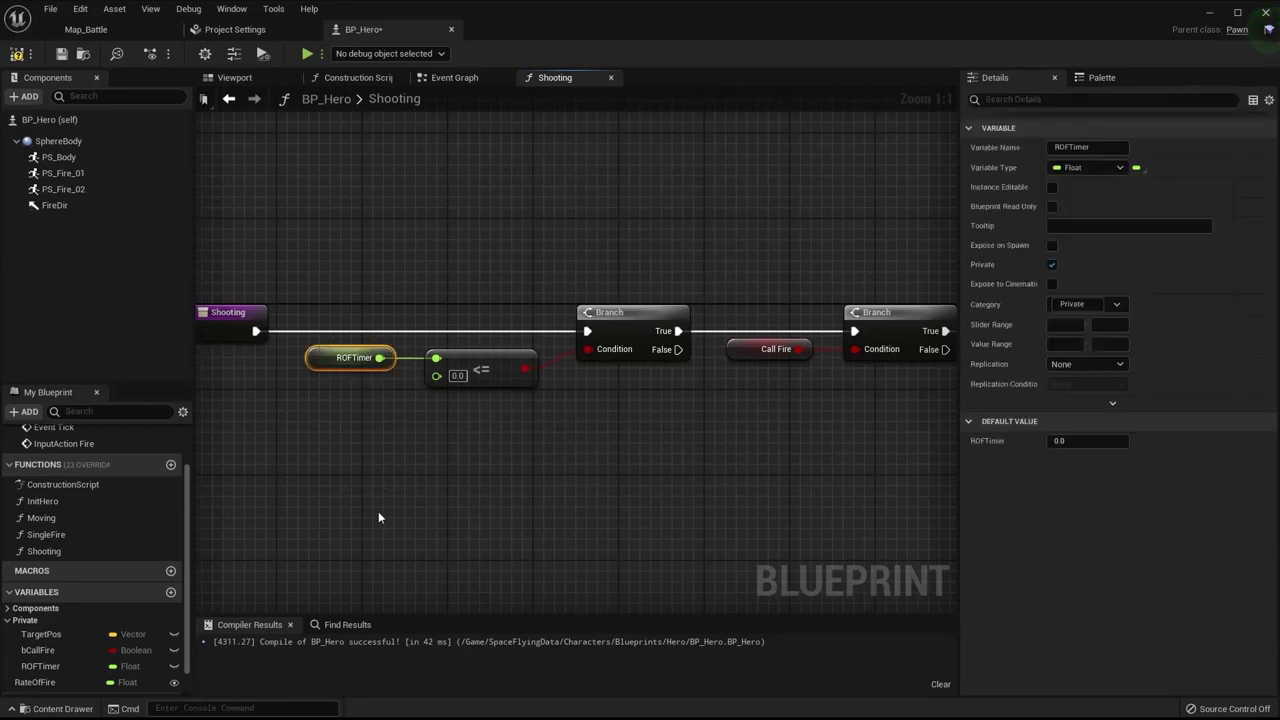
key("ctrl+c")
key("ctrl+v")
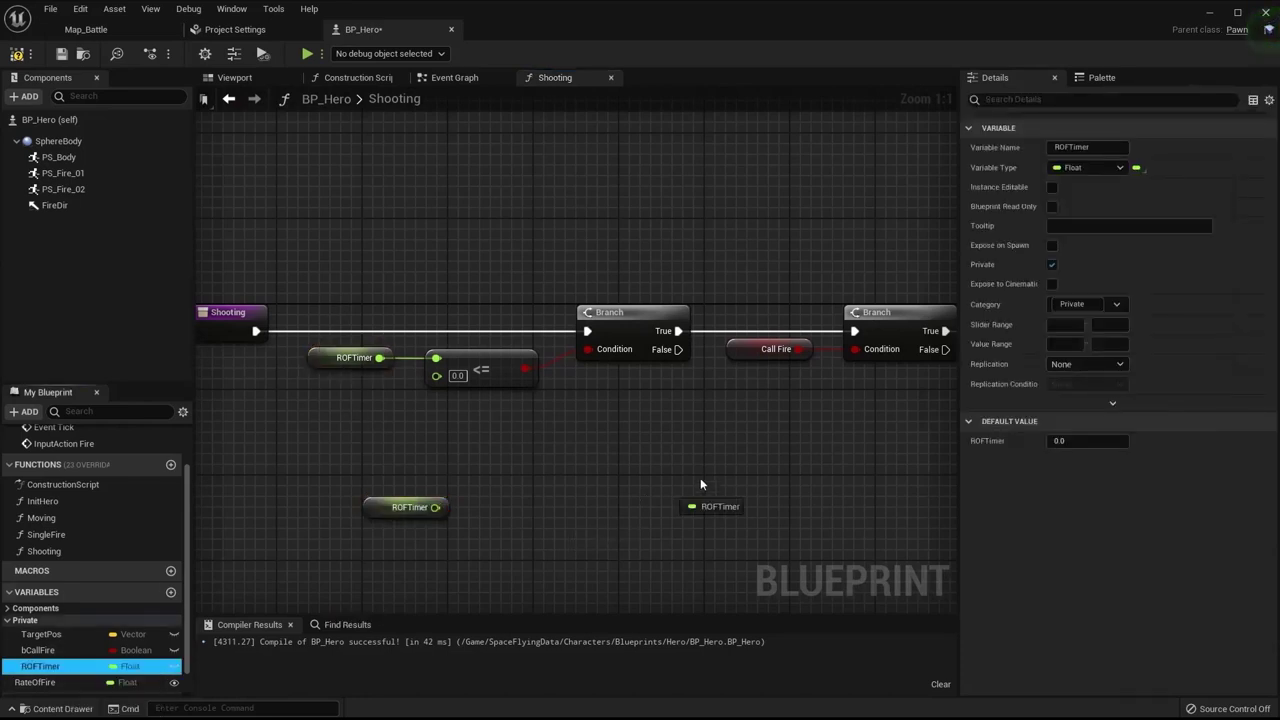
left_click_drag(63, 670, 725, 480, "alt")
left_click_drag(435, 507, 520, 552)
type("-")
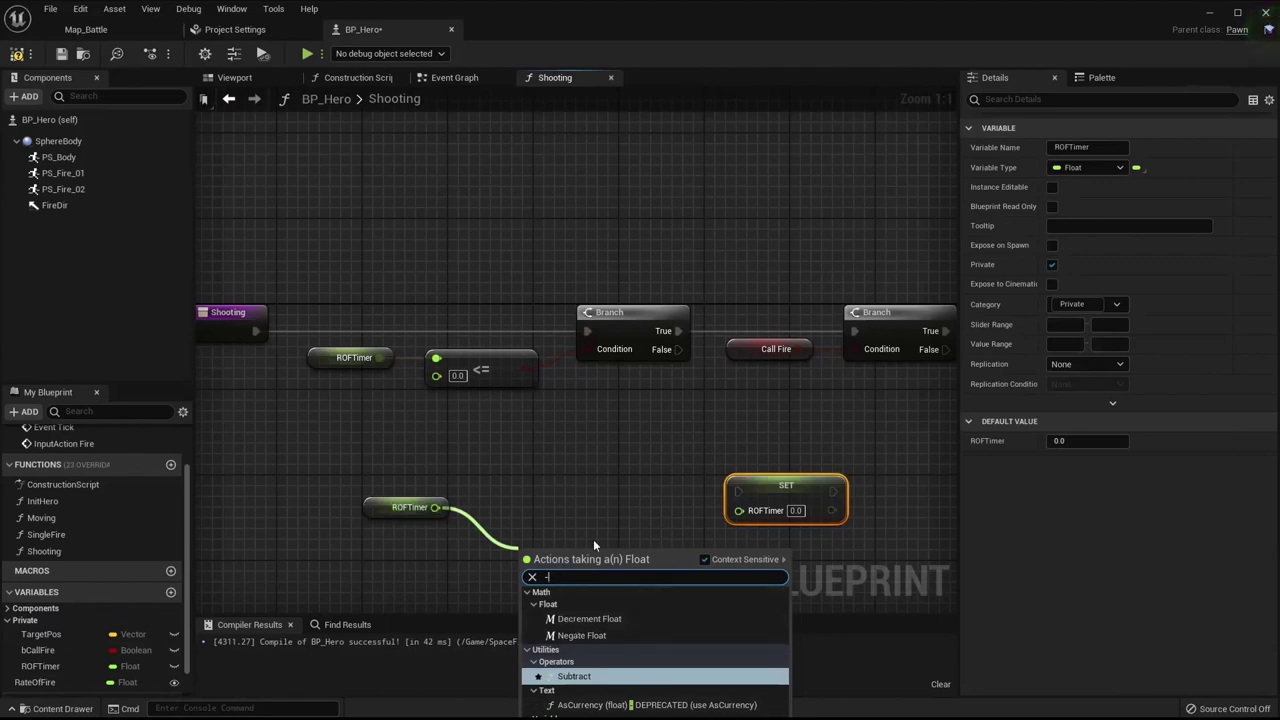
left_click(477, 499)
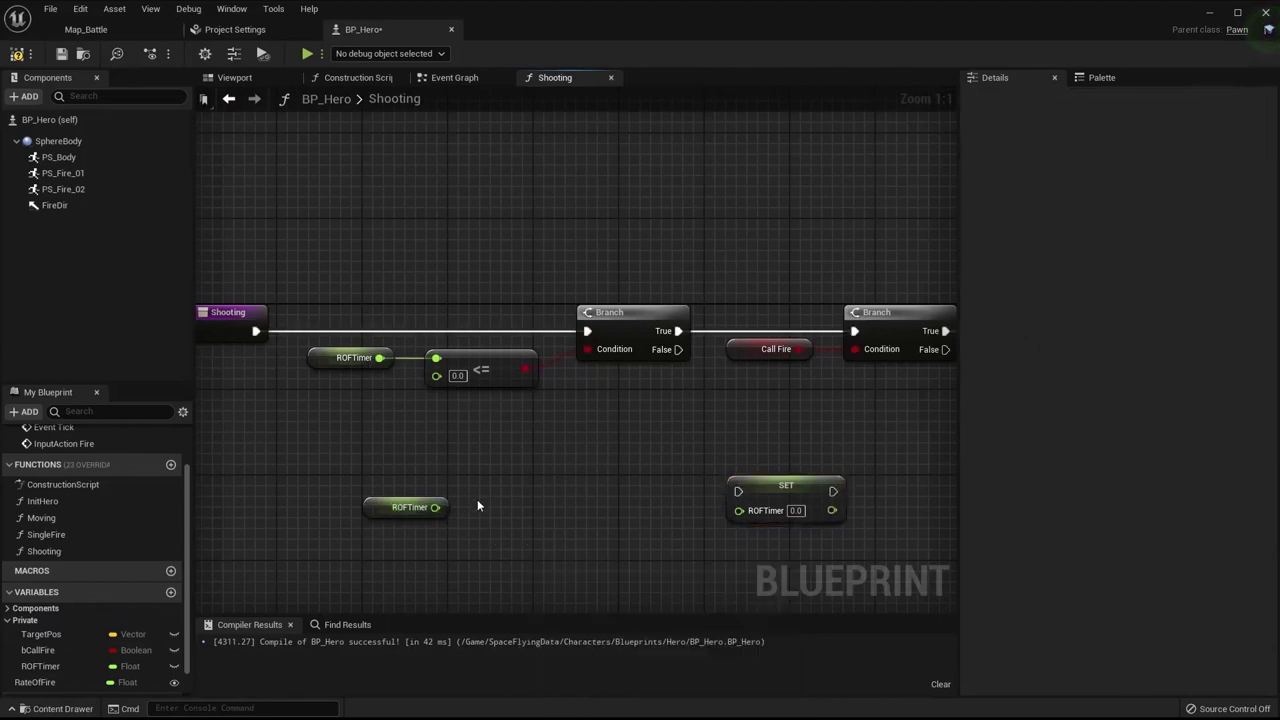
Step: Build ROFTimer minus Get World Delta Seconds with a Subtract node
mouse_move(395, 507)
left_mouse_down()
mouse_move(361, 464)
mouse_move(476, 478)
mouse_move(387, 535)
left_mouse_up()
type("-")
left_click(575, 603)
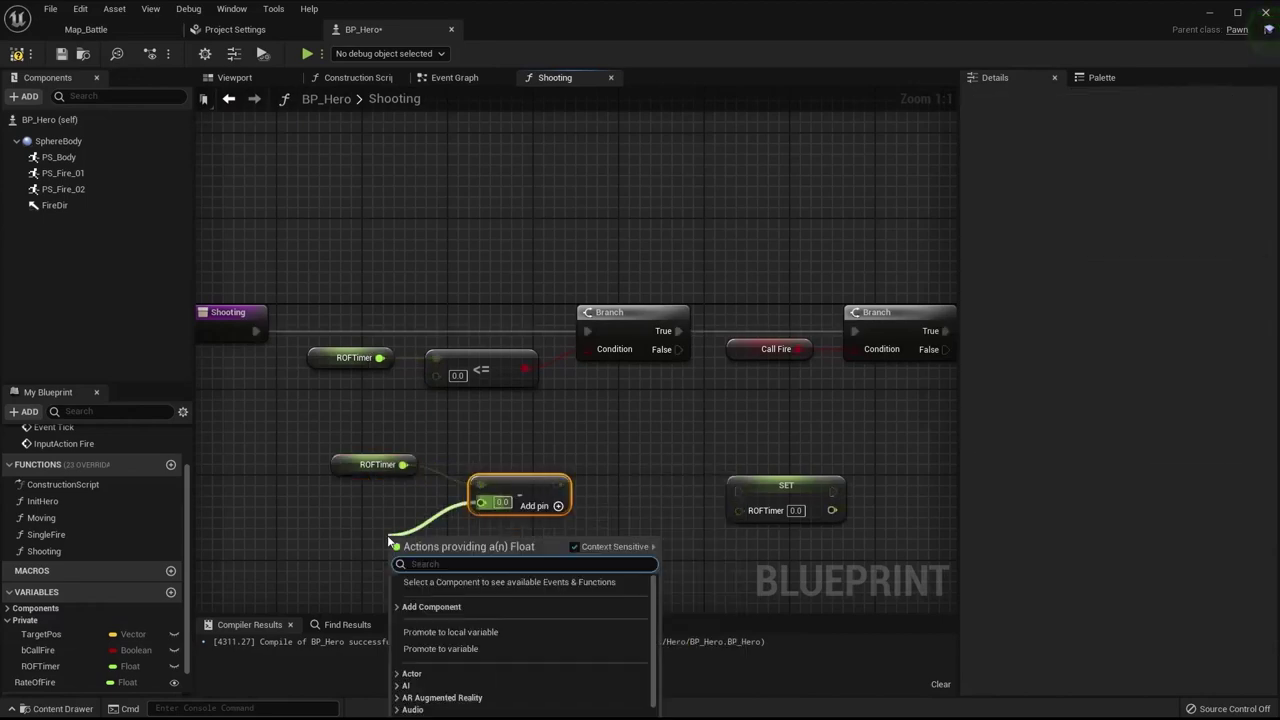
type("delta")
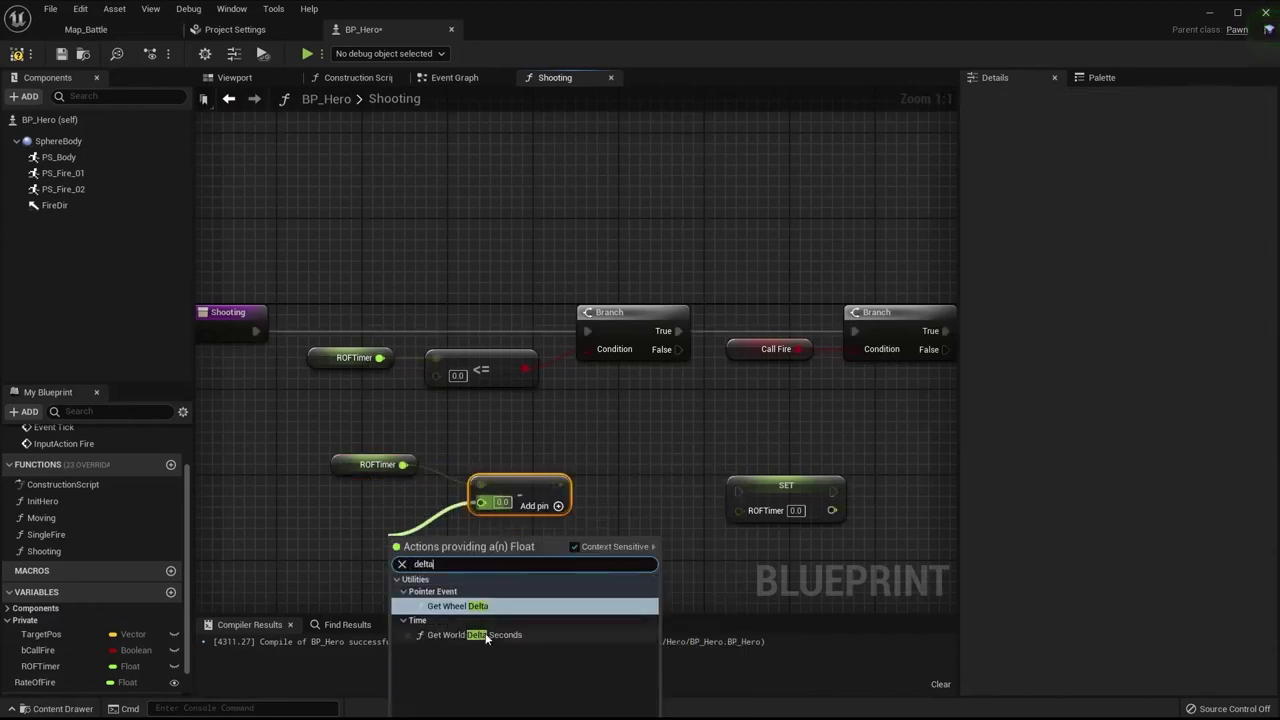
left_click(478, 634)
left_click_drag(446, 545, 346, 497)
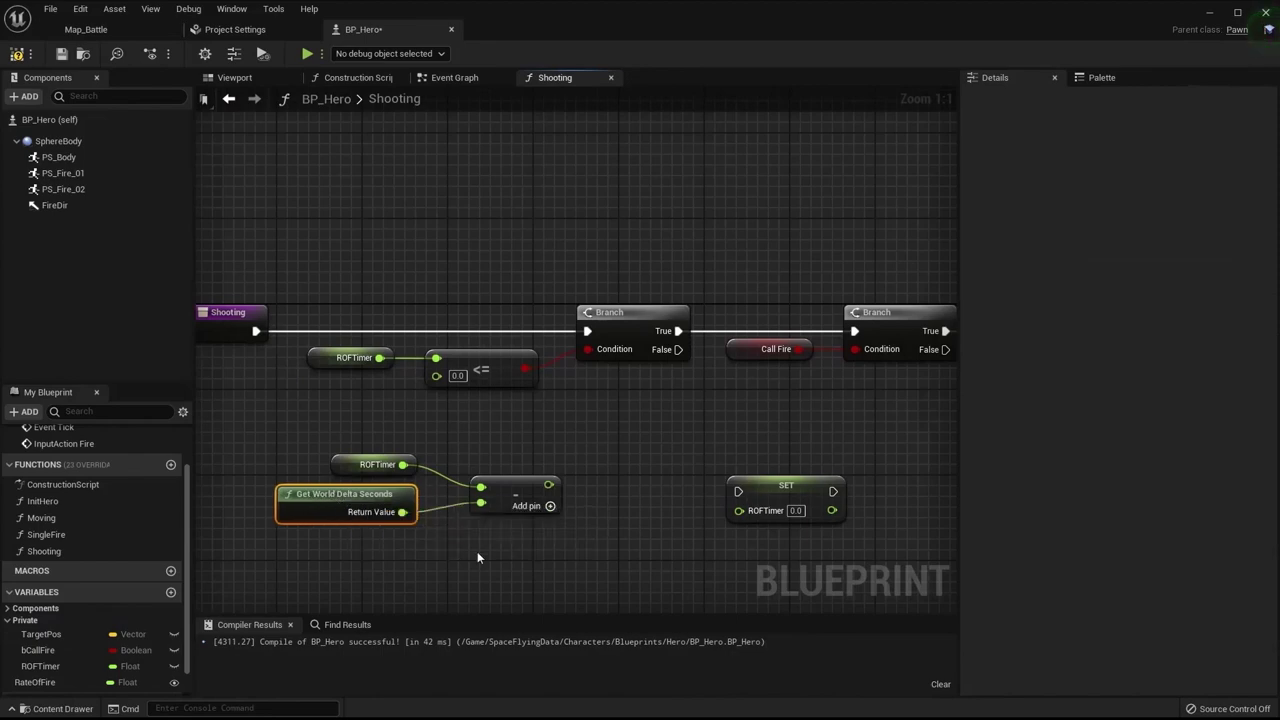
mouse_move(517, 492)
left_mouse_down()
mouse_move(505, 479)
mouse_move(739, 511)
mouse_move(780, 465)
mouse_move(679, 349)
left_mouse_up()
Step: Wire the first Branch's False into the countdown SET ROFTimer, arrange the nodes, and save
left_click_drag(775, 480, 785, 447)
left_click_drag(355, 445, 480, 528)
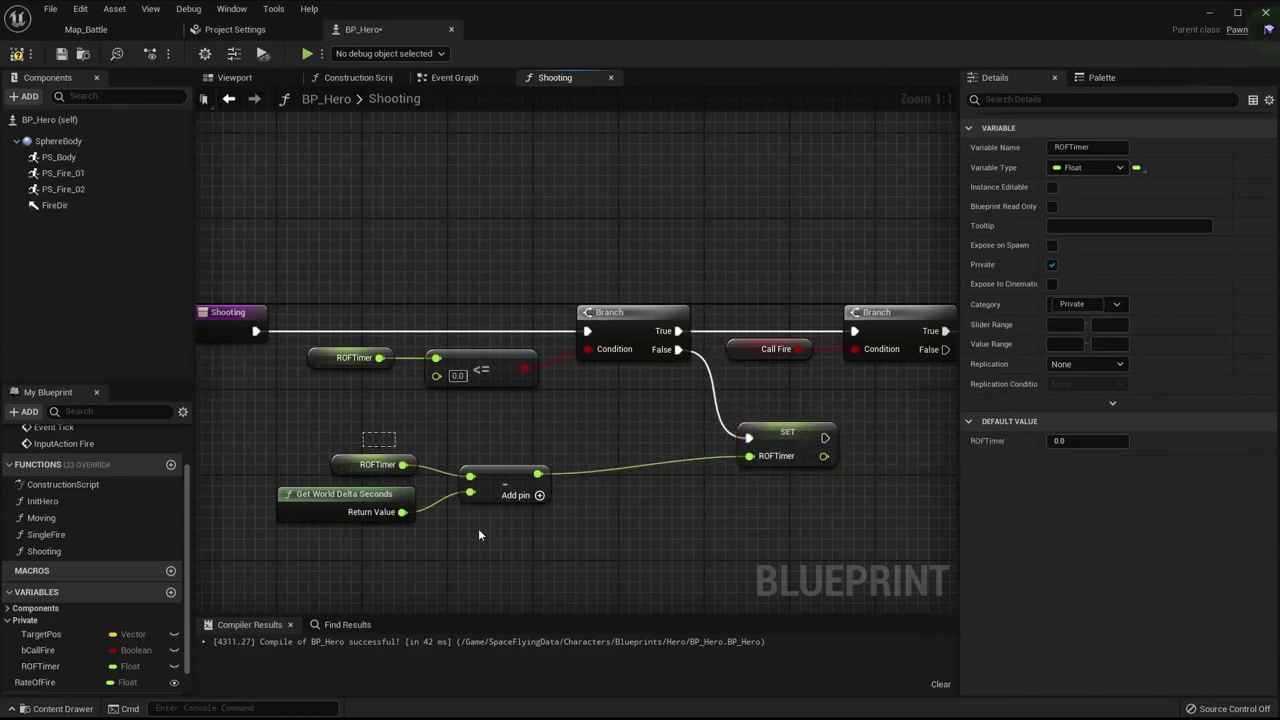
left_click_drag(502, 480, 650, 470)
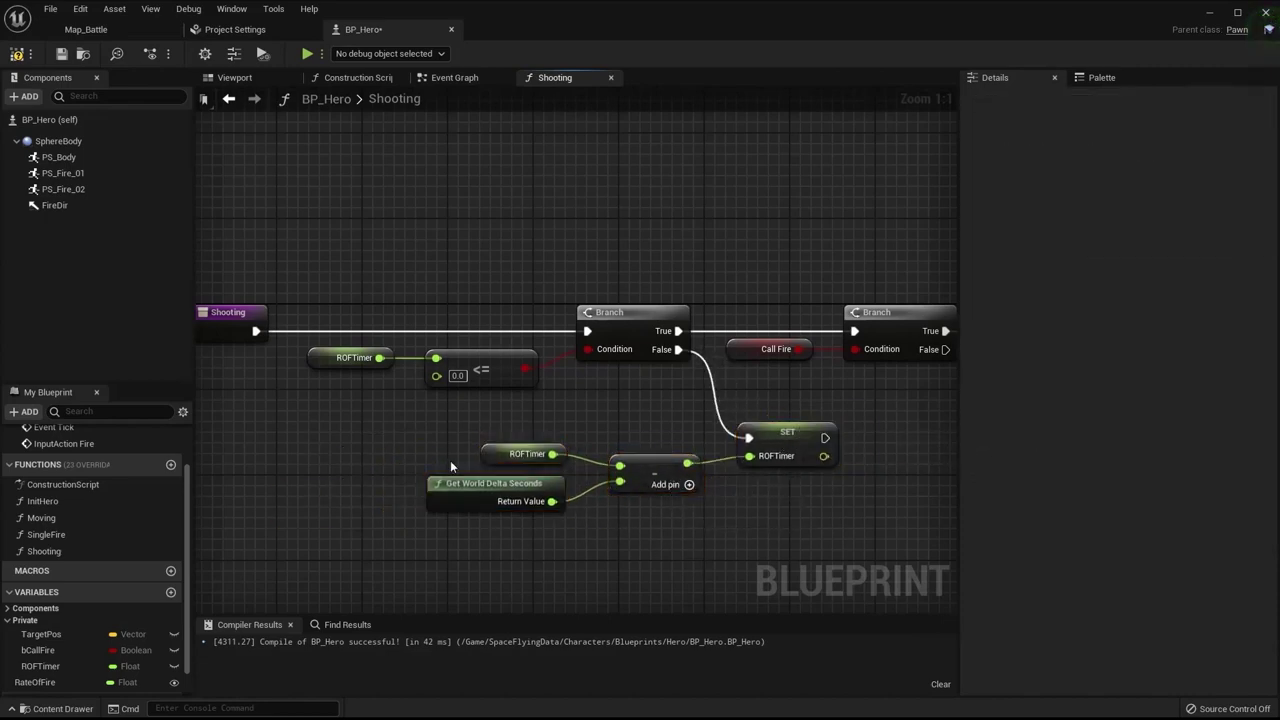
right_click_drag(764, 471, 605, 505)
left_click_drag(755, 574, 280, 437)
left_click_drag(620, 487, 652, 487)
key("ctrl+s")
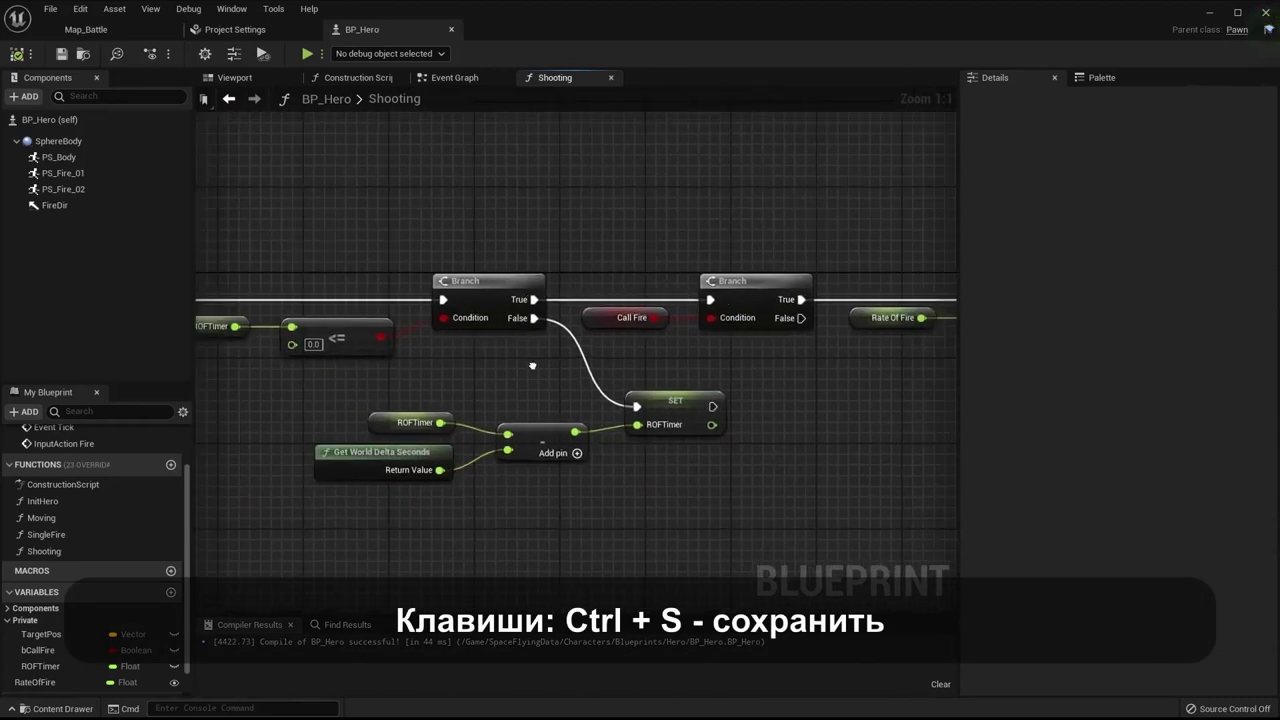
Step: Review the Shooting graph and compile BP_Hero
right_click_drag(652, 397, 422, 434)
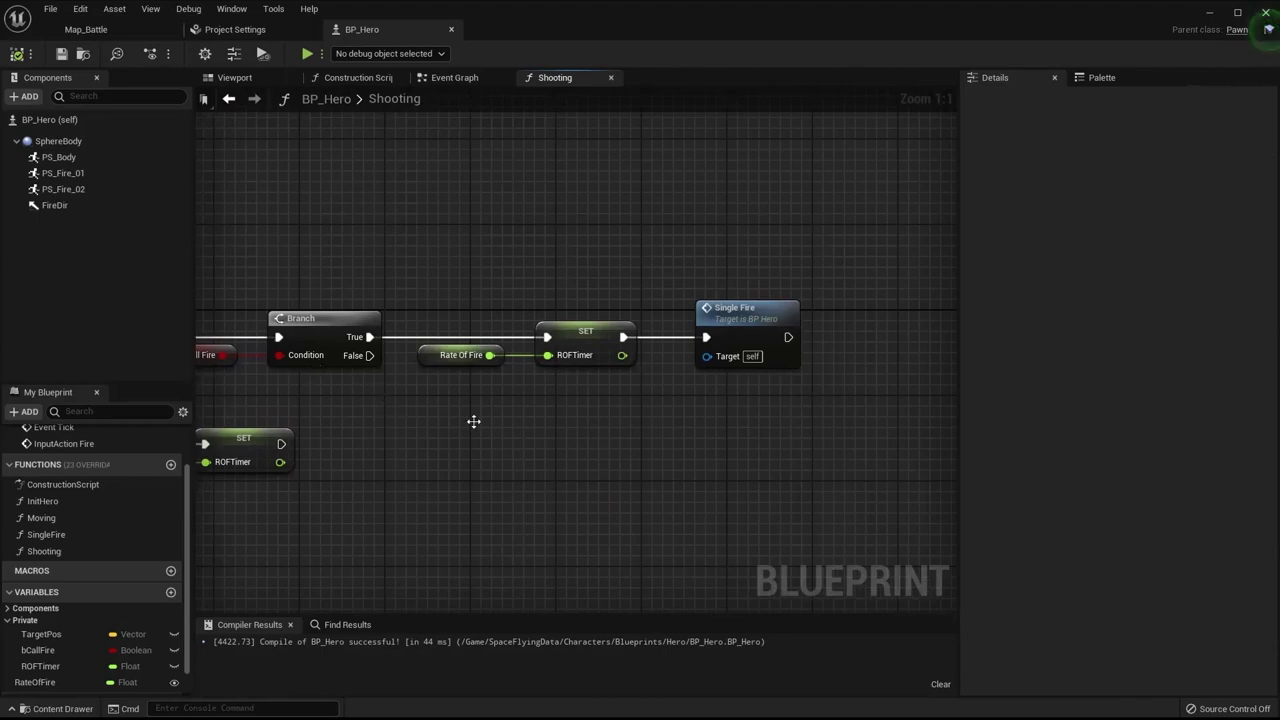
right_click_drag(474, 423, 949, 445)
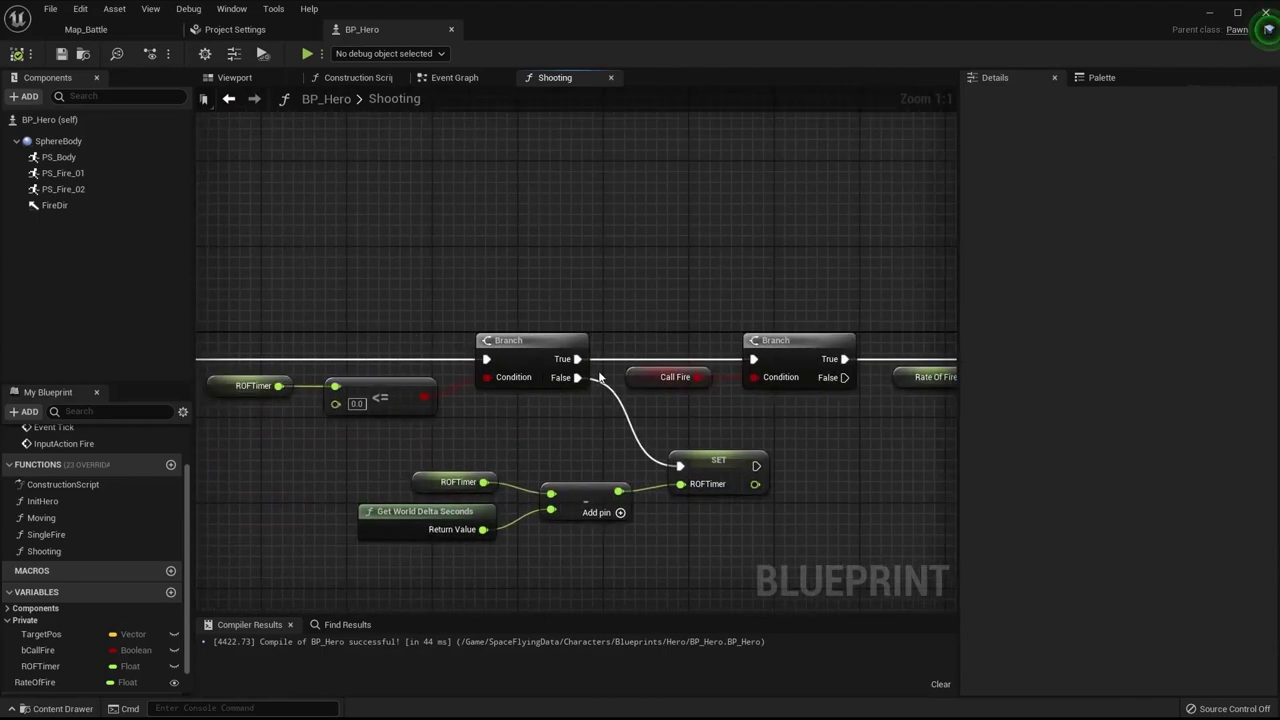
left_click(17, 53)
Step: Start a Play-in-Editor session of the Map_Battle level
left_click(96, 31)
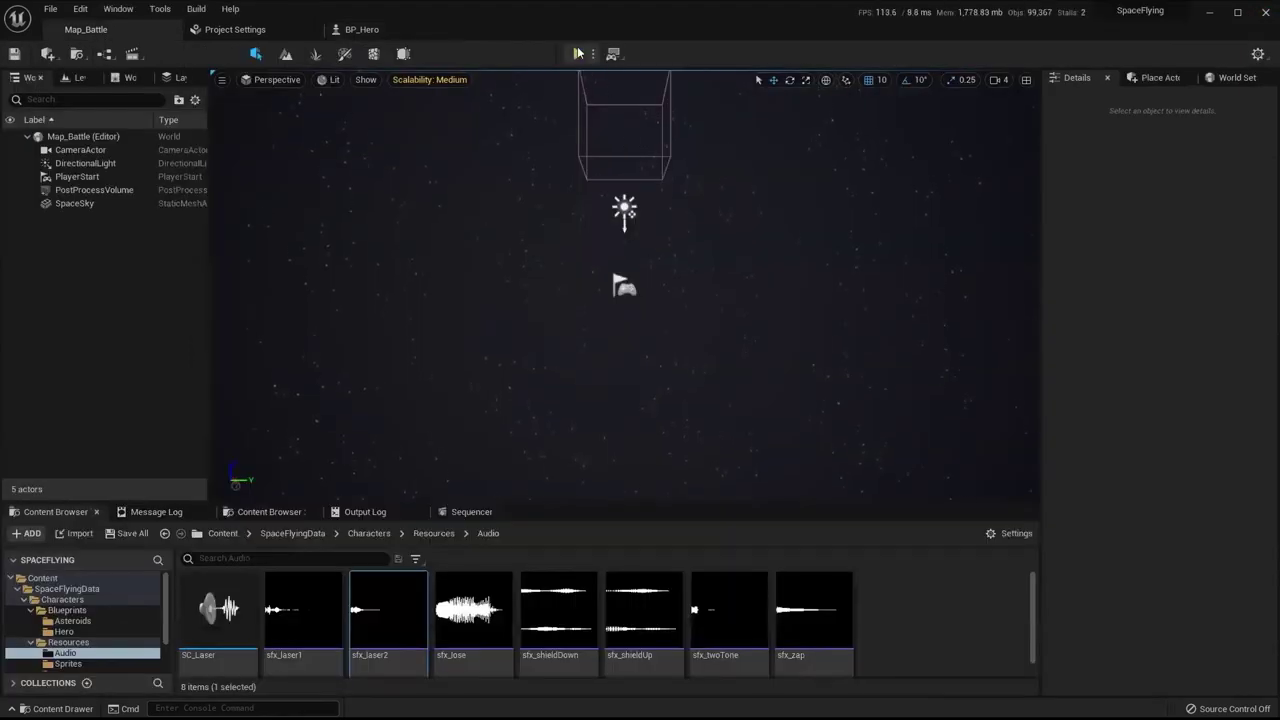
left_click(578, 53)
left_click(521, 352)
Step: Fly the ship left and right while firing to confirm timed laser bursts, then return to BP_Hero
key("d")
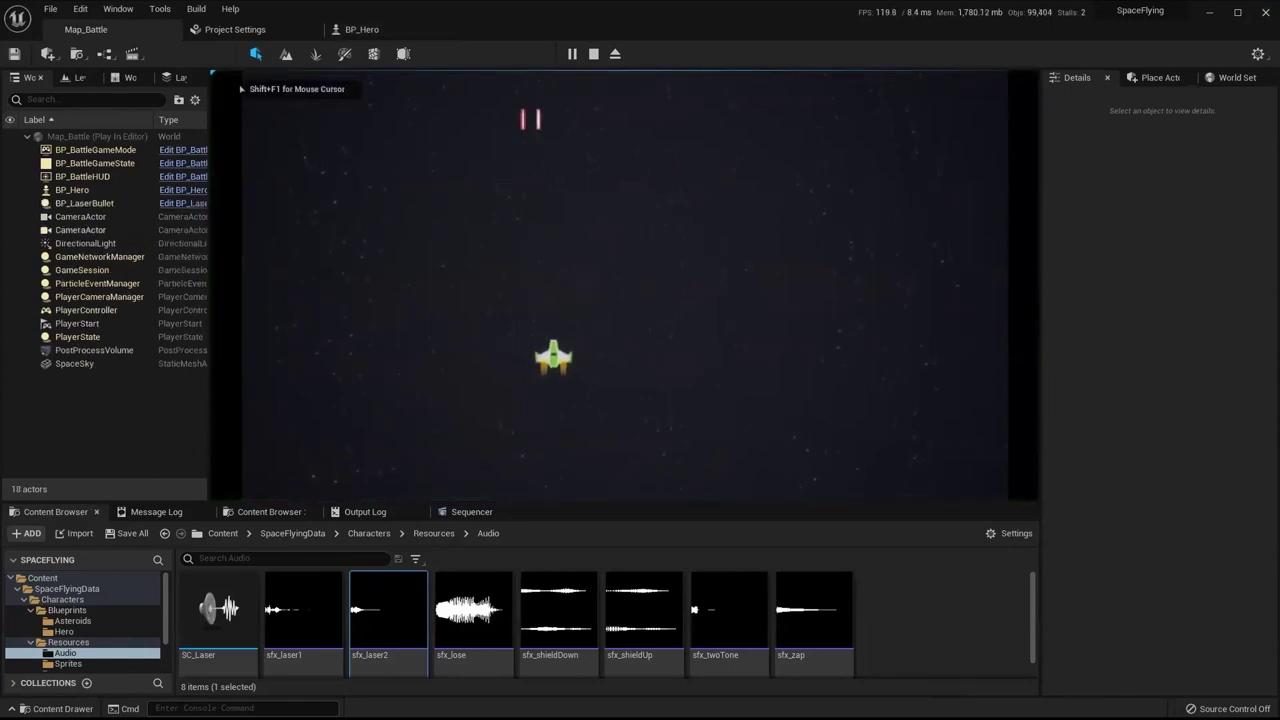
key("space")
key("space")
key("a")
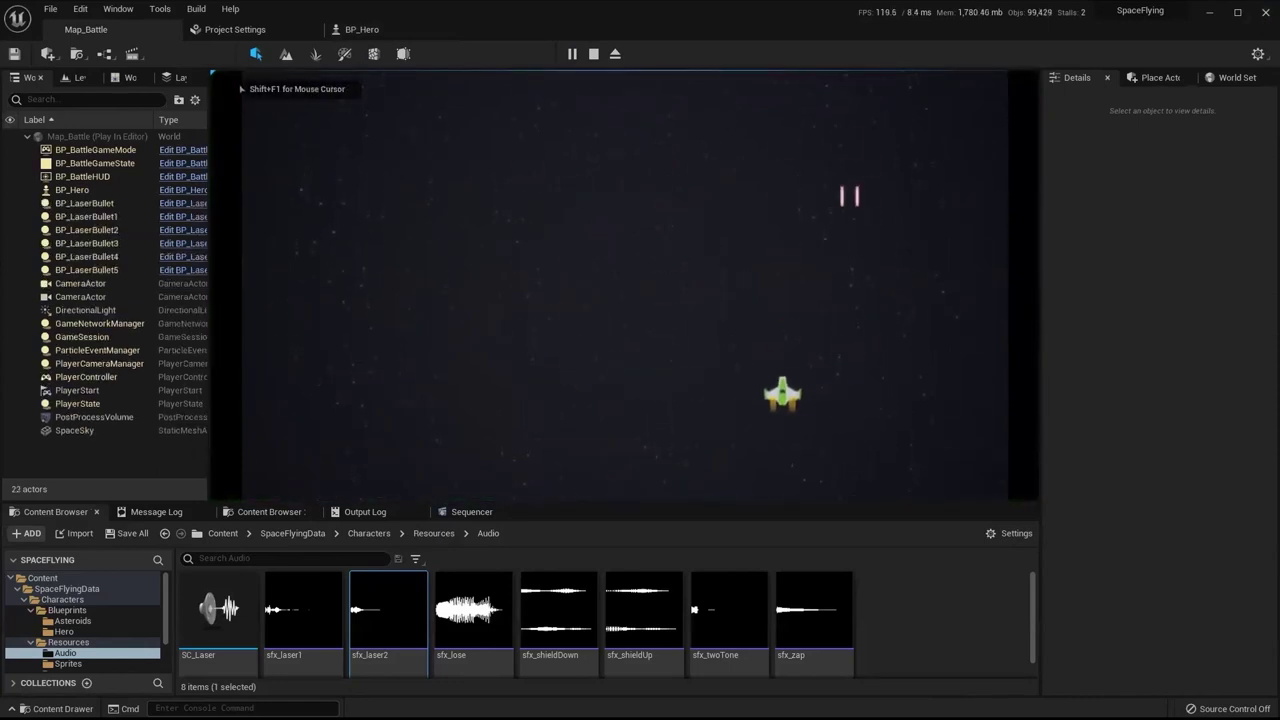
key("space")
key("d")
key("space")
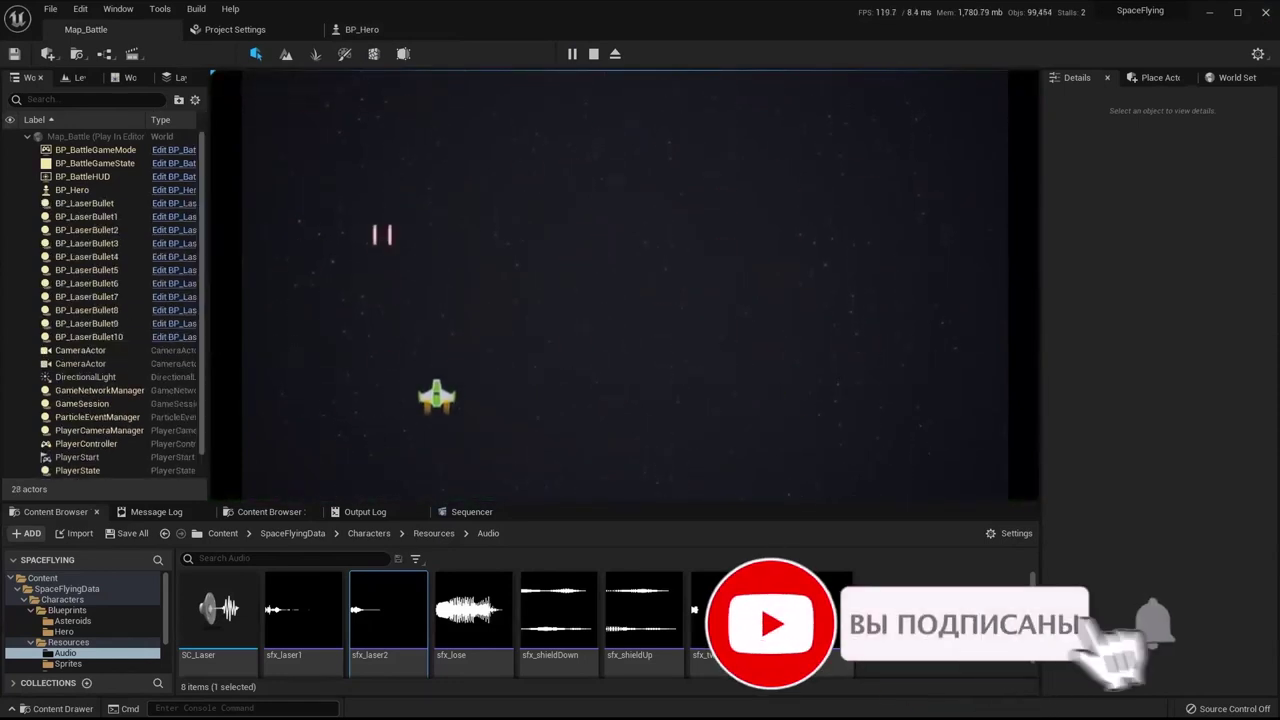
key("space")
key("space")
key("d")
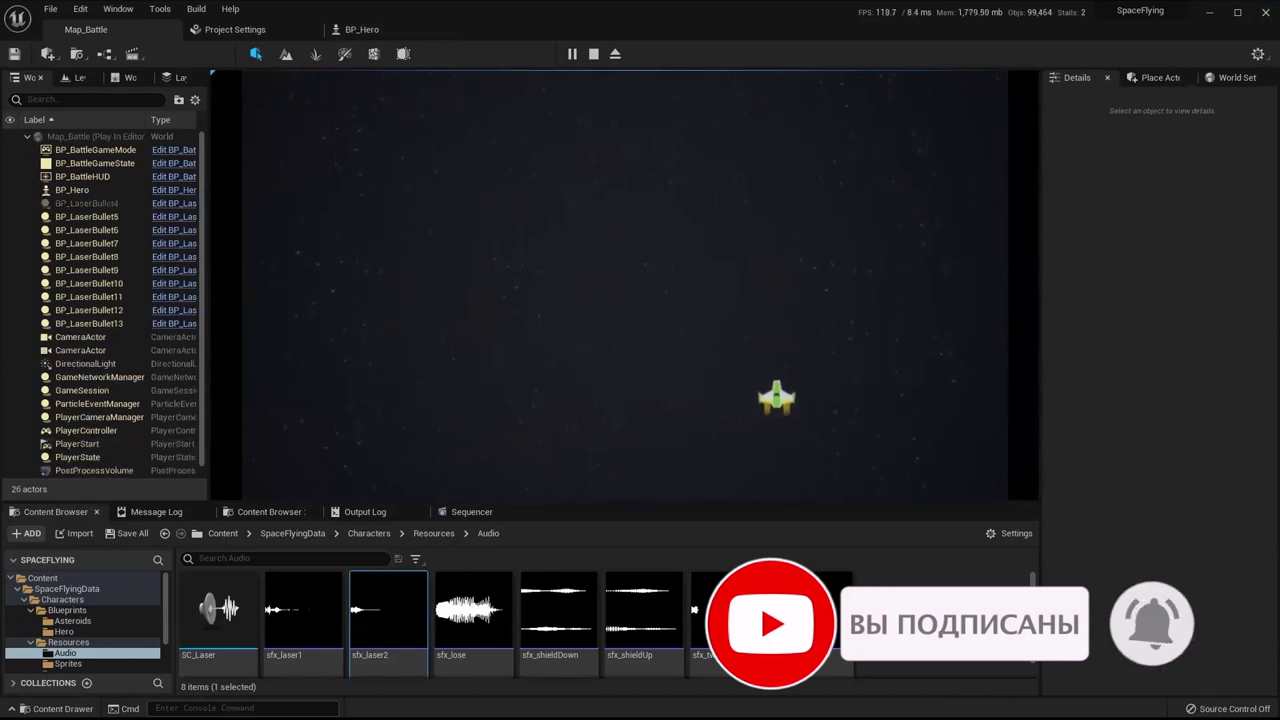
key("space")
key("a")
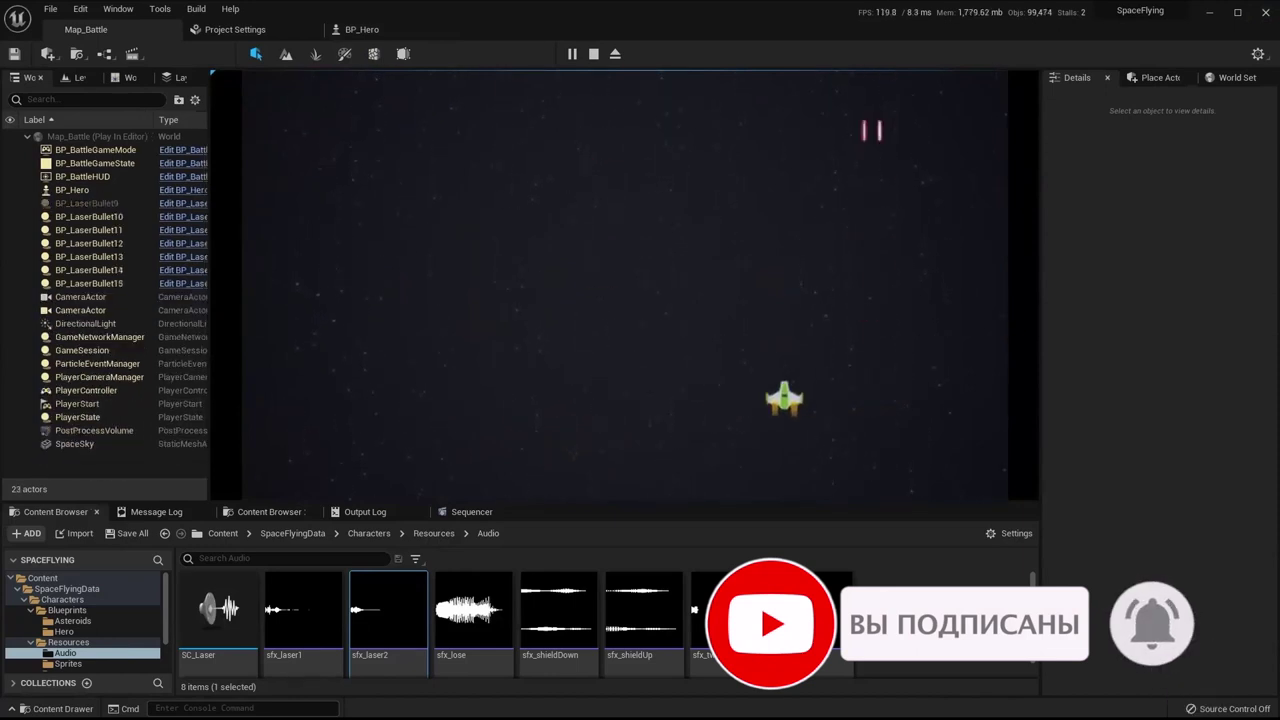
key("space")
key("space")
key("d")
key("space")
key("space")
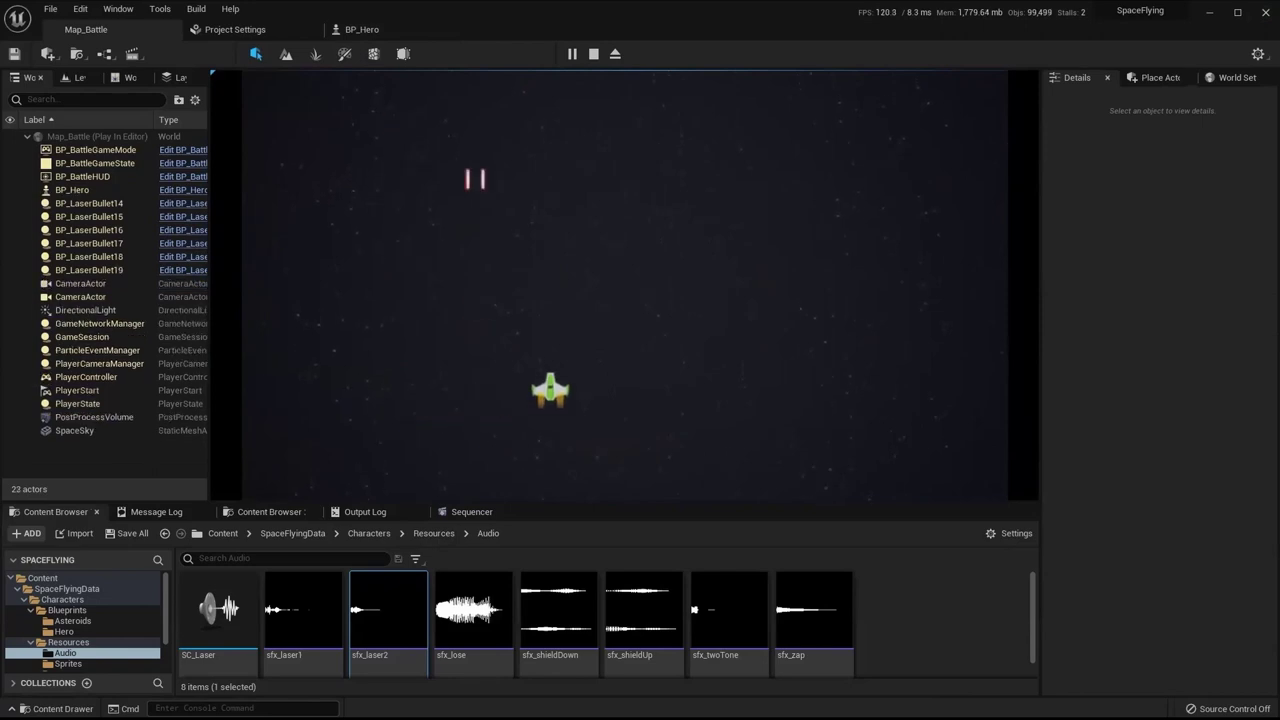
key("space")
key("space")
key("space")
key("space")
key("space")
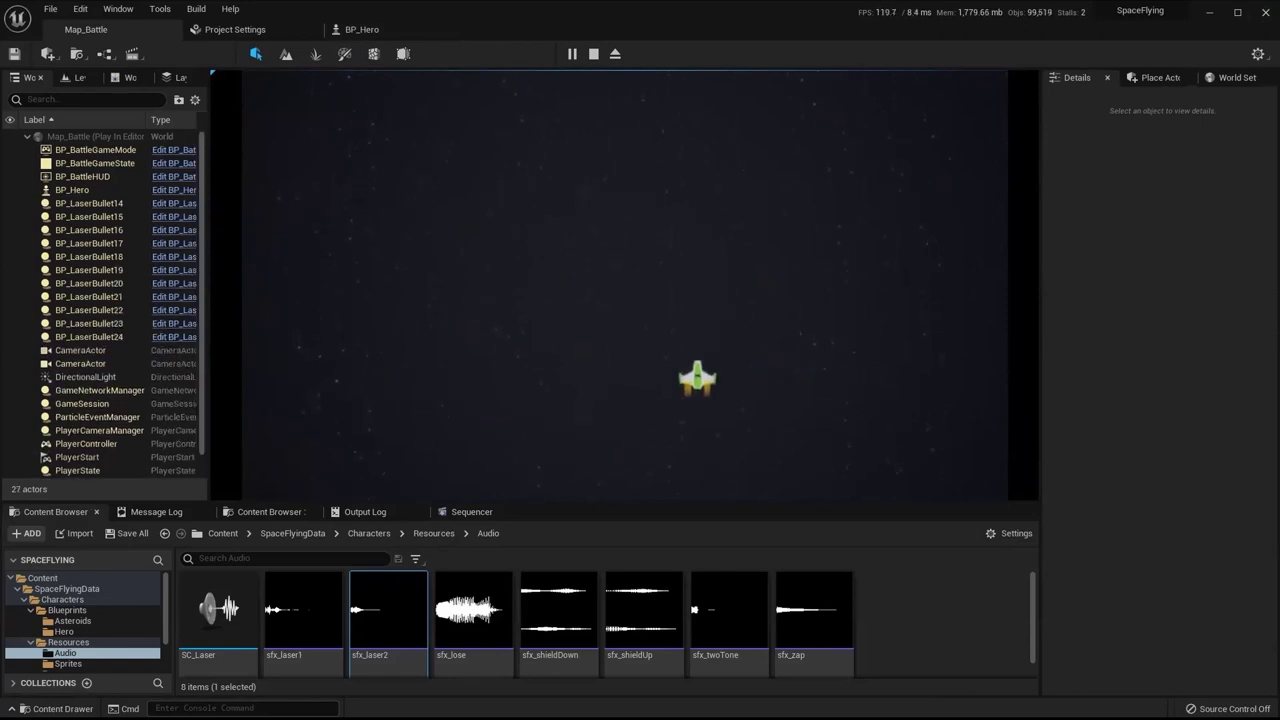
key("Escape")
left_click(361, 29)
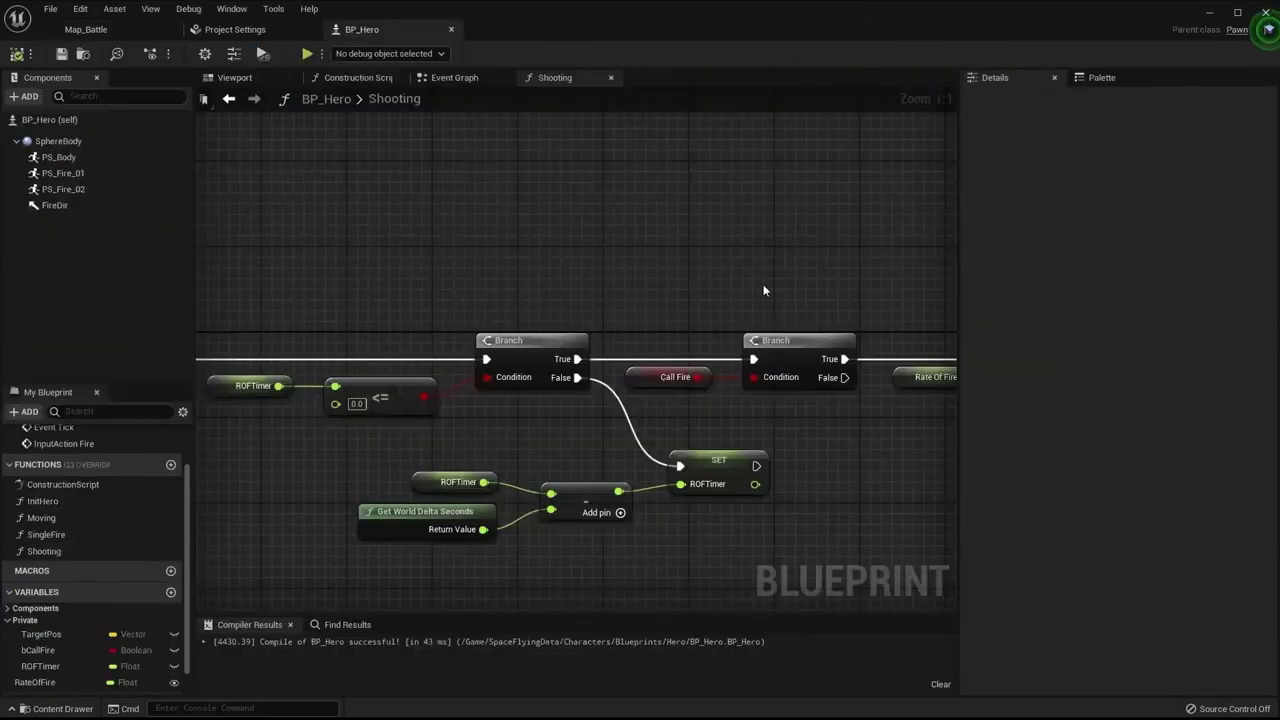